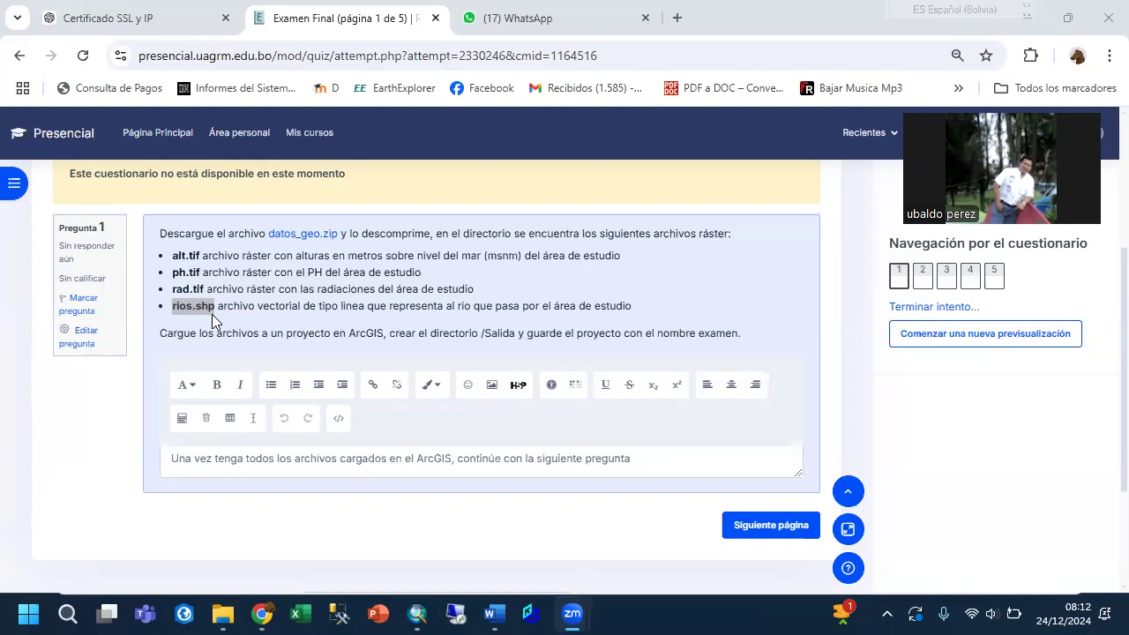
Review the descriptions of alt.tif, ph.tif, rad.tif and rios.shp in question 1 of the exam.
{"action": "left_click", "coordinate": [187, 259]}
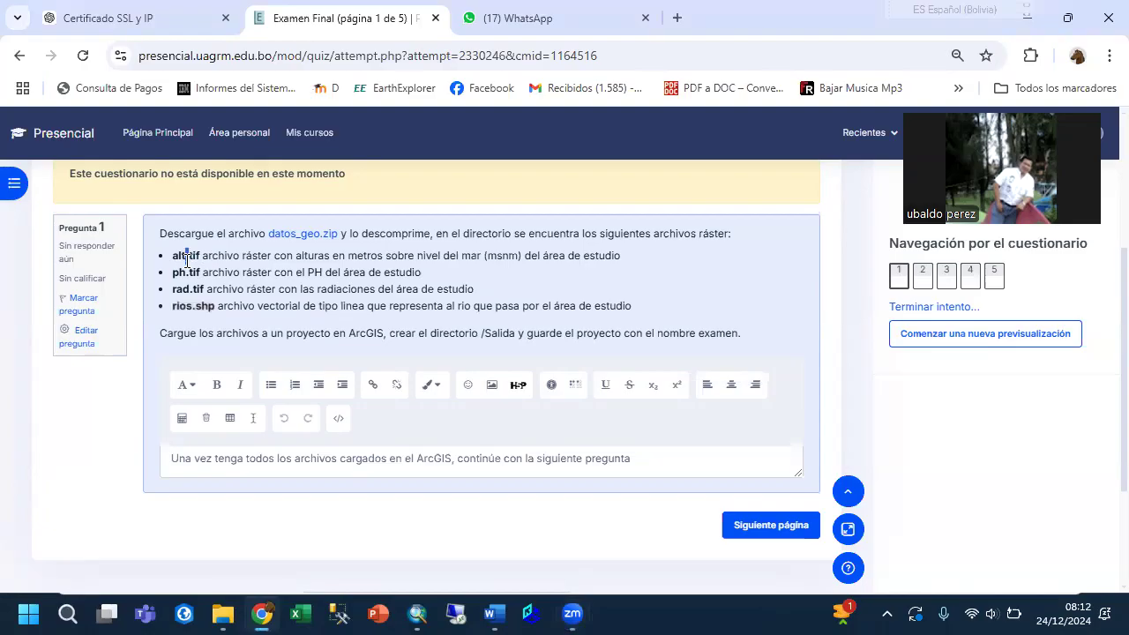
{"action": "triple_click", "coordinate": [180, 258]}
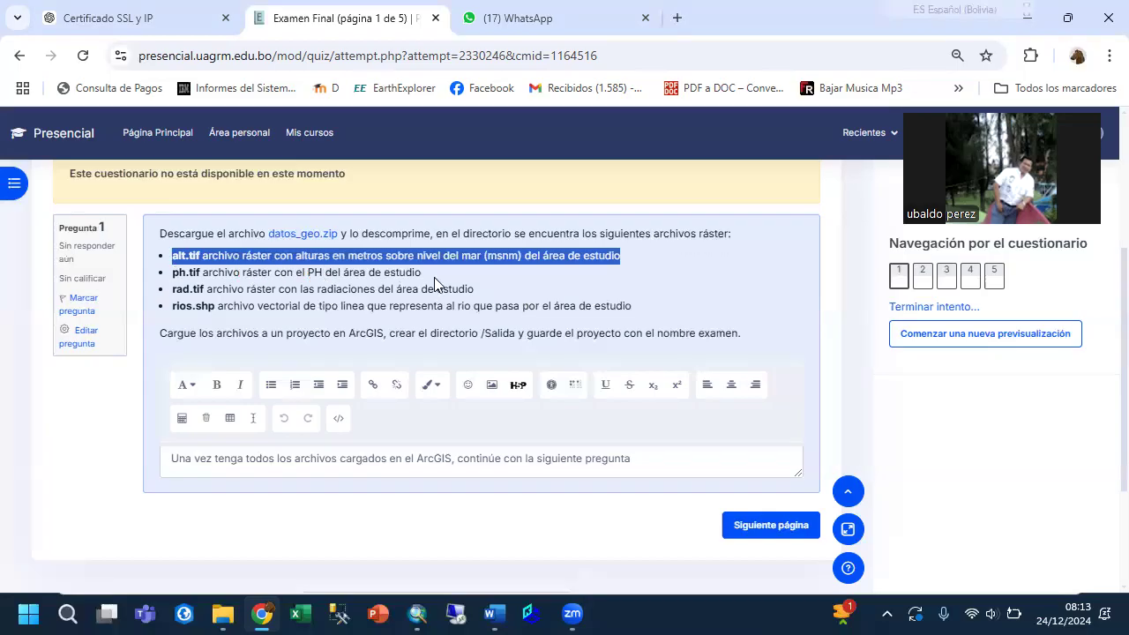
{"action": "left_click_drag", "start_coordinate": [423, 273], "coordinate": [168, 273]}
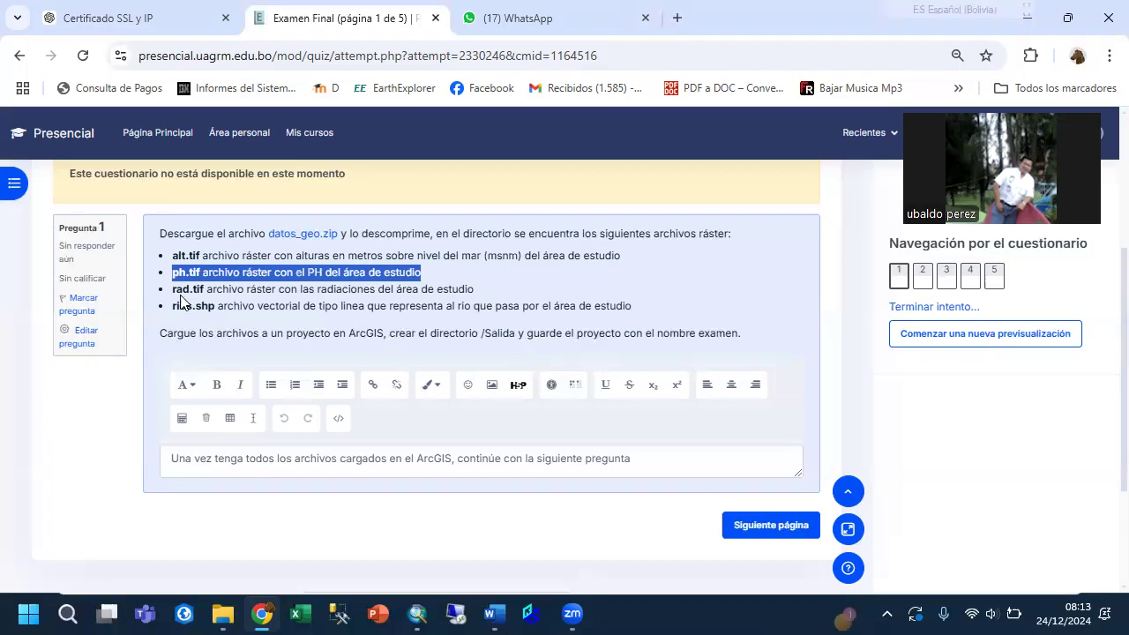
{"action": "left_click_drag", "start_coordinate": [173, 289], "coordinate": [525, 283]}
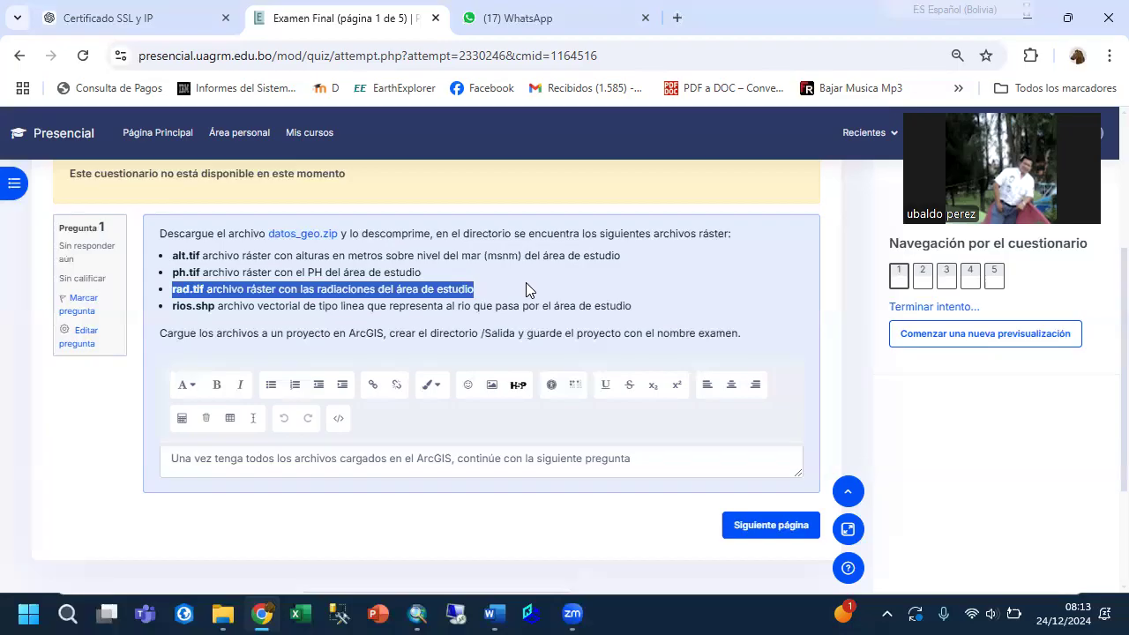
{"action": "left_click_drag", "start_coordinate": [172, 306], "coordinate": [659, 314]}
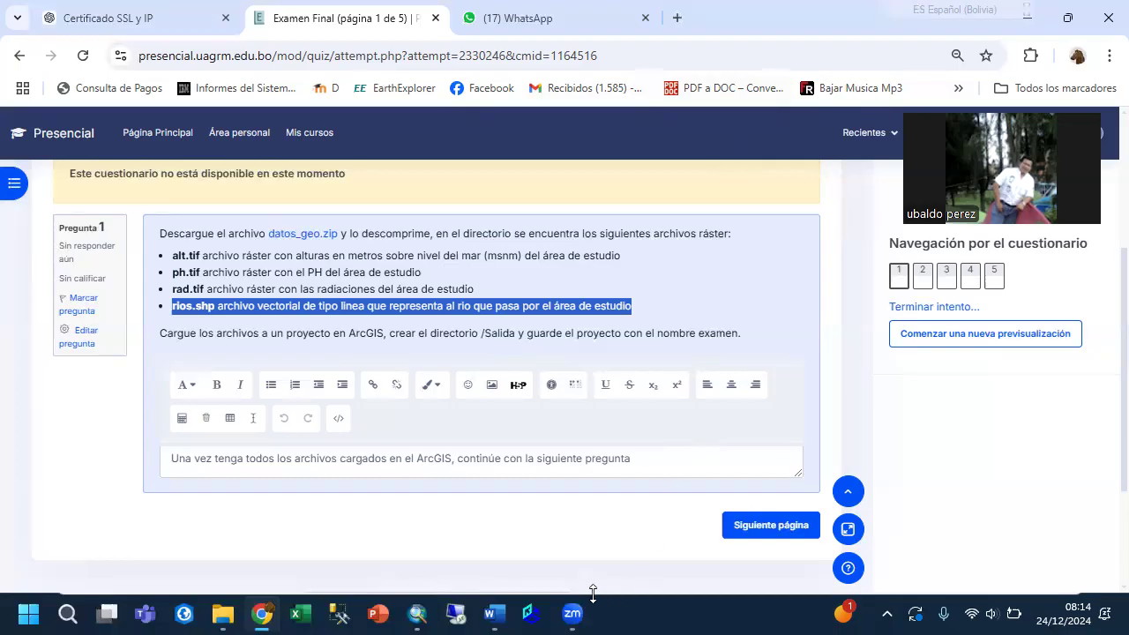
Reduce the browser window and switch to the untitled ArcMap project, moving its window toward the screen's upper-left corner.
{"action": "double_click", "coordinate": [822, 26]}
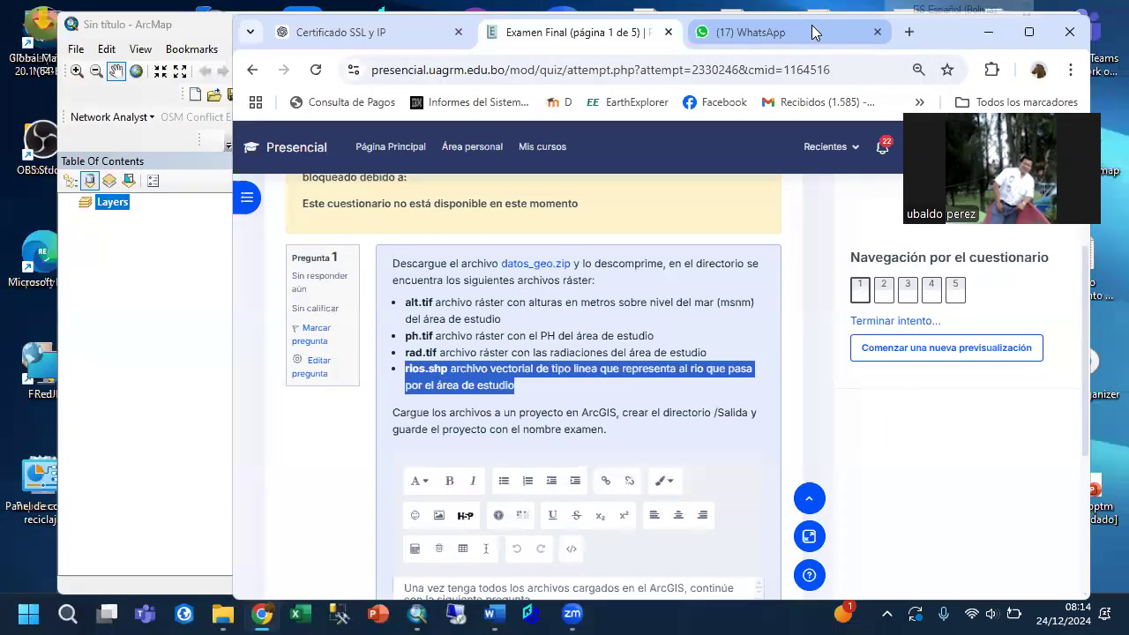
{"action": "left_click", "coordinate": [827, 16]}
{"action": "left_click_drag", "start_coordinate": [827, 30], "coordinate": [769, 58]}
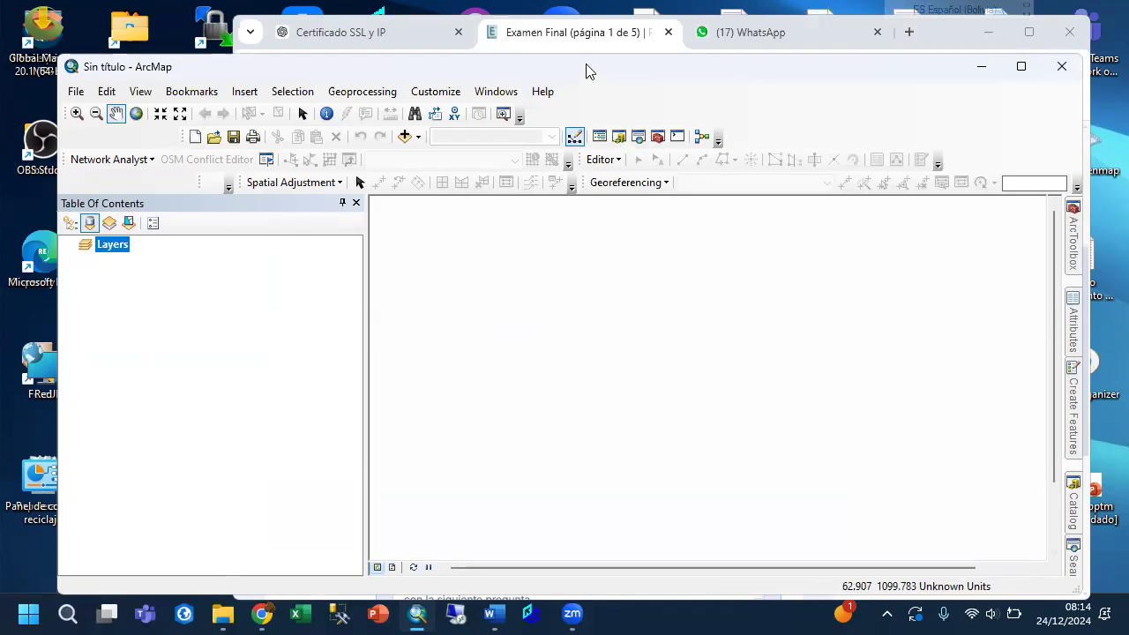
{"action": "left_click_drag", "start_coordinate": [586, 65], "coordinate": [568, 56]}
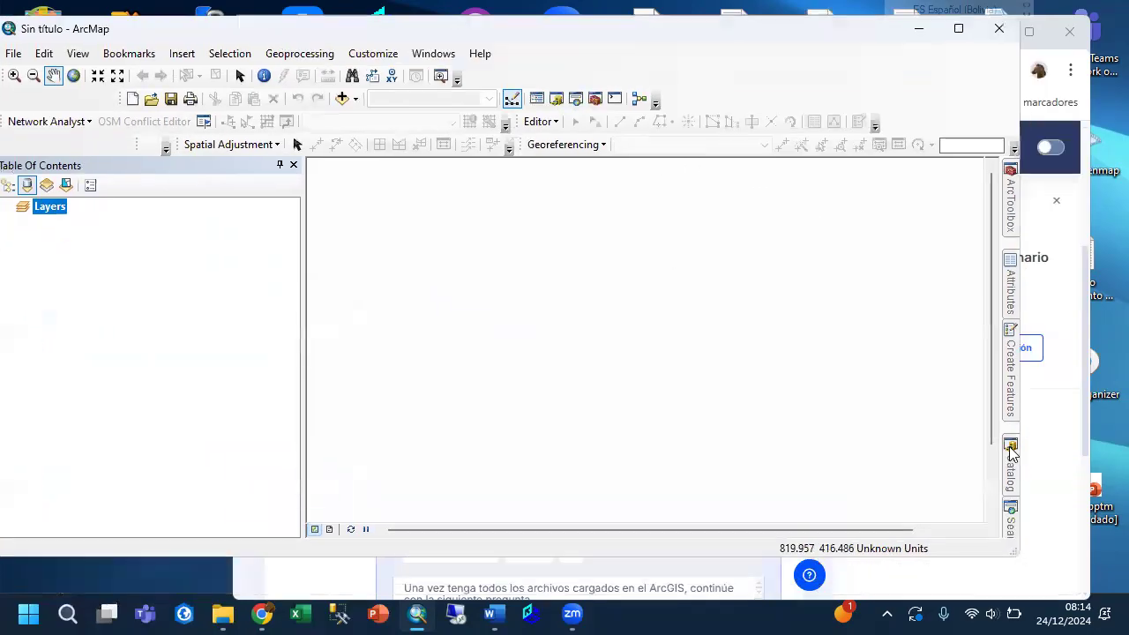
{"action": "left_click", "coordinate": [1012, 457]}
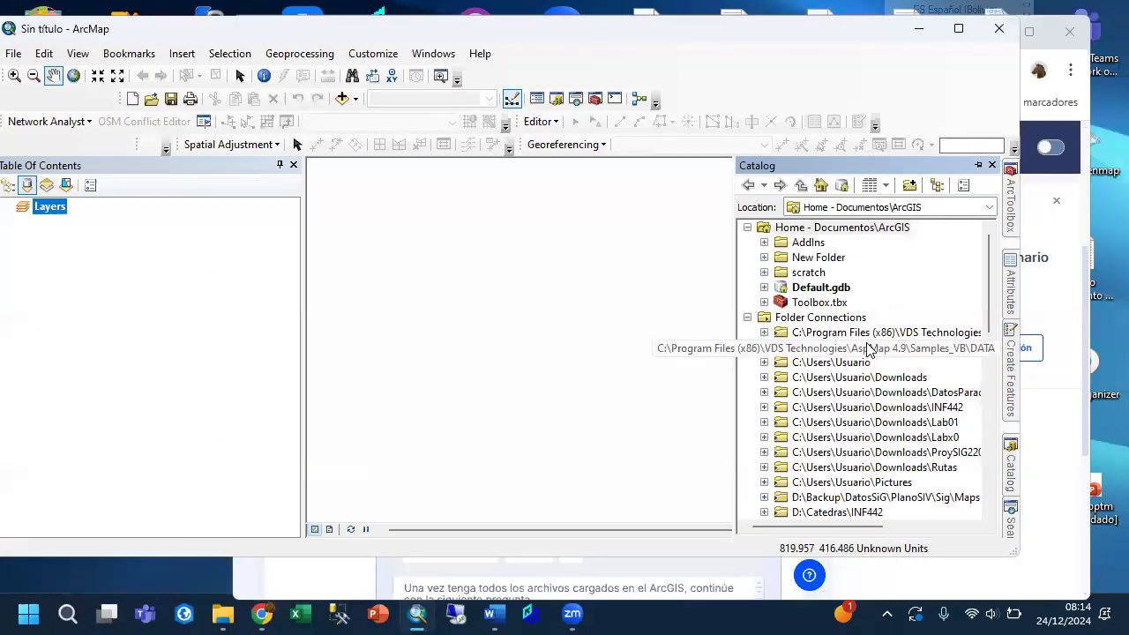
{"action": "scroll", "coordinate": [825, 381], "scroll_direction": "down", "scroll_amount": 7}
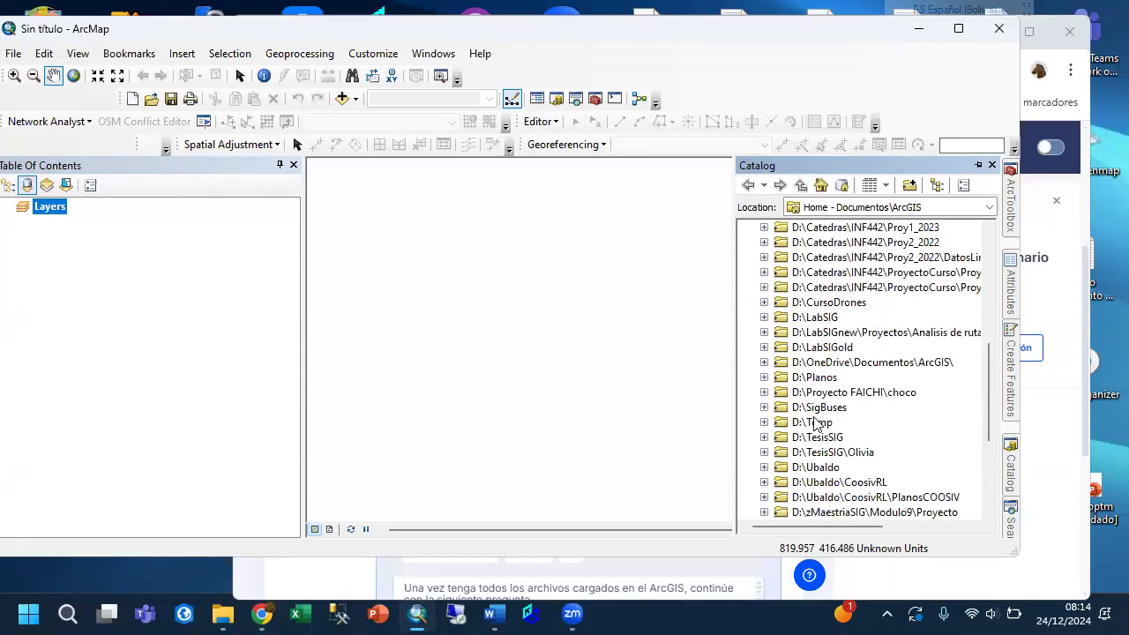
{"action": "scroll", "coordinate": [844, 427], "scroll_direction": "down", "scroll_amount": 2}
{"action": "left_click", "coordinate": [763, 257]}
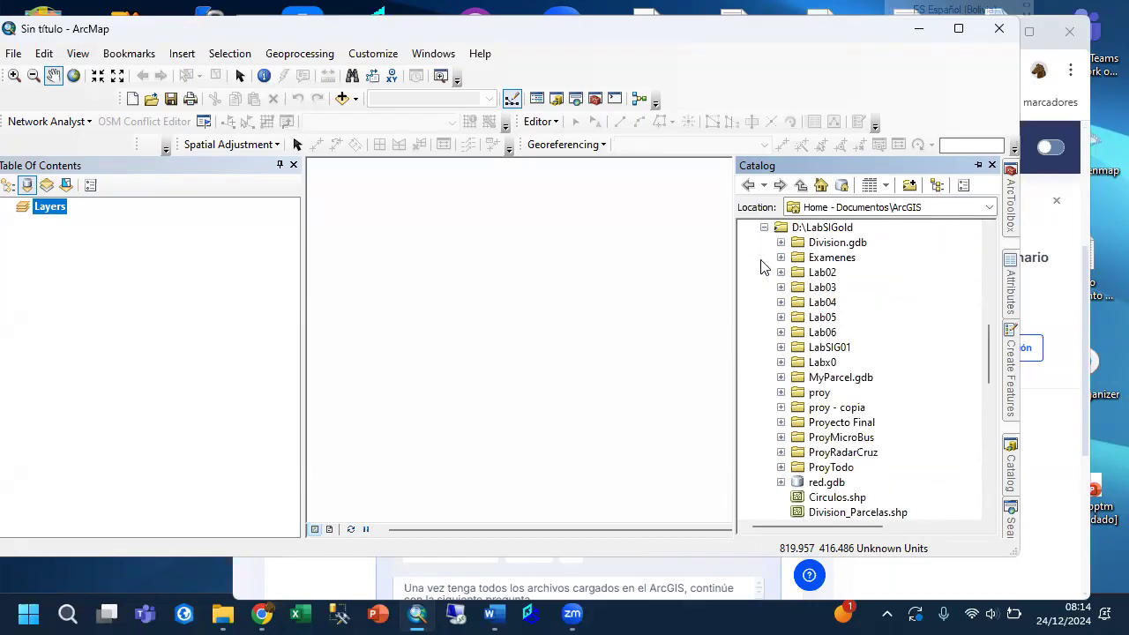
{"action": "left_click", "coordinate": [780, 258]}
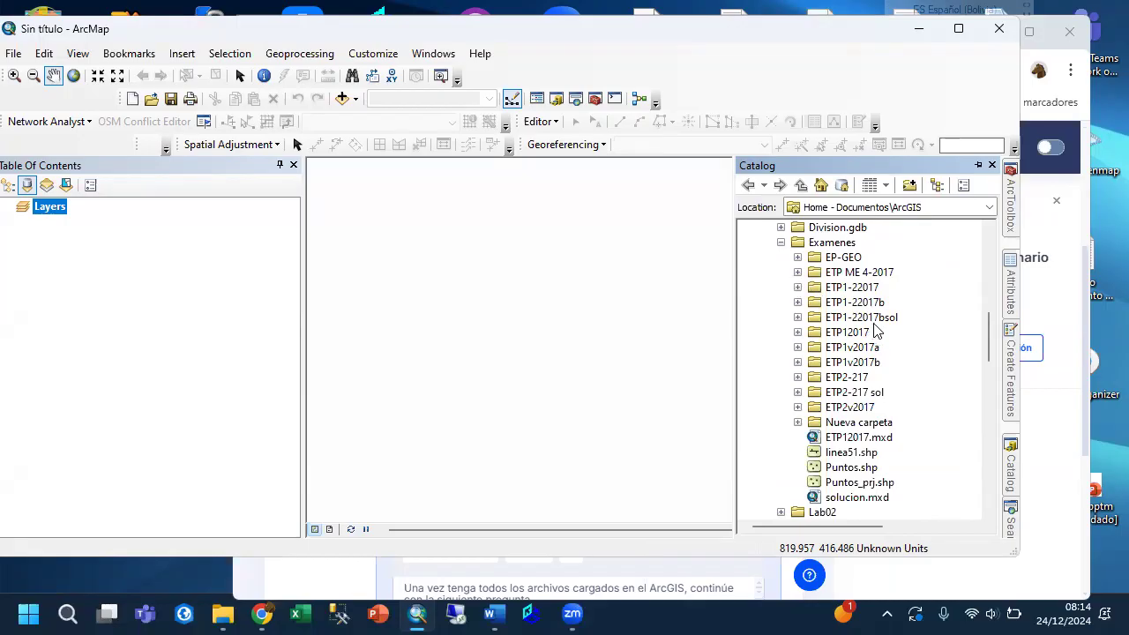
{"action": "scroll", "coordinate": [876, 331], "scroll_direction": "down", "scroll_amount": 1}
{"action": "scroll", "coordinate": [876, 331], "scroll_direction": "up", "scroll_amount": 3}
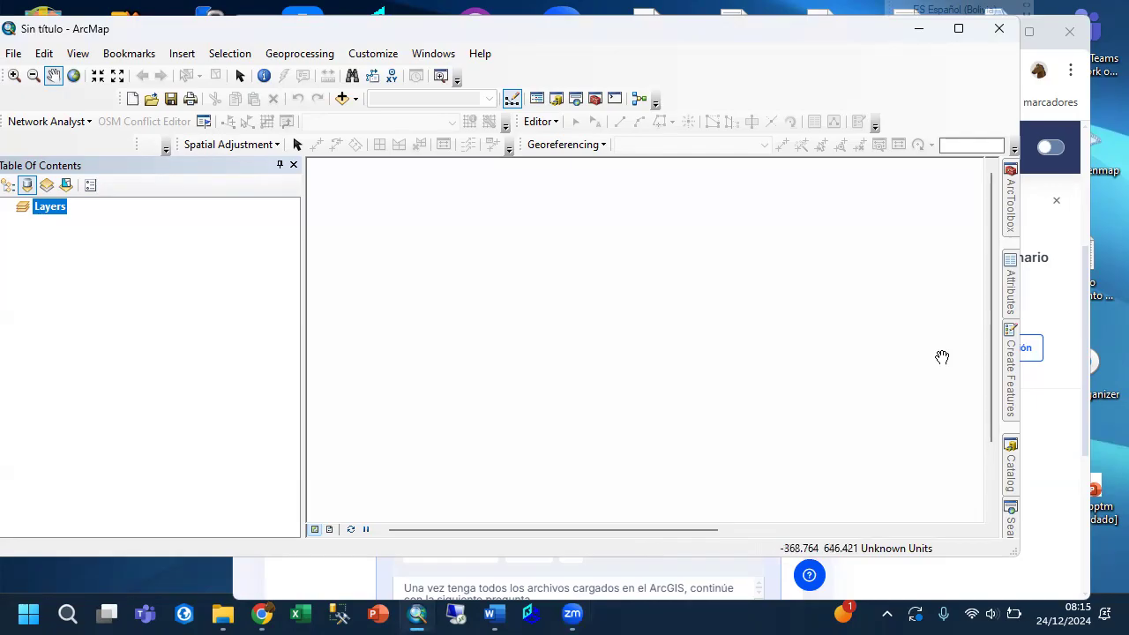
Expand D:\LabSIG\Examenes\EF_2_2024 in the Catalog down to the contents of the inner Datos_geo folder.
{"action": "mouse_move", "coordinate": [1016, 472]}
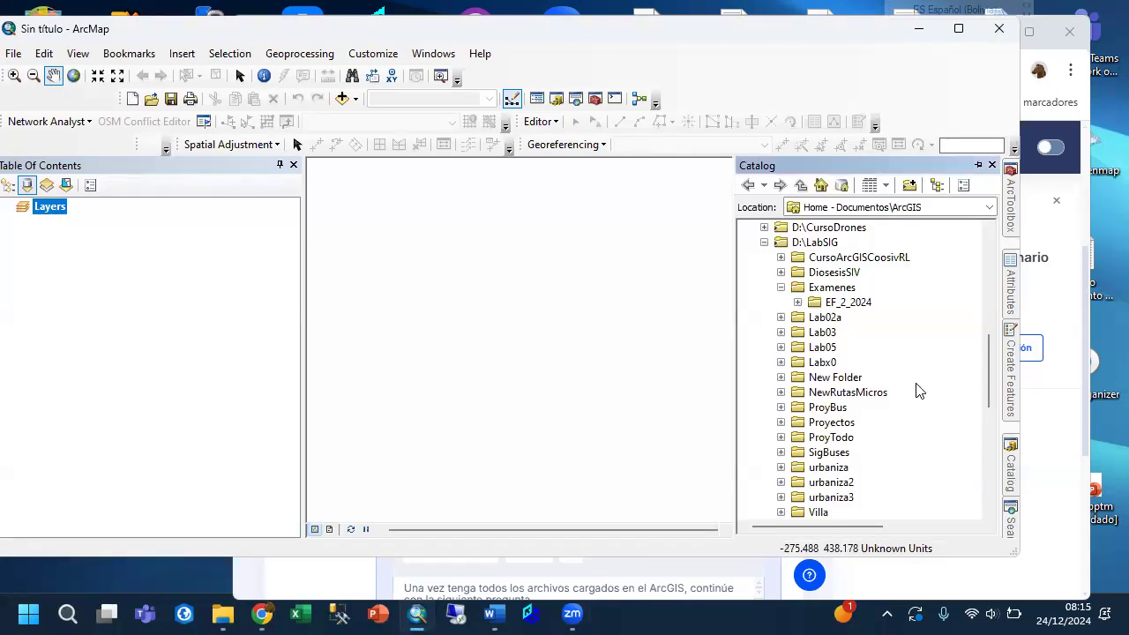
{"action": "left_click", "coordinate": [798, 302]}
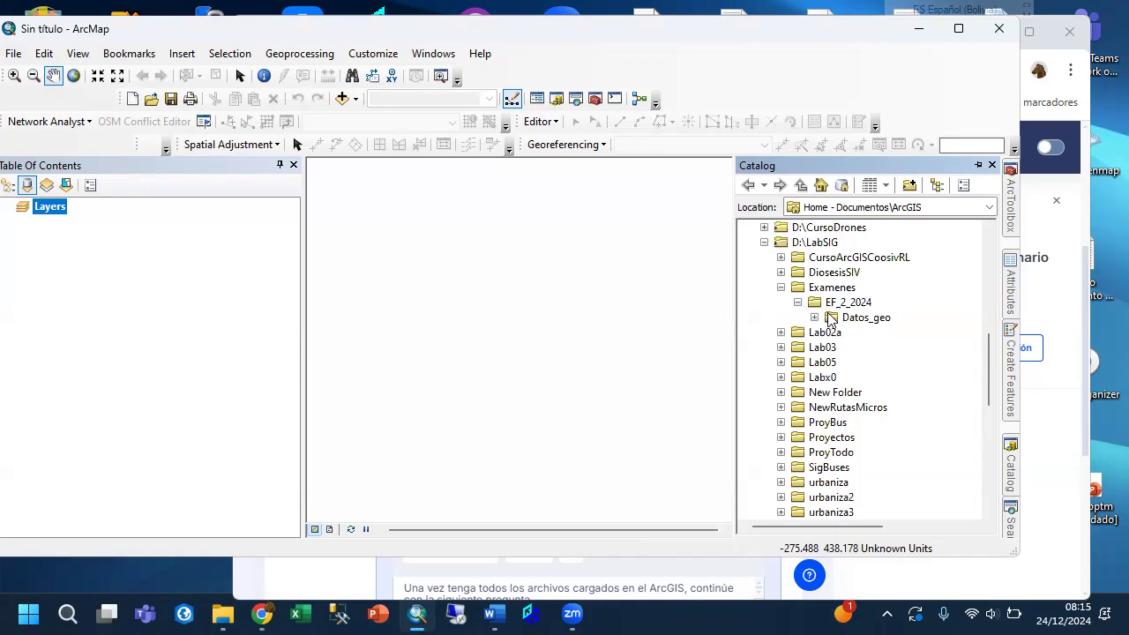
{"action": "left_click", "coordinate": [814, 318]}
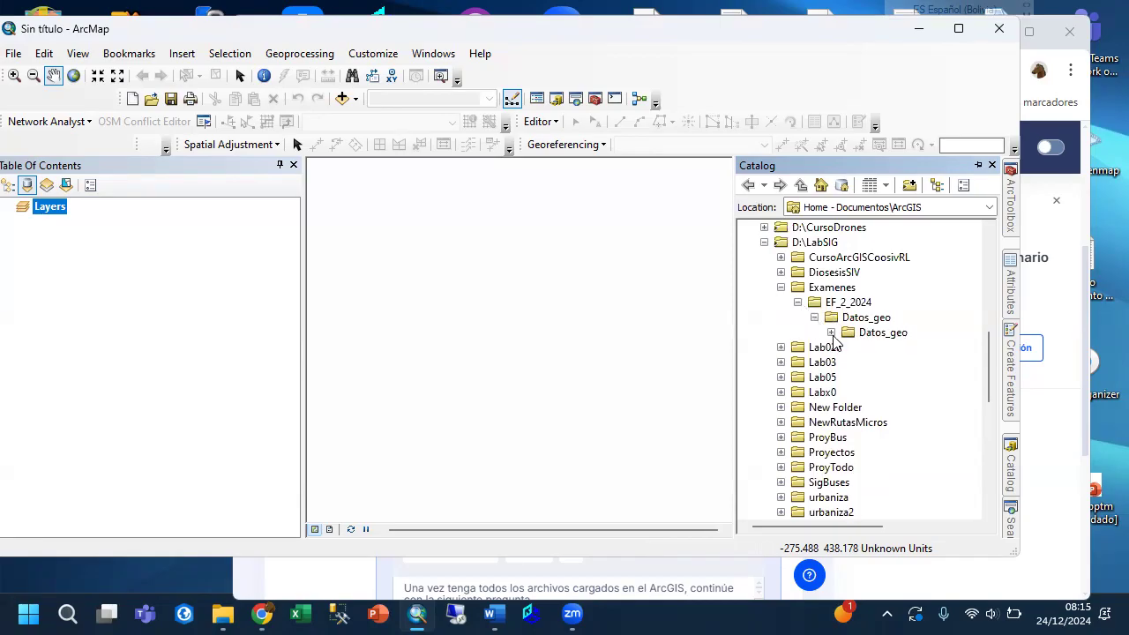
{"action": "left_click", "coordinate": [831, 332]}
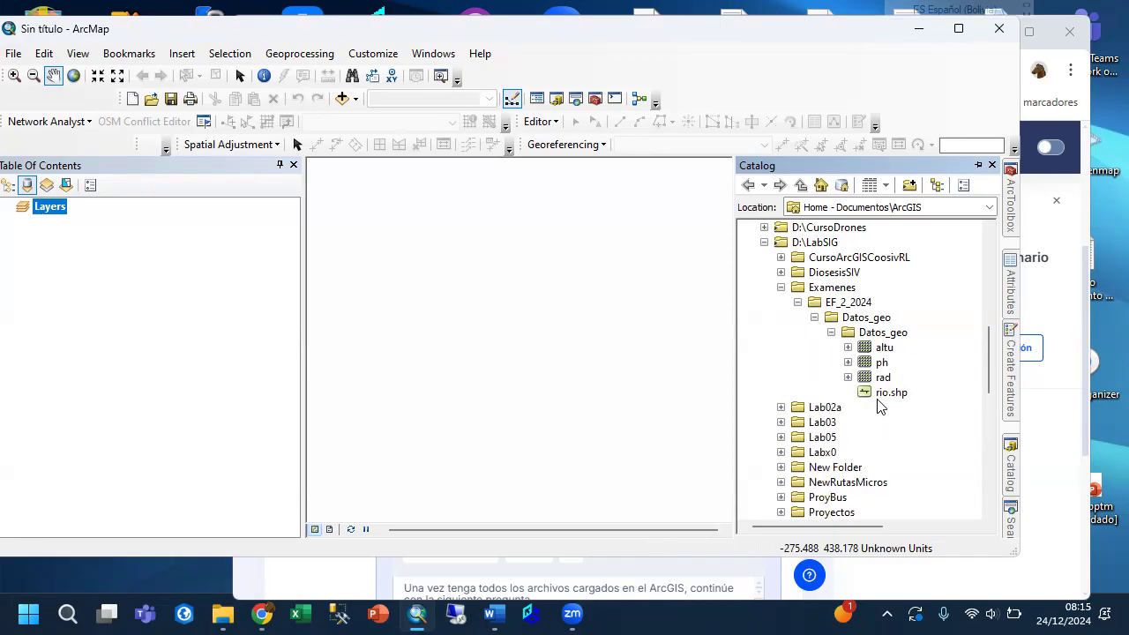
Add the altu, ph and rad rasters and the rio.shp shapefile from Datos_geo to the map.
{"action": "left_click_drag", "start_coordinate": [864, 349], "coordinate": [582, 353]}
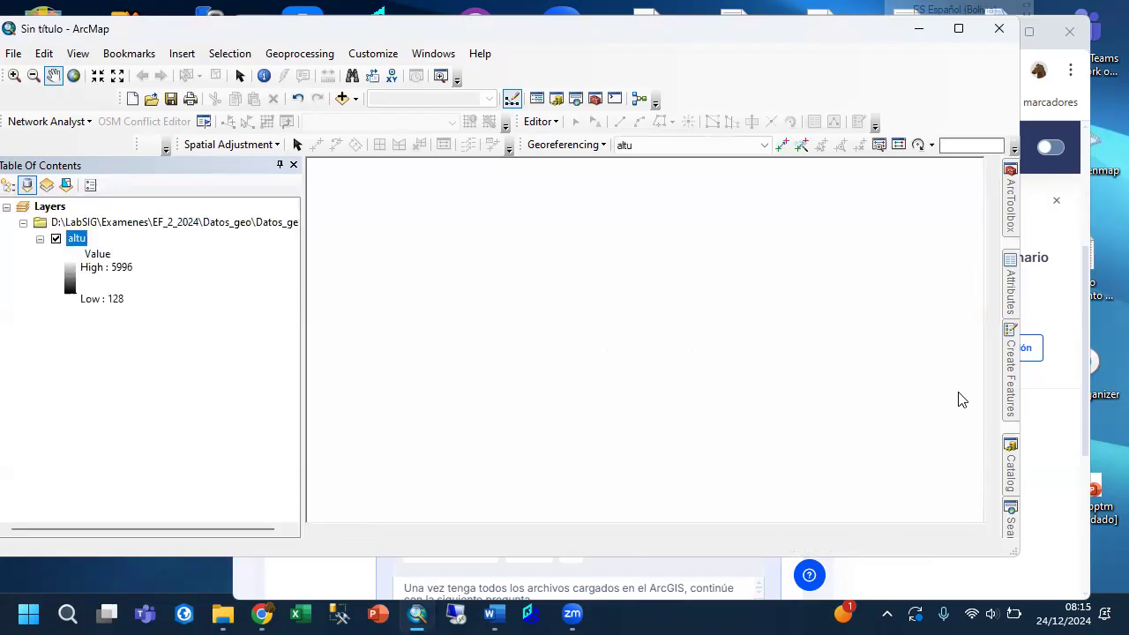
{"action": "left_click", "coordinate": [1011, 463]}
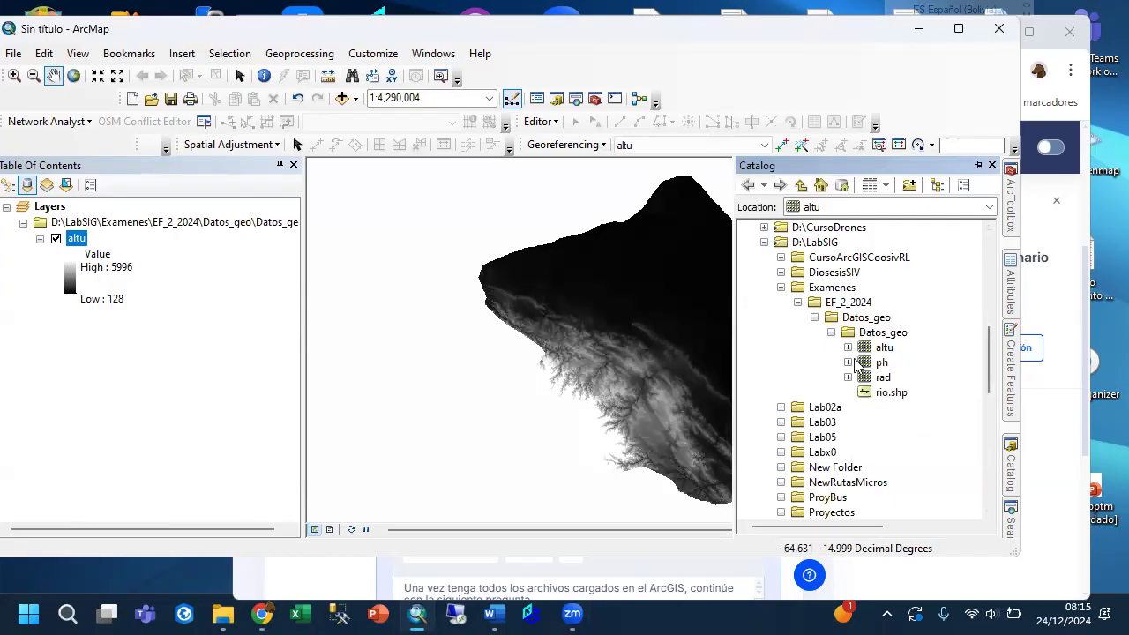
{"action": "left_click_drag", "start_coordinate": [863, 362], "coordinate": [622, 362]}
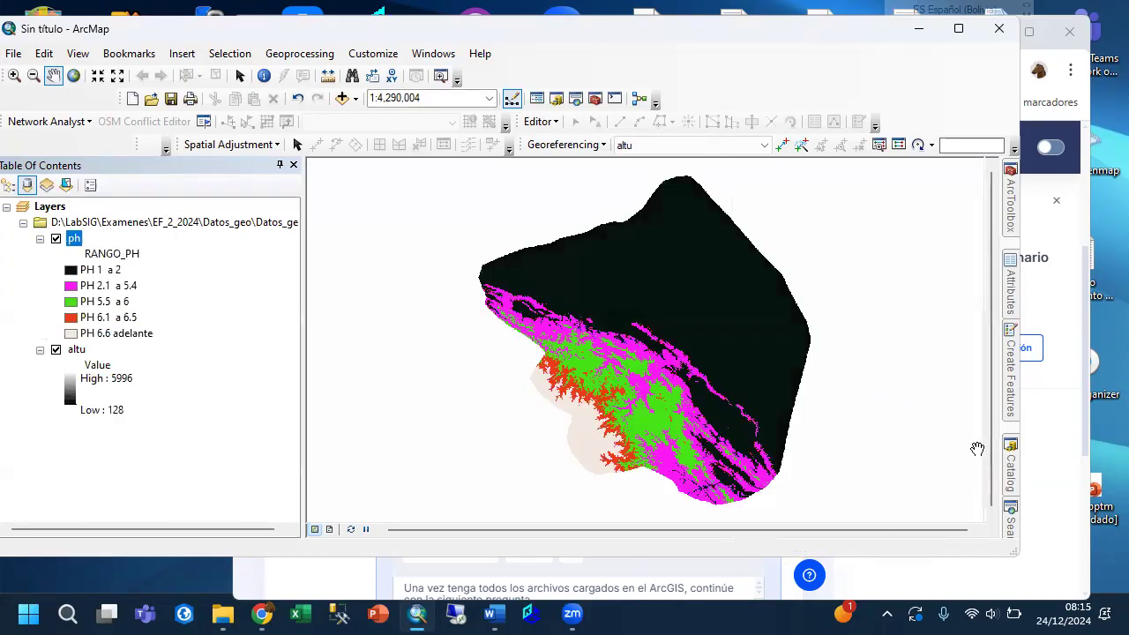
{"action": "left_click", "coordinate": [1011, 463]}
{"action": "left_click", "coordinate": [869, 379]}
{"action": "left_click_drag", "start_coordinate": [869, 379], "coordinate": [553, 375]}
{"action": "left_click", "coordinate": [1011, 476]}
{"action": "mouse_move", "coordinate": [876, 399]}
{"action": "left_mouse_down"}
{"action": "mouse_move", "coordinate": [527, 410]}
{"action": "mouse_move", "coordinate": [481, 400]}
{"action": "left_mouse_up"}
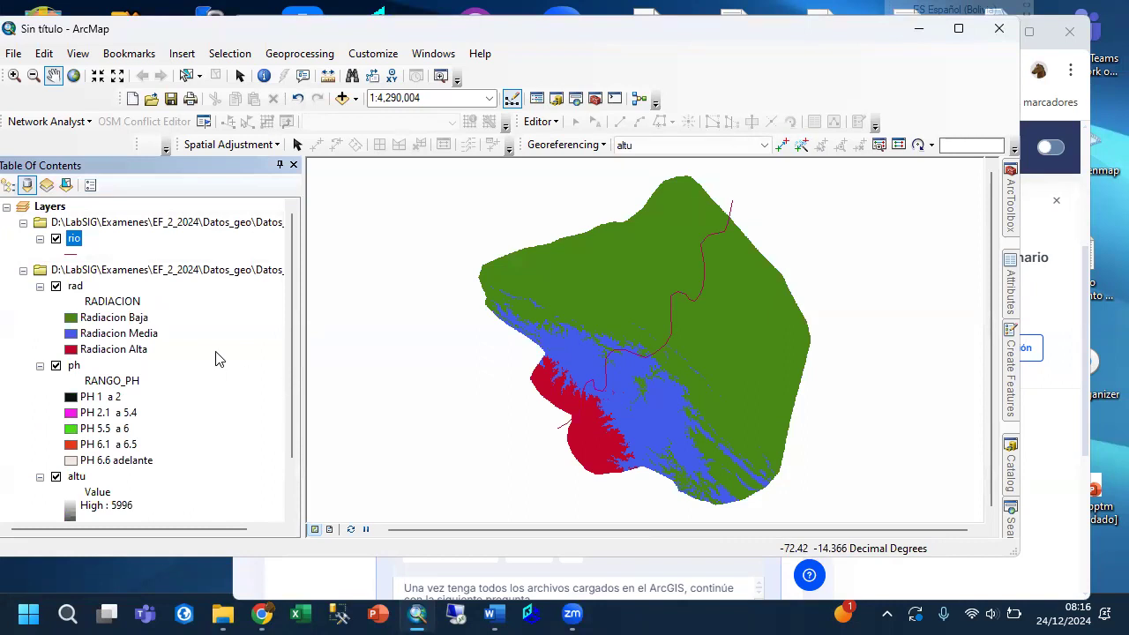
Symbolize the rio layer with the Highway line style recoloured to turquoise.
{"action": "left_click", "coordinate": [70, 255]}
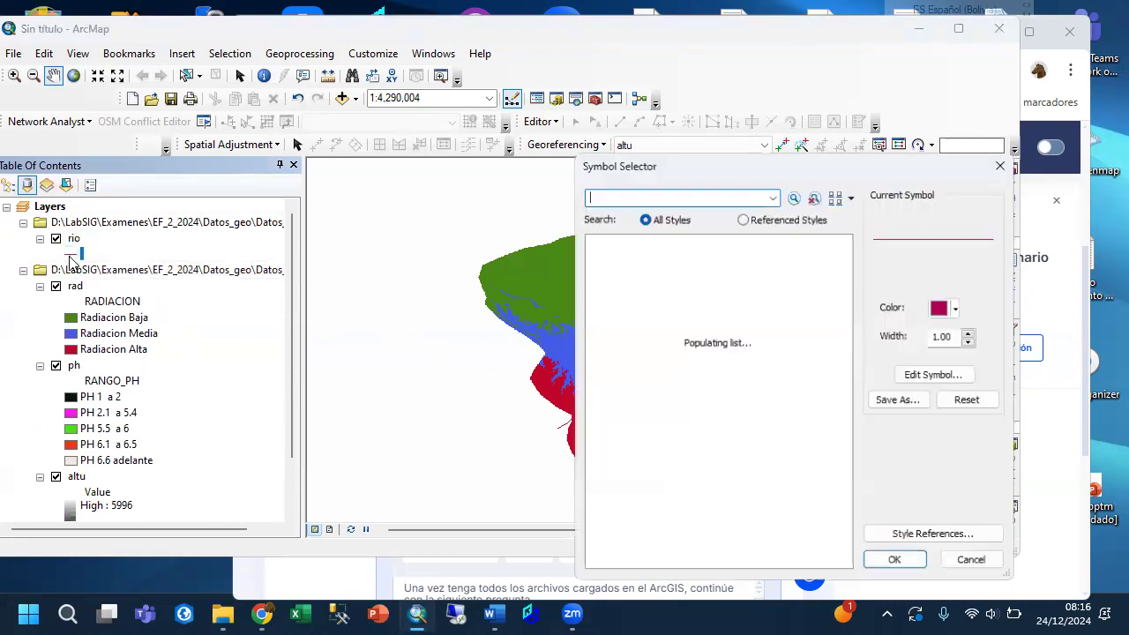
{"action": "left_click", "coordinate": [620, 276]}
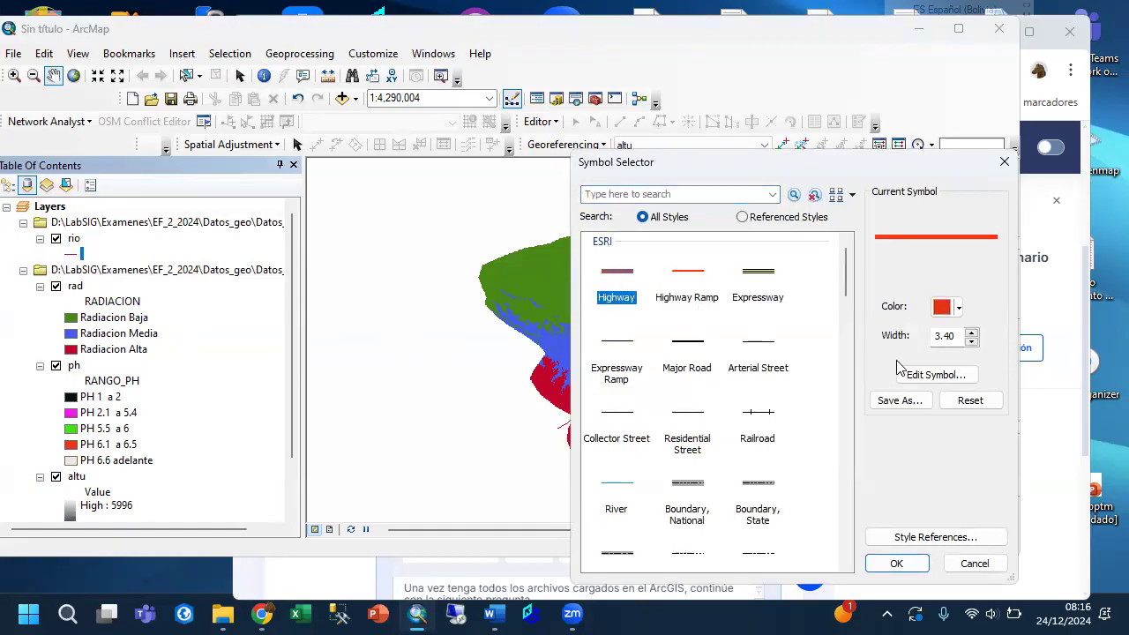
{"action": "left_click", "coordinate": [959, 308]}
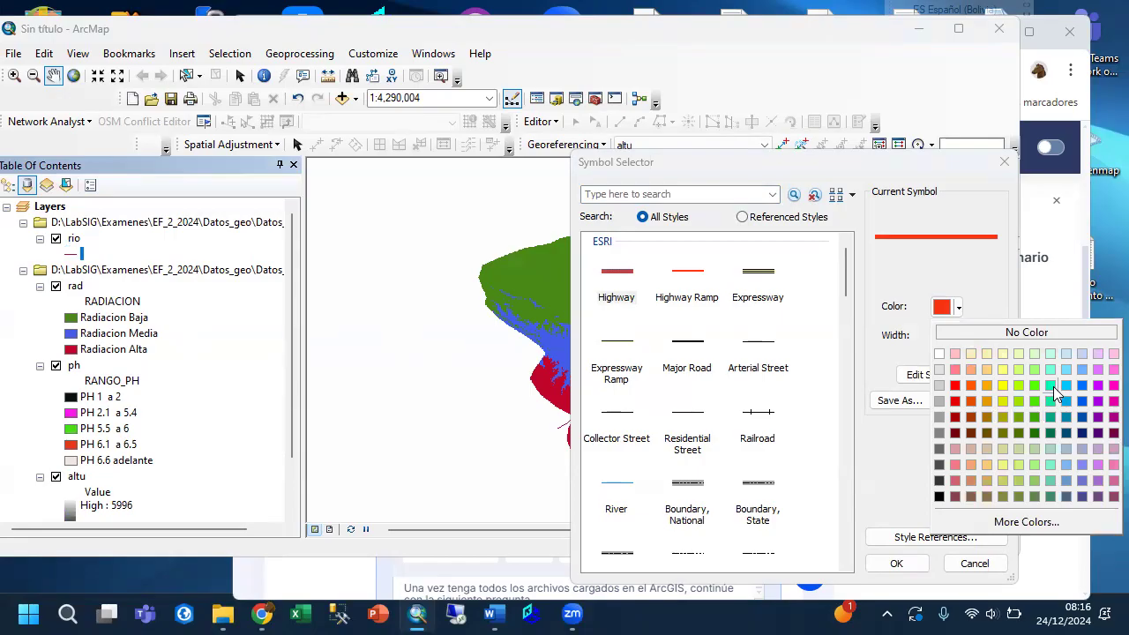
{"action": "left_click", "coordinate": [1051, 385]}
{"action": "left_click", "coordinate": [896, 563]}
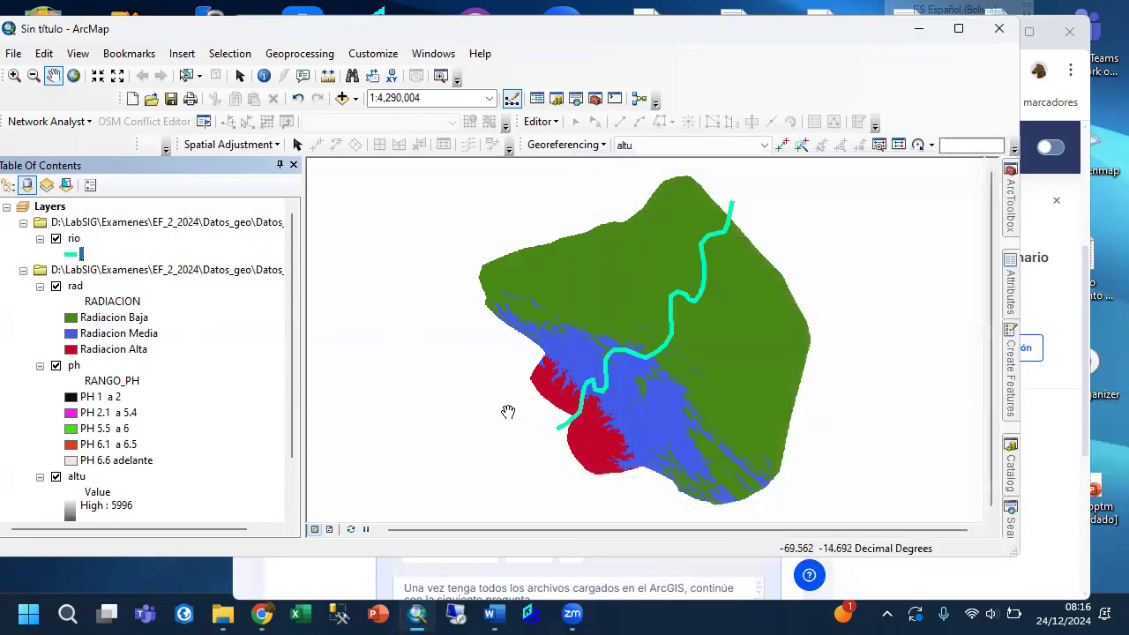
Set the rio line symbol's width to 1.
{"action": "left_click", "coordinate": [66, 255]}
{"action": "left_click", "coordinate": [972, 341]}
{"action": "left_click", "coordinate": [972, 336]}
{"action": "left_click", "coordinate": [971, 341]}
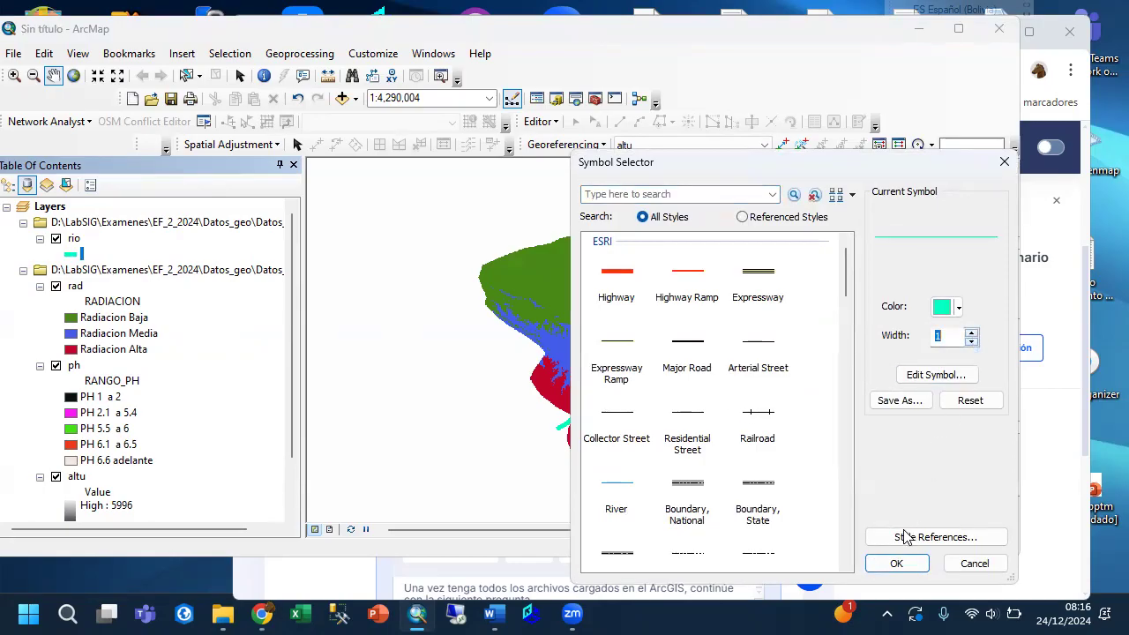
{"action": "left_click", "coordinate": [897, 563]}
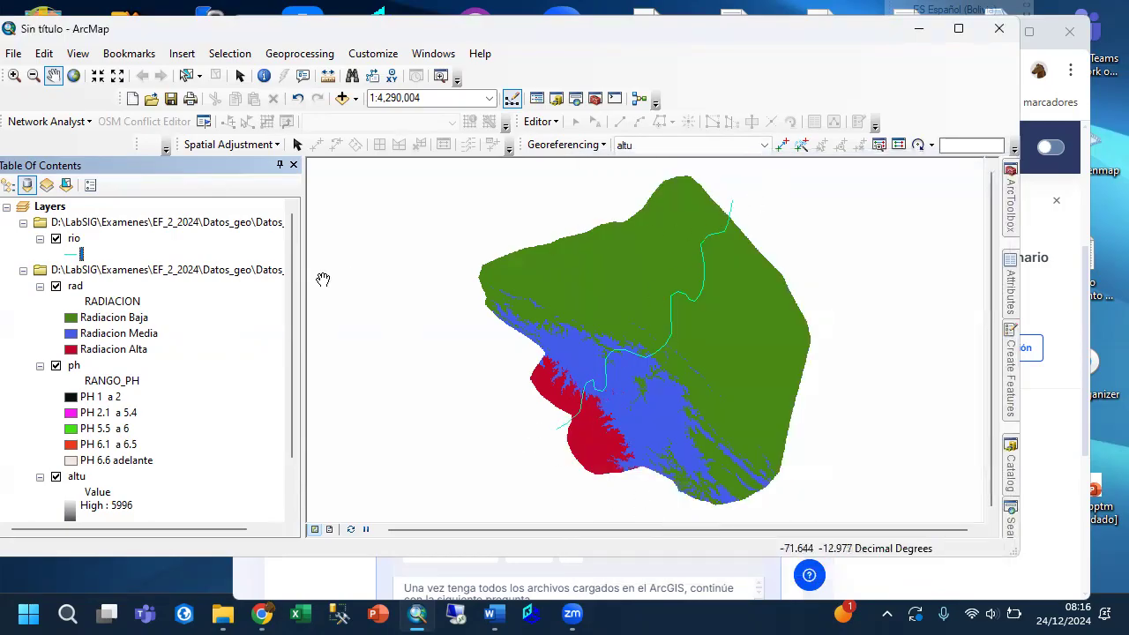
Toggle the raster layers to inspect each one, leaving rad and ph hidden and altu displayed beneath rio.
{"action": "left_click", "coordinate": [56, 366]}
{"action": "left_click", "coordinate": [56, 476]}
{"action": "left_click", "coordinate": [55, 365]}
{"action": "left_click", "coordinate": [56, 287]}
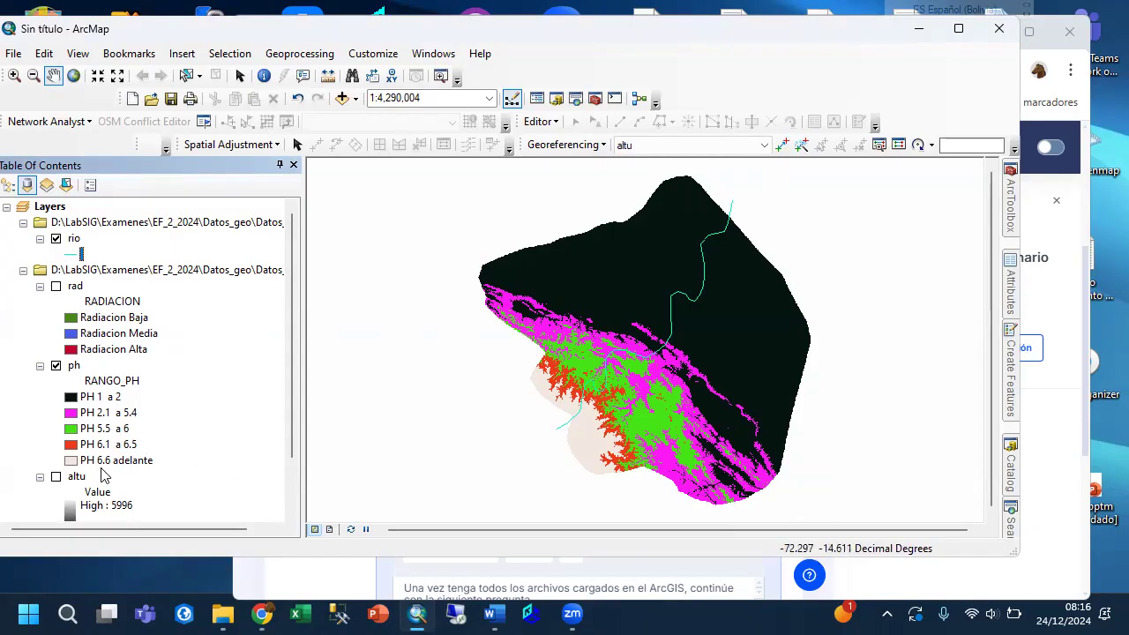
{"action": "left_click", "coordinate": [56, 365]}
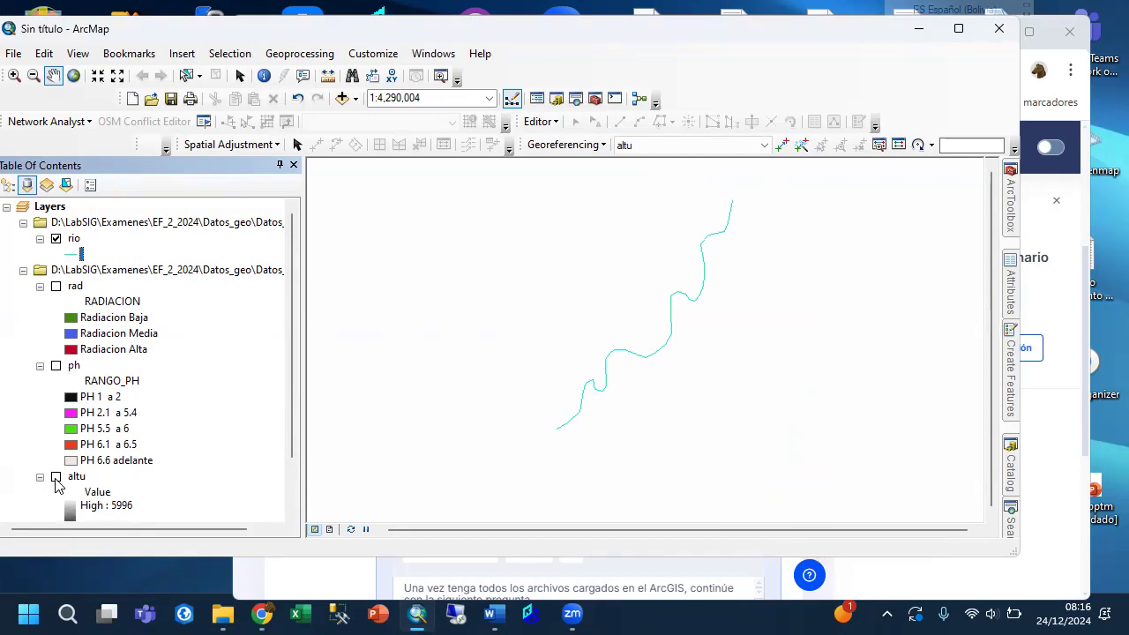
{"action": "left_click", "coordinate": [55, 477]}
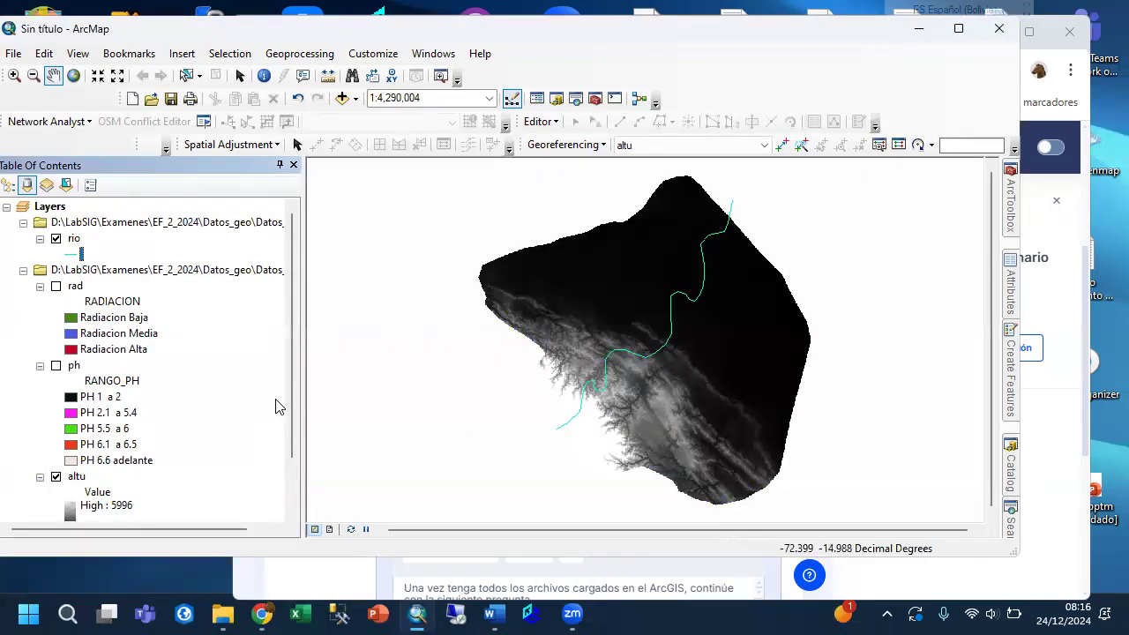
{"action": "scroll", "coordinate": [290, 390], "scroll_direction": "down", "scroll_amount": 2}
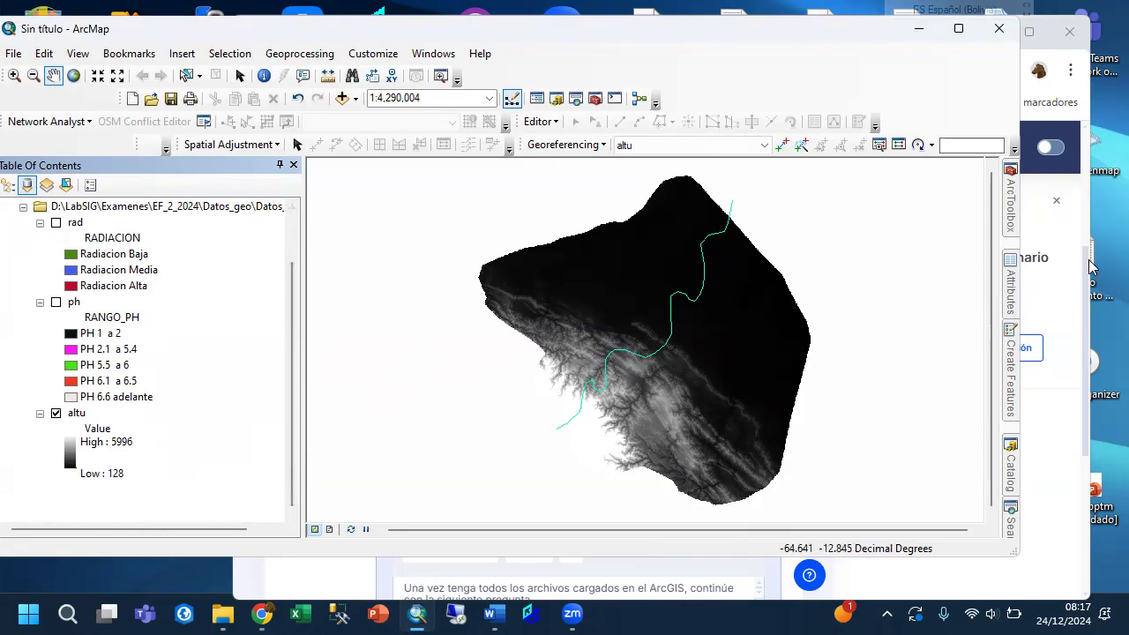
Create a folder named Salida inside the outer Datos_geo folder of D:\LabSIG\Examenes\EF_2_2024.
{"action": "left_click", "coordinate": [1011, 468]}
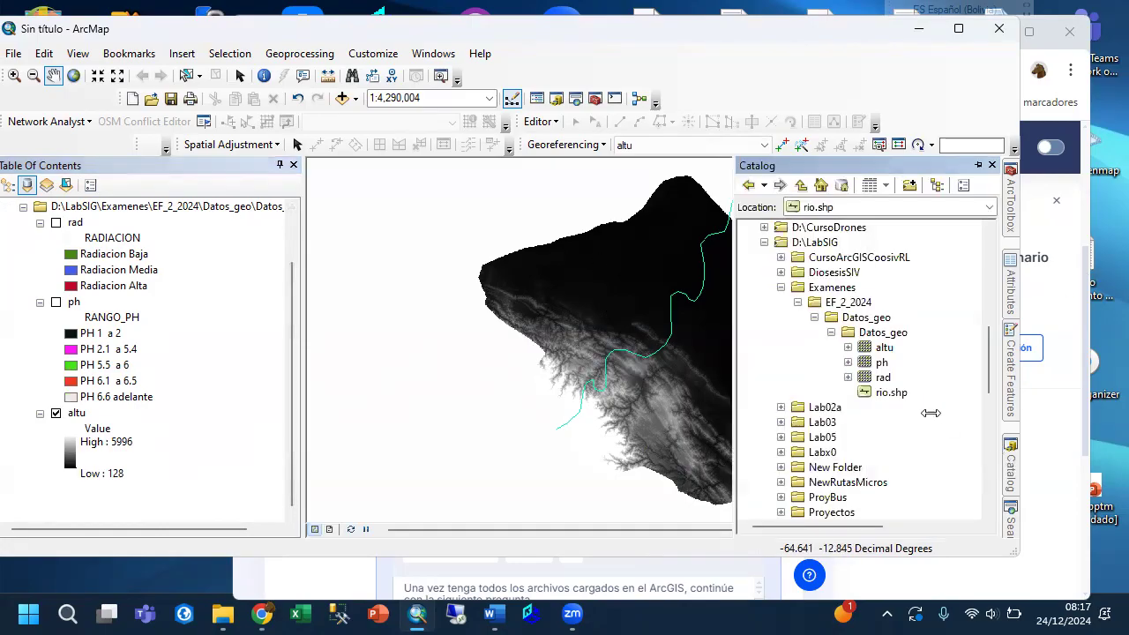
{"action": "left_click", "coordinate": [873, 332]}
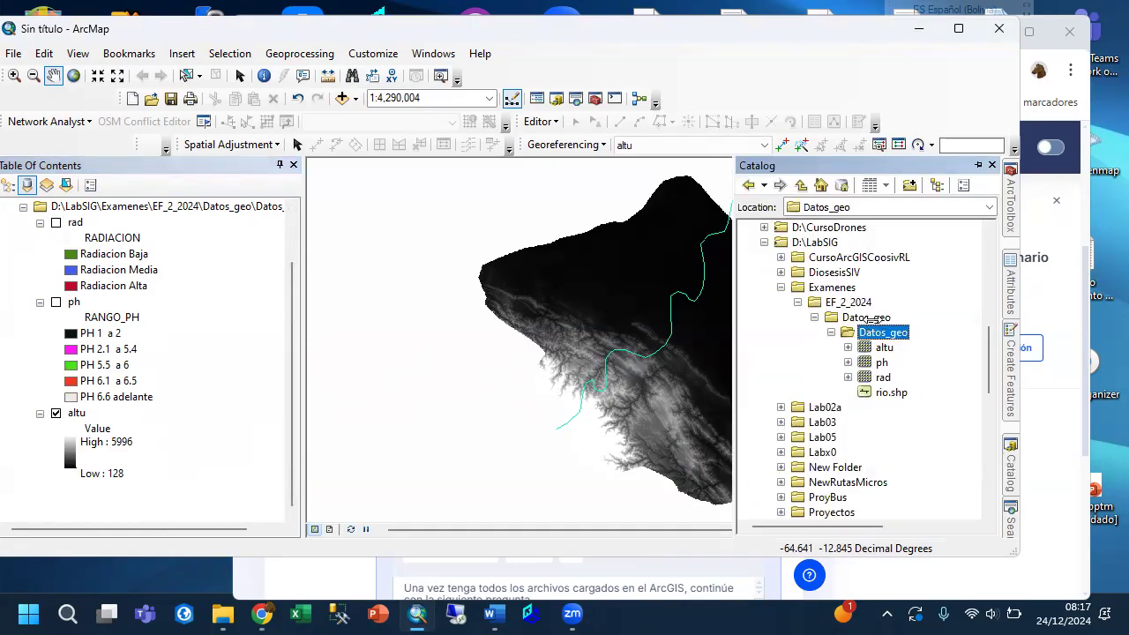
{"action": "right_click", "coordinate": [873, 319]}
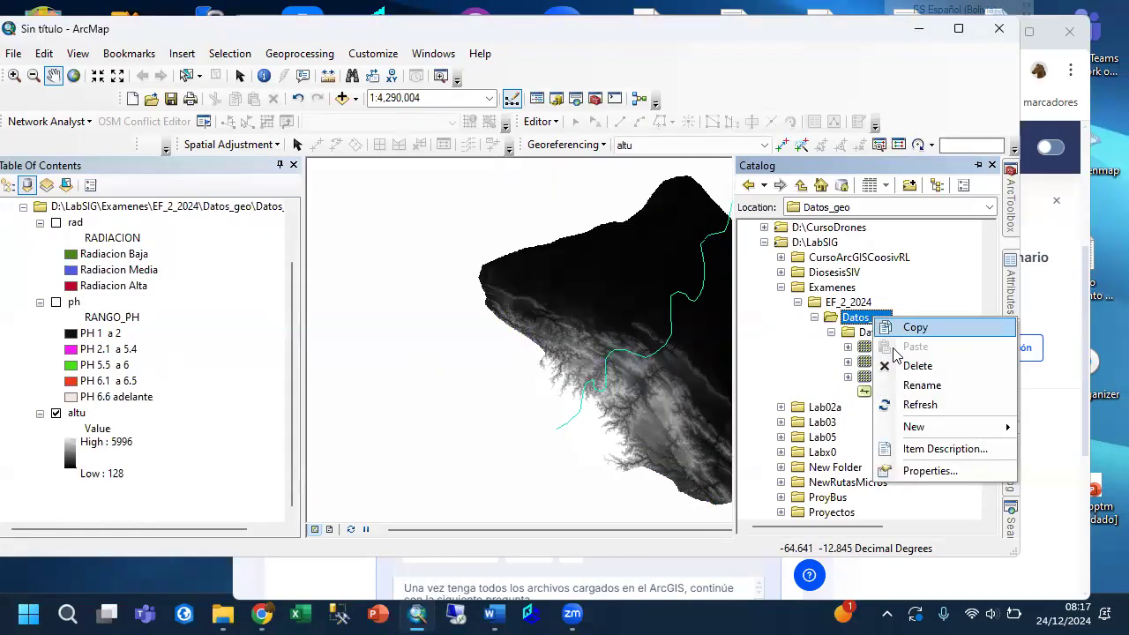
{"action": "mouse_move", "coordinate": [924, 434]}
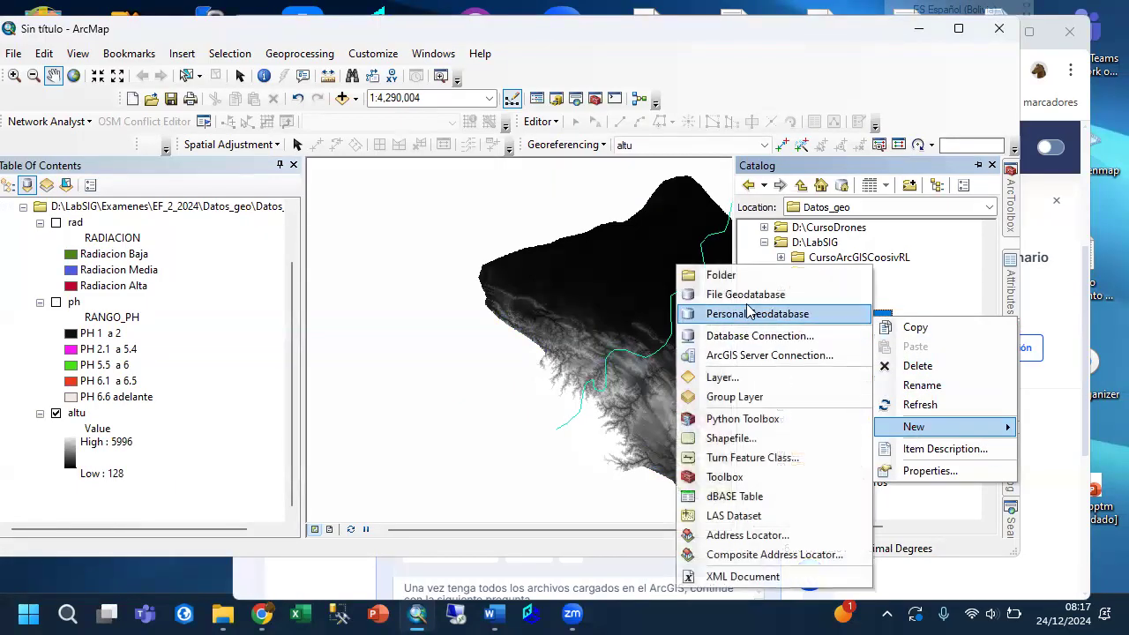
{"action": "left_click", "coordinate": [719, 271]}
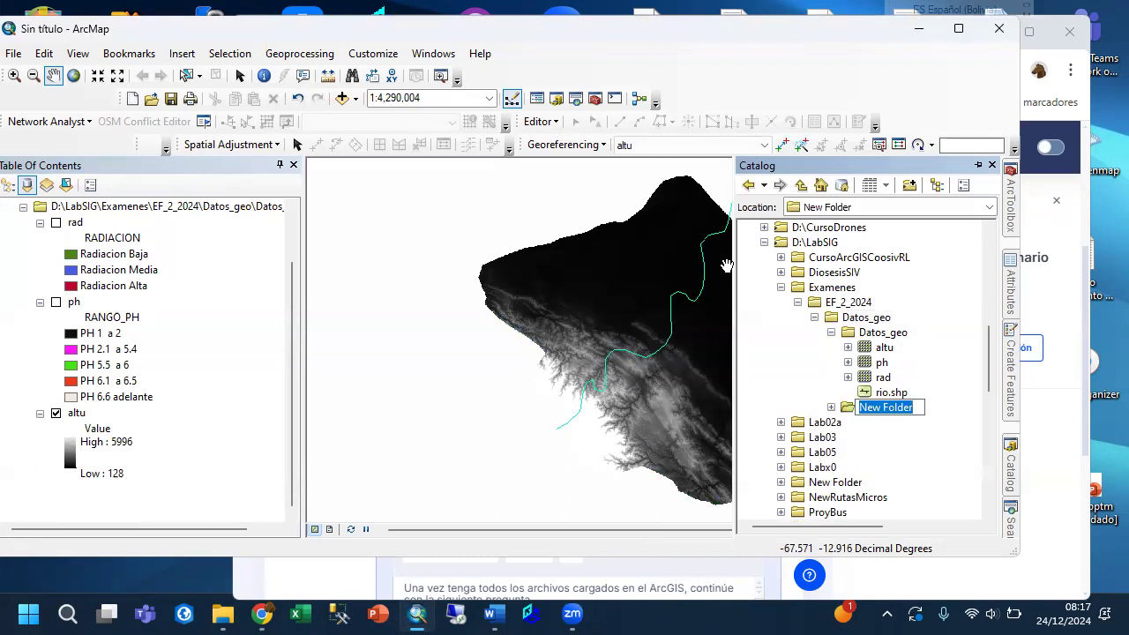
{"action": "type", "text": "Salida"}
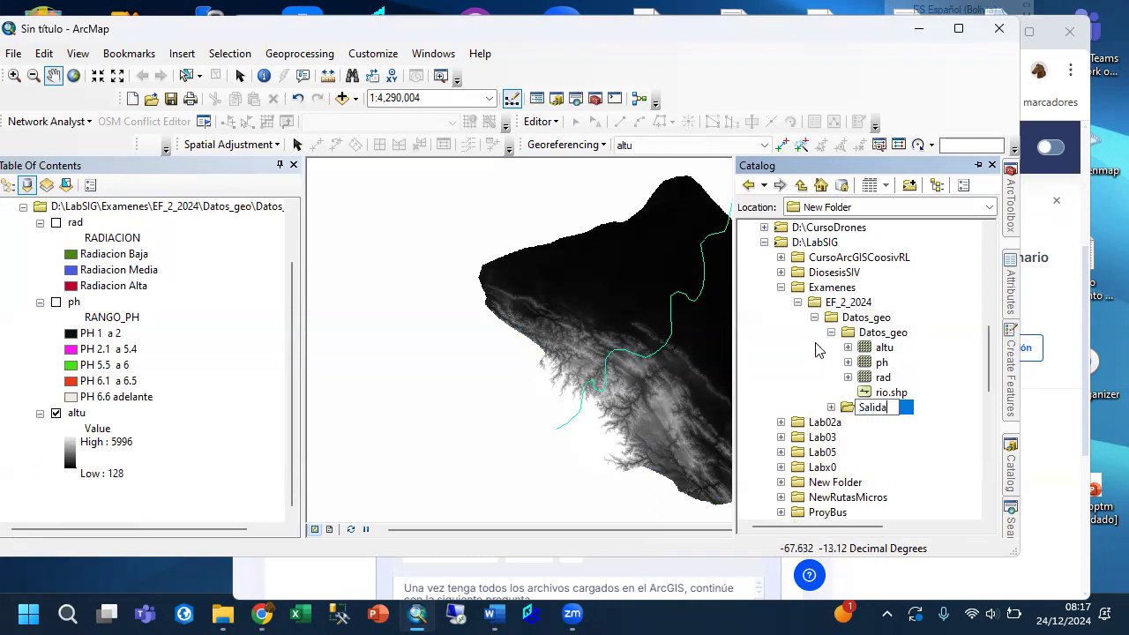
{"action": "left_click", "coordinate": [779, 353]}
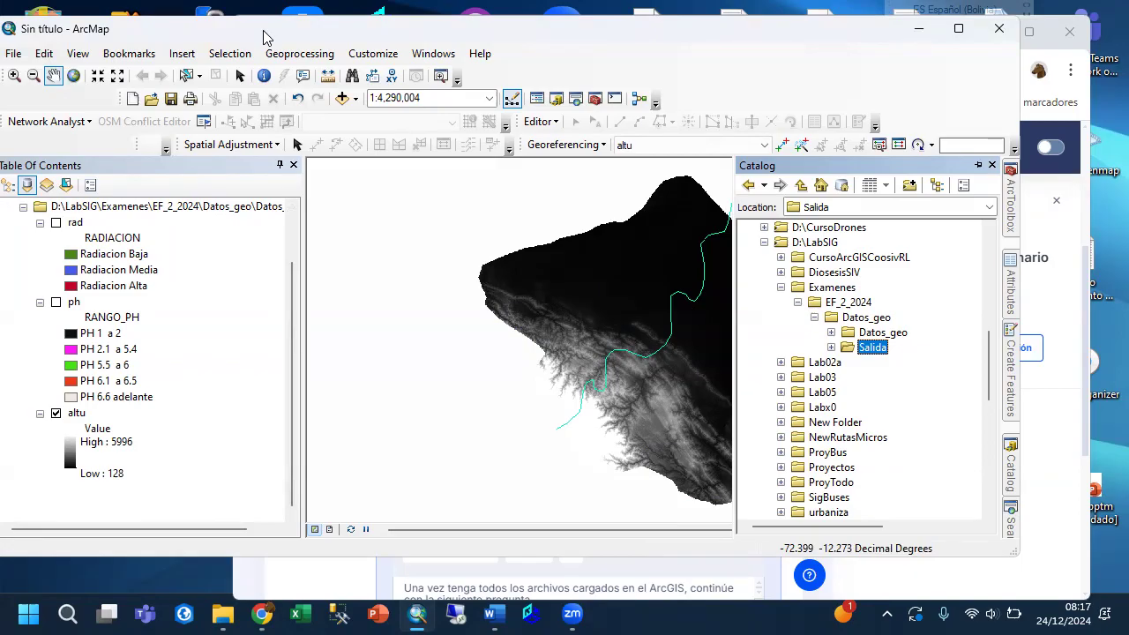
{"action": "left_click_drag", "start_coordinate": [266, 37], "coordinate": [324, 41]}
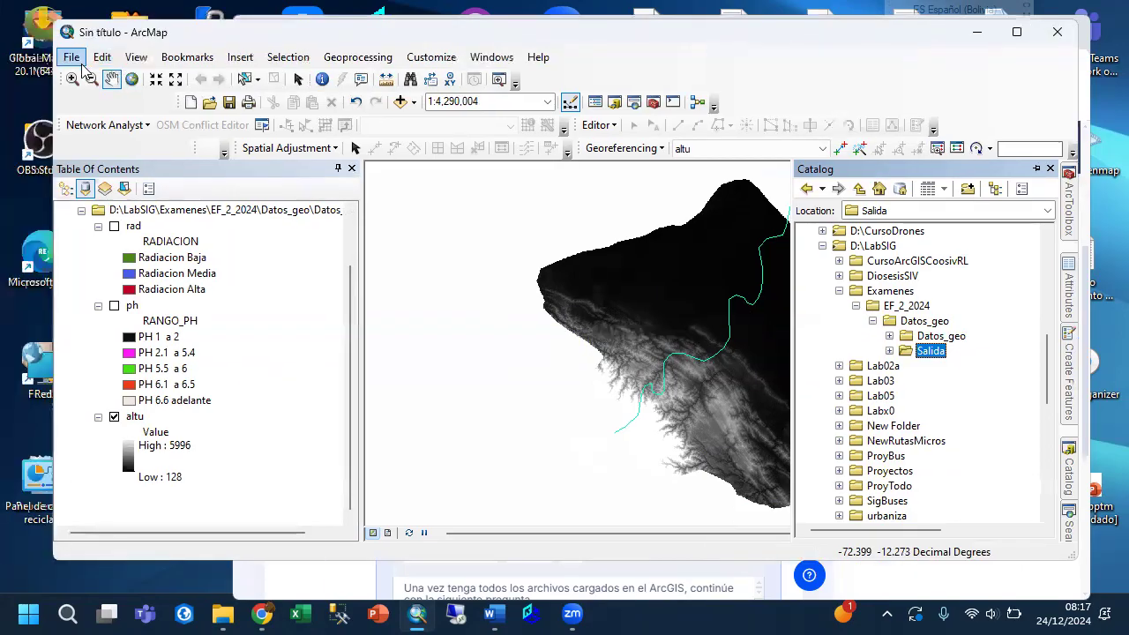
{"action": "left_click", "coordinate": [71, 57]}
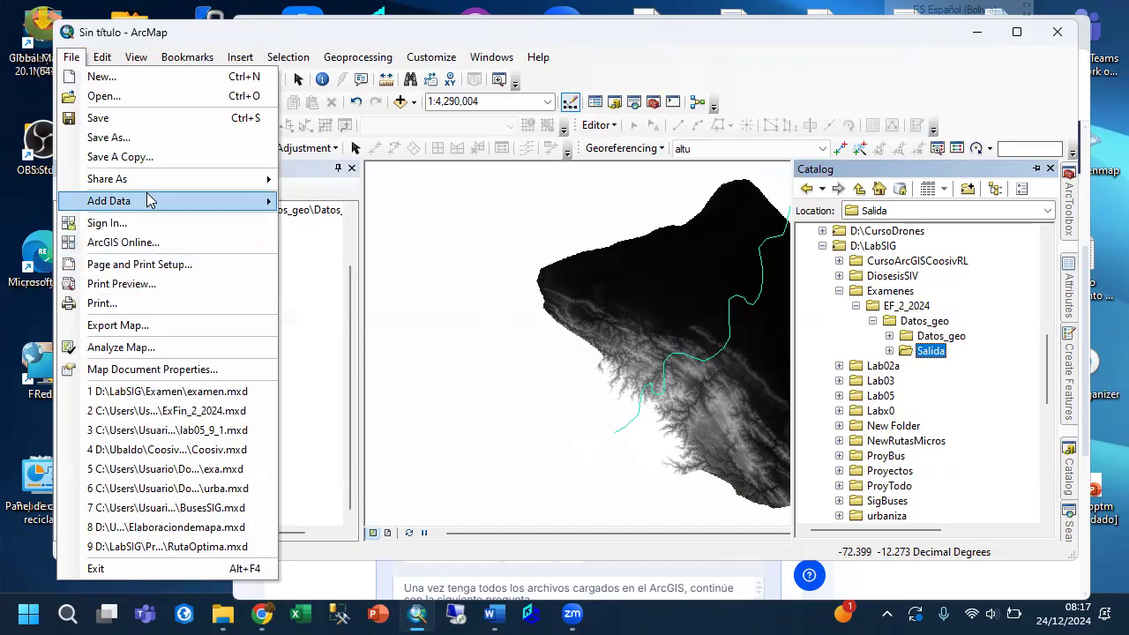
{"action": "left_click", "coordinate": [123, 141]}
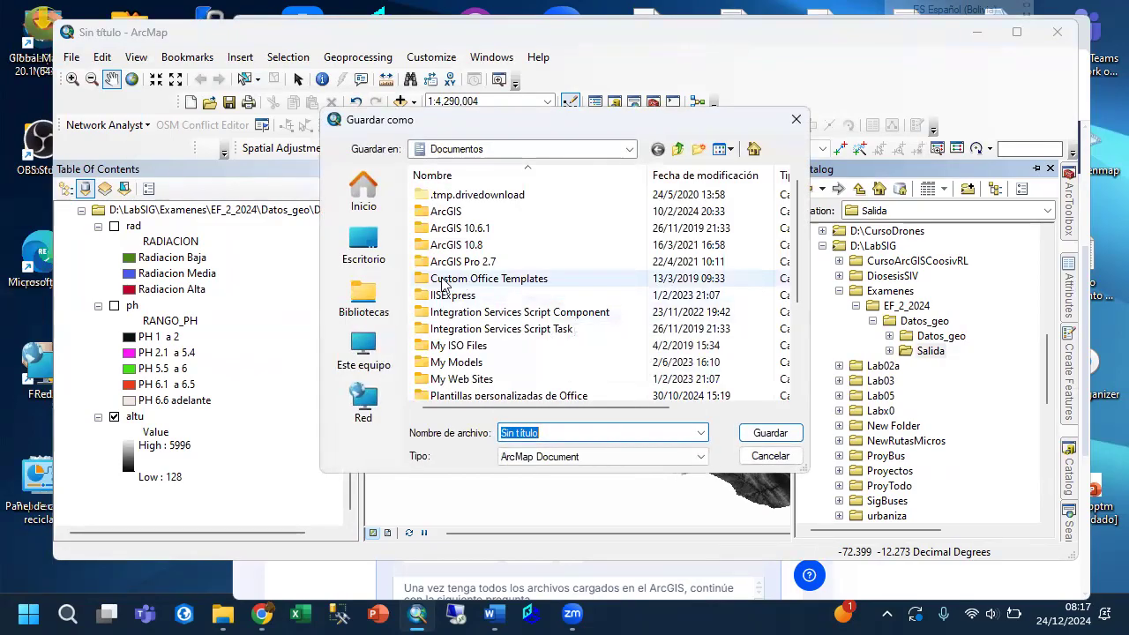
{"action": "left_click", "coordinate": [767, 456]}
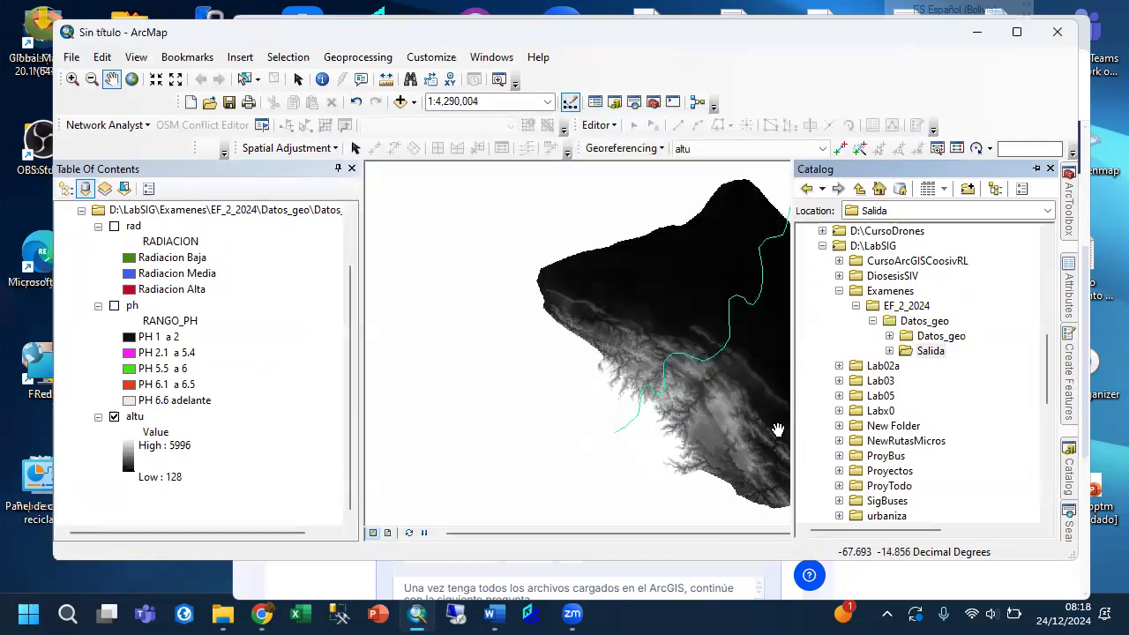
Add a folder connection to D:\LabSIG\Examenes\EF_2_2024.
{"action": "left_click", "coordinate": [968, 189]}
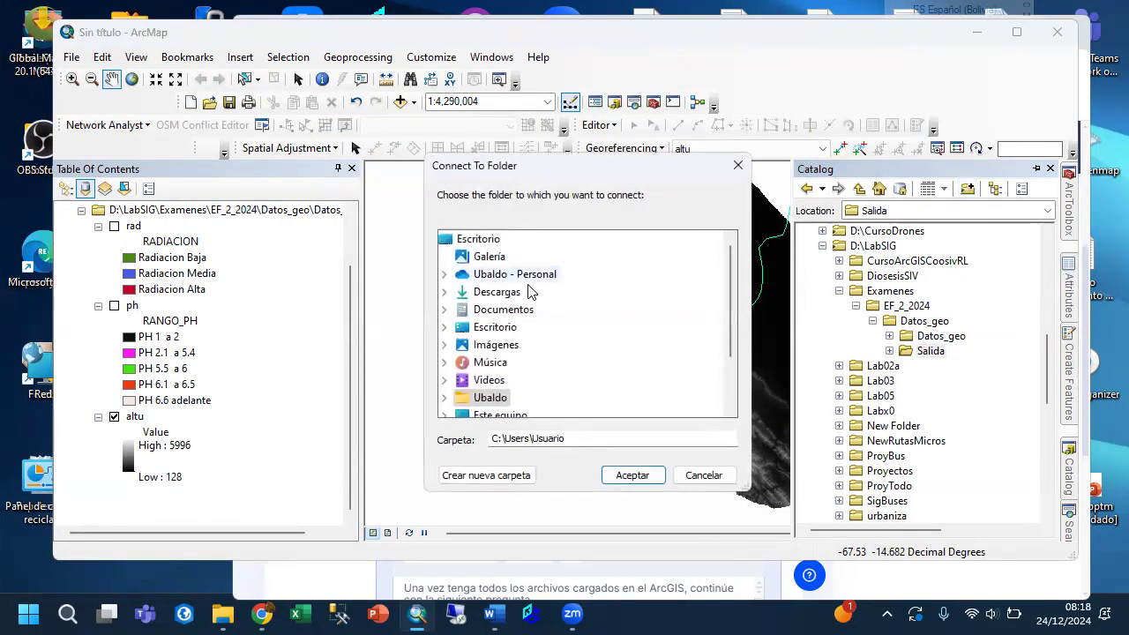
{"action": "scroll", "coordinate": [520, 309], "scroll_direction": "down", "scroll_amount": 2}
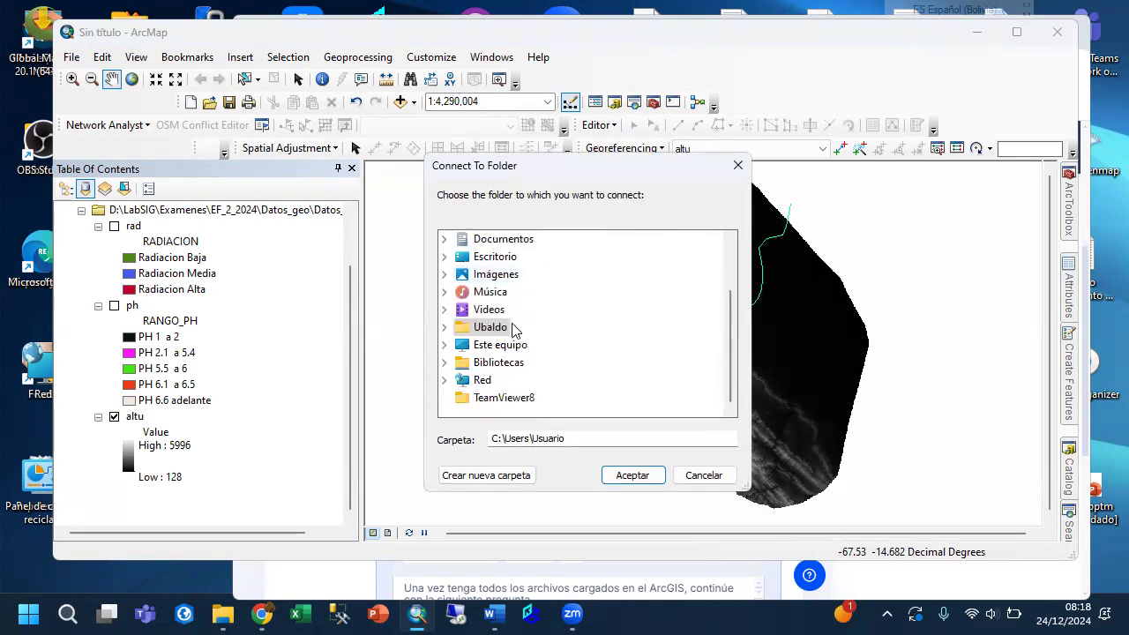
{"action": "scroll", "coordinate": [515, 329], "scroll_direction": "up", "scroll_amount": 2}
{"action": "scroll", "coordinate": [529, 326], "scroll_direction": "down", "scroll_amount": 2}
{"action": "left_click", "coordinate": [446, 347]}
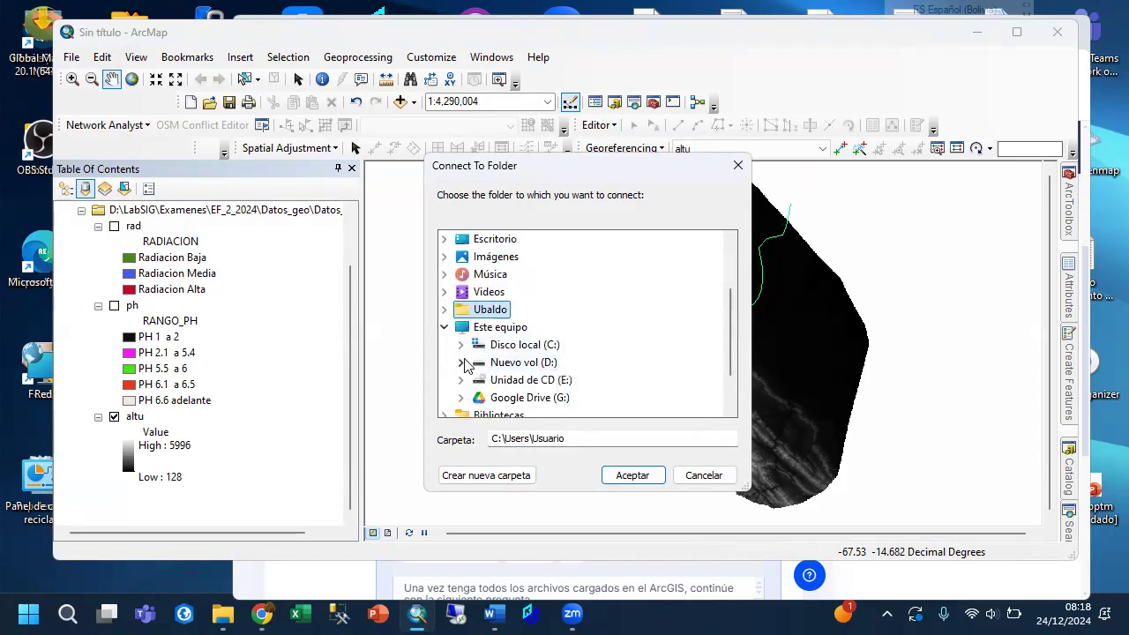
{"action": "left_click", "coordinate": [462, 365]}
{"action": "scroll", "coordinate": [606, 325], "scroll_direction": "down", "scroll_amount": 3}
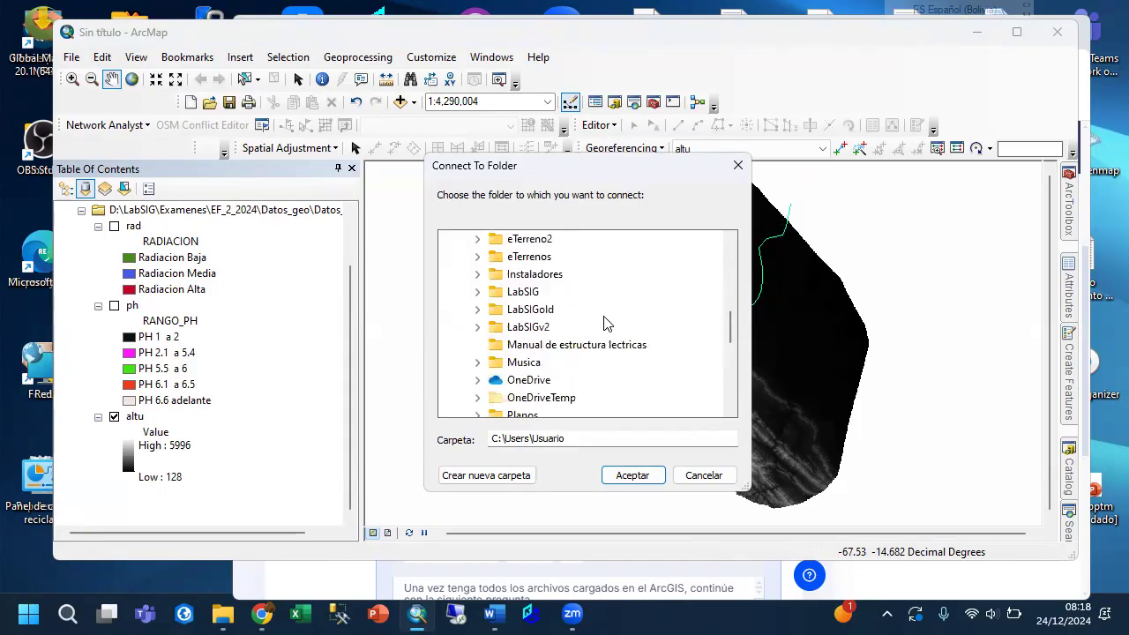
{"action": "left_click", "coordinate": [477, 292]}
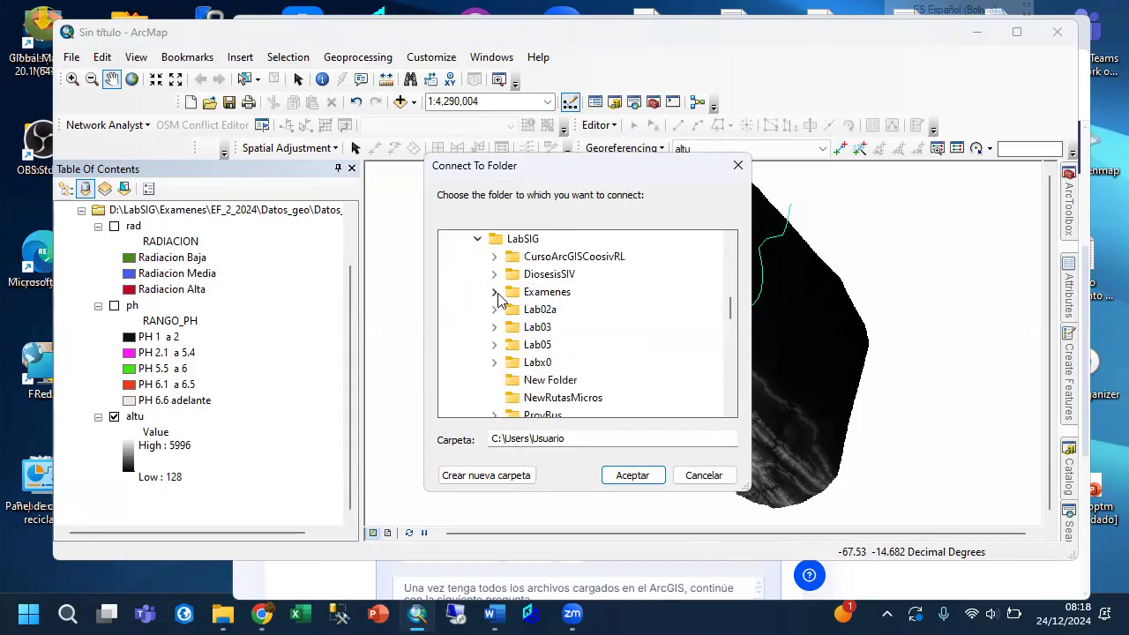
{"action": "left_click", "coordinate": [494, 292]}
{"action": "left_click", "coordinate": [558, 310]}
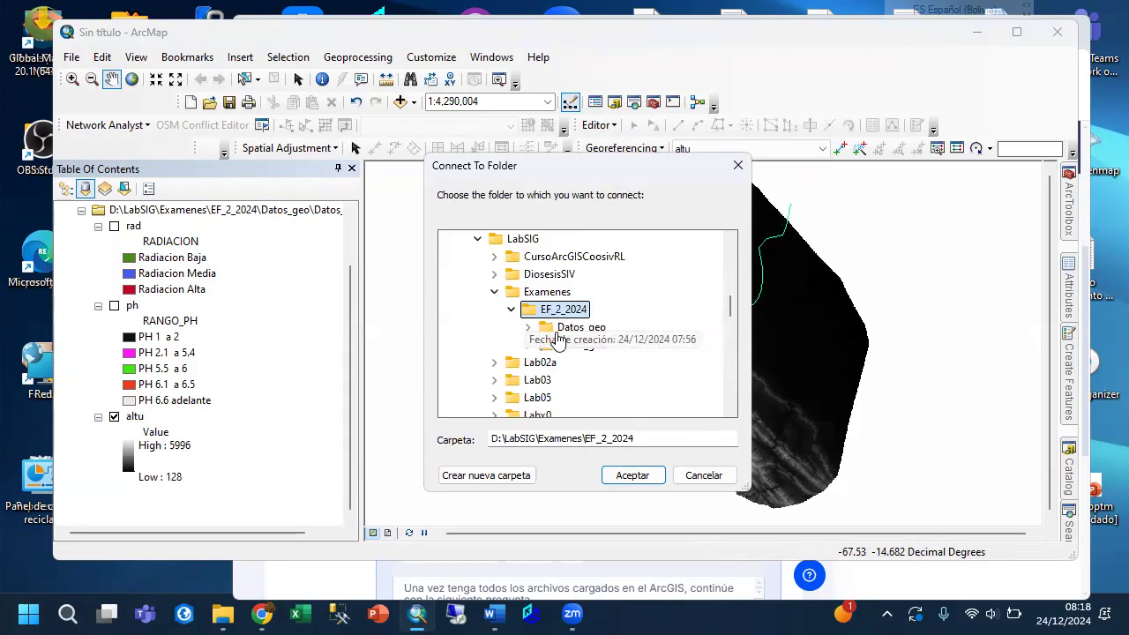
{"action": "left_click", "coordinate": [637, 476]}
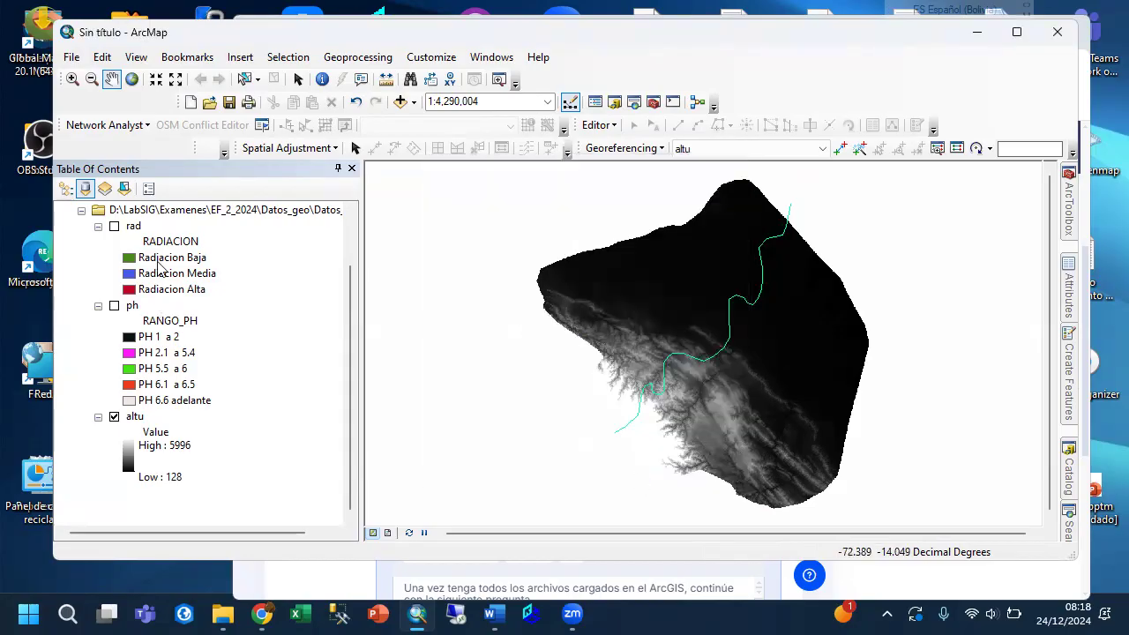
Save the map as an ArcMap Document named Examen in D:\LabSIG\Examenes\EF_2_2024.
{"action": "left_click", "coordinate": [70, 56]}
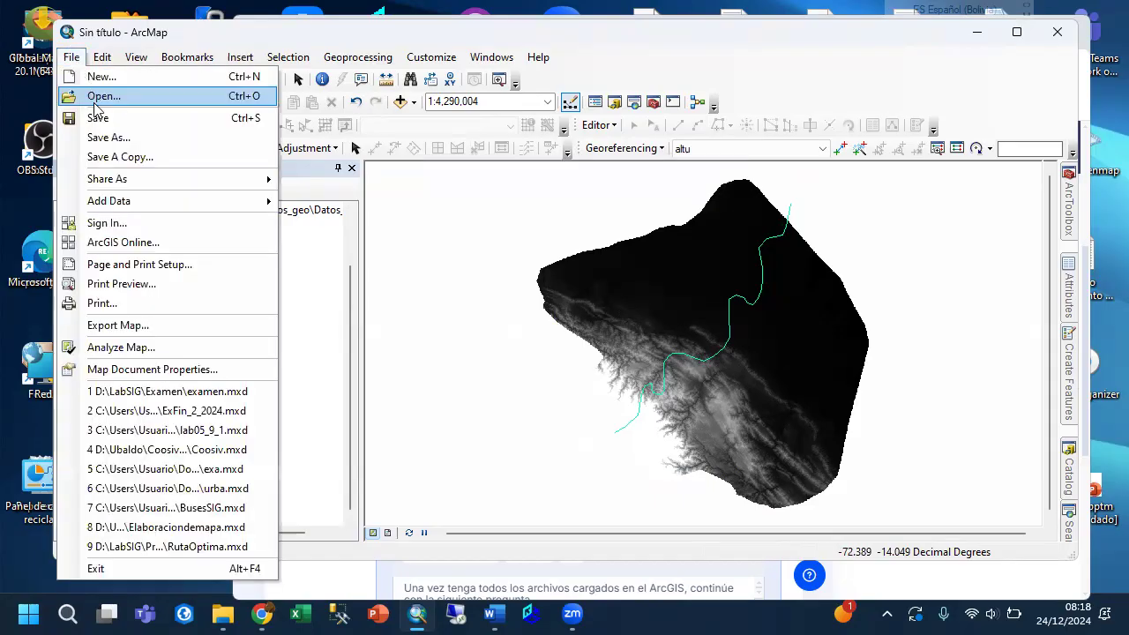
{"action": "left_click", "coordinate": [108, 138]}
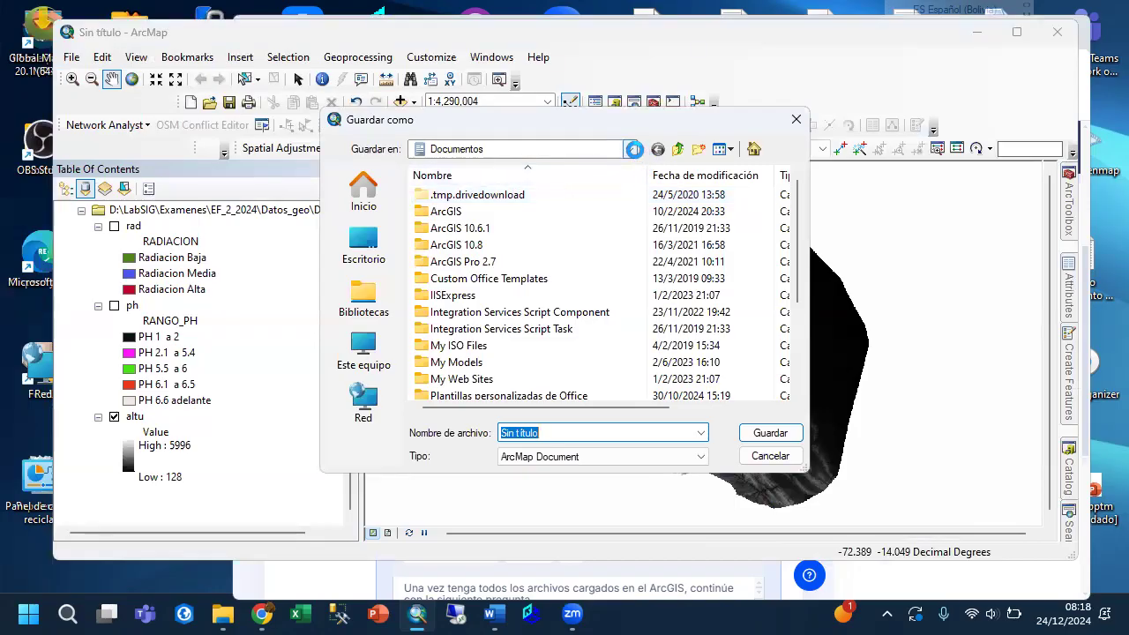
{"action": "left_click", "coordinate": [631, 149]}
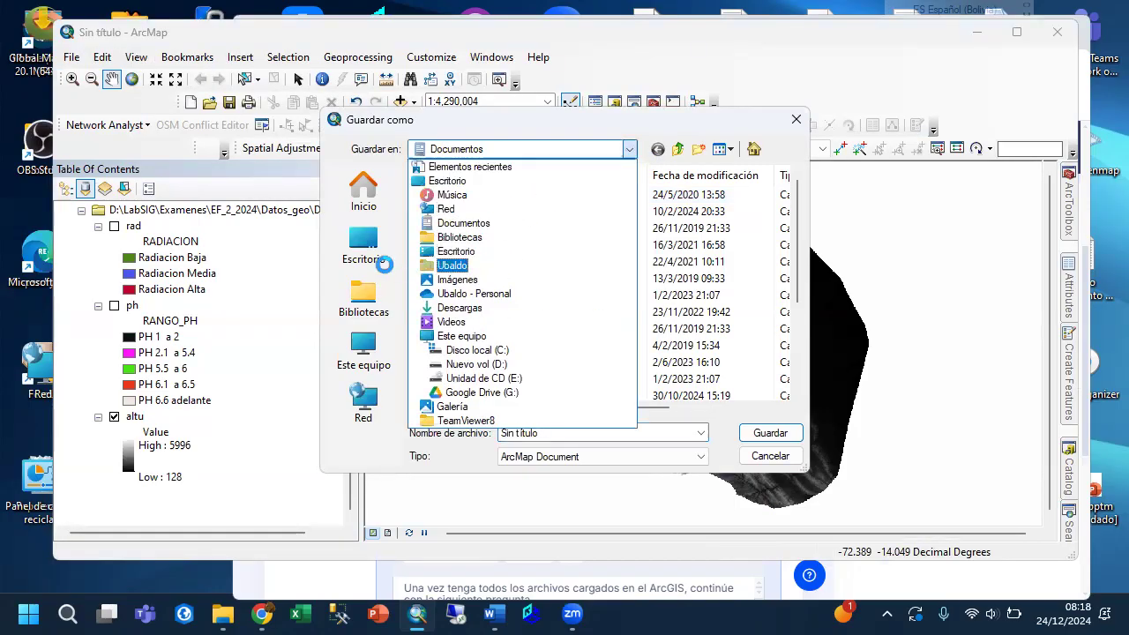
{"action": "left_click", "coordinate": [476, 363]}
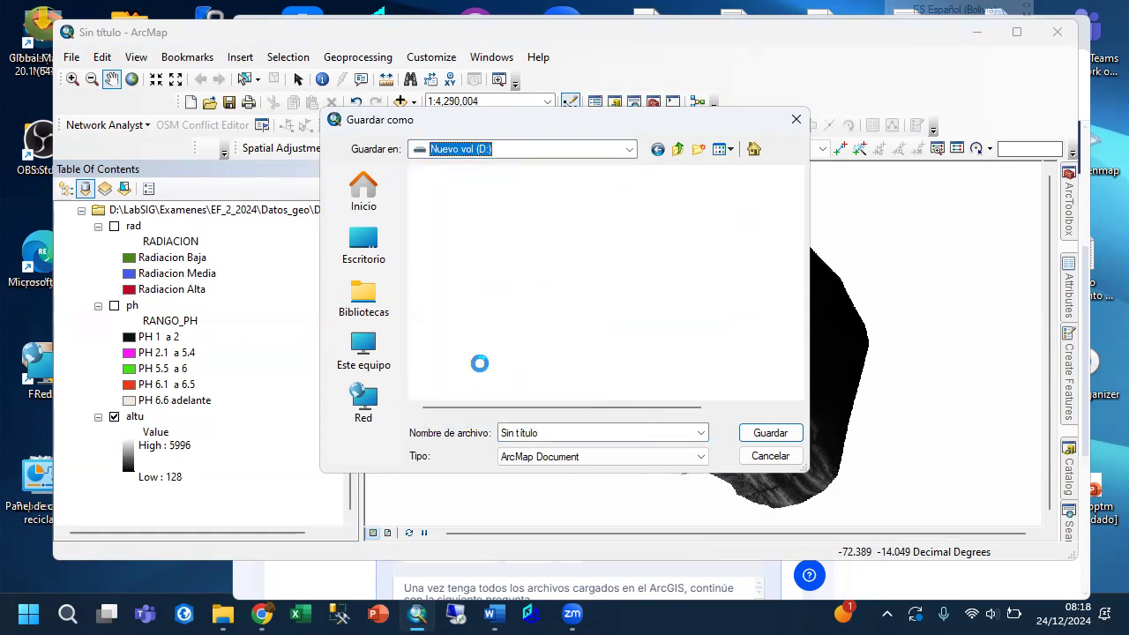
{"action": "scroll", "coordinate": [468, 282], "scroll_direction": "down", "scroll_amount": 3}
{"action": "double_click", "coordinate": [465, 226]}
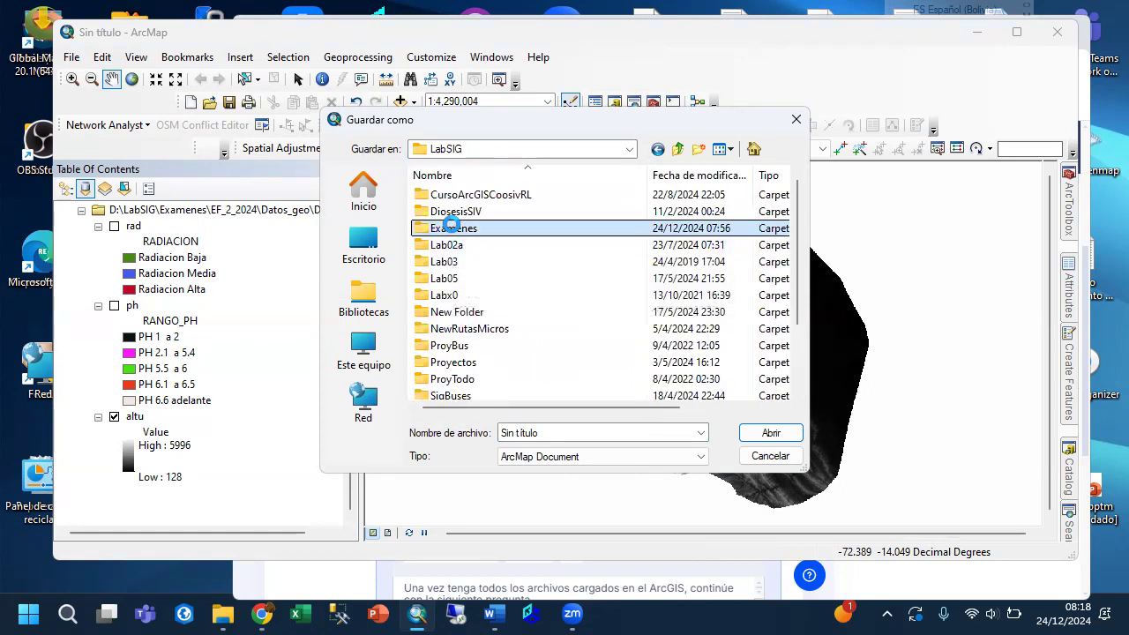
{"action": "double_click", "coordinate": [451, 226]}
{"action": "double_click", "coordinate": [455, 194]}
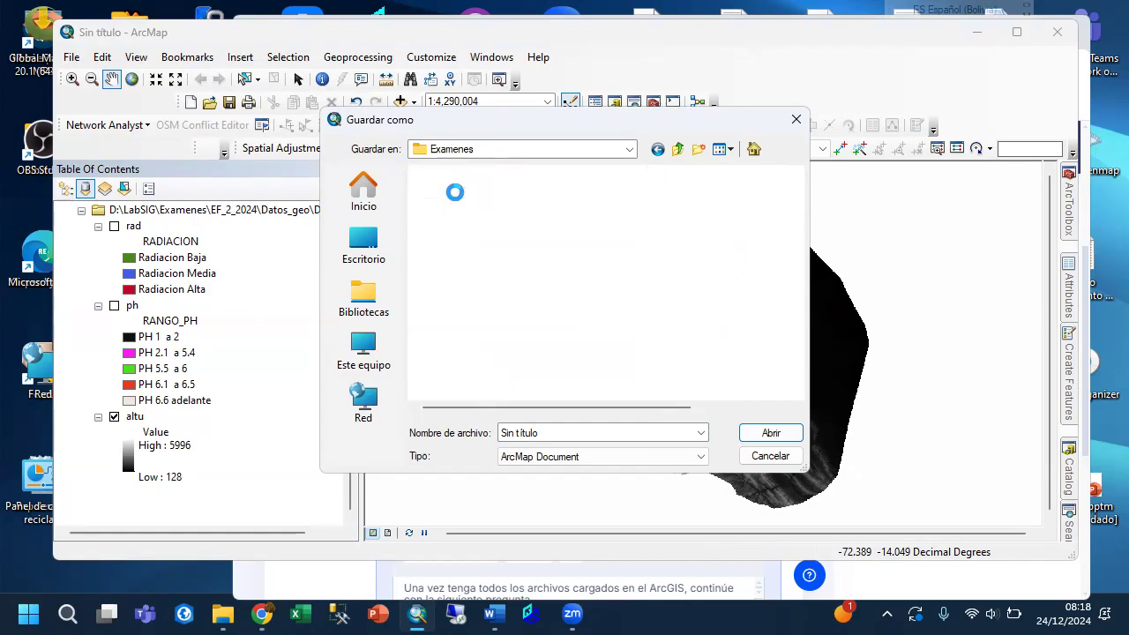
{"action": "double_click", "coordinate": [513, 434]}
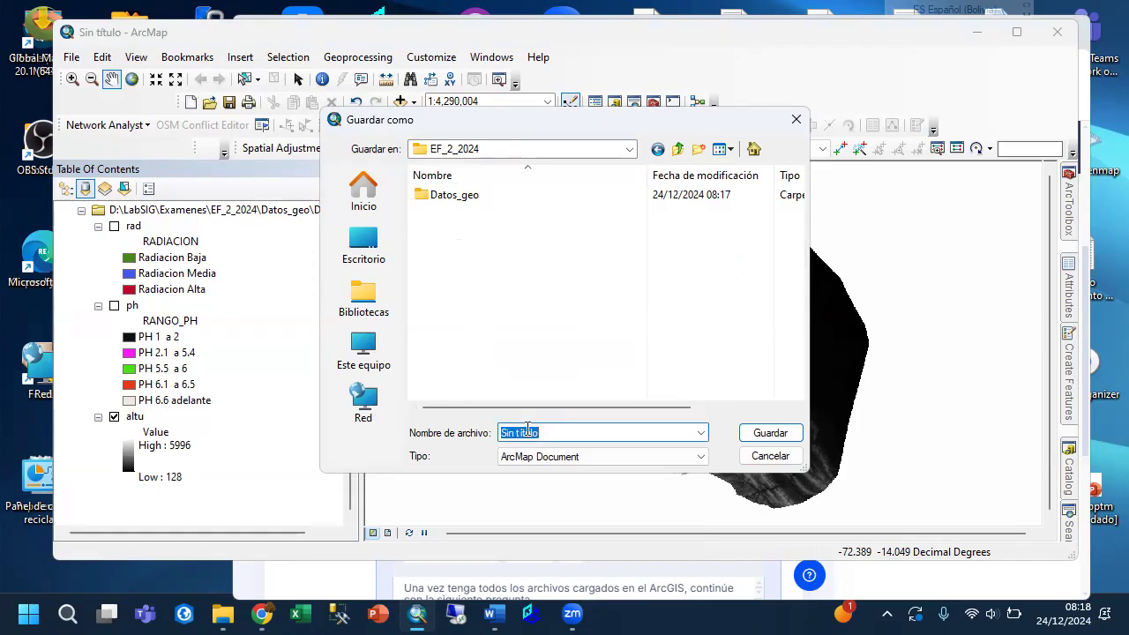
{"action": "type", "text": "Examen"}
{"action": "left_click", "coordinate": [761, 433]}
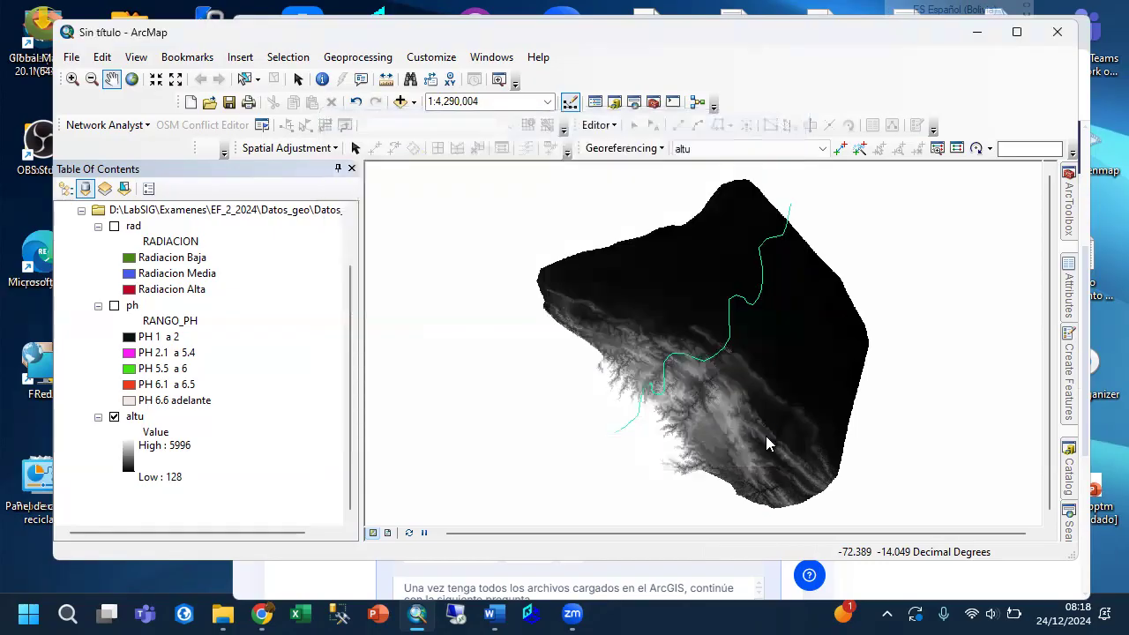
Switch to Chrome and advance the Examen Final quiz to question 2.
{"action": "left_click", "coordinate": [262, 615]}
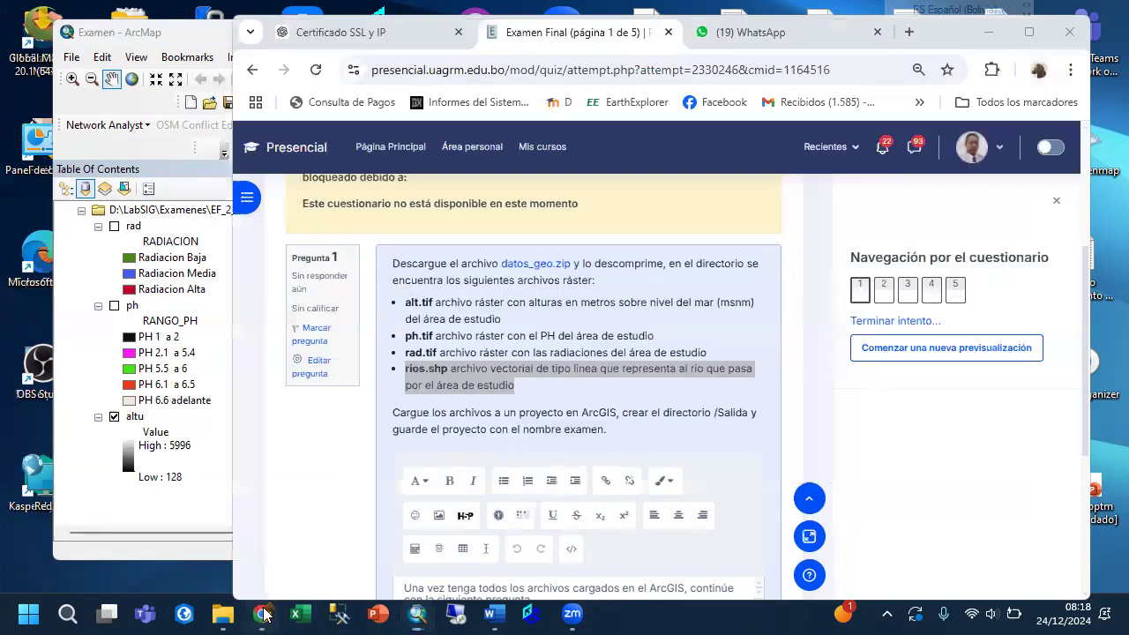
{"action": "scroll", "coordinate": [583, 406], "scroll_direction": "down", "scroll_amount": 3}
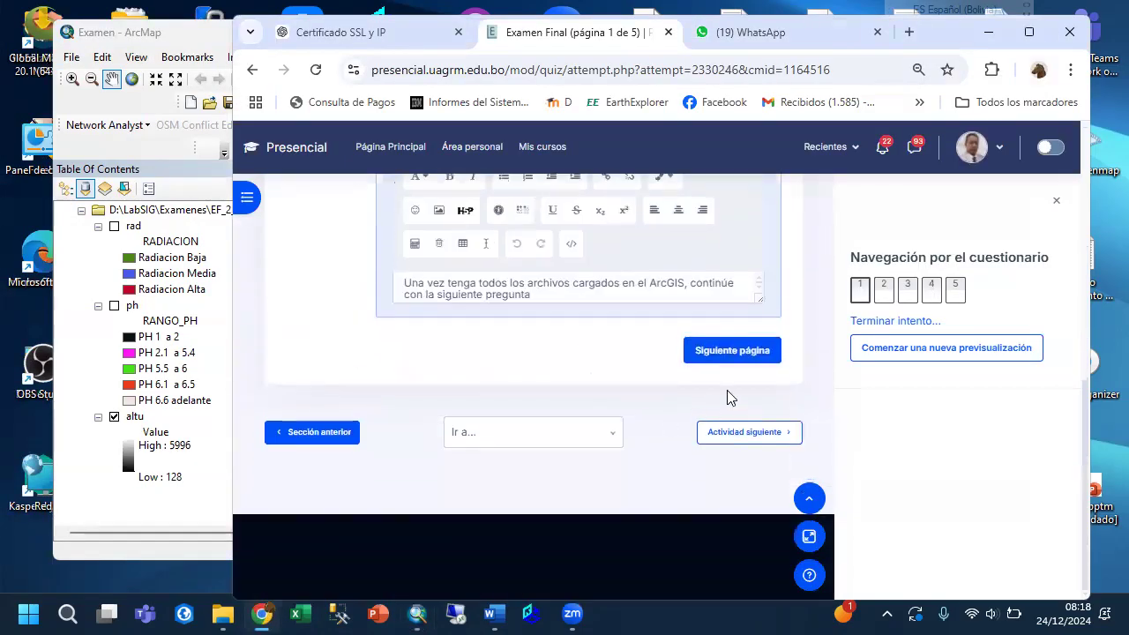
{"action": "left_click", "coordinate": [746, 353]}
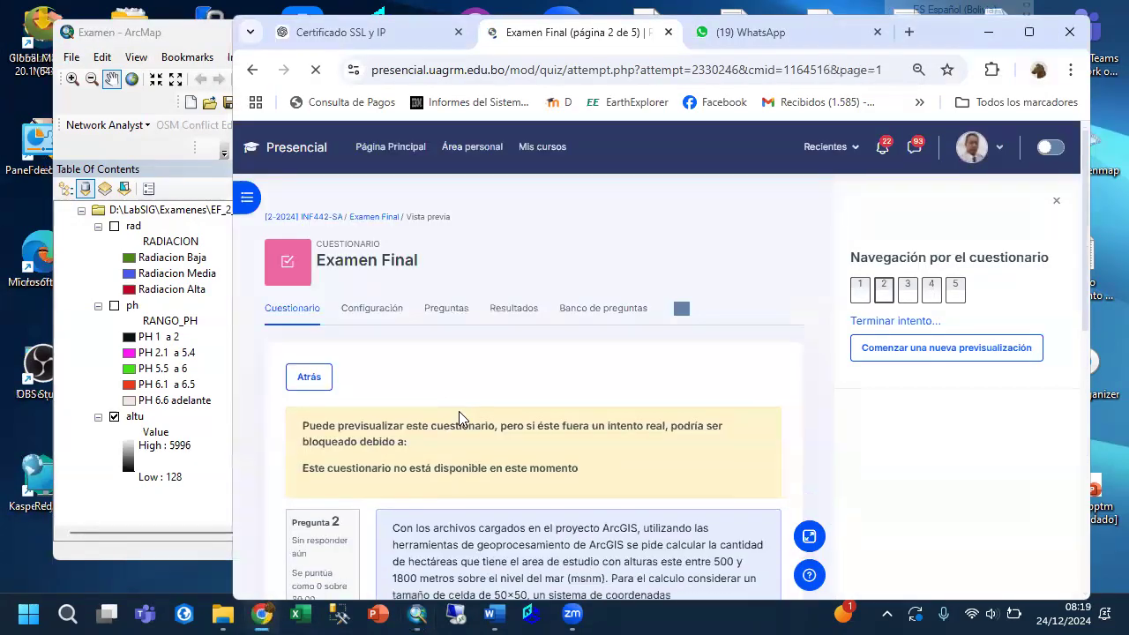
Examine question 2's calculation requirements and its answer fields for hectares, file name and tools used, and return to ArcMap.
{"action": "scroll", "coordinate": [459, 411], "scroll_direction": "down", "scroll_amount": 3}
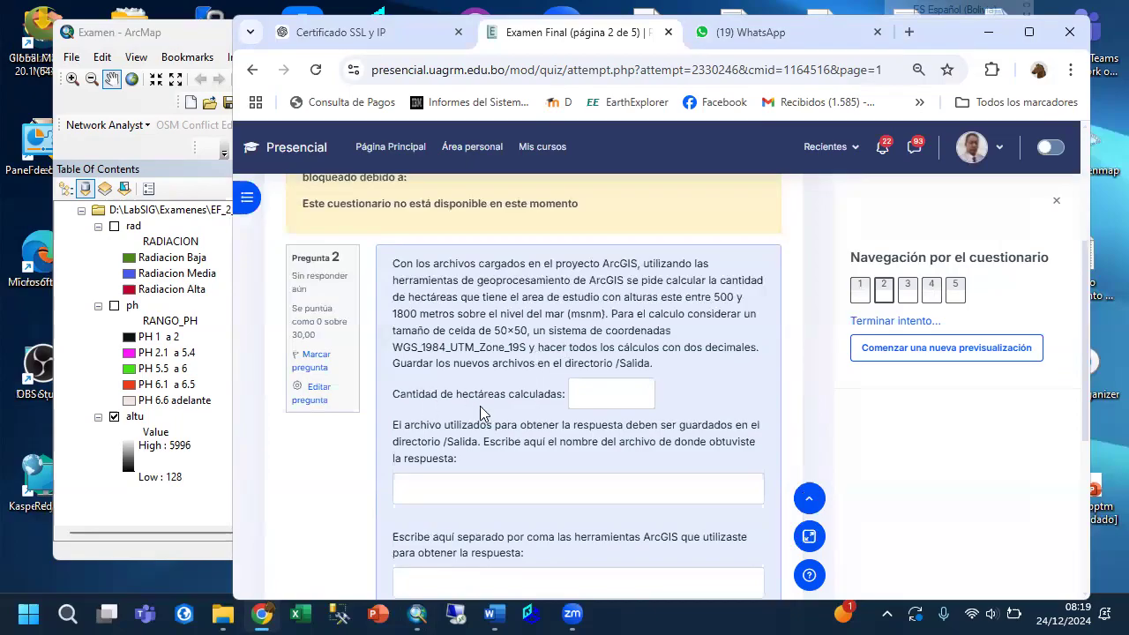
{"action": "left_click", "coordinate": [608, 396]}
{"action": "left_click", "coordinate": [508, 492]}
{"action": "scroll", "coordinate": [510, 488], "scroll_direction": "down", "scroll_amount": 1}
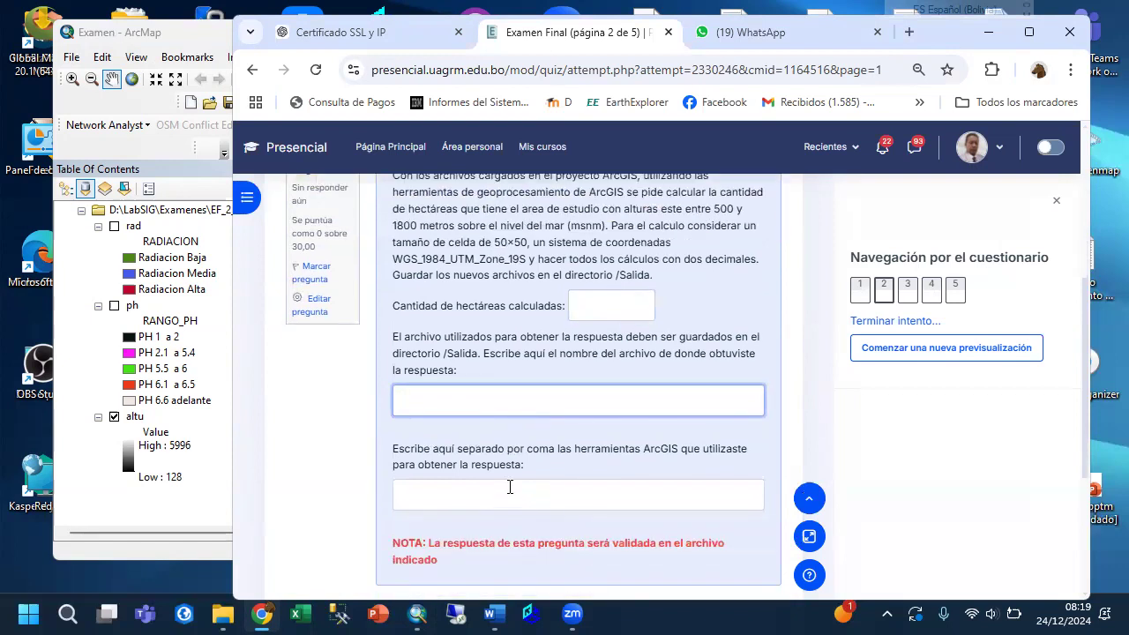
{"action": "left_click", "coordinate": [456, 503]}
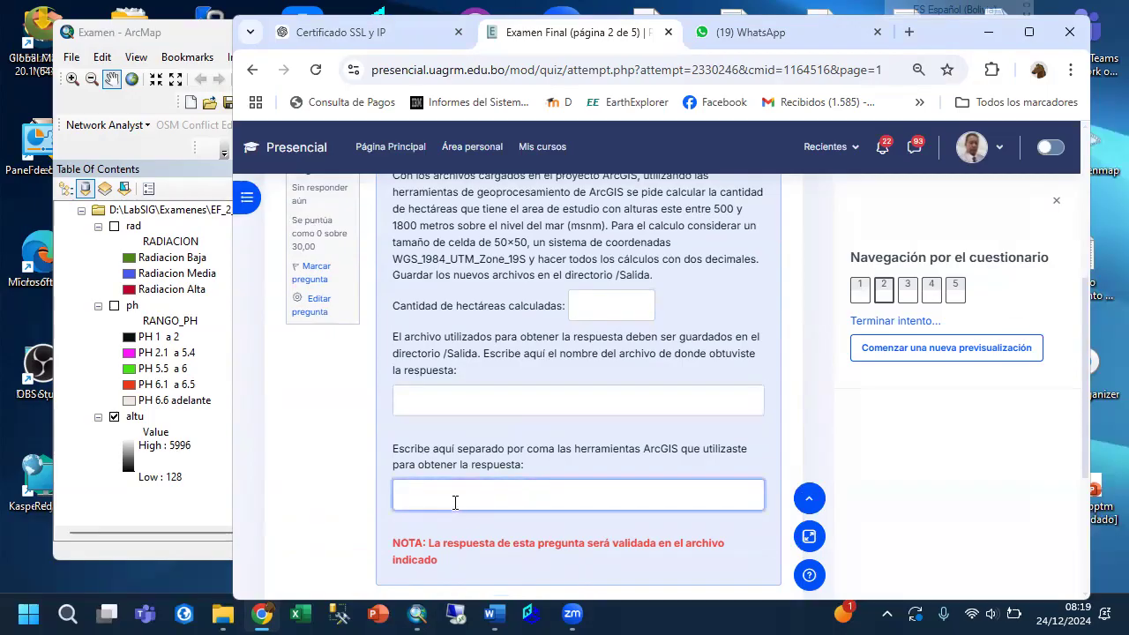
{"action": "scroll", "coordinate": [441, 440], "scroll_direction": "up", "scroll_amount": 1}
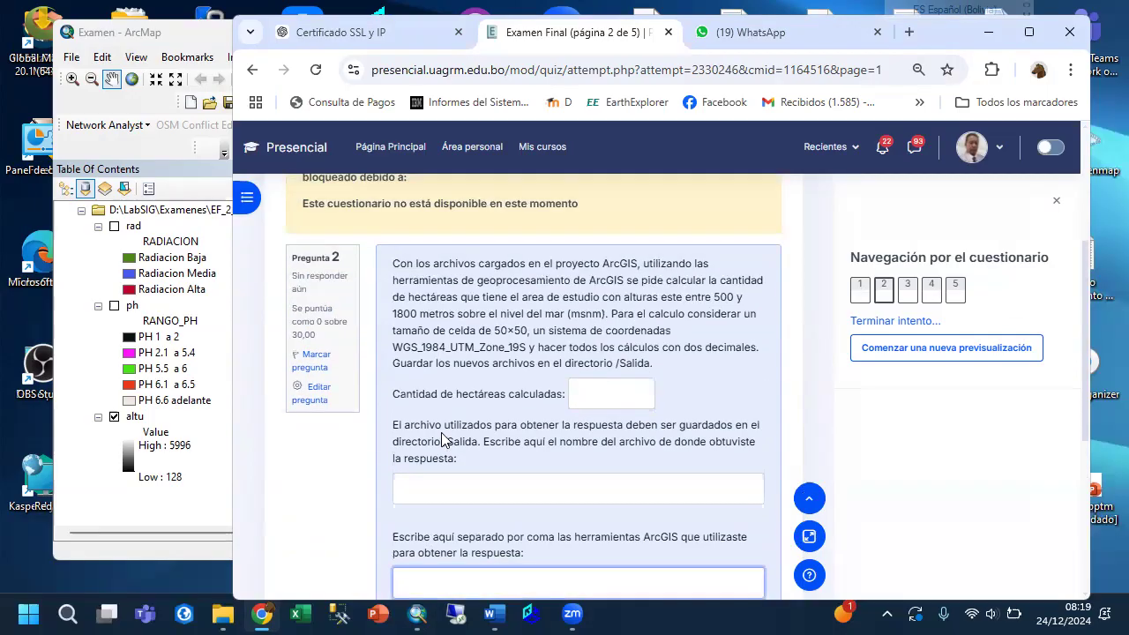
{"action": "scroll", "coordinate": [443, 439], "scroll_direction": "down", "scroll_amount": 1}
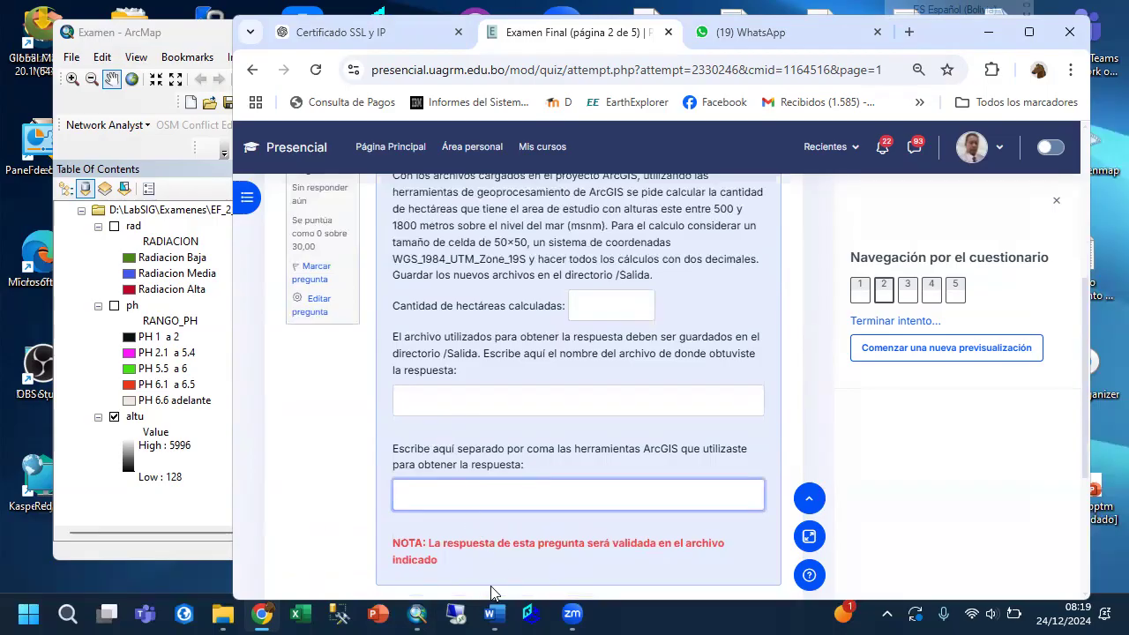
{"action": "left_click", "coordinate": [417, 614]}
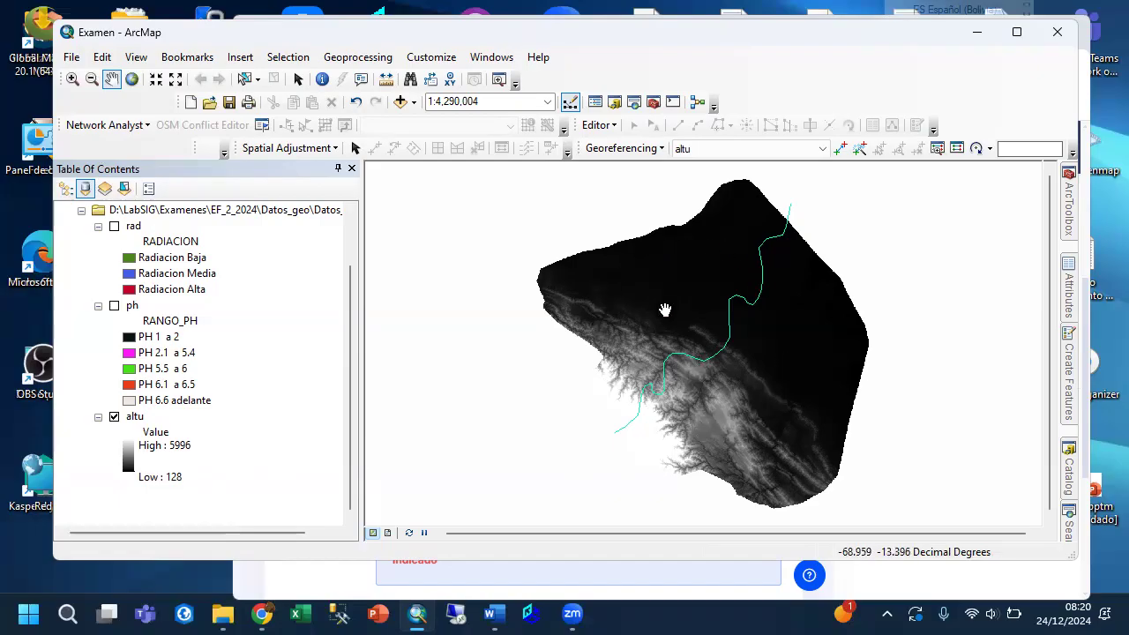
Examine the altu layer's source properties for its cell size and XY coordinate system.
{"action": "left_click", "coordinate": [130, 419]}
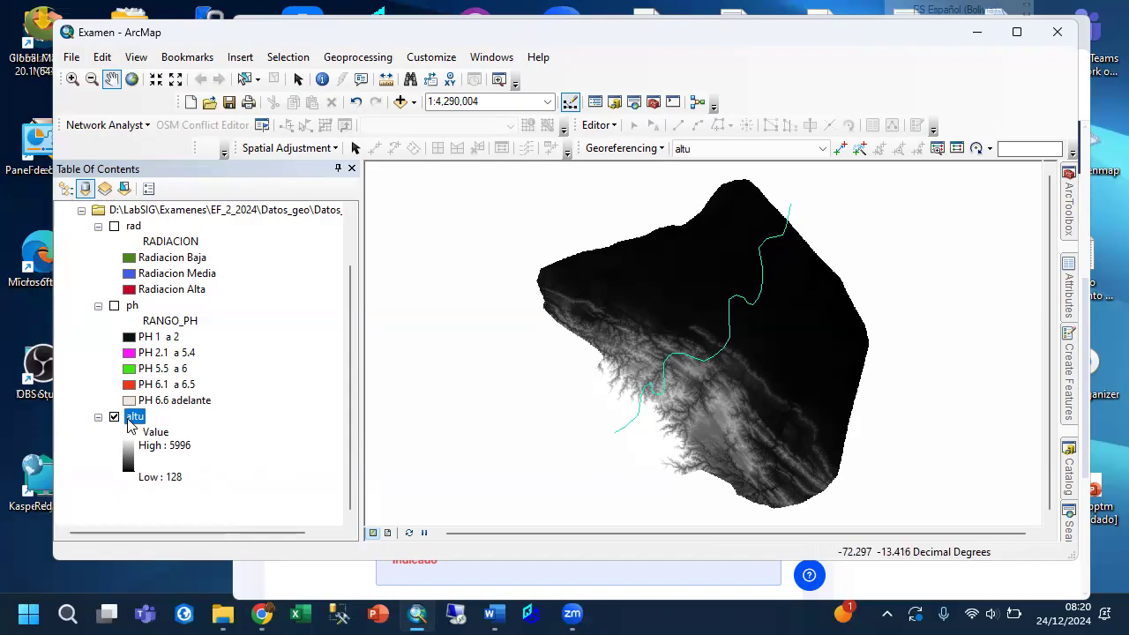
{"action": "right_click", "coordinate": [131, 420]}
{"action": "left_click", "coordinate": [172, 405]}
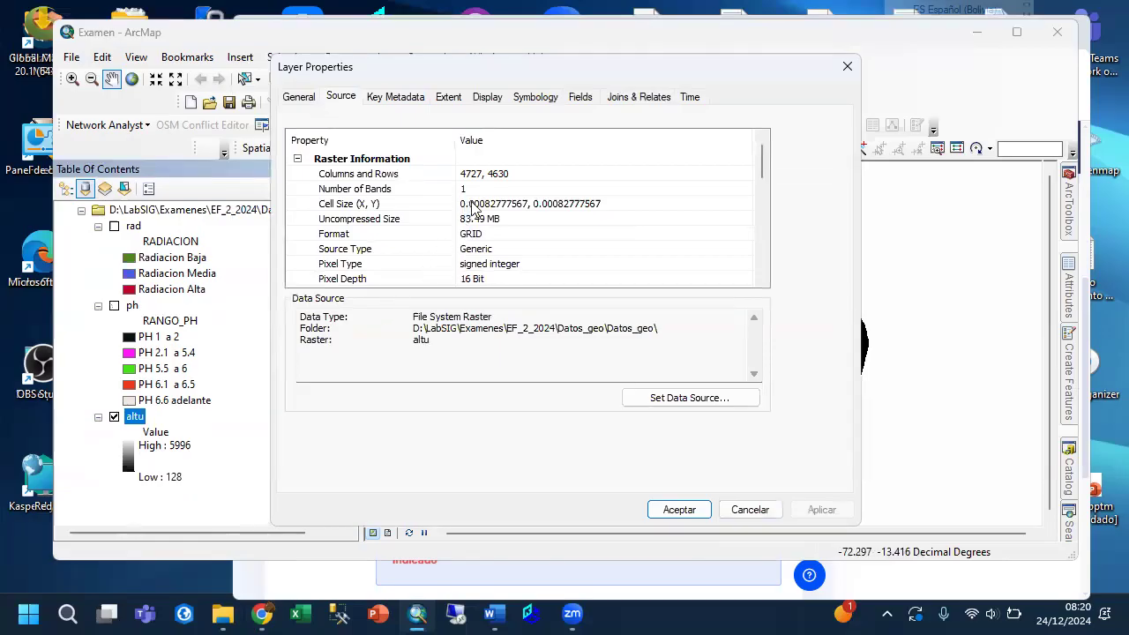
{"action": "left_click", "coordinate": [559, 202]}
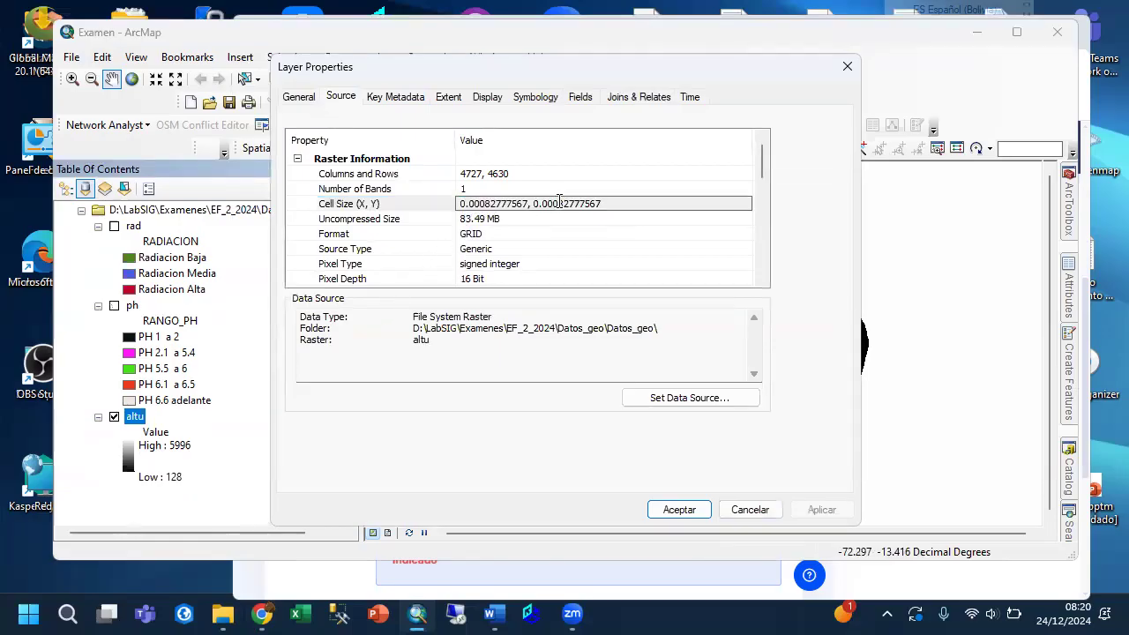
{"action": "left_click", "coordinate": [543, 221]}
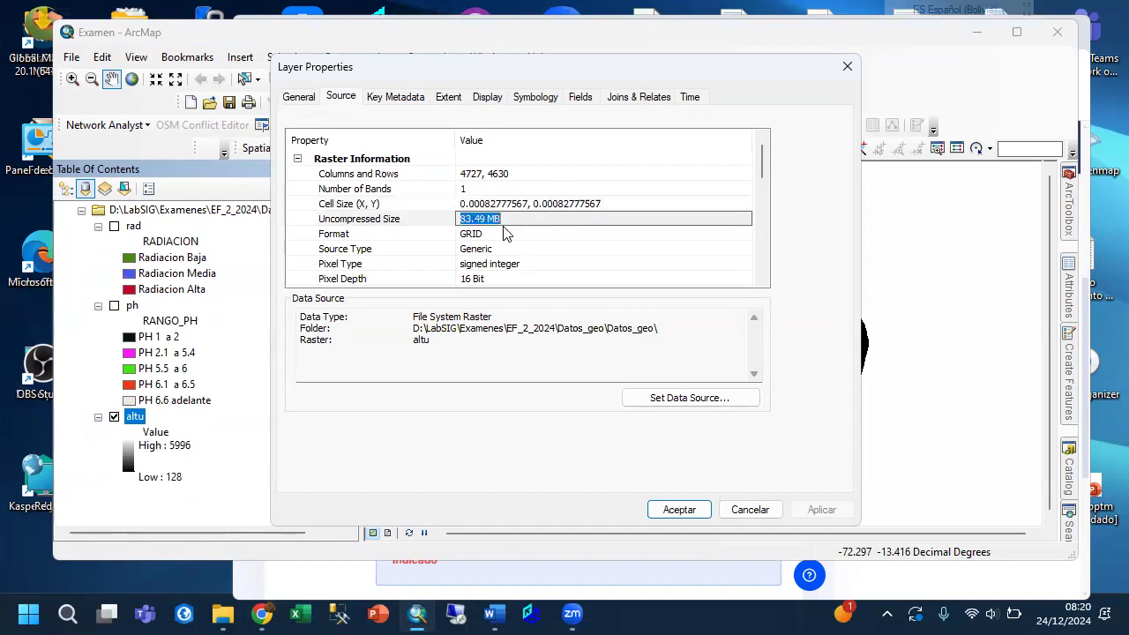
{"action": "left_click", "coordinate": [432, 253]}
{"action": "scroll", "coordinate": [432, 253], "scroll_direction": "down", "scroll_amount": 5}
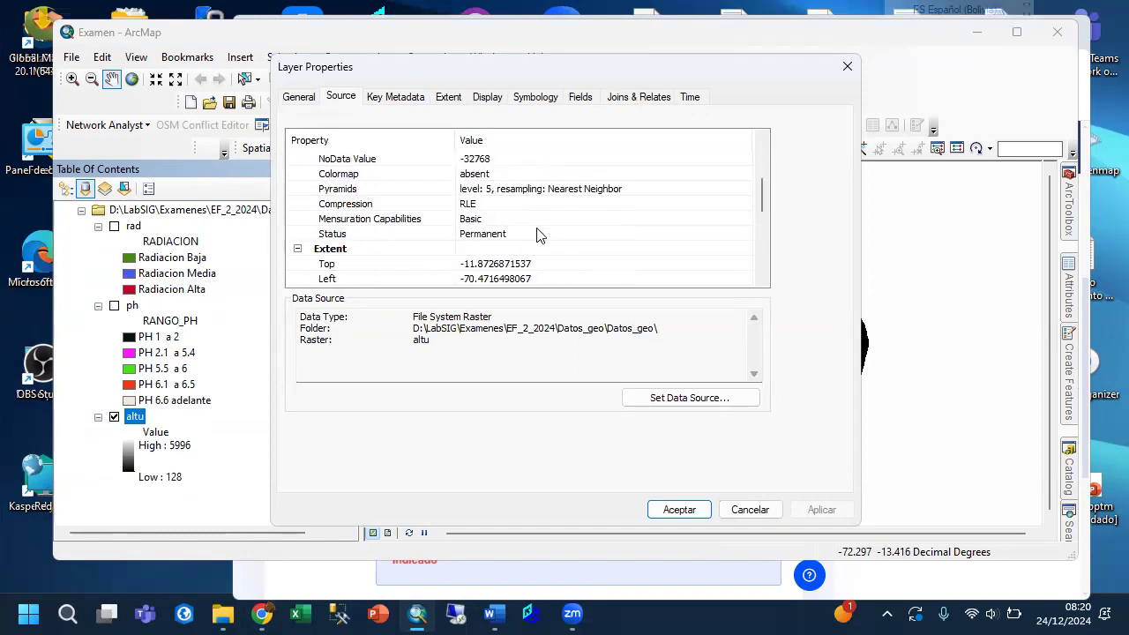
{"action": "scroll", "coordinate": [540, 236], "scroll_direction": "down", "scroll_amount": 2}
{"action": "left_click", "coordinate": [514, 248]}
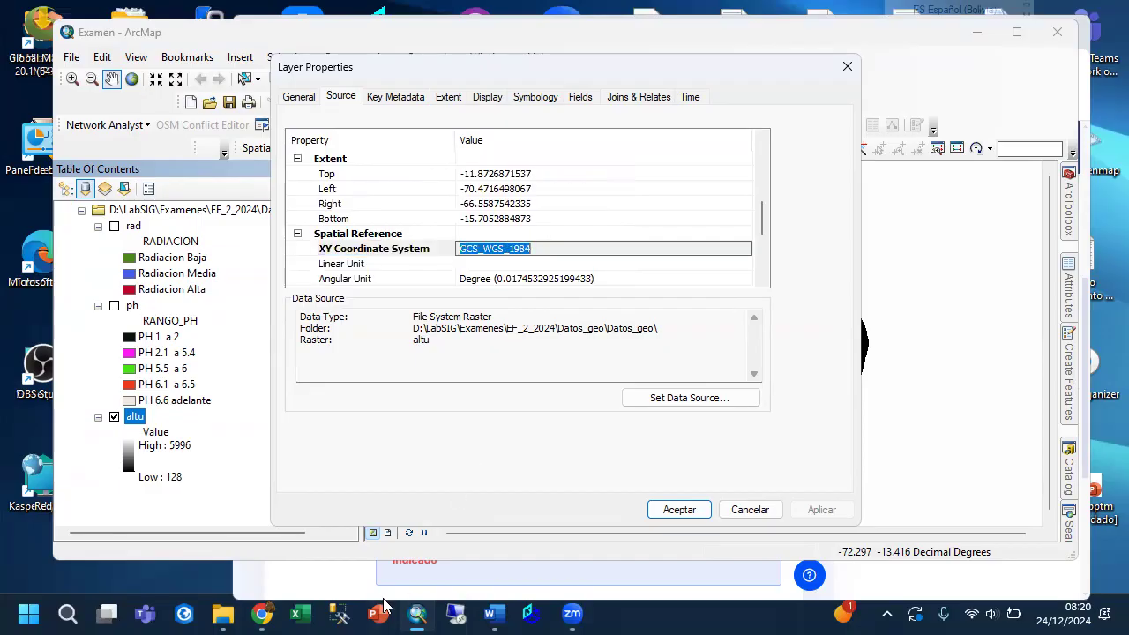
Check the coordinate system required by question 2 in Chrome, then return to ArcMap and close altu's layer properties without changes.
{"action": "left_click", "coordinate": [335, 595]}
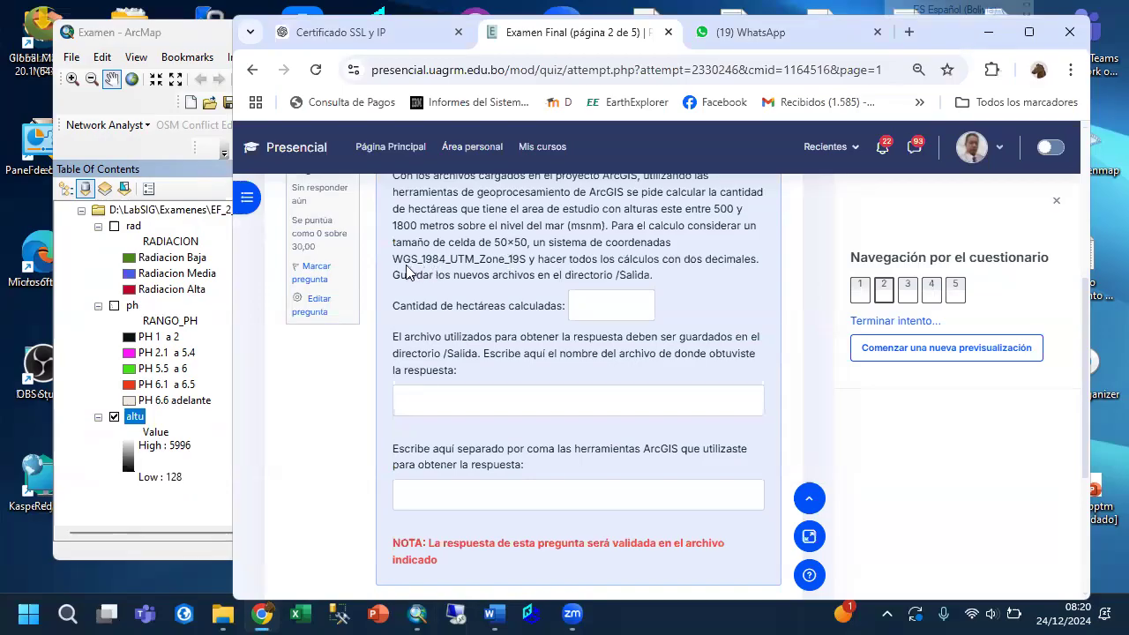
{"action": "left_click_drag", "start_coordinate": [449, 262], "coordinate": [526, 270]}
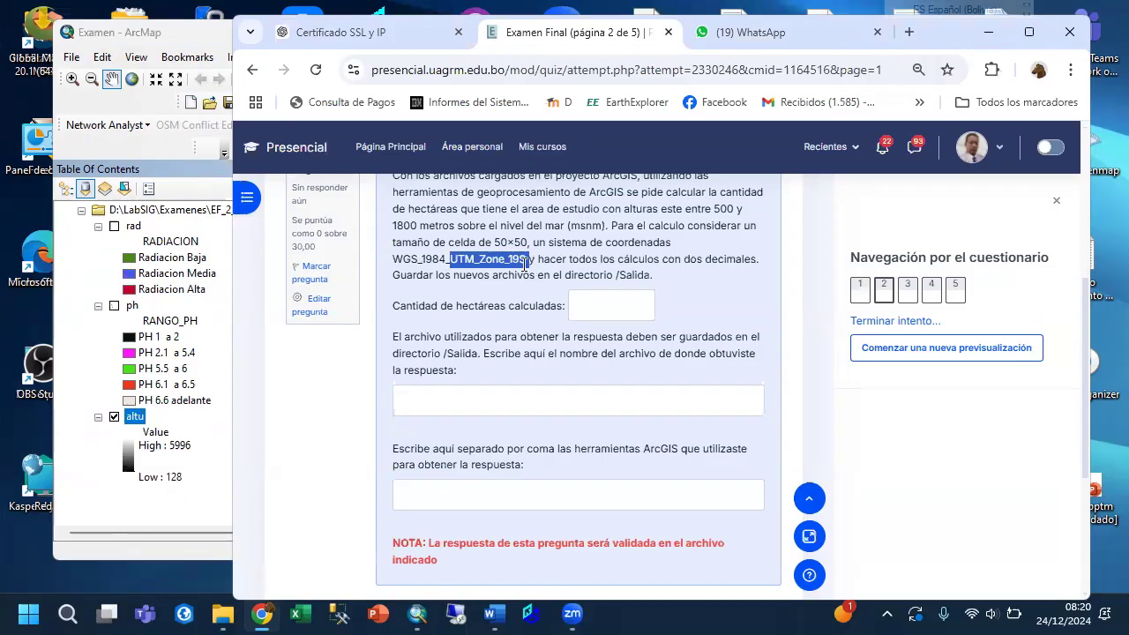
{"action": "left_click", "coordinate": [183, 518]}
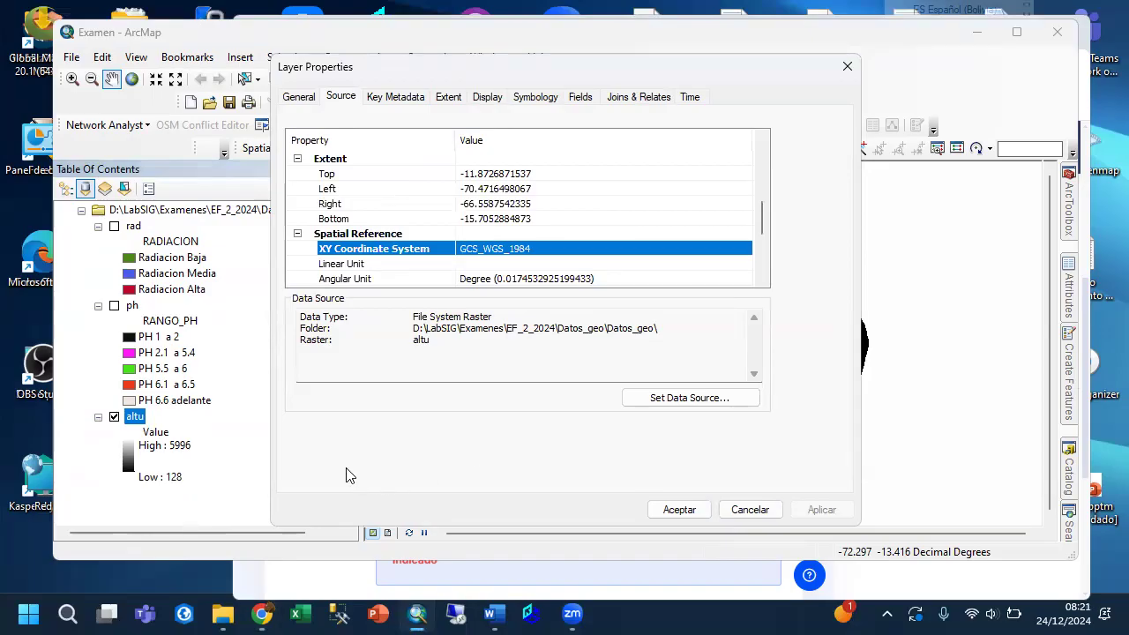
{"action": "left_click", "coordinate": [745, 510]}
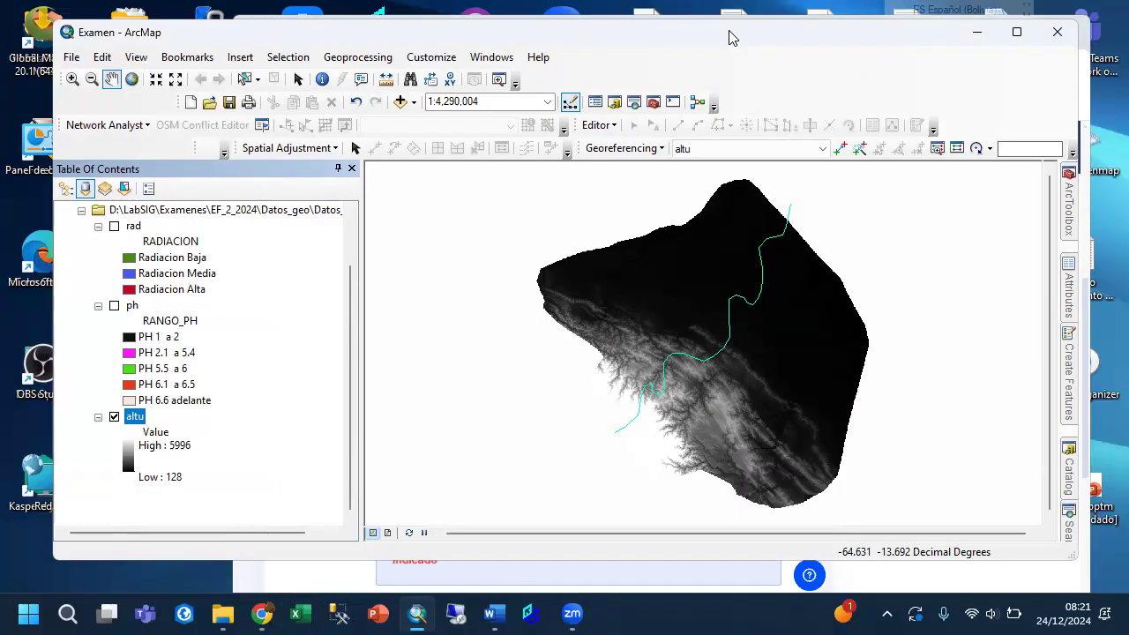
Start the Project Raster tool from the Data Management raster projection tools and set altu as the input raster.
{"action": "left_click", "coordinate": [1057, 32]}
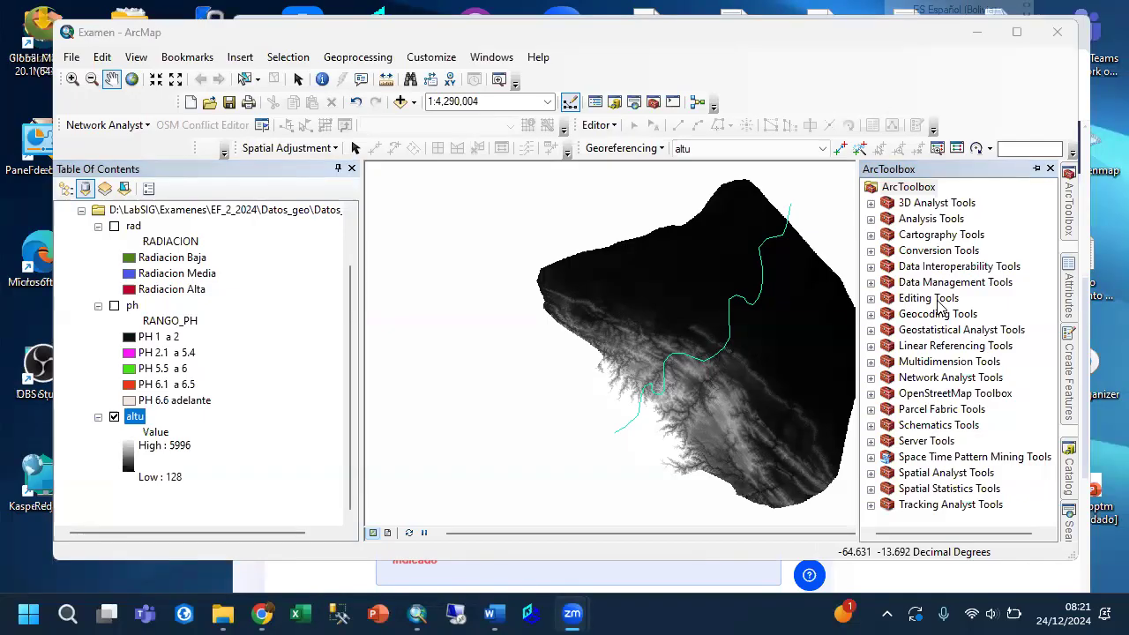
{"action": "left_click", "coordinate": [870, 282]}
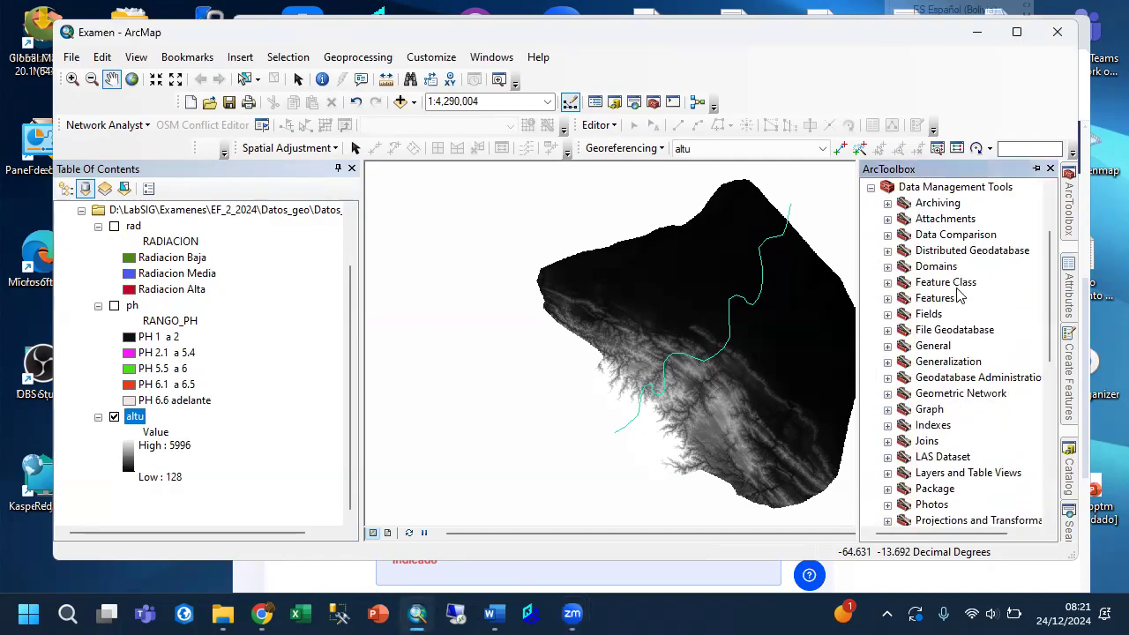
{"action": "scroll", "coordinate": [960, 297], "scroll_direction": "down", "scroll_amount": 1}
{"action": "scroll", "coordinate": [959, 297], "scroll_direction": "down", "scroll_amount": 1}
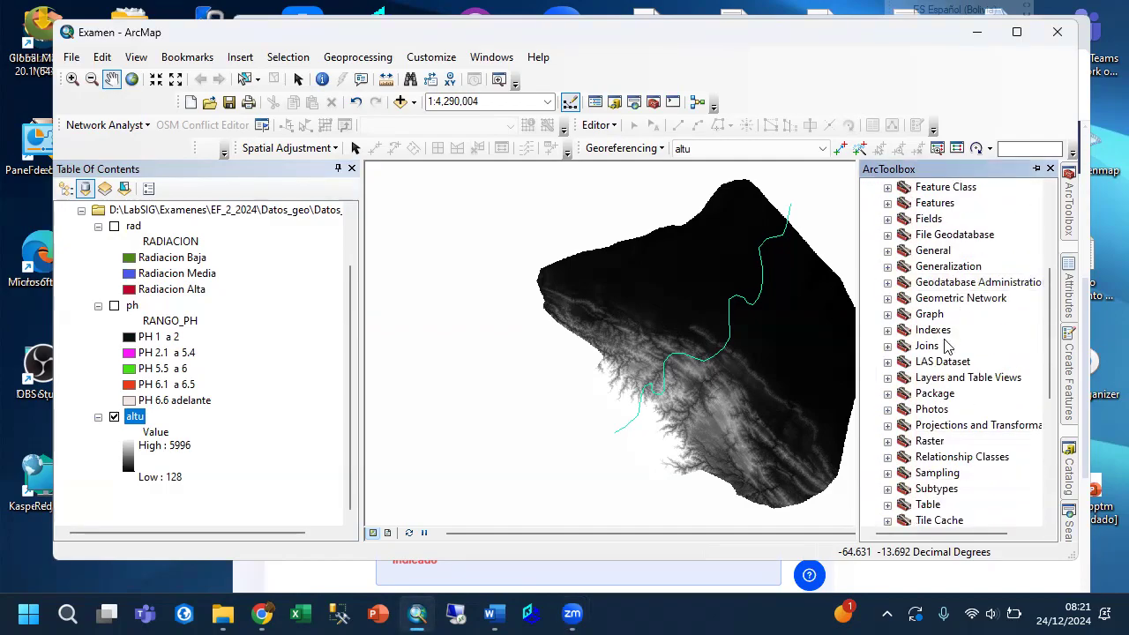
{"action": "left_click", "coordinate": [888, 424]}
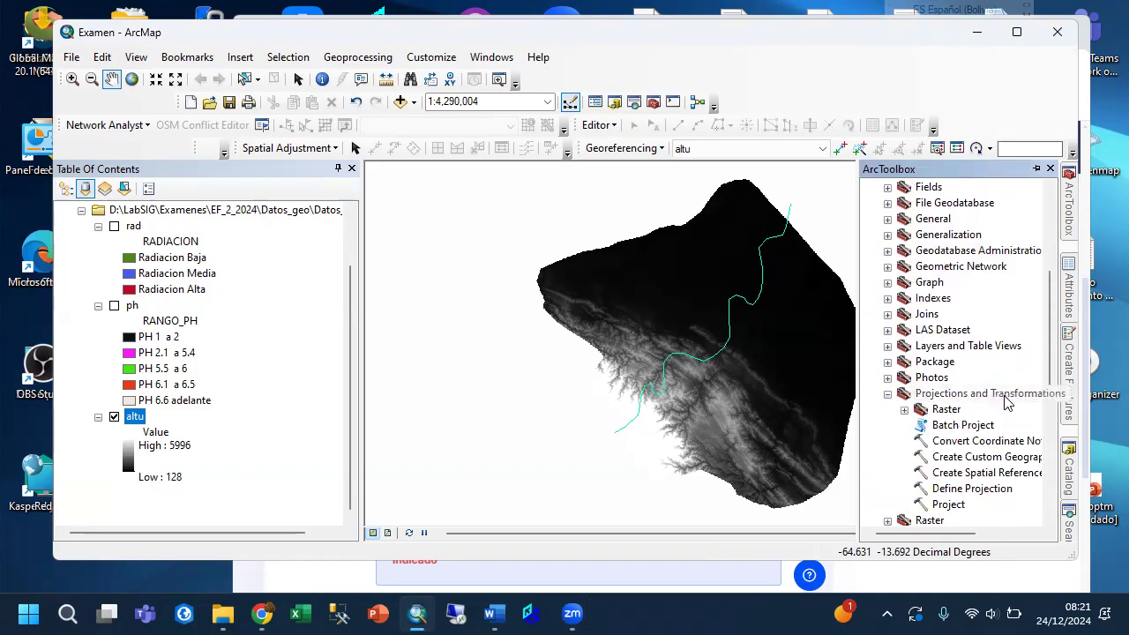
{"action": "left_click", "coordinate": [905, 409]}
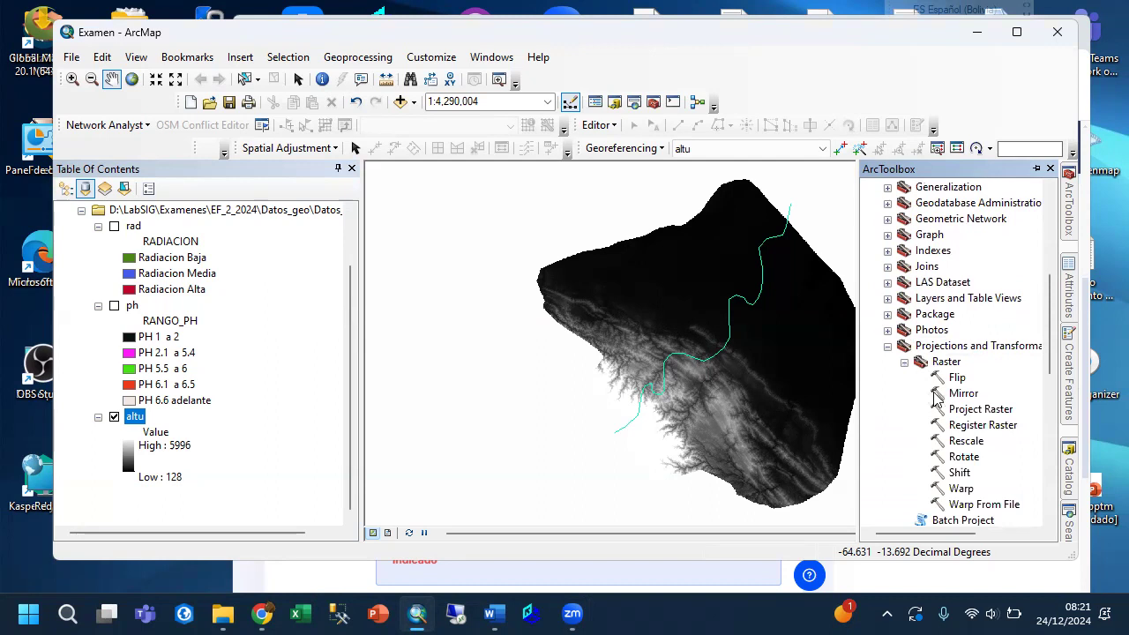
{"action": "left_click", "coordinate": [981, 411]}
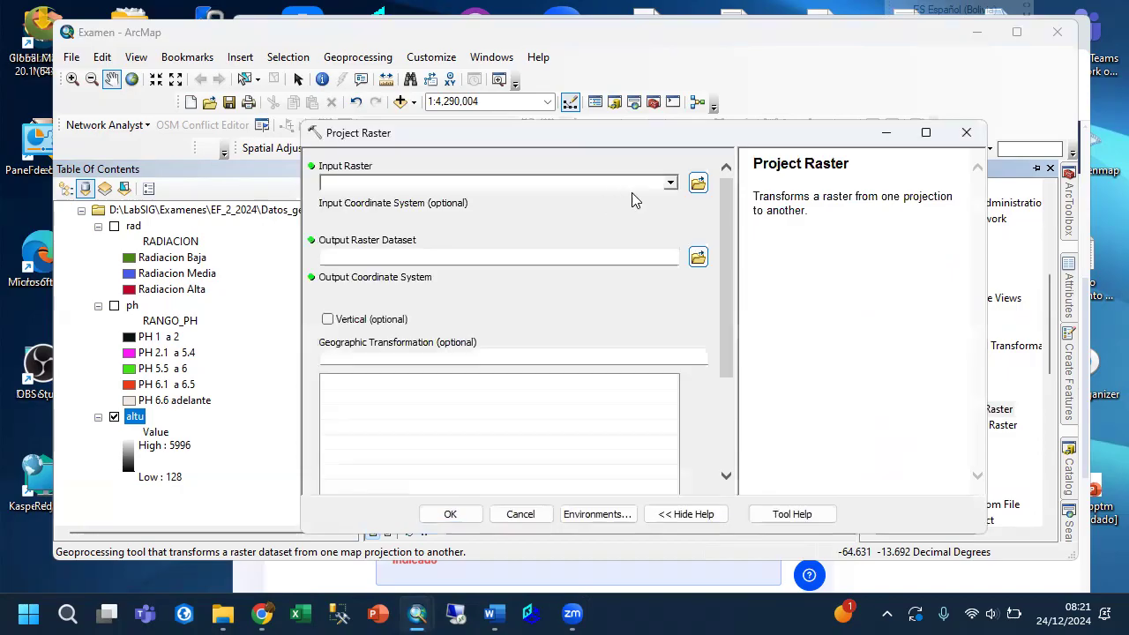
{"action": "left_click", "coordinate": [672, 185]}
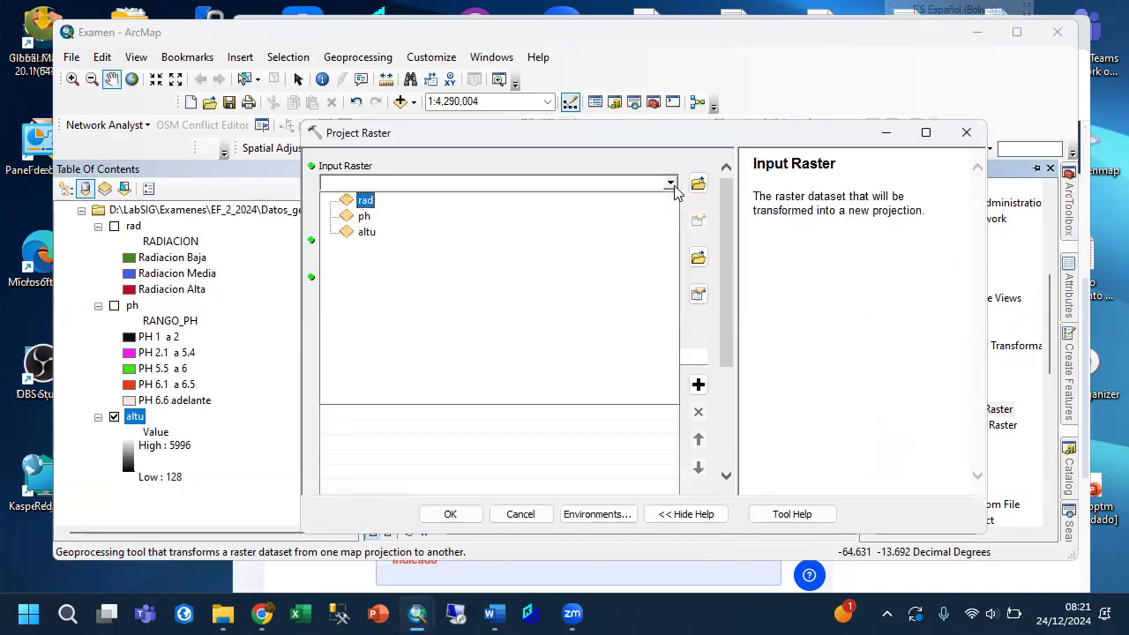
{"action": "left_click", "coordinate": [366, 232]}
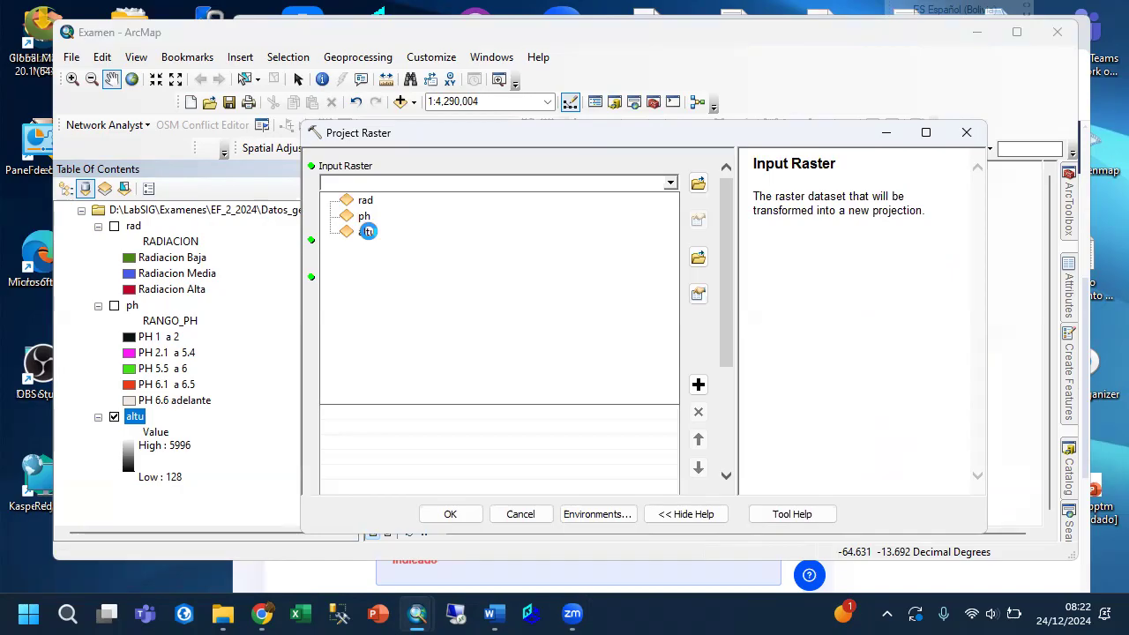
{"action": "left_click", "coordinate": [367, 231]}
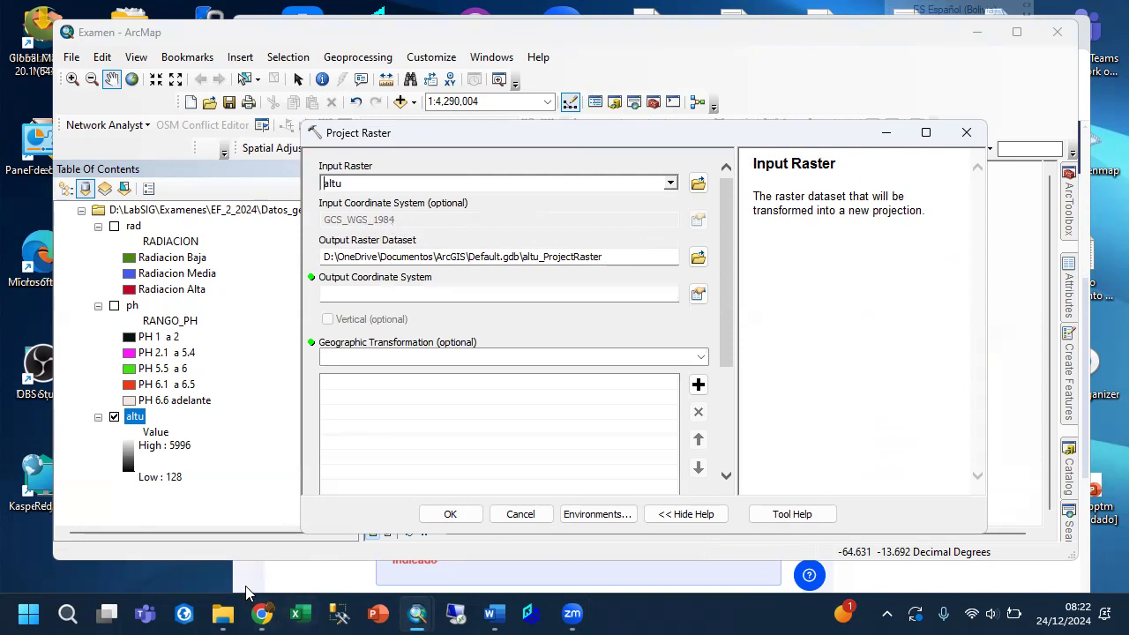
Recheck question 2's output directory in Chrome and set Project Raster's output in ArcMap to altu_geo in the Datos_geo\Salida folder.
{"action": "left_click", "coordinate": [246, 594]}
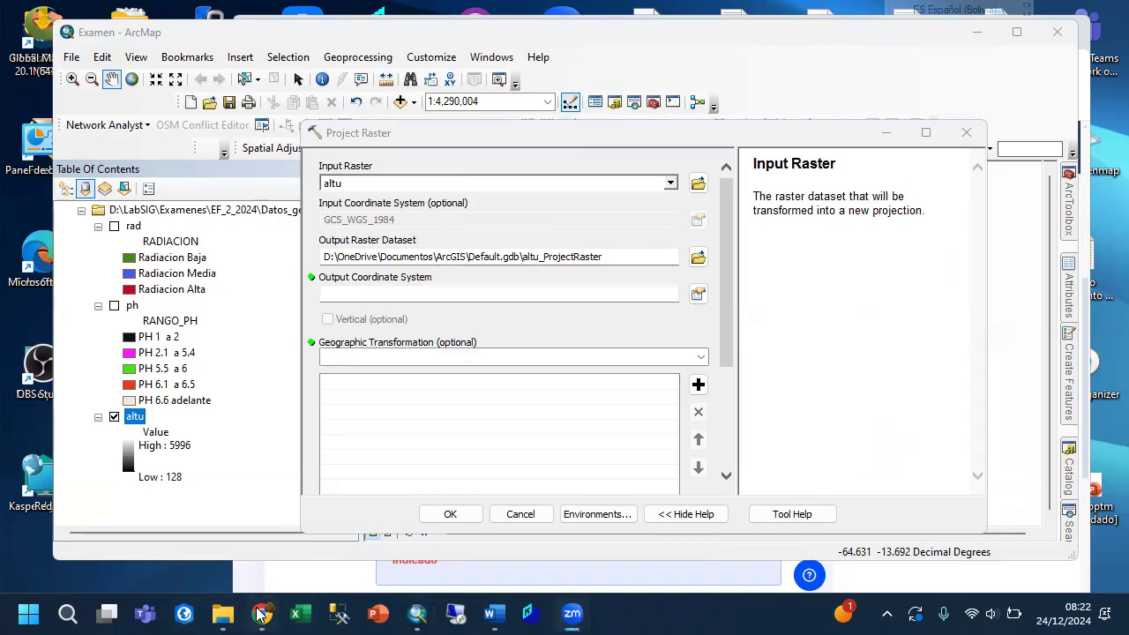
{"action": "left_click", "coordinate": [261, 614]}
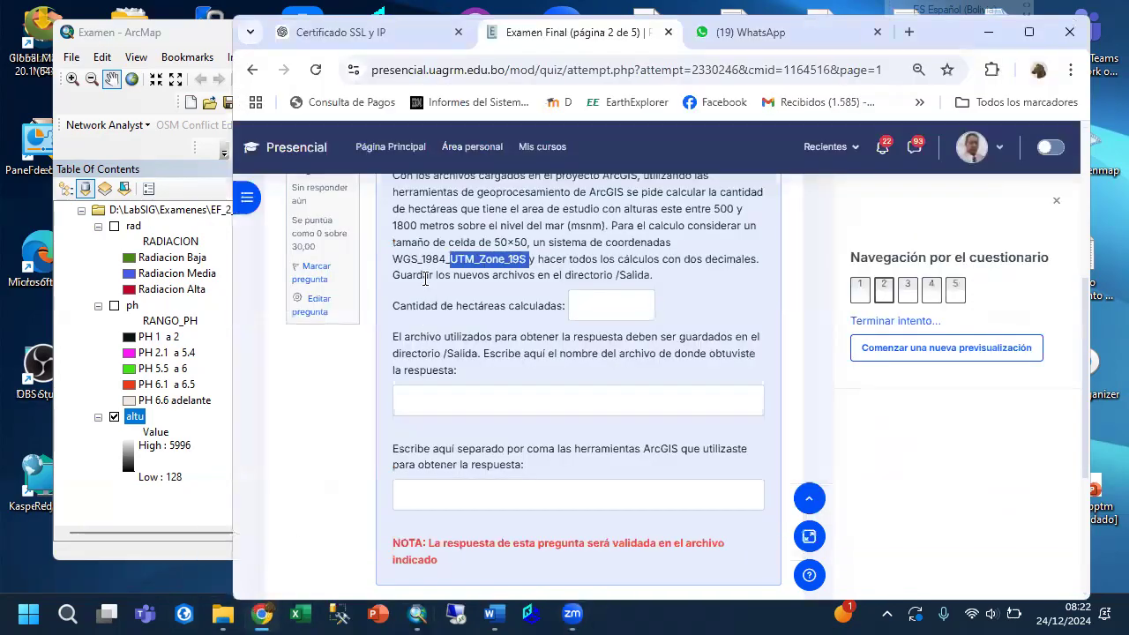
{"action": "left_click", "coordinate": [97, 503]}
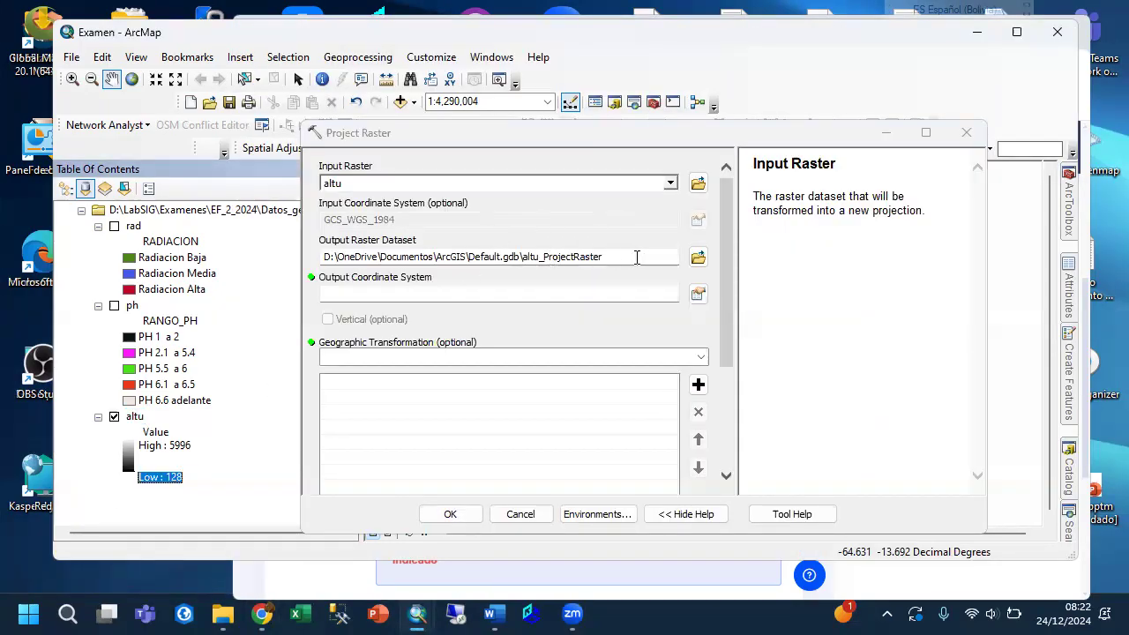
{"action": "left_click", "coordinate": [698, 256]}
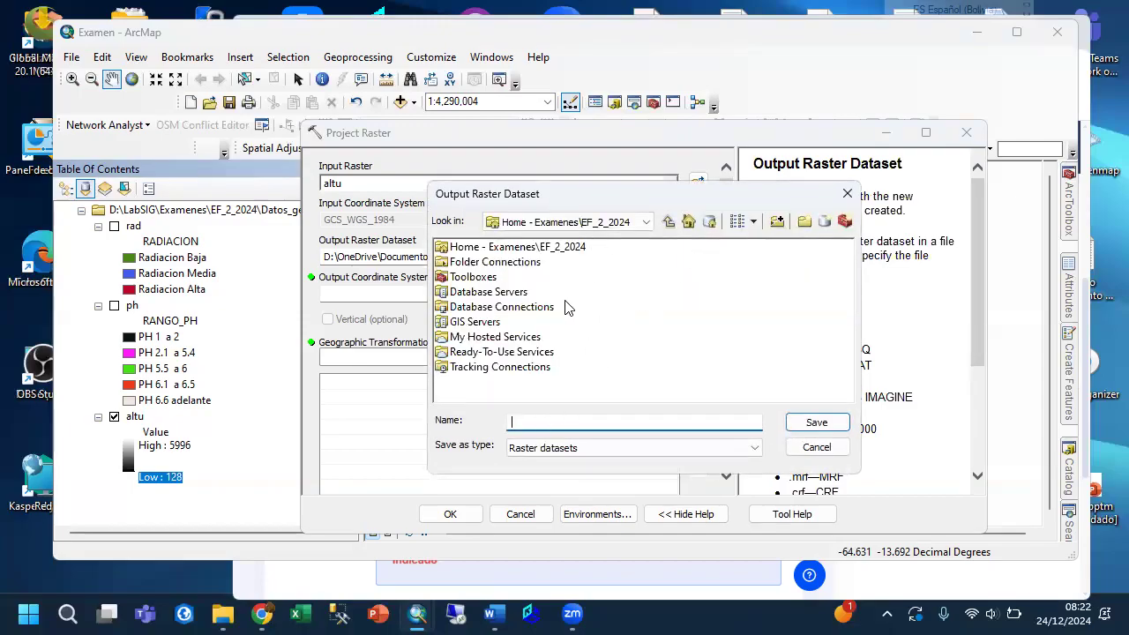
{"action": "left_click", "coordinate": [649, 223]}
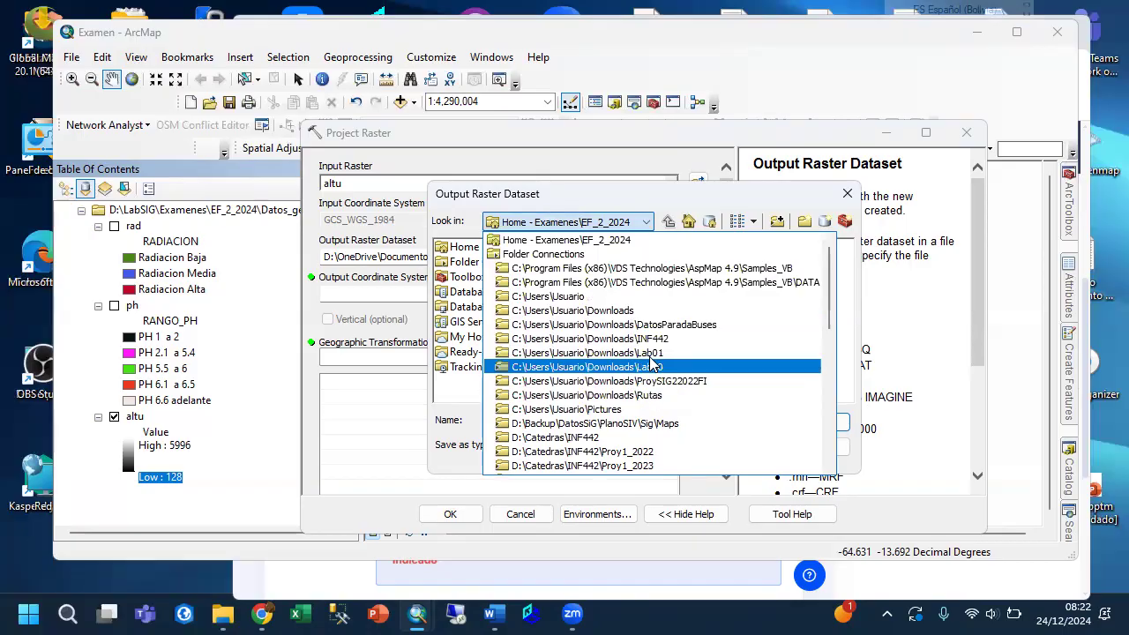
{"action": "left_click", "coordinate": [571, 242]}
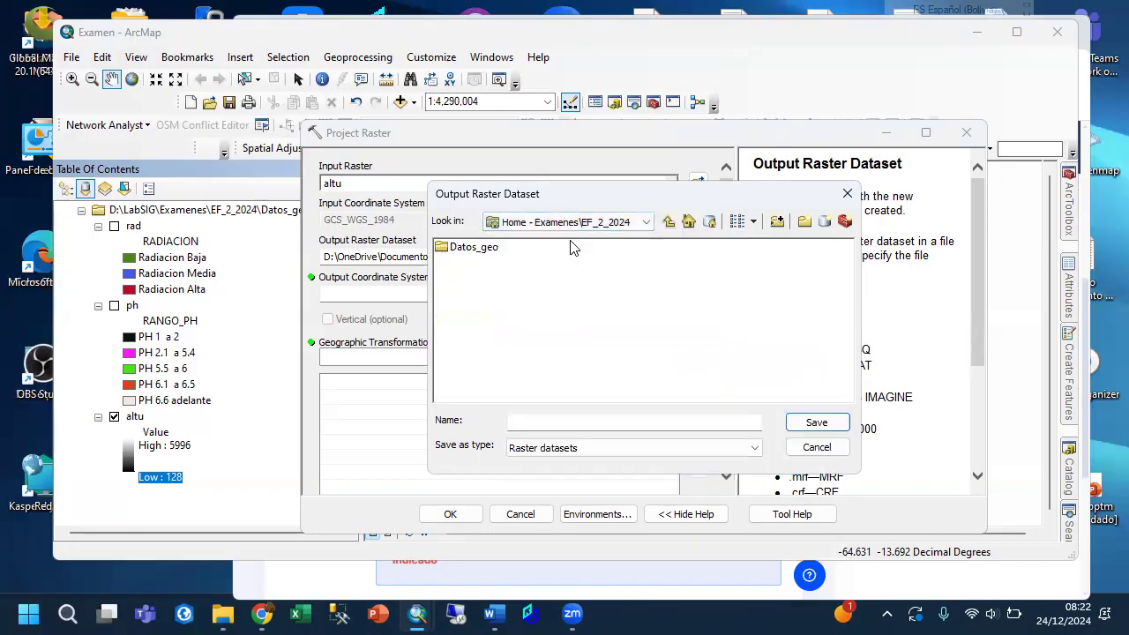
{"action": "double_click", "coordinate": [467, 248]}
{"action": "double_click", "coordinate": [463, 263]}
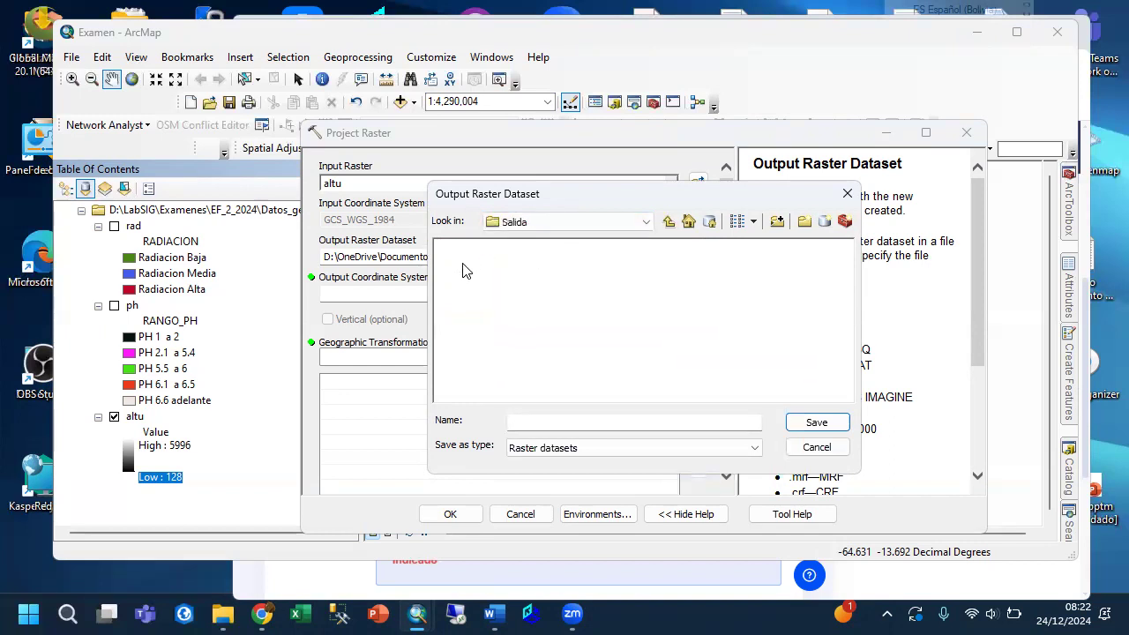
{"action": "left_click", "coordinate": [529, 426]}
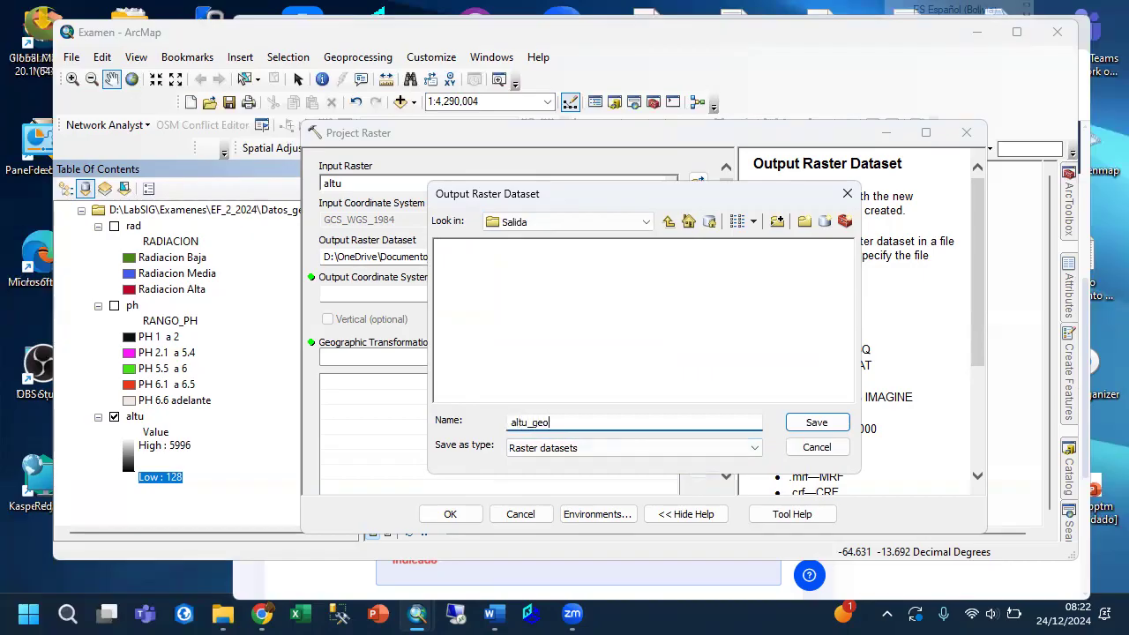
{"action": "left_click", "coordinate": [816, 424]}
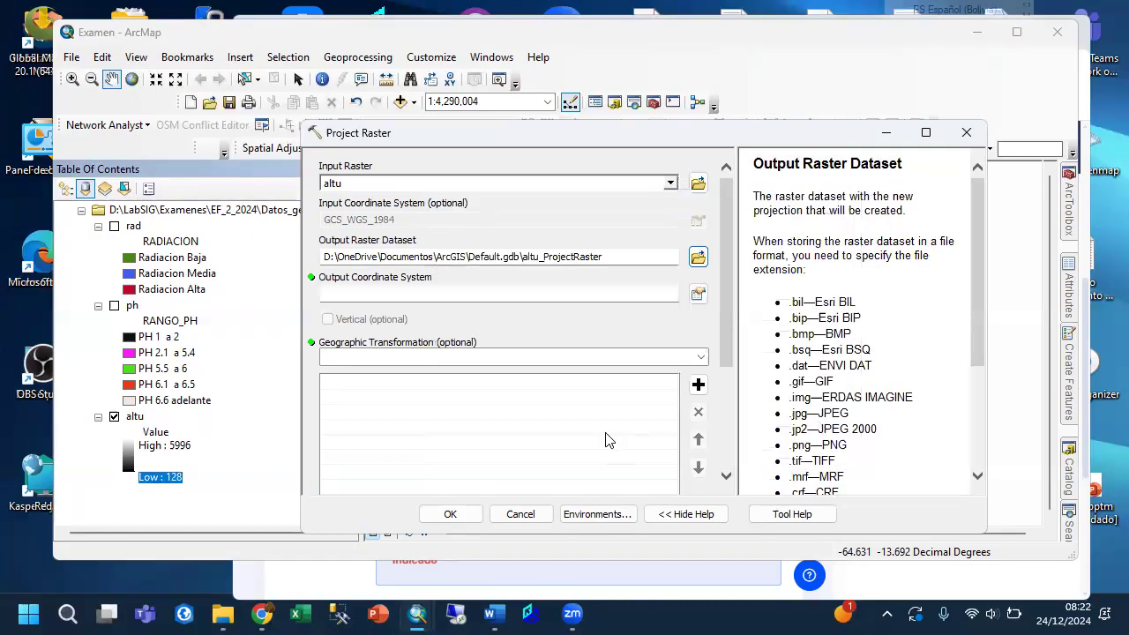
Set the output coordinate system to the projected UTM system WGS 1984 UTM Zone 19S, from the Southern Hemisphere group.
{"action": "left_click", "coordinate": [699, 294]}
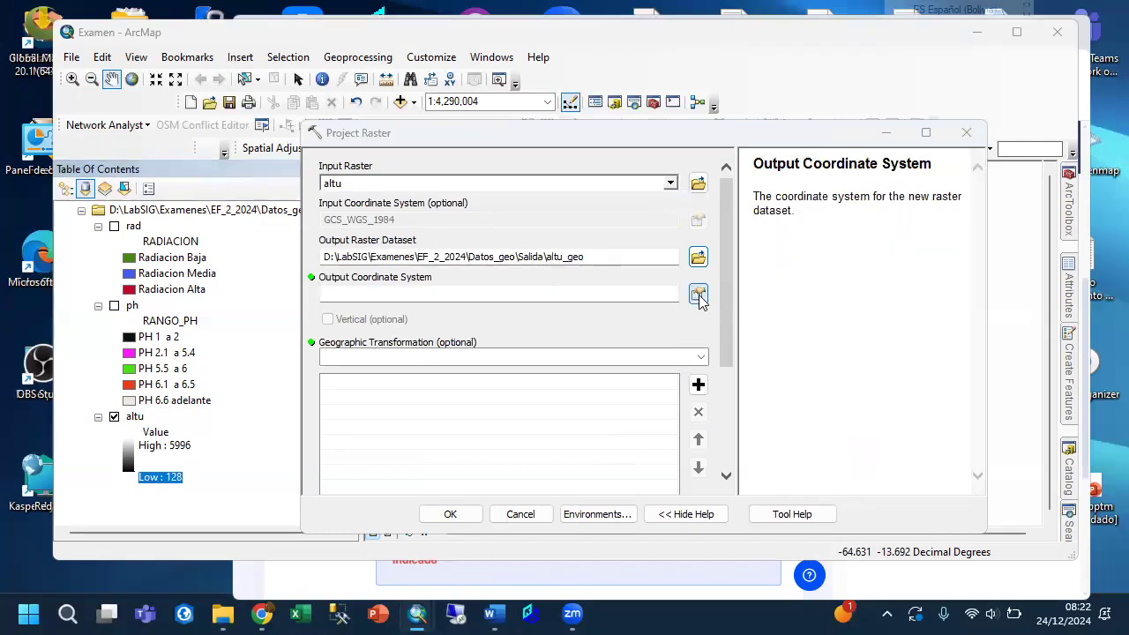
{"action": "left_click", "coordinate": [475, 246]}
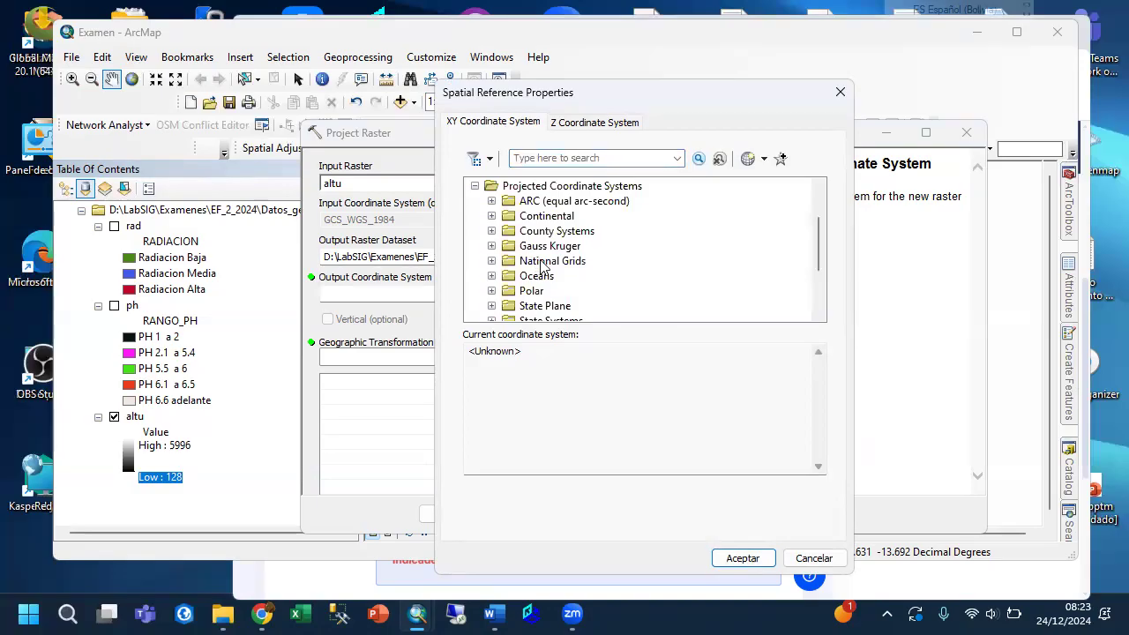
{"action": "scroll", "coordinate": [541, 269], "scroll_direction": "down", "scroll_amount": 2}
{"action": "double_click", "coordinate": [512, 261]}
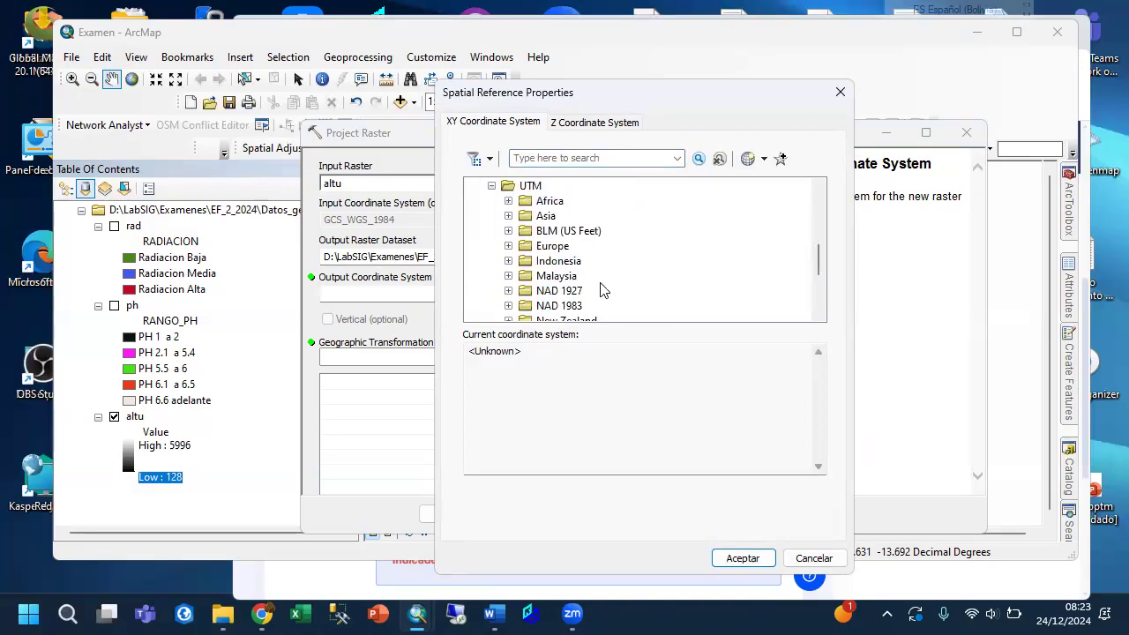
{"action": "scroll", "coordinate": [586, 280], "scroll_direction": "down", "scroll_amount": 3}
{"action": "double_click", "coordinate": [521, 264]}
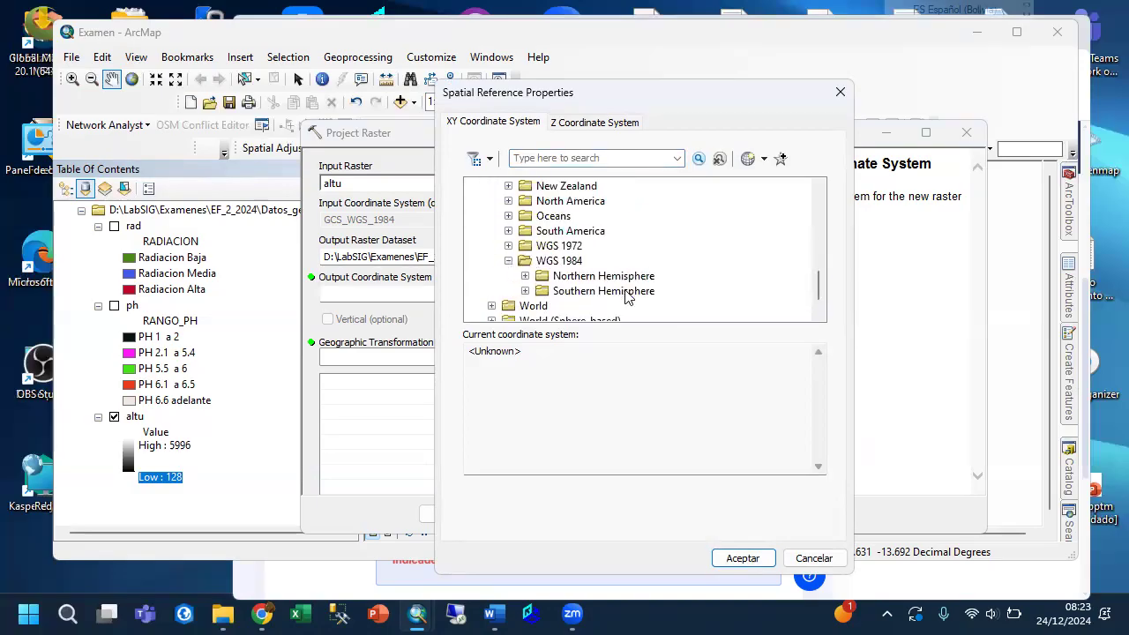
{"action": "scroll", "coordinate": [632, 282], "scroll_direction": "down", "scroll_amount": 4}
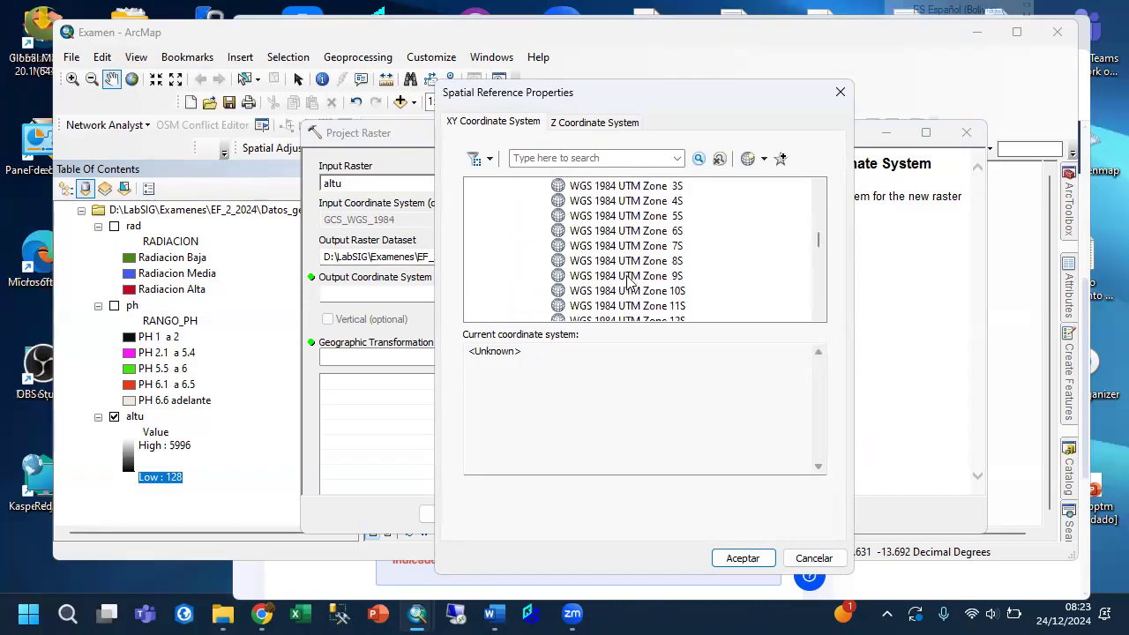
{"action": "left_click", "coordinate": [631, 291]}
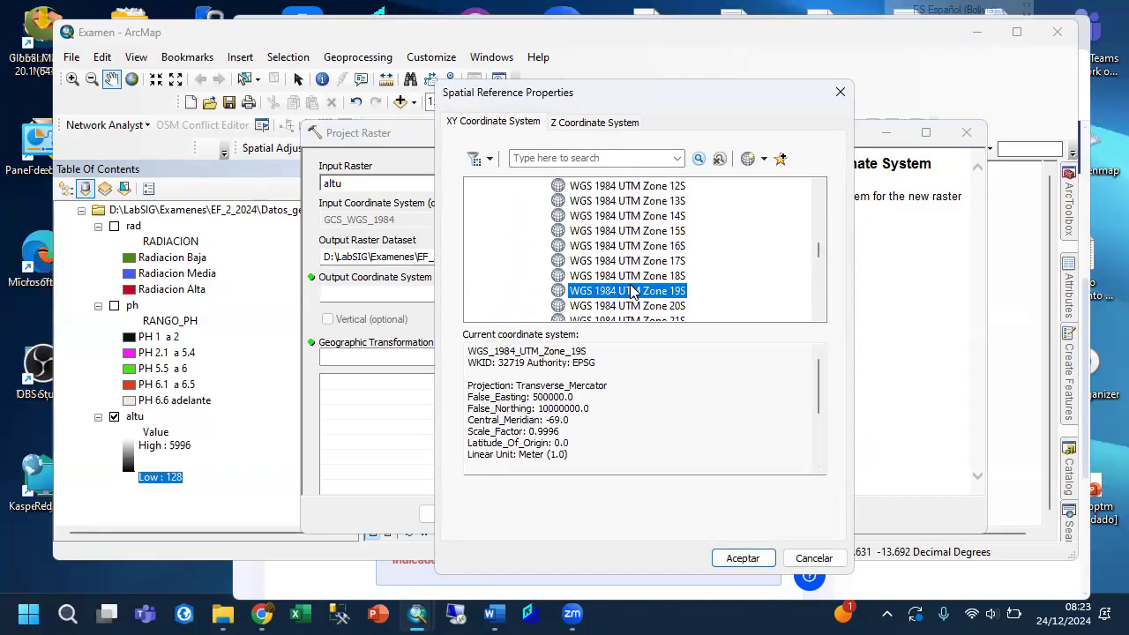
{"action": "left_click", "coordinate": [737, 554]}
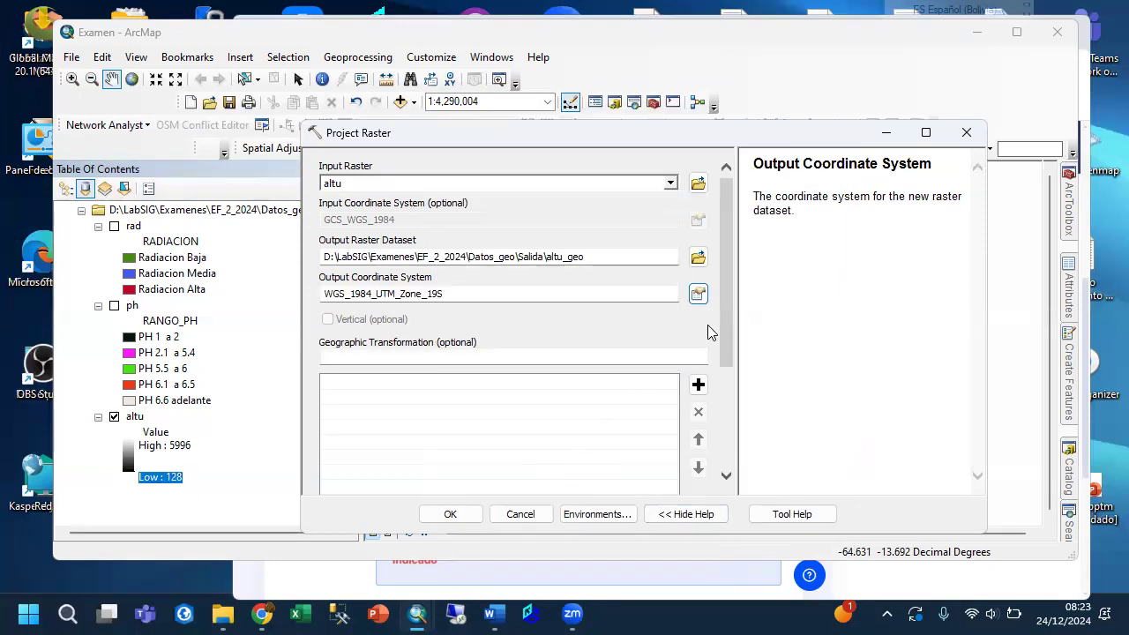
Set Project Raster's output cell size to 50 in both X and Y and run the projection.
{"action": "left_click_drag", "start_coordinate": [727, 320], "coordinate": [719, 458]}
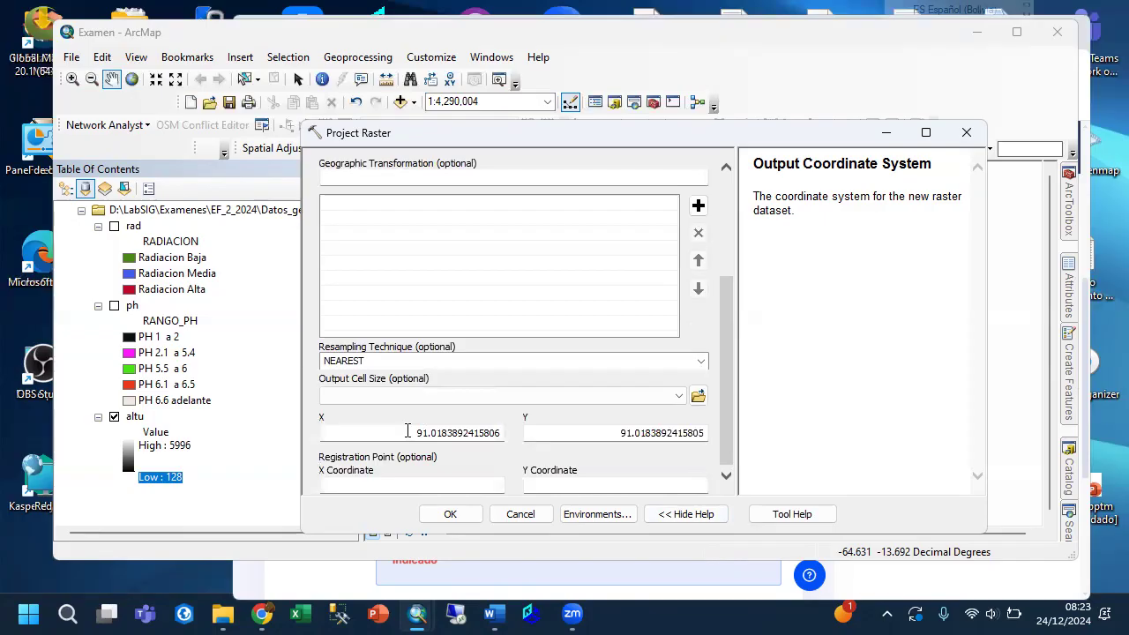
{"action": "left_click_drag", "start_coordinate": [408, 431], "coordinate": [507, 439]}
{"action": "type", "text": "50"}
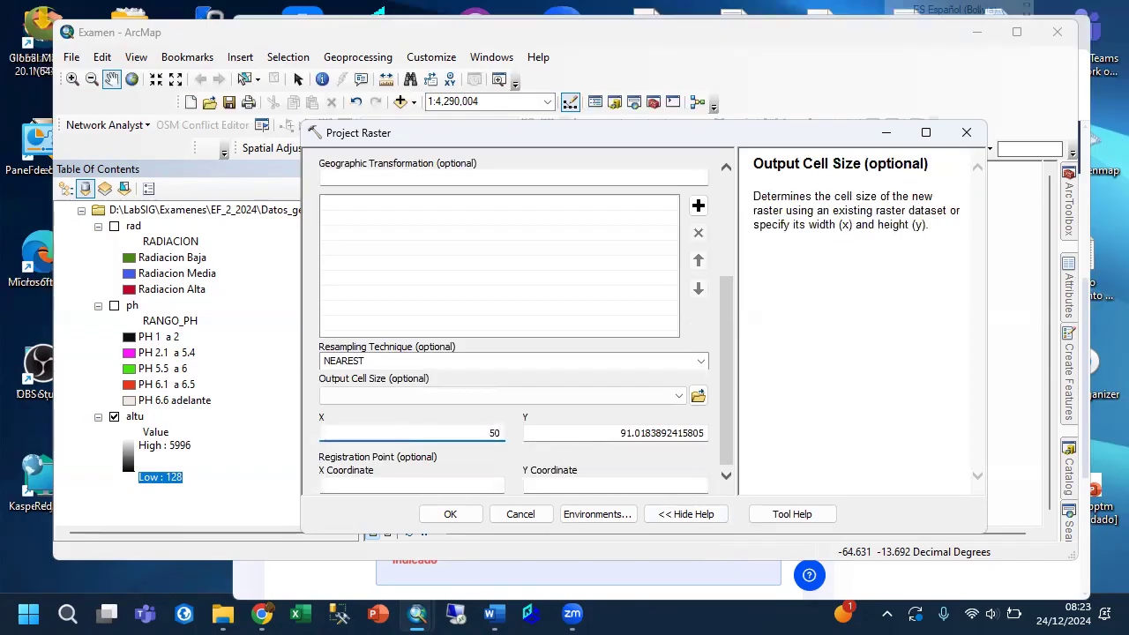
{"action": "left_click_drag", "start_coordinate": [629, 433], "coordinate": [747, 439]}
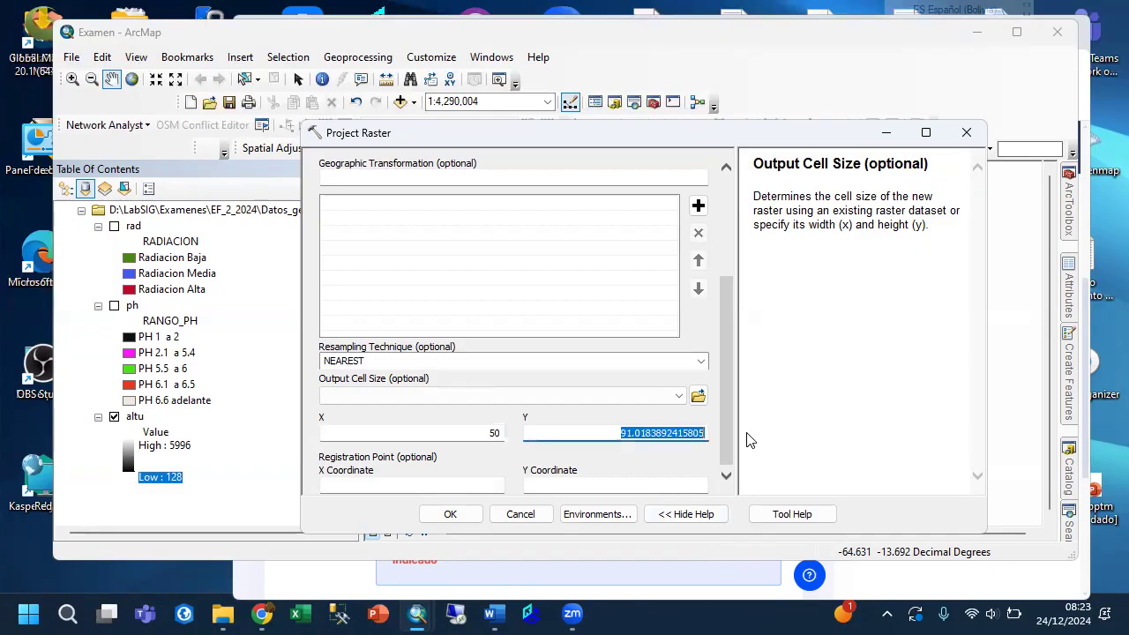
{"action": "type", "text": "50"}
{"action": "left_click", "coordinate": [453, 514]}
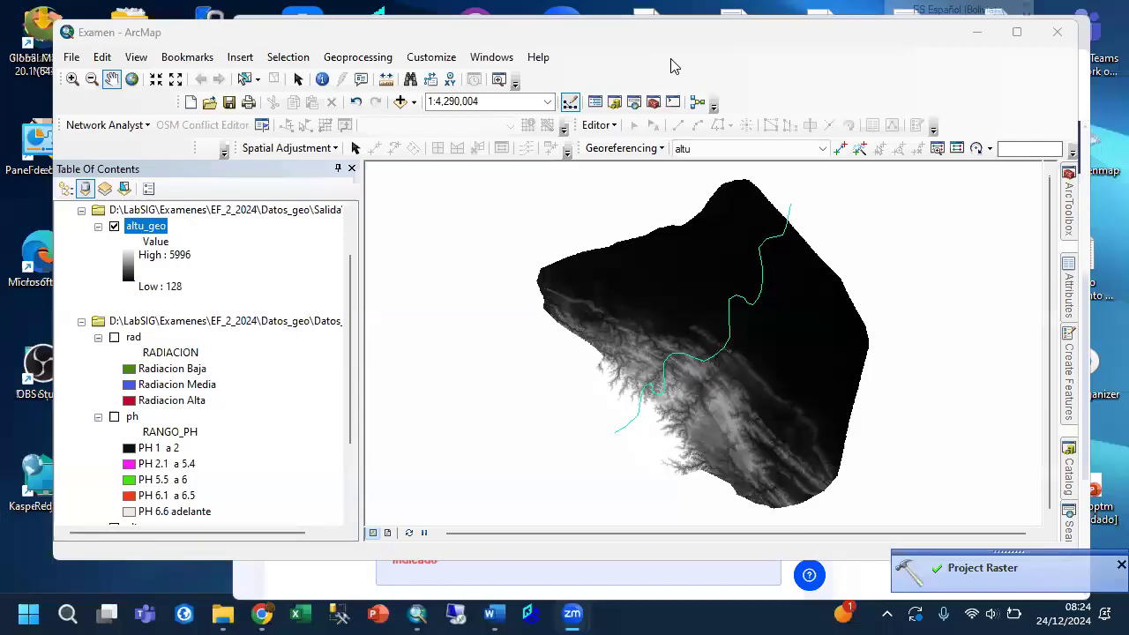
Apply the red-yellow-green color ramp to the altu_geo layer.
{"action": "right_click", "coordinate": [160, 227]}
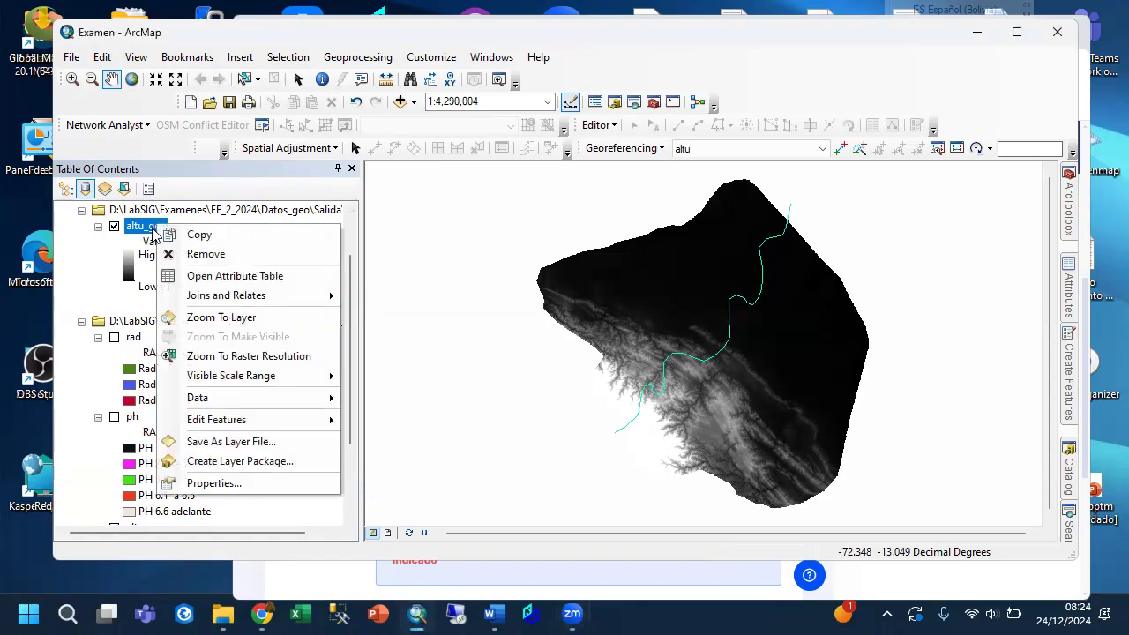
{"action": "left_click", "coordinate": [128, 265]}
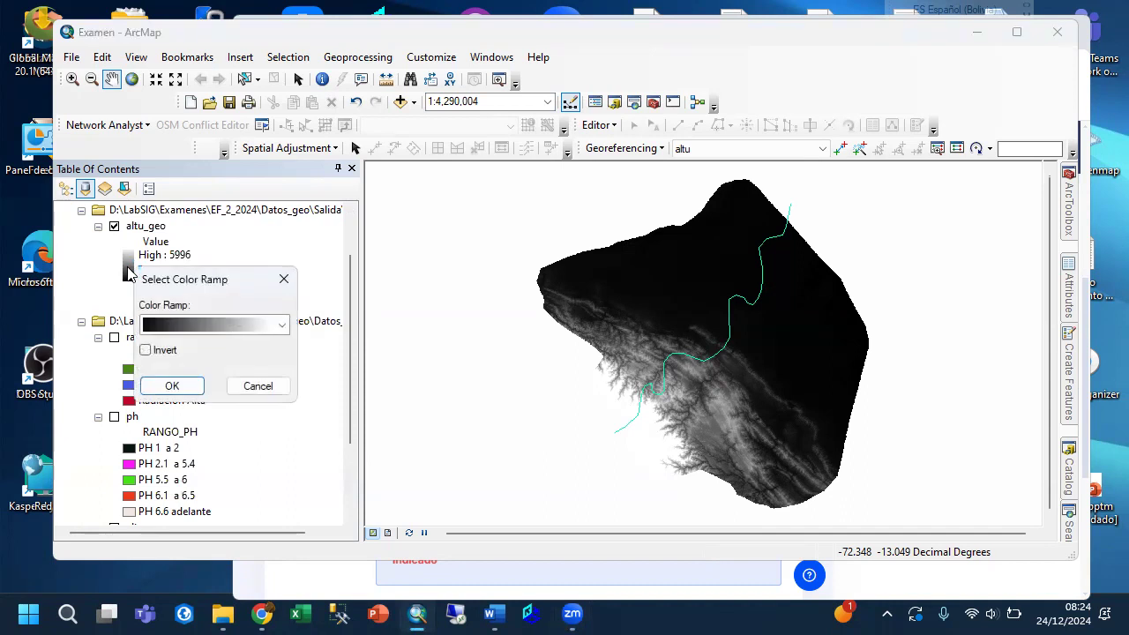
{"action": "left_click", "coordinate": [282, 327]}
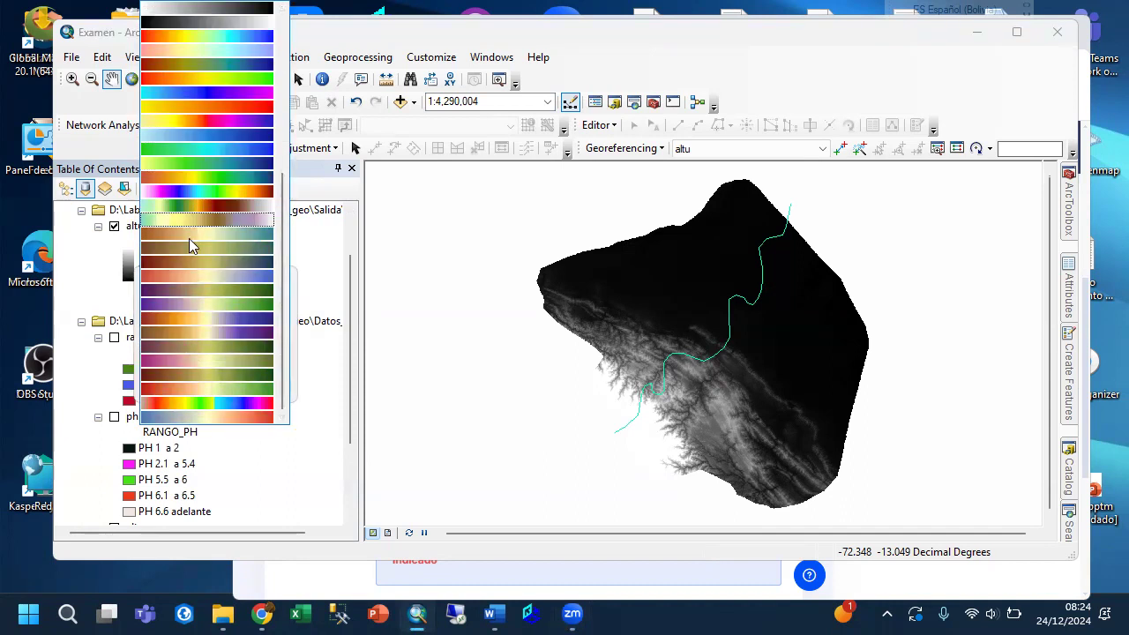
{"action": "left_click", "coordinate": [194, 80]}
{"action": "left_click", "coordinate": [170, 384]}
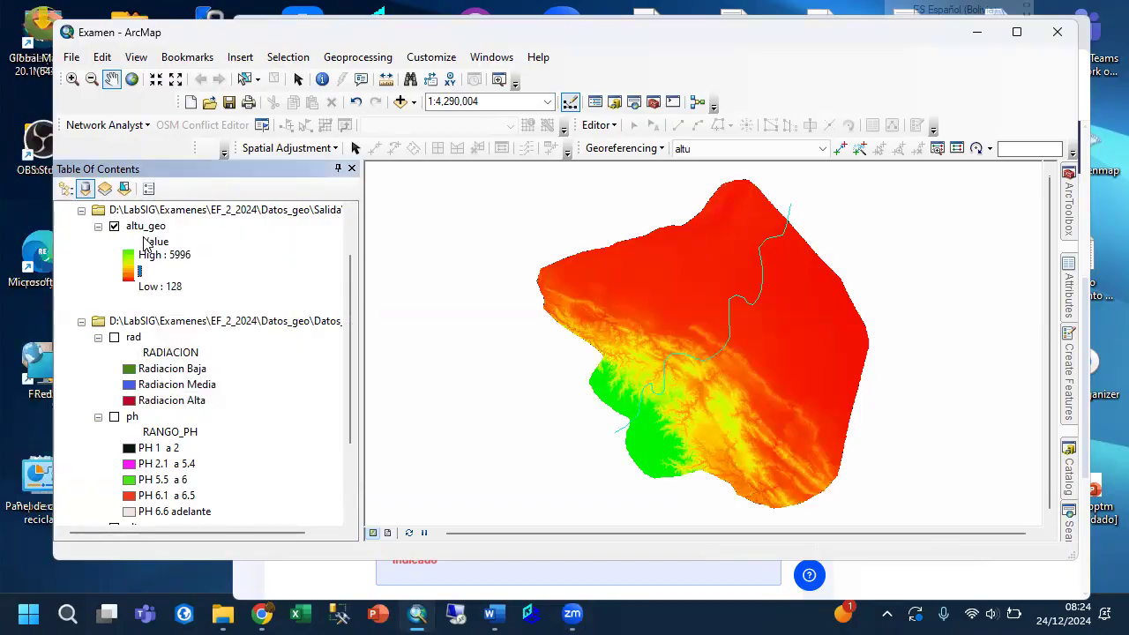
Change altu_geo's color ramp to the one running from light yellow through green to dark blue.
{"action": "left_click", "coordinate": [129, 262]}
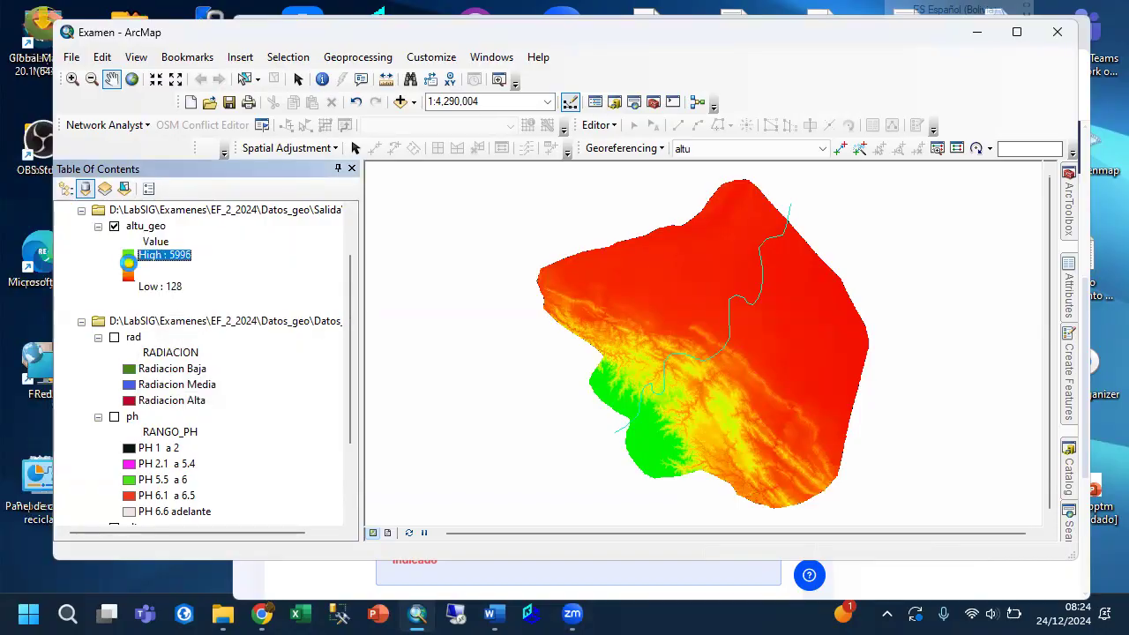
{"action": "double_click", "coordinate": [129, 262]}
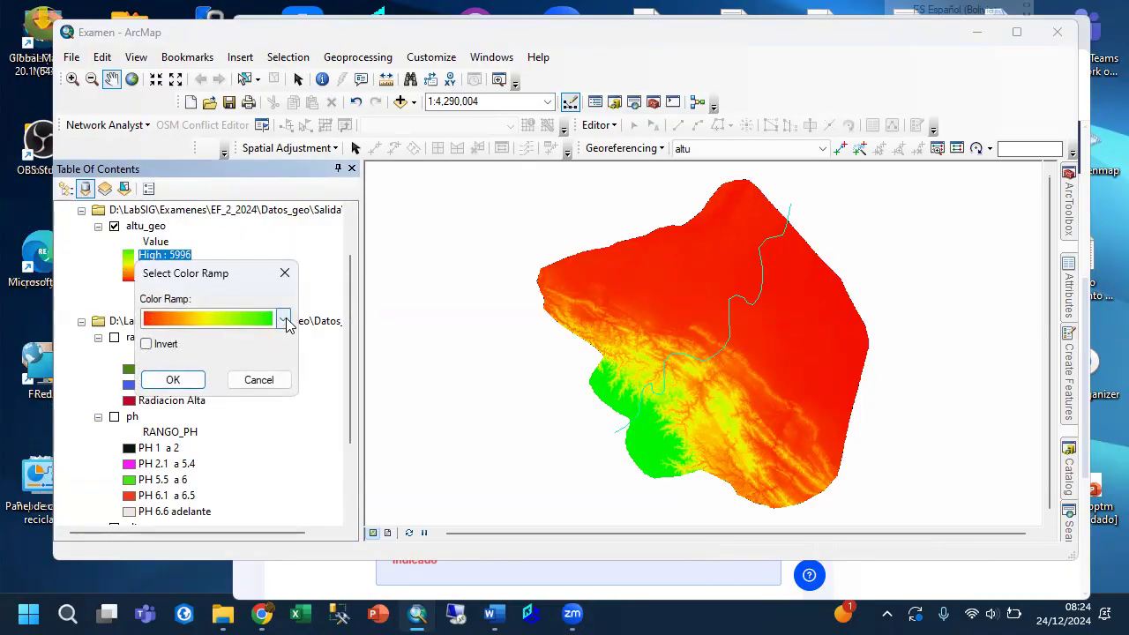
{"action": "left_click", "coordinate": [287, 323]}
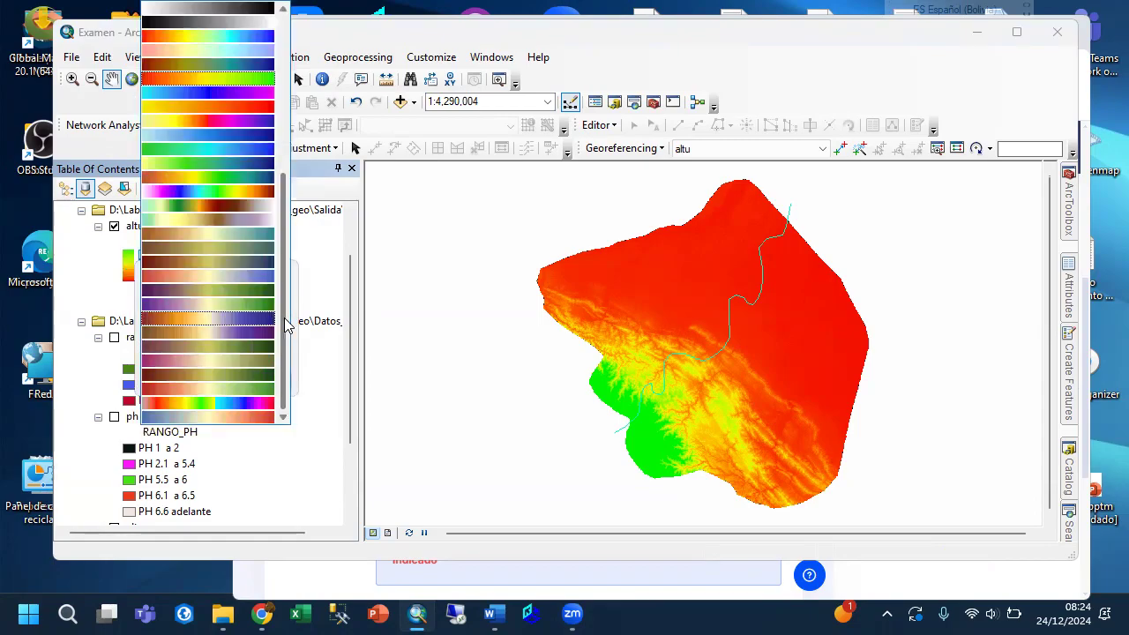
{"action": "scroll", "coordinate": [244, 297], "scroll_direction": "up", "scroll_amount": 6}
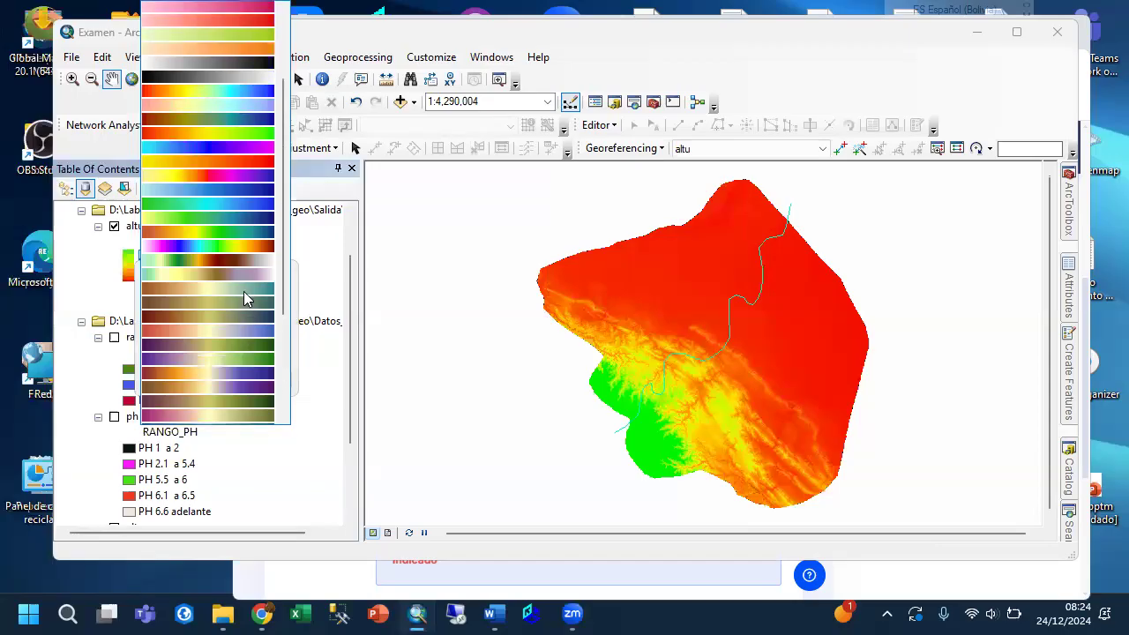
{"action": "scroll", "coordinate": [243, 290], "scroll_direction": "up", "scroll_amount": 1}
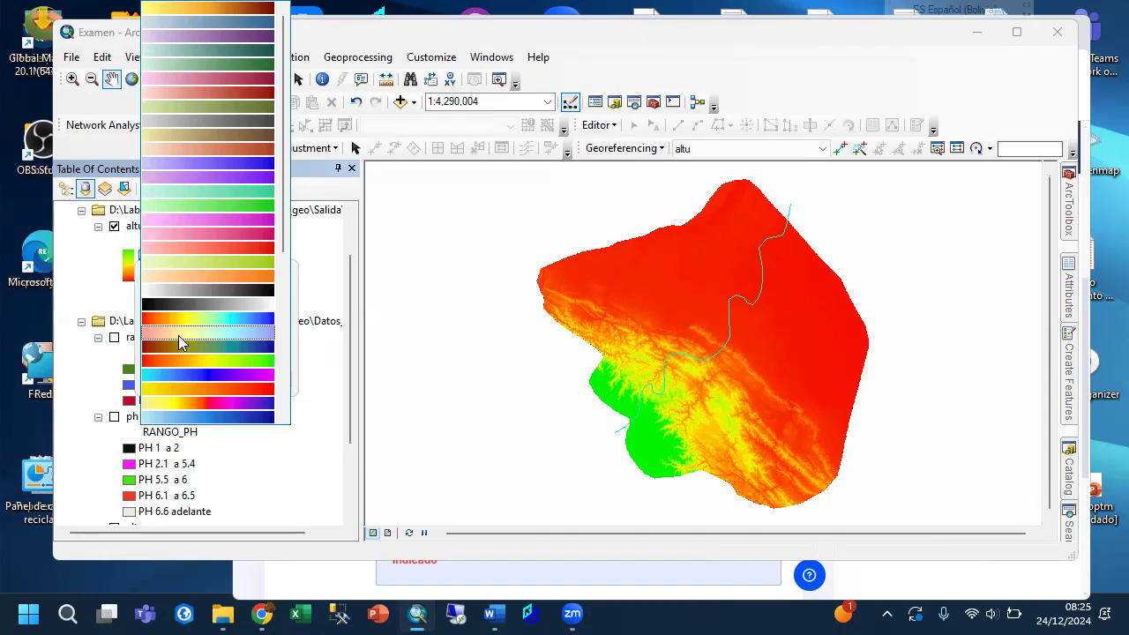
{"action": "scroll", "coordinate": [184, 346], "scroll_direction": "down", "scroll_amount": 2}
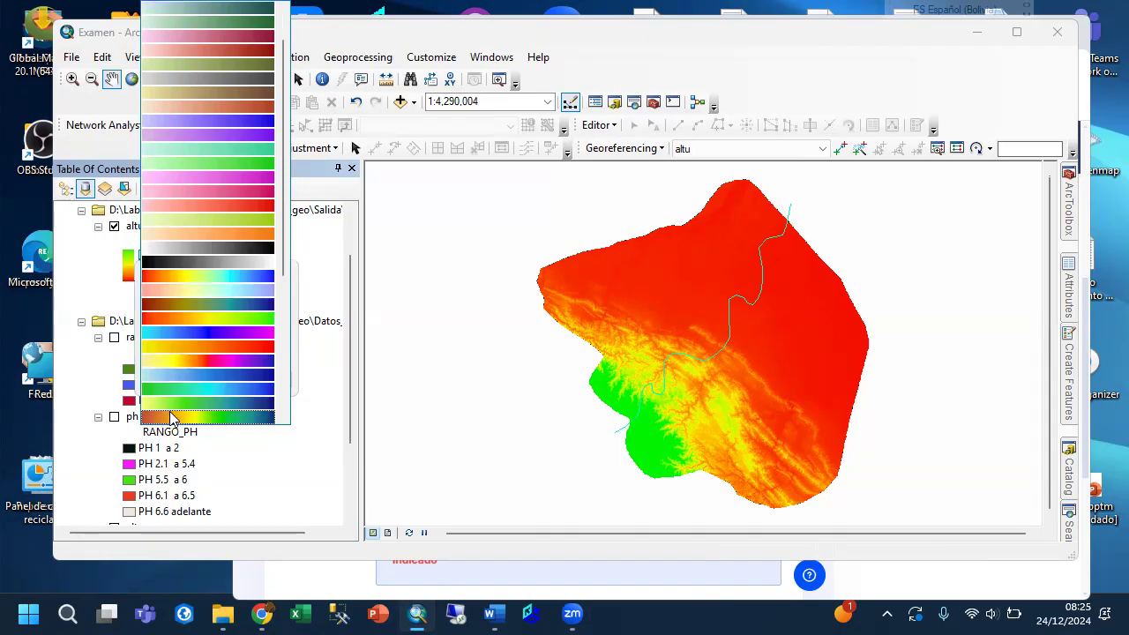
{"action": "left_click", "coordinate": [173, 404]}
{"action": "left_click", "coordinate": [190, 381]}
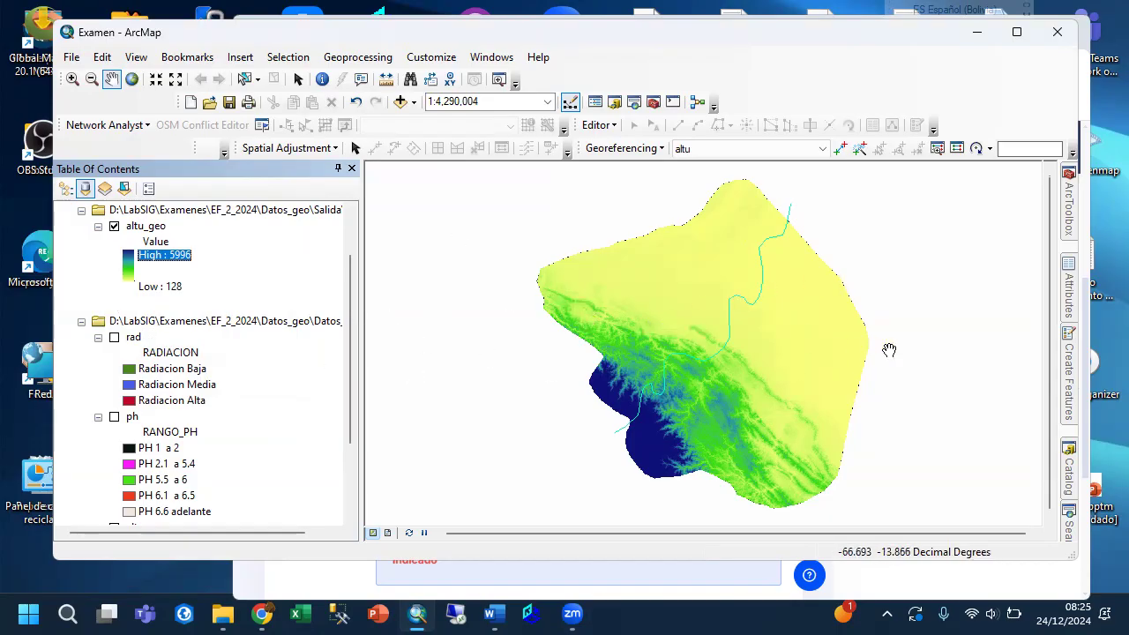
Start the Reclassify tool from the Spatial Analyst Reclass tools and set altu_geo as the input raster.
{"action": "mouse_move", "coordinate": [1073, 223]}
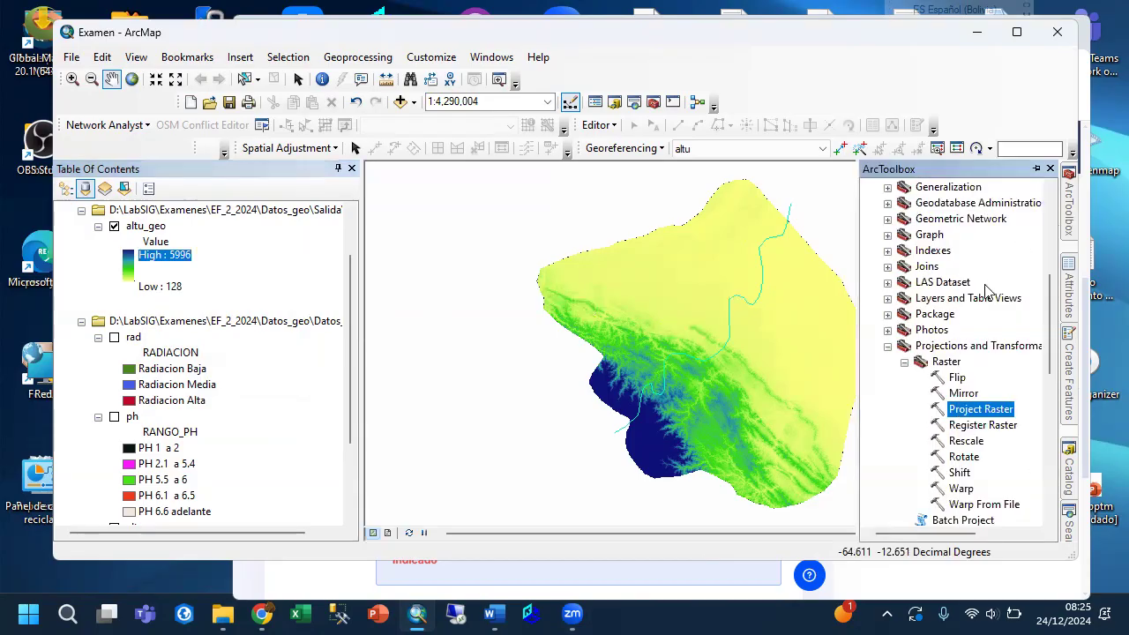
{"action": "scroll", "coordinate": [988, 282], "scroll_direction": "down", "scroll_amount": 8}
{"action": "scroll", "coordinate": [986, 293], "scroll_direction": "down", "scroll_amount": 4}
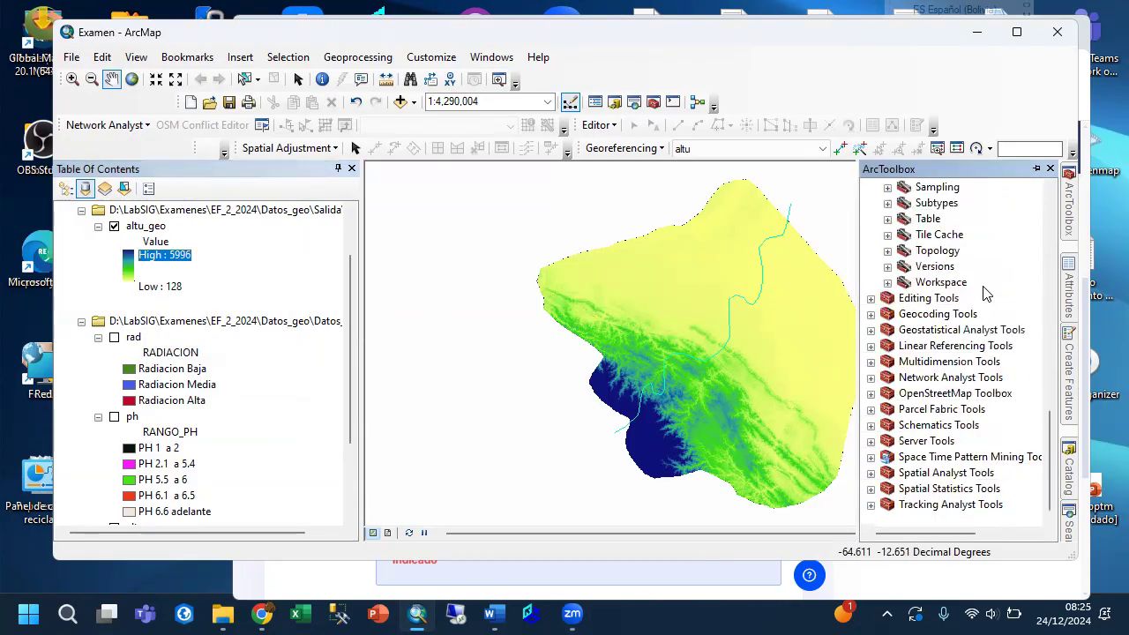
{"action": "left_click", "coordinate": [870, 473]}
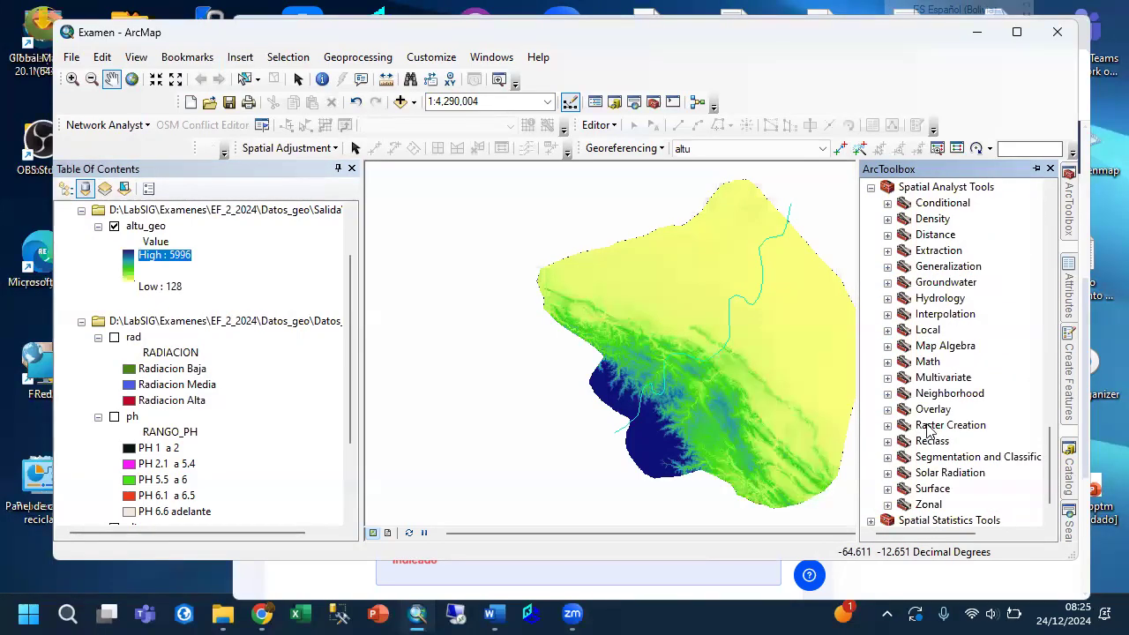
{"action": "left_click", "coordinate": [889, 442]}
{"action": "scroll", "coordinate": [938, 416], "scroll_direction": "down", "scroll_amount": 1}
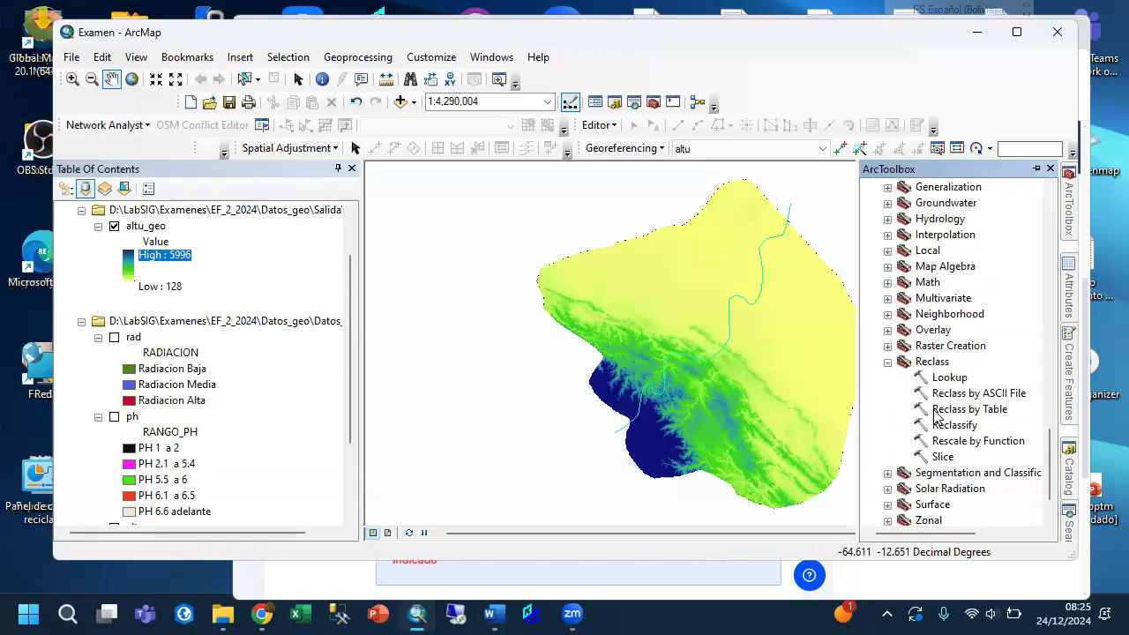
{"action": "double_click", "coordinate": [952, 424]}
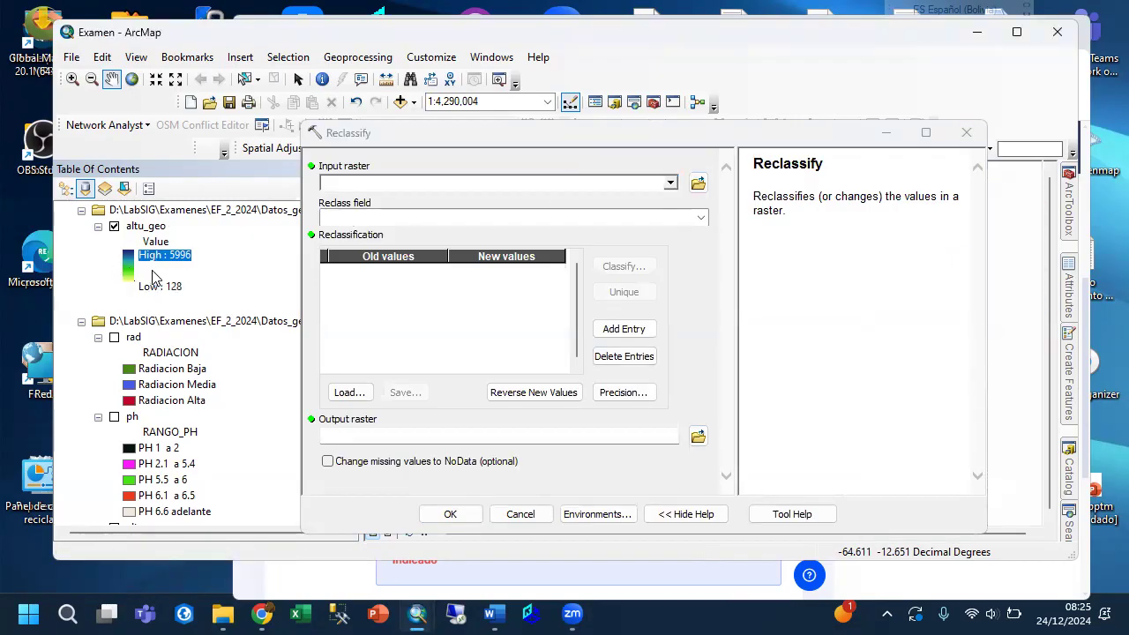
{"action": "left_click", "coordinate": [670, 183]}
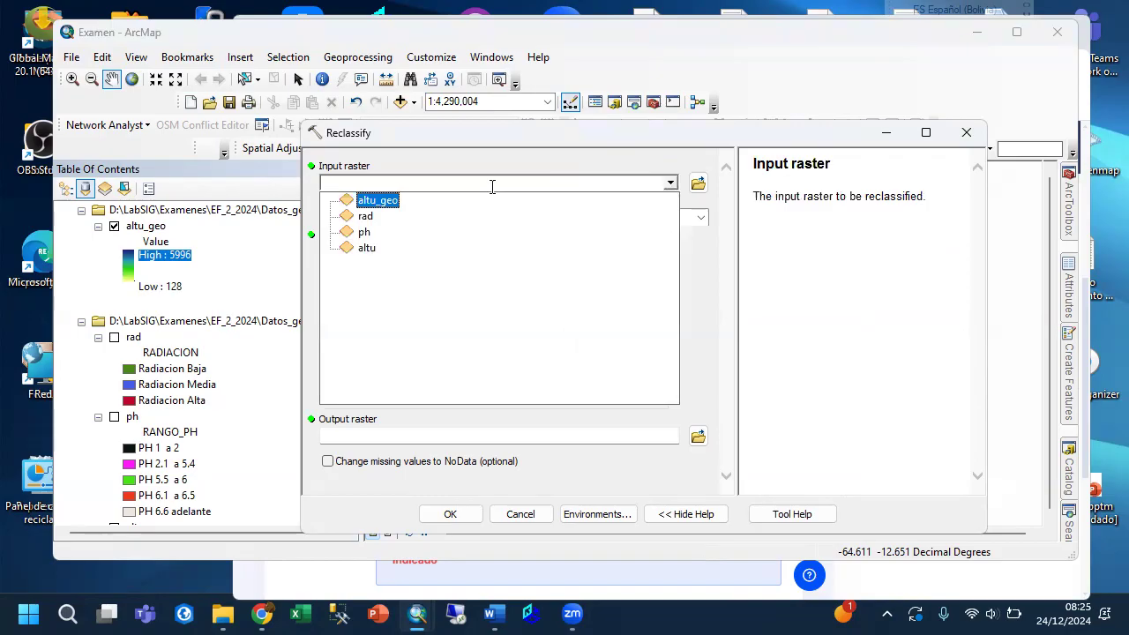
{"action": "left_click", "coordinate": [392, 203]}
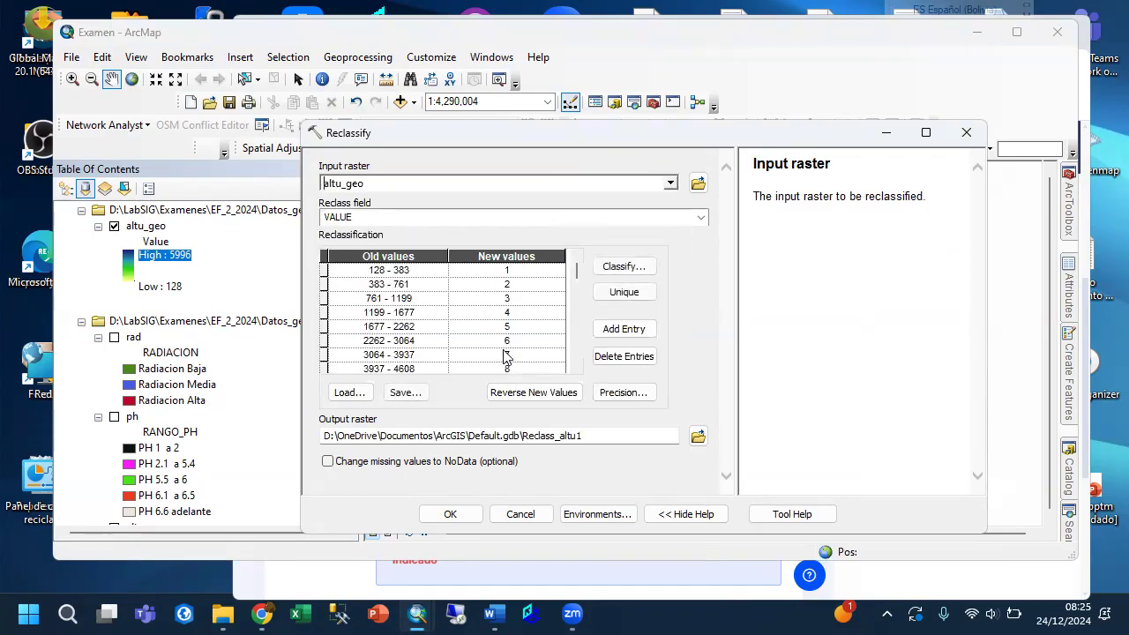
Review the default reclassification ranges and set the classification of altu_geo to 3 classes.
{"action": "left_click_drag", "start_coordinate": [575, 270], "coordinate": [570, 369]}
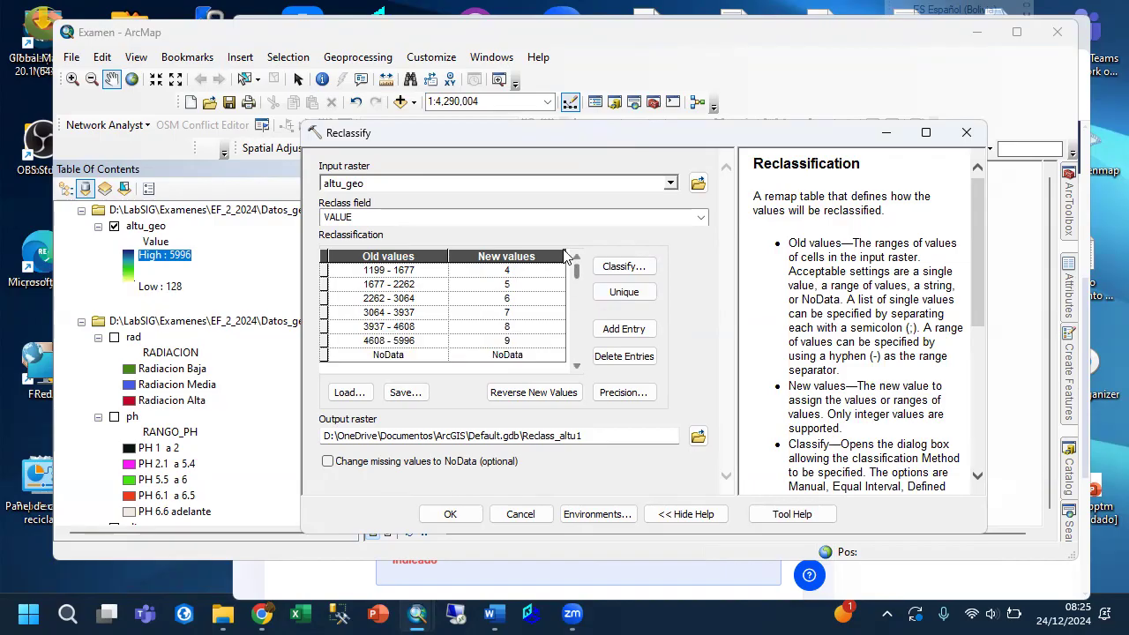
{"action": "scroll", "coordinate": [572, 261], "scroll_direction": "up", "scroll_amount": 1}
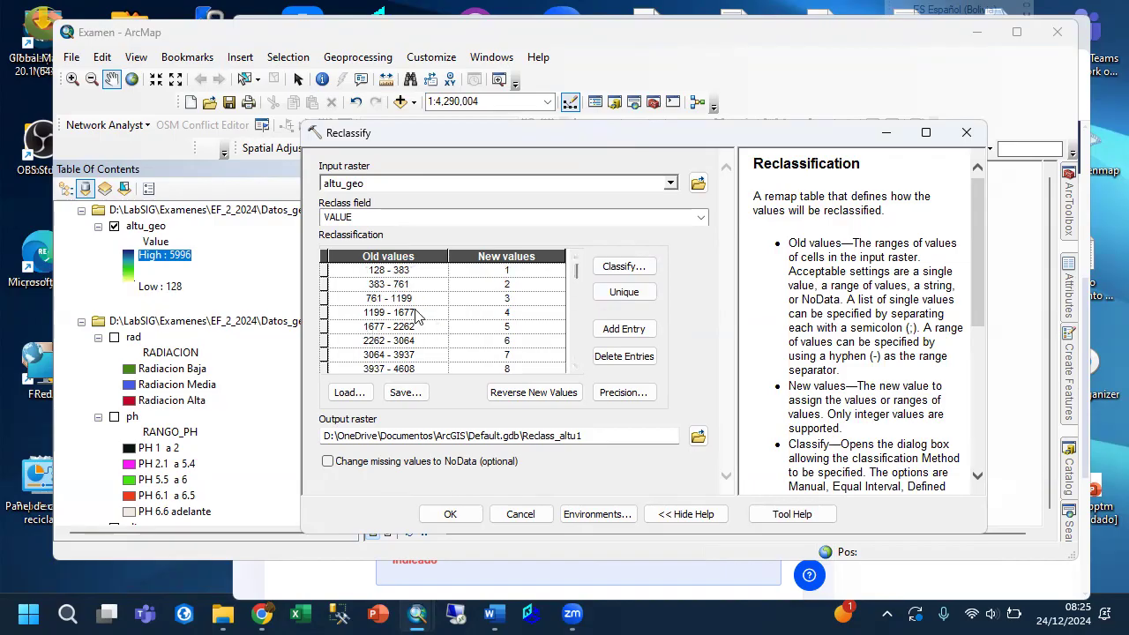
{"action": "left_click", "coordinate": [608, 267]}
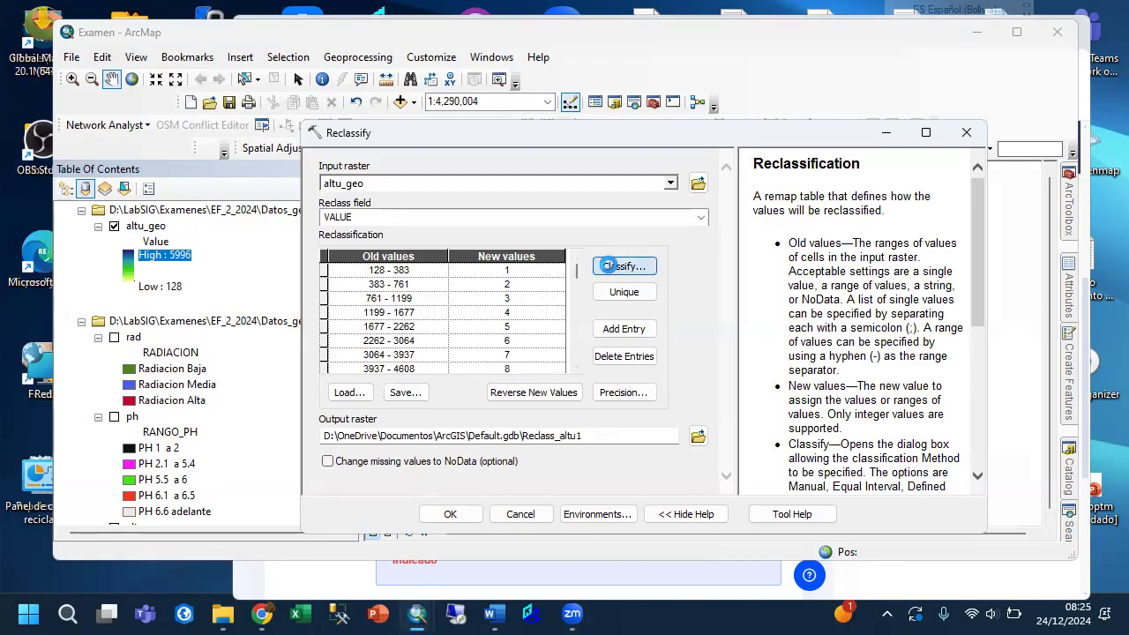
{"action": "left_click", "coordinate": [495, 187]}
{"action": "scroll", "coordinate": [477, 212], "scroll_direction": "up", "scroll_amount": 1}
{"action": "left_click", "coordinate": [463, 218]}
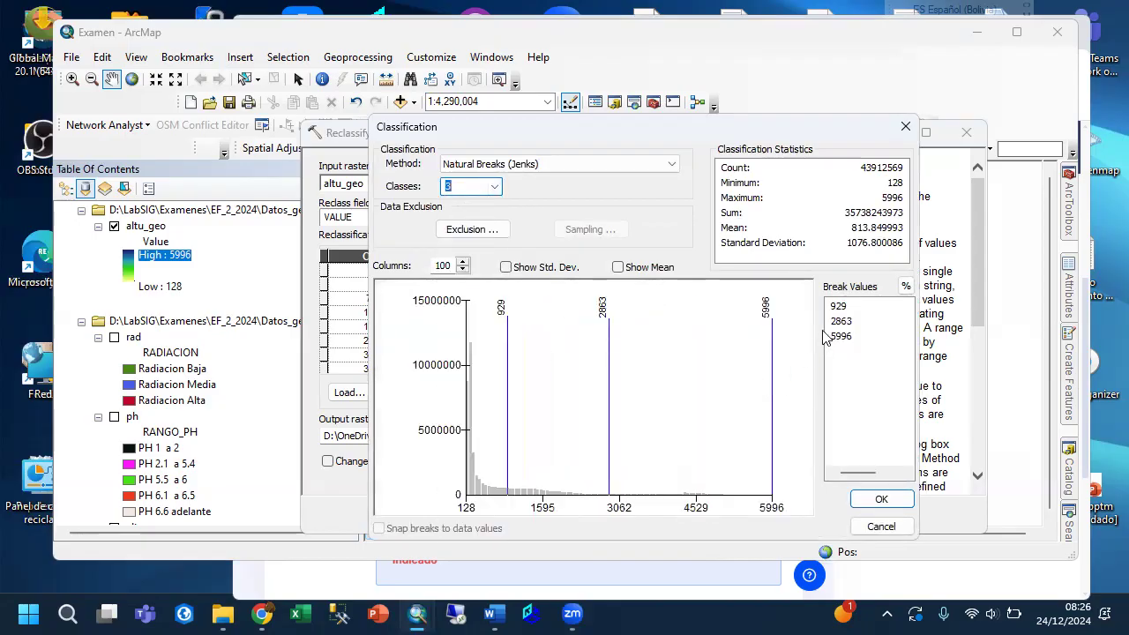
Set the first two class break values to 500 and 1800 and accept the classification.
{"action": "left_click", "coordinate": [838, 309]}
{"action": "type", "text": "8"}
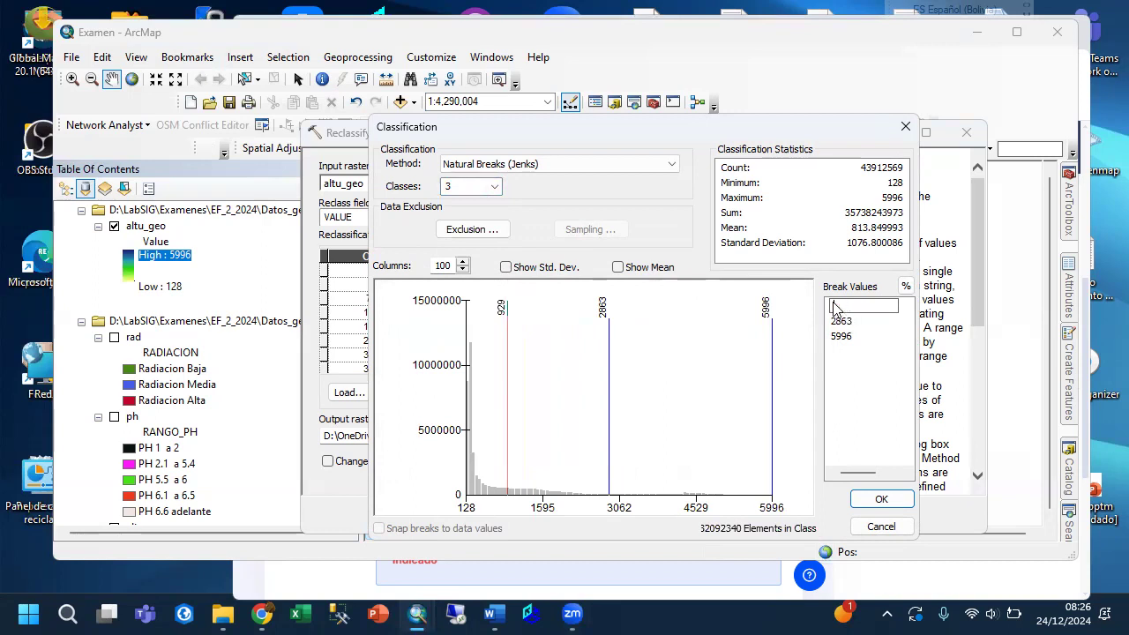
{"action": "type", "text": "500"}
{"action": "left_click_drag", "start_coordinate": [854, 310], "coordinate": [839, 317]}
{"action": "left_click", "coordinate": [840, 321]}
{"action": "double_click", "coordinate": [849, 316]}
{"action": "type", "text": "150"}
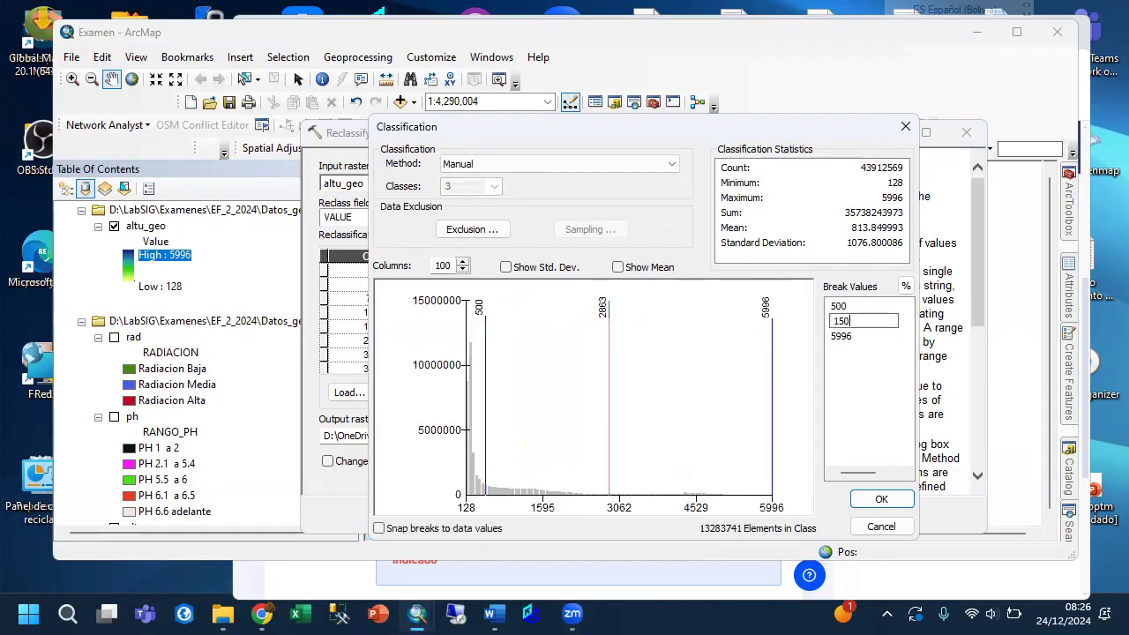
{"action": "key", "text": "BackSpace"}
{"action": "key", "text": "BackSpace"}
{"action": "key", "text": "BackSpace"}
{"action": "left_click", "coordinate": [866, 416]}
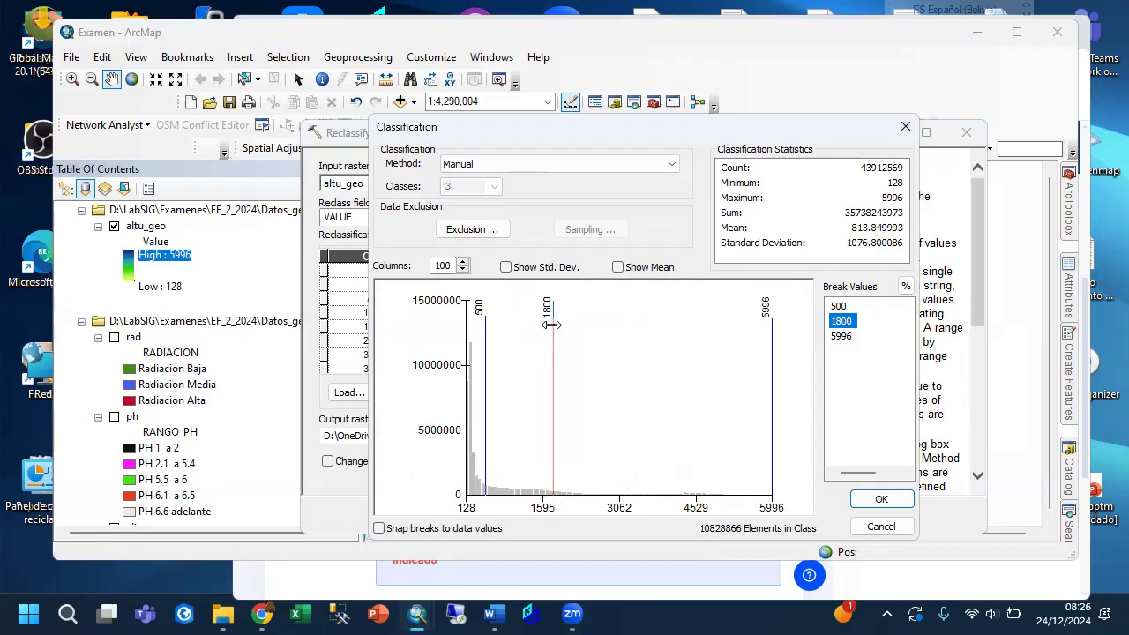
{"action": "left_click", "coordinate": [888, 500]}
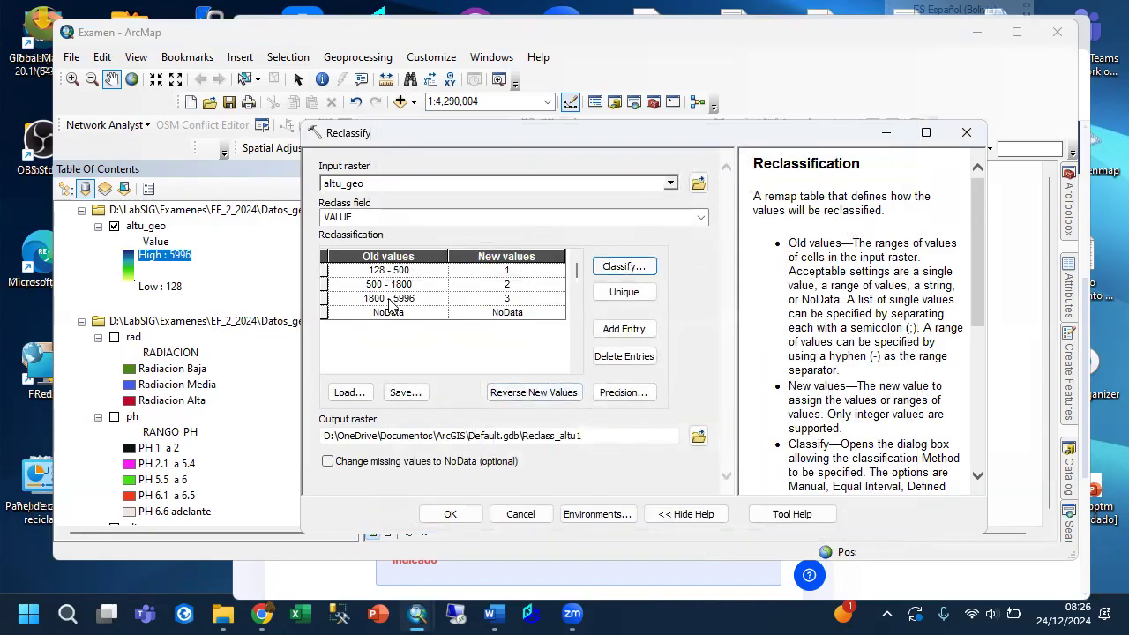
Assign new value 1 to the 500 - 1800 range and NoData to the 128 - 500 and 1800 - 5996 ranges.
{"action": "left_click", "coordinate": [325, 283]}
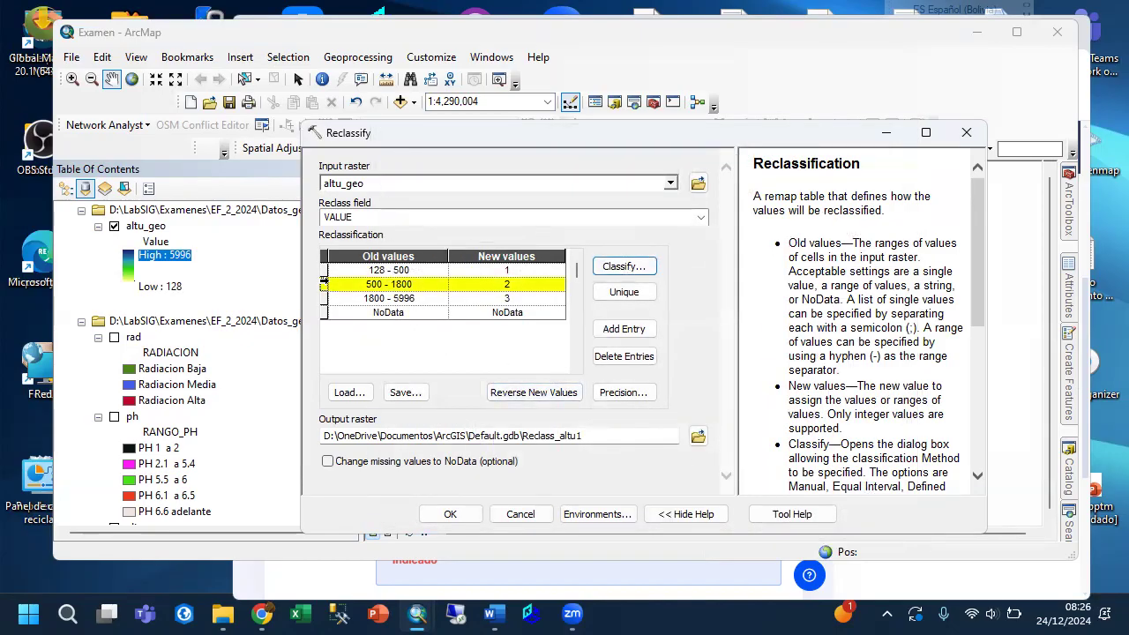
{"action": "left_click", "coordinate": [507, 284]}
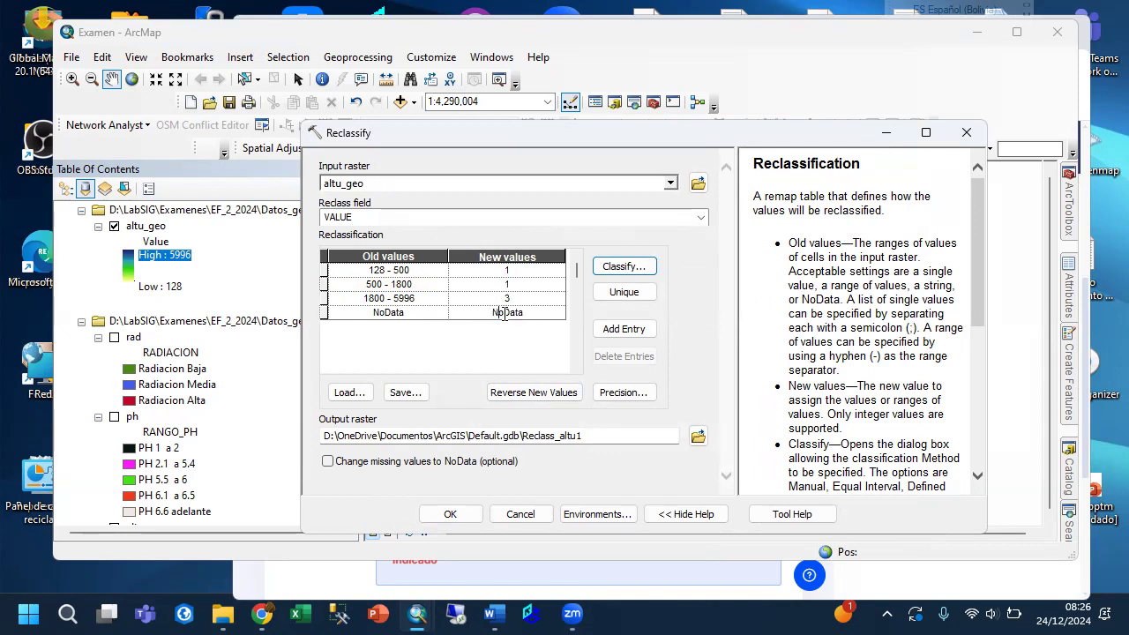
{"action": "double_click", "coordinate": [517, 312]}
{"action": "key", "text": "ctrl+c"}
{"action": "left_click", "coordinate": [505, 270]}
{"action": "double_click", "coordinate": [514, 271]}
{"action": "key", "text": "ctrl+v"}
{"action": "left_click", "coordinate": [507, 300]}
{"action": "left_click_drag", "start_coordinate": [519, 298], "coordinate": [490, 299]}
{"action": "type", "text": "NoData"}
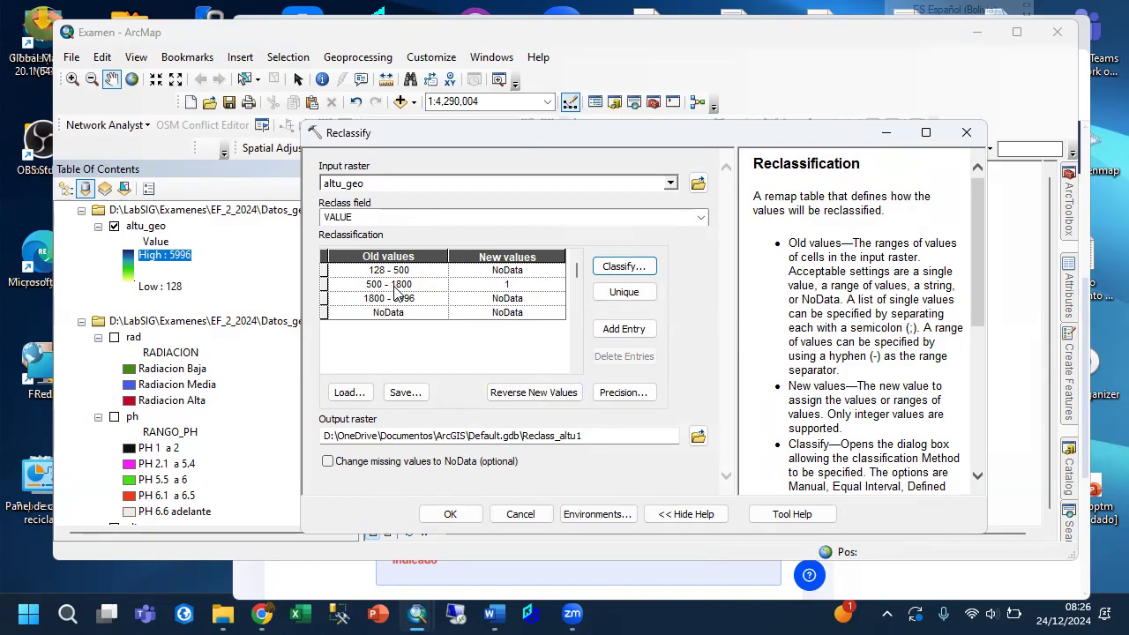
Set the output raster to altu_geo_r in the Salida folder and run the reclassification.
{"action": "left_click", "coordinate": [666, 434]}
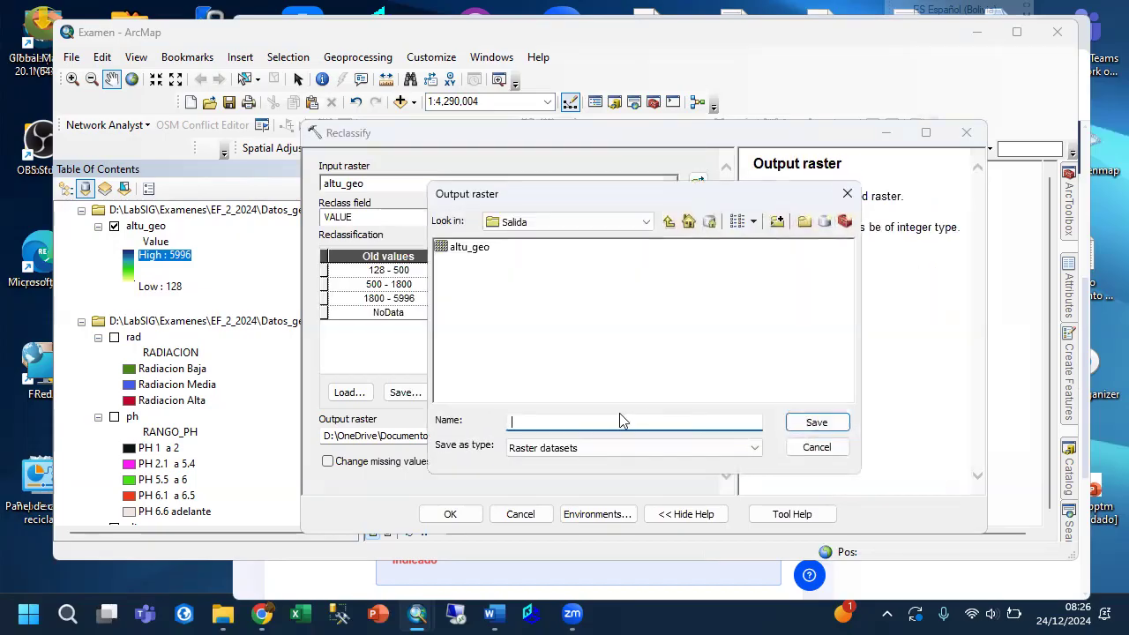
{"action": "left_click", "coordinate": [479, 250]}
{"action": "left_click", "coordinate": [565, 420]}
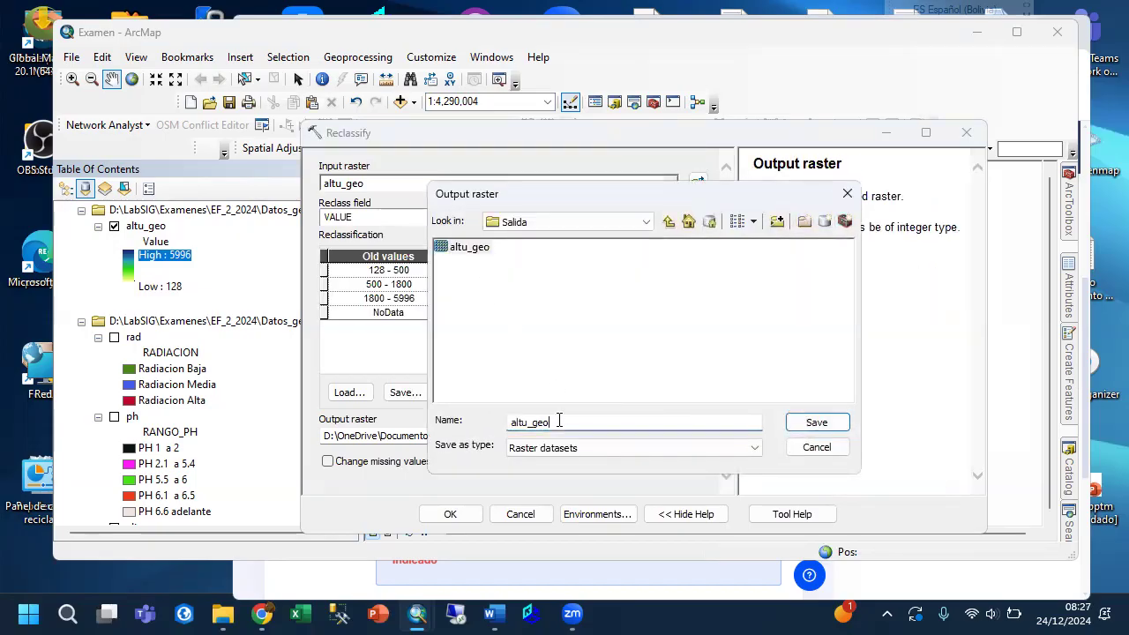
{"action": "type", "text": "_r"}
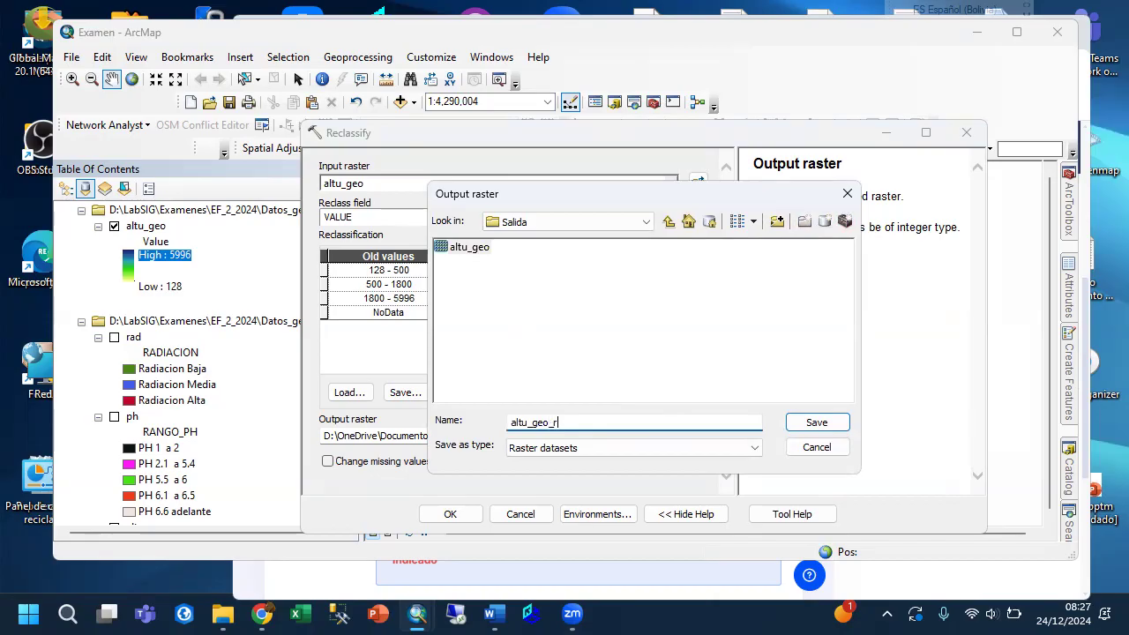
{"action": "left_click", "coordinate": [813, 426]}
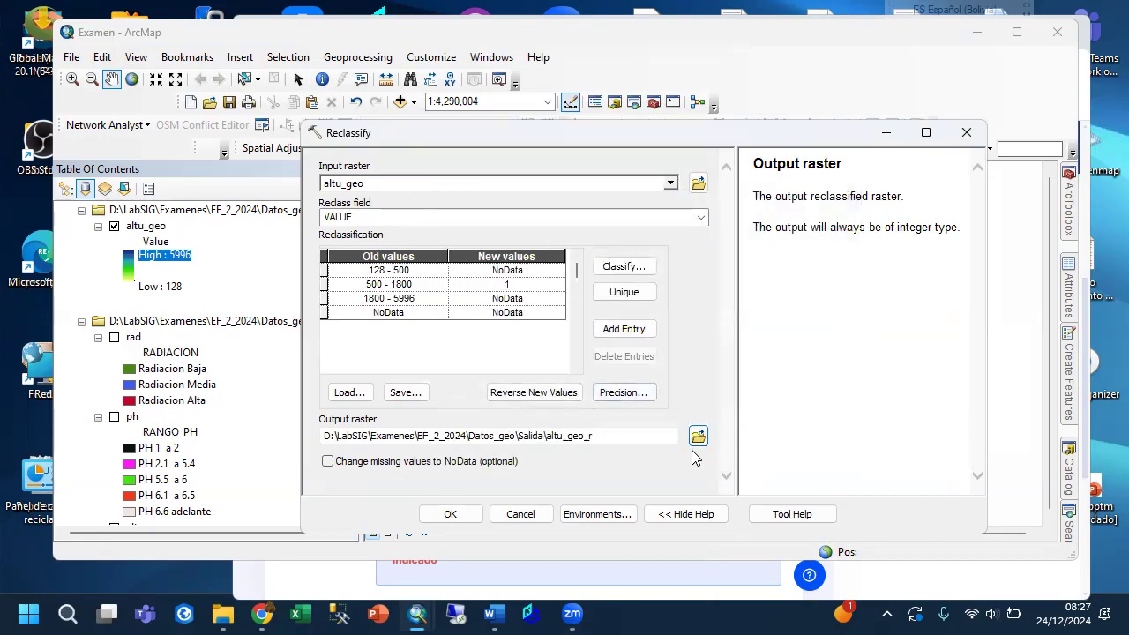
{"action": "left_click", "coordinate": [452, 514]}
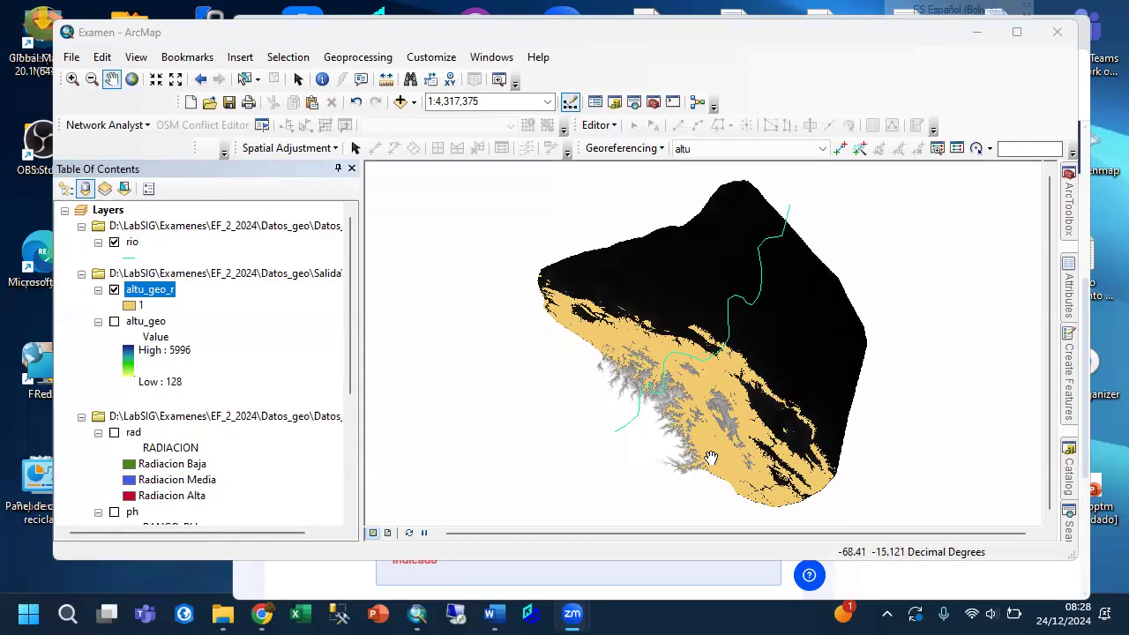
Review the exam question's cell size, coordinate system and answer requirements in the browser, and return to ArcMap.
{"action": "left_click", "coordinate": [297, 590]}
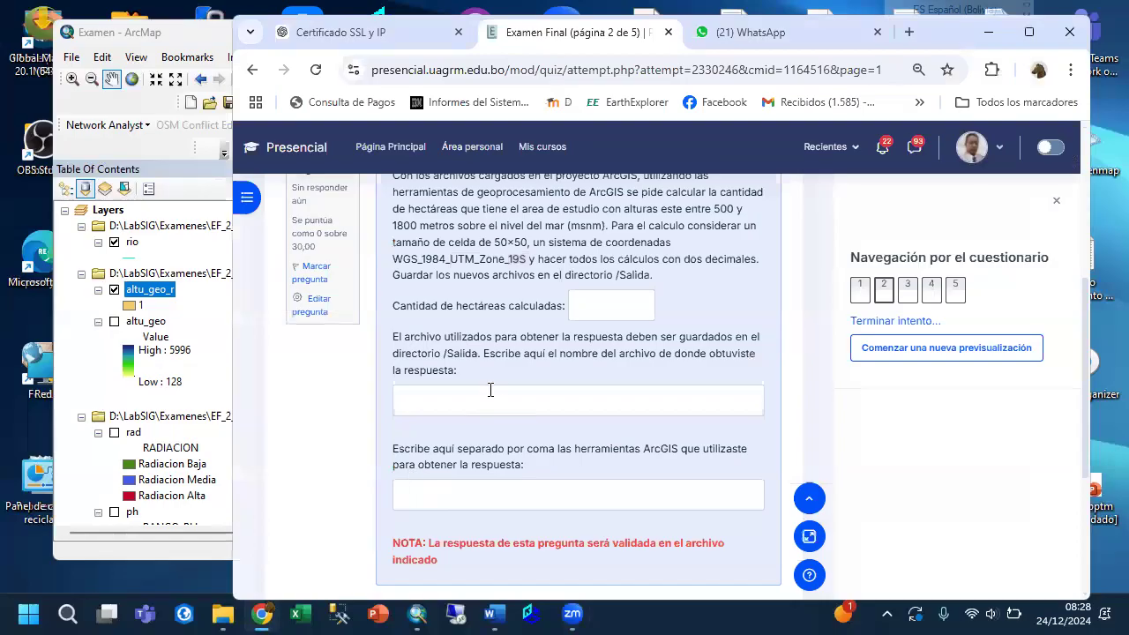
{"action": "scroll", "coordinate": [496, 378], "scroll_direction": "up", "scroll_amount": 2}
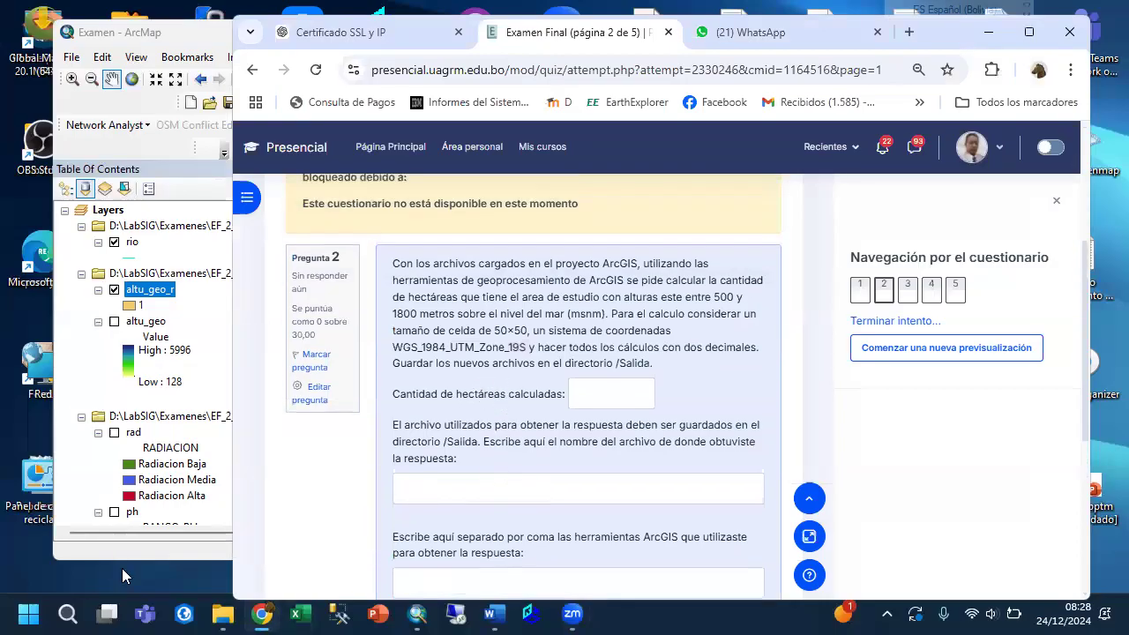
{"action": "left_click", "coordinate": [418, 615]}
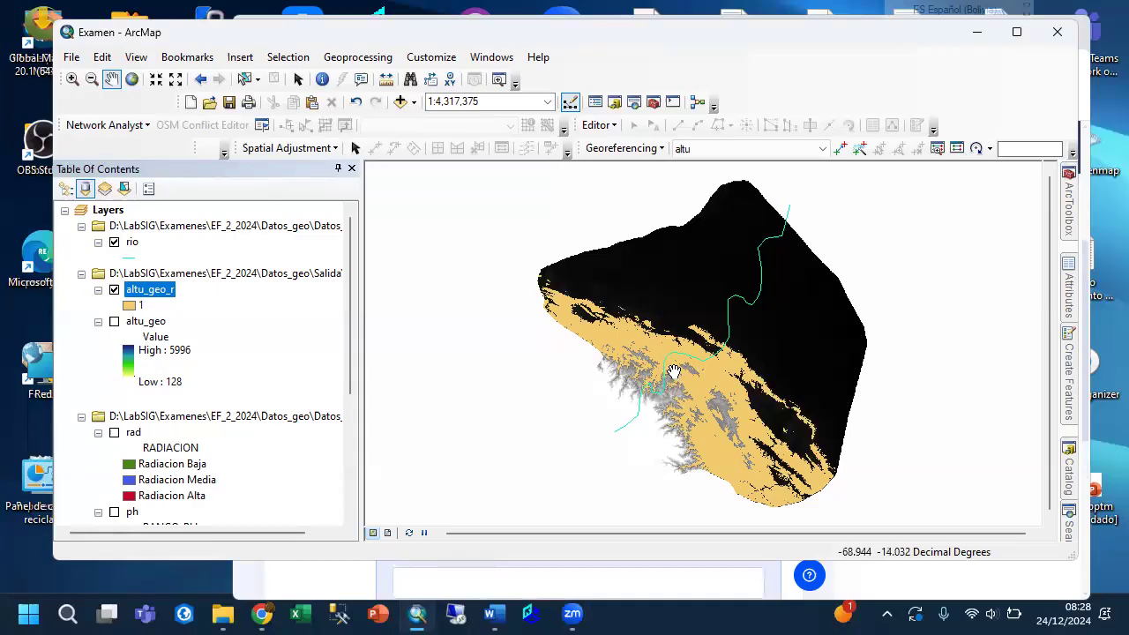
Hide the original altu layer so only the reclassified raster and the river show on the map.
{"action": "scroll", "coordinate": [167, 406], "scroll_direction": "down", "scroll_amount": 4}
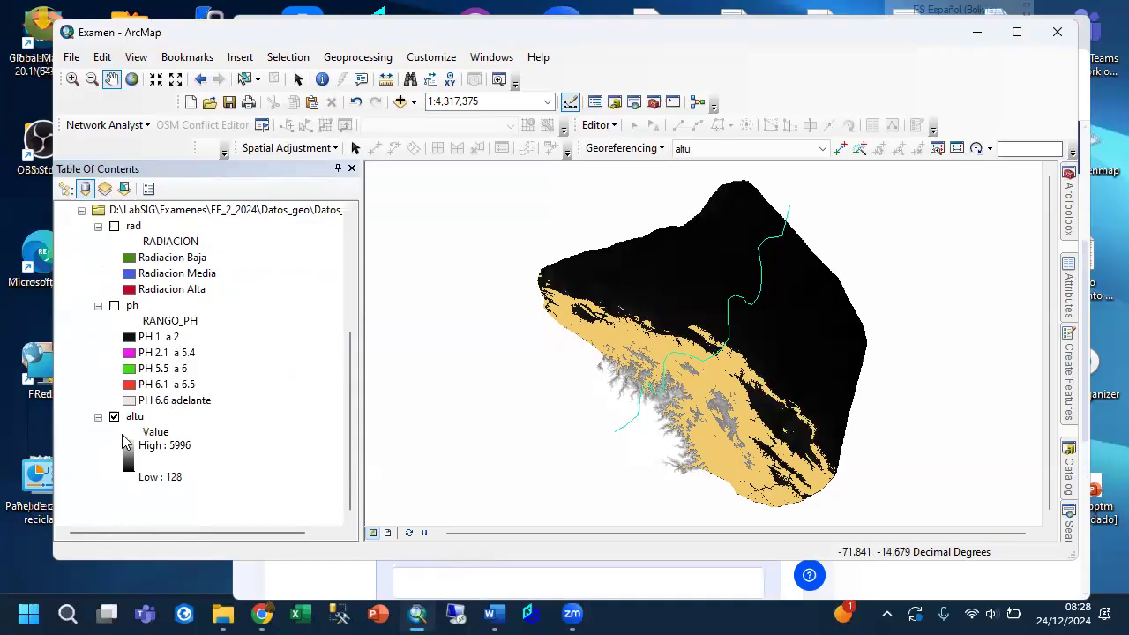
{"action": "left_click", "coordinate": [114, 417]}
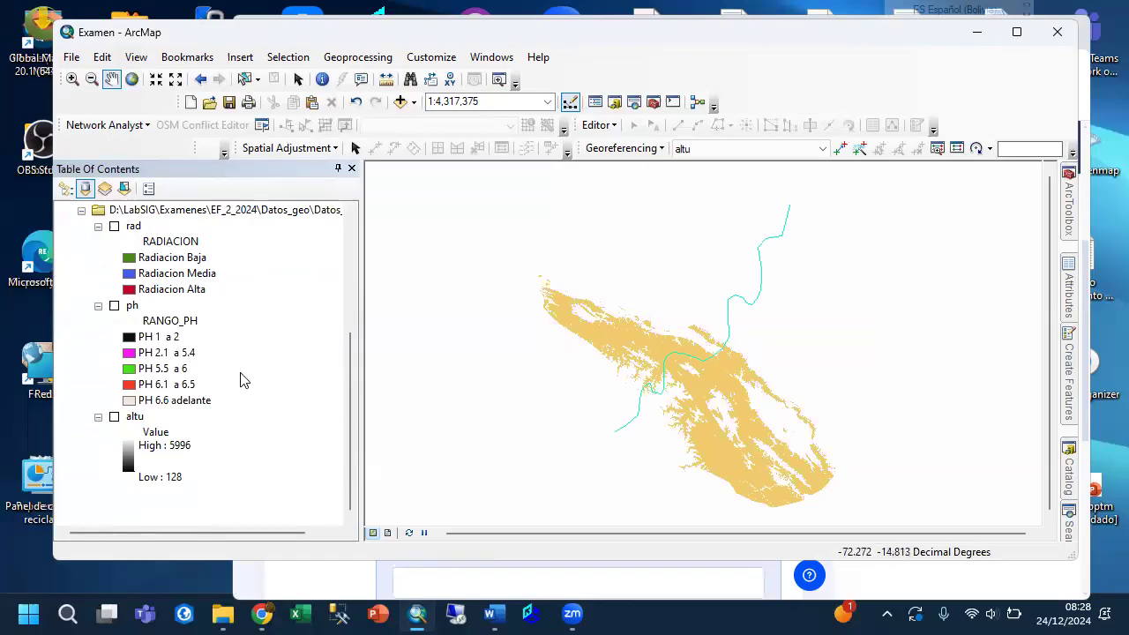
{"action": "scroll", "coordinate": [244, 380], "scroll_direction": "up", "scroll_amount": 5}
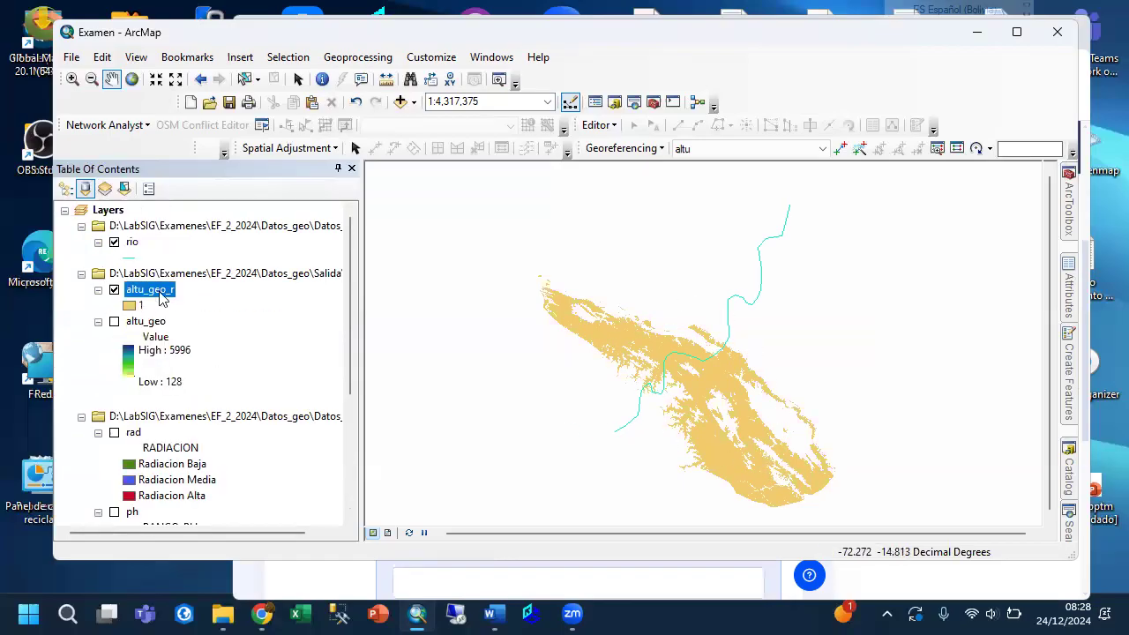
Open the attribute table of altu_geo_r and start a new field named CellMT2.
{"action": "right_click", "coordinate": [161, 298]}
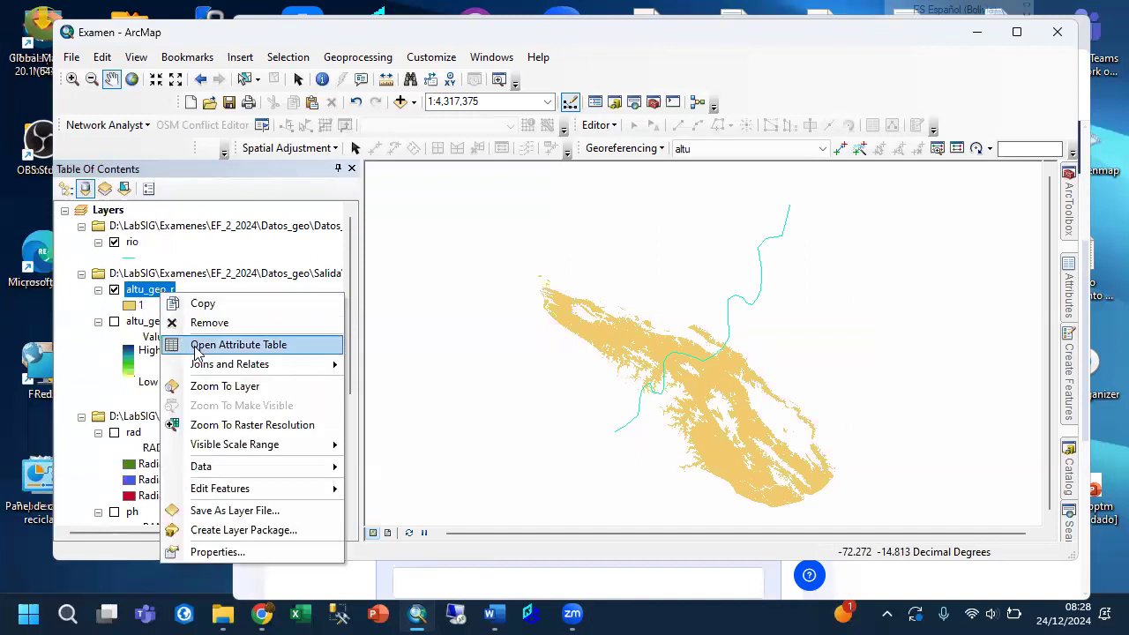
{"action": "left_click", "coordinate": [239, 348]}
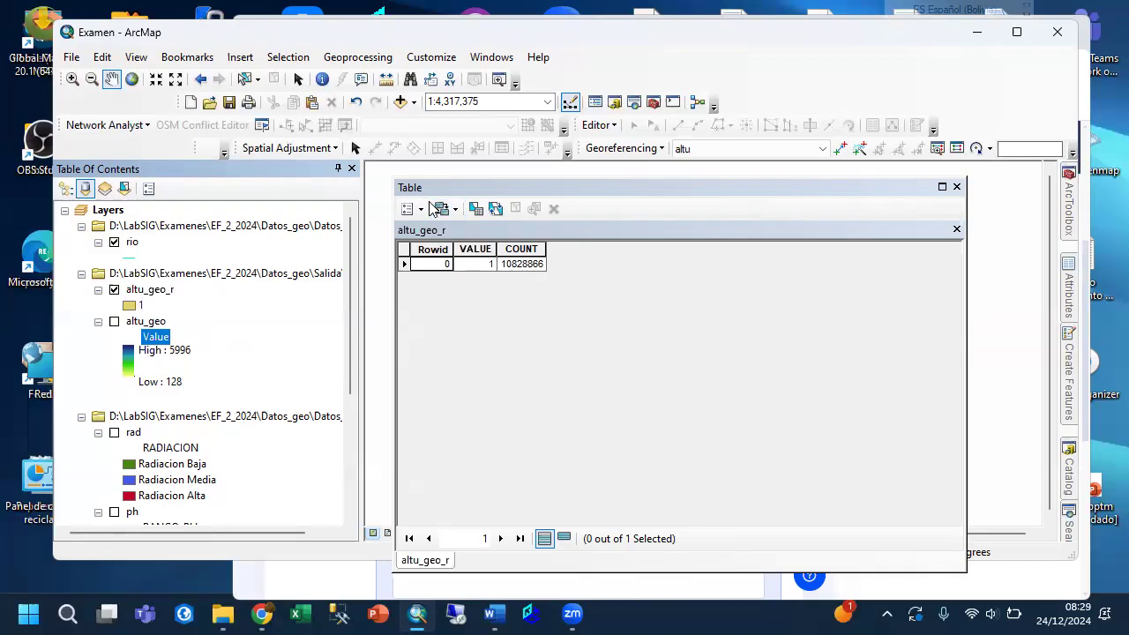
{"action": "left_click", "coordinate": [422, 209]}
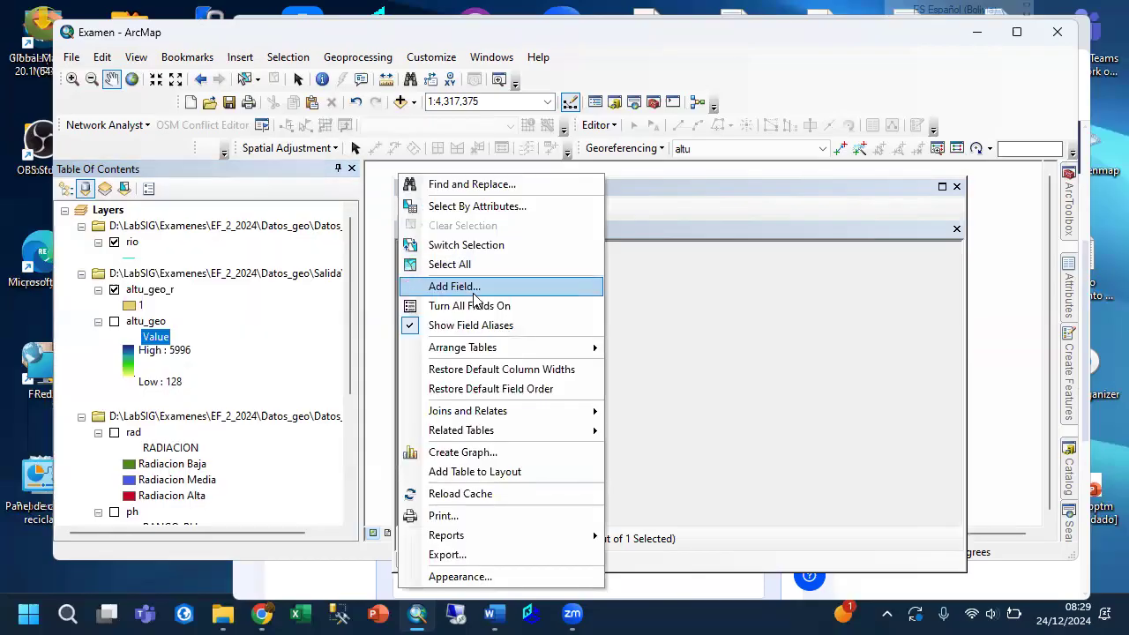
{"action": "left_click", "coordinate": [475, 288]}
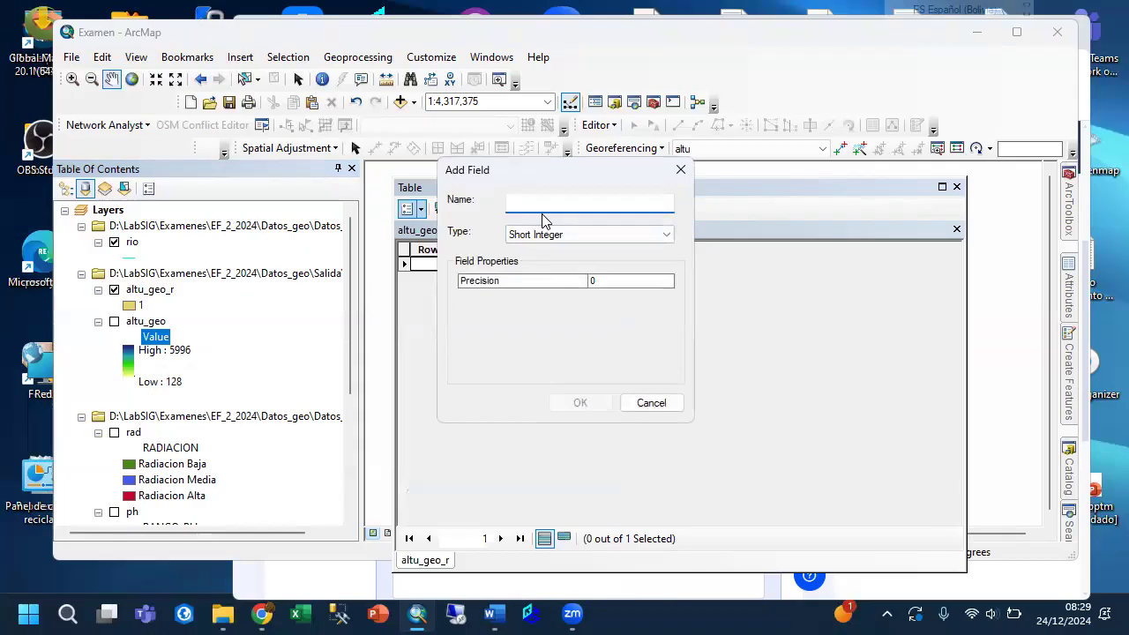
{"action": "type", "text": "Dim"}
{"action": "key", "text": "BackSpace"}
{"action": "key", "text": "BackSpace"}
{"action": "key", "text": "BackSpace"}
{"action": "key", "text": "BackSpace"}
{"action": "type", "text": "Ce"}
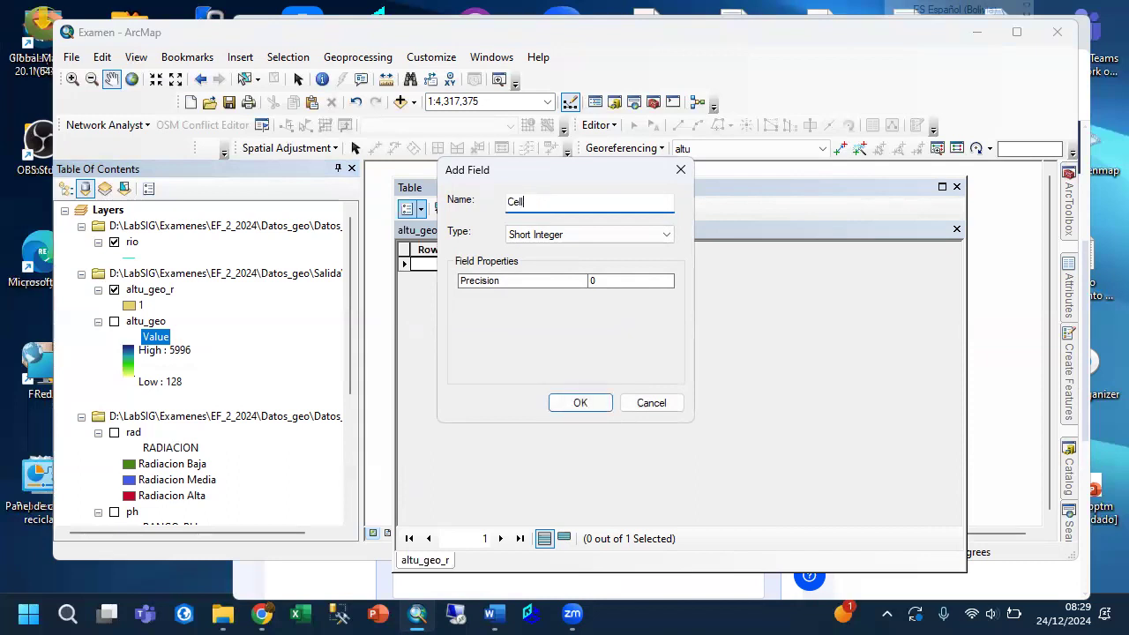
{"action": "type", "text": "llMT2"}
Set the new field's type to Float with precision 18 and scale 2, and create it.
{"action": "left_click", "coordinate": [551, 235]}
{"action": "left_click", "coordinate": [529, 275]}
{"action": "left_click", "coordinate": [604, 281]}
{"action": "type", "text": "18"}
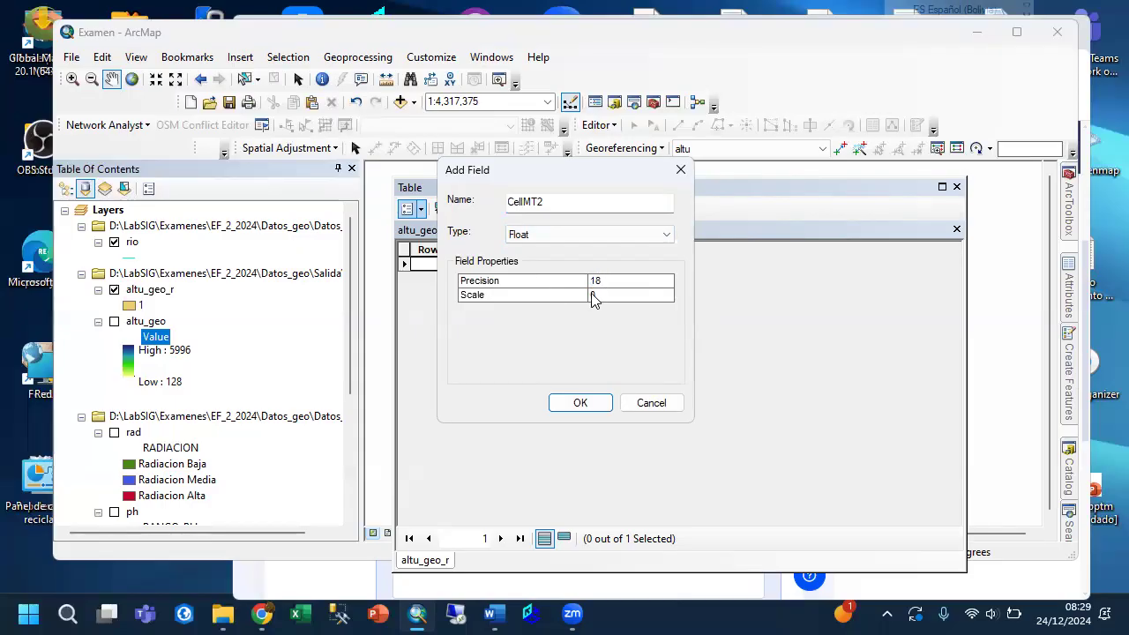
{"action": "left_click", "coordinate": [603, 294]}
{"action": "type", "text": "2"}
{"action": "left_click", "coordinate": [580, 402]}
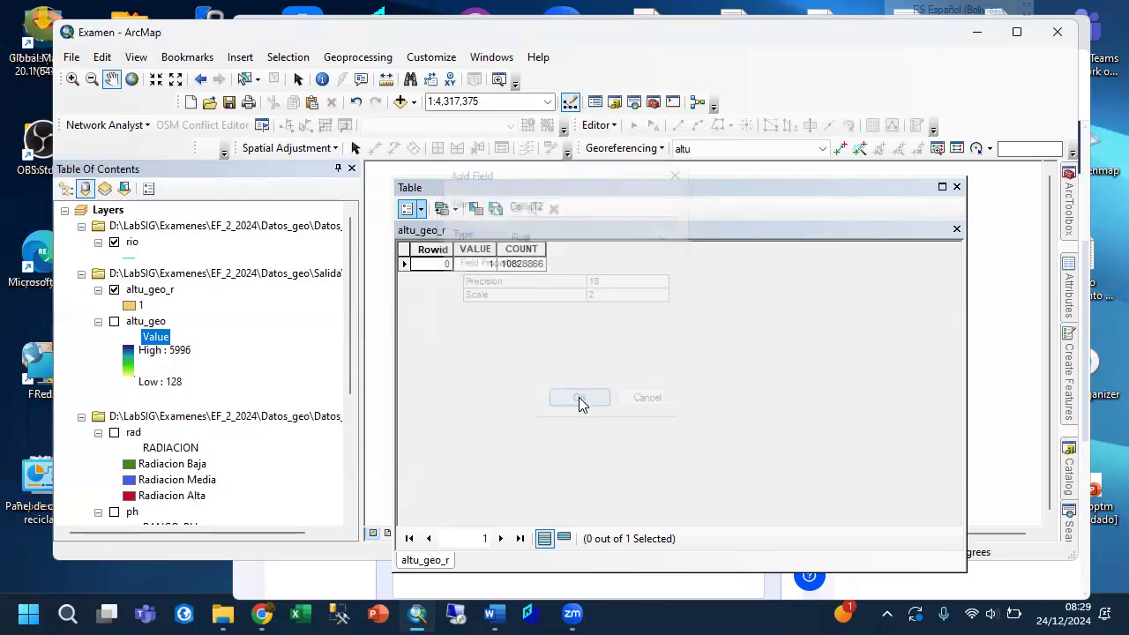
Calculate the CELLMT2 field with the expression 50*50 in the Field Calculator.
{"action": "left_click", "coordinate": [597, 251]}
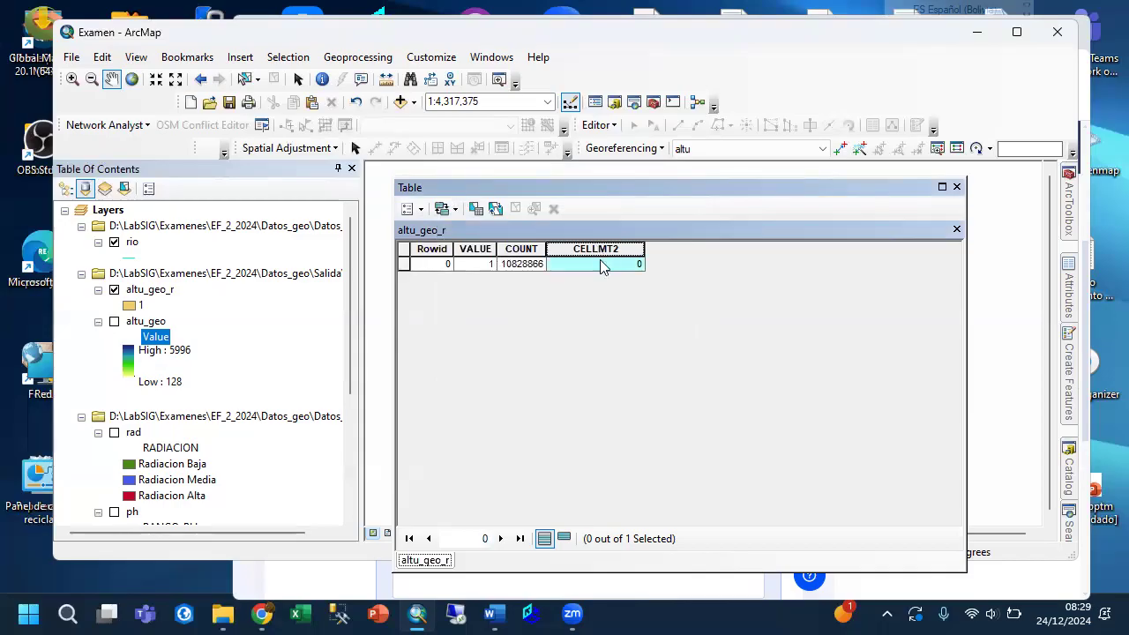
{"action": "left_click", "coordinate": [601, 263]}
{"action": "left_click", "coordinate": [597, 251]}
{"action": "right_click", "coordinate": [596, 252]}
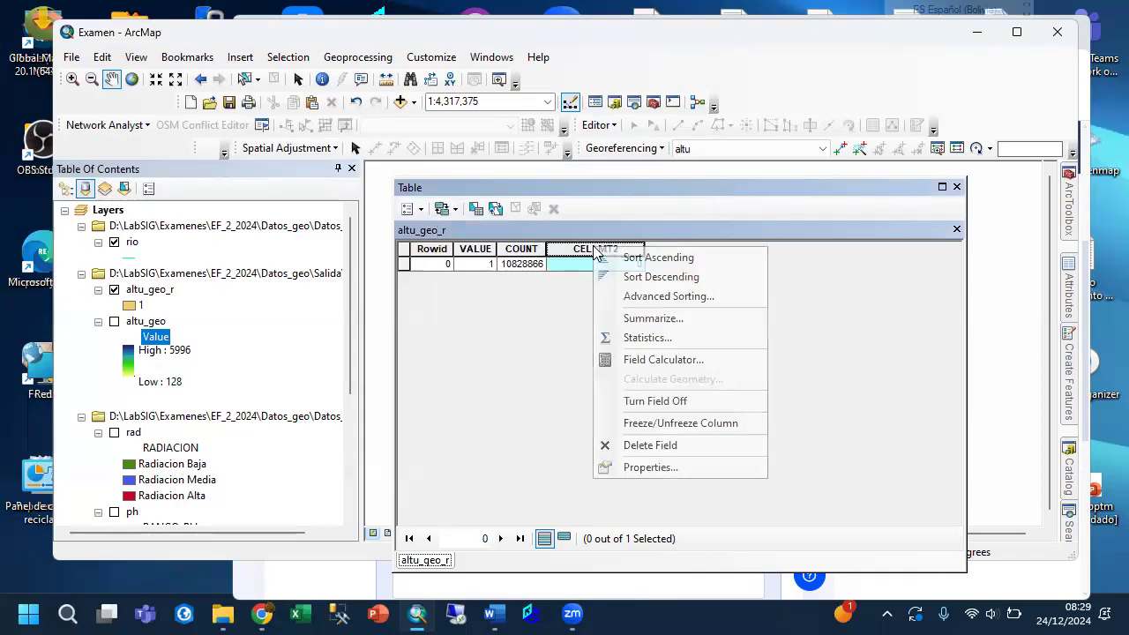
{"action": "left_click", "coordinate": [654, 360]}
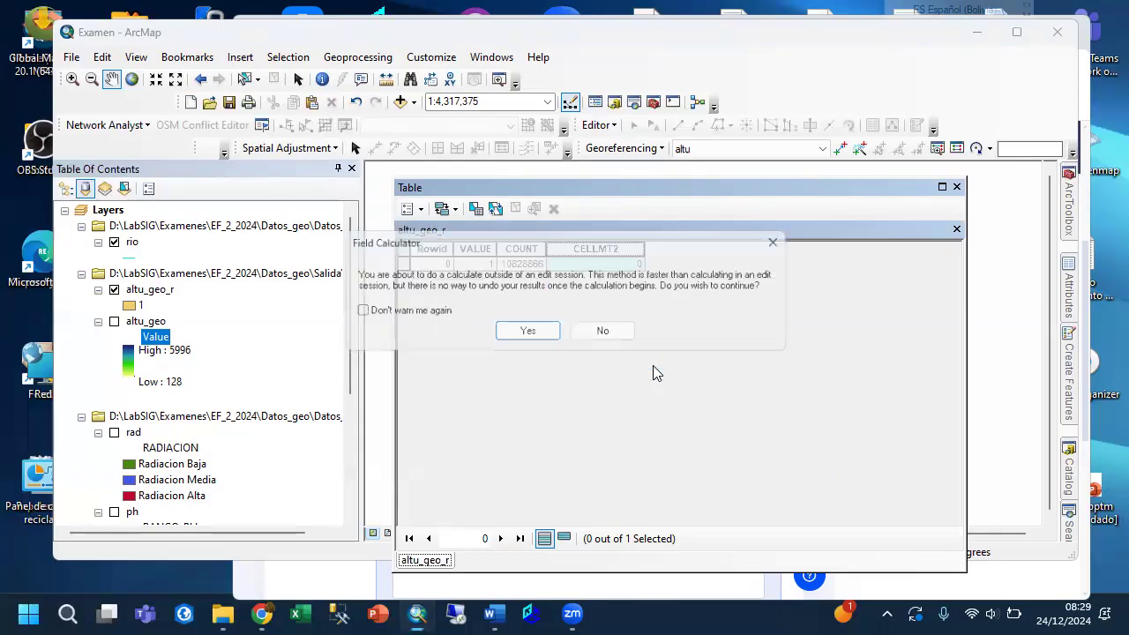
{"action": "left_click", "coordinate": [527, 332]}
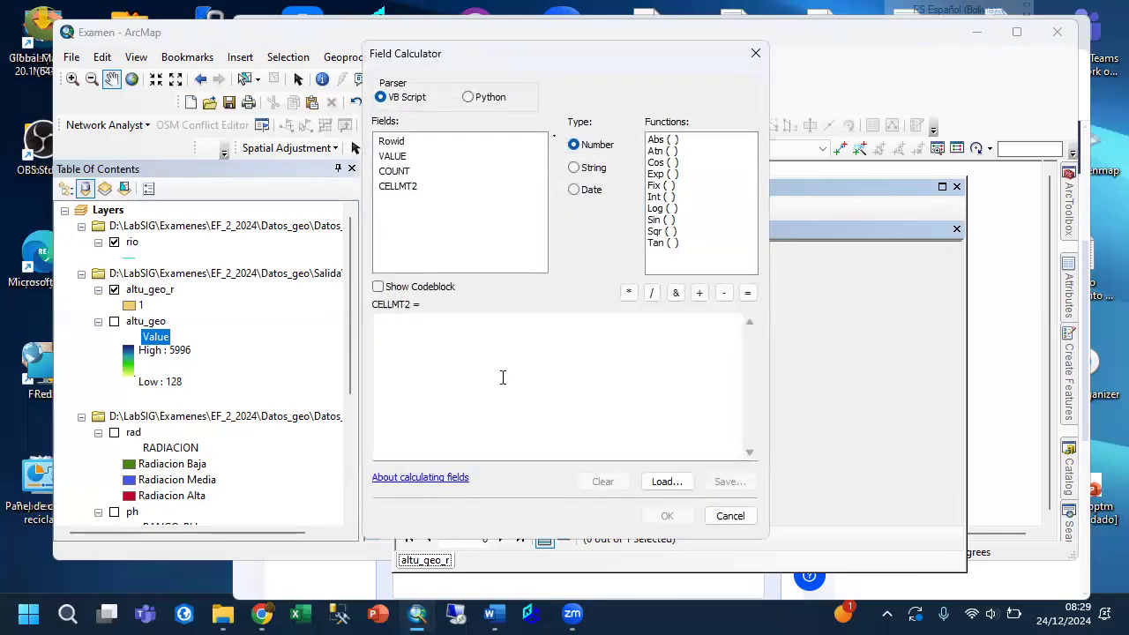
{"action": "type", "text": "50*50"}
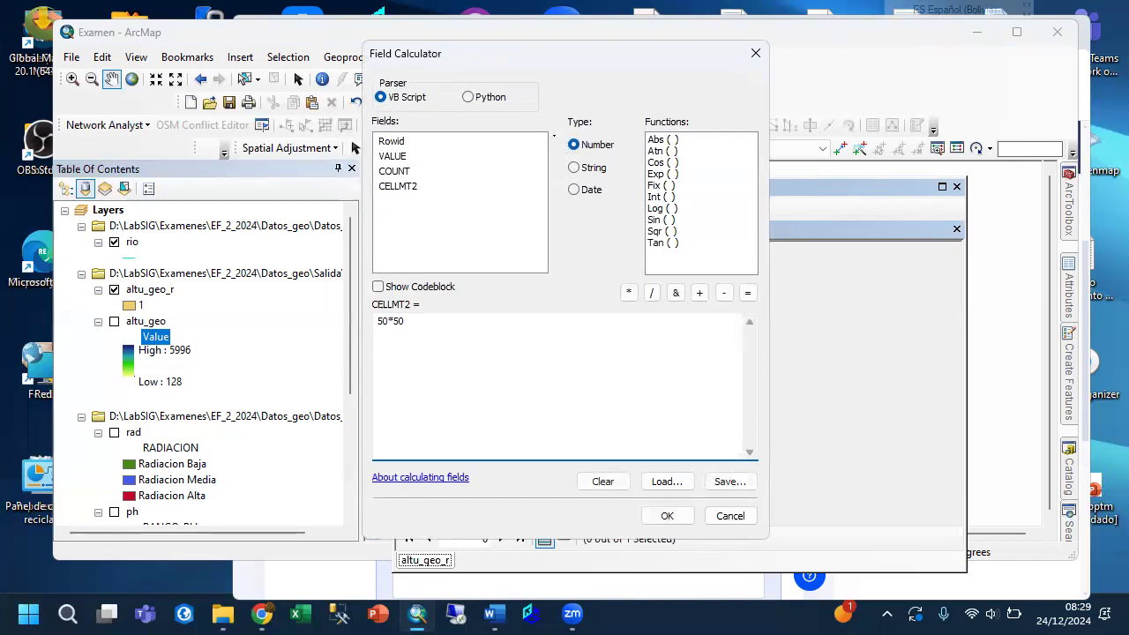
{"action": "left_click", "coordinate": [675, 517]}
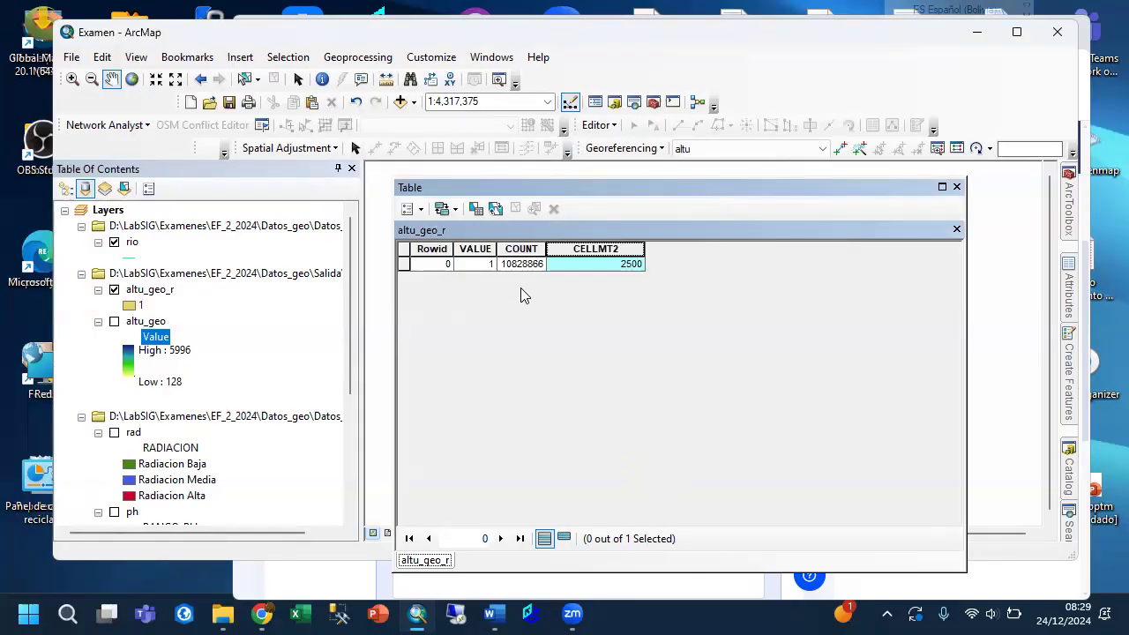
Examine the COUNT and CELLMT2 columns alongside the reclassified area on the map, moving and resizing the table window.
{"action": "left_click", "coordinate": [521, 250]}
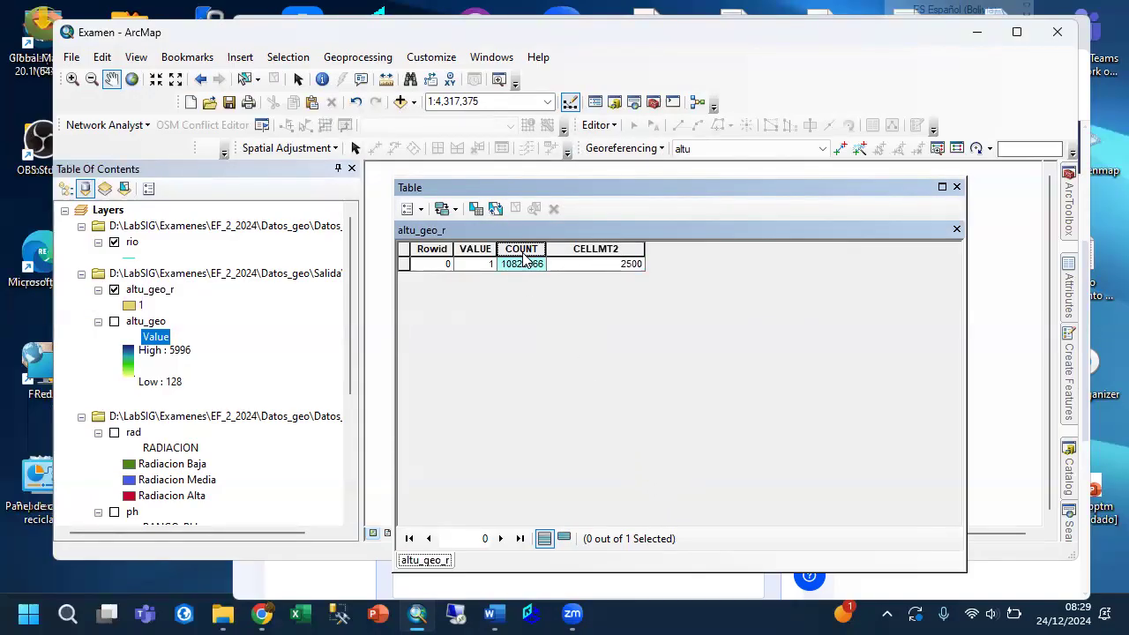
{"action": "left_click", "coordinate": [592, 251]}
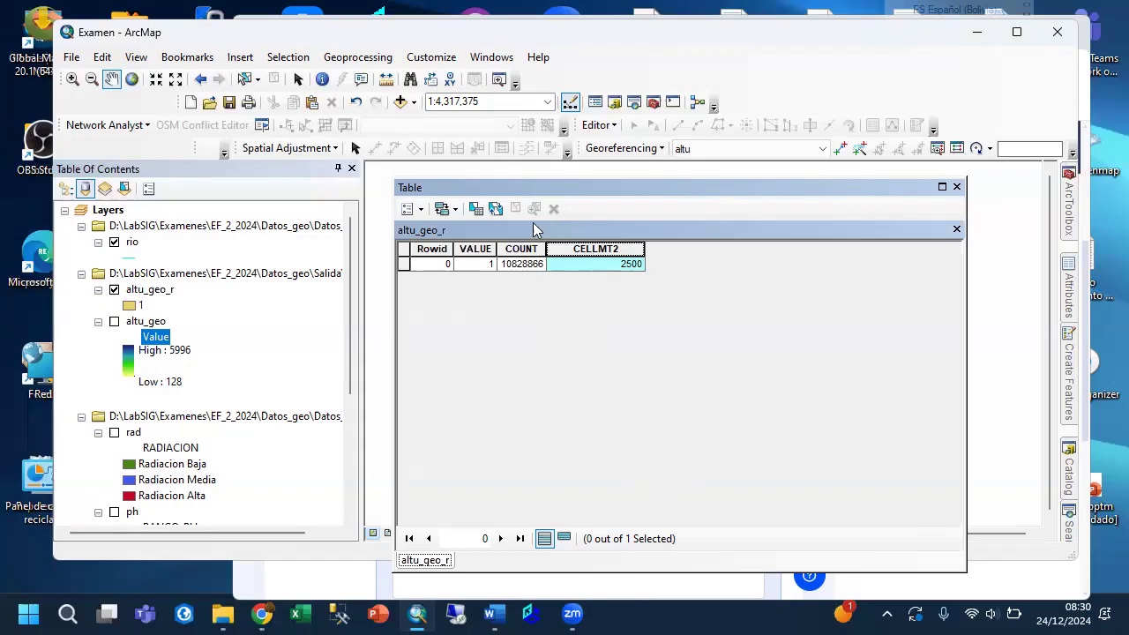
{"action": "left_click_drag", "start_coordinate": [518, 193], "coordinate": [647, 181]}
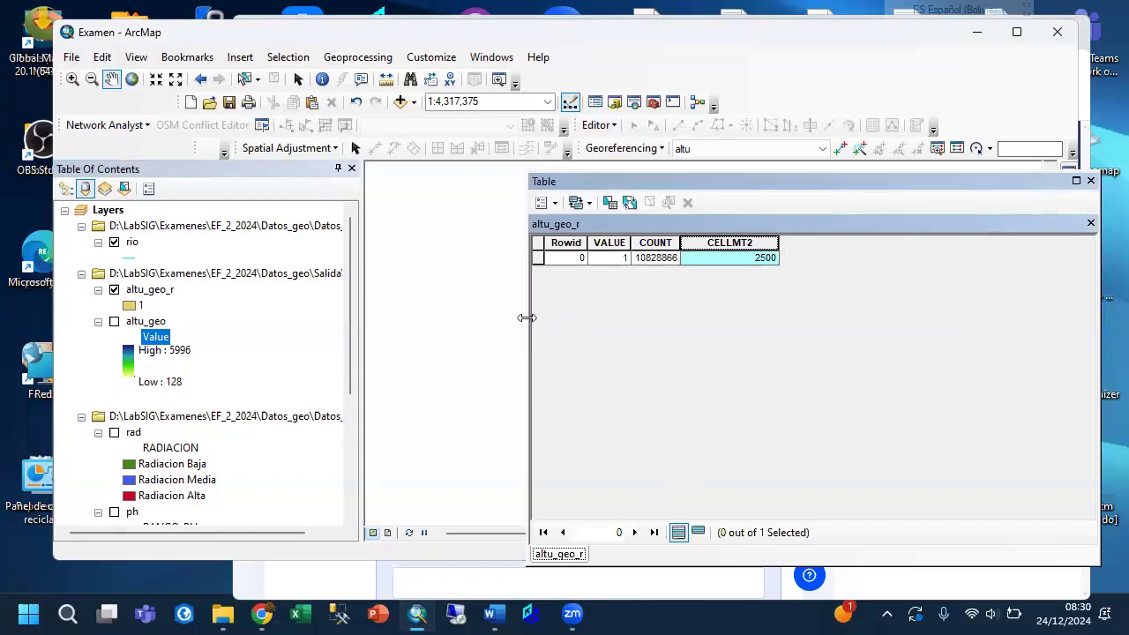
{"action": "left_click_drag", "start_coordinate": [526, 318], "coordinate": [852, 317]}
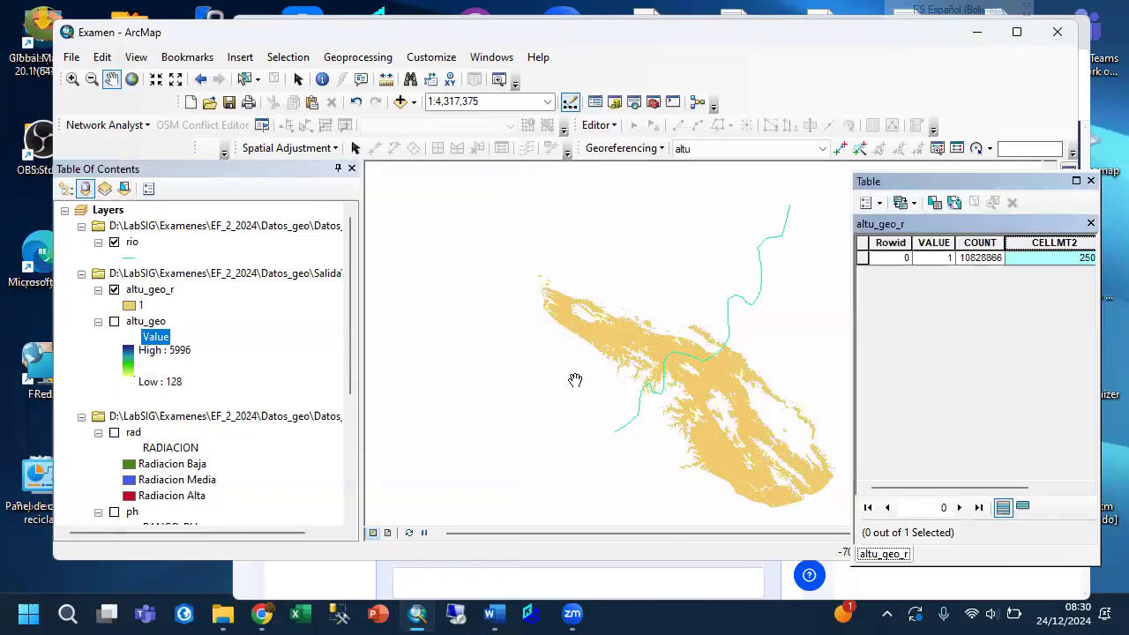
{"action": "left_click_drag", "start_coordinate": [941, 189], "coordinate": [639, 192]}
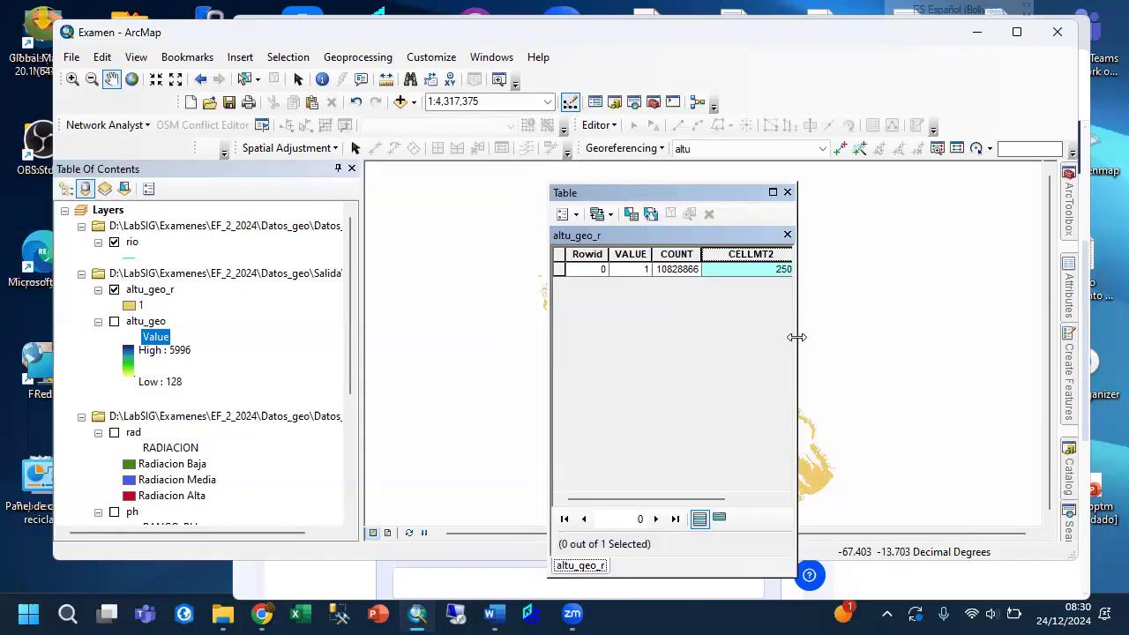
{"action": "left_click_drag", "start_coordinate": [796, 337], "coordinate": [962, 337]}
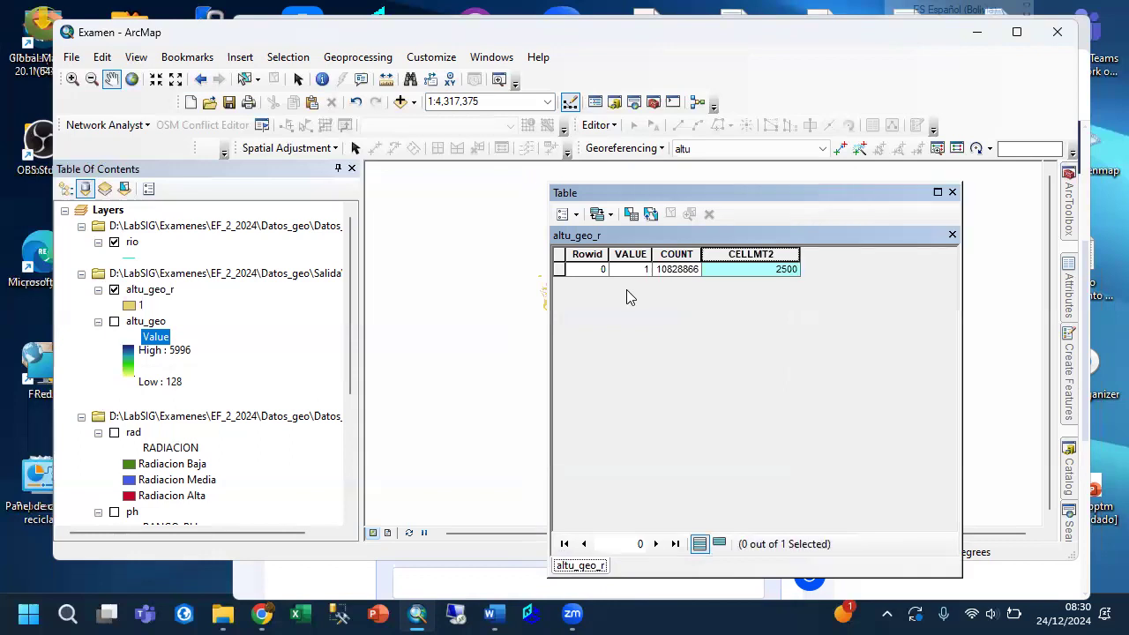
Add a field named MT2 to the altu_geo_r table, with type Float, precision 18 and scale 2.
{"action": "left_click", "coordinate": [576, 218]}
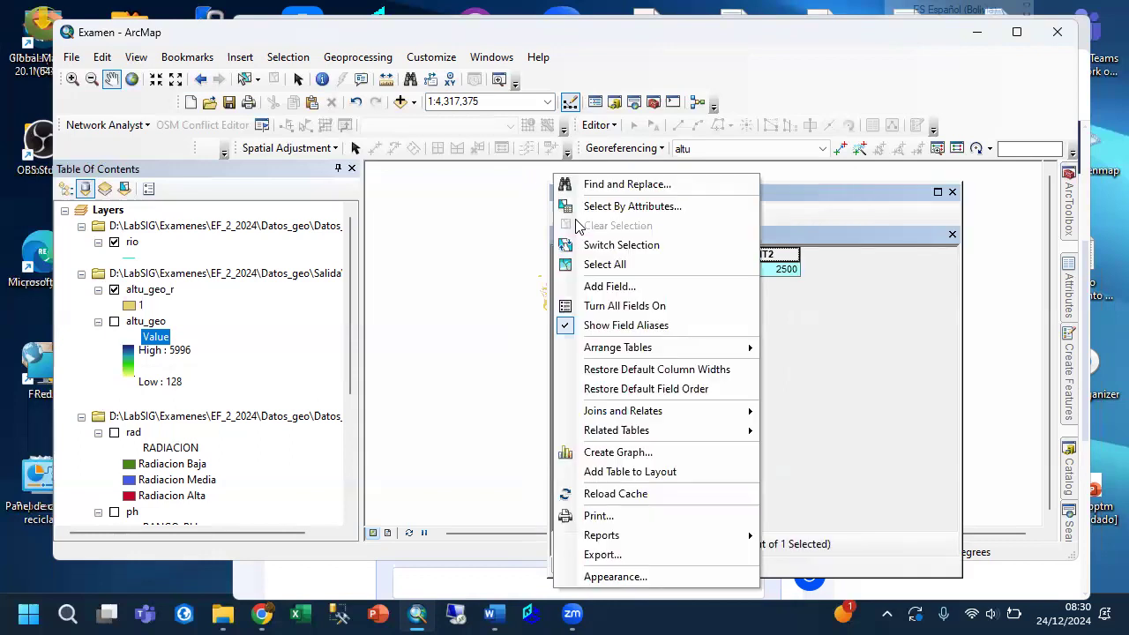
{"action": "left_click", "coordinate": [595, 285]}
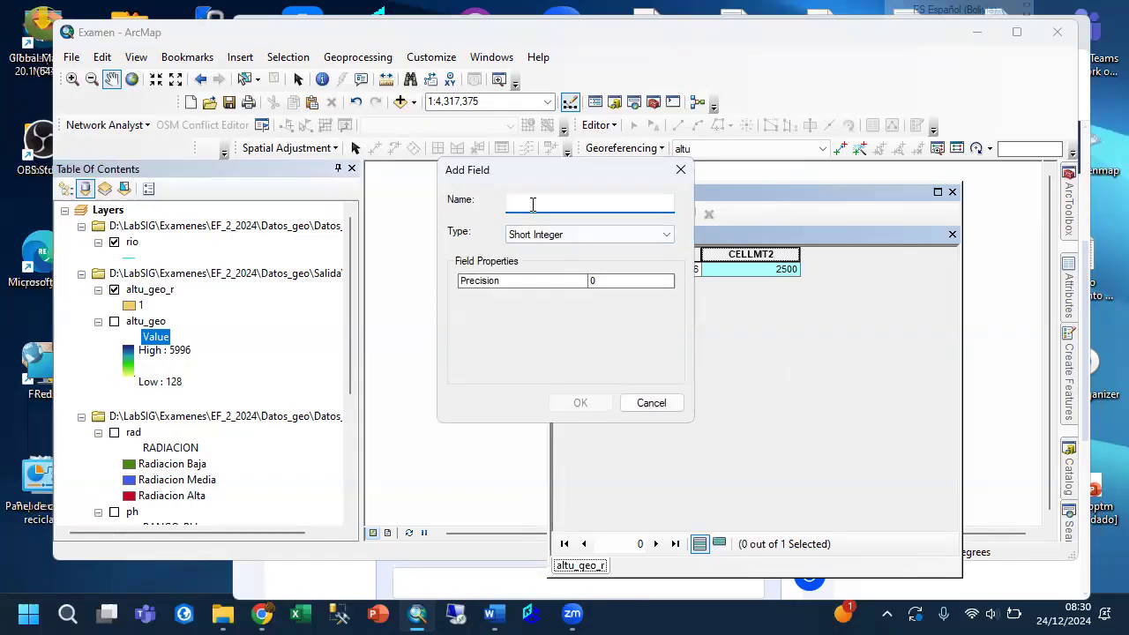
{"action": "type", "text": "MT2"}
{"action": "left_click", "coordinate": [547, 235]}
{"action": "left_click", "coordinate": [550, 277]}
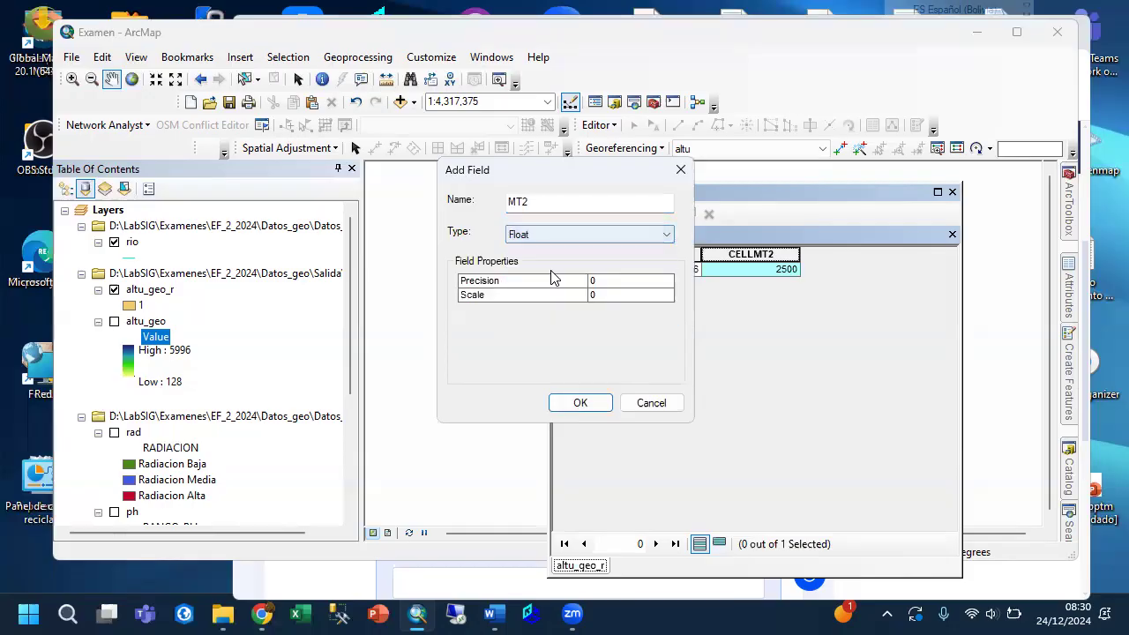
{"action": "left_click", "coordinate": [608, 283]}
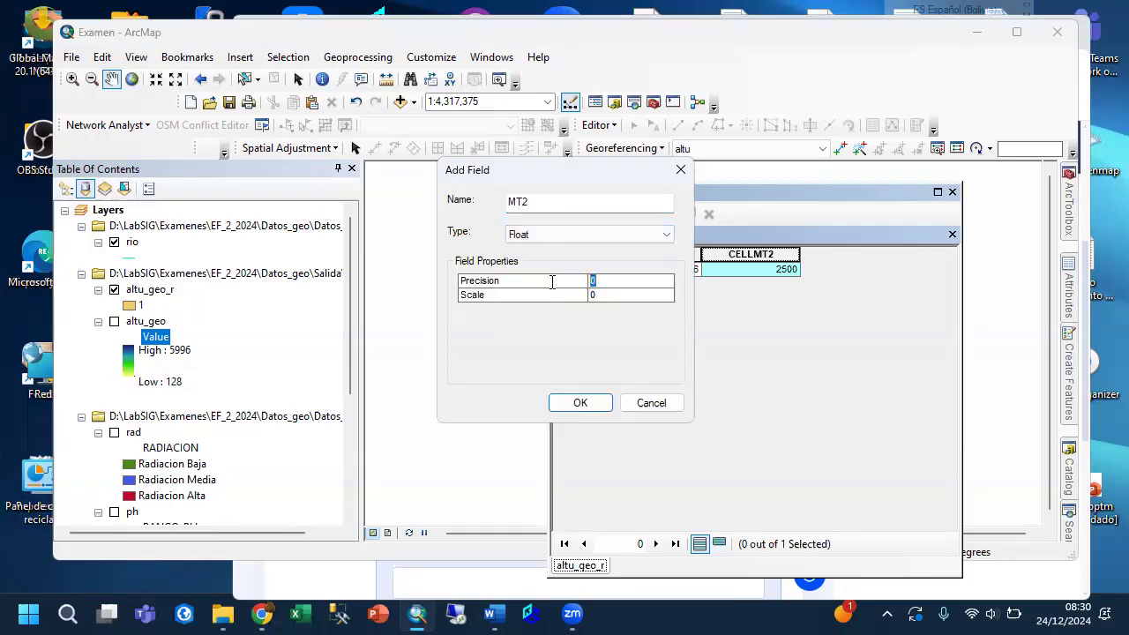
{"action": "left_click", "coordinate": [603, 297]}
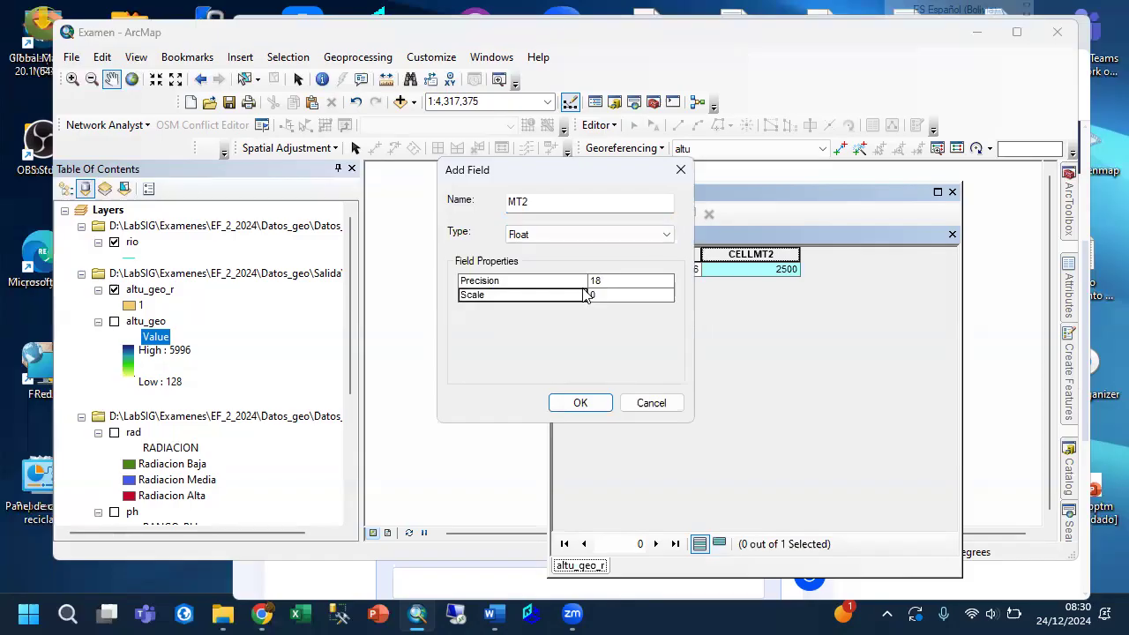
{"action": "left_click", "coordinate": [605, 298]}
{"action": "type", "text": "2"}
{"action": "left_click", "coordinate": [579, 403]}
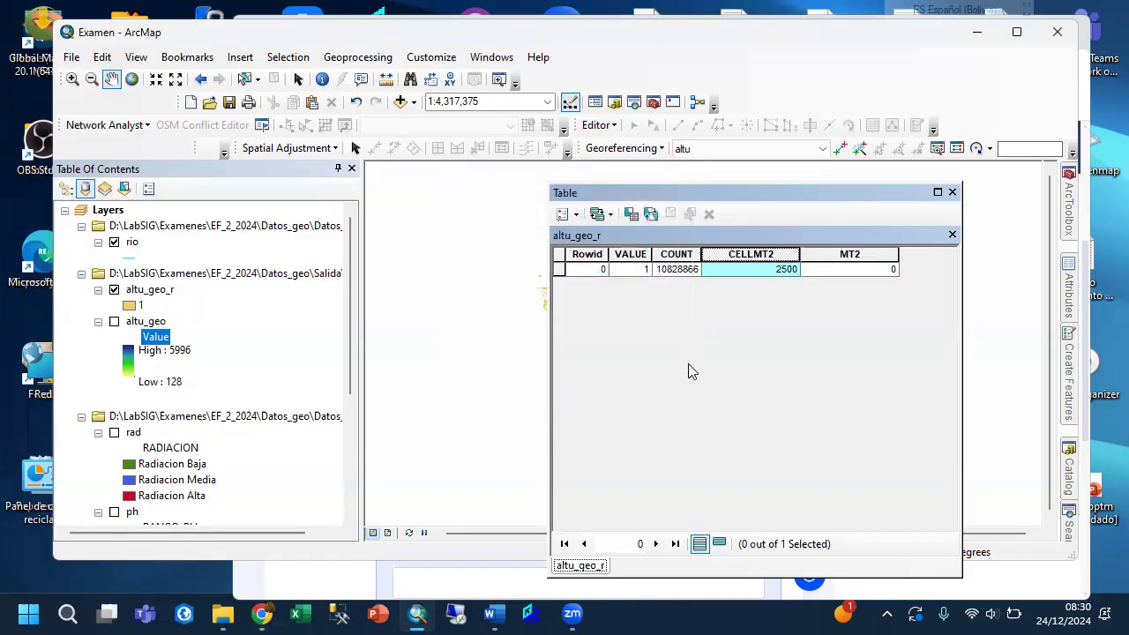
Calculate the MT2 field with the expression [COUNT]* [CELLMT2] in the Field Calculator, replacing the previous expression.
{"action": "right_click", "coordinate": [838, 262]}
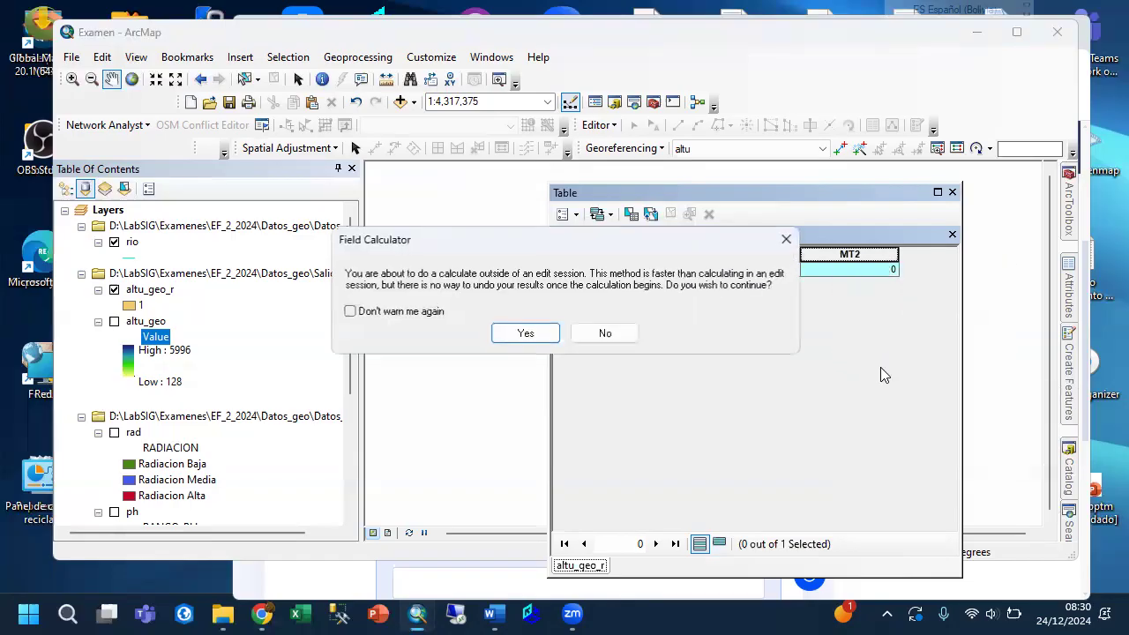
{"action": "left_click", "coordinate": [524, 331]}
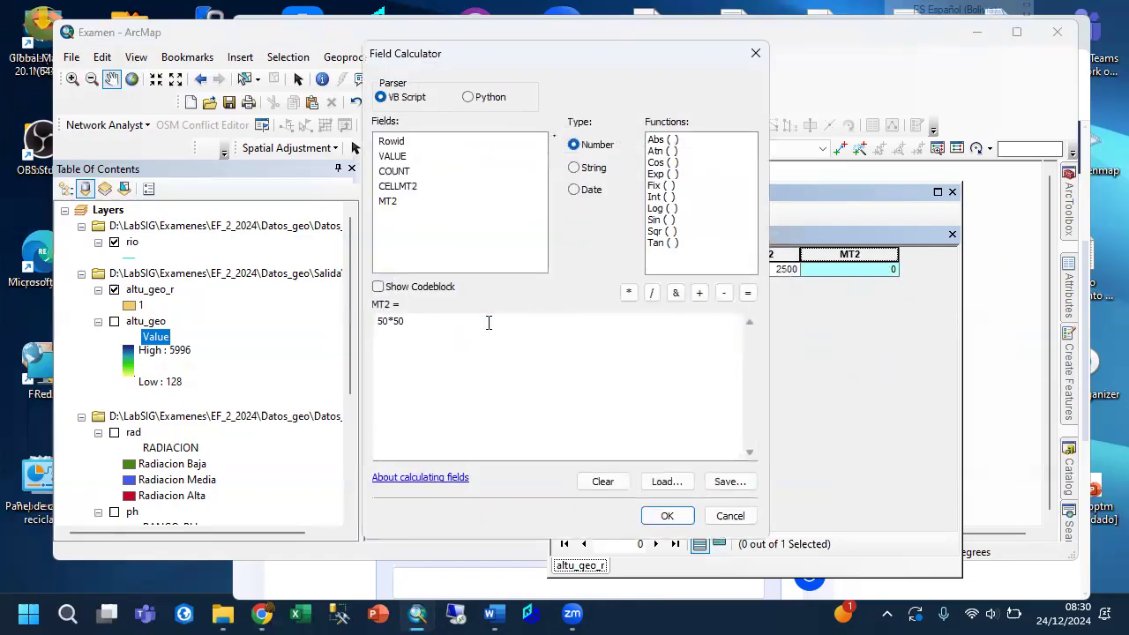
{"action": "key", "text": "Delete"}
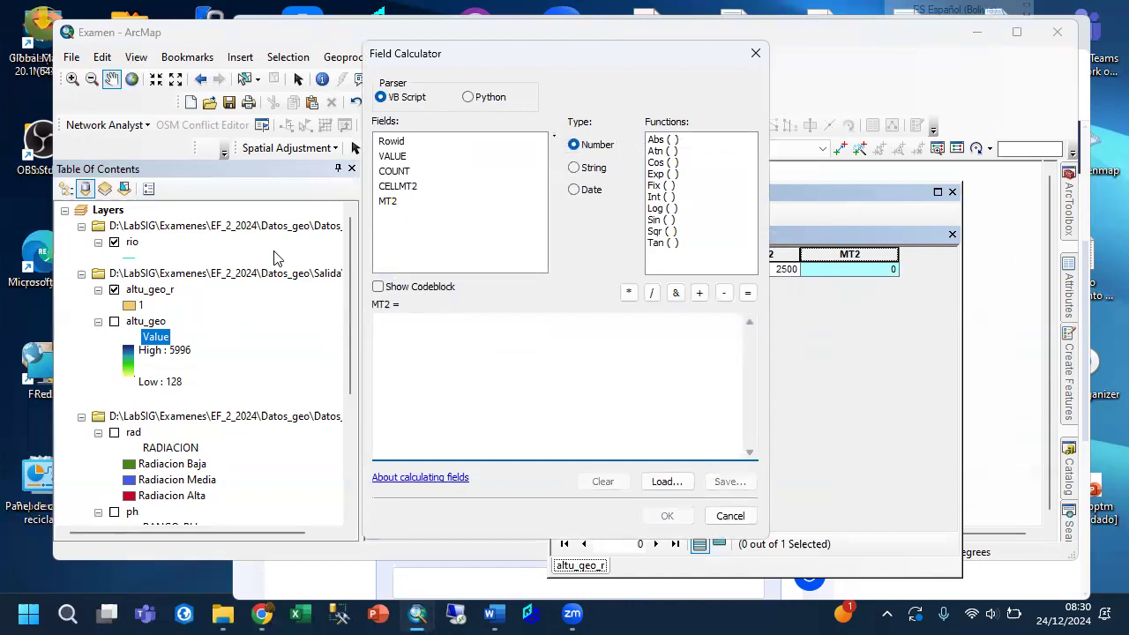
{"action": "double_click", "coordinate": [393, 172]}
{"action": "type", "text": "*"}
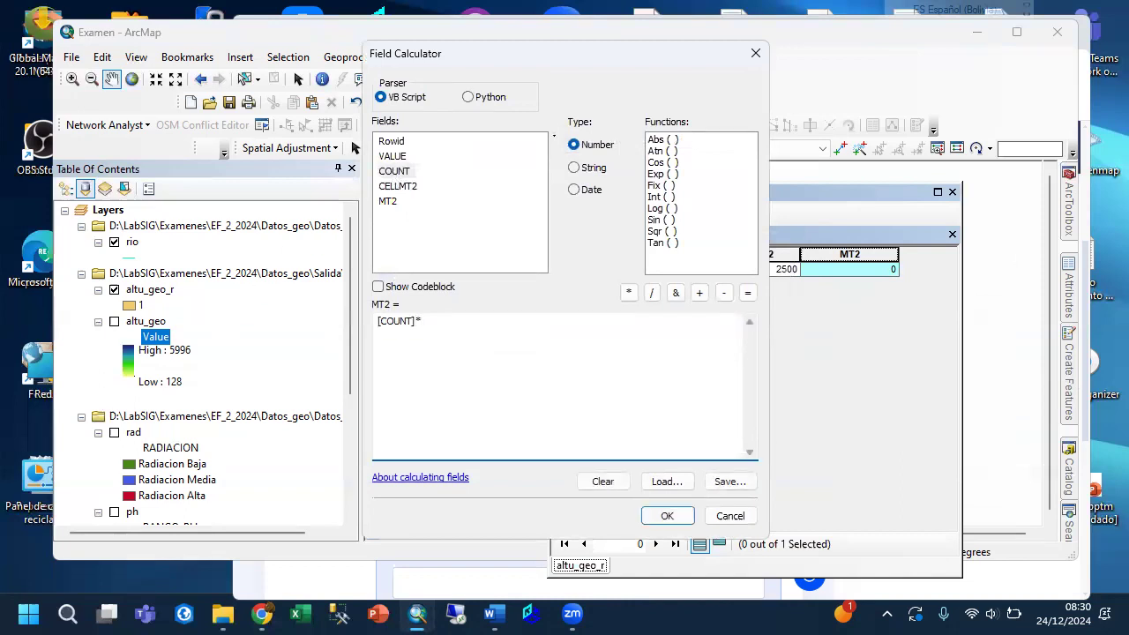
{"action": "double_click", "coordinate": [406, 191]}
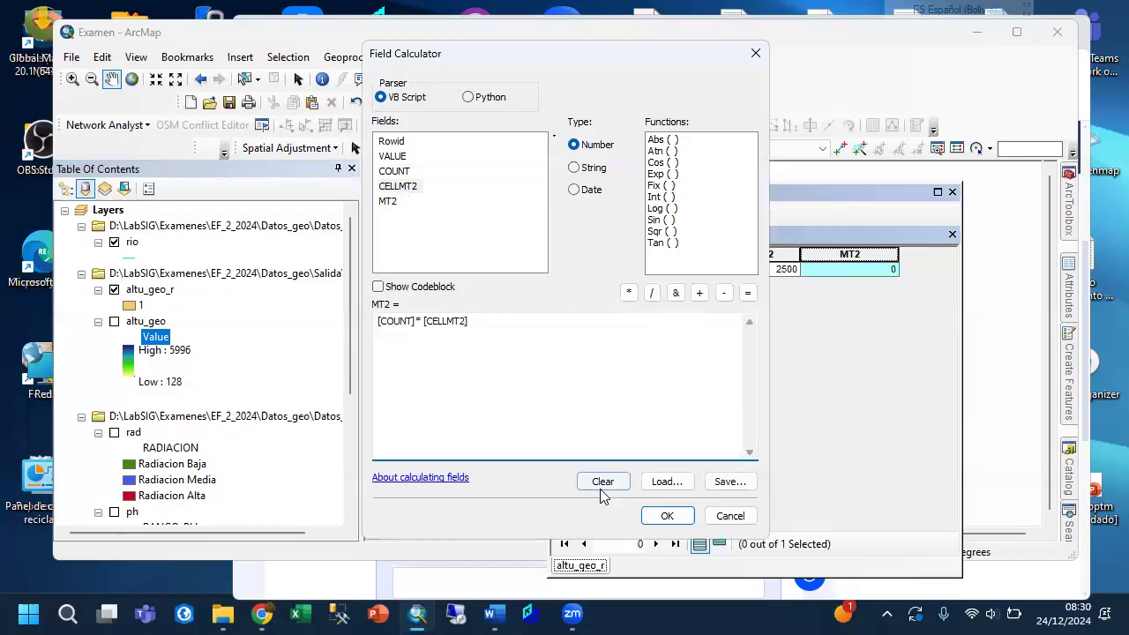
{"action": "left_click", "coordinate": [664, 517]}
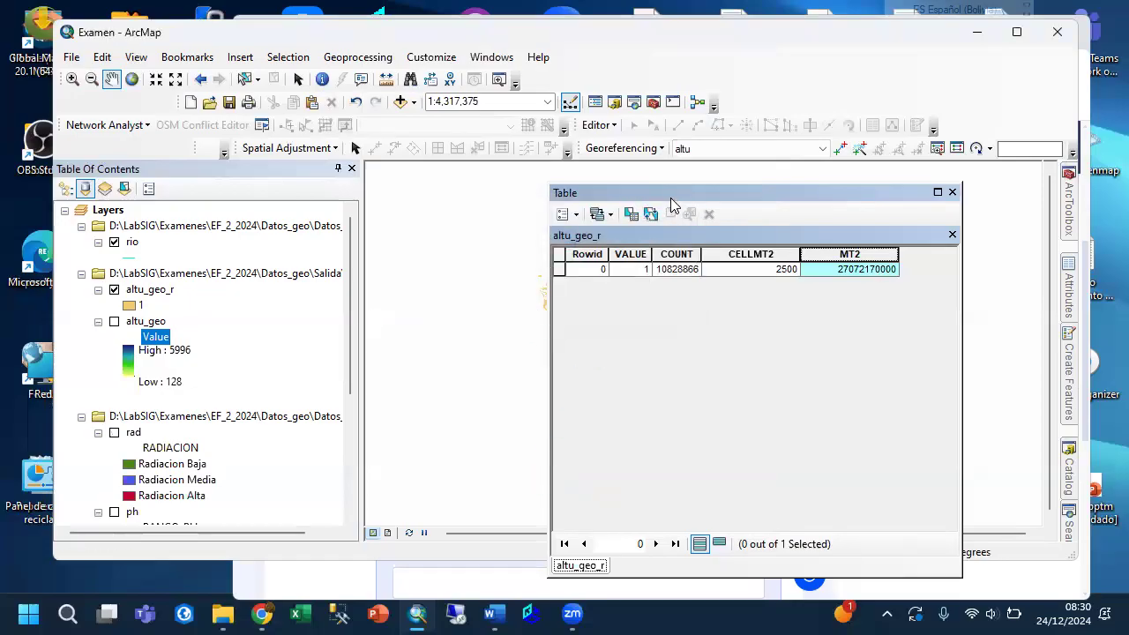
Move the table window off the map and add a Float field named HA with precision 18 and scale 2.
{"action": "left_click_drag", "start_coordinate": [661, 238], "coordinate": [599, 348]}
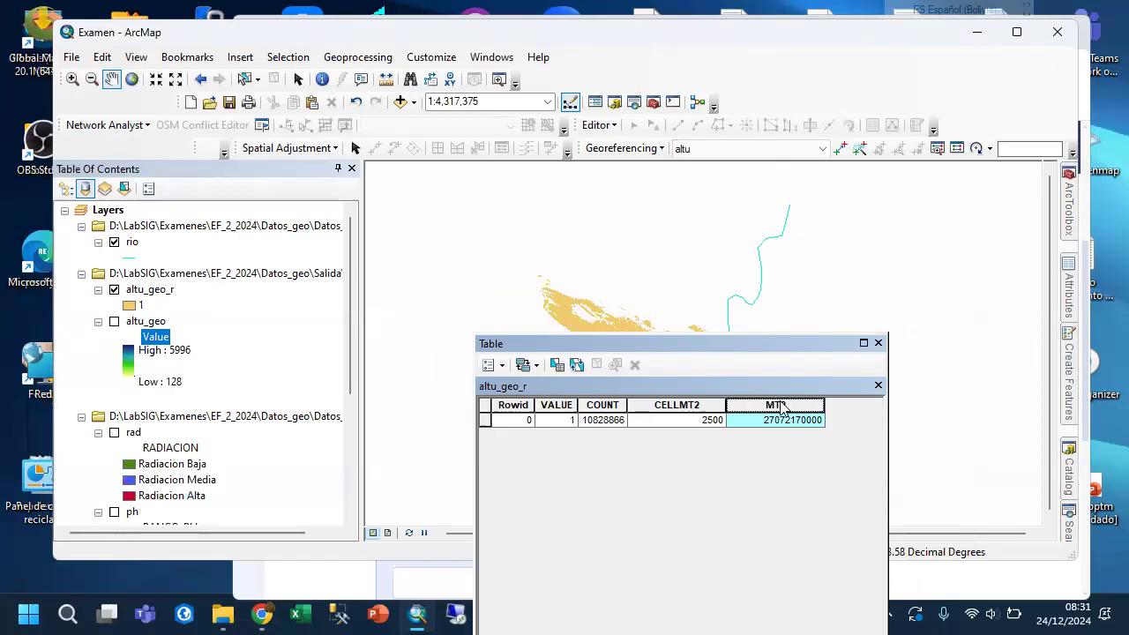
{"action": "left_click", "coordinate": [502, 365]}
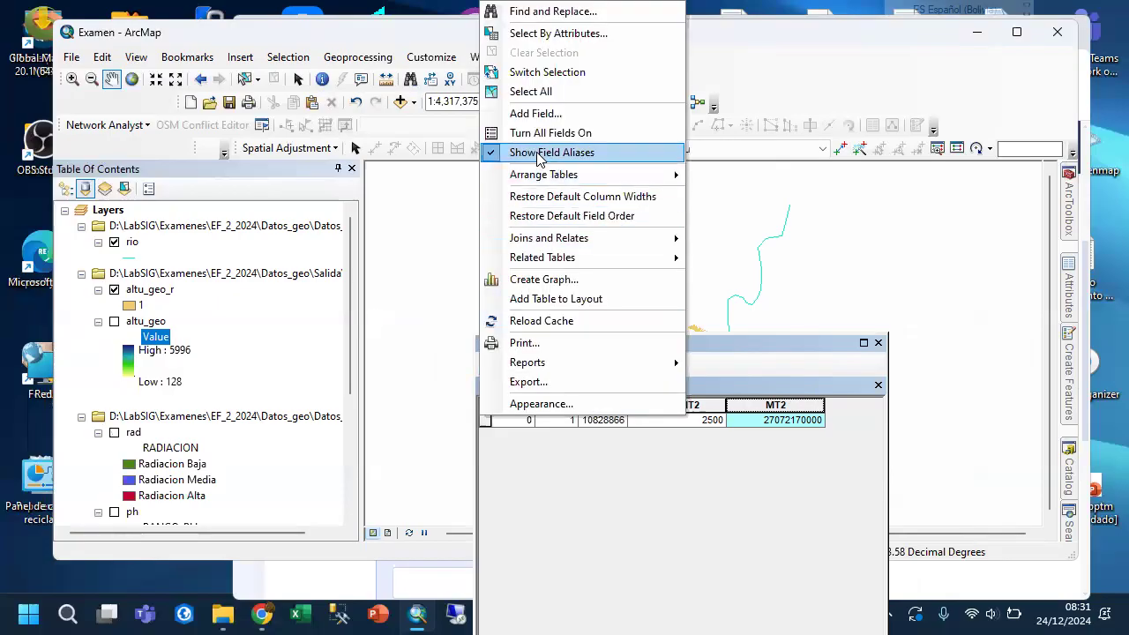
{"action": "left_click", "coordinate": [548, 120]}
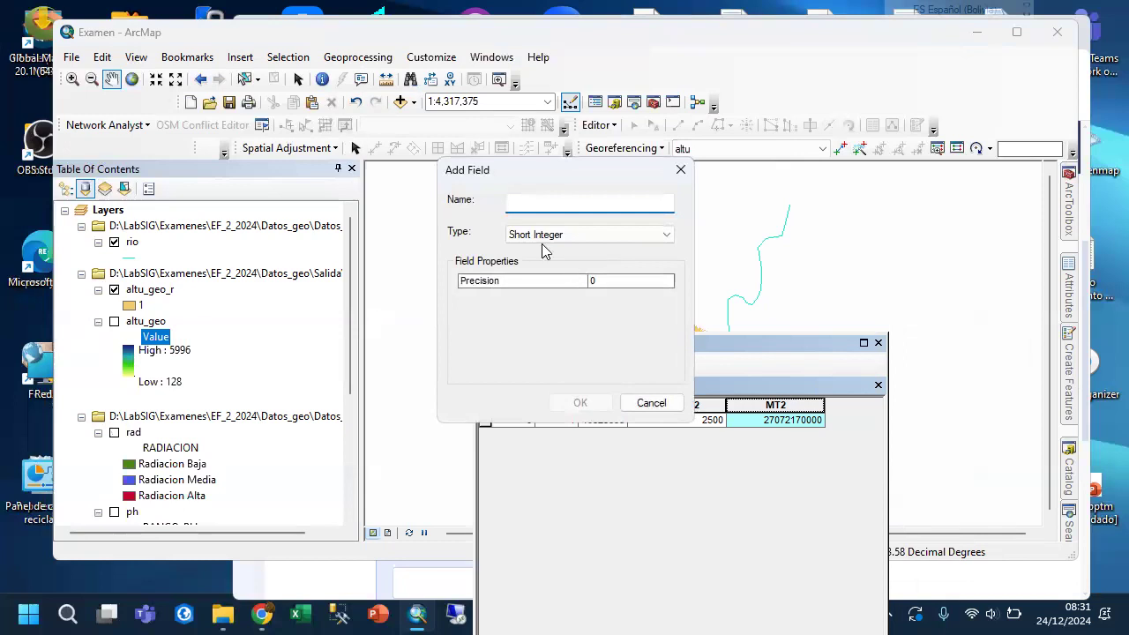
{"action": "type", "text": "HA"}
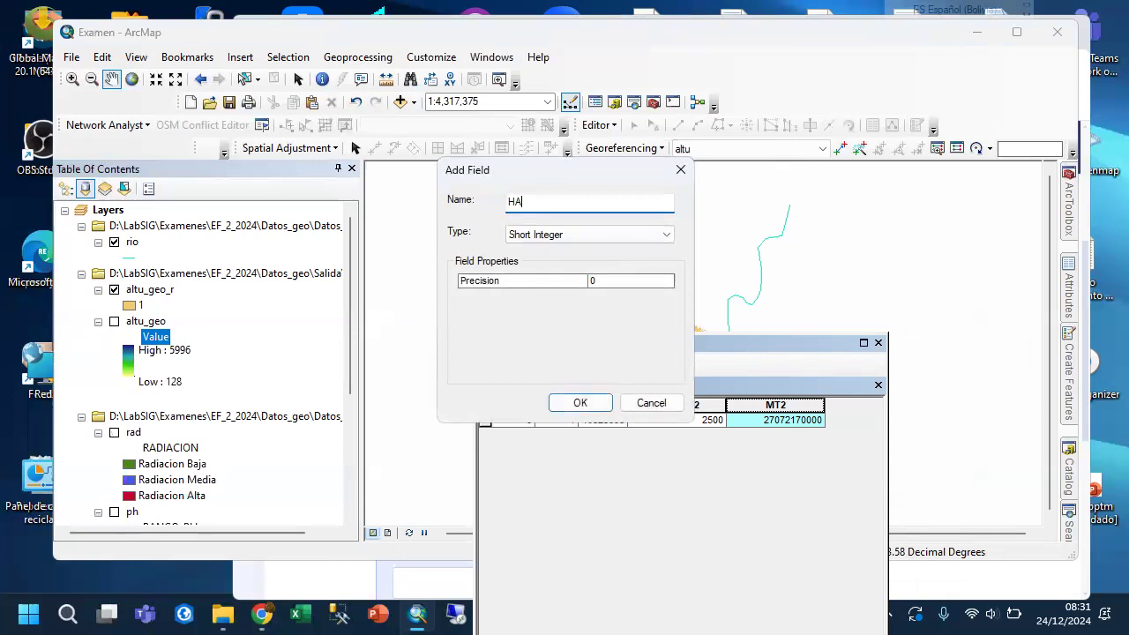
{"action": "left_click", "coordinate": [547, 237]}
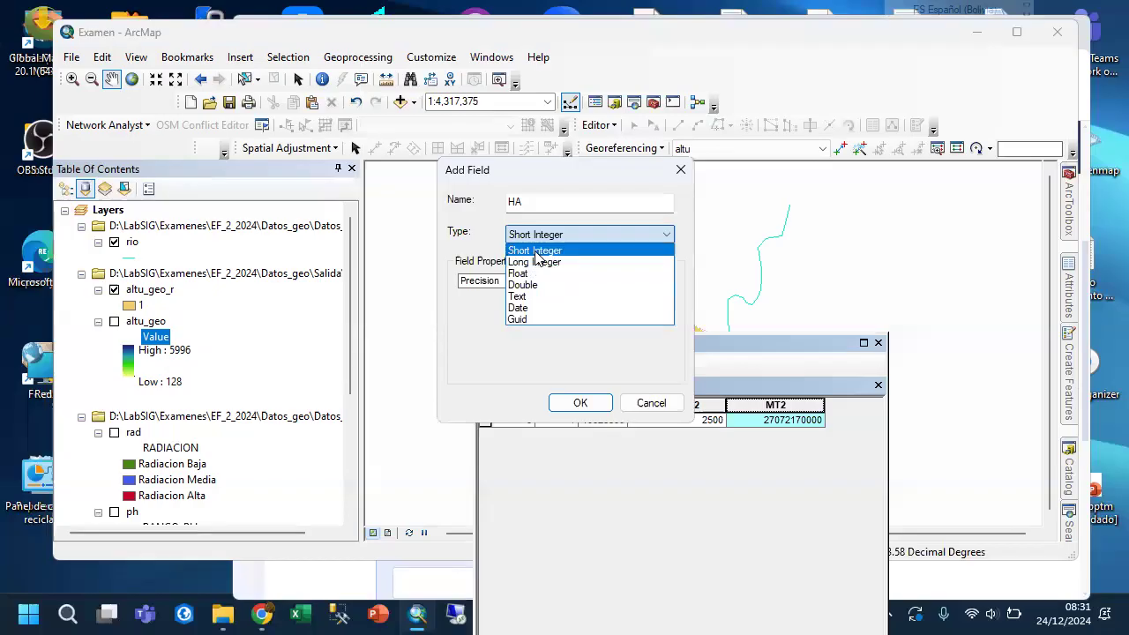
{"action": "left_click", "coordinate": [535, 274]}
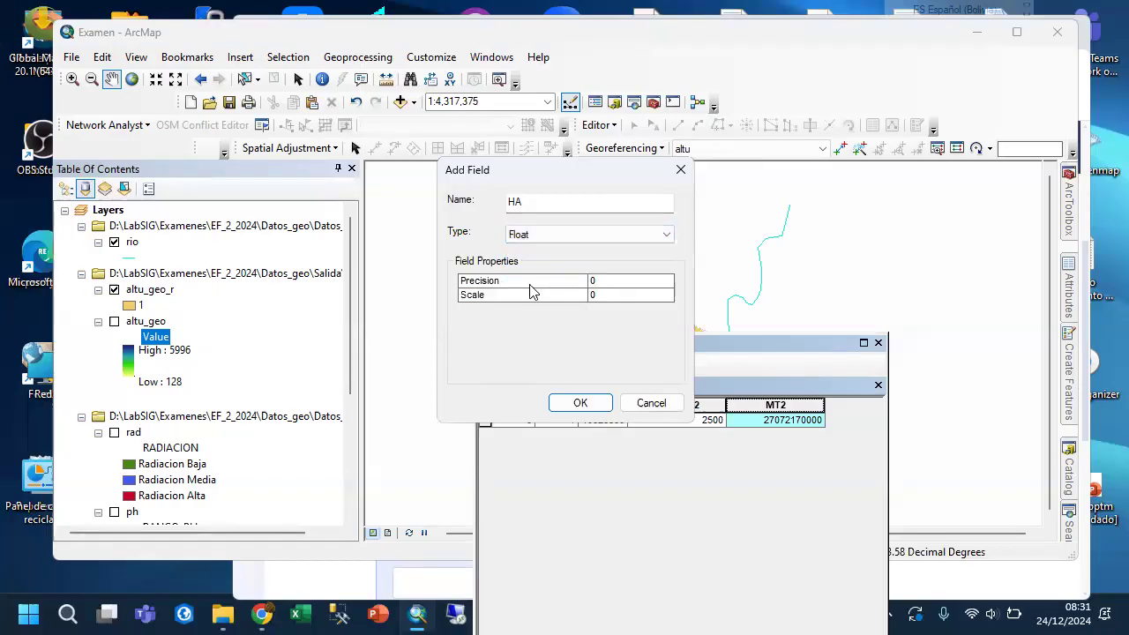
{"action": "left_click", "coordinate": [589, 281]}
{"action": "type", "text": "18"}
{"action": "left_click", "coordinate": [592, 295]}
{"action": "type", "text": "2"}
{"action": "left_click", "coordinate": [580, 402]}
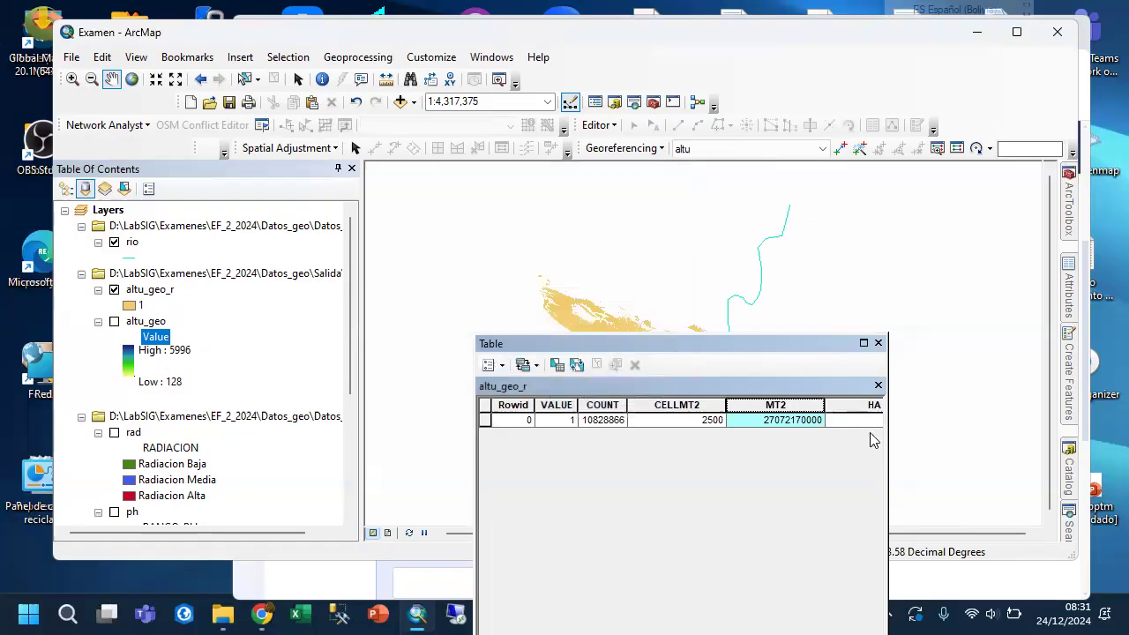
Calculate the HA field with the expression [MT2]/10000 in the Field Calculator.
{"action": "right_click", "coordinate": [853, 404]}
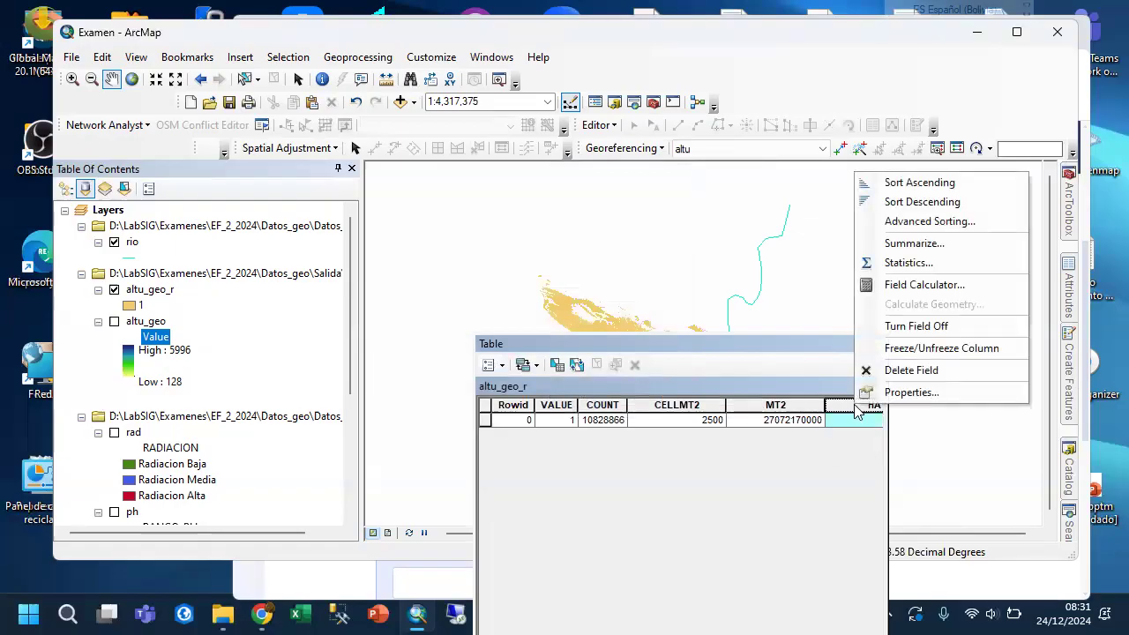
{"action": "left_click", "coordinate": [924, 285]}
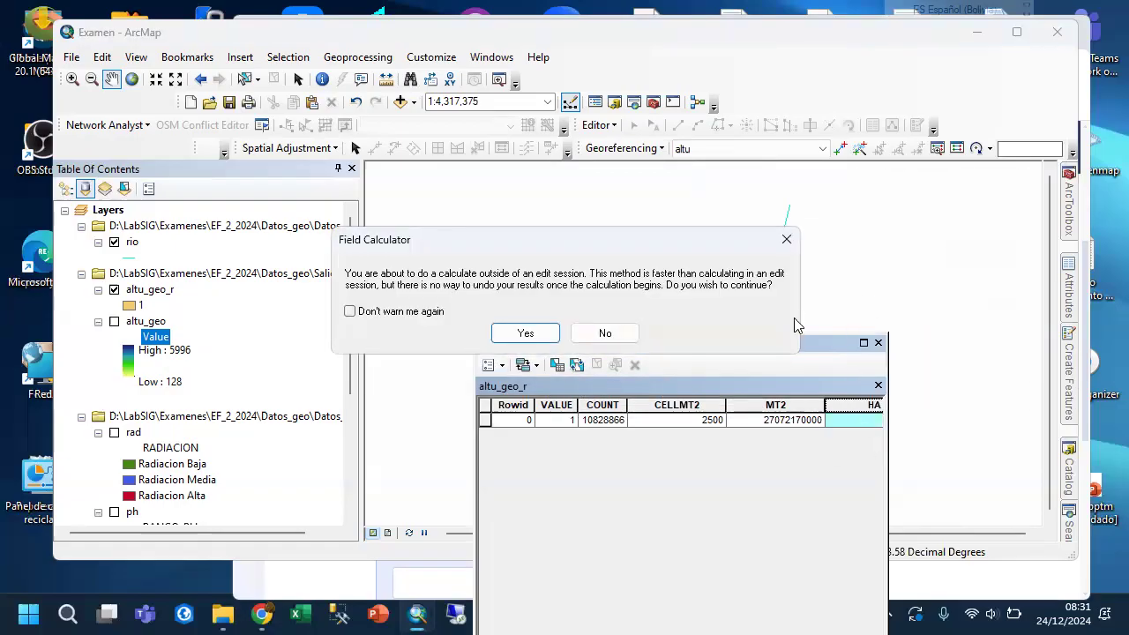
{"action": "left_click", "coordinate": [526, 333]}
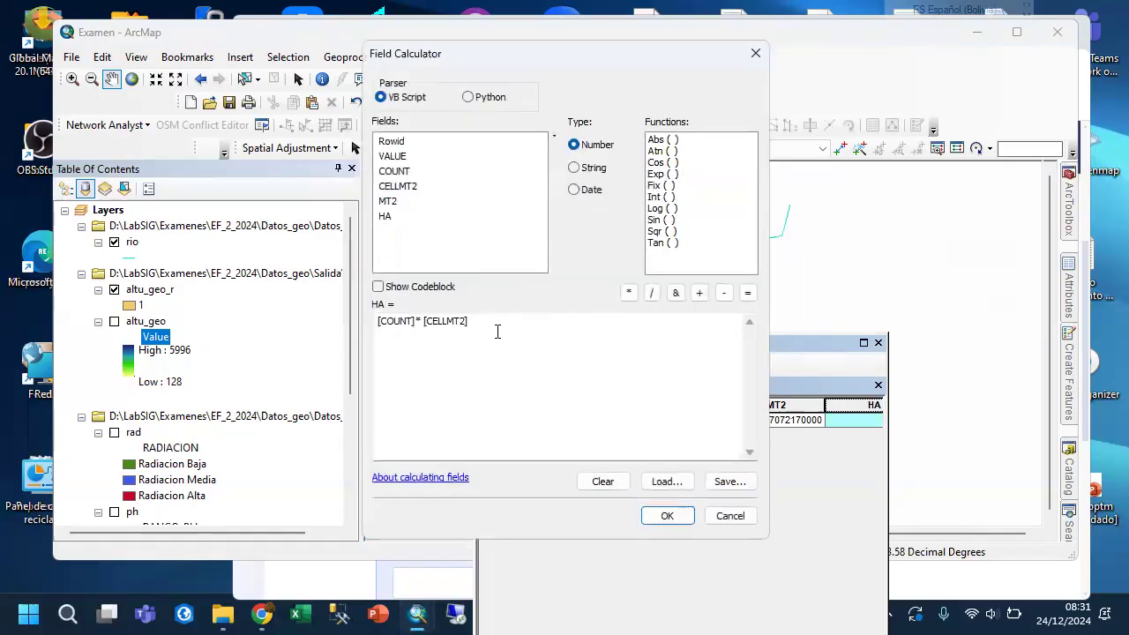
{"action": "left_click_drag", "start_coordinate": [481, 327], "coordinate": [302, 338]}
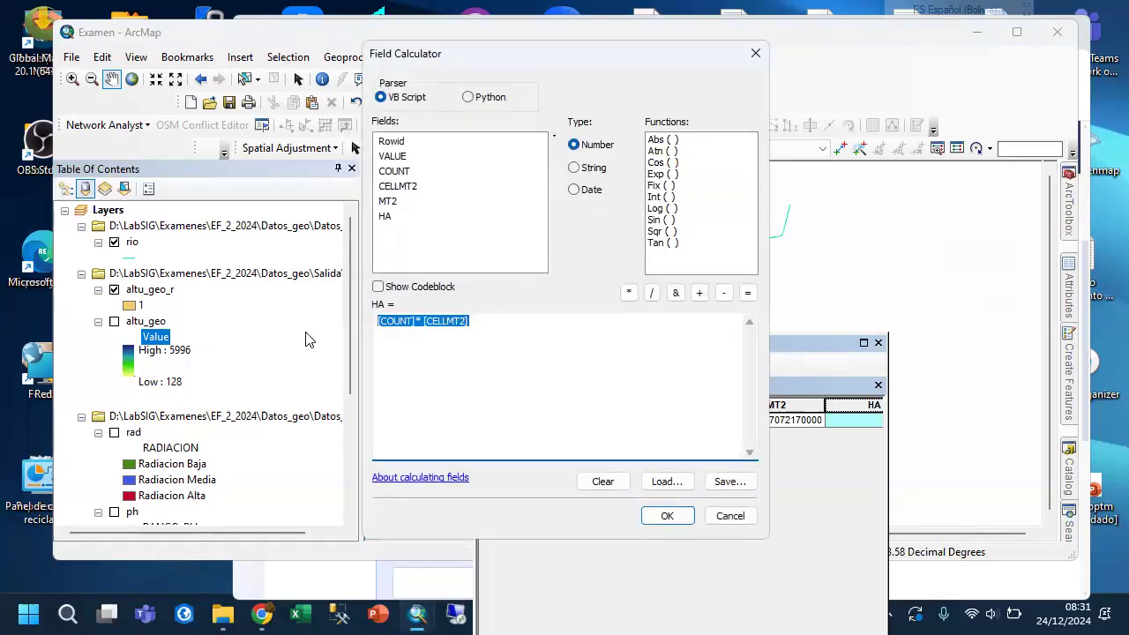
{"action": "key", "text": "BackSpace"}
{"action": "double_click", "coordinate": [388, 201]}
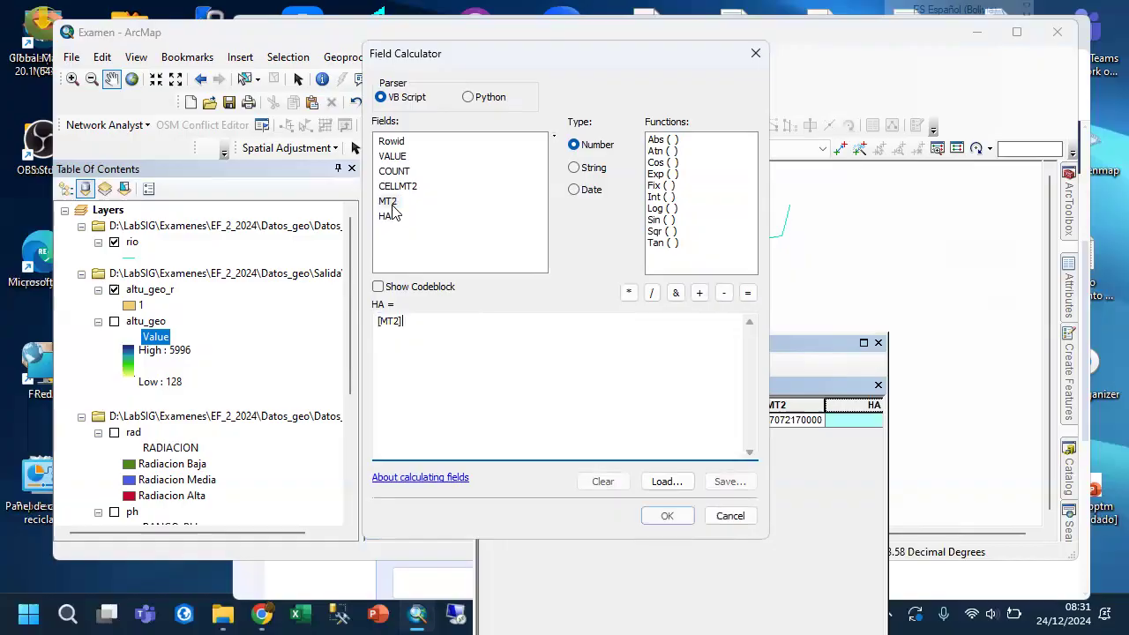
{"action": "type", "text": "/10000"}
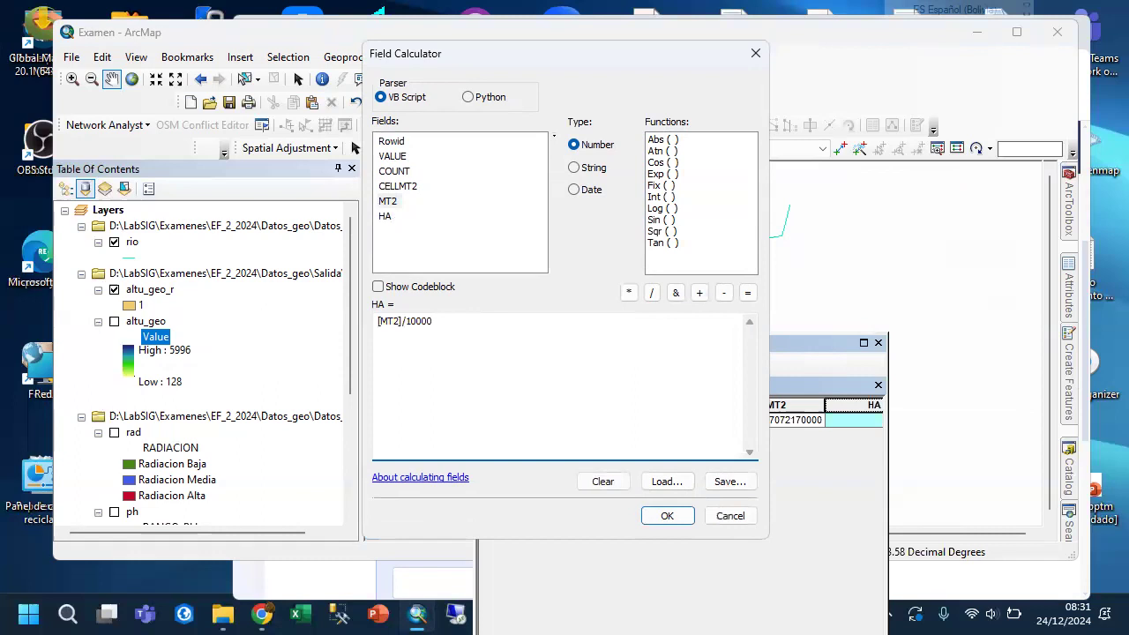
{"action": "left_click", "coordinate": [667, 516]}
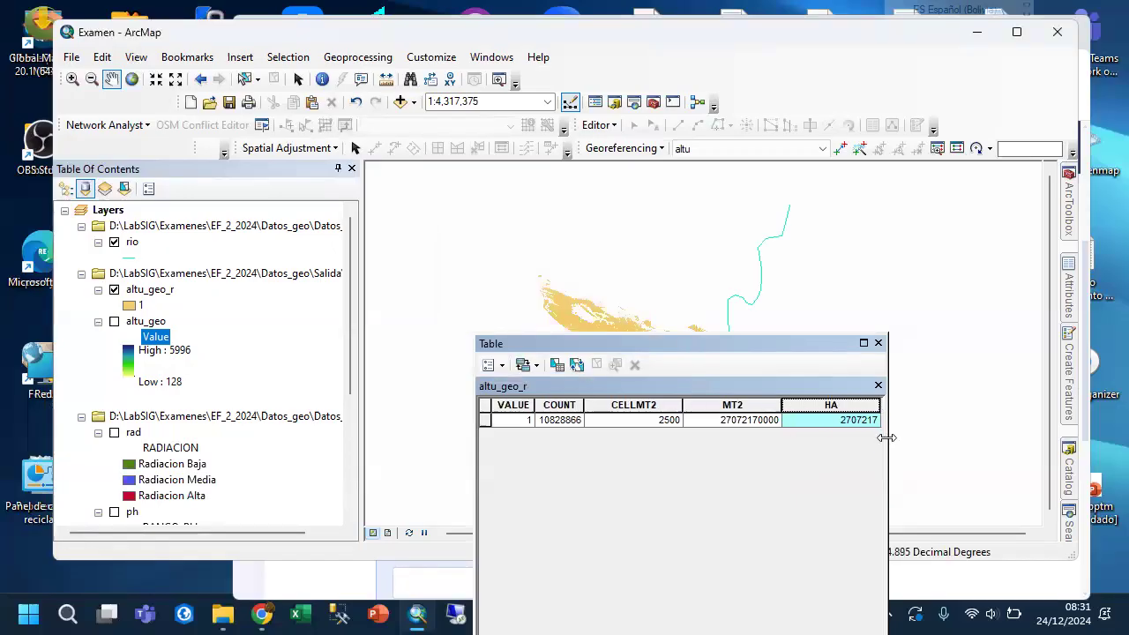
Copy the HA value from the table, switch to the exam page in Chrome and paste it as the answer for "Cantidad de hectáreas calculadas".
{"action": "left_click", "coordinate": [860, 430]}
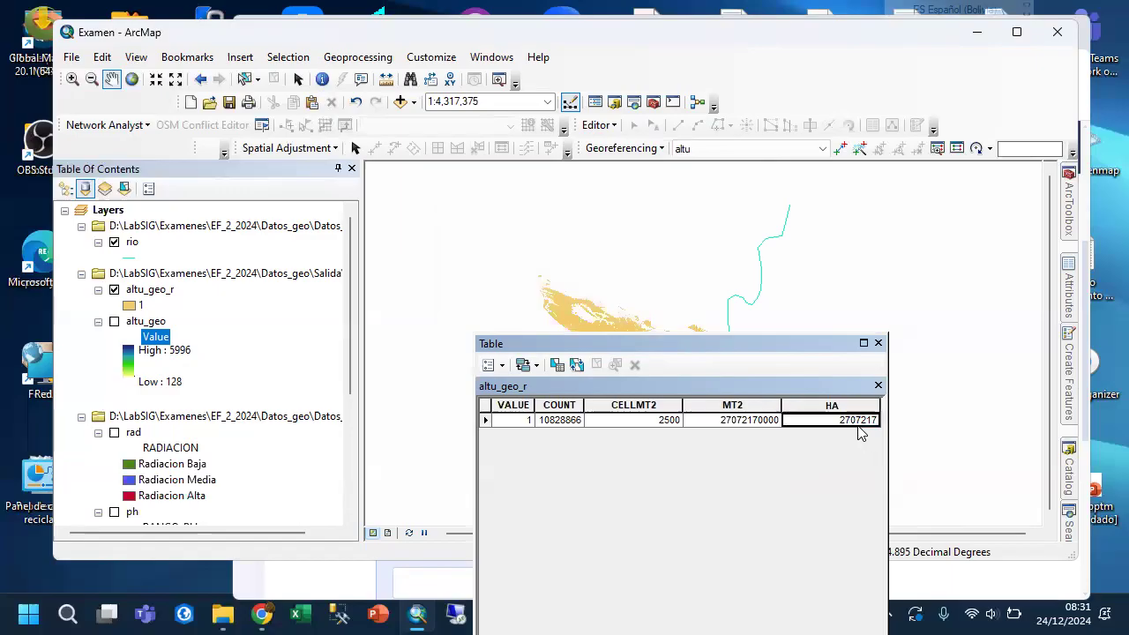
{"action": "right_click", "coordinate": [845, 427]}
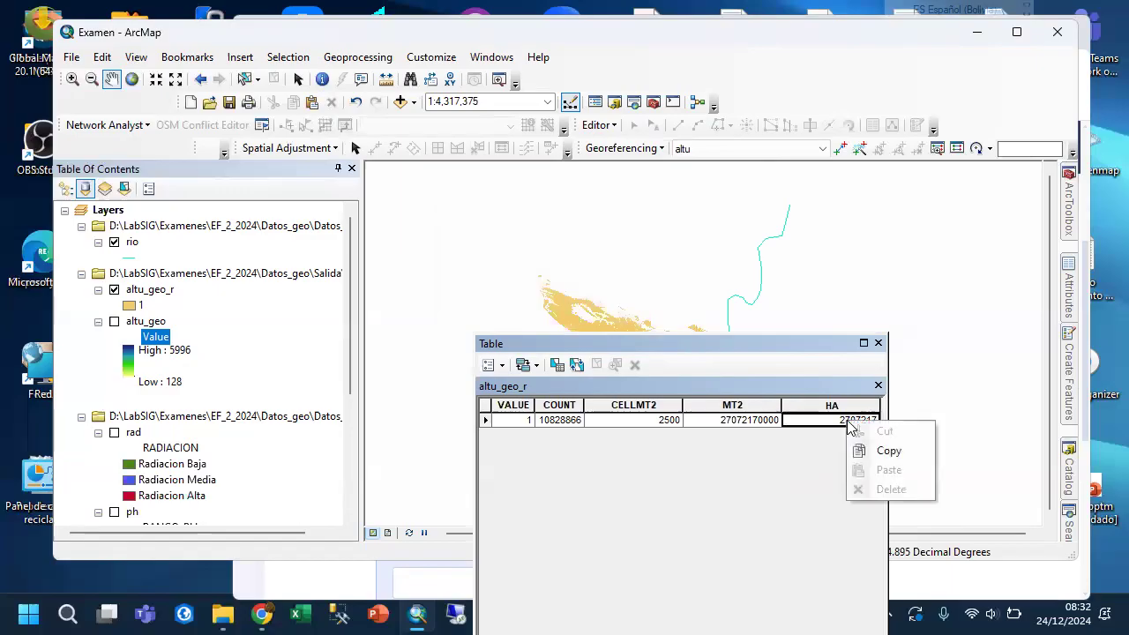
{"action": "left_click", "coordinate": [868, 453]}
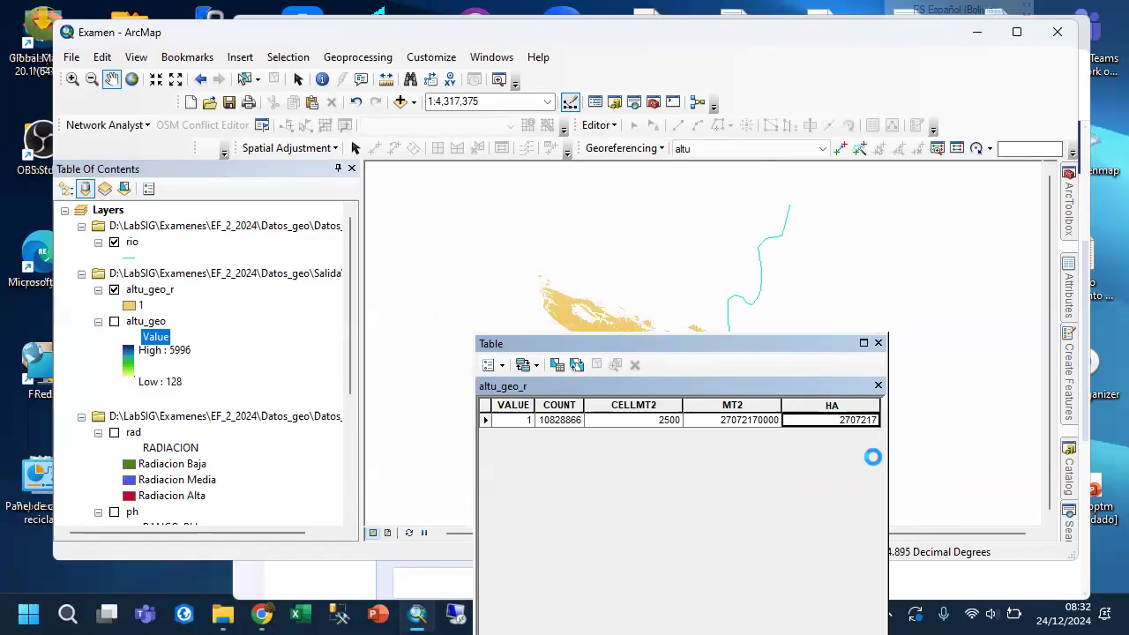
{"action": "left_click", "coordinate": [488, 603]}
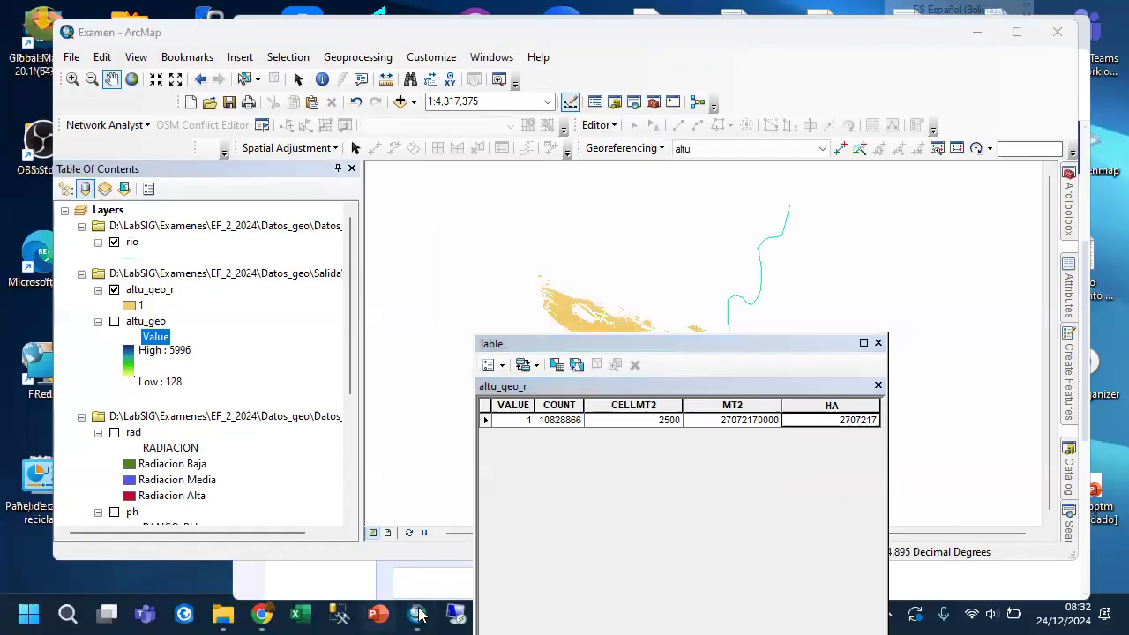
{"action": "left_click", "coordinate": [262, 615]}
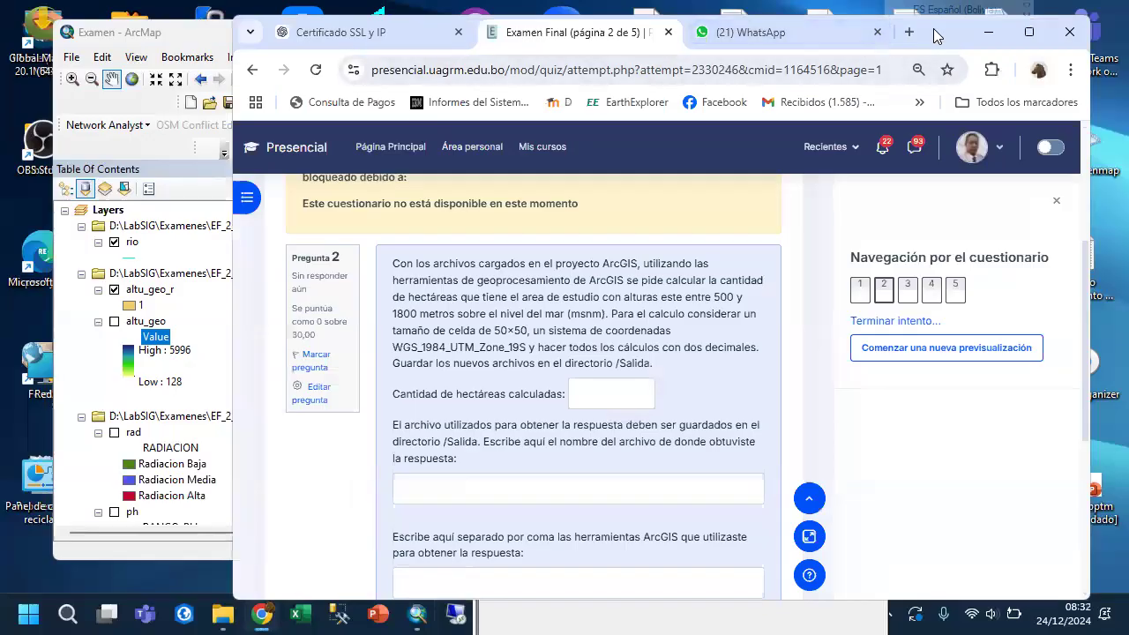
{"action": "left_click_drag", "start_coordinate": [928, 27], "coordinate": [805, 13]}
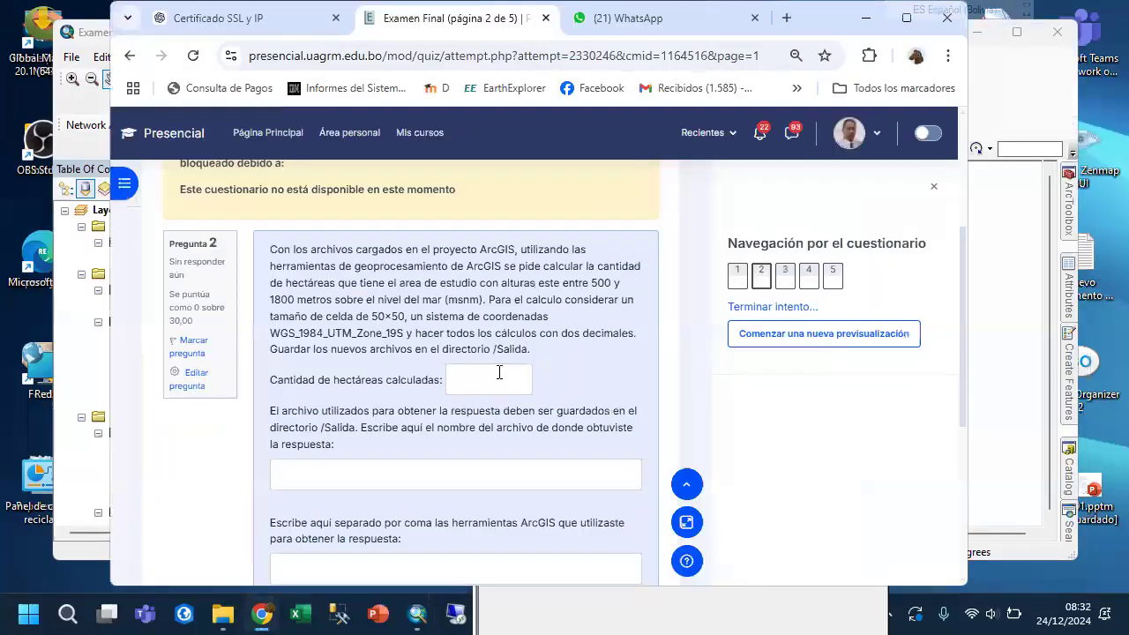
{"action": "left_click", "coordinate": [492, 378]}
{"action": "right_click", "coordinate": [492, 378]}
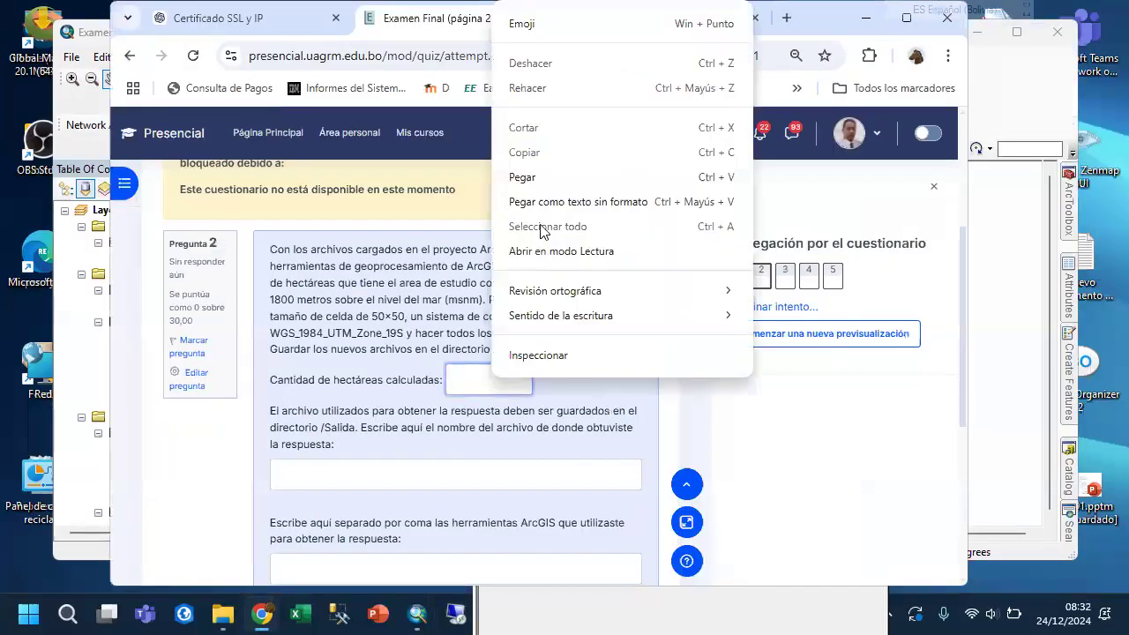
{"action": "left_click", "coordinate": [540, 178]}
Enter añtu_geo_r as the name of the file the answer was obtained from.
{"action": "left_click", "coordinate": [338, 475]}
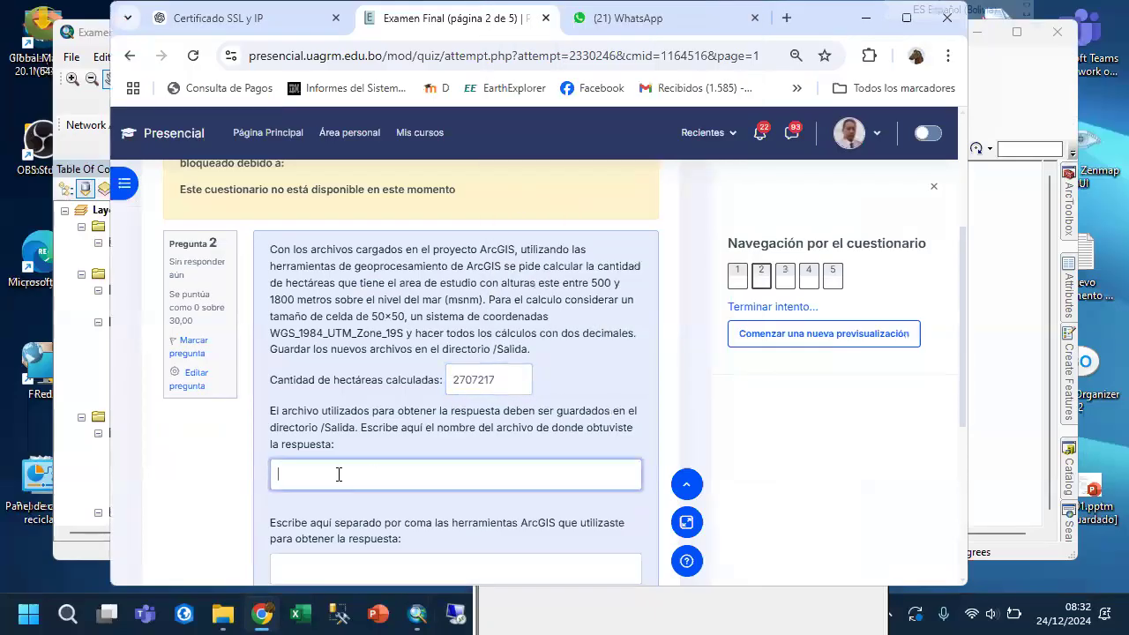
{"action": "type", "text": "añ"}
{"action": "type", "text": "tu"}
{"action": "type", "text": "_geo"}
{"action": "type", "text": "_c"}
{"action": "left_click", "coordinate": [314, 560]}
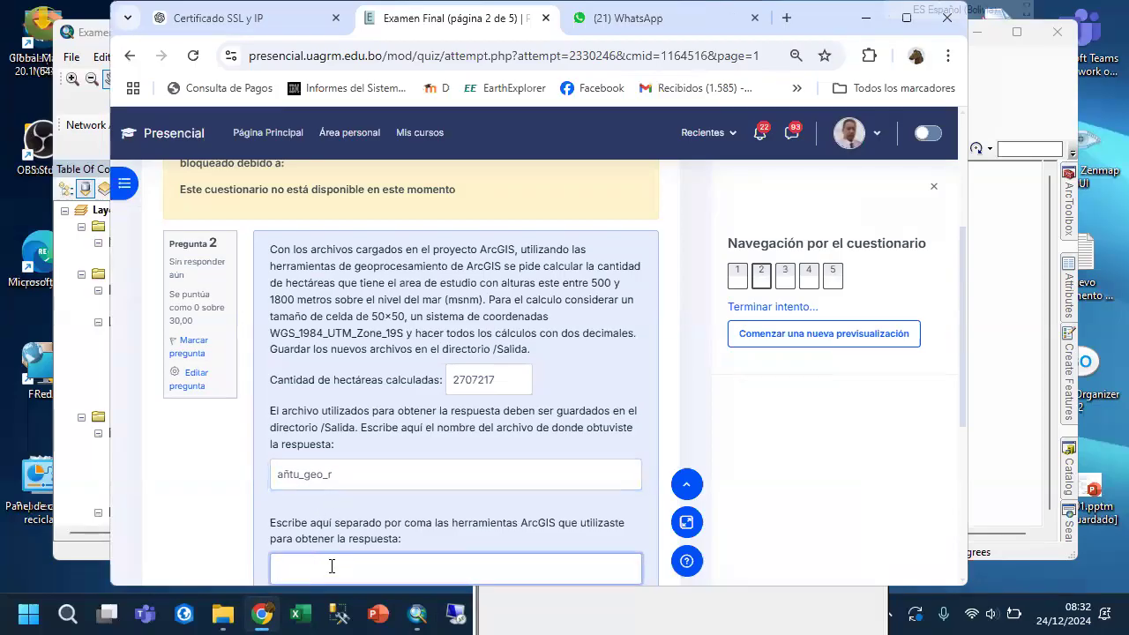
Enter "Project Raster, Reclassify" as the ArcGIS tools used to obtain the question 2 answer.
{"action": "type", "text": "Project Raster, Reclassify"}
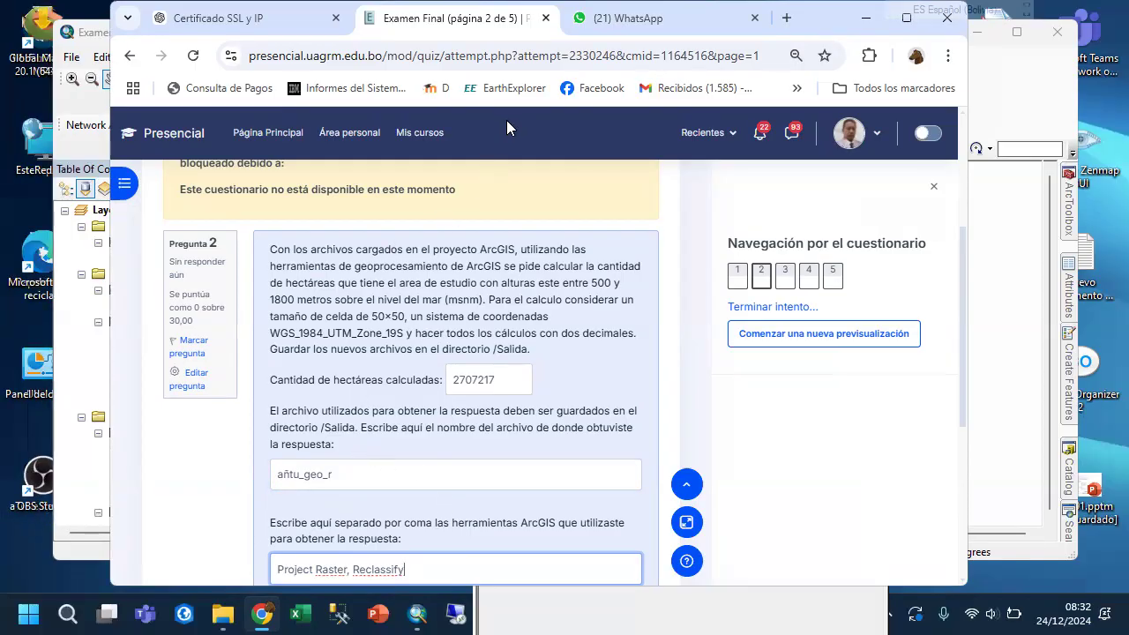
Go to the next exam page and read question 3 about the river's area of influence.
{"action": "scroll", "coordinate": [575, 353], "scroll_direction": "down", "scroll_amount": 2}
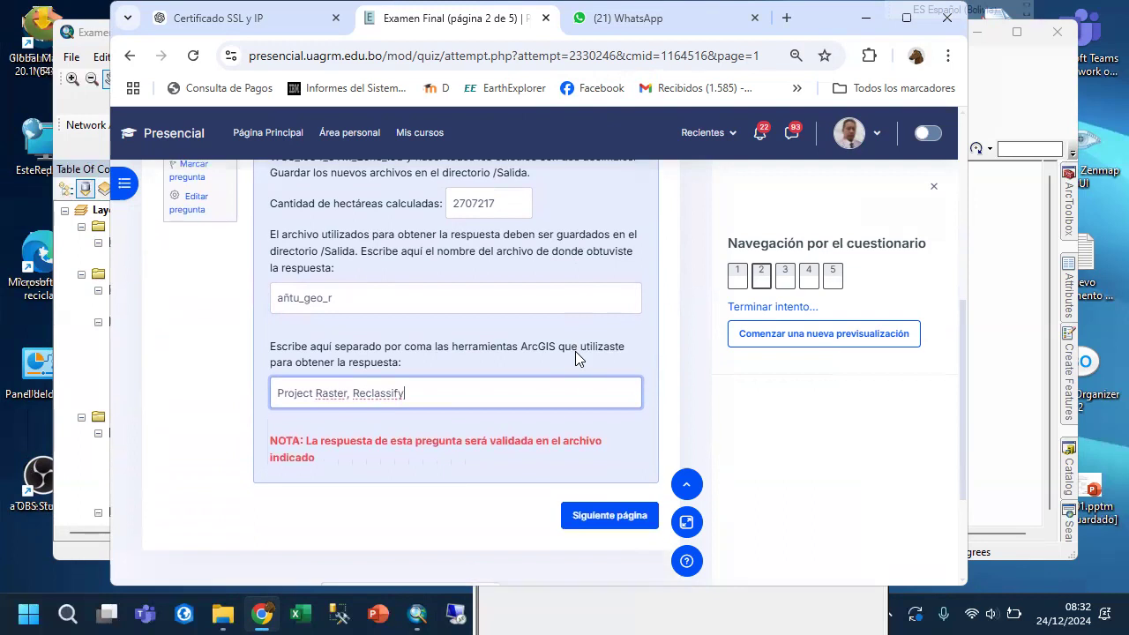
{"action": "left_click", "coordinate": [611, 521]}
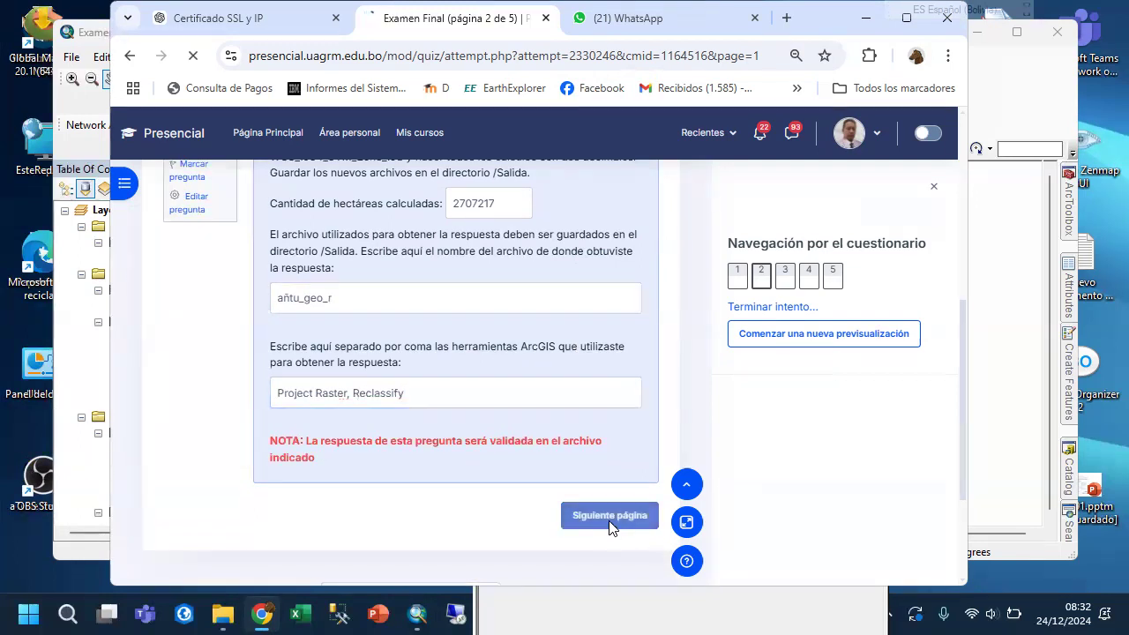
{"action": "scroll", "coordinate": [494, 495], "scroll_direction": "down", "scroll_amount": 1}
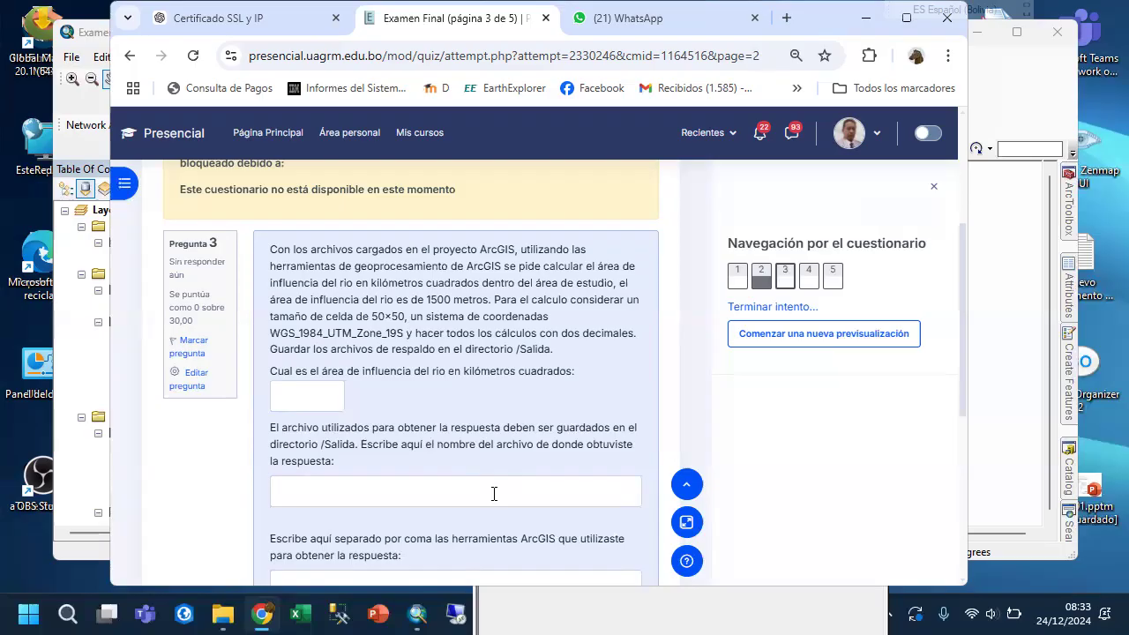
Switch to ArcMap, close the altu_geo_r attribute table and turn off the altu_geo_r and rio layers.
{"action": "left_click", "coordinate": [417, 613]}
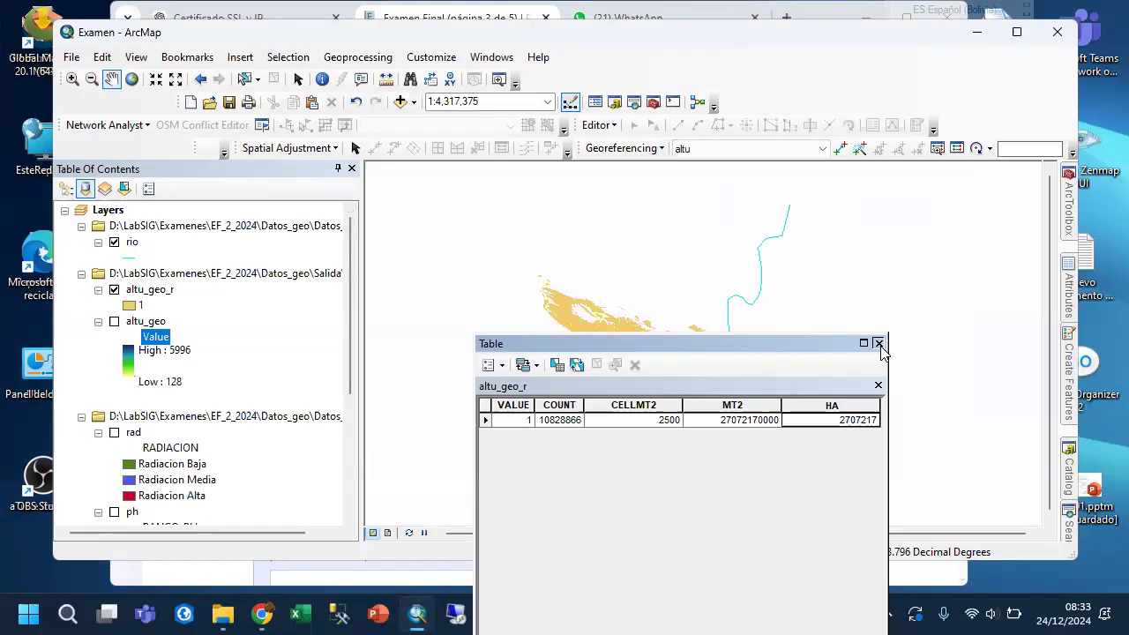
{"action": "left_click", "coordinate": [878, 343]}
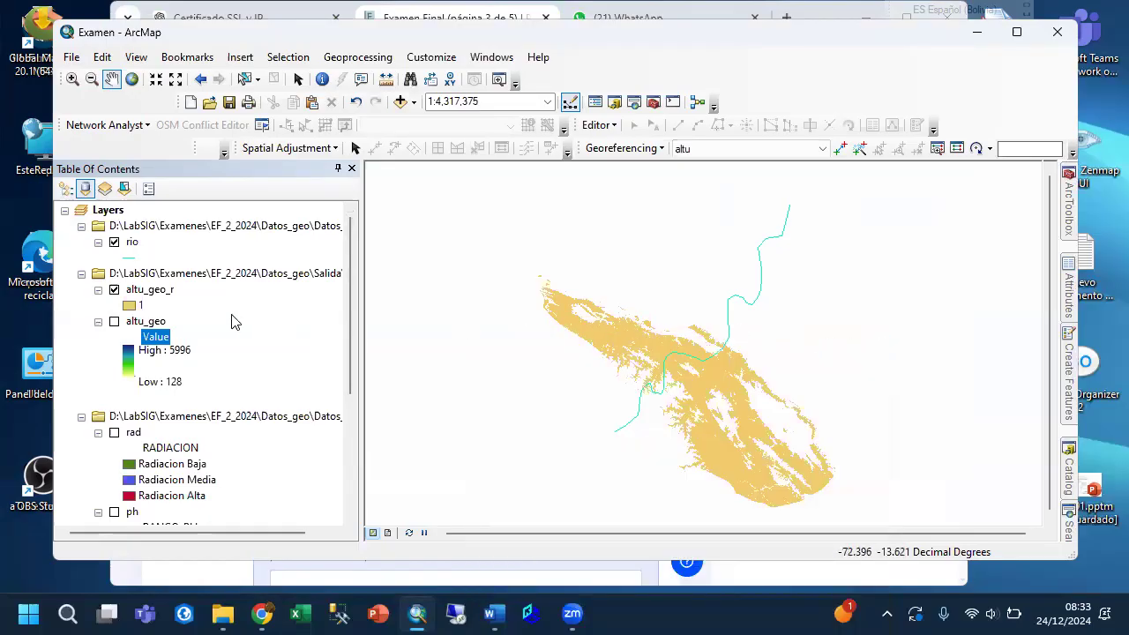
{"action": "left_click", "coordinate": [114, 289]}
{"action": "left_click", "coordinate": [114, 241]}
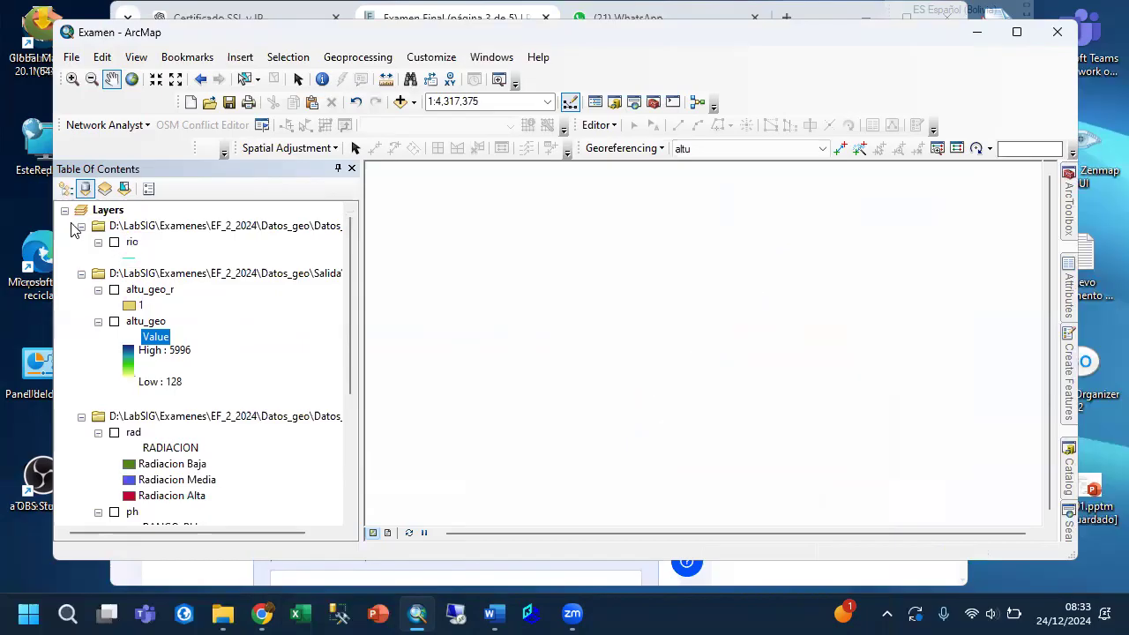
Collapse the three source folder groups in the table of contents and widen it to fit the full paths.
{"action": "left_click", "coordinate": [79, 226]}
{"action": "left_click", "coordinate": [81, 241]}
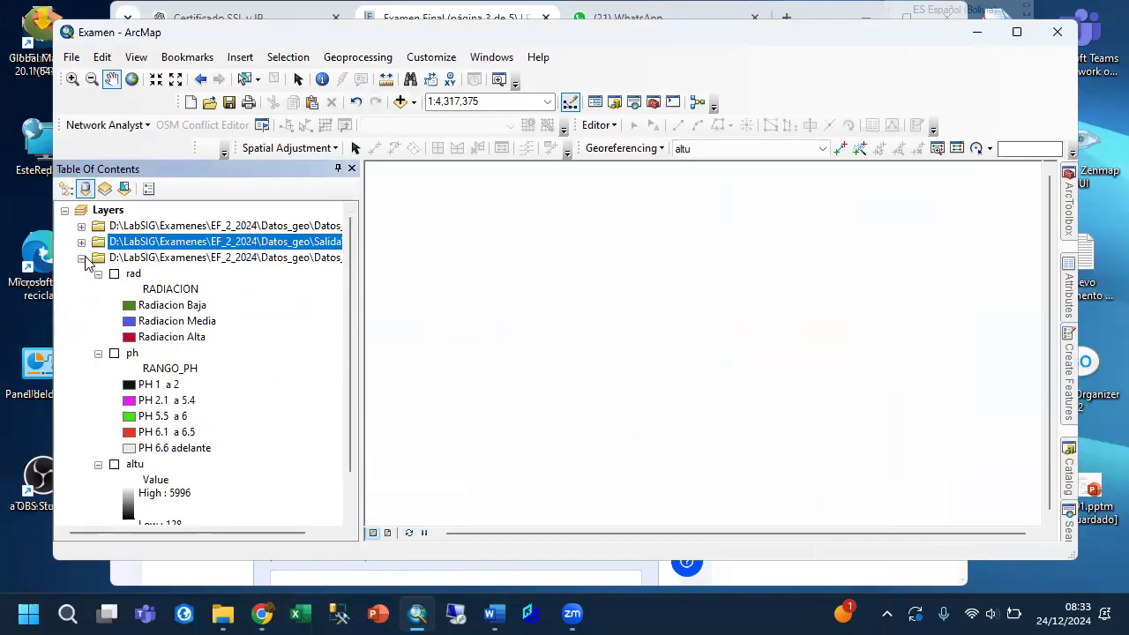
{"action": "left_click", "coordinate": [81, 257]}
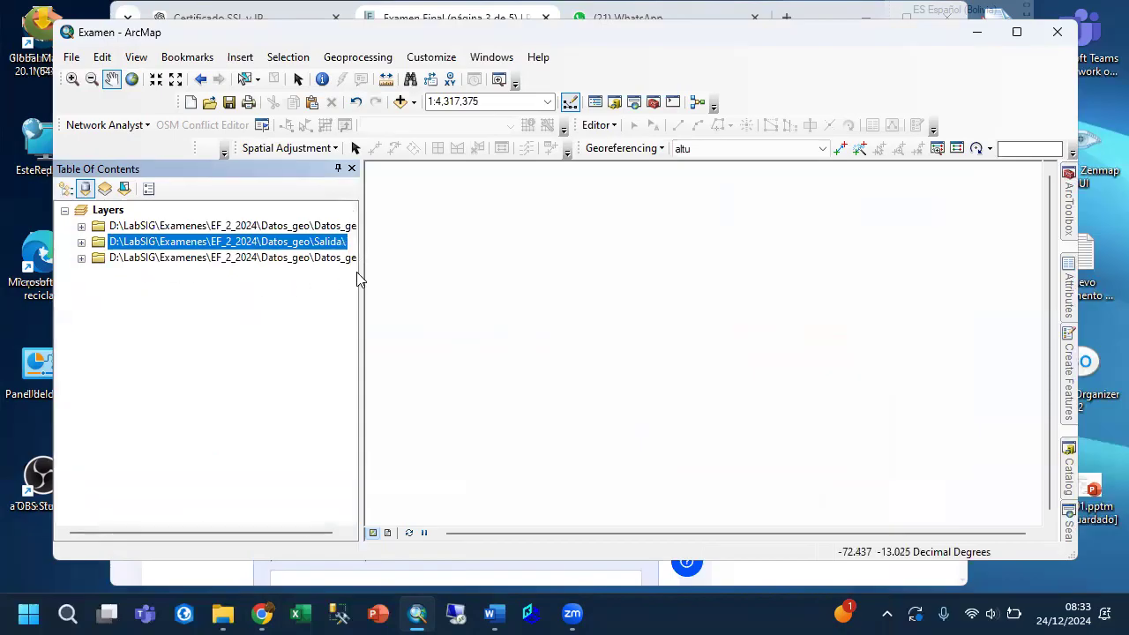
{"action": "left_click_drag", "start_coordinate": [363, 269], "coordinate": [401, 270]}
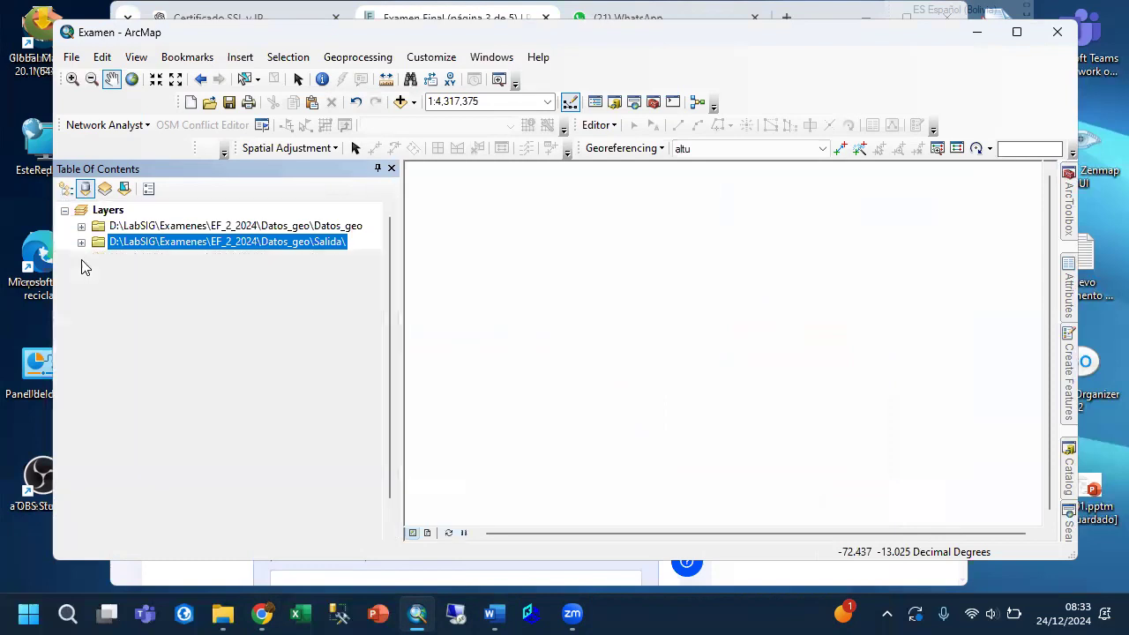
Expand the last Datos_geo group and look through its rad, ph and altu layers.
{"action": "left_click", "coordinate": [81, 259]}
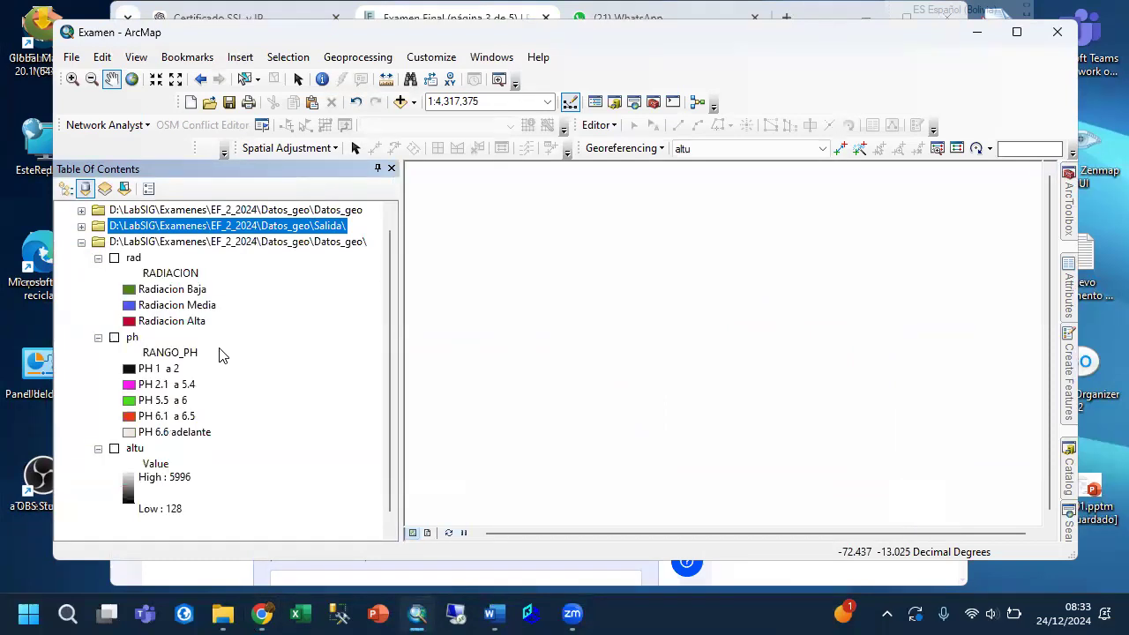
{"action": "scroll", "coordinate": [221, 355], "scroll_direction": "down", "scroll_amount": 1}
{"action": "scroll", "coordinate": [220, 355], "scroll_direction": "up", "scroll_amount": 1}
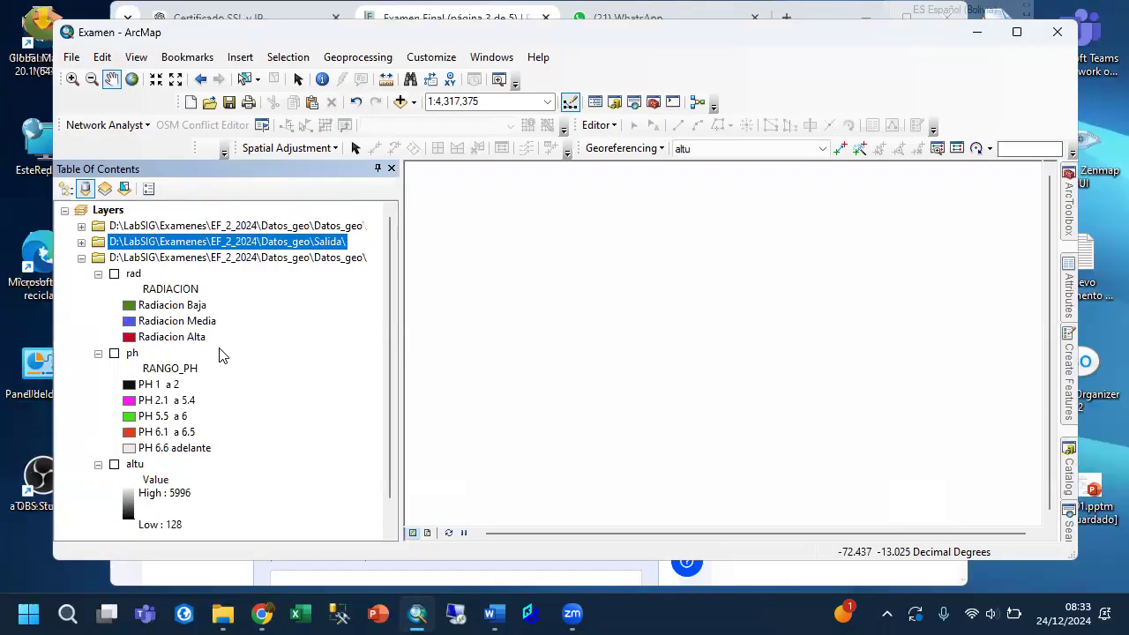
{"action": "left_click", "coordinate": [81, 259]}
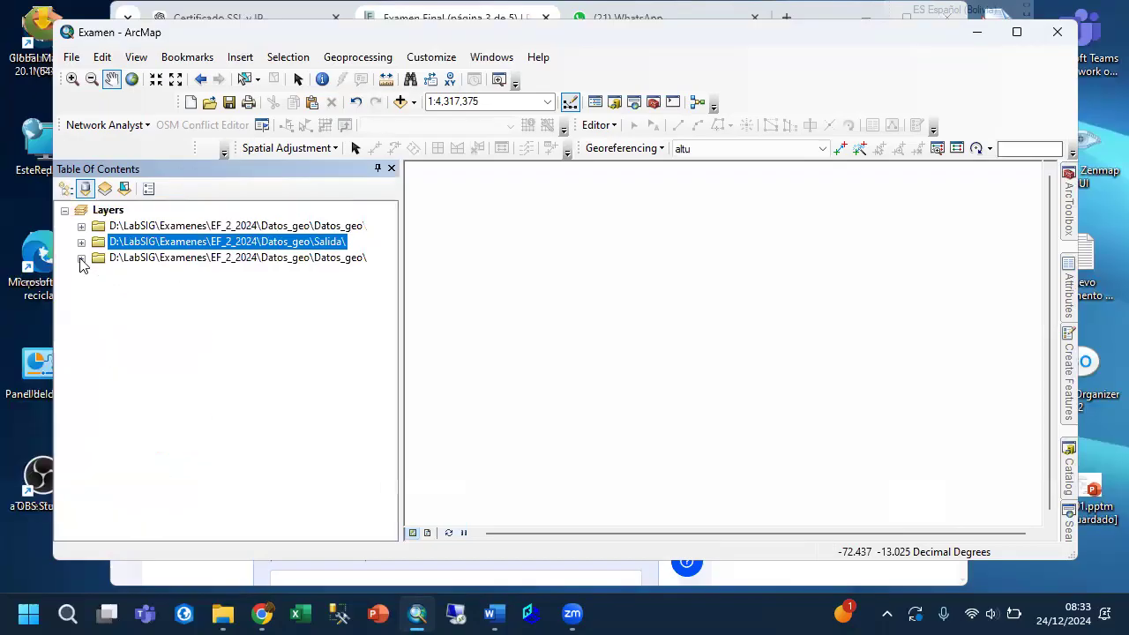
{"action": "left_click", "coordinate": [81, 259]}
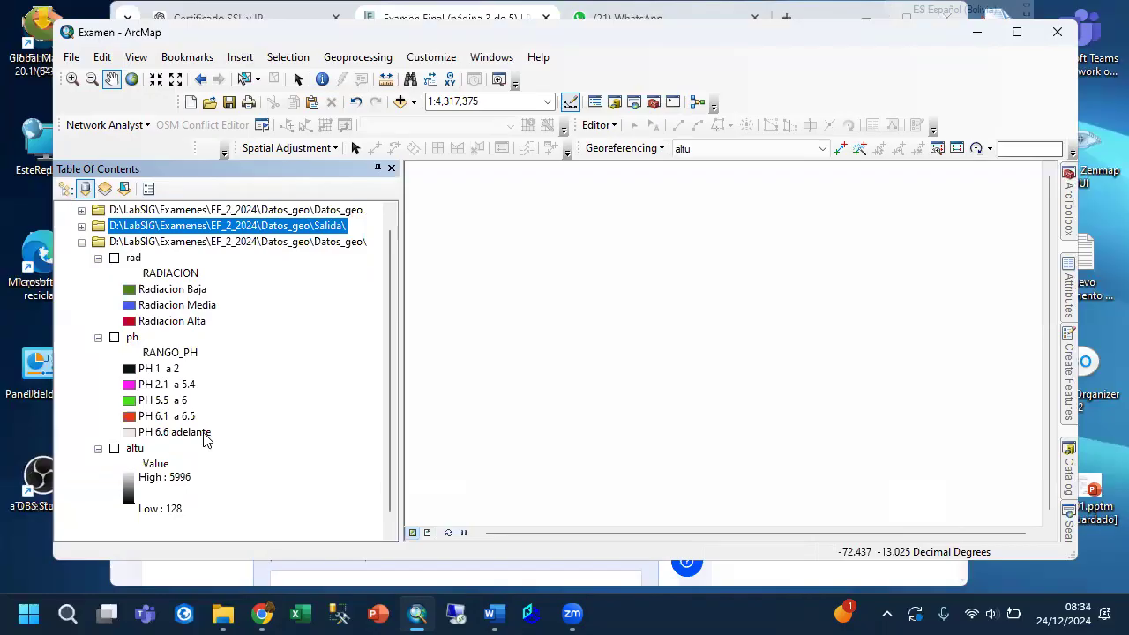
{"action": "scroll", "coordinate": [205, 439], "scroll_direction": "down", "scroll_amount": 1}
{"action": "scroll", "coordinate": [205, 438], "scroll_direction": "up", "scroll_amount": 1}
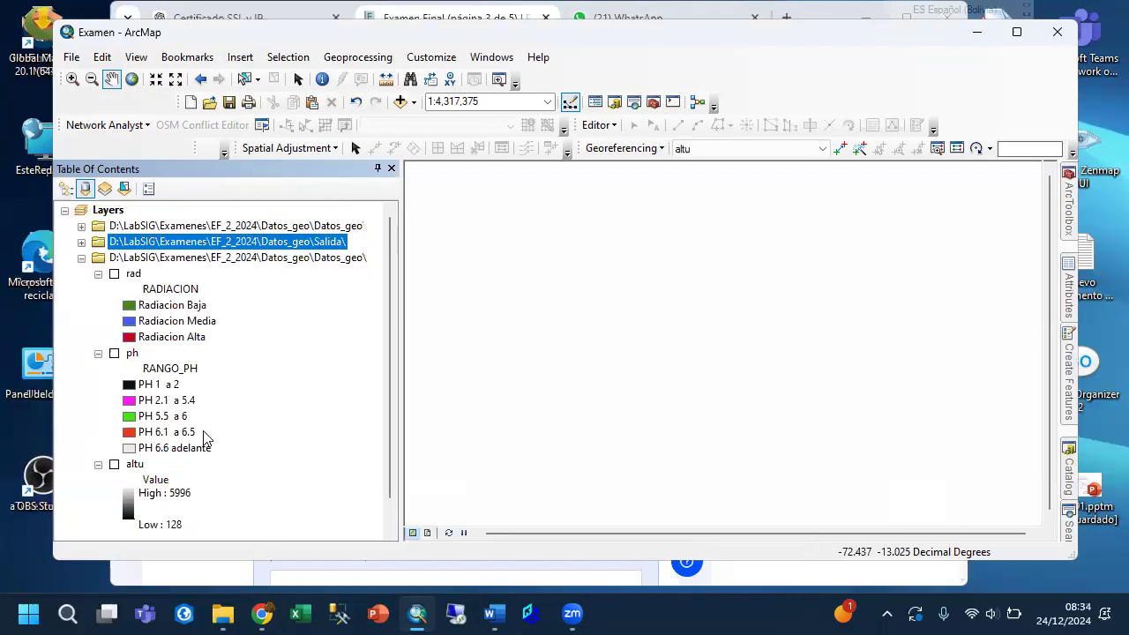
Expand the first Datos_geo group, turn on its rio layer and briefly toggle the altu raster on and off.
{"action": "left_click", "coordinate": [81, 226]}
{"action": "left_click", "coordinate": [113, 242]}
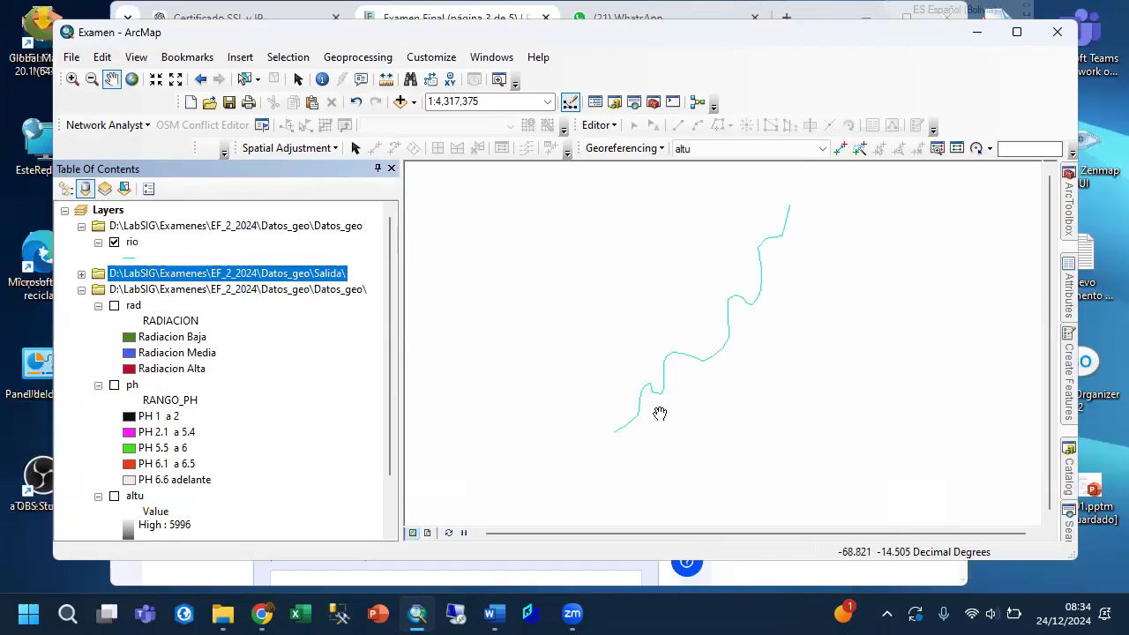
{"action": "left_click", "coordinate": [114, 496]}
{"action": "left_click", "coordinate": [113, 497]}
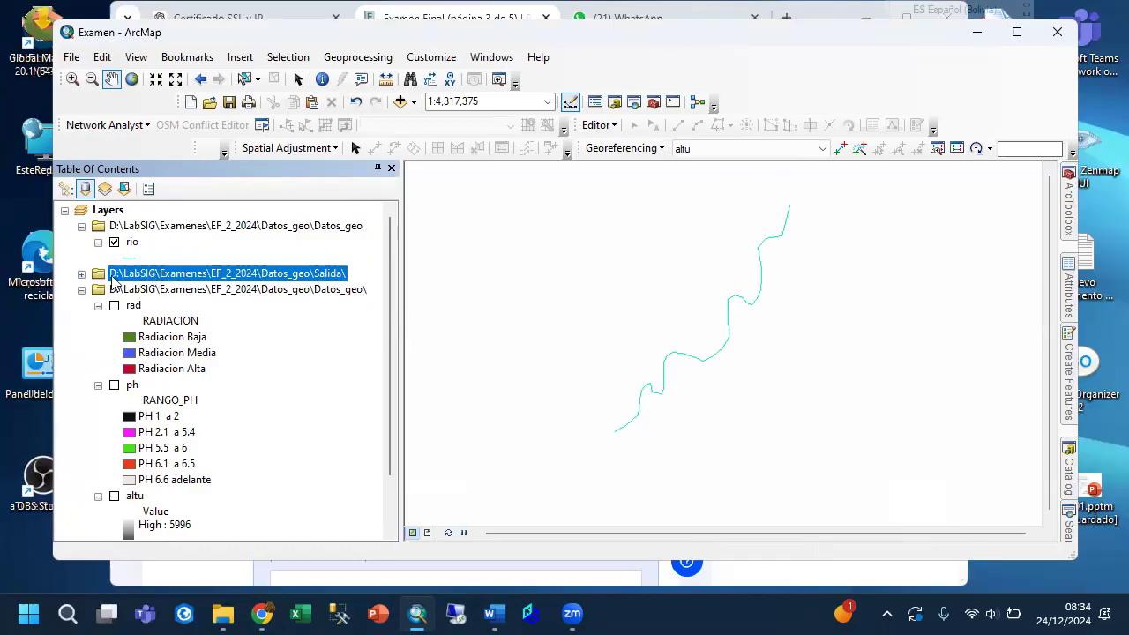
Expand the Salida group, preview the altu_geo raster beneath the river, and display the rad layer instead.
{"action": "left_click", "coordinate": [82, 274]}
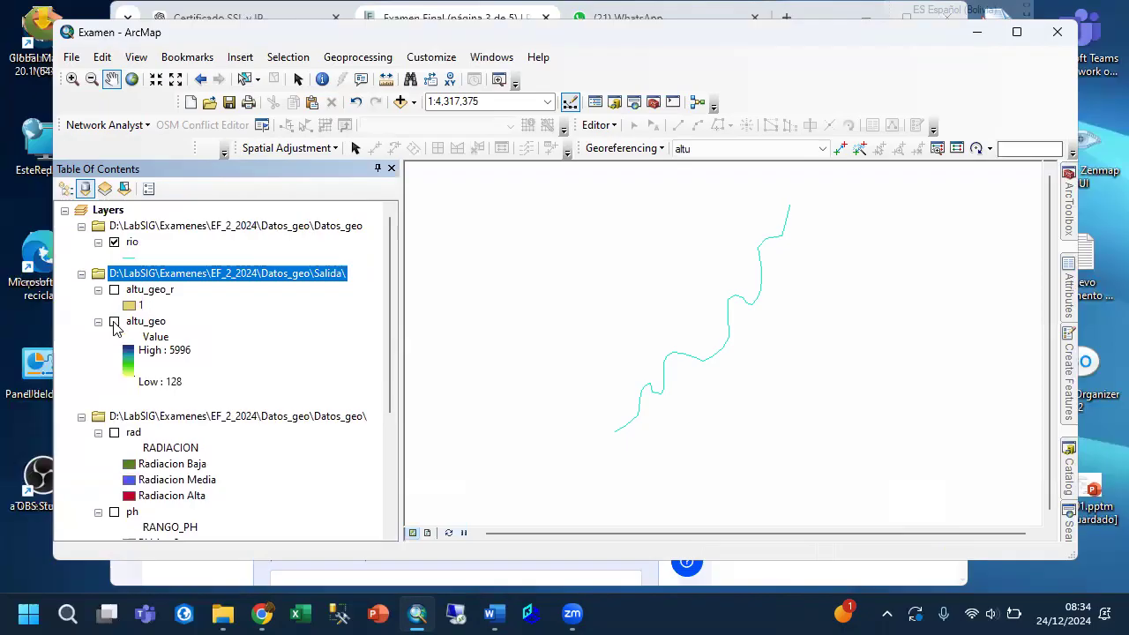
{"action": "left_click", "coordinate": [114, 323]}
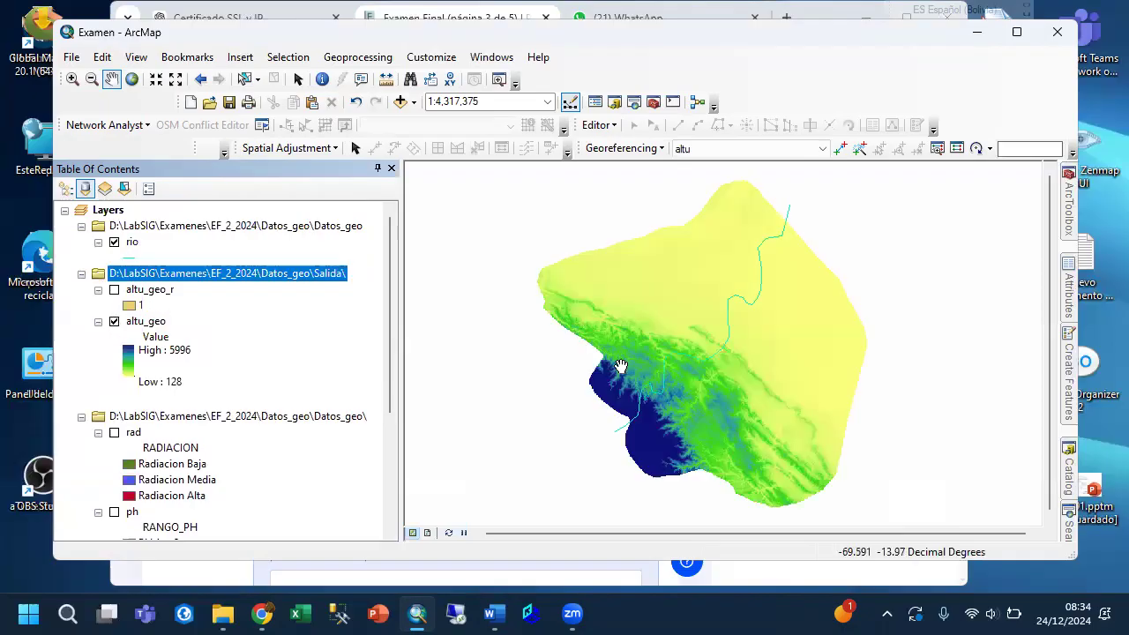
{"action": "left_click", "coordinate": [114, 321]}
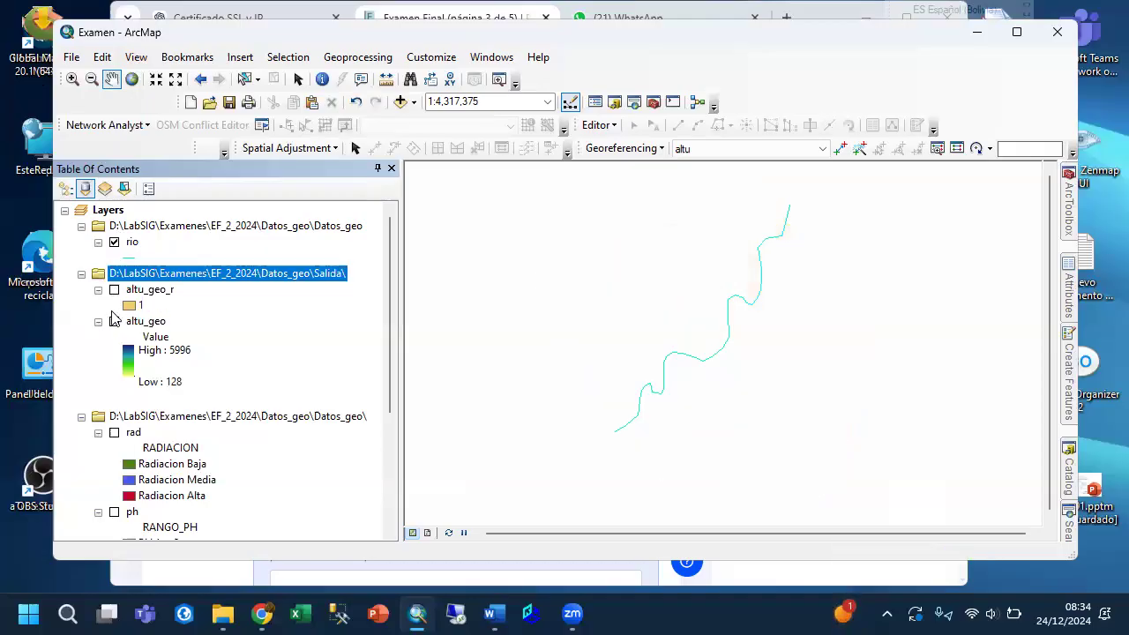
{"action": "scroll", "coordinate": [116, 328], "scroll_direction": "down", "scroll_amount": 2}
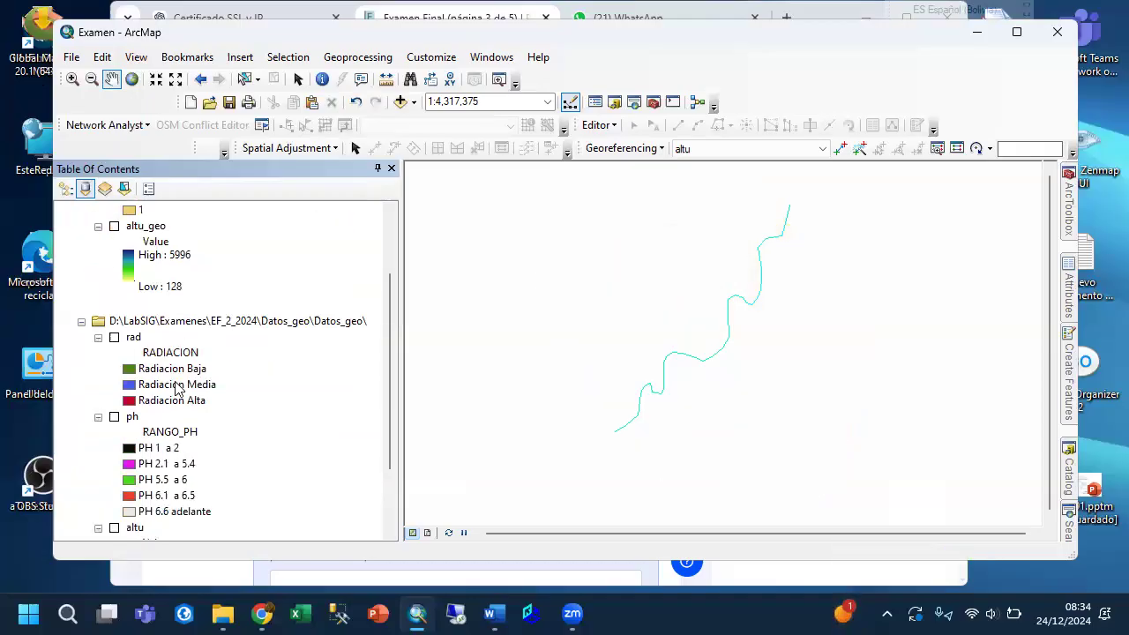
{"action": "left_click", "coordinate": [114, 338]}
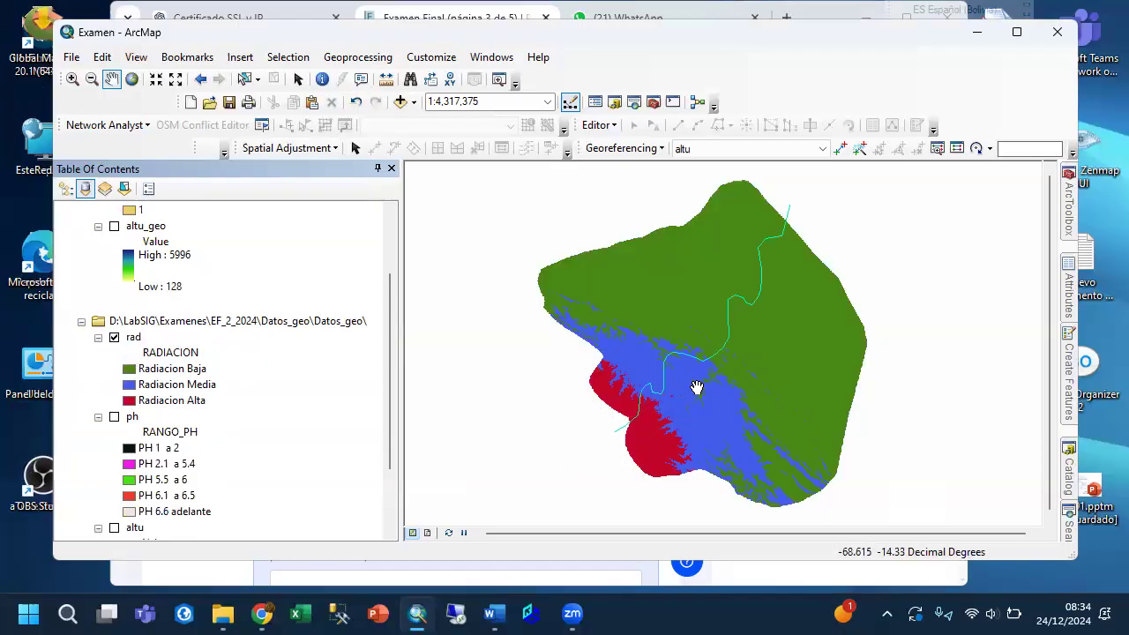
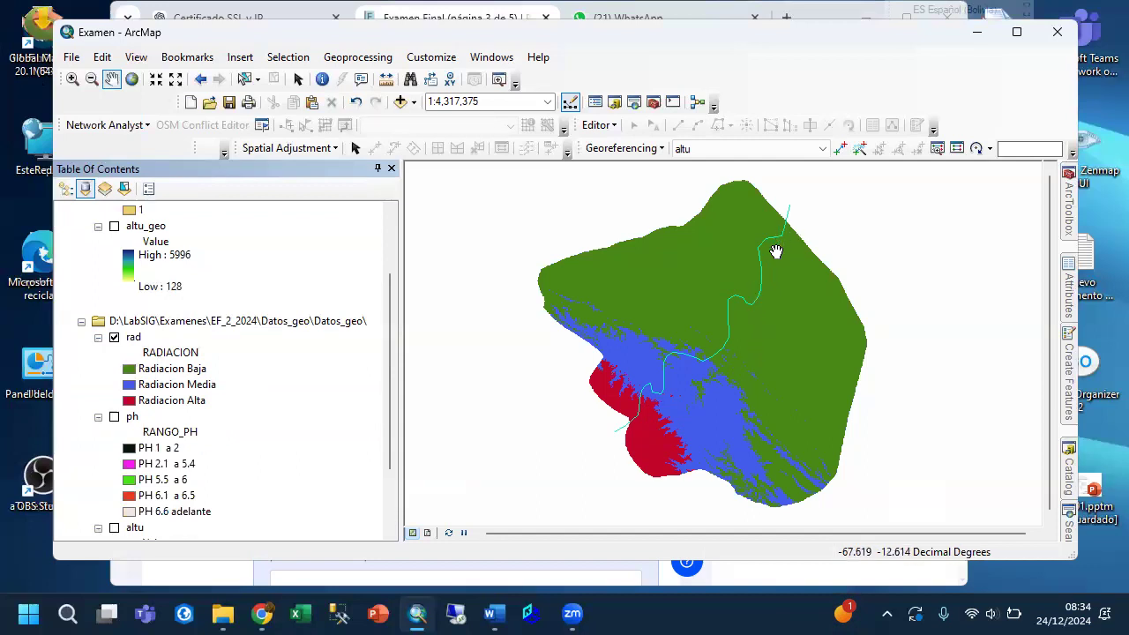
Start the Buffer tool, look over its dissolve type illustrations, and set the rio layer as the input features.
{"action": "left_click", "coordinate": [365, 60]}
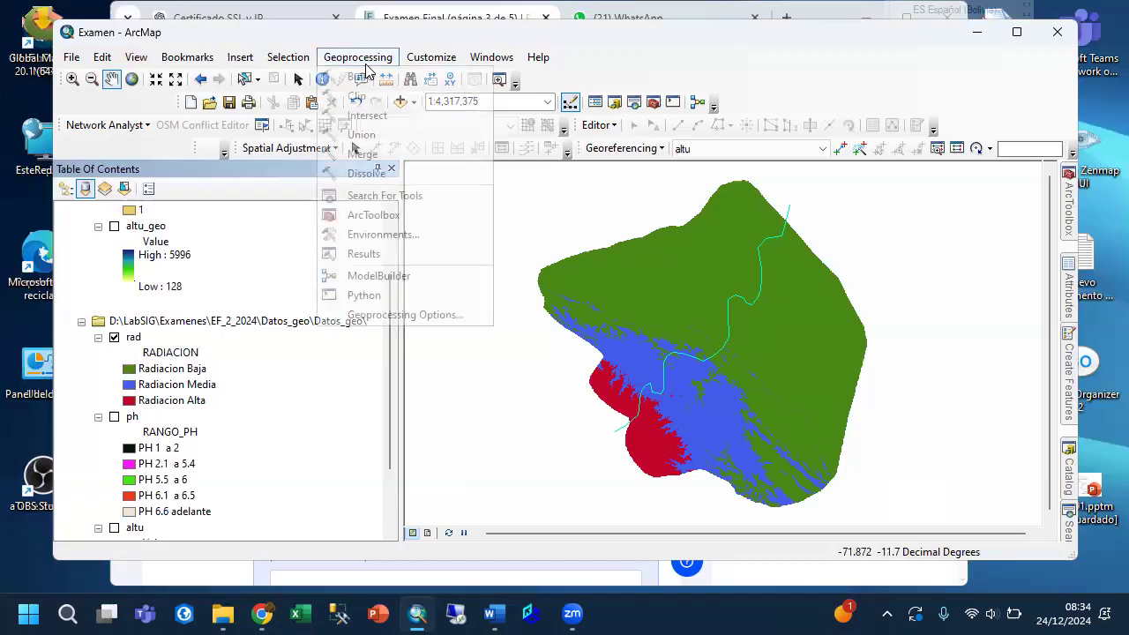
{"action": "left_click", "coordinate": [368, 78]}
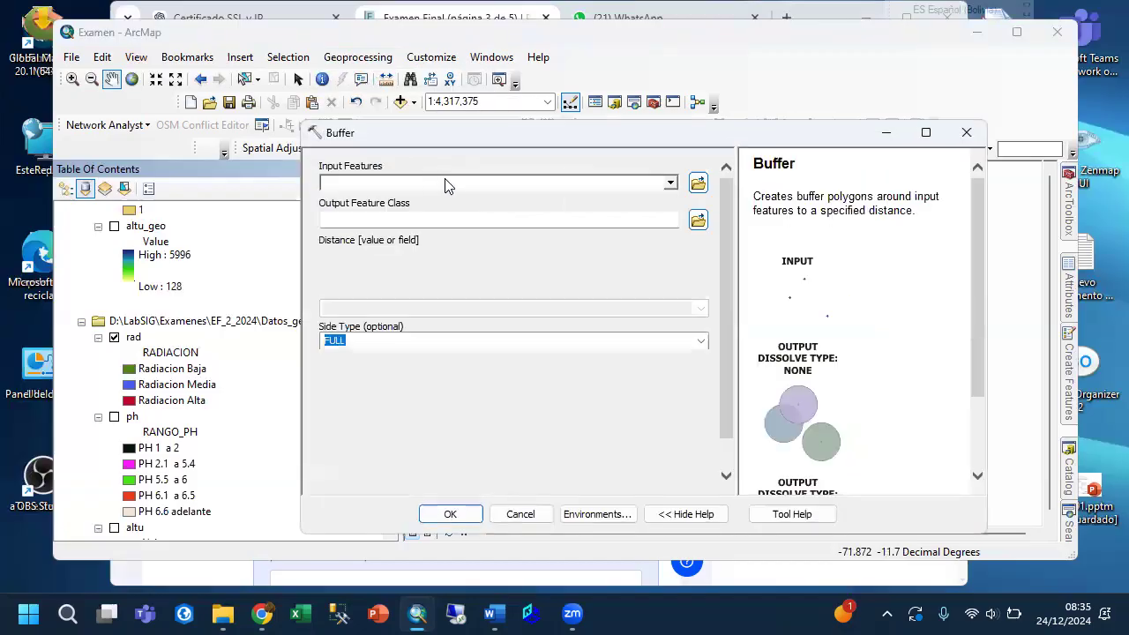
{"action": "scroll", "coordinate": [840, 364], "scroll_direction": "down", "scroll_amount": 3}
{"action": "scroll", "coordinate": [842, 358], "scroll_direction": "up", "scroll_amount": 3}
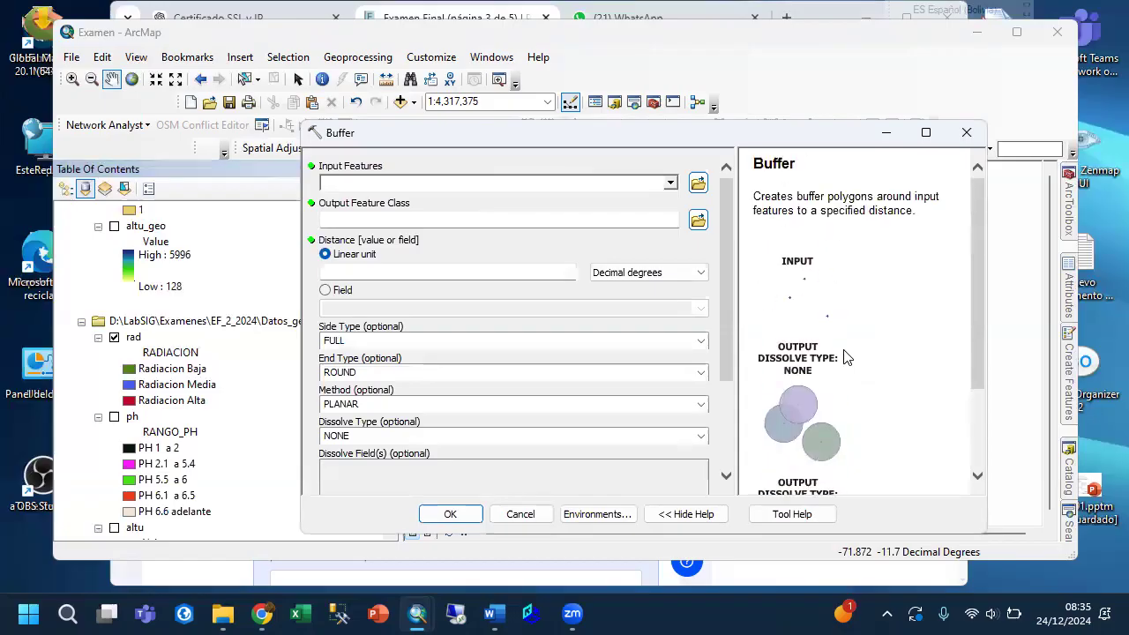
{"action": "scroll", "coordinate": [831, 297], "scroll_direction": "down", "scroll_amount": 3}
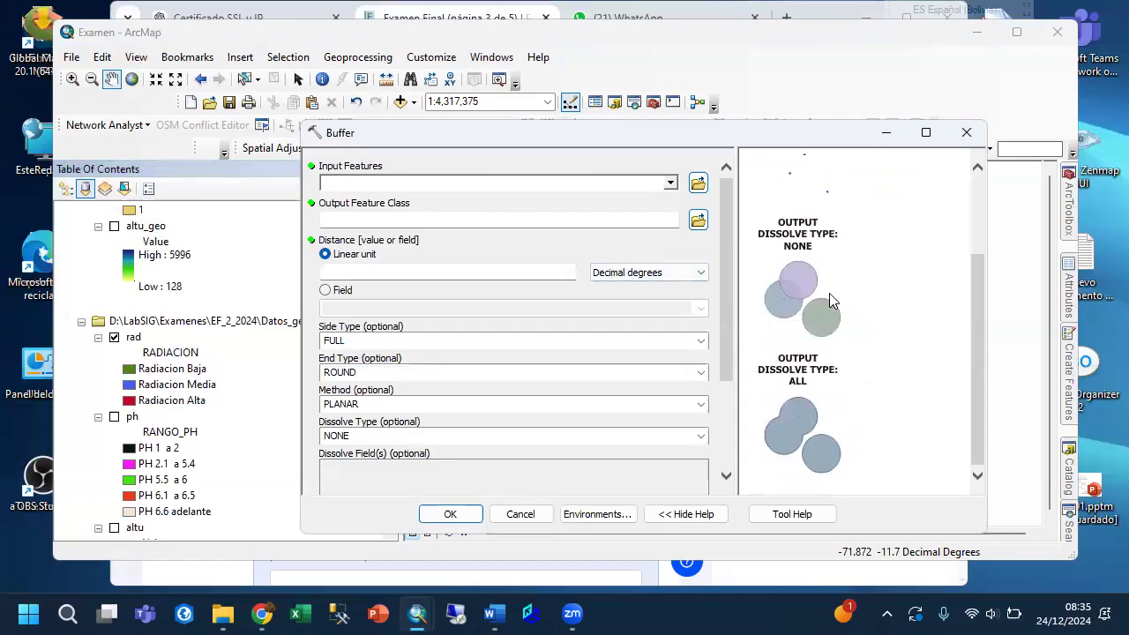
{"action": "left_click_drag", "start_coordinate": [980, 384], "coordinate": [976, 282]}
{"action": "scroll", "coordinate": [812, 326], "scroll_direction": "down", "scroll_amount": 3}
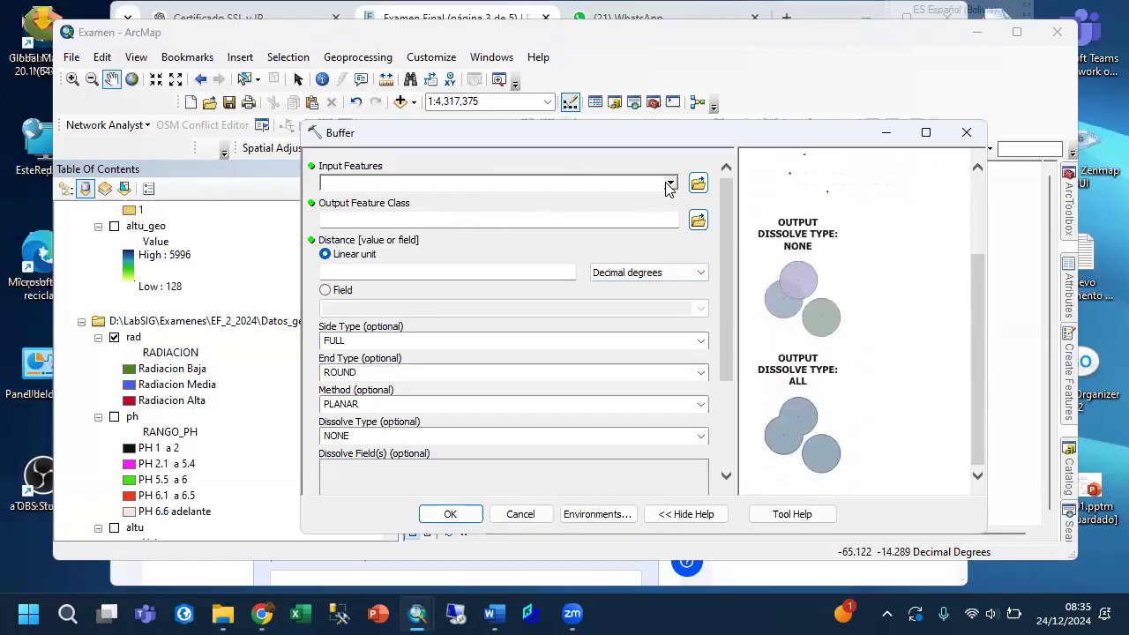
{"action": "left_click", "coordinate": [670, 184]}
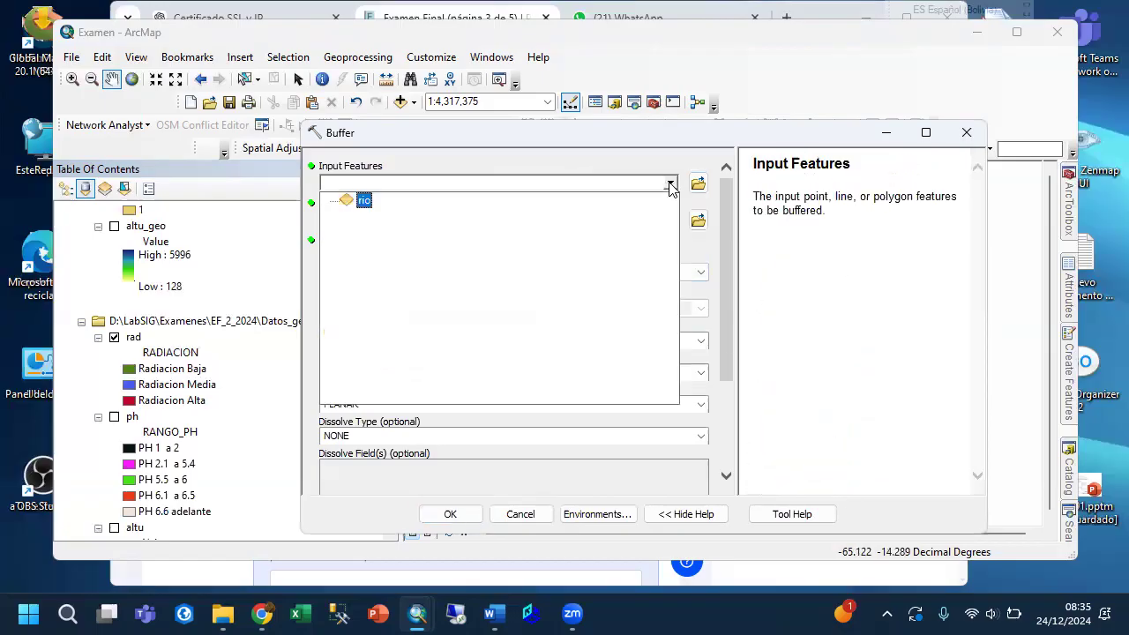
{"action": "left_click", "coordinate": [364, 200]}
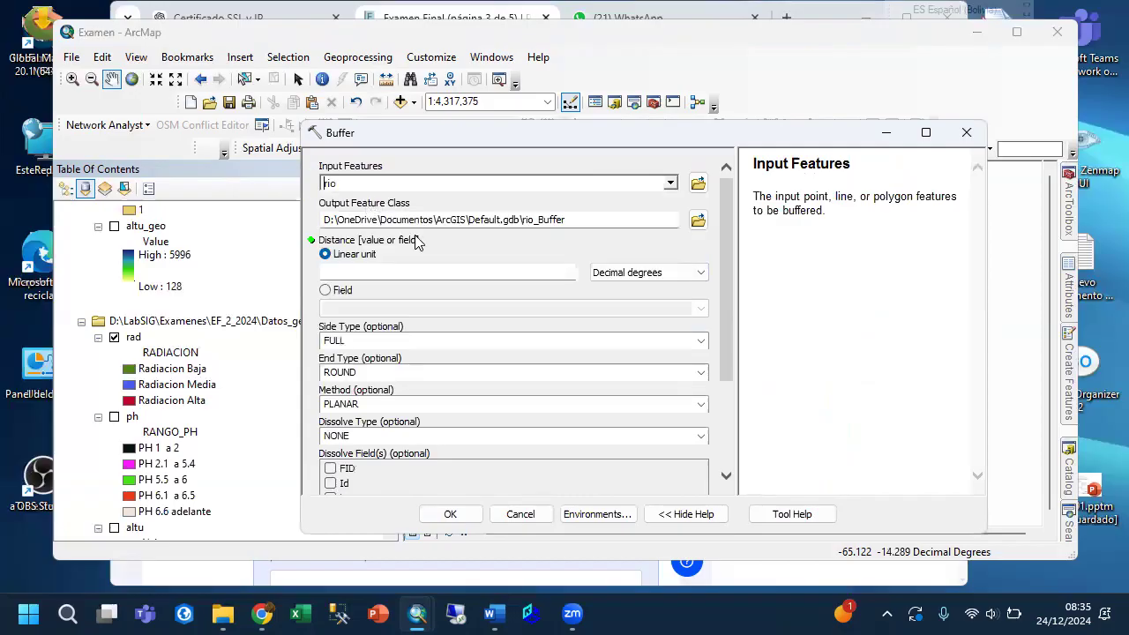
Set the buffer output to a feature class named rio_buff in the Salida folder.
{"action": "left_click", "coordinate": [698, 221]}
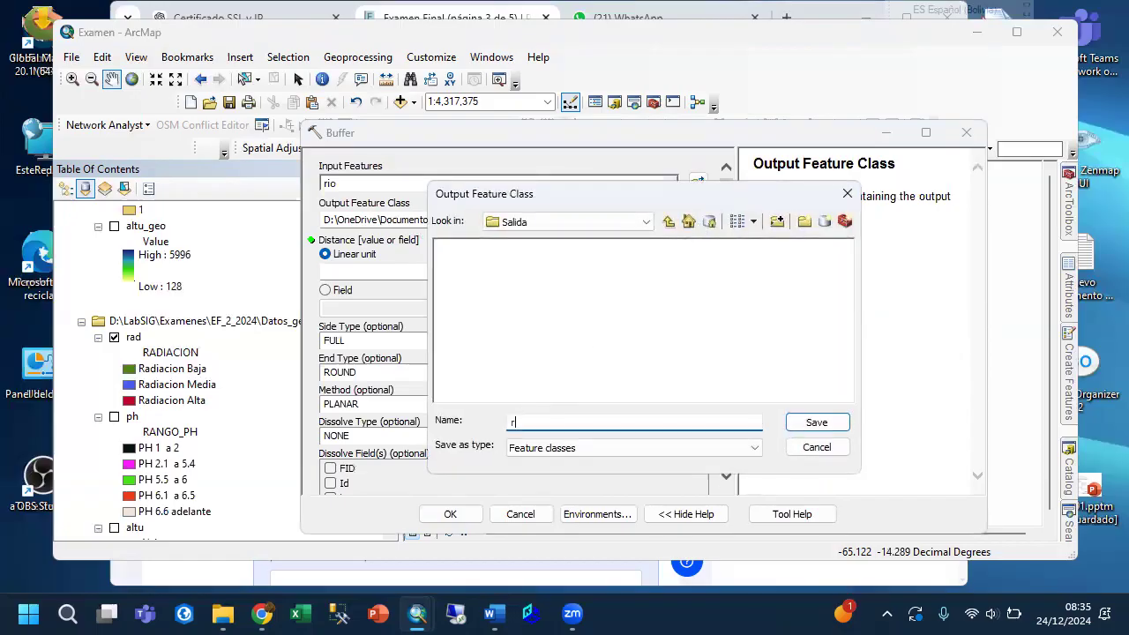
{"action": "type", "text": "rio_buff"}
{"action": "left_click", "coordinate": [801, 424]}
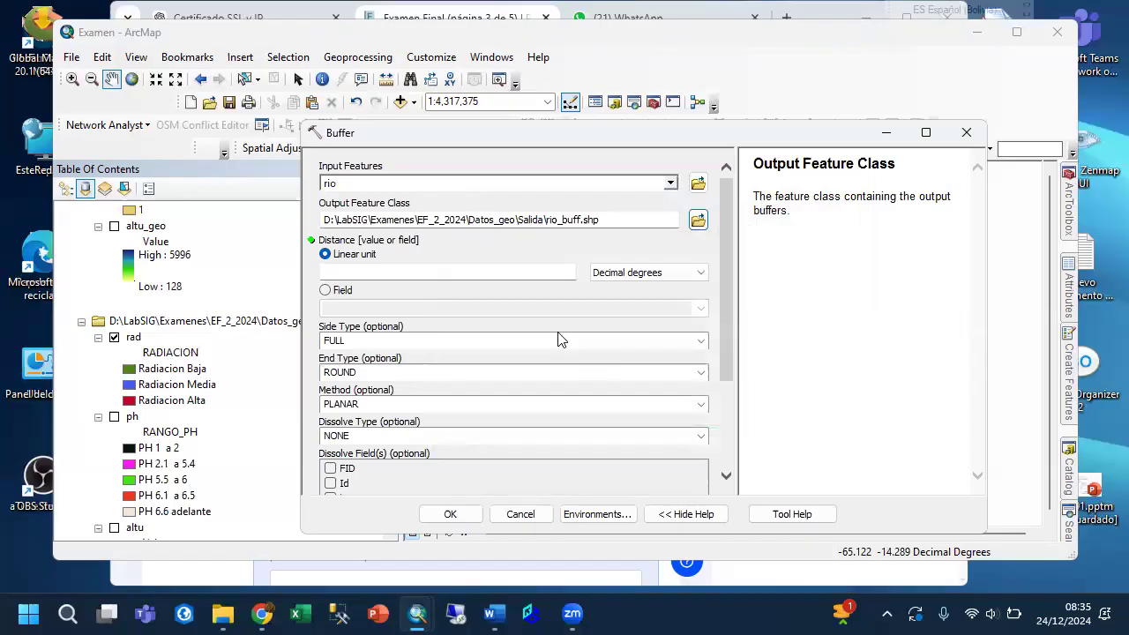
Try to buffer the river with a linear distance of 750 meters and side type RIGHT.
{"action": "left_click", "coordinate": [671, 273]}
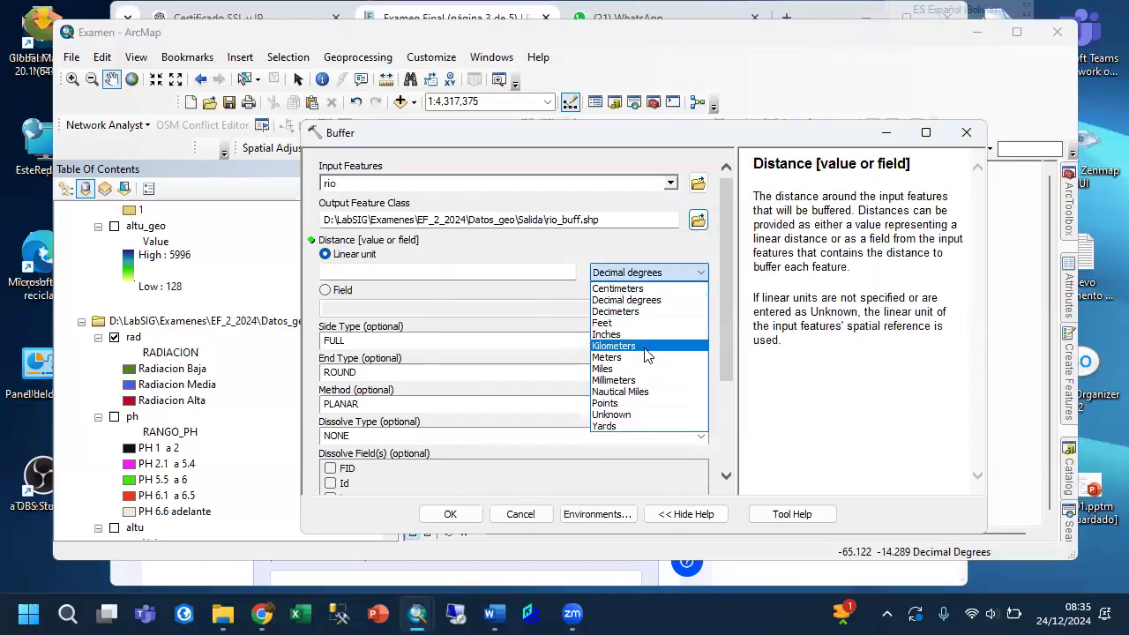
{"action": "left_click", "coordinate": [641, 357]}
{"action": "left_click", "coordinate": [552, 268]}
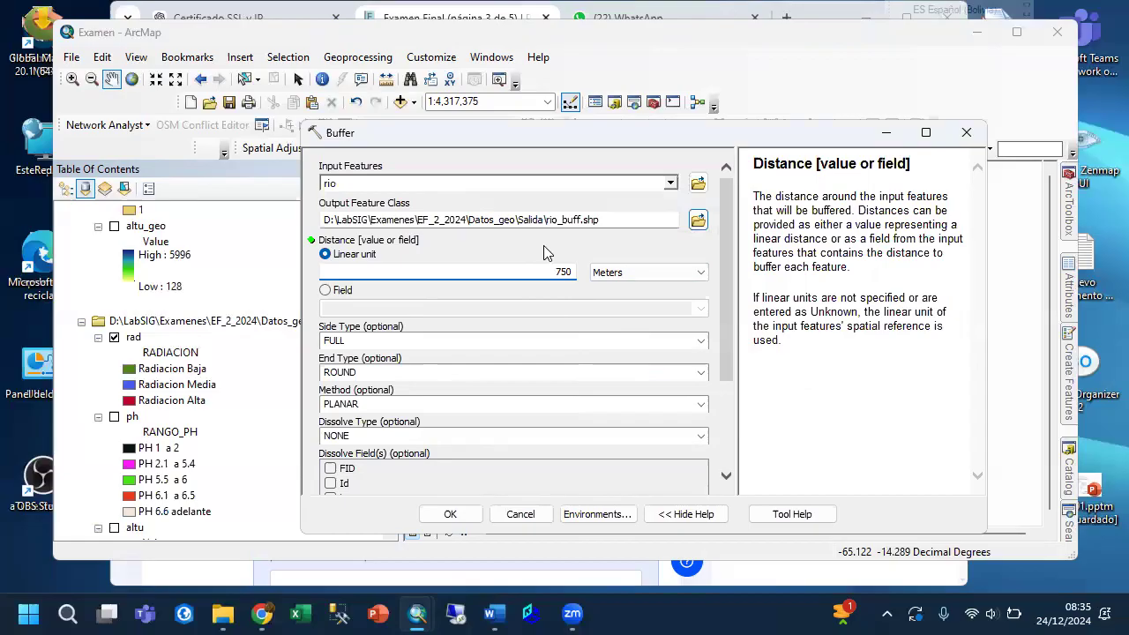
{"action": "scroll", "coordinate": [486, 344], "scroll_direction": "down", "scroll_amount": 2}
{"action": "left_click_drag", "start_coordinate": [725, 313], "coordinate": [723, 461]}
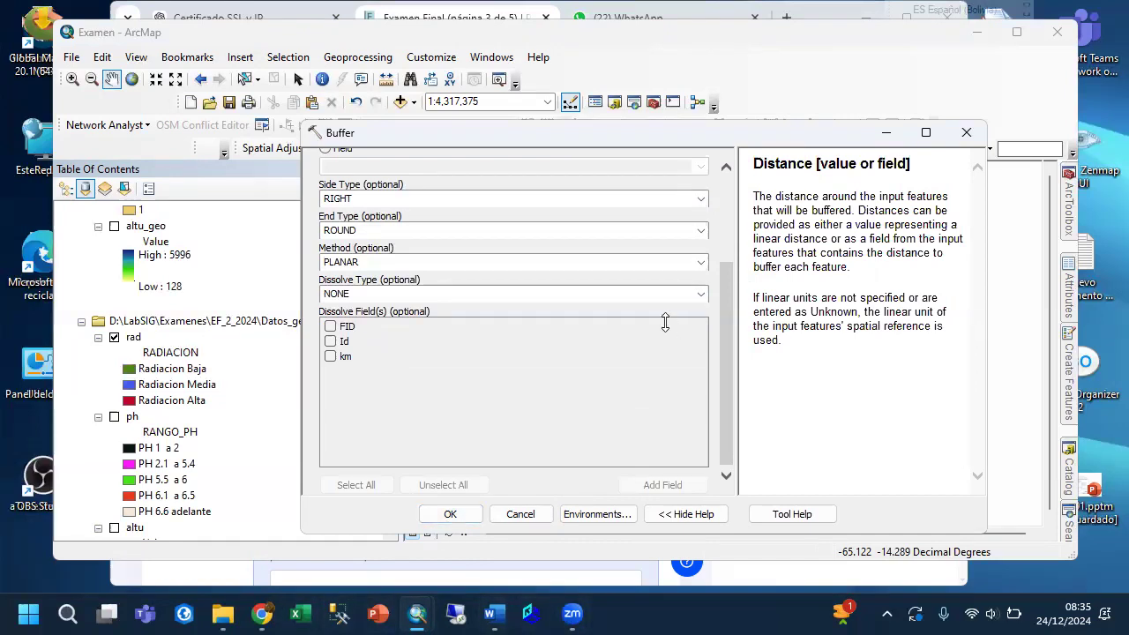
{"action": "left_click", "coordinate": [448, 513]}
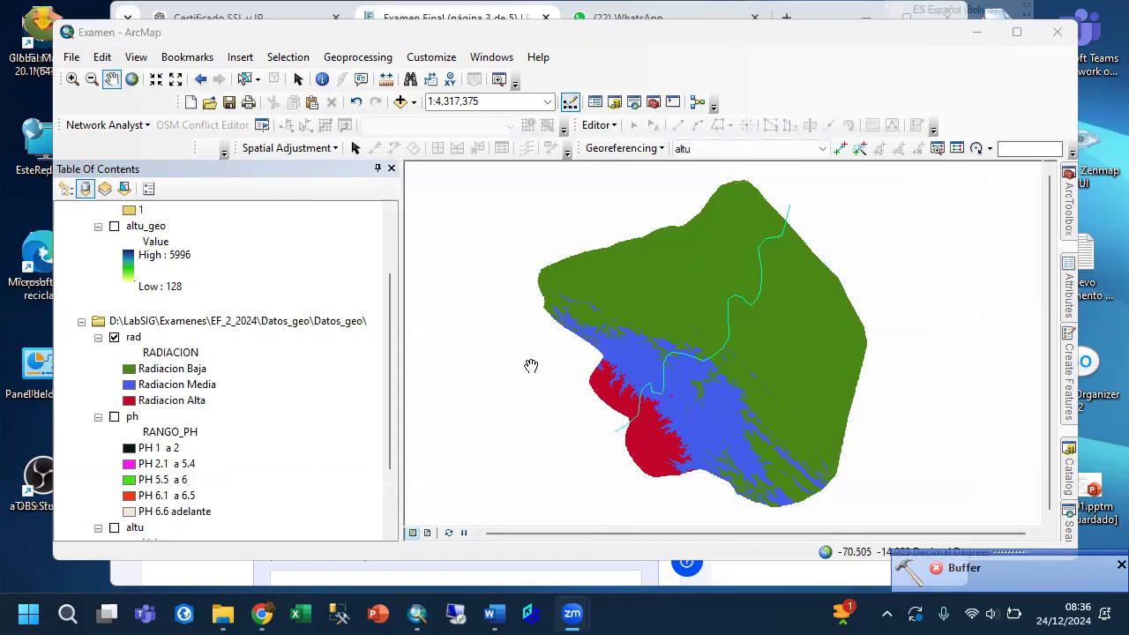
Check the rio layer's coordinate system in its source properties, and close them without changes.
{"action": "left_click_drag", "start_coordinate": [753, 373], "coordinate": [945, 350]}
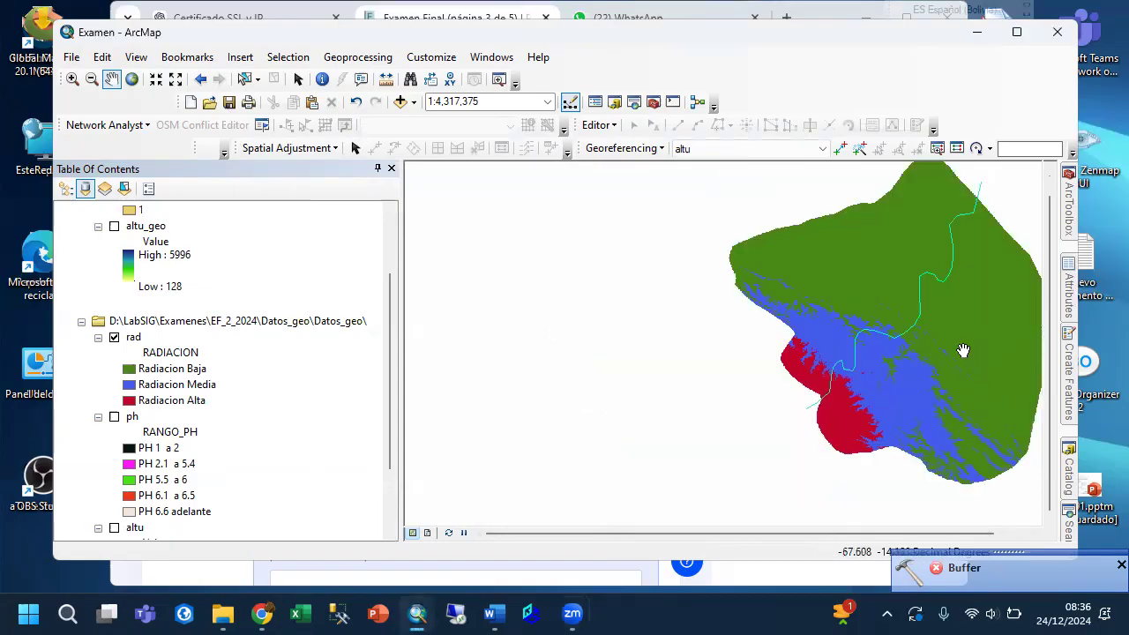
{"action": "scroll", "coordinate": [284, 333], "scroll_direction": "up", "scroll_amount": 2}
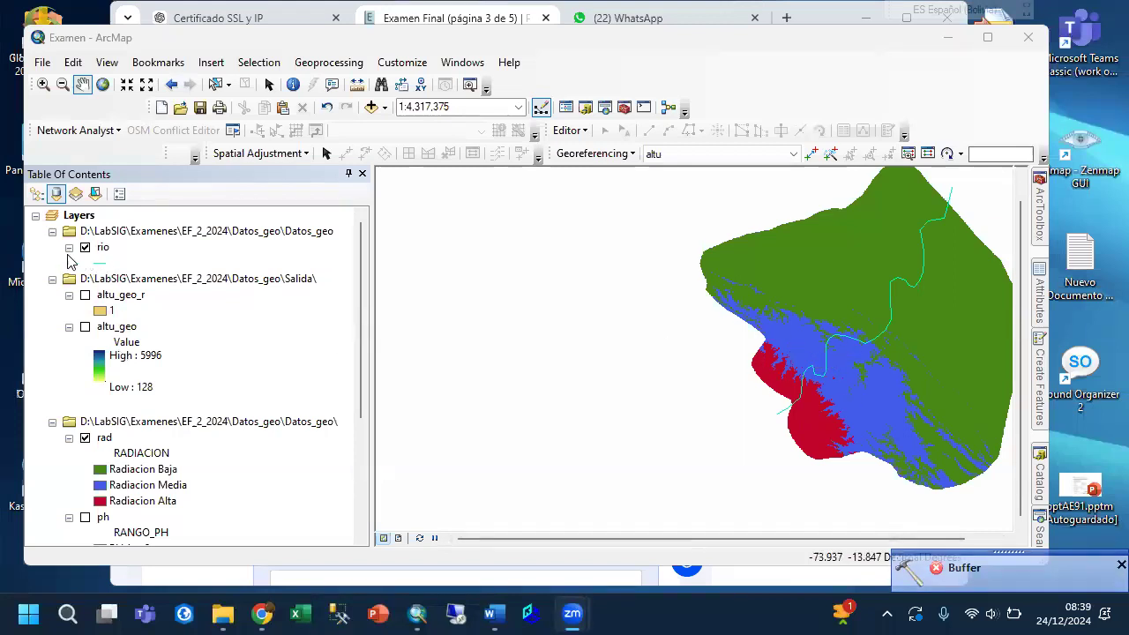
{"action": "left_click", "coordinate": [103, 249]}
{"action": "right_click", "coordinate": [104, 251]}
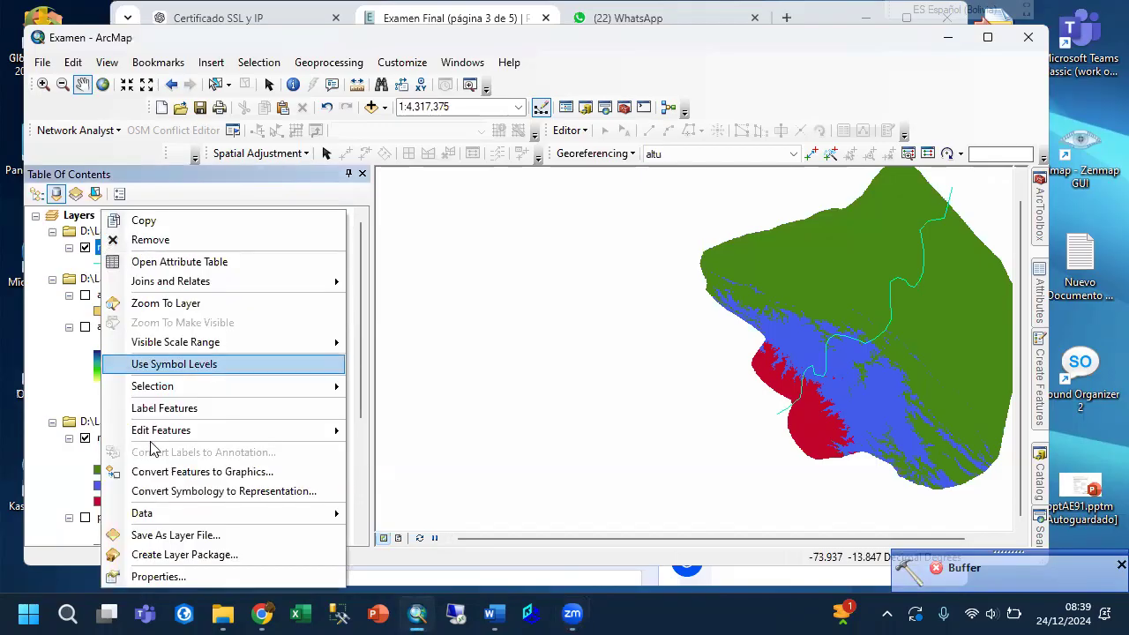
{"action": "left_click", "coordinate": [160, 577]}
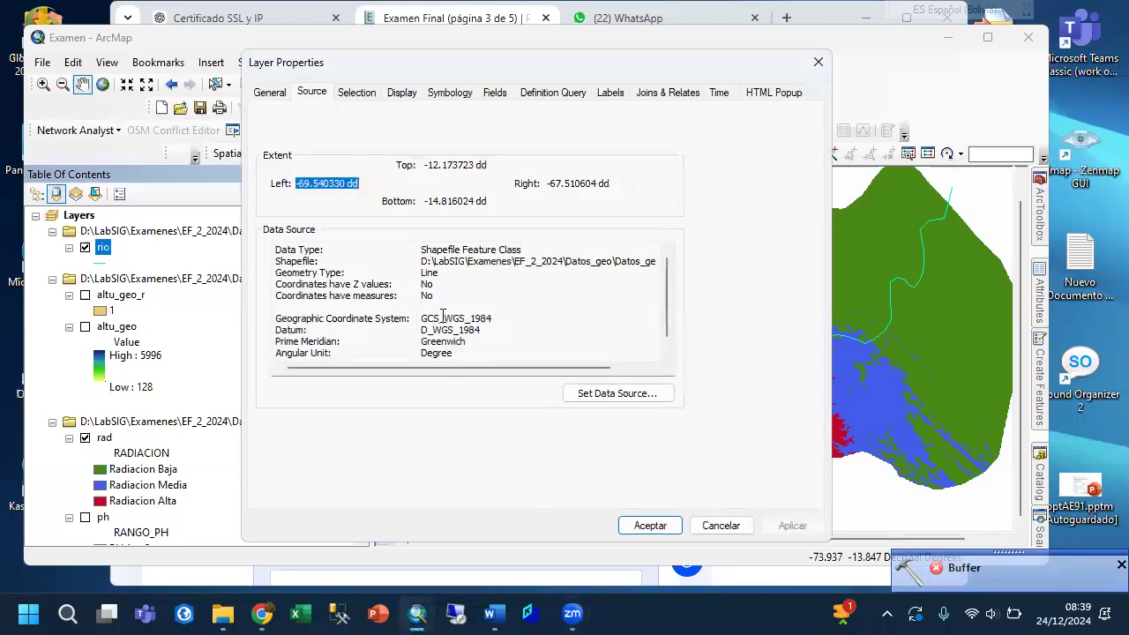
{"action": "left_click_drag", "start_coordinate": [420, 318], "coordinate": [490, 320]}
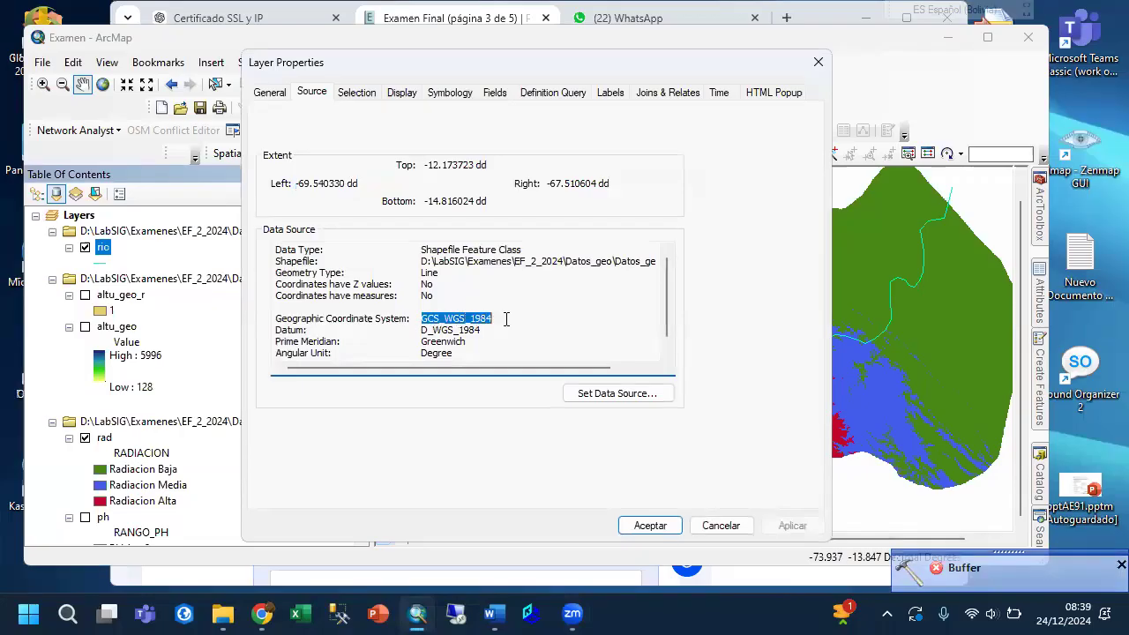
{"action": "left_click", "coordinate": [718, 524]}
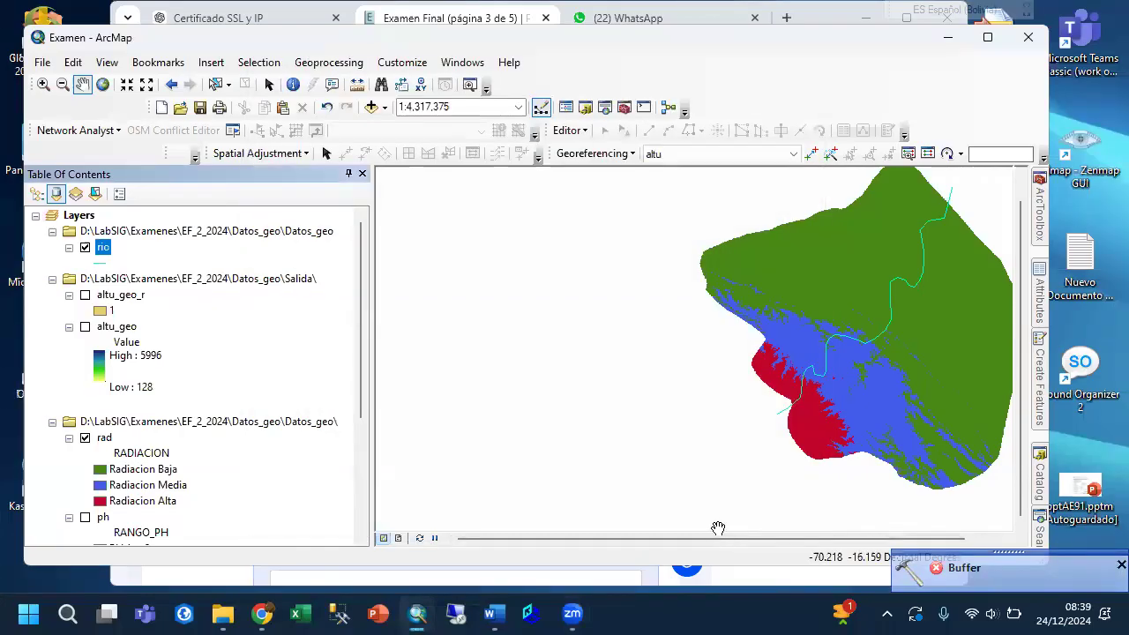
Open the Project tool from Projections and Transformations and set the rio layer as the input dataset.
{"action": "mouse_move", "coordinate": [1041, 222]}
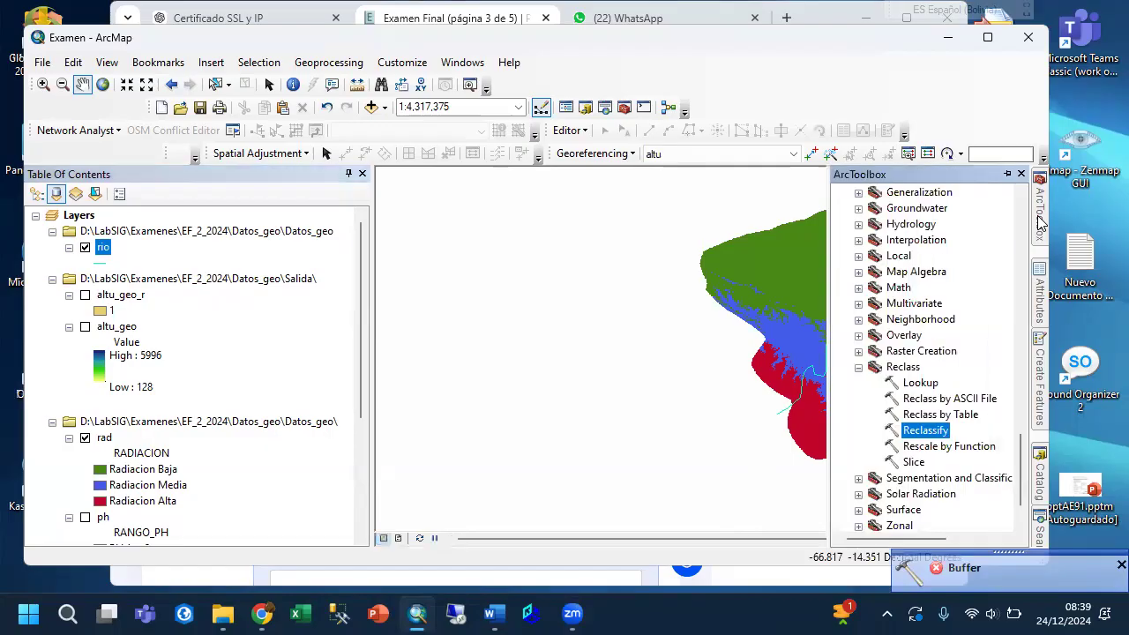
{"action": "scroll", "coordinate": [933, 351], "scroll_direction": "up", "scroll_amount": 4}
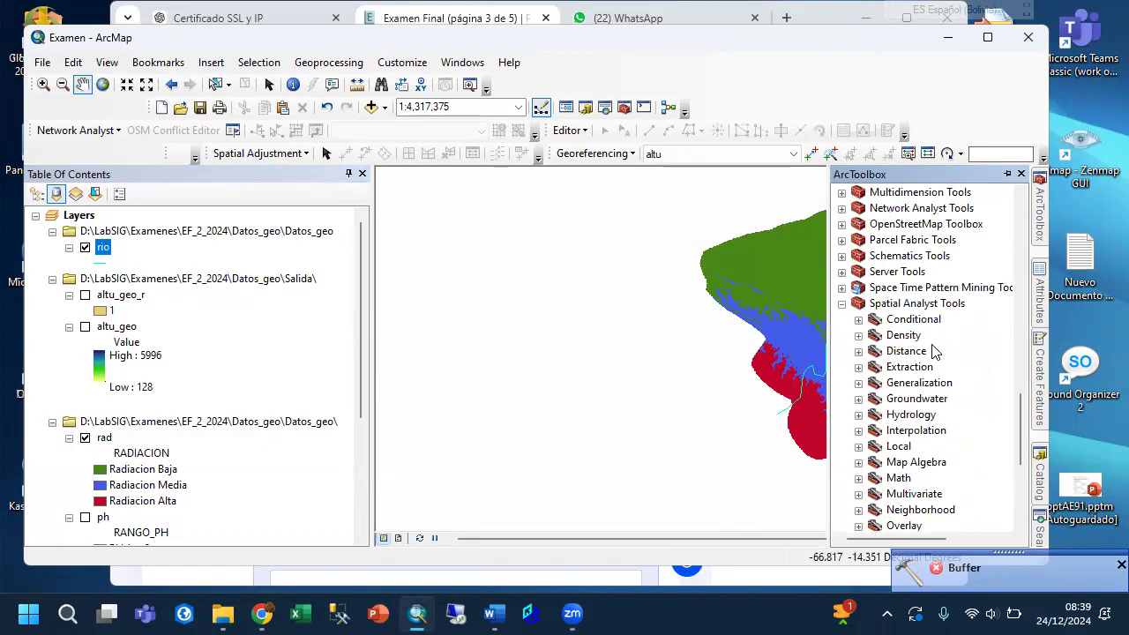
{"action": "scroll", "coordinate": [935, 351], "scroll_direction": "up", "scroll_amount": 10}
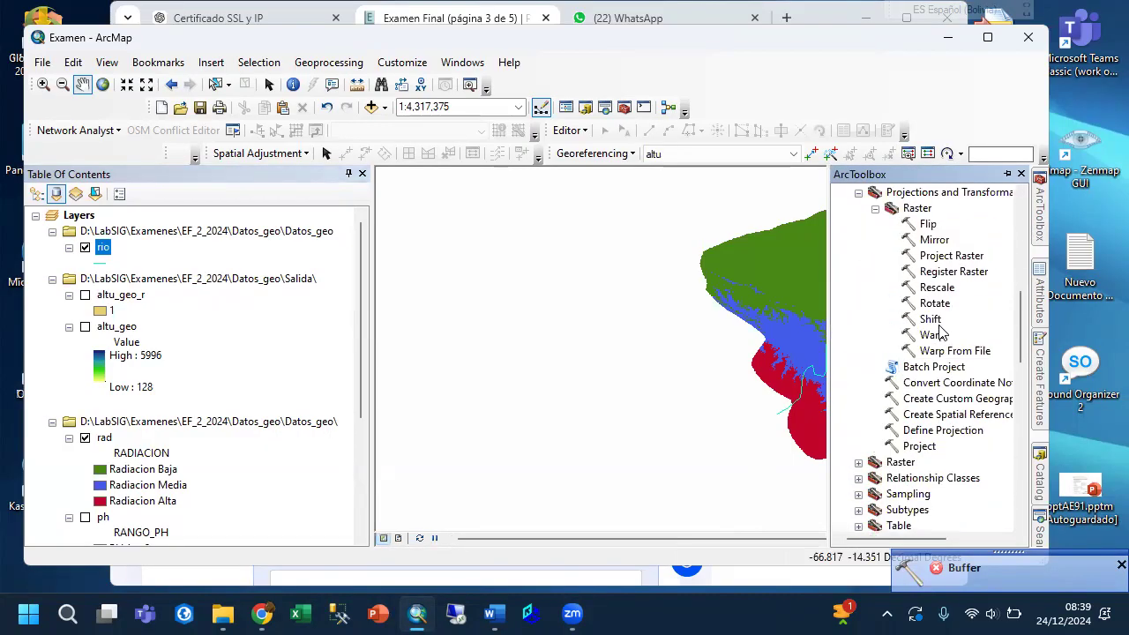
{"action": "scroll", "coordinate": [940, 332], "scroll_direction": "up", "scroll_amount": 1}
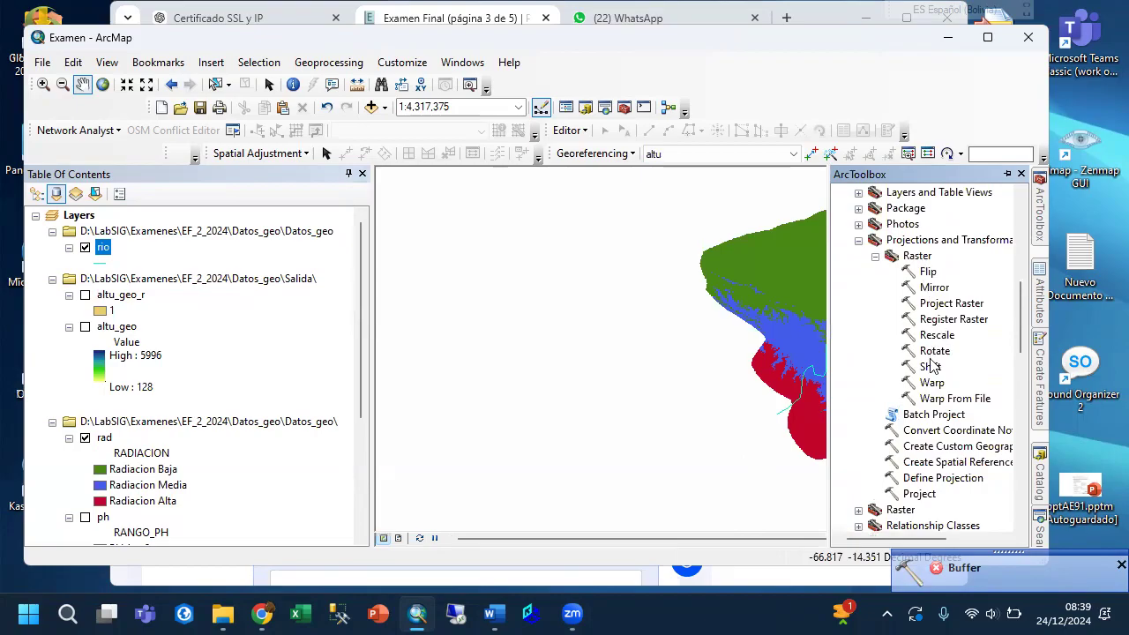
{"action": "scroll", "coordinate": [933, 401], "scroll_direction": "down", "scroll_amount": 1}
{"action": "double_click", "coordinate": [917, 447]}
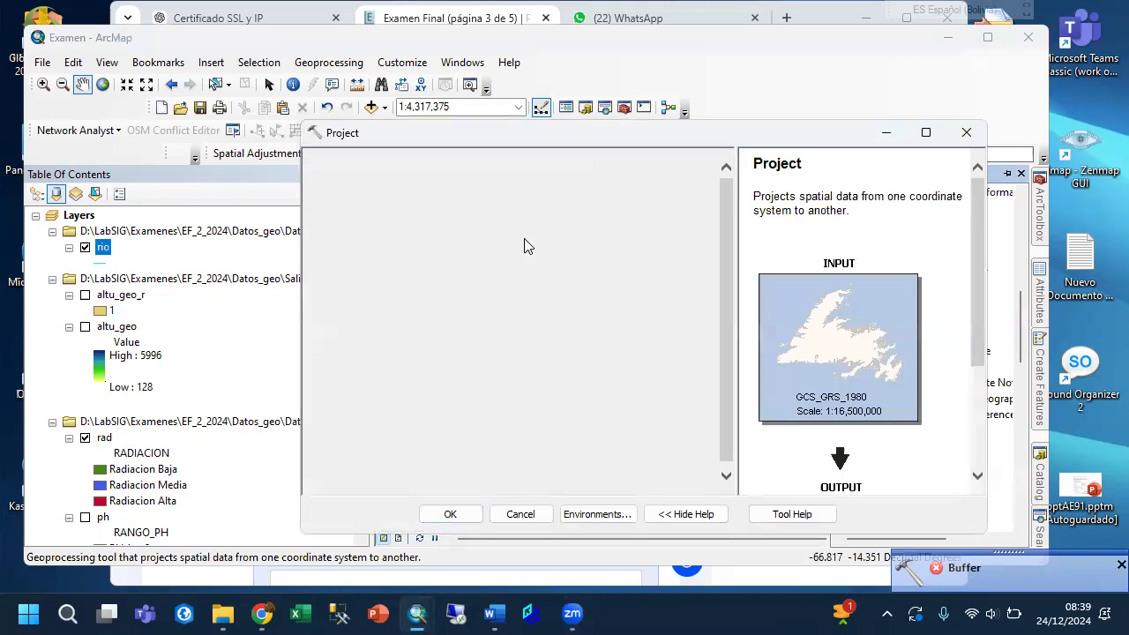
{"action": "left_click", "coordinate": [671, 183]}
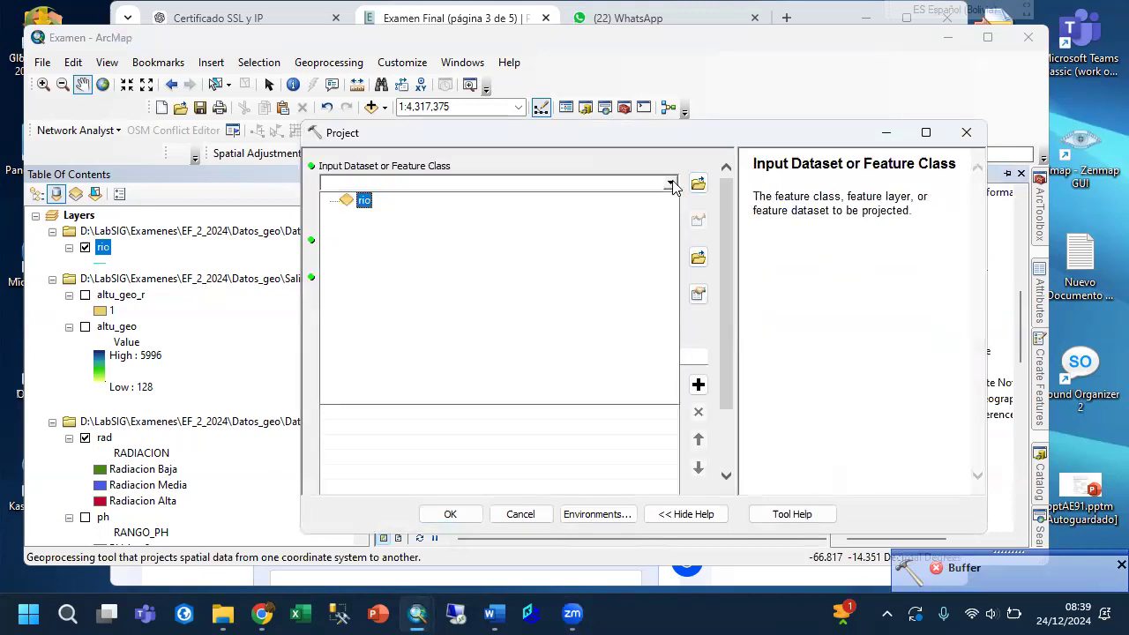
{"action": "left_click", "coordinate": [714, 33]}
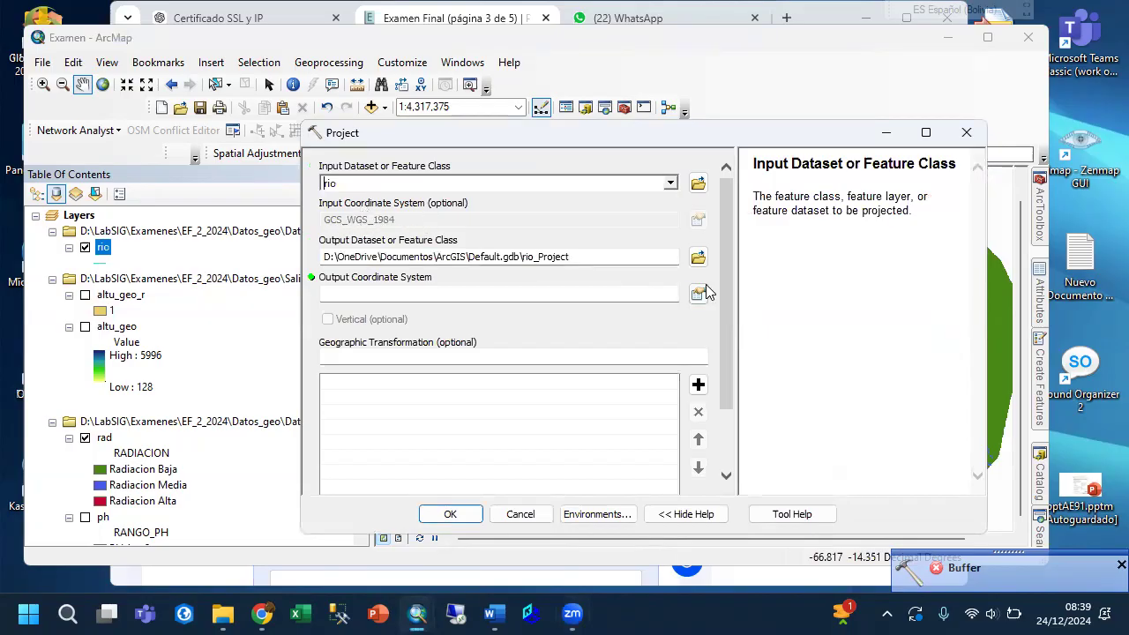
Set the projected output to a feature class named rio_geo in the Salida folder.
{"action": "left_click", "coordinate": [697, 257]}
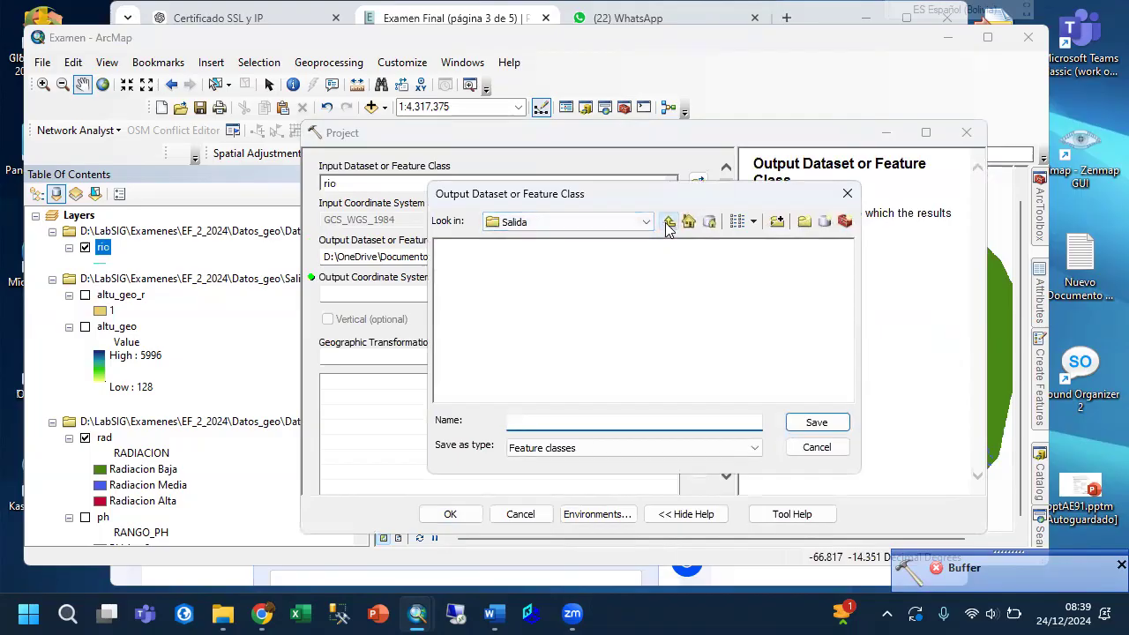
{"action": "left_click", "coordinate": [669, 222]}
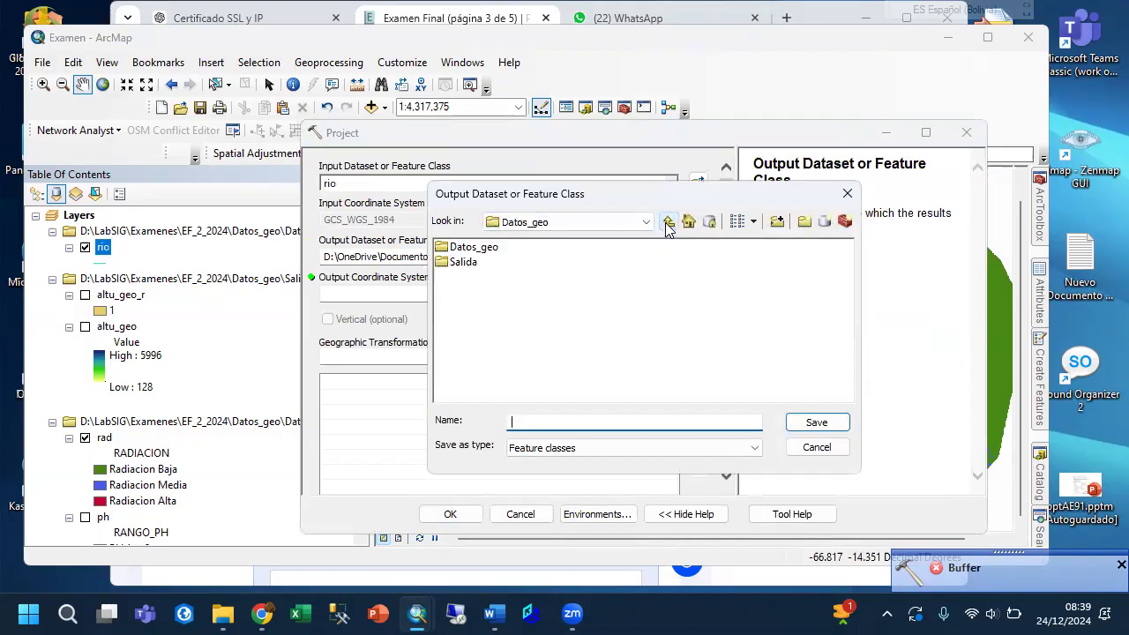
{"action": "double_click", "coordinate": [464, 262]}
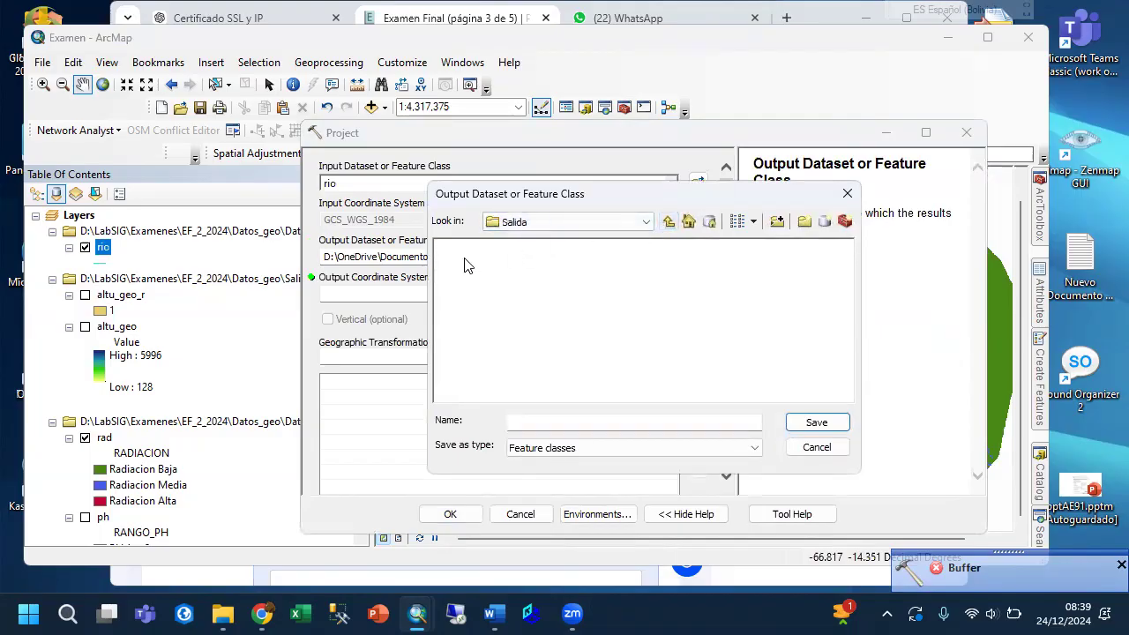
{"action": "left_click", "coordinate": [668, 222]}
{"action": "left_click", "coordinate": [668, 222]}
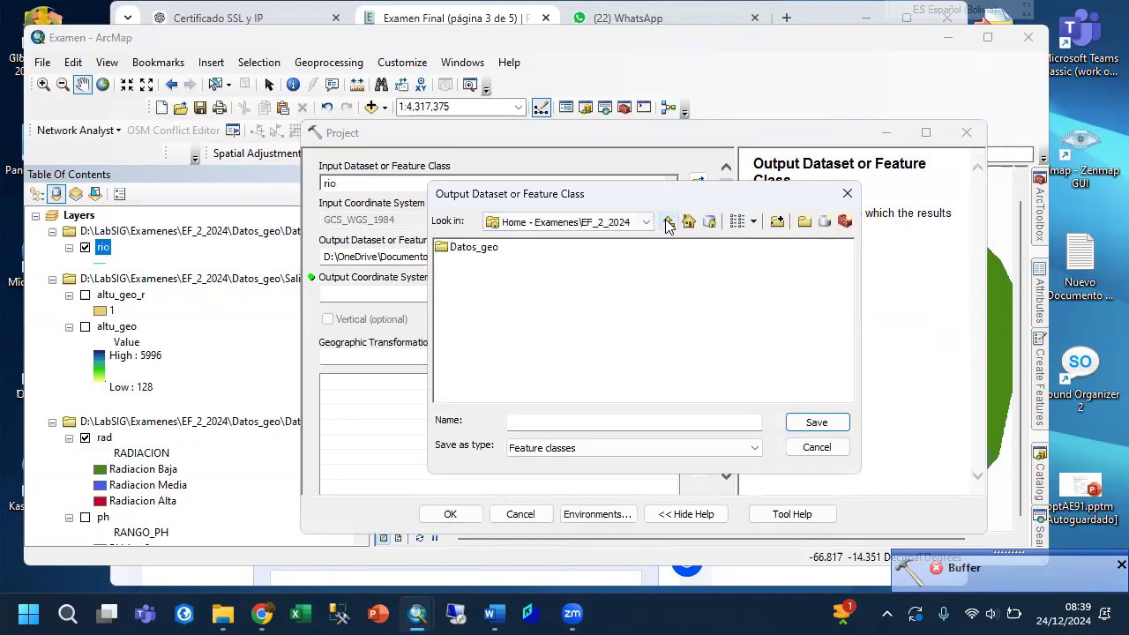
{"action": "double_click", "coordinate": [476, 249]}
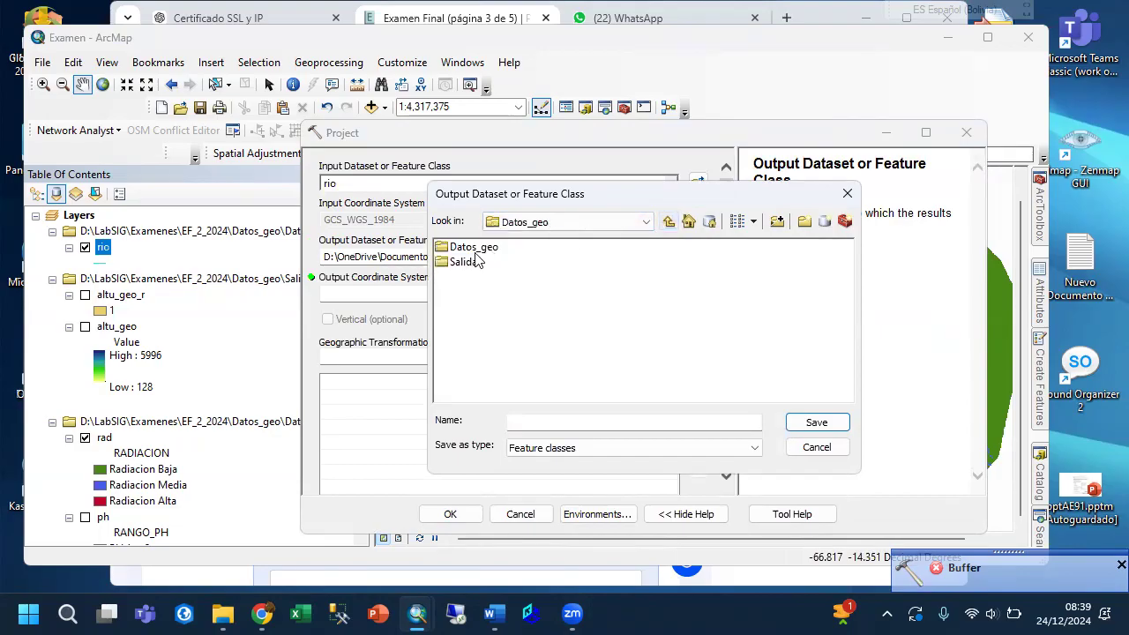
{"action": "double_click", "coordinate": [473, 263]}
{"action": "left_click", "coordinate": [542, 421]}
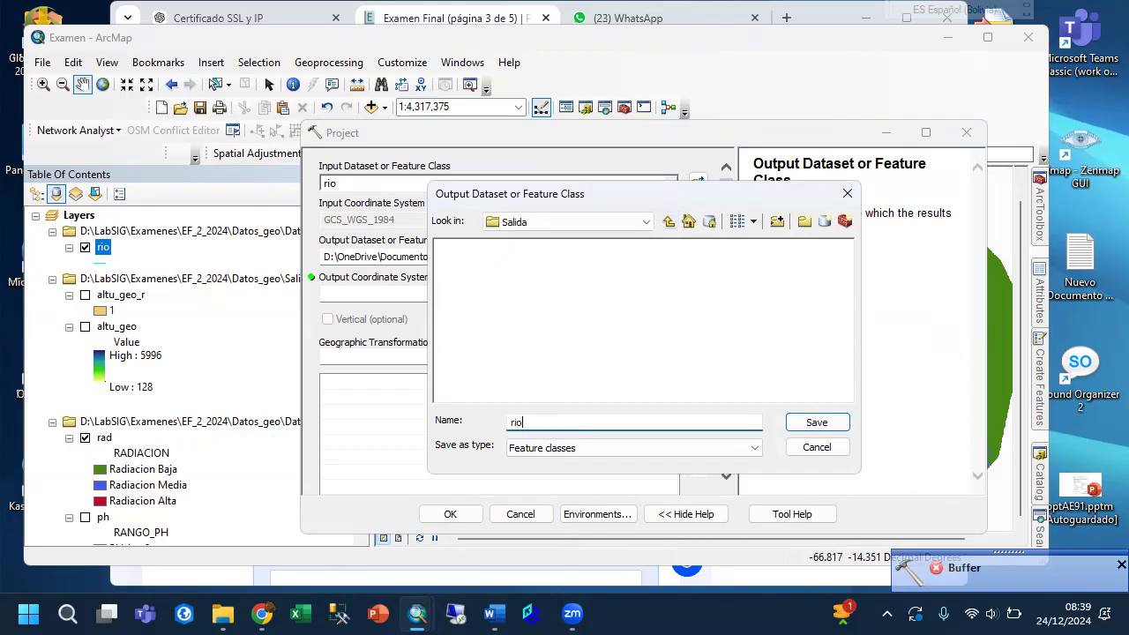
{"action": "type", "text": "_geo"}
{"action": "left_click", "coordinate": [817, 424]}
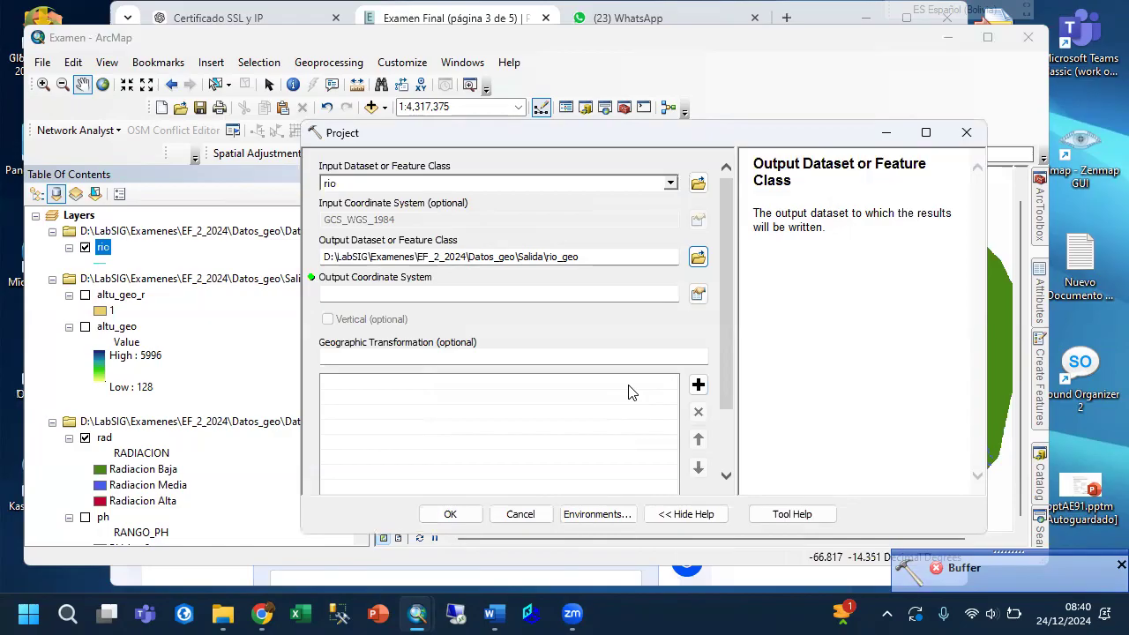
Set the output coordinate system to WGS 1984 UTM Zone 19S and run the projection.
{"action": "left_click", "coordinate": [698, 294]}
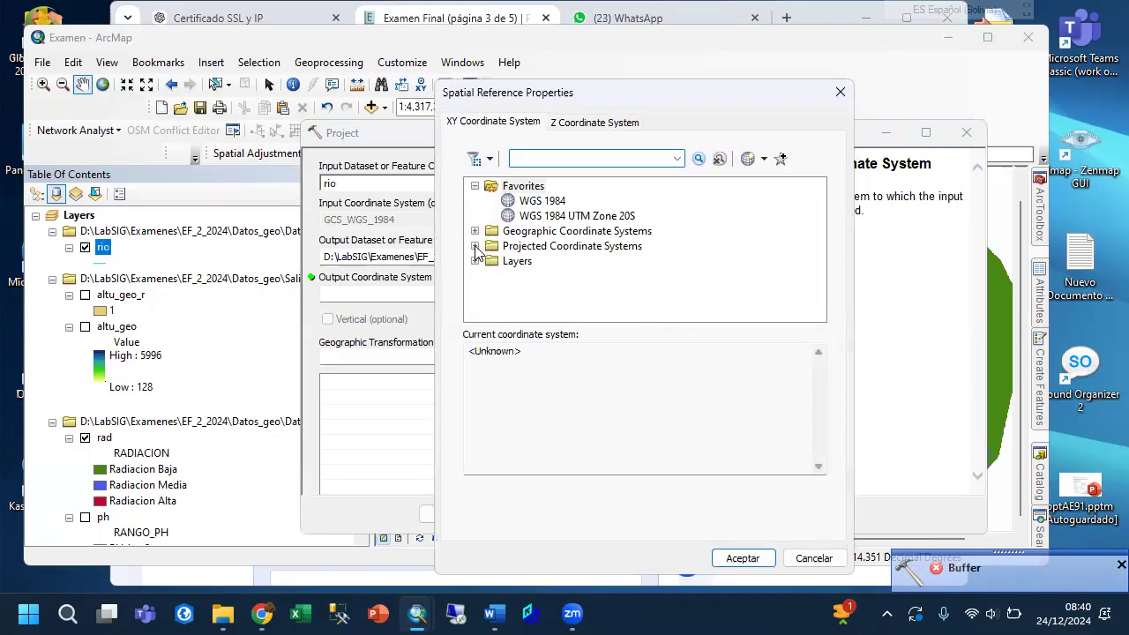
{"action": "scroll", "coordinate": [563, 274], "scroll_direction": "down", "scroll_amount": 2}
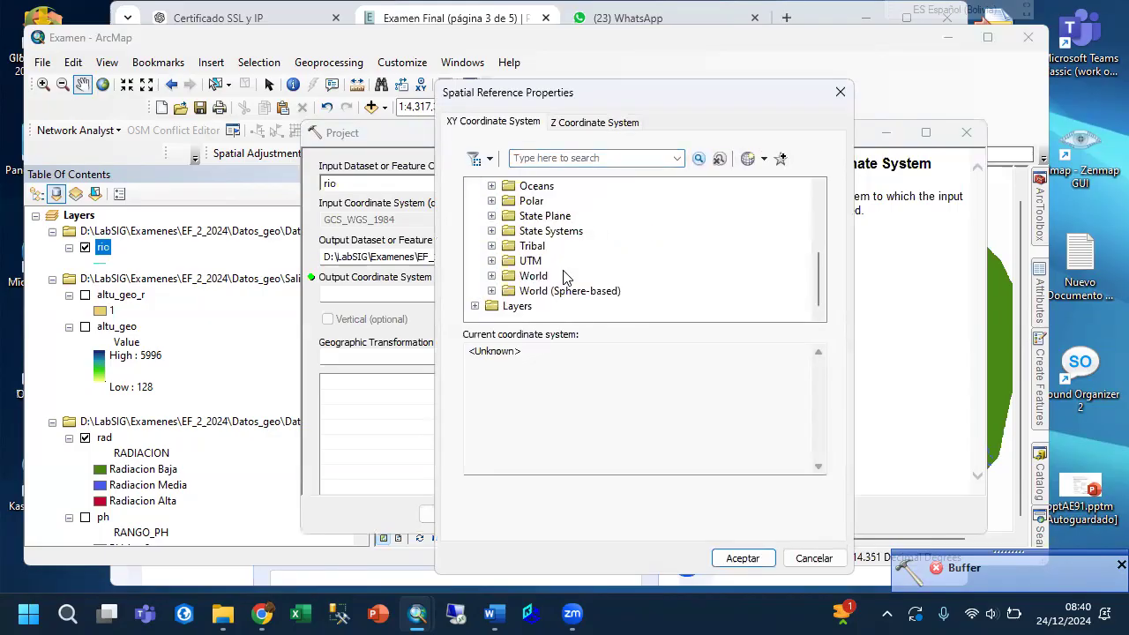
{"action": "left_click", "coordinate": [492, 260]}
{"action": "scroll", "coordinate": [510, 263], "scroll_direction": "down", "scroll_amount": 3}
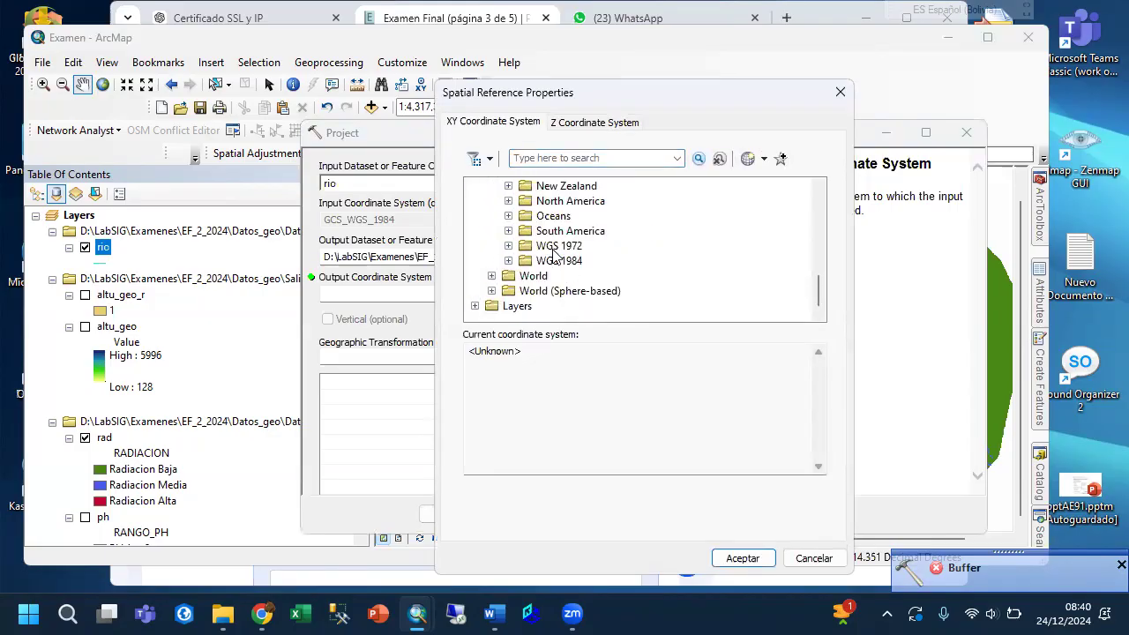
{"action": "left_click", "coordinate": [508, 261]}
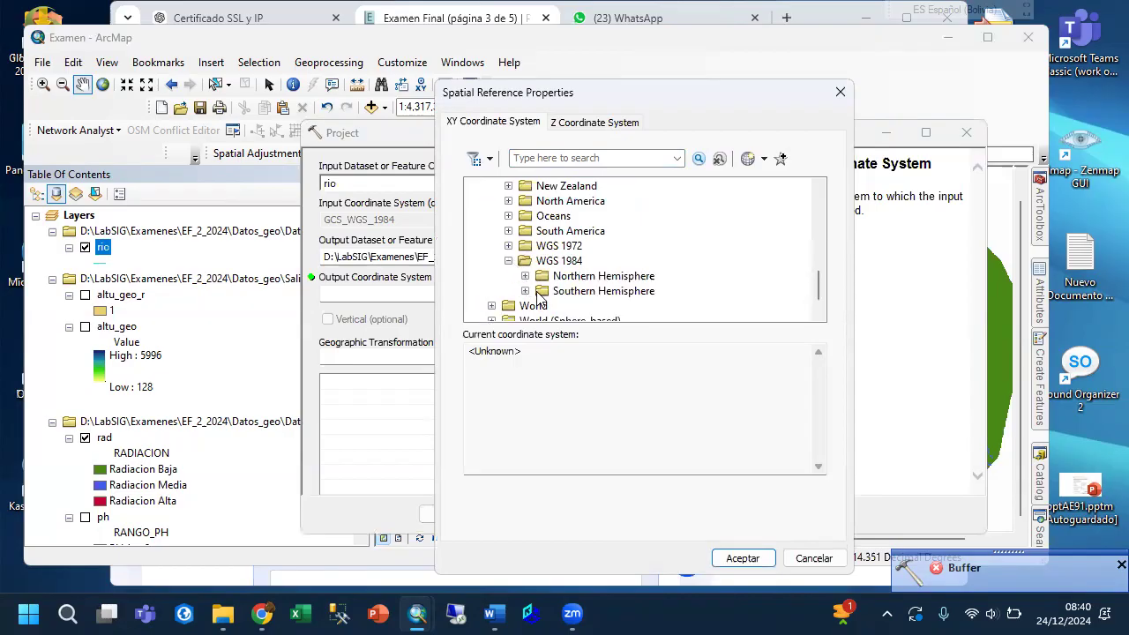
{"action": "left_click", "coordinate": [524, 291]}
{"action": "scroll", "coordinate": [534, 298], "scroll_direction": "down", "scroll_amount": 3}
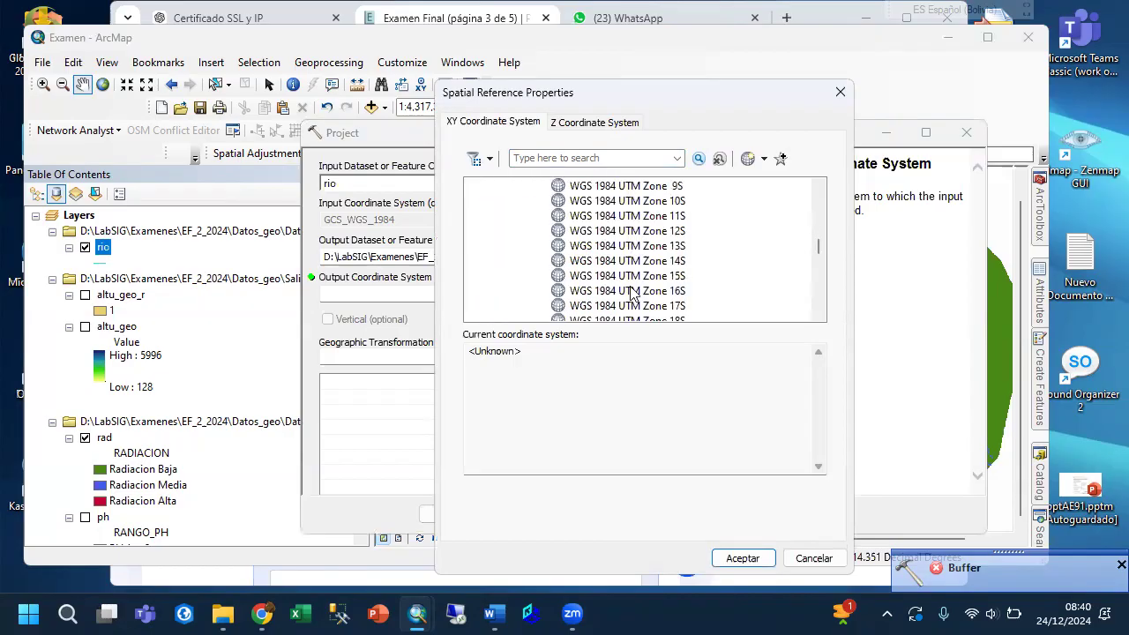
{"action": "scroll", "coordinate": [639, 309], "scroll_direction": "down", "scroll_amount": 1}
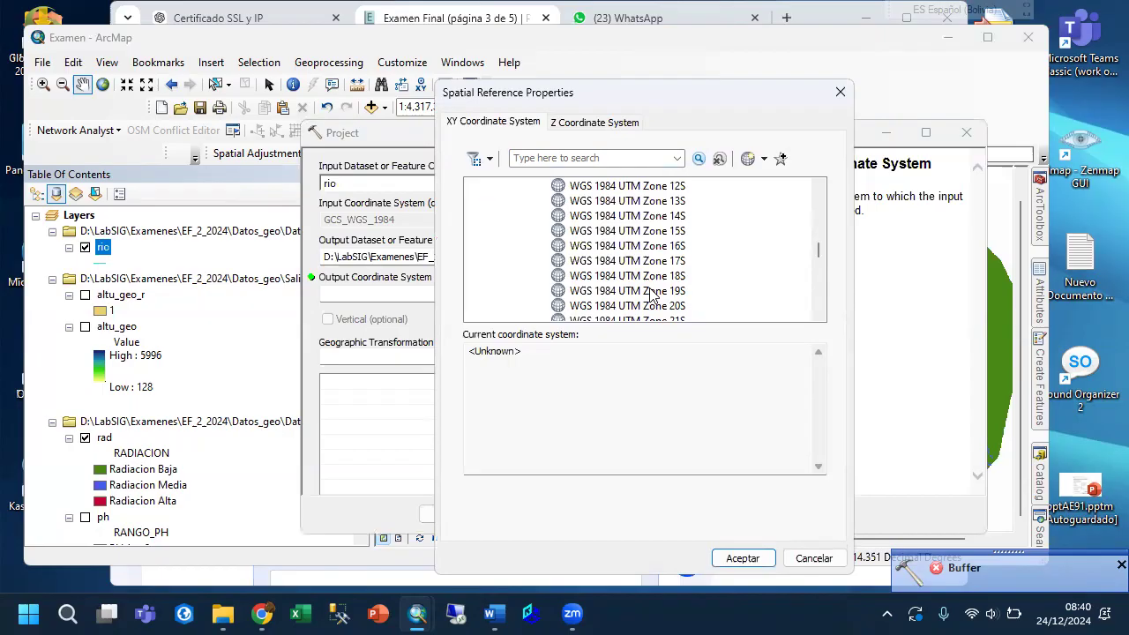
{"action": "left_click", "coordinate": [651, 291]}
{"action": "left_click", "coordinate": [764, 565]}
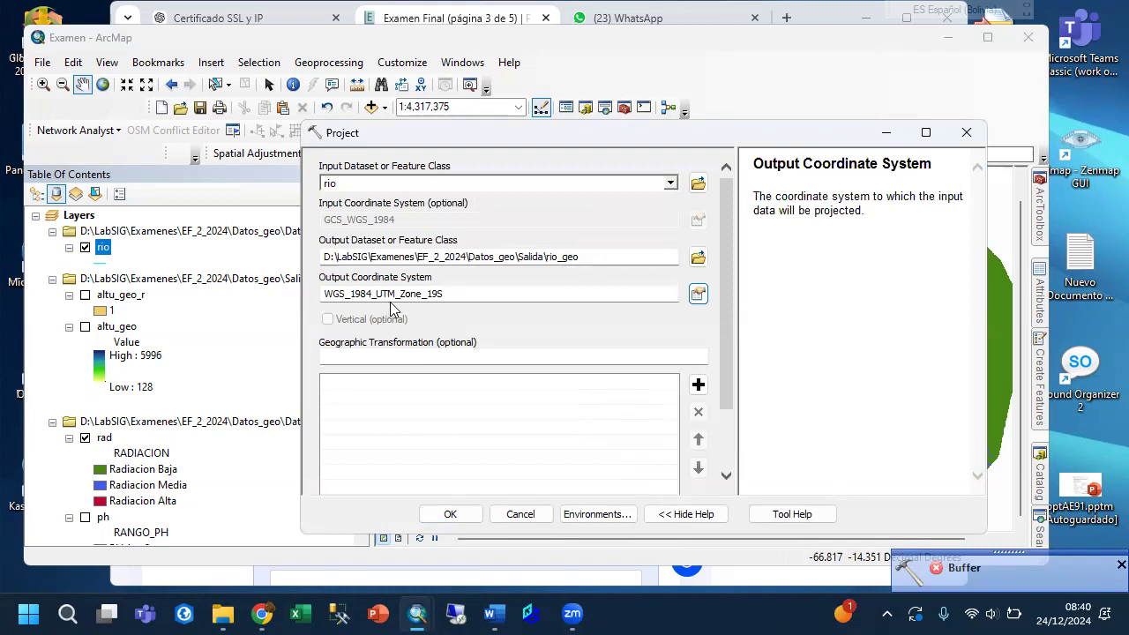
{"action": "left_click_drag", "start_coordinate": [727, 357], "coordinate": [695, 483]}
{"action": "left_click", "coordinate": [457, 514]}
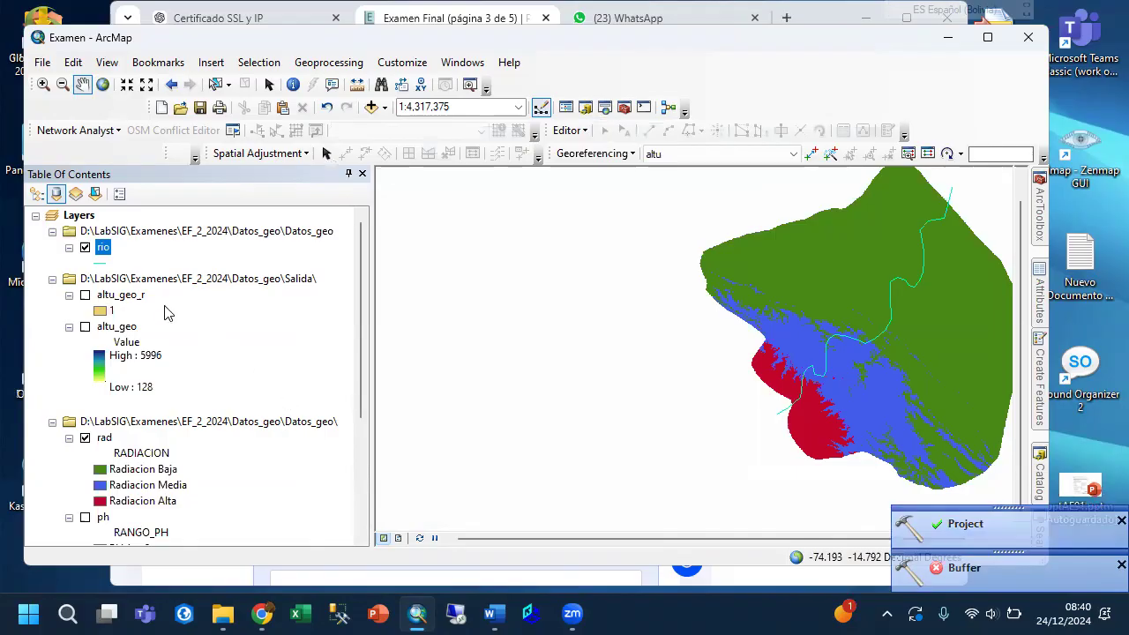
Refresh the EF_2_2024 home folder and add rio_geo.shp from its Salida folder to the map.
{"action": "scroll", "coordinate": [211, 334], "scroll_direction": "down", "scroll_amount": 4}
{"action": "scroll", "coordinate": [207, 335], "scroll_direction": "up", "scroll_amount": 4}
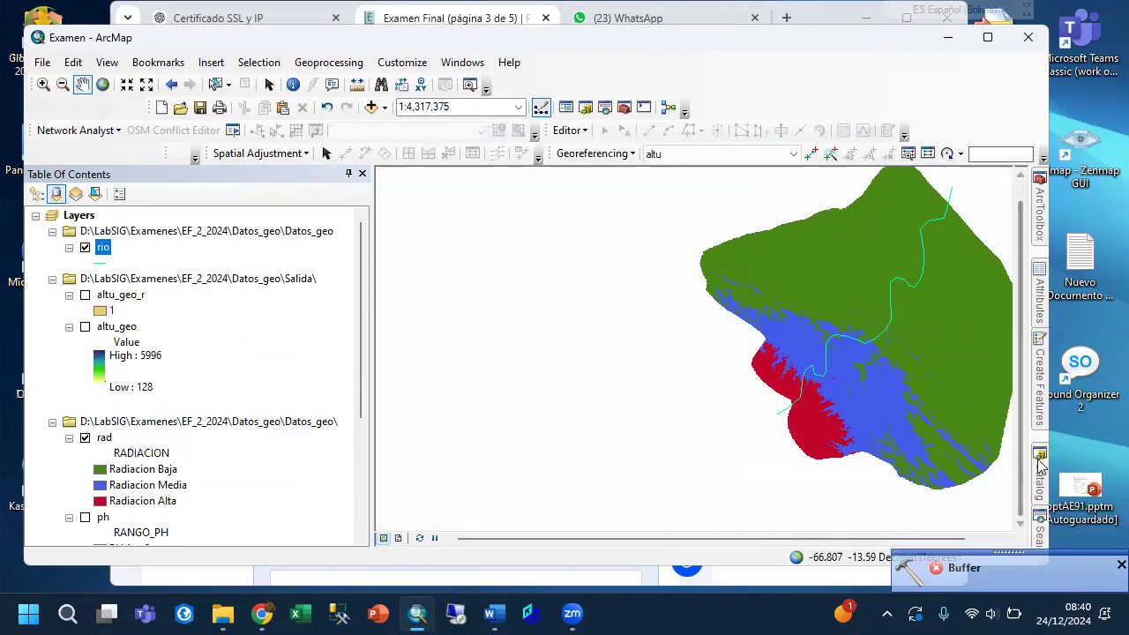
{"action": "mouse_move", "coordinate": [1039, 476]}
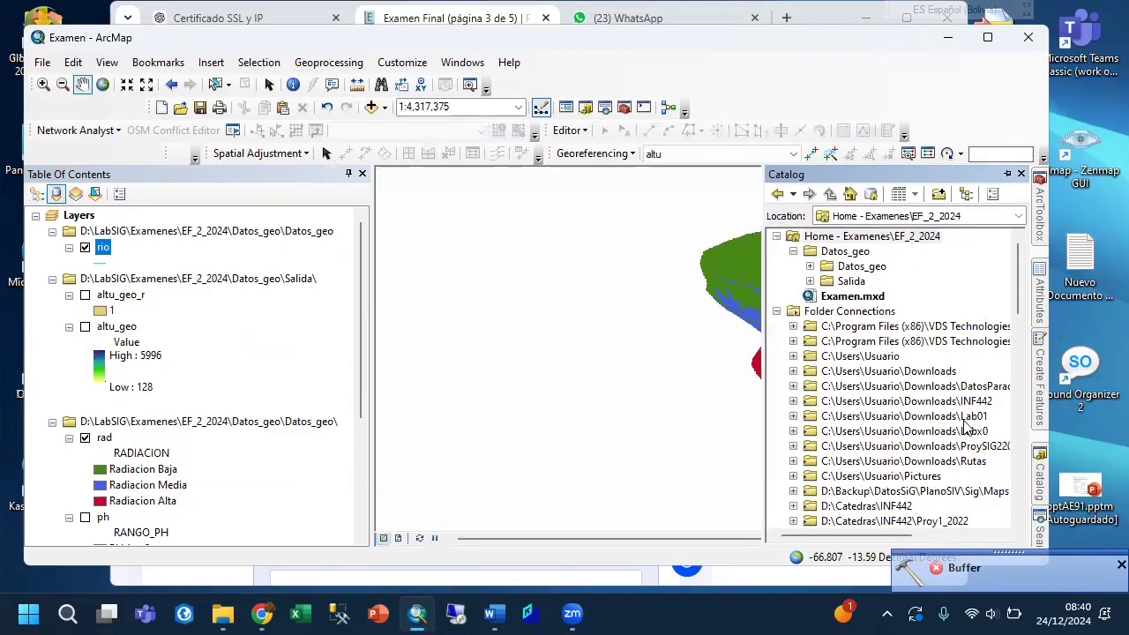
{"action": "right_click", "coordinate": [828, 242]}
{"action": "left_click", "coordinate": [873, 330]}
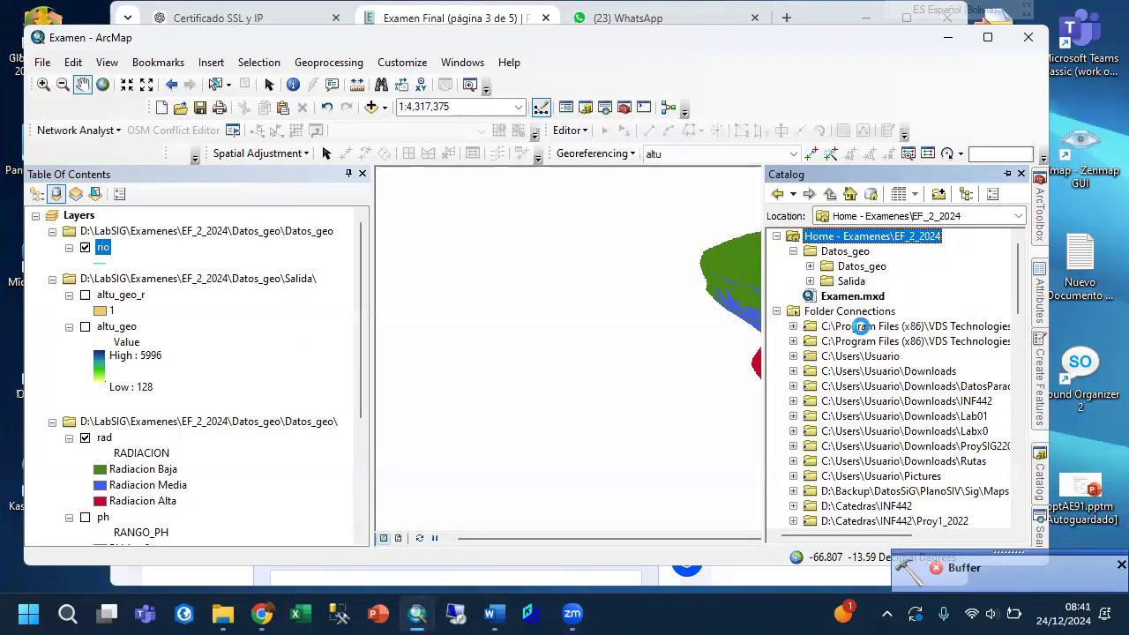
{"action": "left_click", "coordinate": [810, 281]}
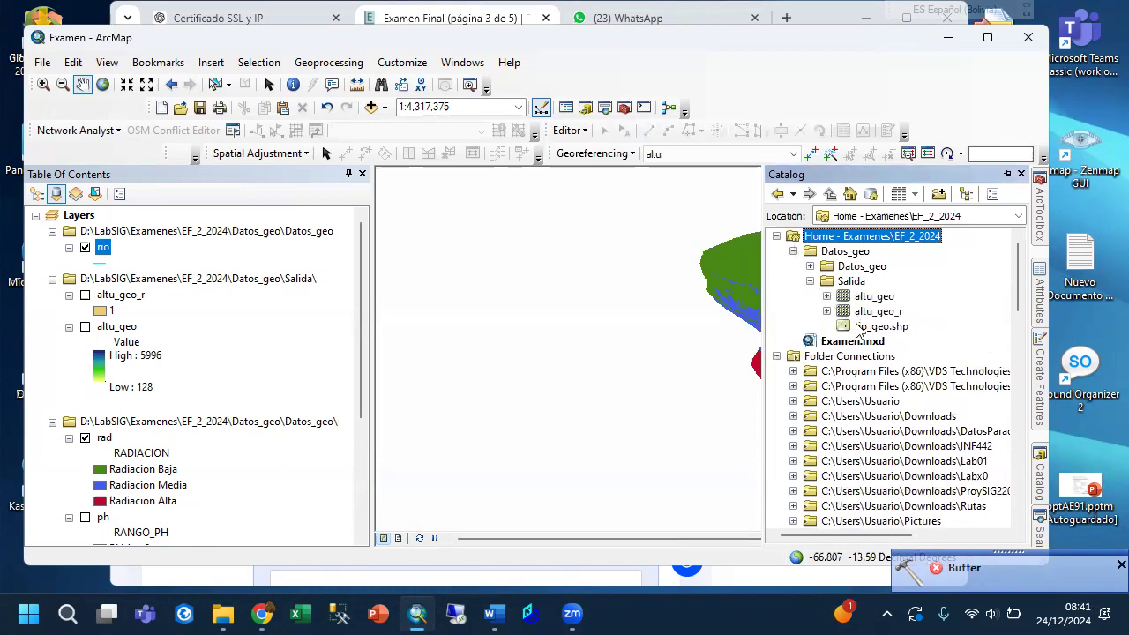
{"action": "left_click_drag", "start_coordinate": [855, 331], "coordinate": [574, 350]}
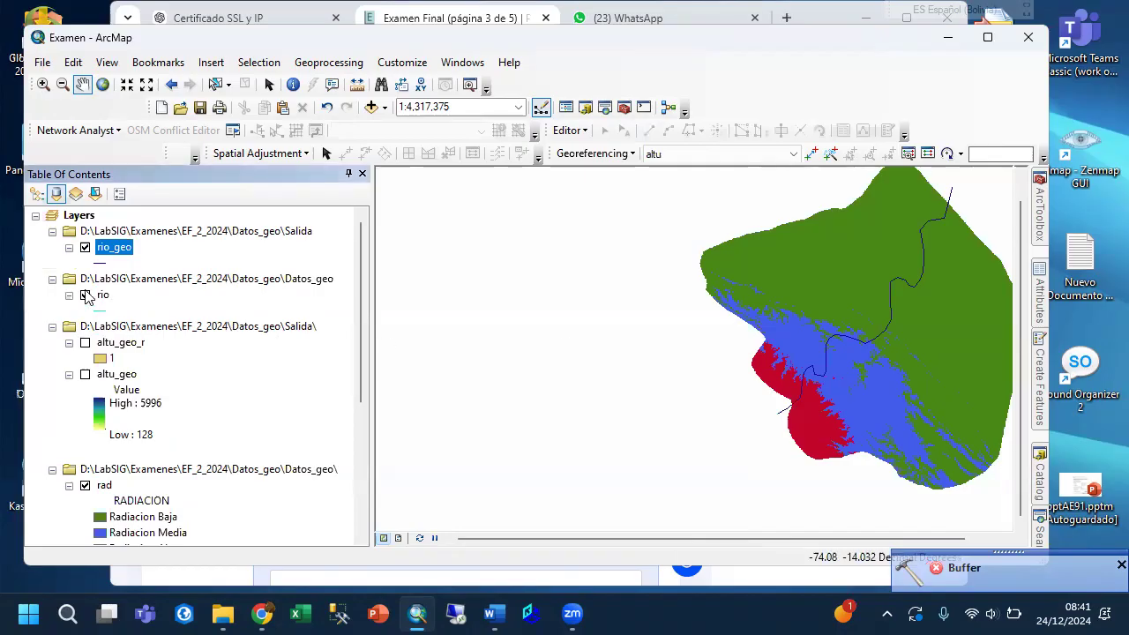
Remove the original rio layer from the map.
{"action": "left_click", "coordinate": [103, 300]}
{"action": "right_click", "coordinate": [103, 300]}
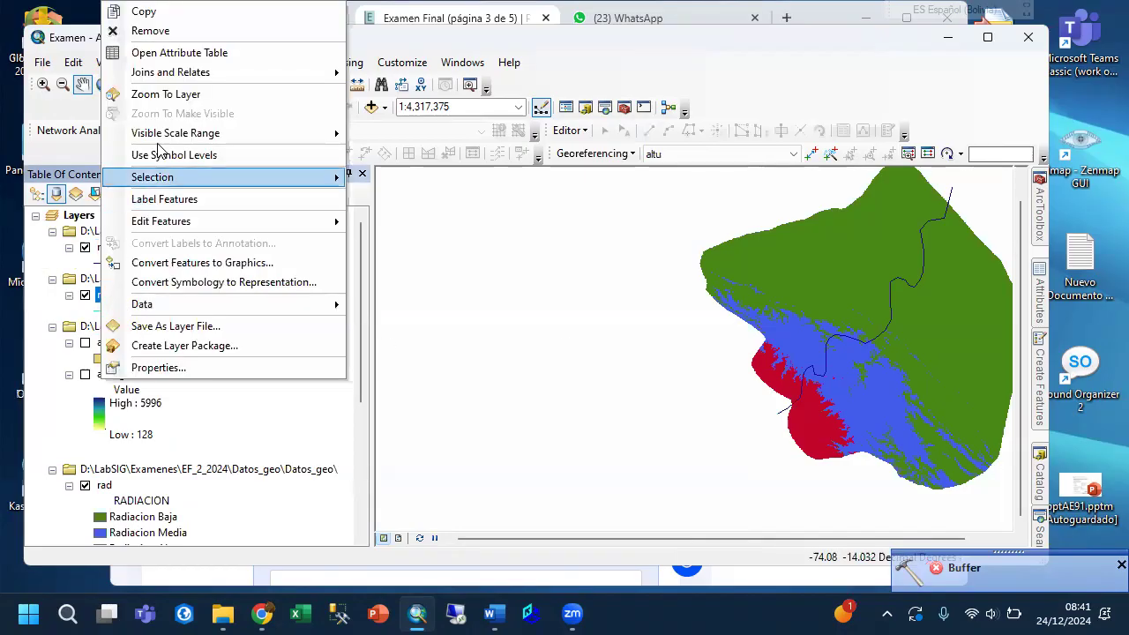
{"action": "left_click", "coordinate": [148, 31]}
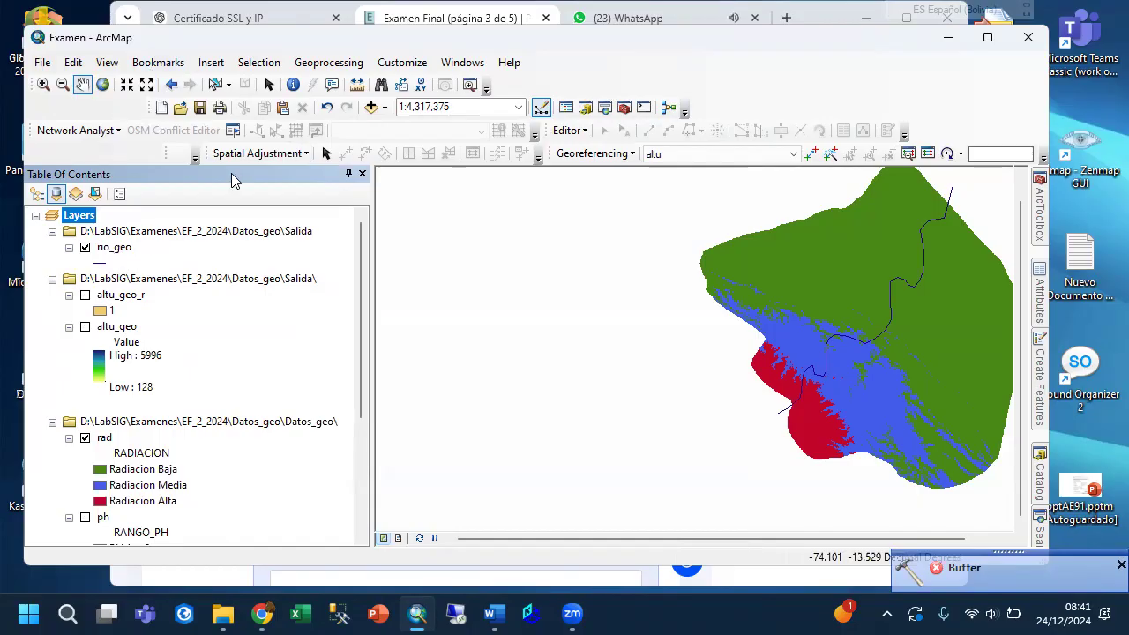
Open the Buffer tool with rio_geo as input and set the output to rio_geo_buff.shp in the Salida folder.
{"action": "left_click", "coordinate": [328, 62]}
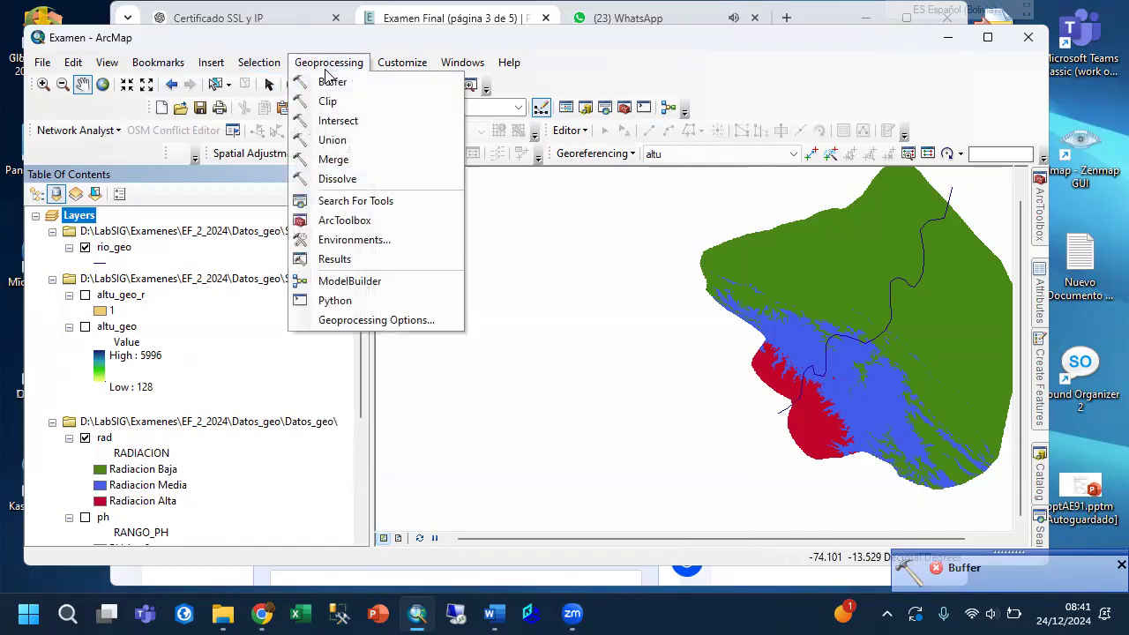
{"action": "left_click", "coordinate": [329, 81]}
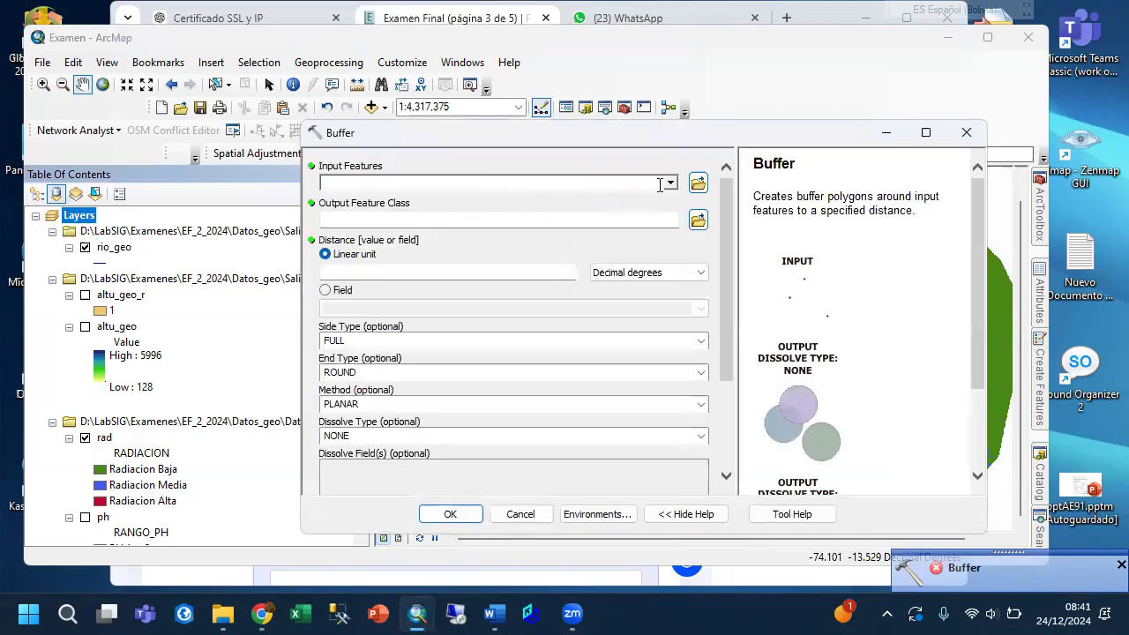
{"action": "left_click", "coordinate": [671, 183]}
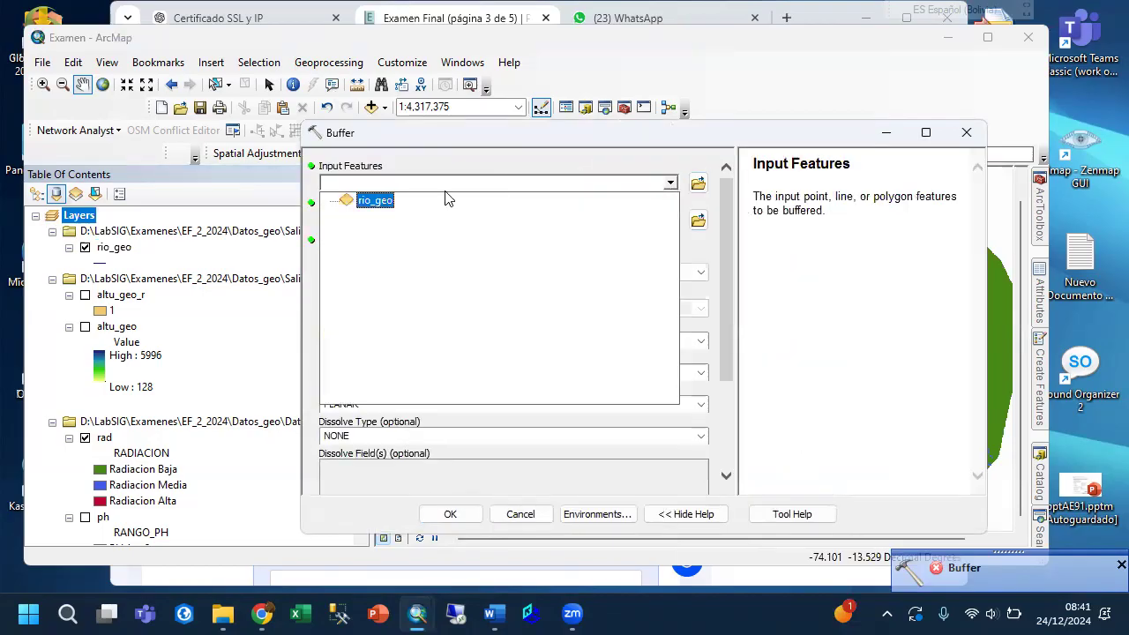
{"action": "left_click", "coordinate": [388, 201]}
{"action": "left_click", "coordinate": [698, 219]}
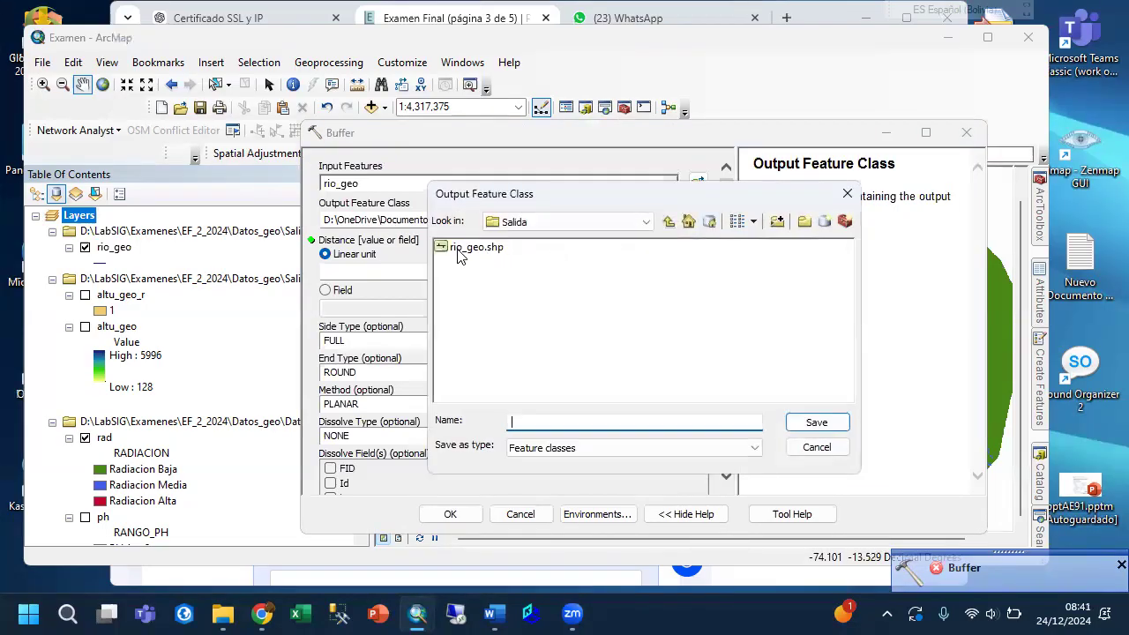
{"action": "left_click", "coordinate": [463, 248]}
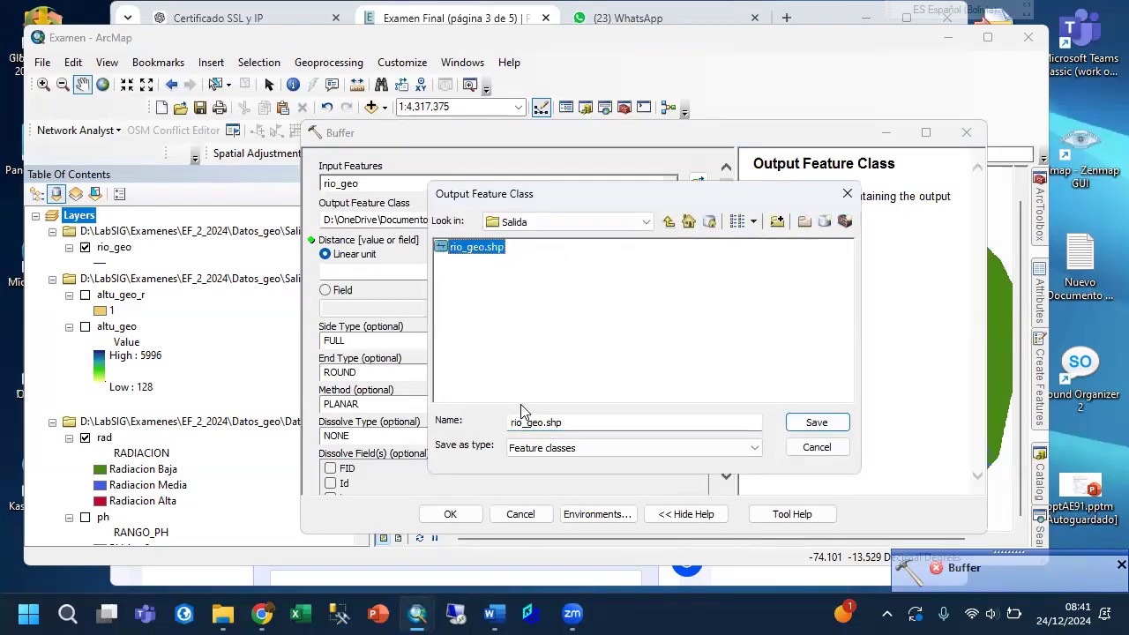
{"action": "left_click", "coordinate": [547, 424]}
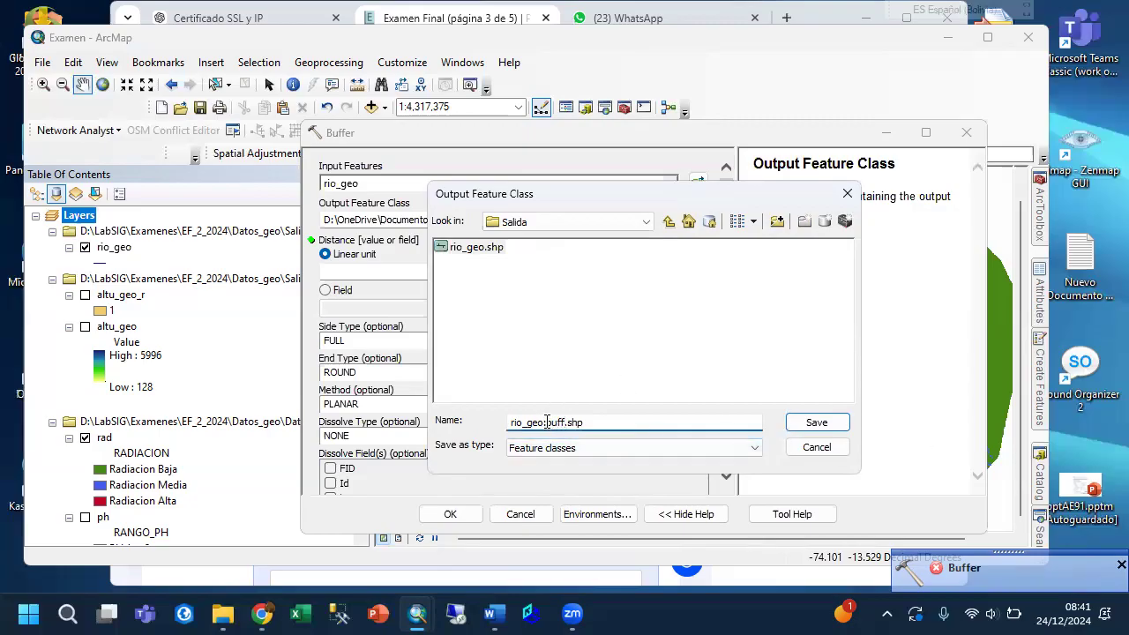
{"action": "key", "text": "Delete"}
{"action": "type", "text": "b"}
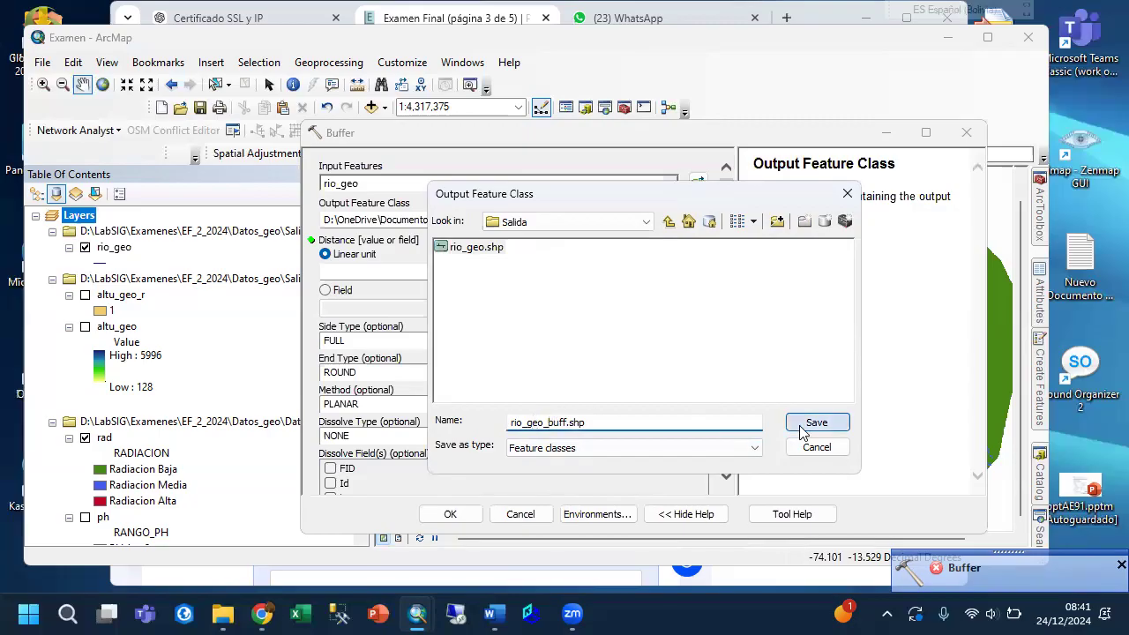
{"action": "left_click", "coordinate": [810, 423]}
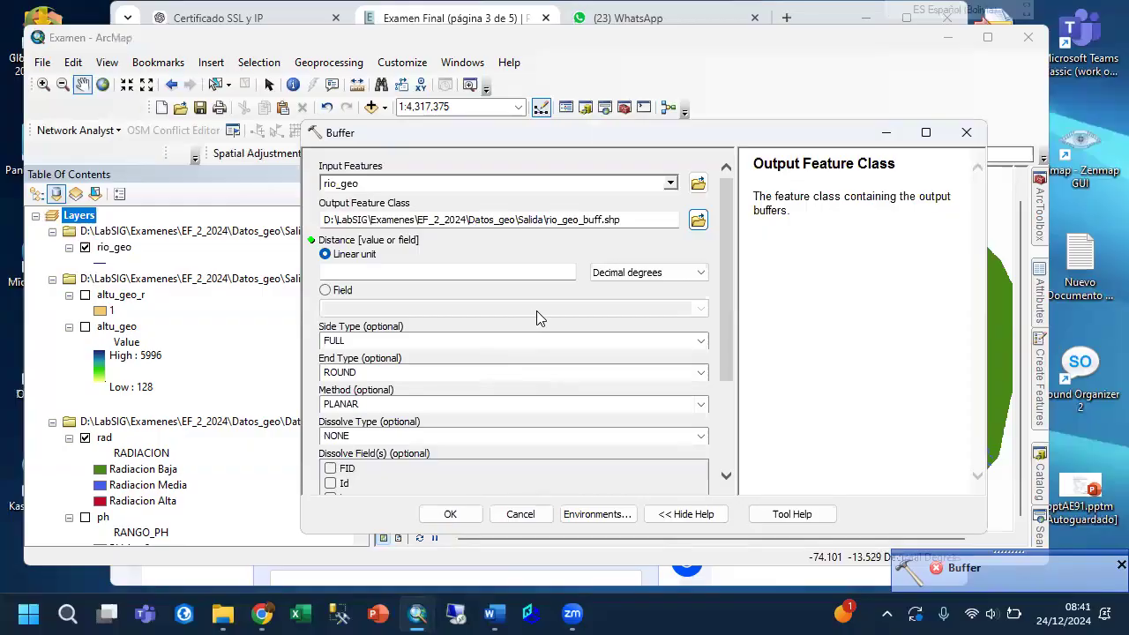
Set the buffer's linear distance to 750 meters and run the tool.
{"action": "left_click", "coordinate": [632, 273]}
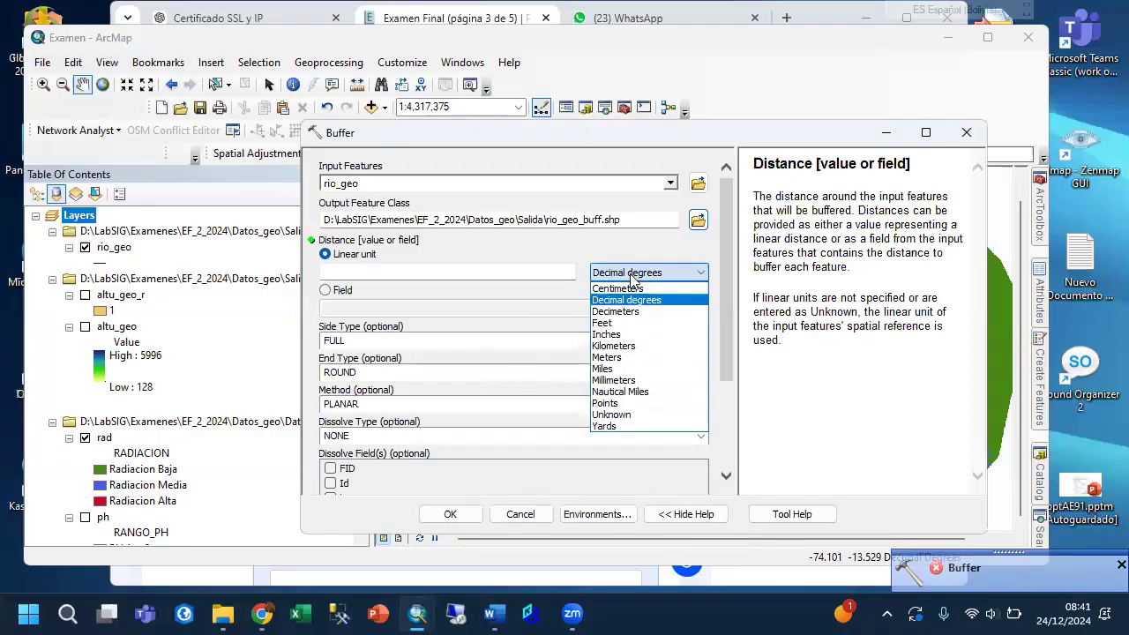
{"action": "left_click", "coordinate": [606, 357]}
{"action": "left_click", "coordinate": [556, 275]}
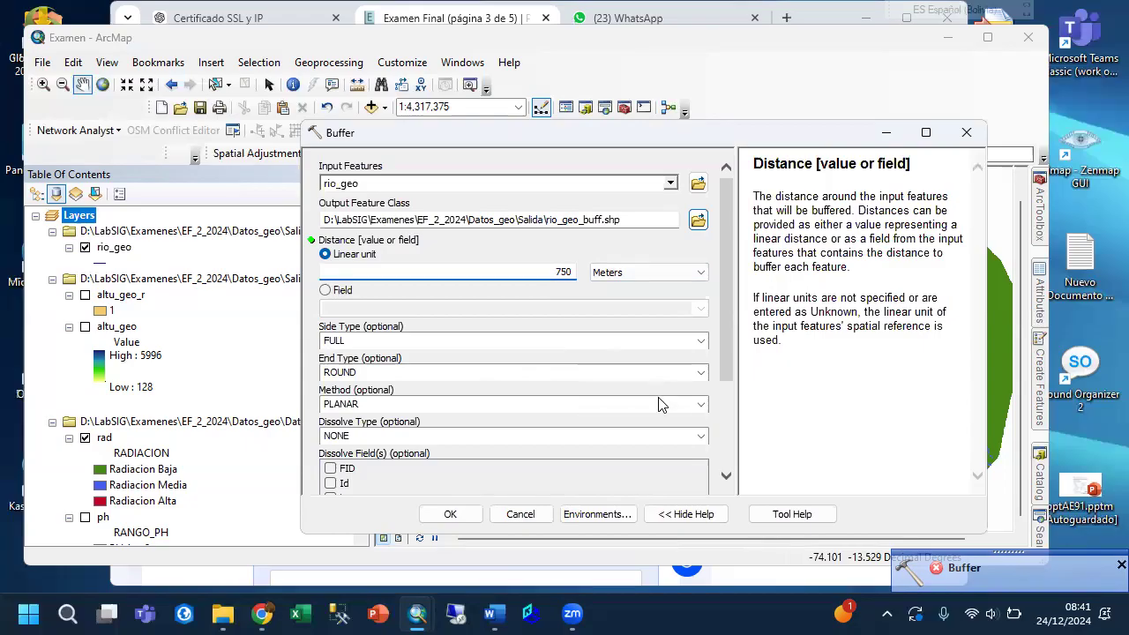
{"action": "left_click_drag", "start_coordinate": [729, 368], "coordinate": [727, 460]}
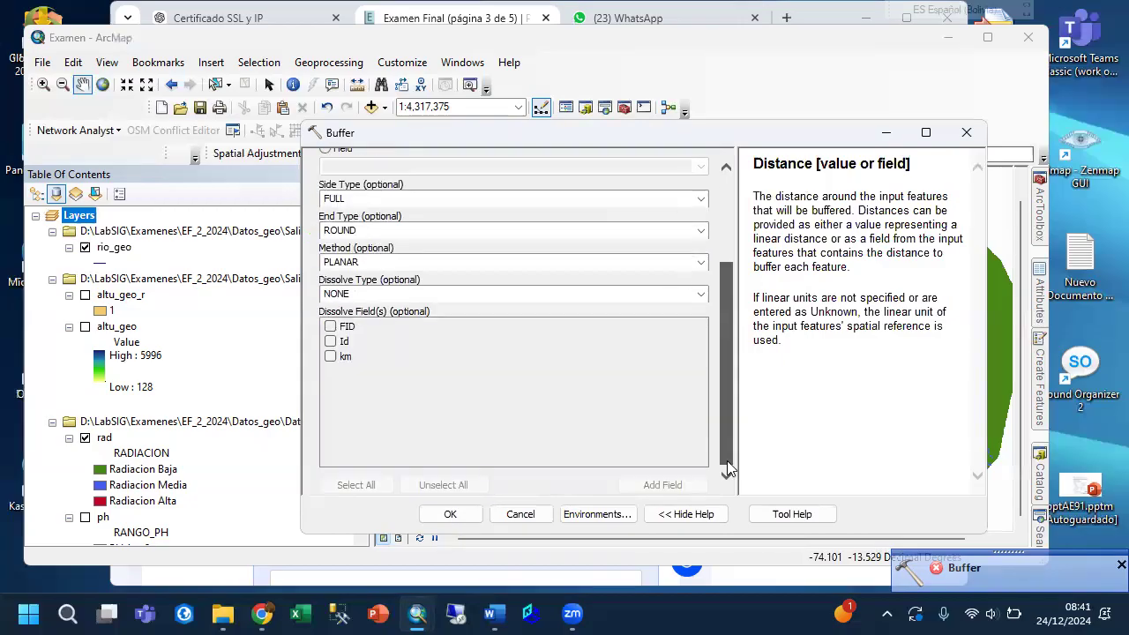
{"action": "left_click", "coordinate": [451, 515]}
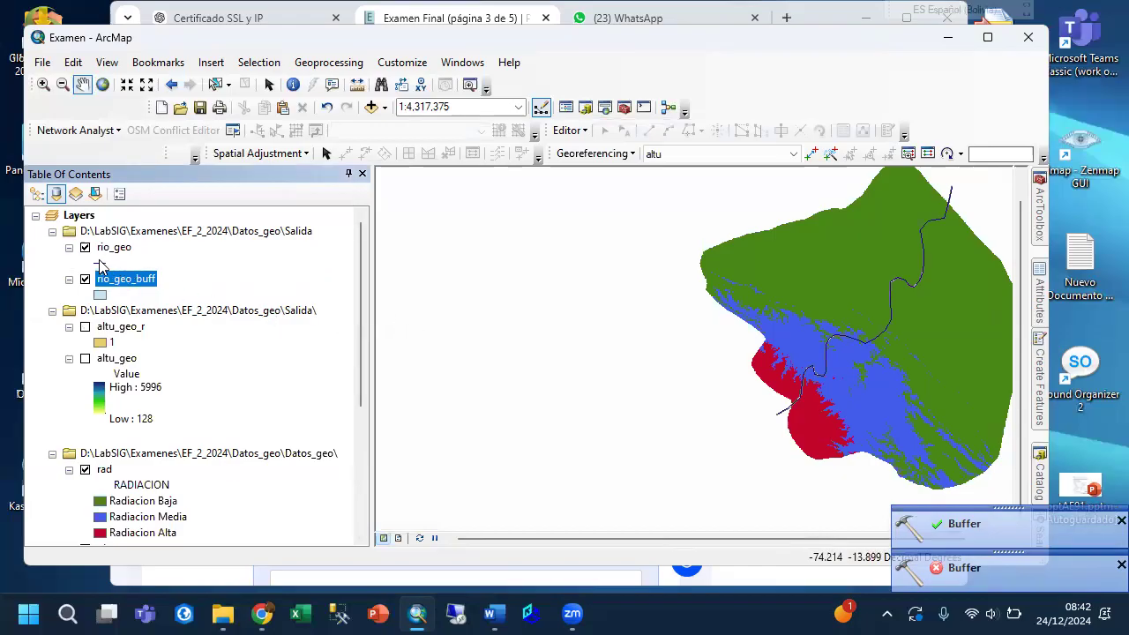
Hide the rio_geo layer and give rio_geo_buff the Lake symbol with an outline width of 1.
{"action": "left_click", "coordinate": [85, 249]}
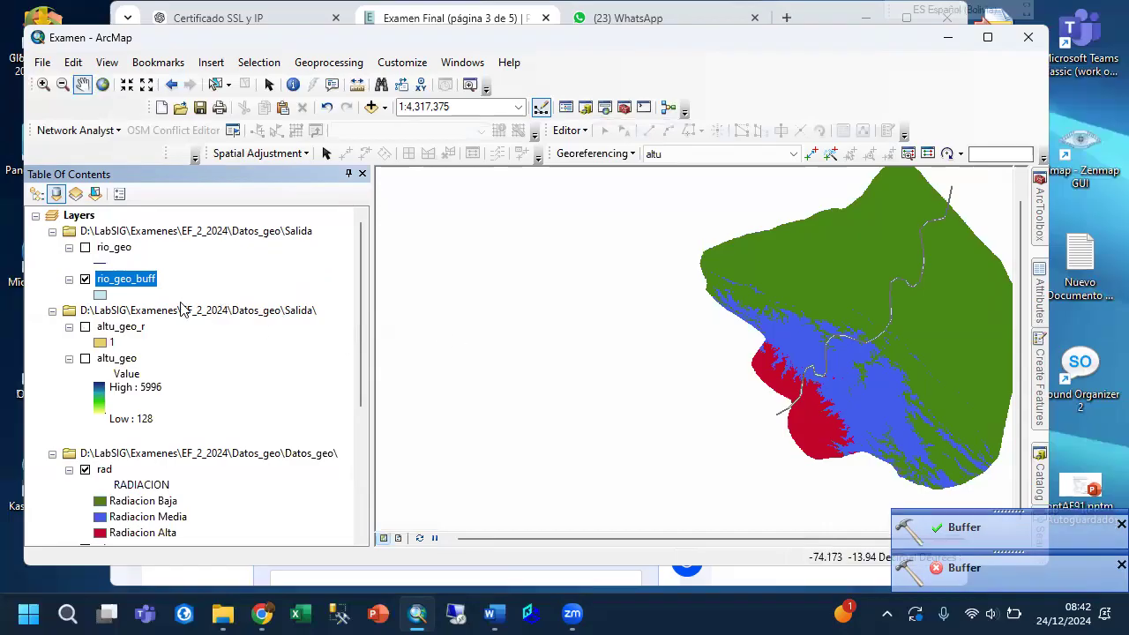
{"action": "left_click", "coordinate": [99, 295]}
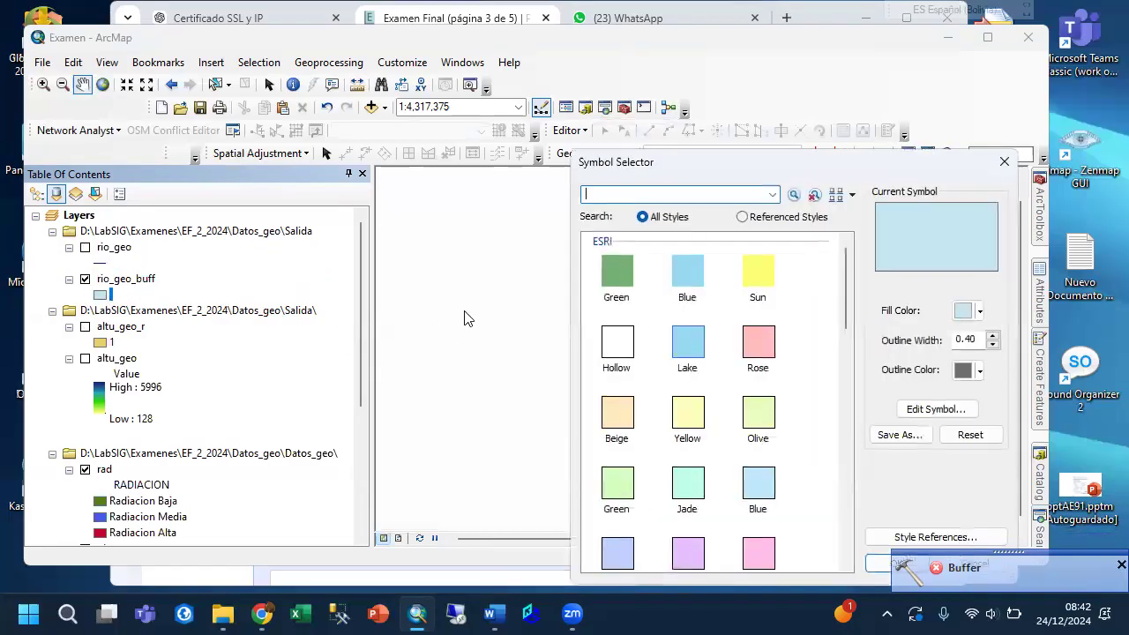
{"action": "left_click", "coordinate": [684, 353]}
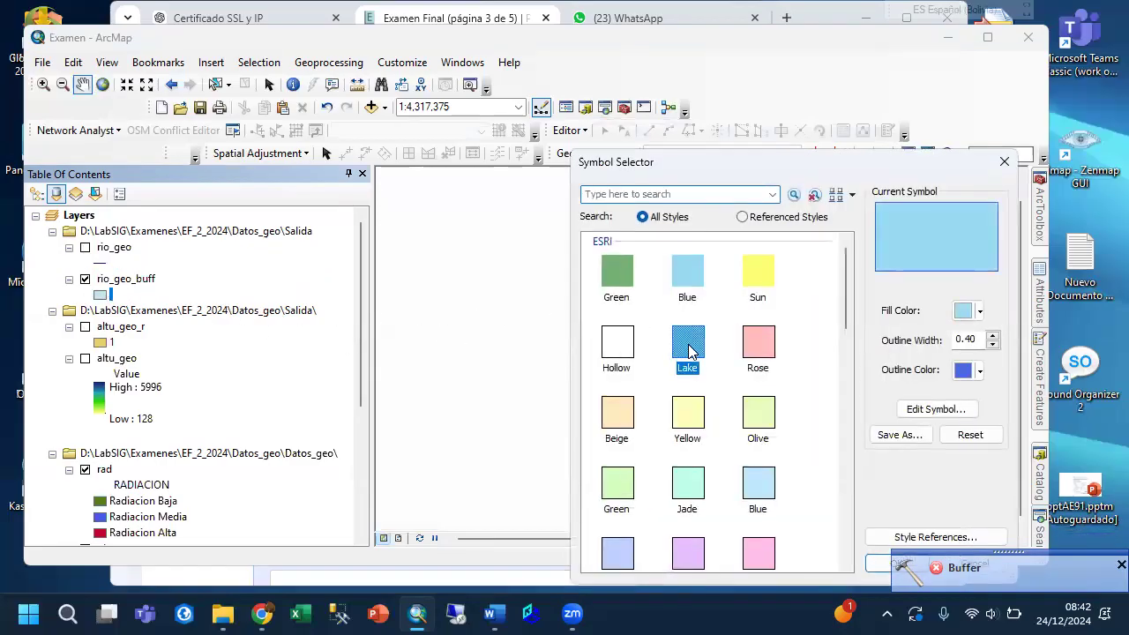
{"action": "left_click", "coordinate": [992, 336]}
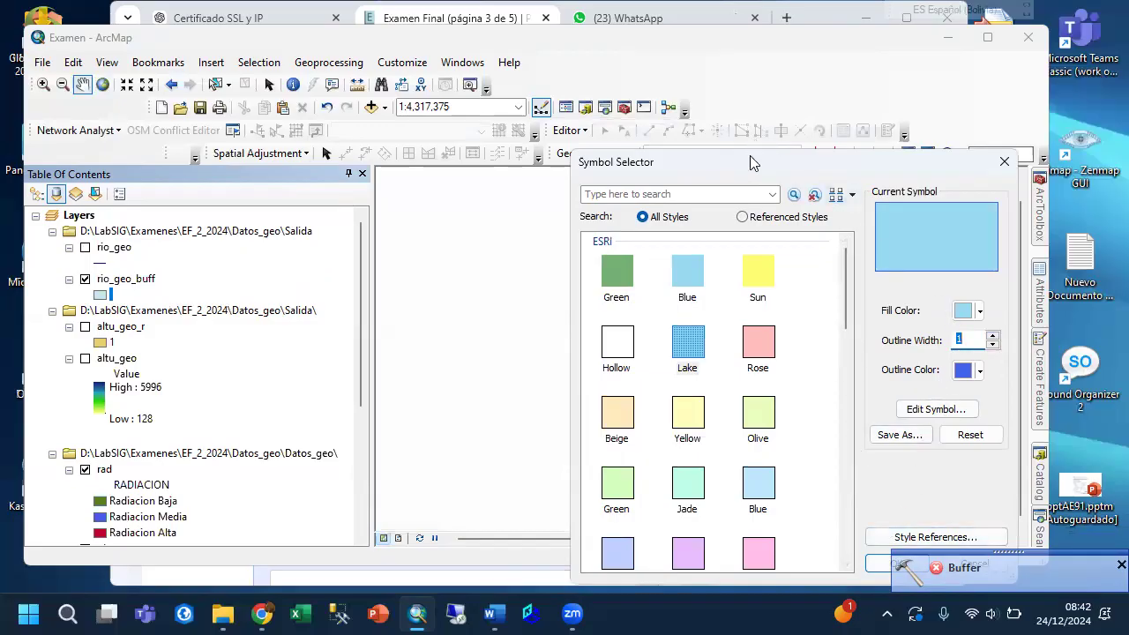
{"action": "left_click_drag", "start_coordinate": [755, 153], "coordinate": [651, 102]}
{"action": "left_click", "coordinate": [792, 519]}
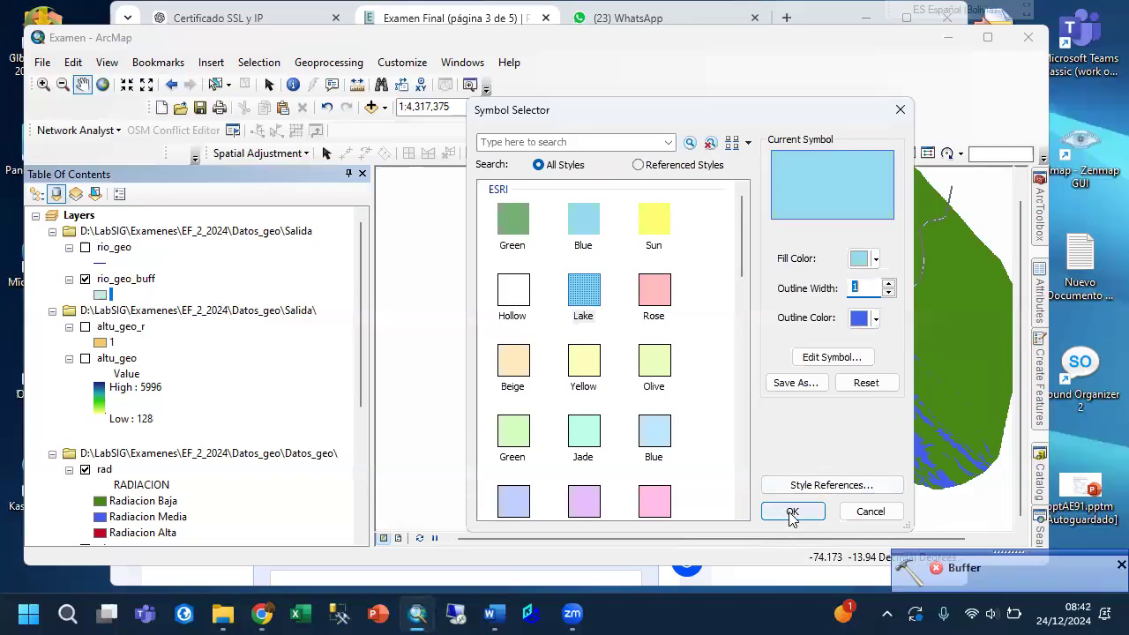
Measure the width of the river buffer across one of its bends.
{"action": "left_click", "coordinate": [42, 84]}
{"action": "left_click_drag", "start_coordinate": [787, 345], "coordinate": [840, 404]}
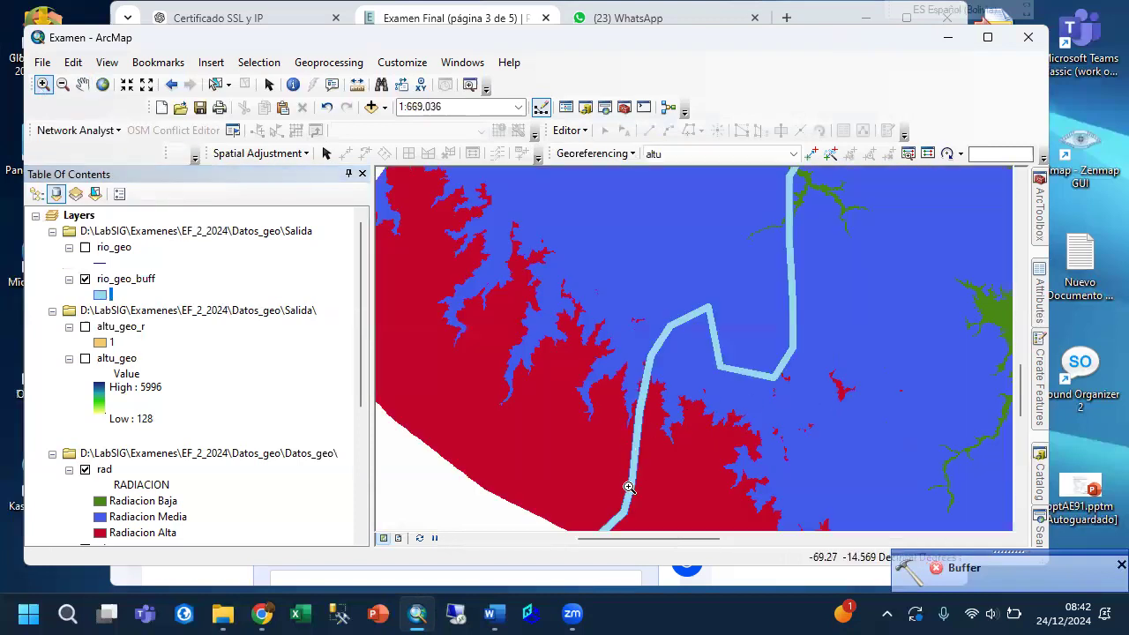
{"action": "left_click_drag", "start_coordinate": [612, 314], "coordinate": [676, 411]}
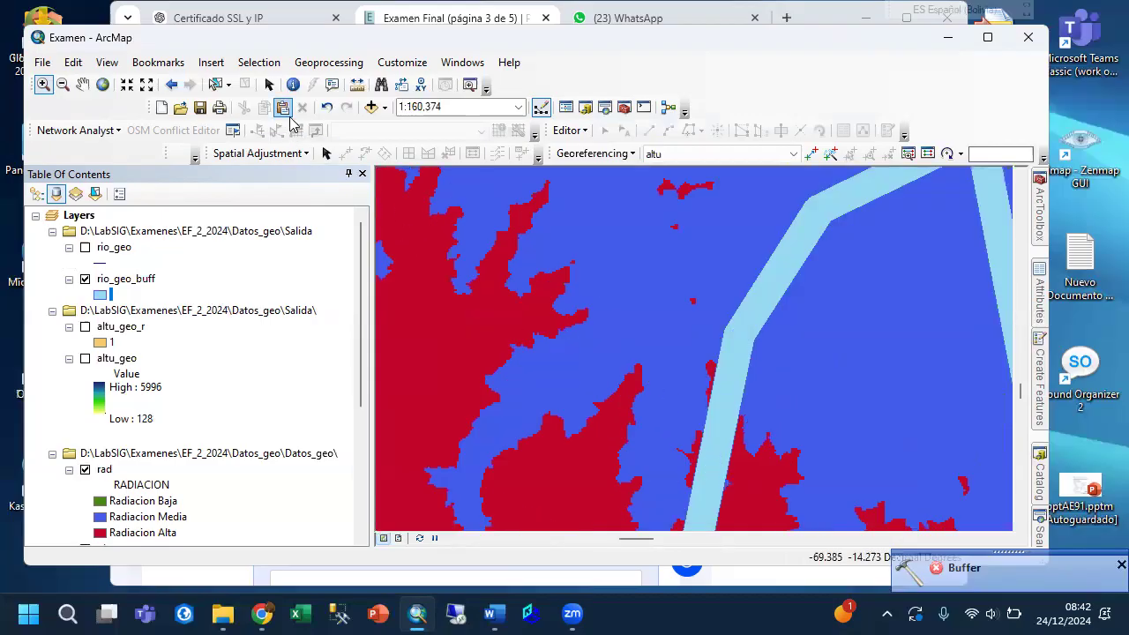
{"action": "left_click", "coordinate": [357, 84]}
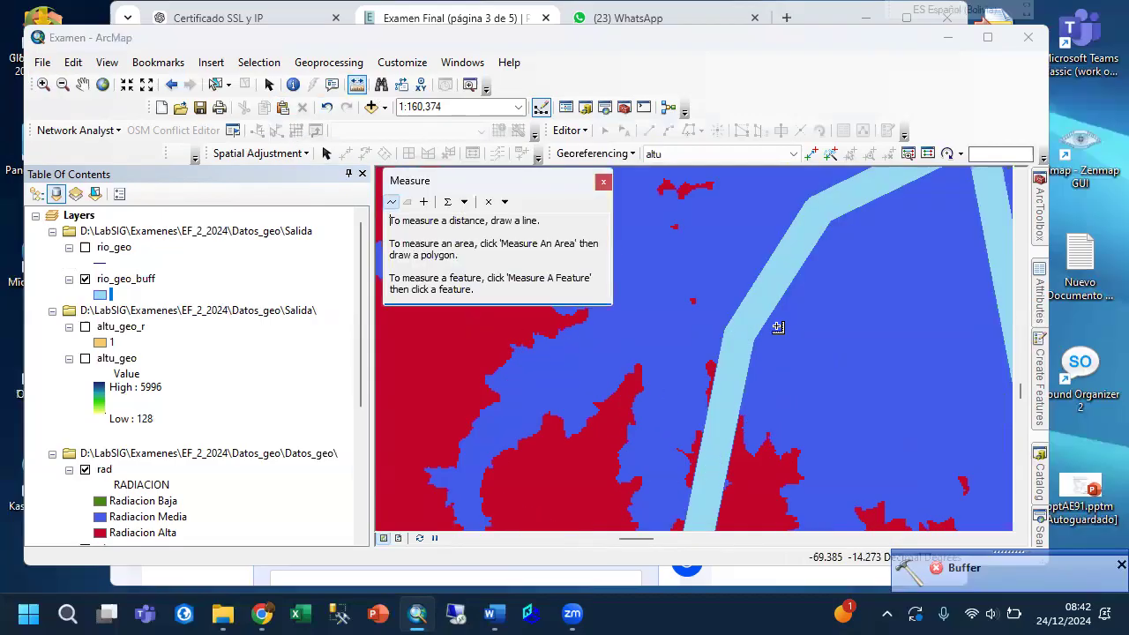
{"action": "left_click", "coordinate": [725, 330]}
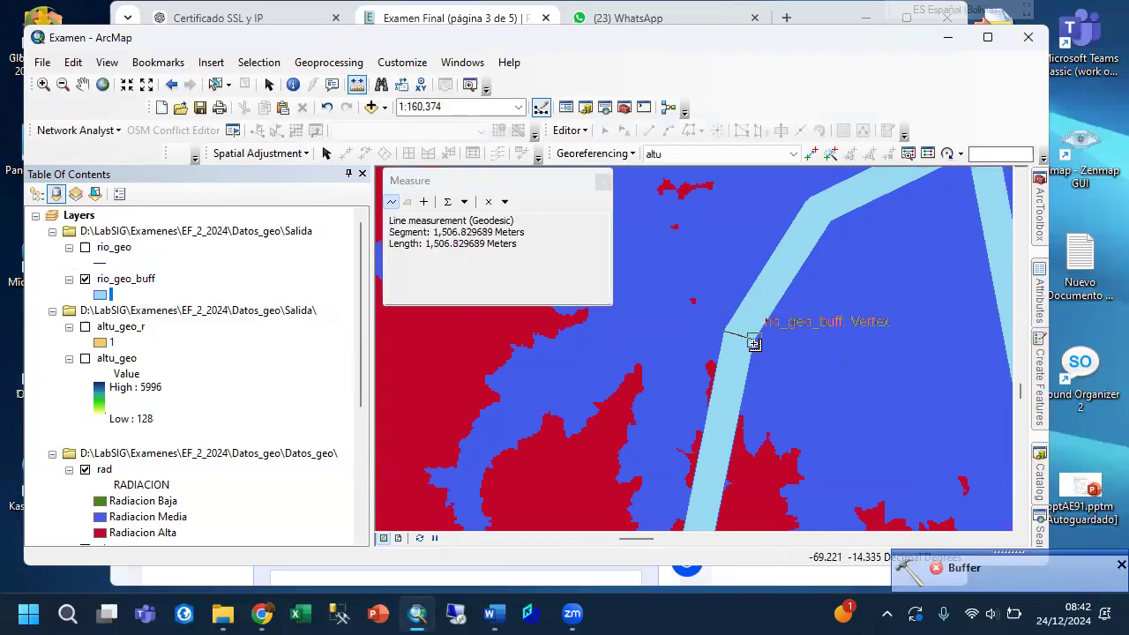
{"action": "double_click", "coordinate": [754, 344]}
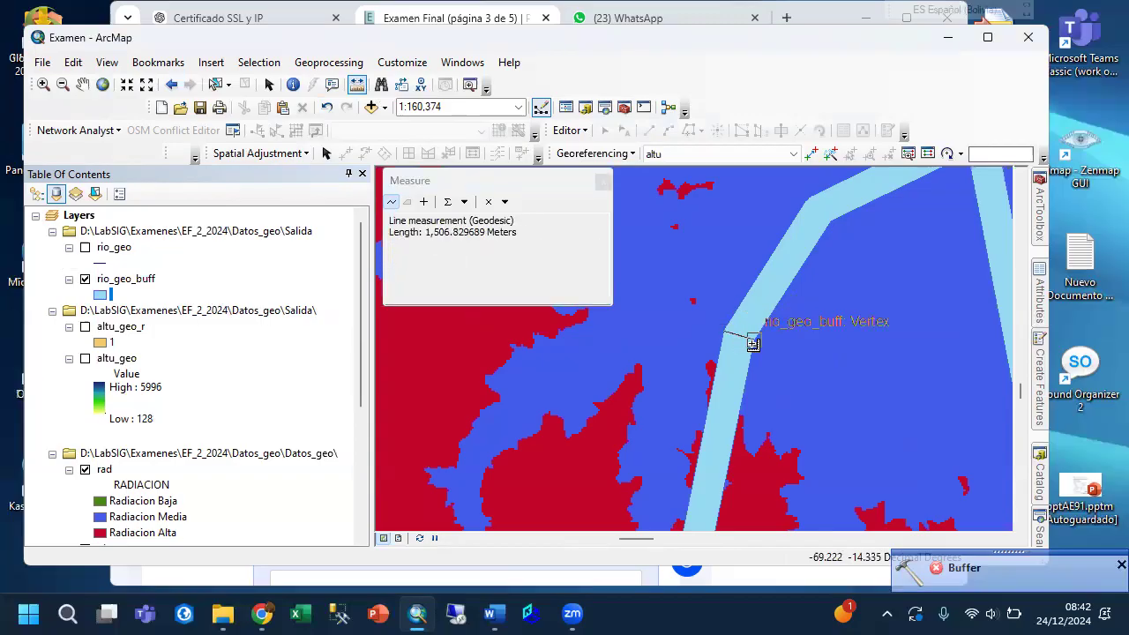
{"action": "left_click", "coordinate": [602, 183]}
{"action": "scroll", "coordinate": [651, 372], "scroll_direction": "up", "scroll_amount": 5}
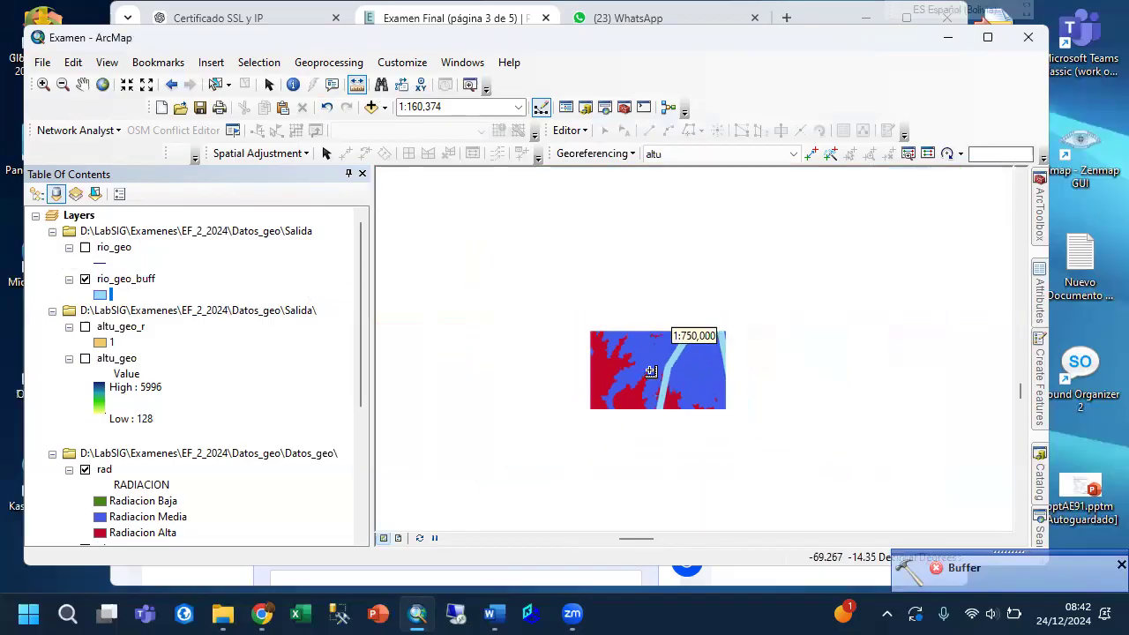
Review the map's layer list and the Salida folder in the Catalog to see which layers still need projecting.
{"action": "scroll", "coordinate": [260, 396], "scroll_direction": "down", "scroll_amount": 6}
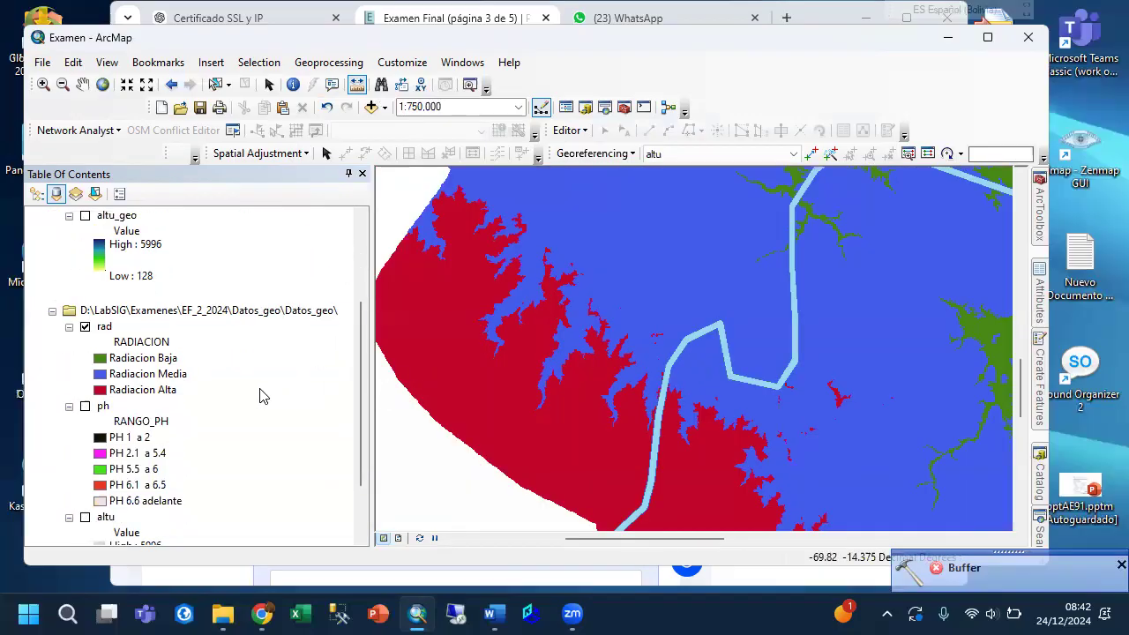
{"action": "scroll", "coordinate": [259, 396], "scroll_direction": "up", "scroll_amount": 6}
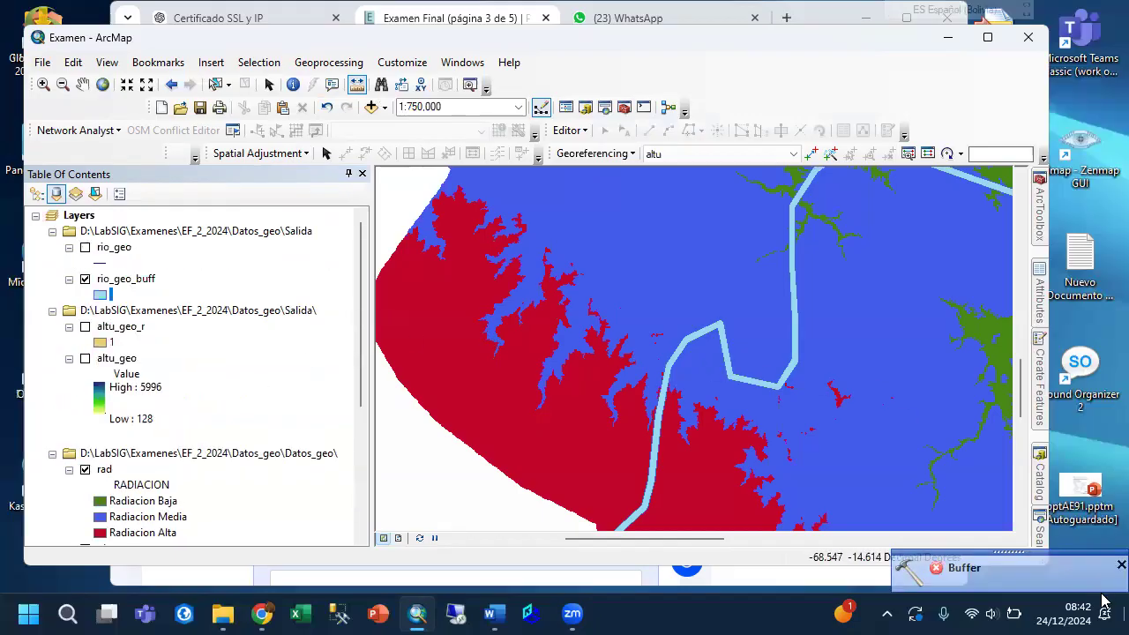
{"action": "left_click", "coordinate": [1040, 483]}
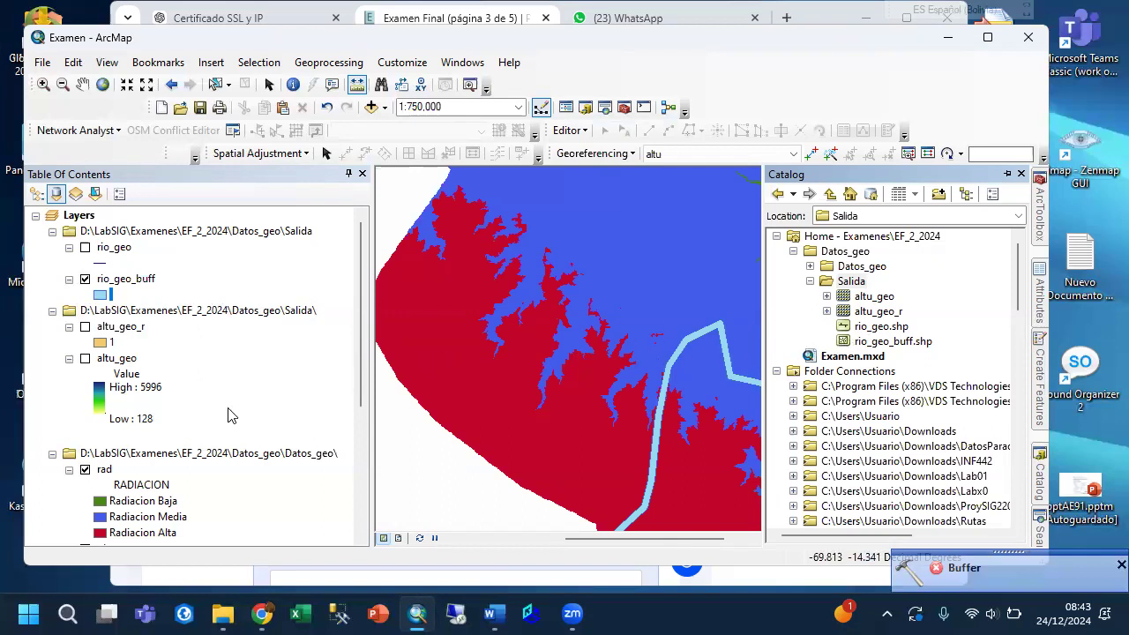
{"action": "scroll", "coordinate": [231, 407], "scroll_direction": "down", "scroll_amount": 3}
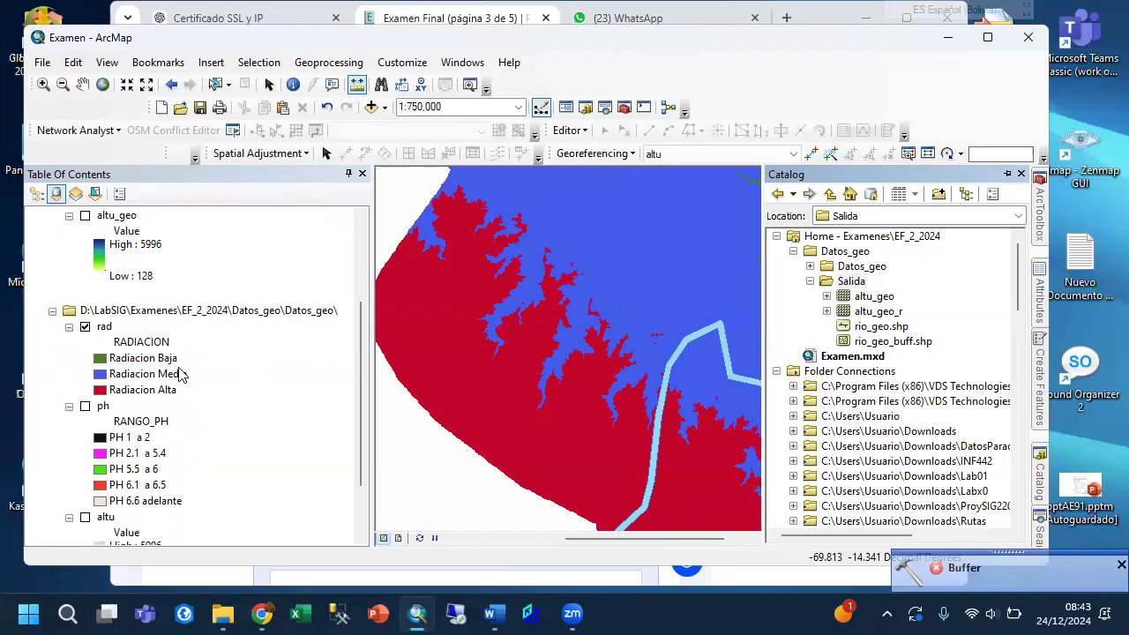
{"action": "scroll", "coordinate": [119, 369], "scroll_direction": "down", "scroll_amount": 1}
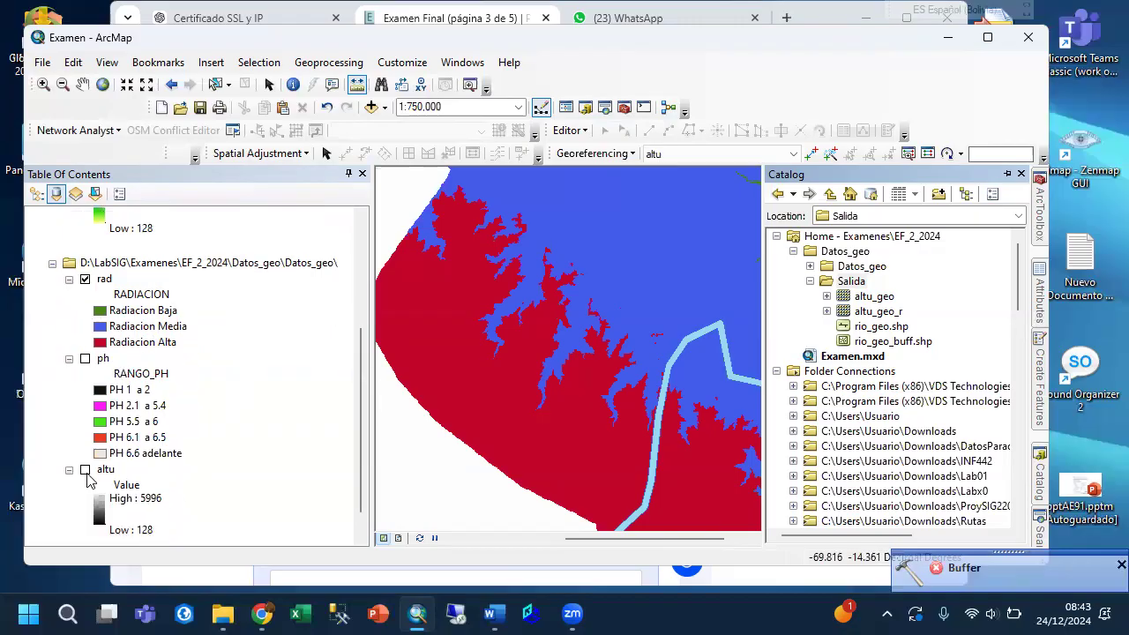
{"action": "scroll", "coordinate": [128, 448], "scroll_direction": "up", "scroll_amount": 4}
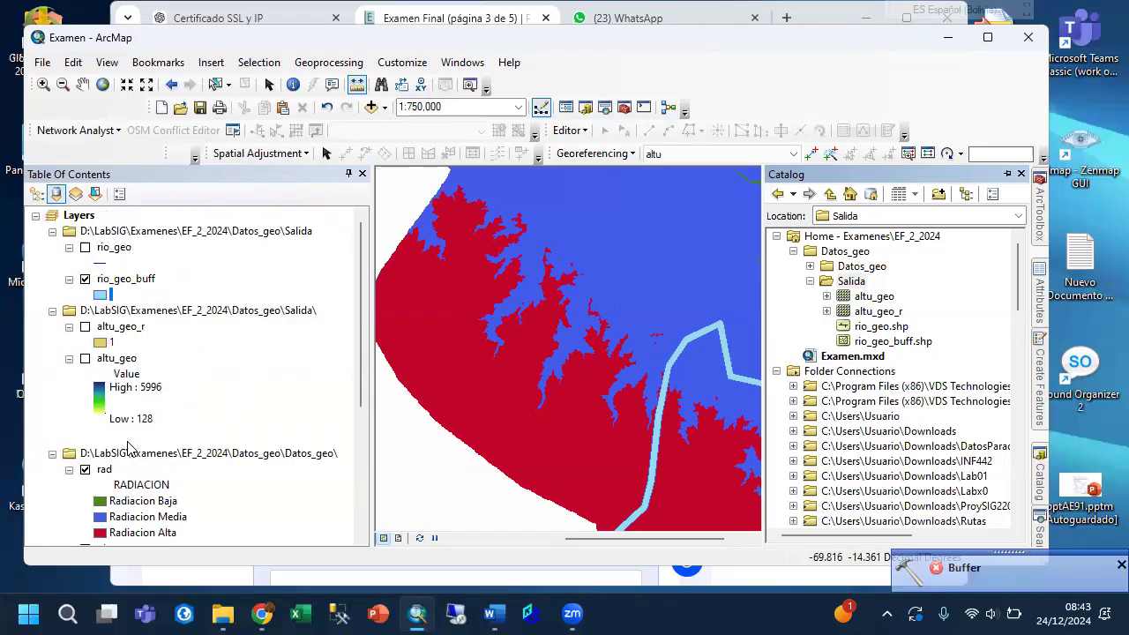
{"action": "scroll", "coordinate": [135, 443], "scroll_direction": "down", "scroll_amount": 2}
{"action": "scroll", "coordinate": [185, 442], "scroll_direction": "down", "scroll_amount": 1}
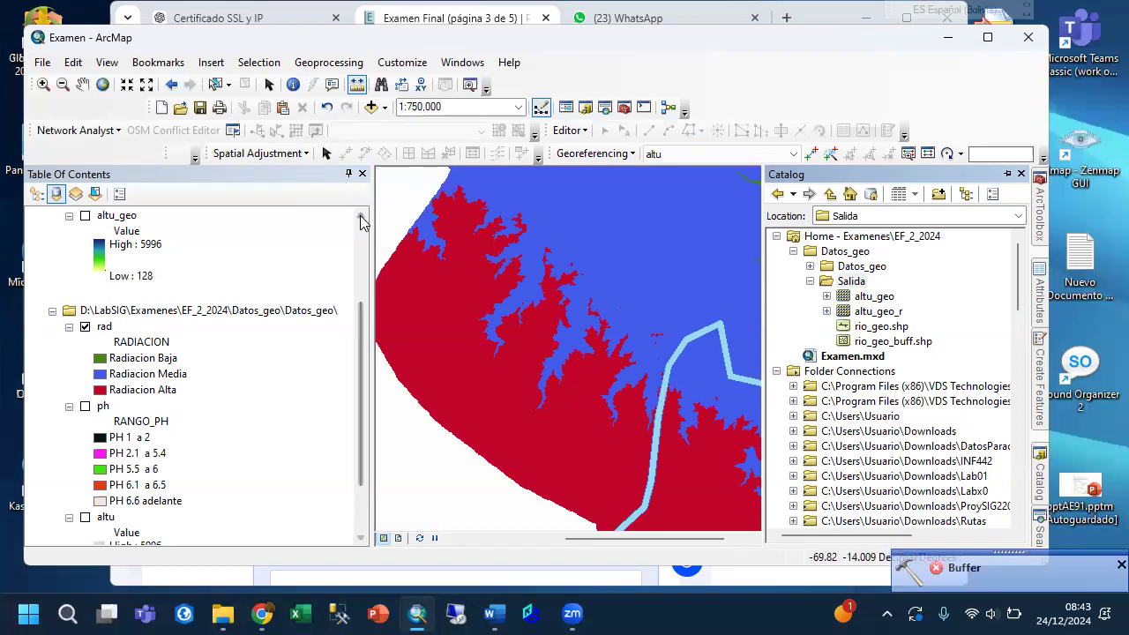
Narrow the table of contents and open the Project Raster tool from the Data Management projection tools.
{"action": "left_click_drag", "start_coordinate": [374, 223], "coordinate": [234, 240]}
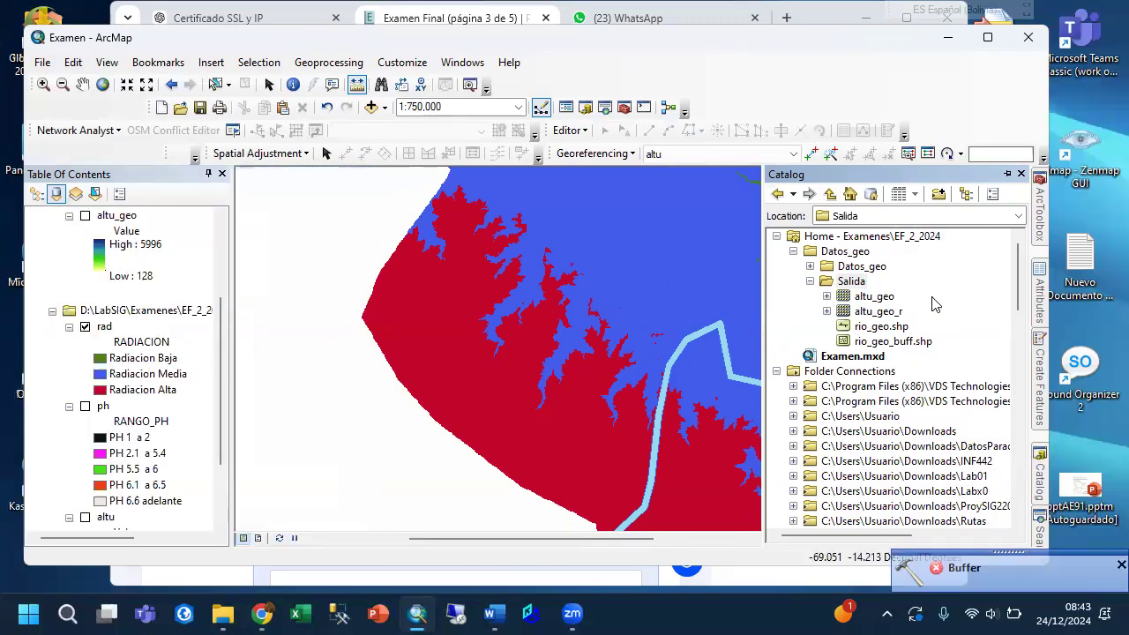
{"action": "left_click", "coordinate": [1041, 235]}
{"action": "scroll", "coordinate": [963, 338], "scroll_direction": "up", "scroll_amount": 5}
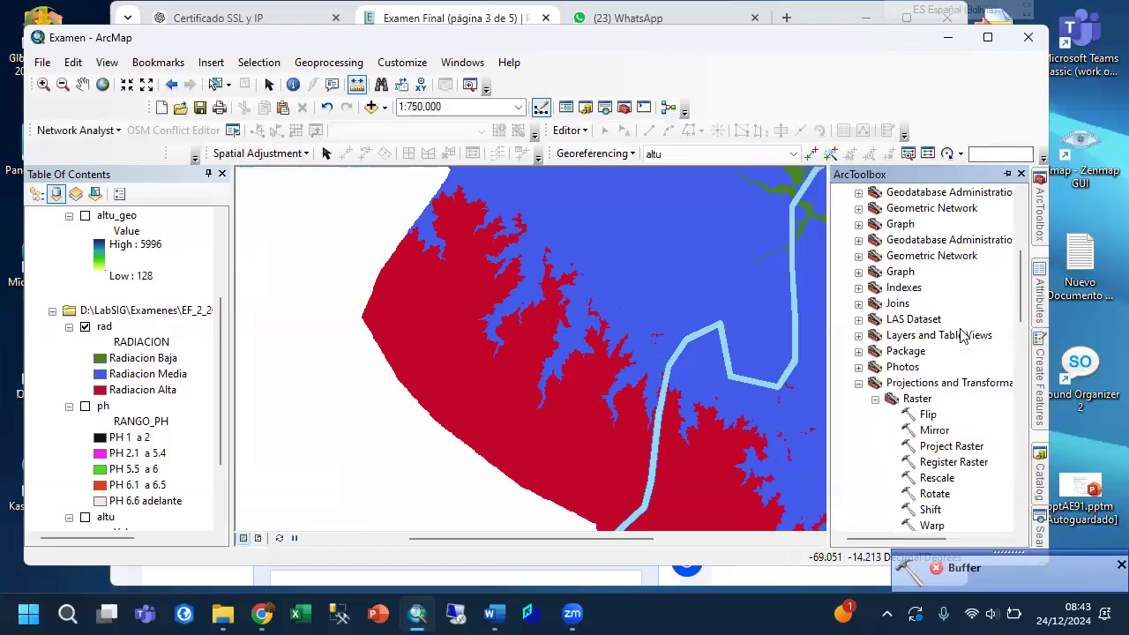
{"action": "scroll", "coordinate": [963, 338], "scroll_direction": "up", "scroll_amount": 6}
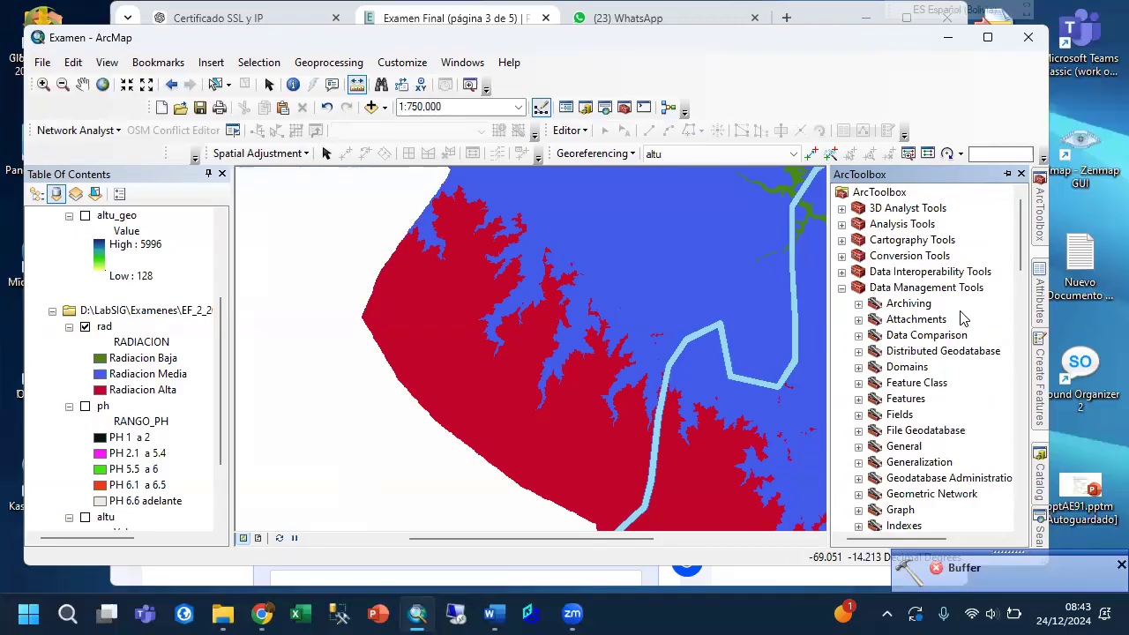
{"action": "scroll", "coordinate": [961, 317], "scroll_direction": "down", "scroll_amount": 5}
{"action": "scroll", "coordinate": [962, 317], "scroll_direction": "up", "scroll_amount": 4}
{"action": "scroll", "coordinate": [961, 318], "scroll_direction": "down", "scroll_amount": 5}
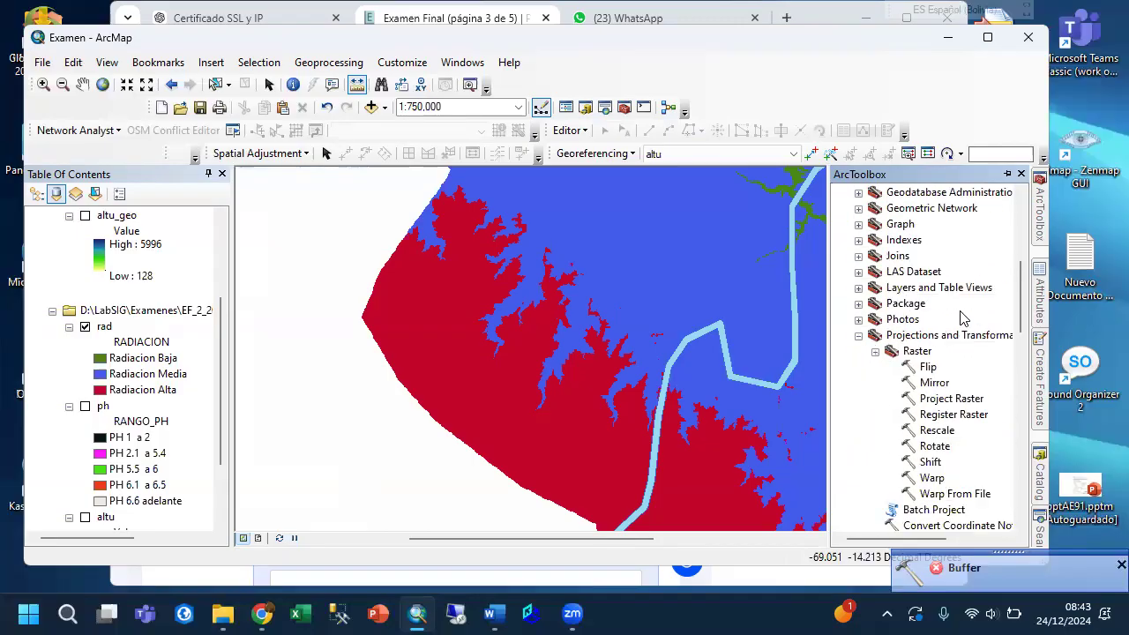
{"action": "scroll", "coordinate": [961, 317], "scroll_direction": "down", "scroll_amount": 2}
{"action": "scroll", "coordinate": [962, 318], "scroll_direction": "up", "scroll_amount": 1}
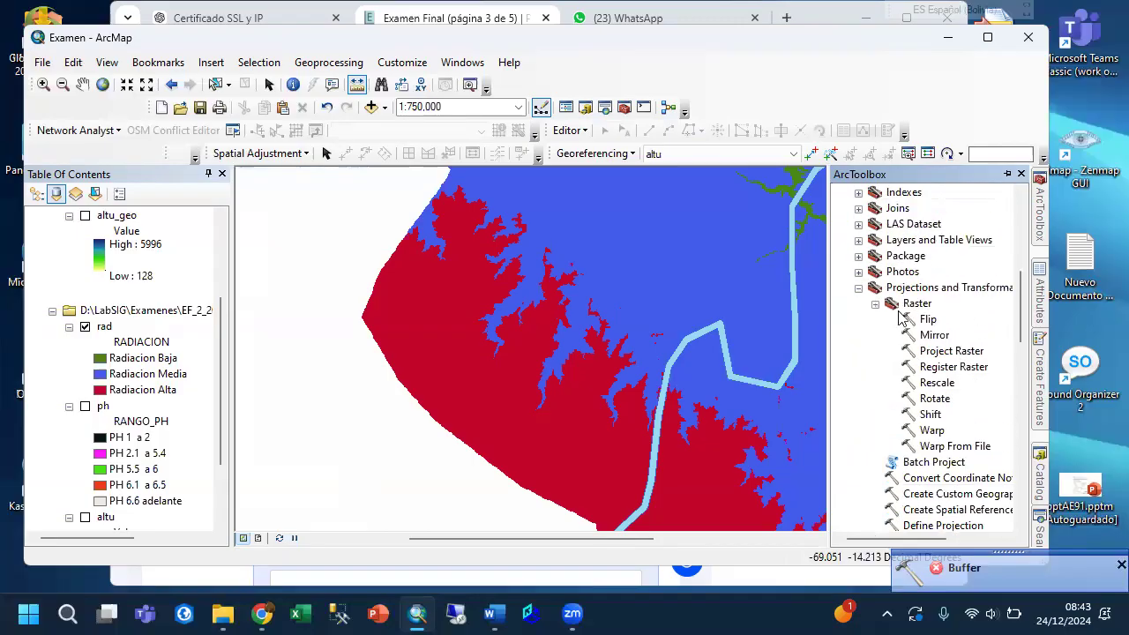
{"action": "double_click", "coordinate": [950, 351]}
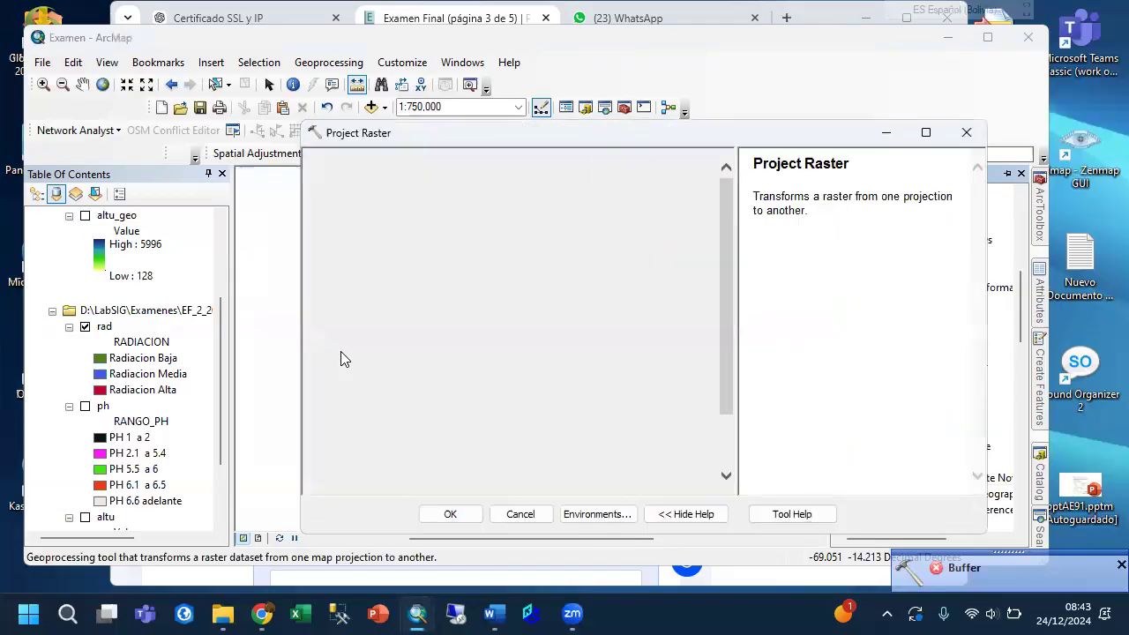
Choose rad as the input raster and save the output dataset as rad_geo in the Salida folder.
{"action": "left_click", "coordinate": [671, 182]}
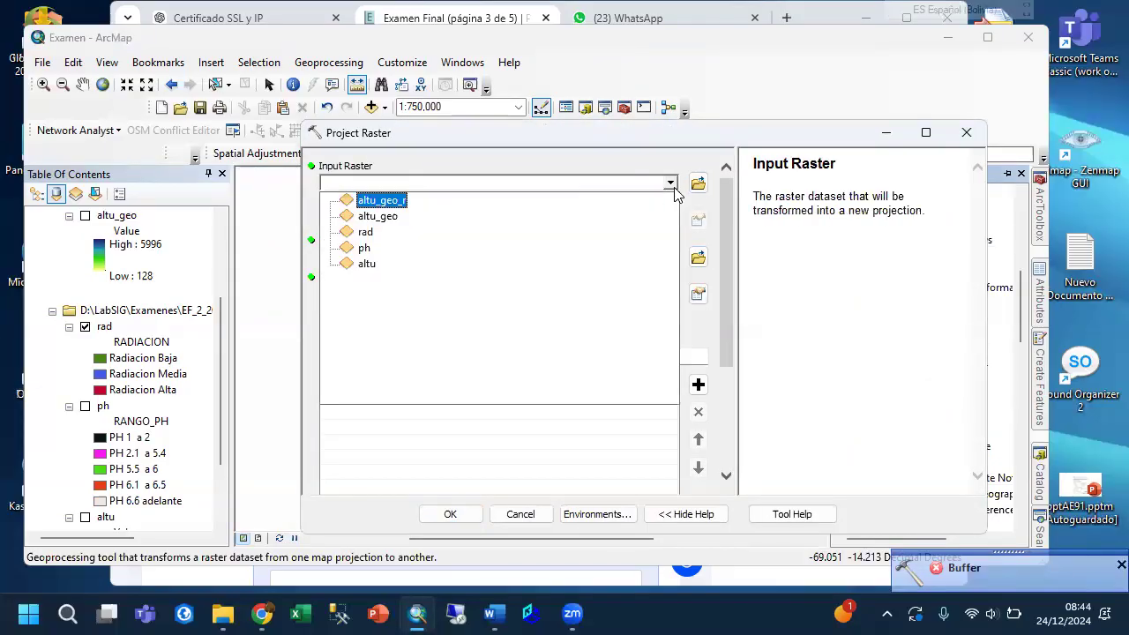
{"action": "left_click", "coordinate": [397, 233]}
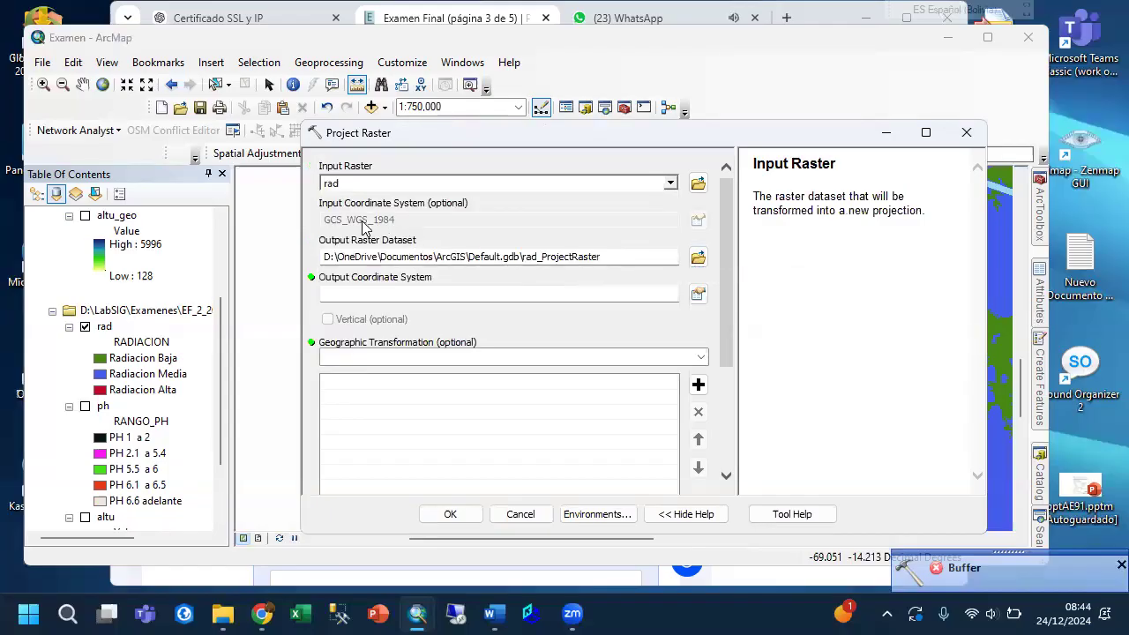
{"action": "left_click", "coordinate": [697, 257]}
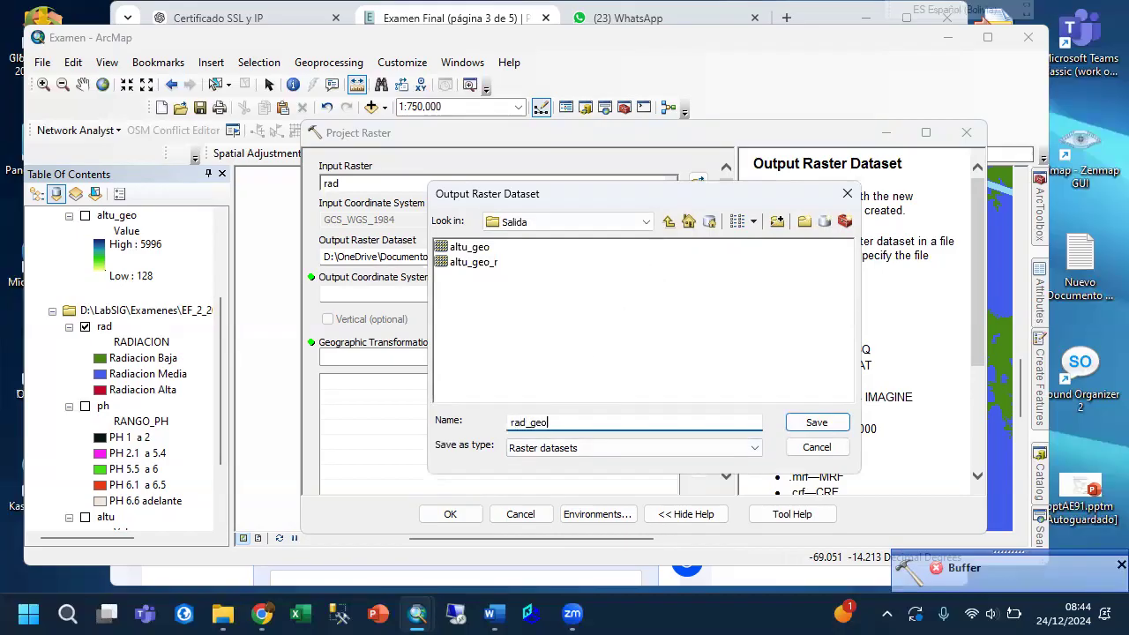
{"action": "left_click", "coordinate": [806, 423]}
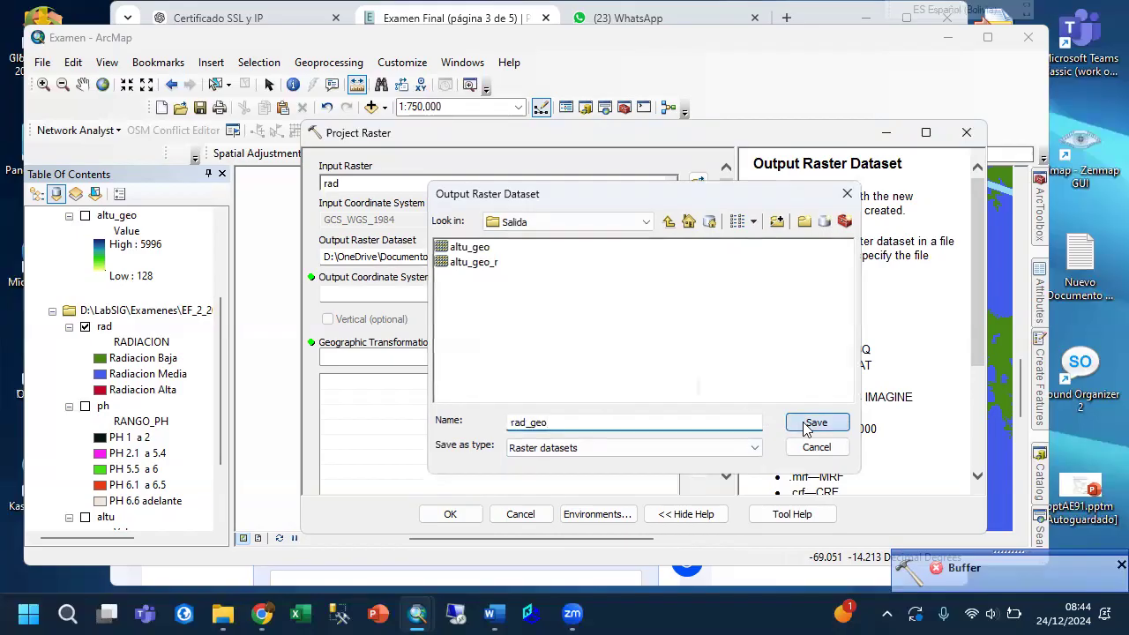
Set the output coordinate system to WGS 1984 UTM Zone 19S.
{"action": "left_click", "coordinate": [698, 294]}
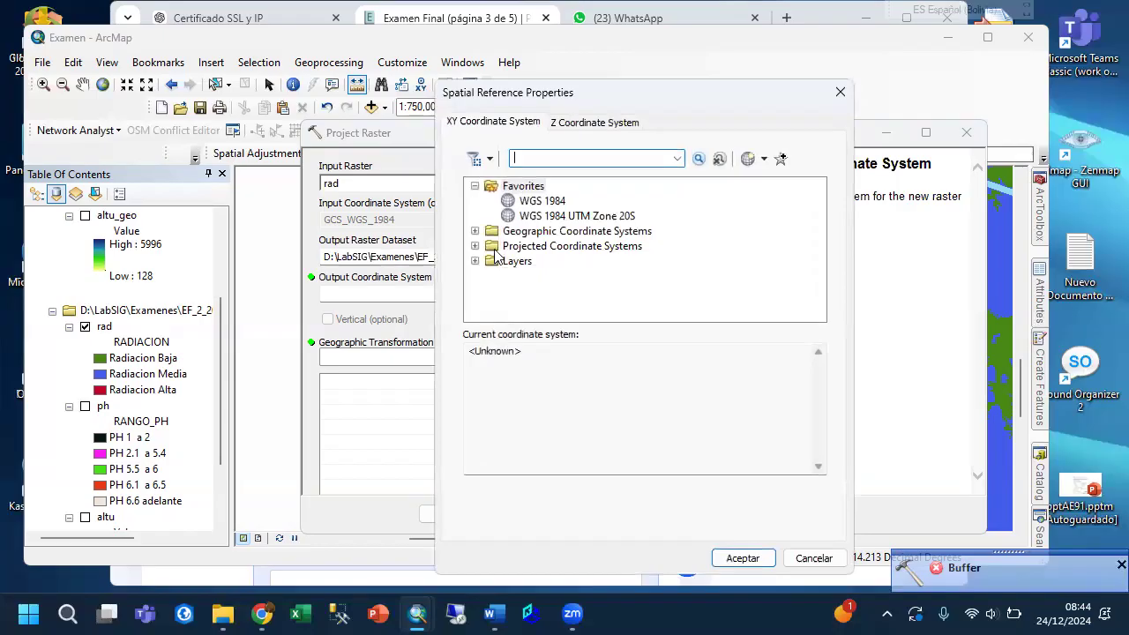
{"action": "left_click", "coordinate": [516, 247]}
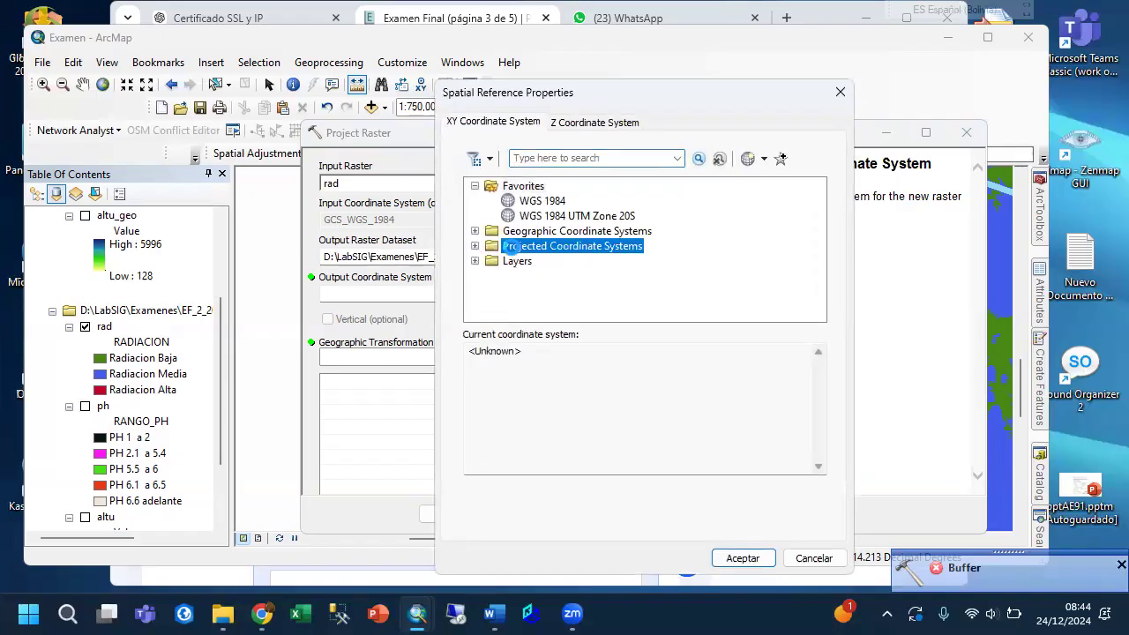
{"action": "double_click", "coordinate": [514, 247]}
{"action": "scroll", "coordinate": [494, 253], "scroll_direction": "down", "scroll_amount": 2}
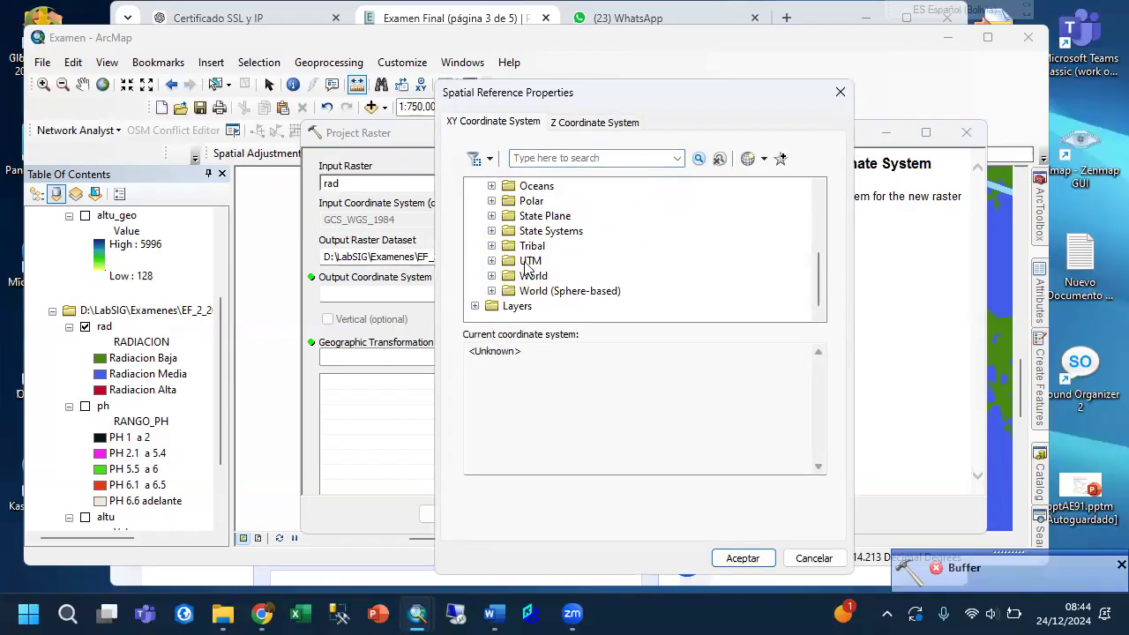
{"action": "left_click", "coordinate": [491, 261]}
{"action": "scroll", "coordinate": [610, 300], "scroll_direction": "down", "scroll_amount": 3}
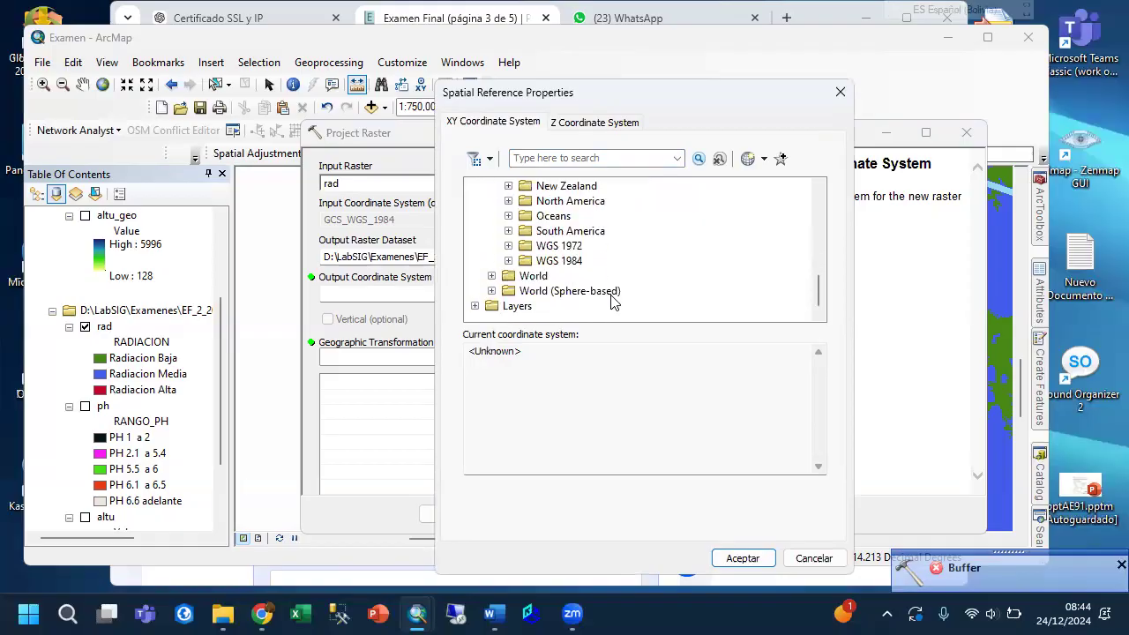
{"action": "left_click", "coordinate": [508, 261]}
{"action": "left_click", "coordinate": [525, 291]}
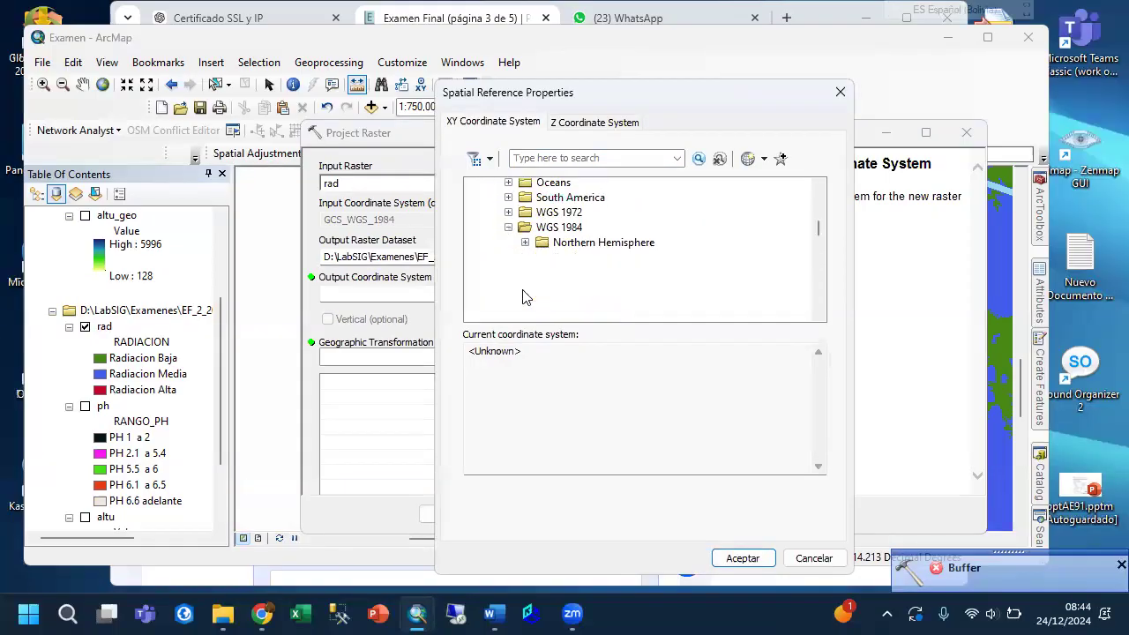
{"action": "scroll", "coordinate": [555, 282], "scroll_direction": "down", "scroll_amount": 4}
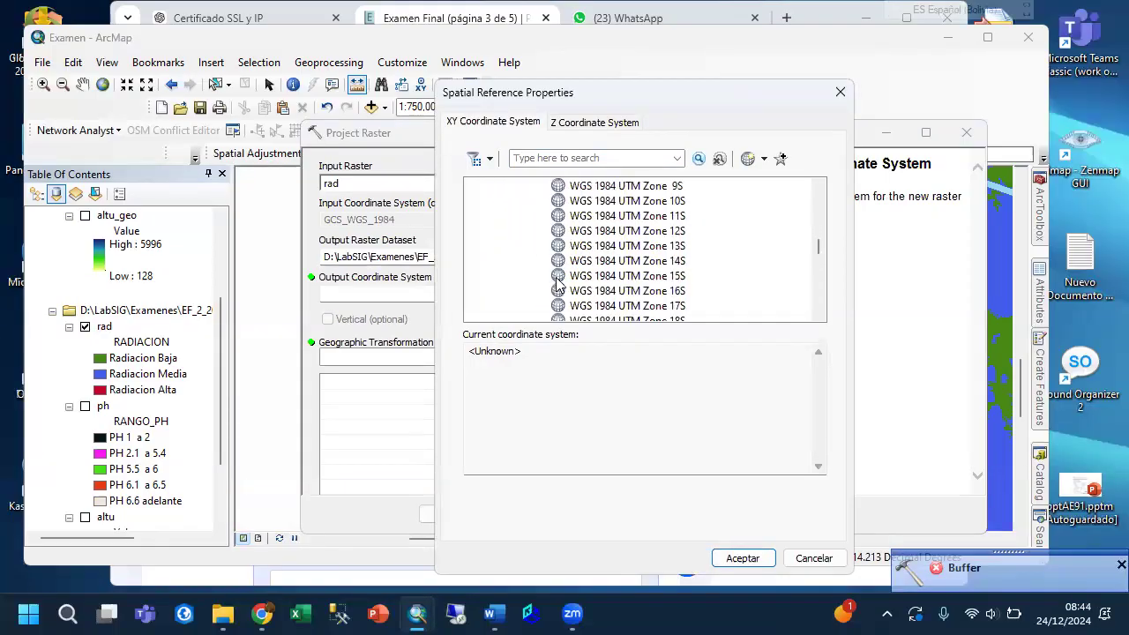
{"action": "left_click", "coordinate": [611, 292]}
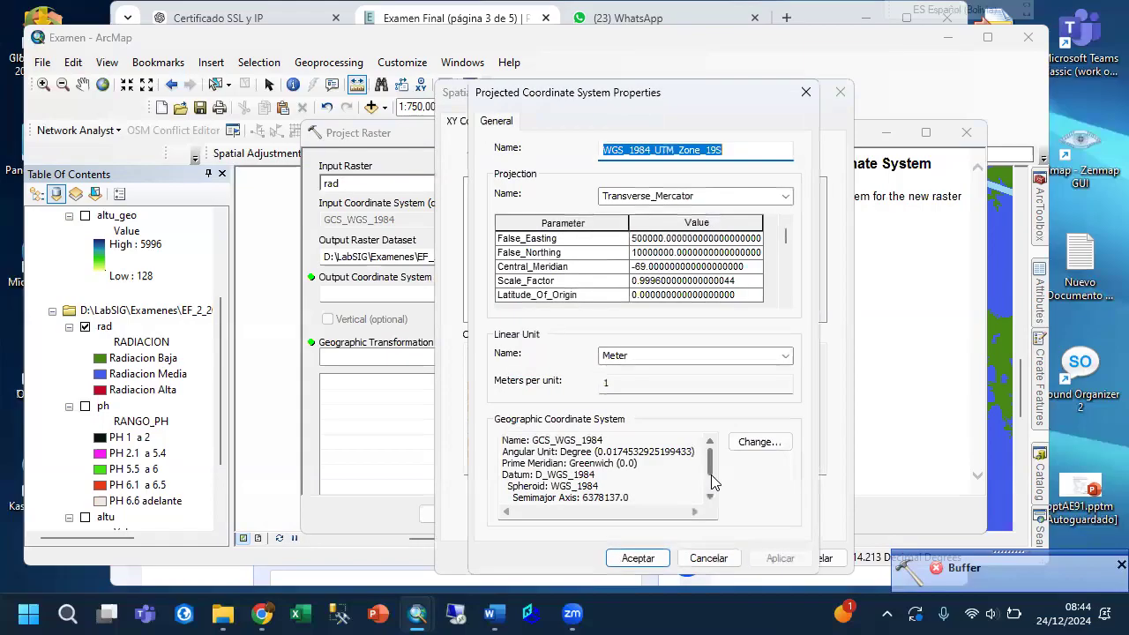
{"action": "left_click", "coordinate": [657, 559]}
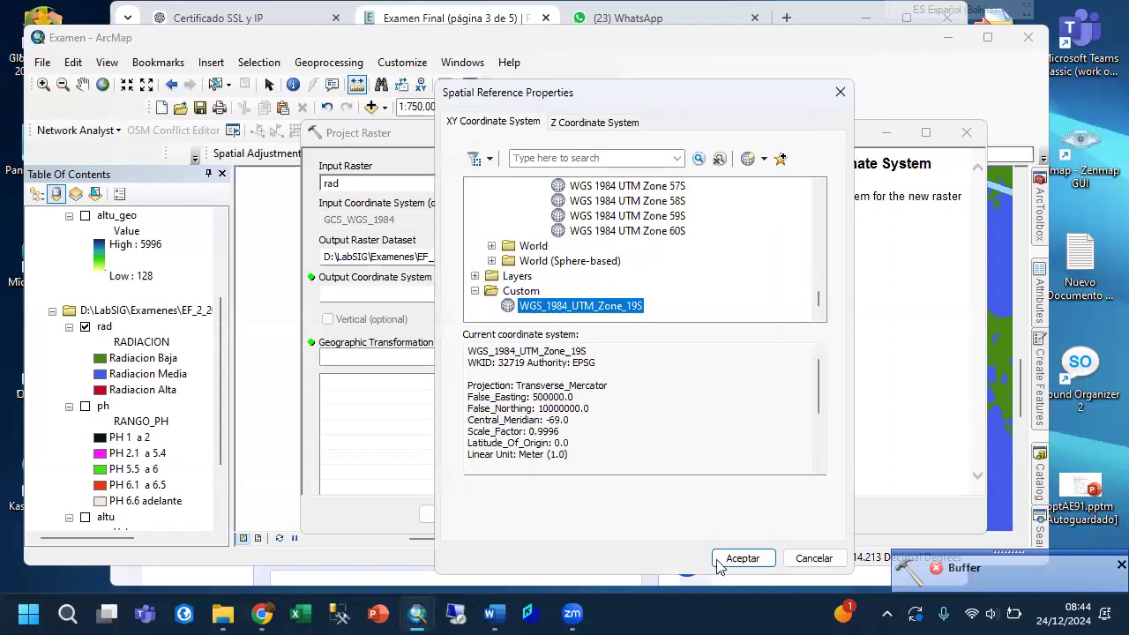
{"action": "left_click", "coordinate": [744, 559]}
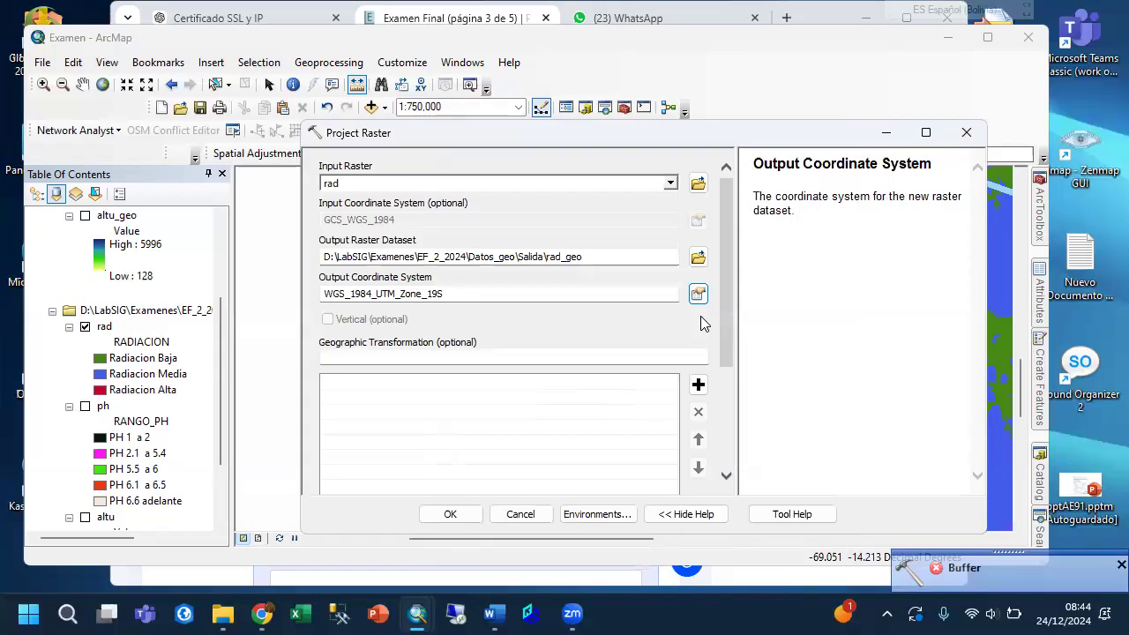
Set the output cell size to 50 in both X and Y and run the Project Raster tool.
{"action": "left_click_drag", "start_coordinate": [728, 318], "coordinate": [723, 459]}
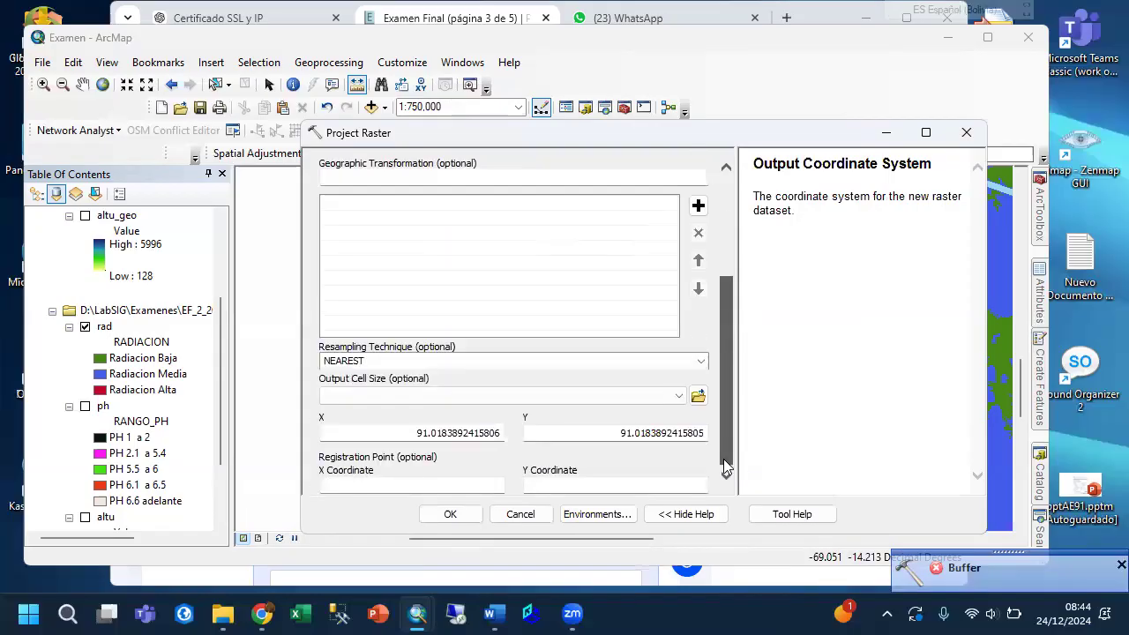
{"action": "double_click", "coordinate": [432, 433]}
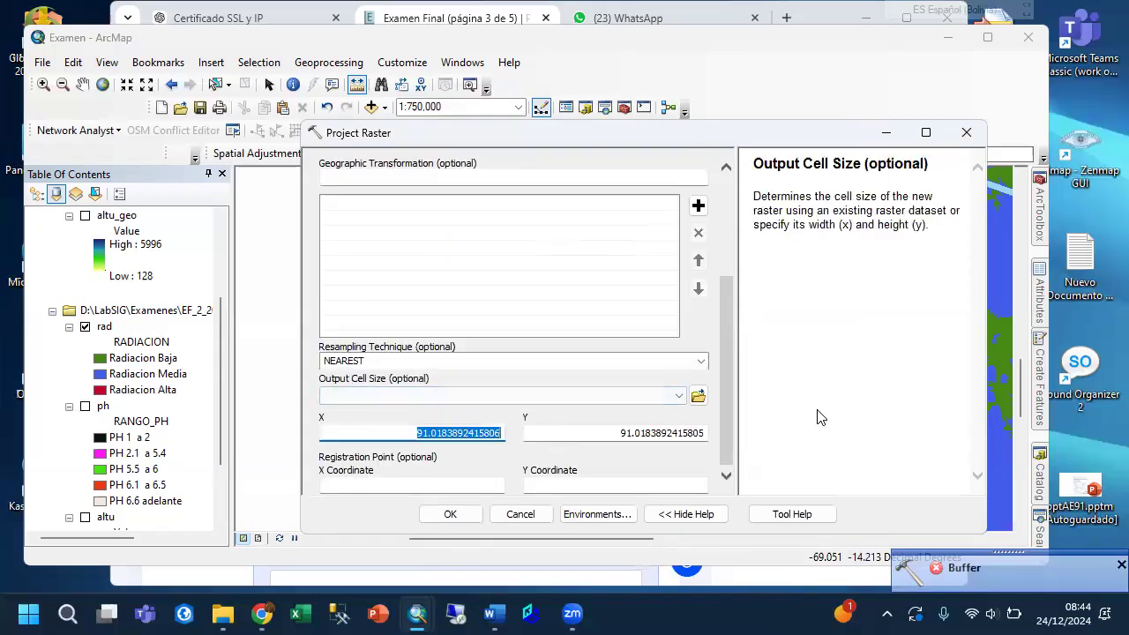
{"action": "type", "text": "50"}
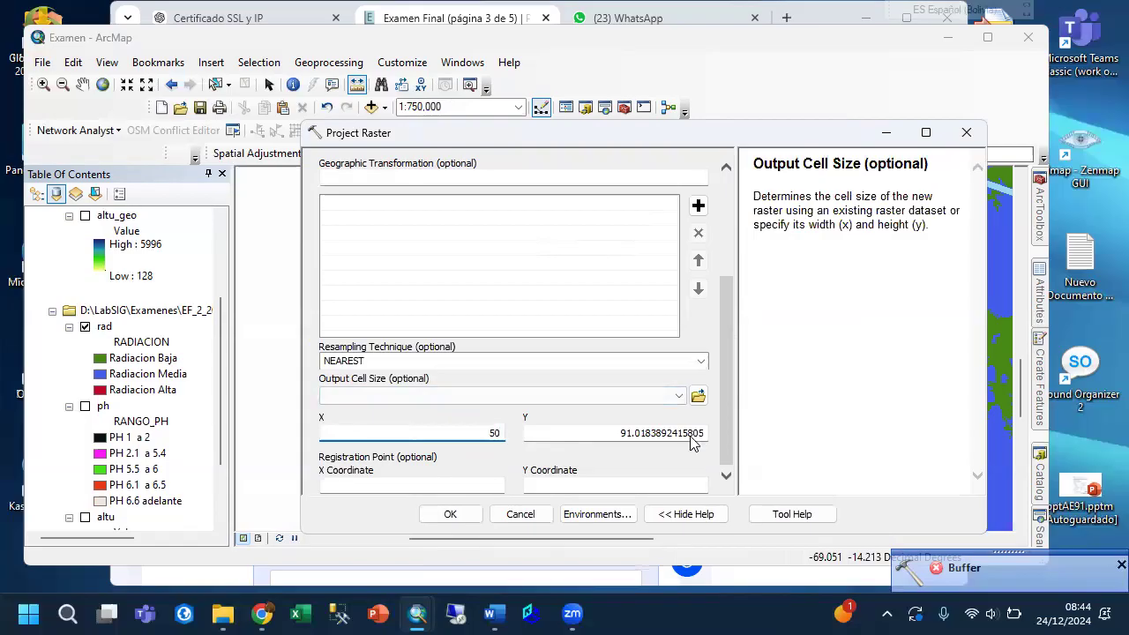
{"action": "left_click_drag", "start_coordinate": [621, 445], "coordinate": [712, 443]}
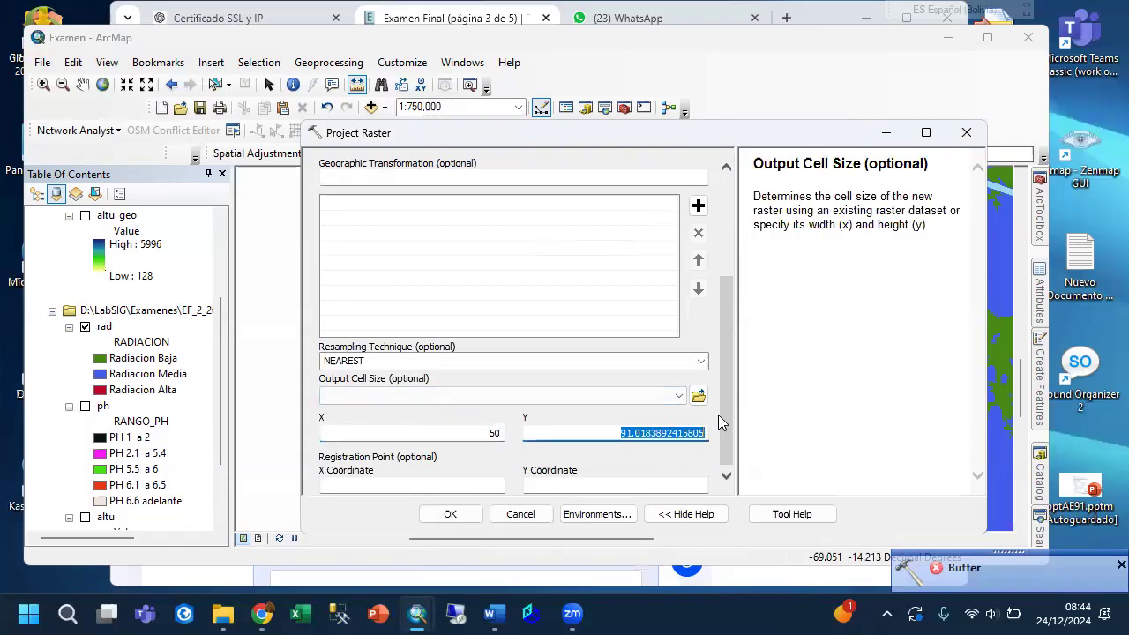
{"action": "type", "text": "50"}
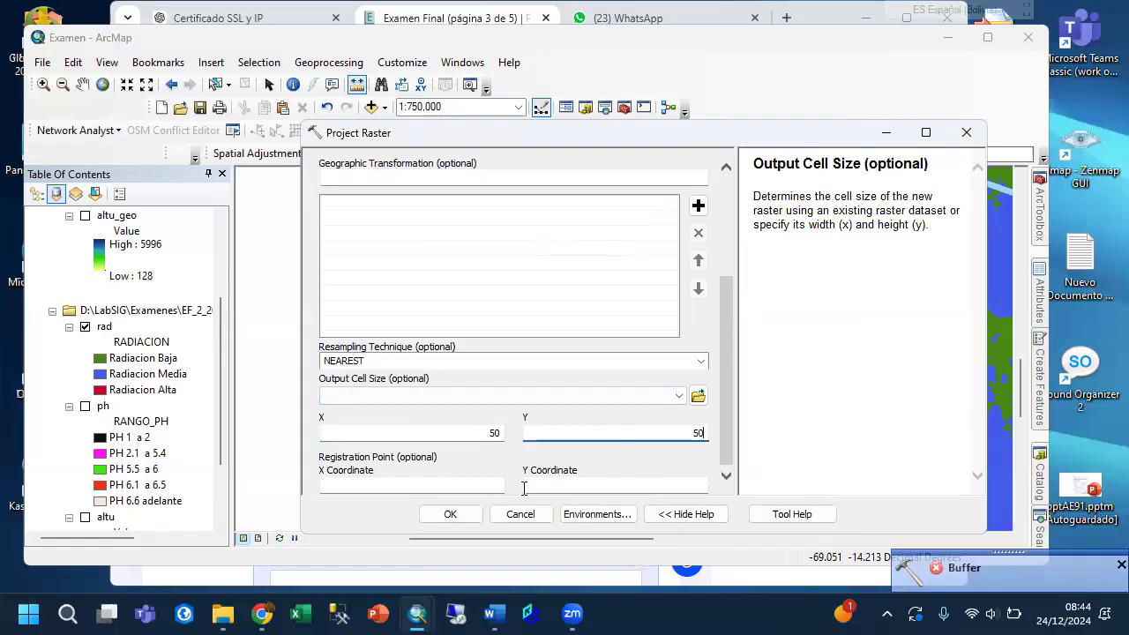
{"action": "left_click", "coordinate": [451, 514]}
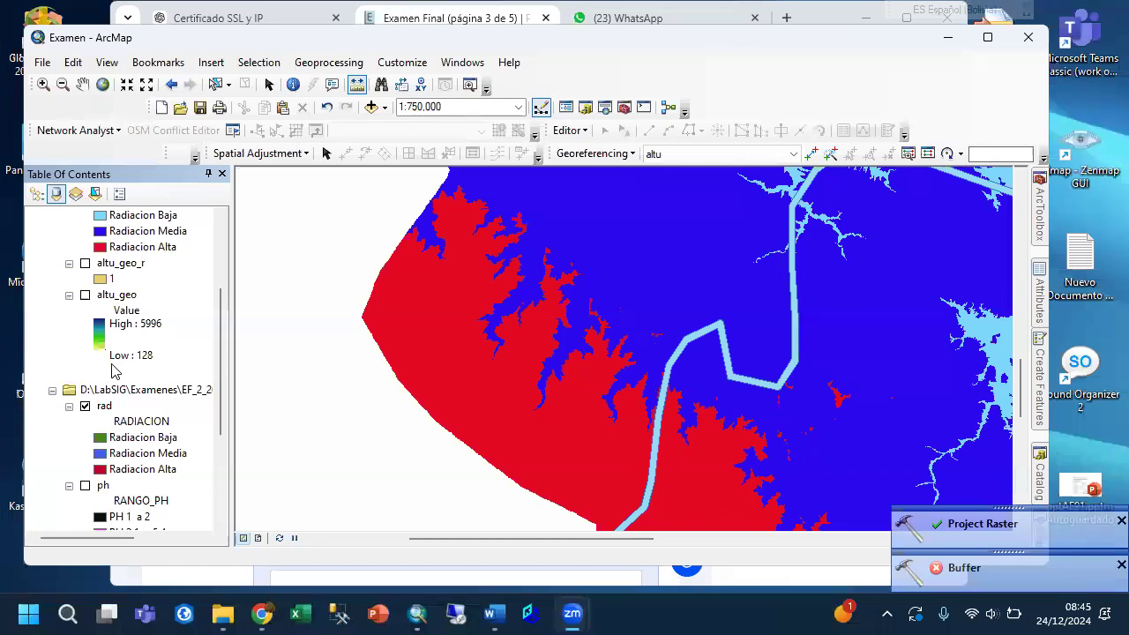
Turn off the original unprojected rad layer and show the map at full extent.
{"action": "scroll", "coordinate": [112, 370], "scroll_direction": "up", "scroll_amount": 3}
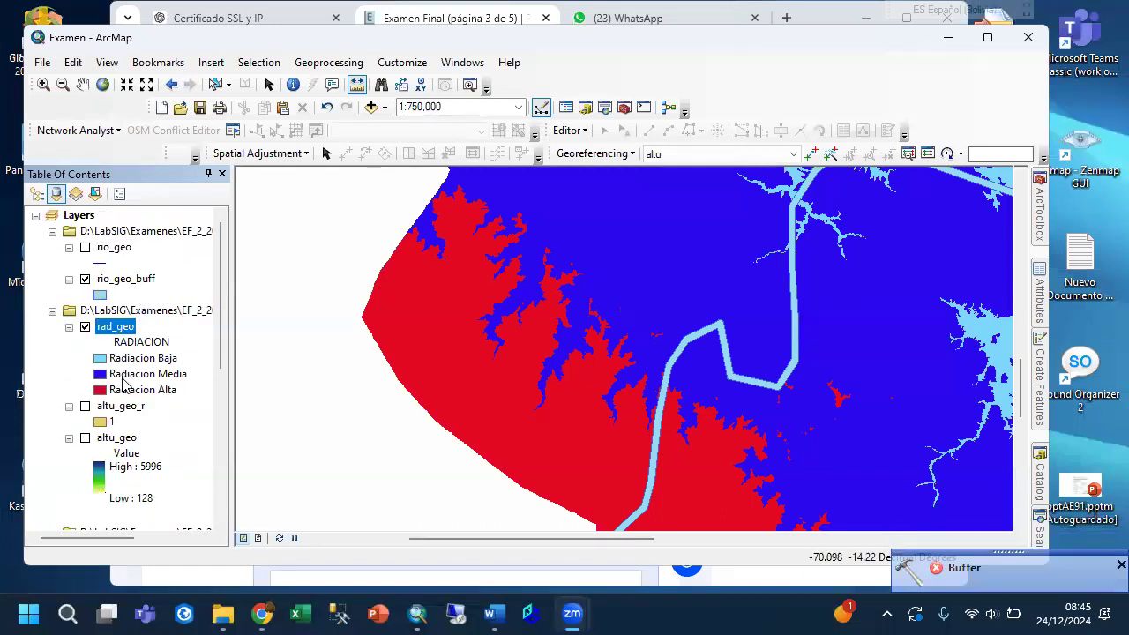
{"action": "scroll", "coordinate": [123, 381], "scroll_direction": "down", "scroll_amount": 3}
{"action": "left_click", "coordinate": [104, 406]}
{"action": "left_click", "coordinate": [85, 407]}
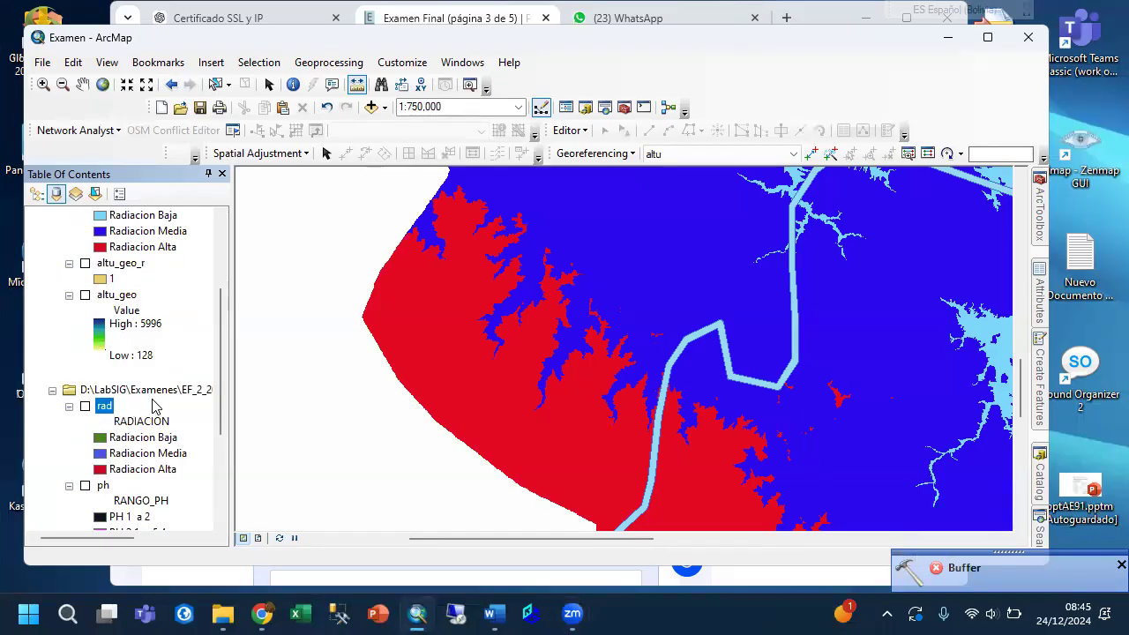
{"action": "scroll", "coordinate": [194, 359], "scroll_direction": "up", "scroll_amount": 3}
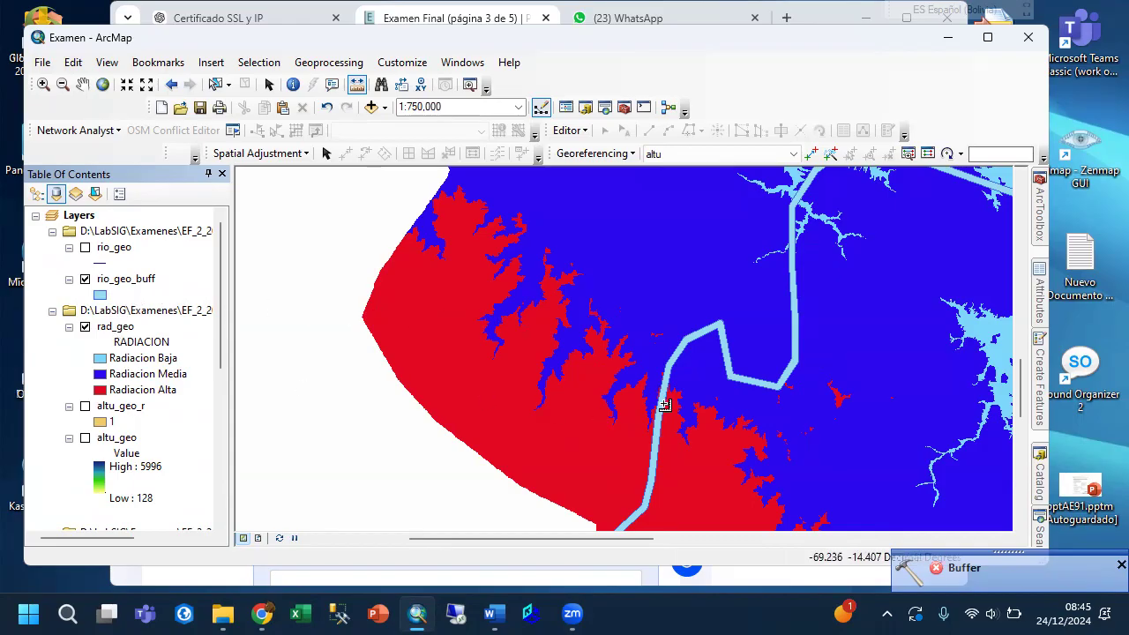
{"action": "scroll", "coordinate": [150, 375], "scroll_direction": "down", "scroll_amount": 2}
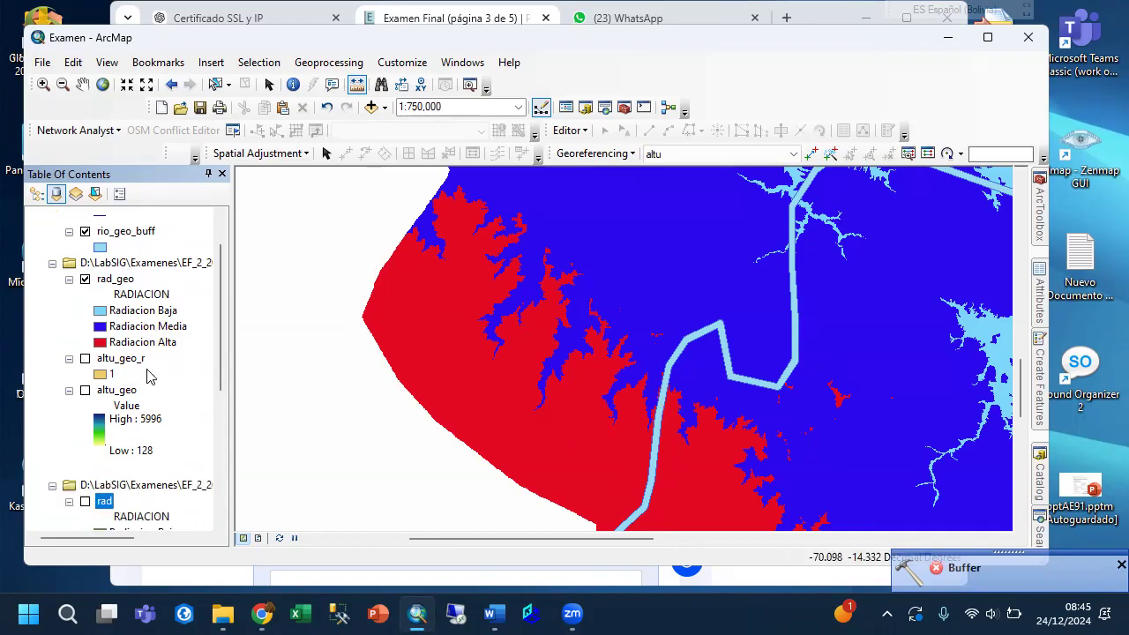
{"action": "scroll", "coordinate": [150, 375], "scroll_direction": "up", "scroll_amount": 2}
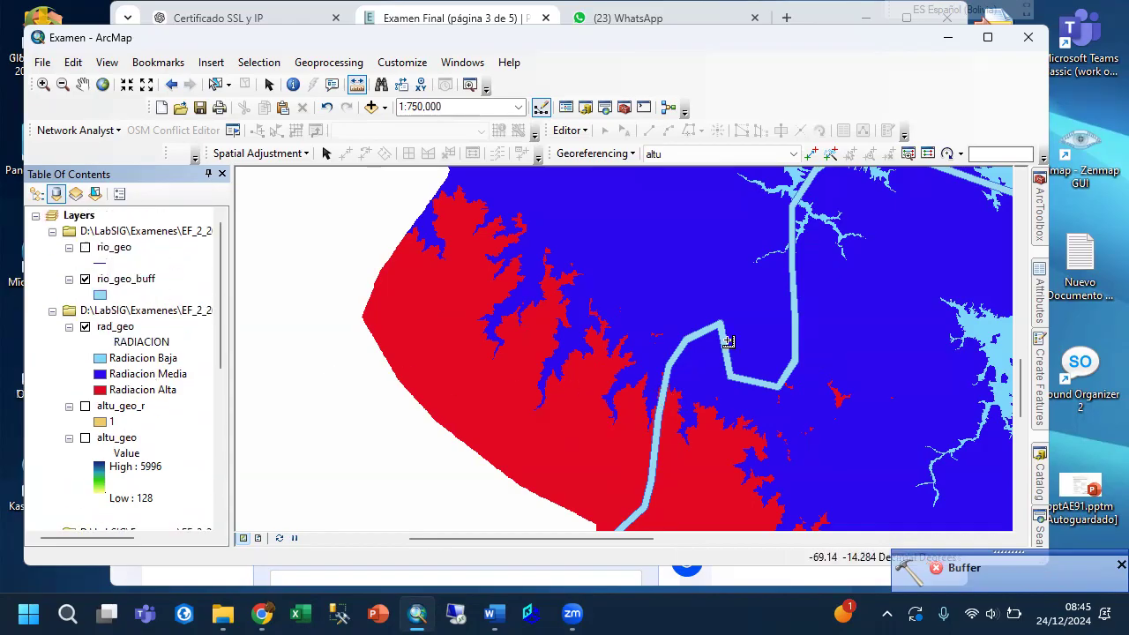
{"action": "scroll", "coordinate": [728, 339], "scroll_direction": "up", "scroll_amount": 2}
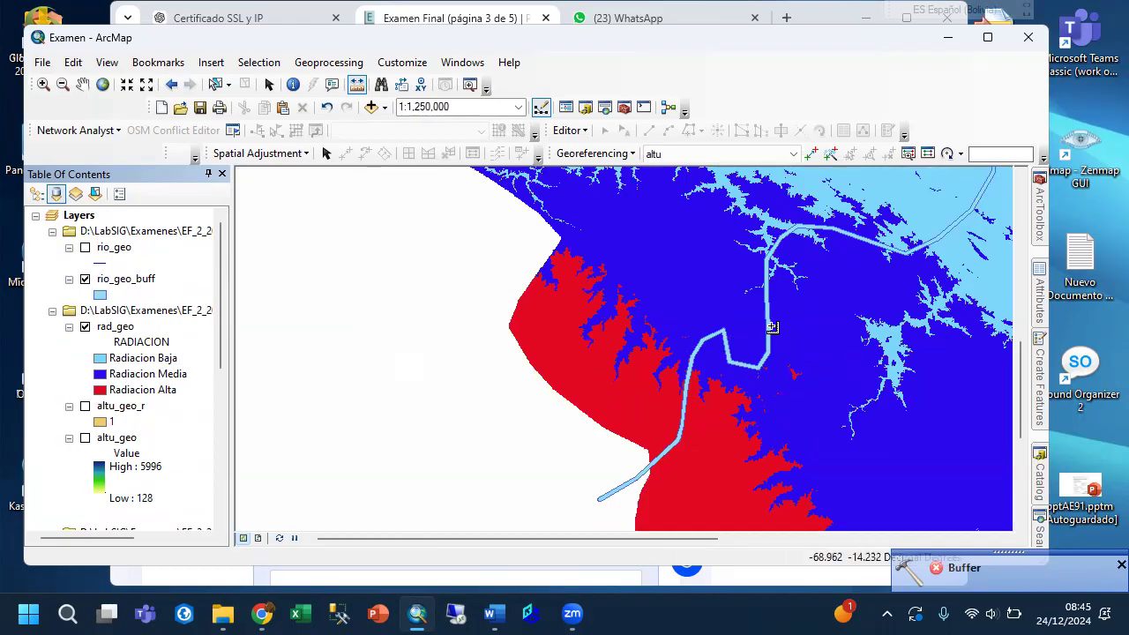
{"action": "scroll", "coordinate": [817, 347], "scroll_direction": "up", "scroll_amount": 2}
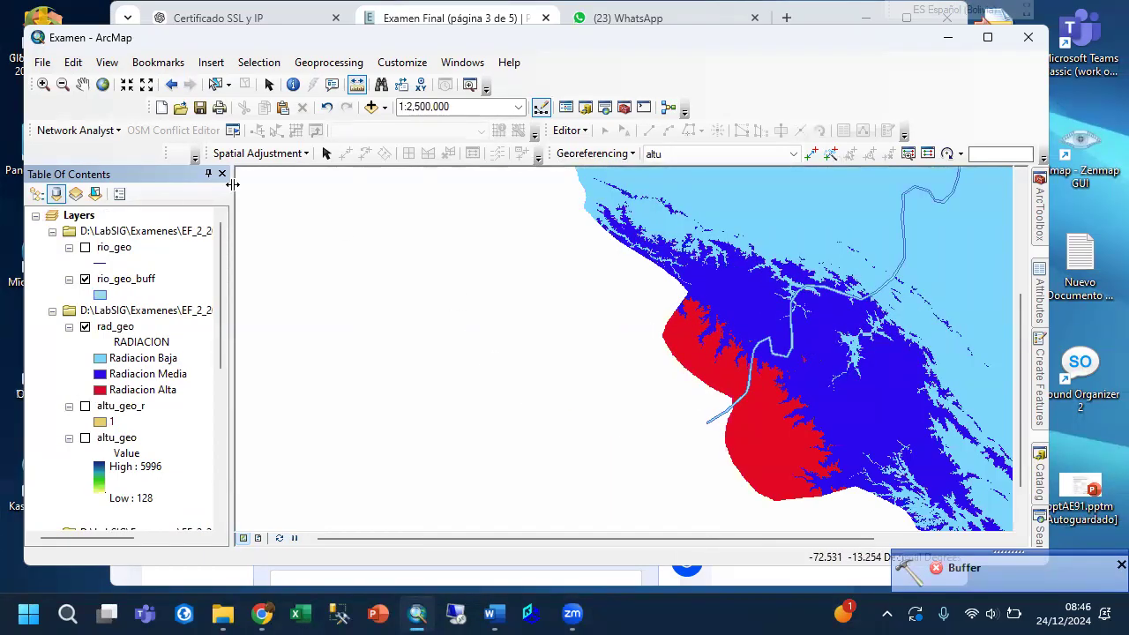
{"action": "left_click", "coordinate": [102, 84]}
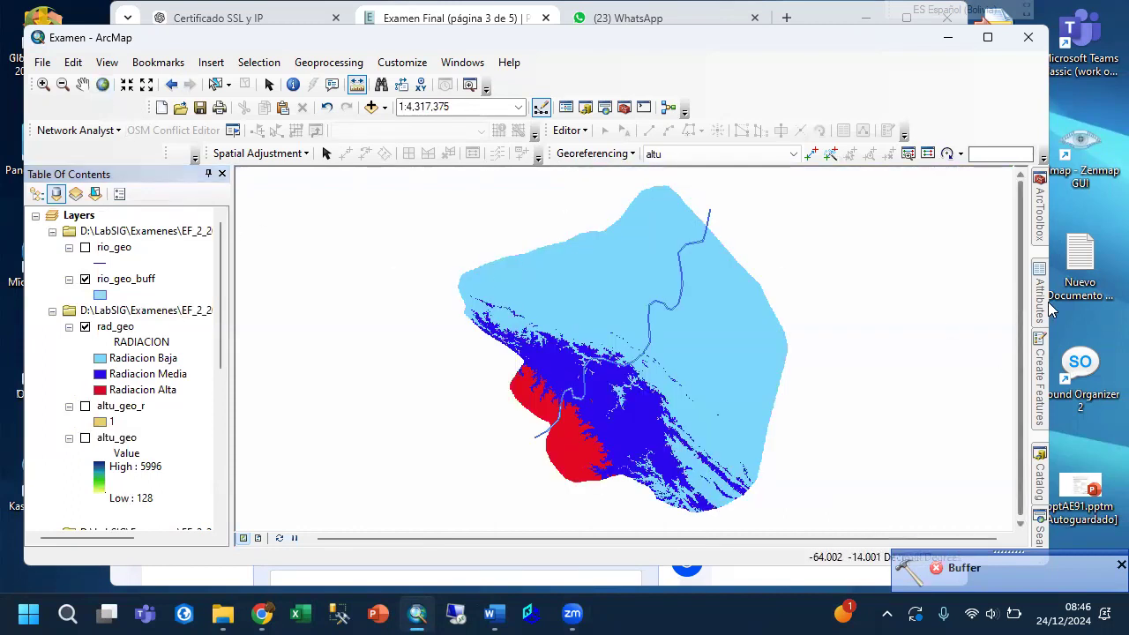
Open the Extract by Mask tool from the Extraction toolset.
{"action": "mouse_move", "coordinate": [1041, 230]}
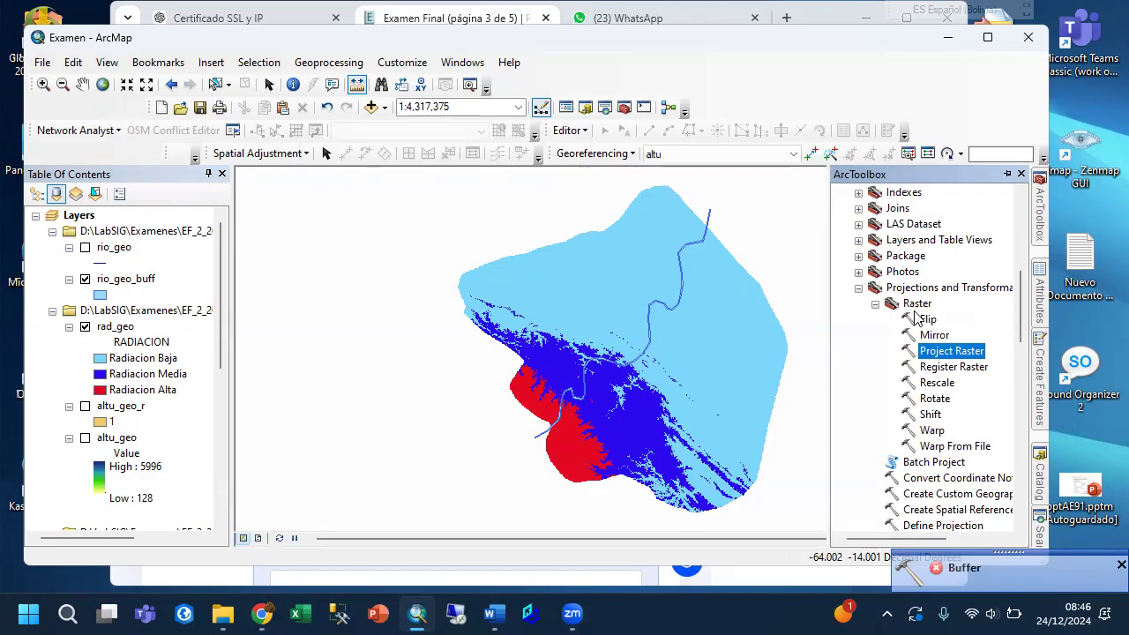
{"action": "scroll", "coordinate": [917, 316], "scroll_direction": "up", "scroll_amount": 4}
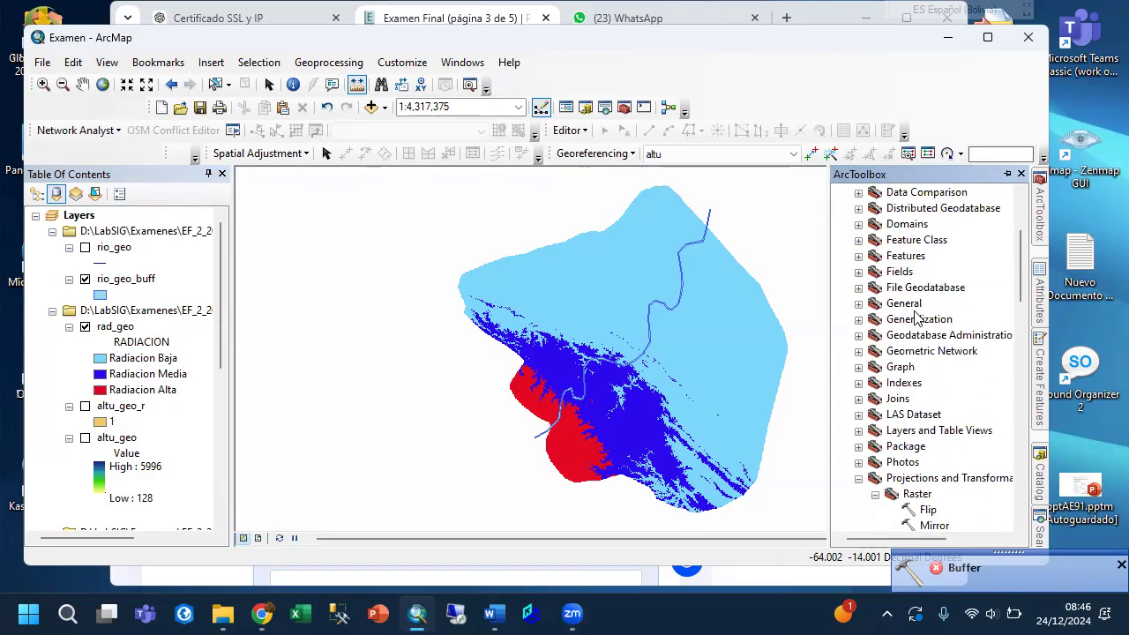
{"action": "scroll", "coordinate": [917, 316], "scroll_direction": "up", "scroll_amount": 2}
{"action": "scroll", "coordinate": [918, 316], "scroll_direction": "down", "scroll_amount": 20}
{"action": "scroll", "coordinate": [917, 316], "scroll_direction": "down", "scroll_amount": 1}
{"action": "scroll", "coordinate": [918, 316], "scroll_direction": "up", "scroll_amount": 2}
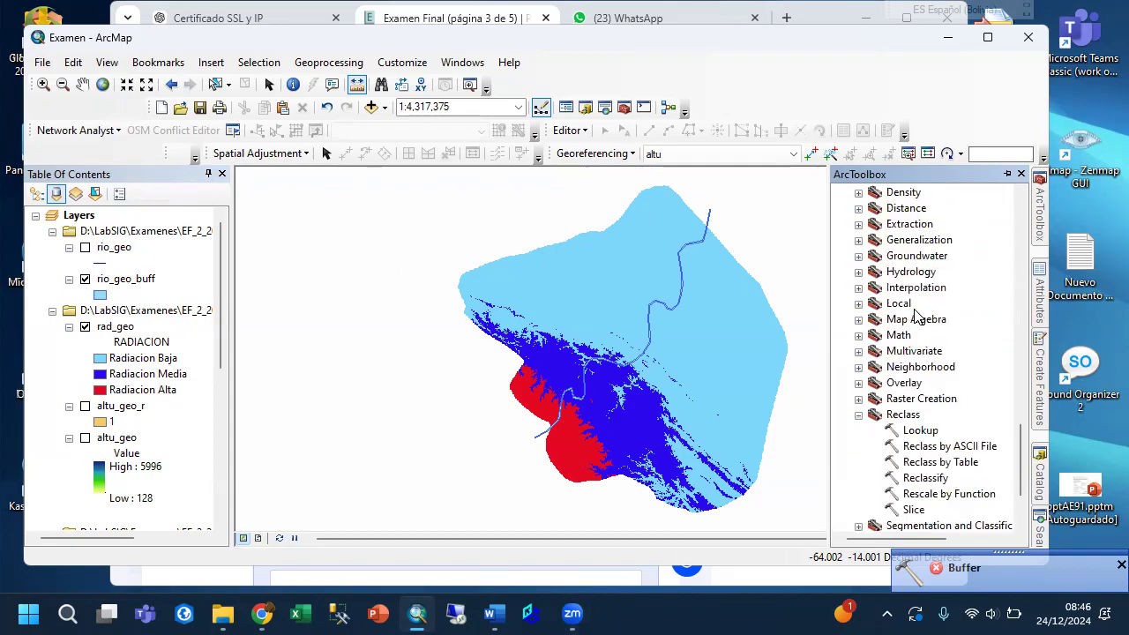
{"action": "left_click", "coordinate": [858, 226]}
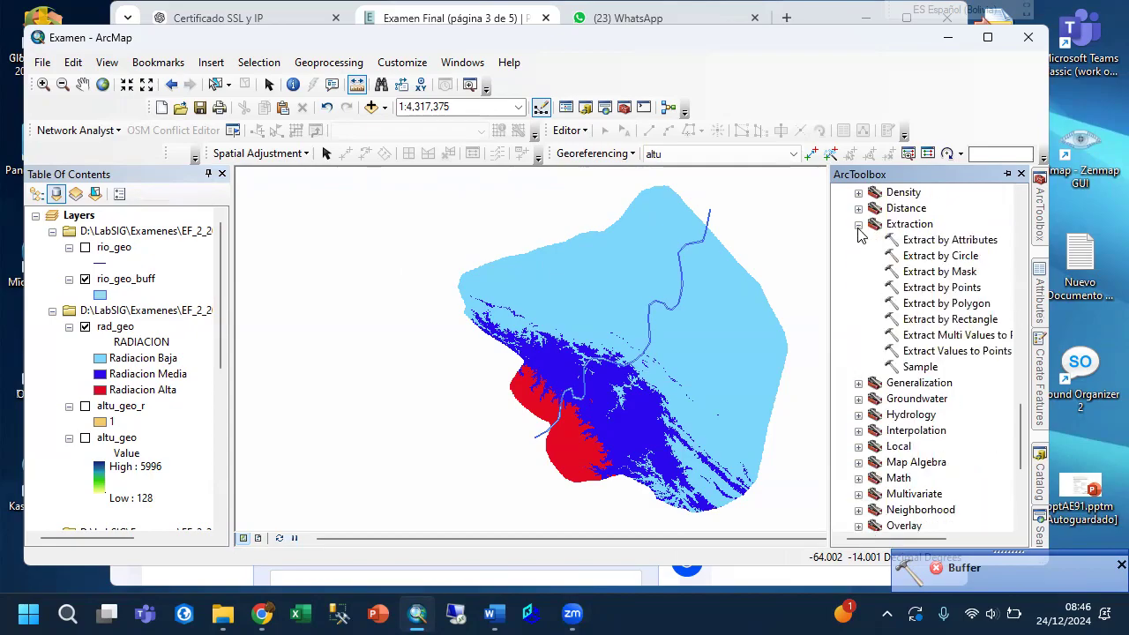
{"action": "double_click", "coordinate": [940, 272]}
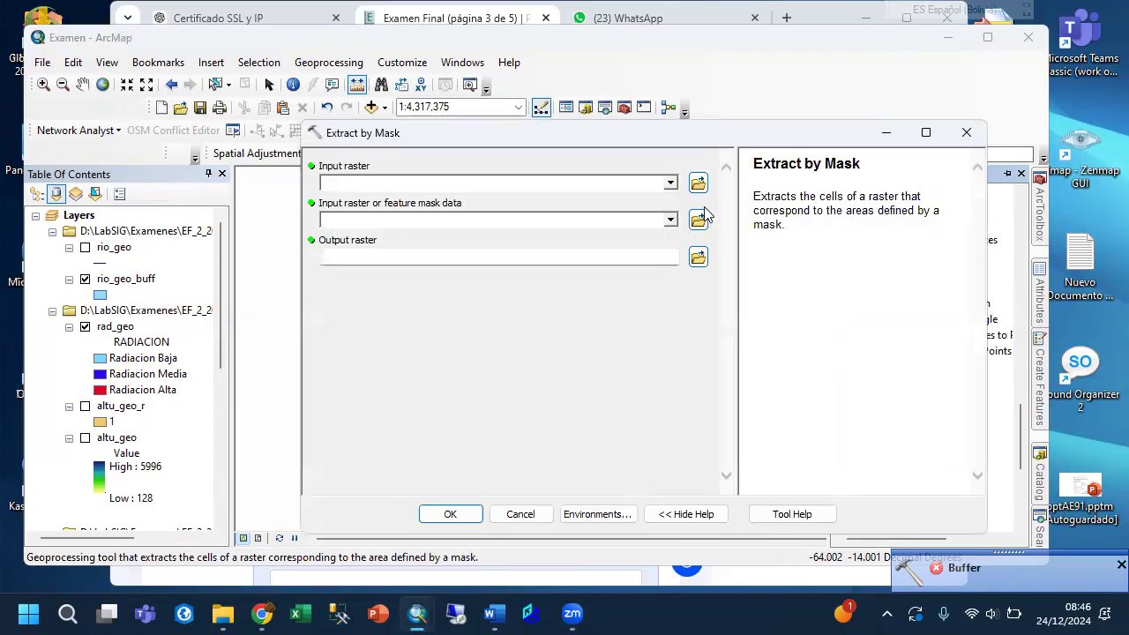
Choose rad_geo as the input raster and rio_geo_buff as the feature mask data.
{"action": "left_click", "coordinate": [670, 184]}
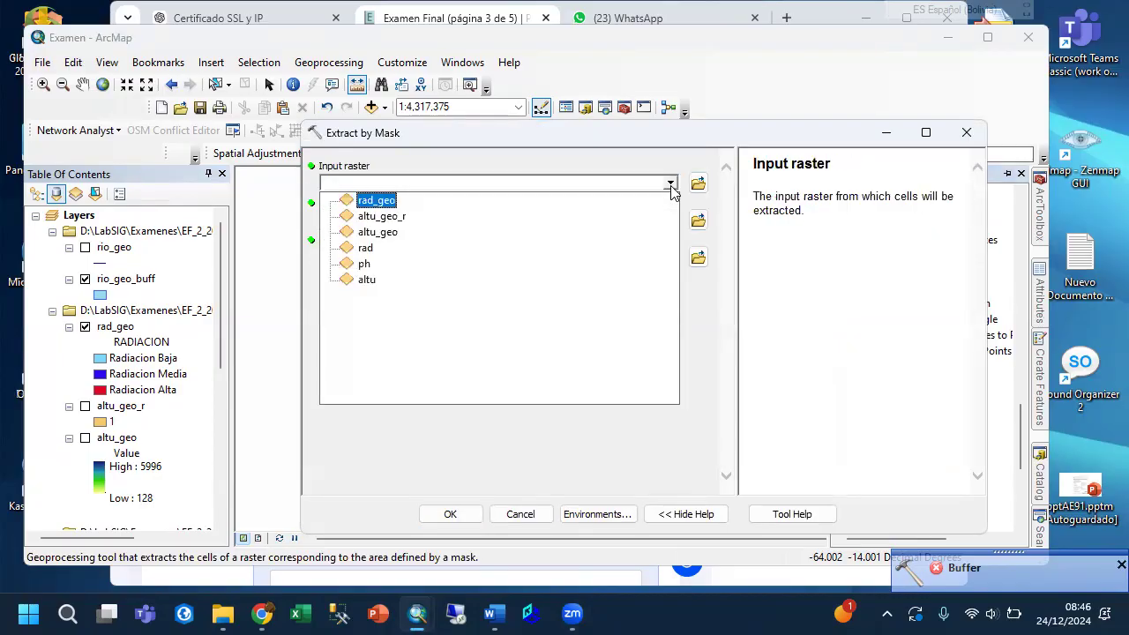
{"action": "left_click", "coordinate": [386, 200]}
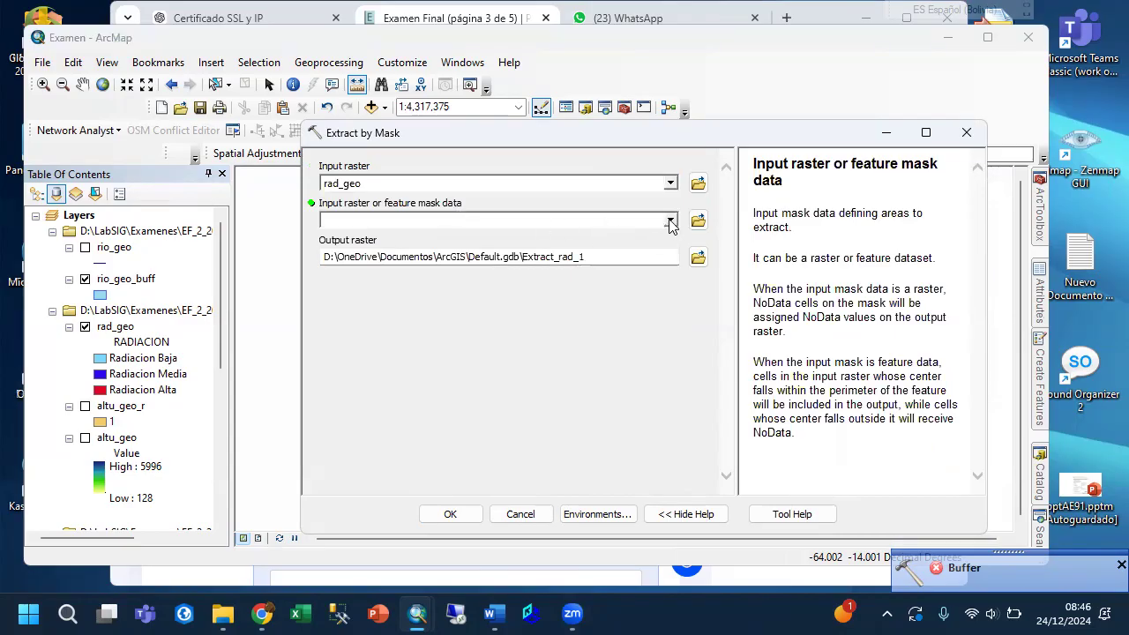
{"action": "left_click", "coordinate": [670, 222]}
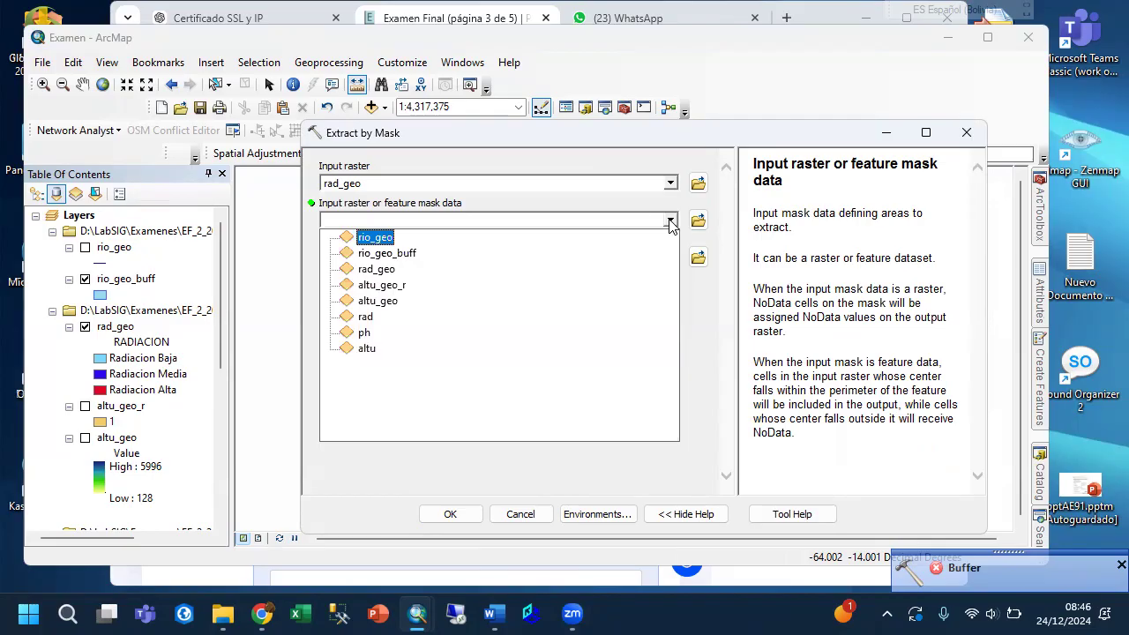
{"action": "left_click", "coordinate": [396, 254]}
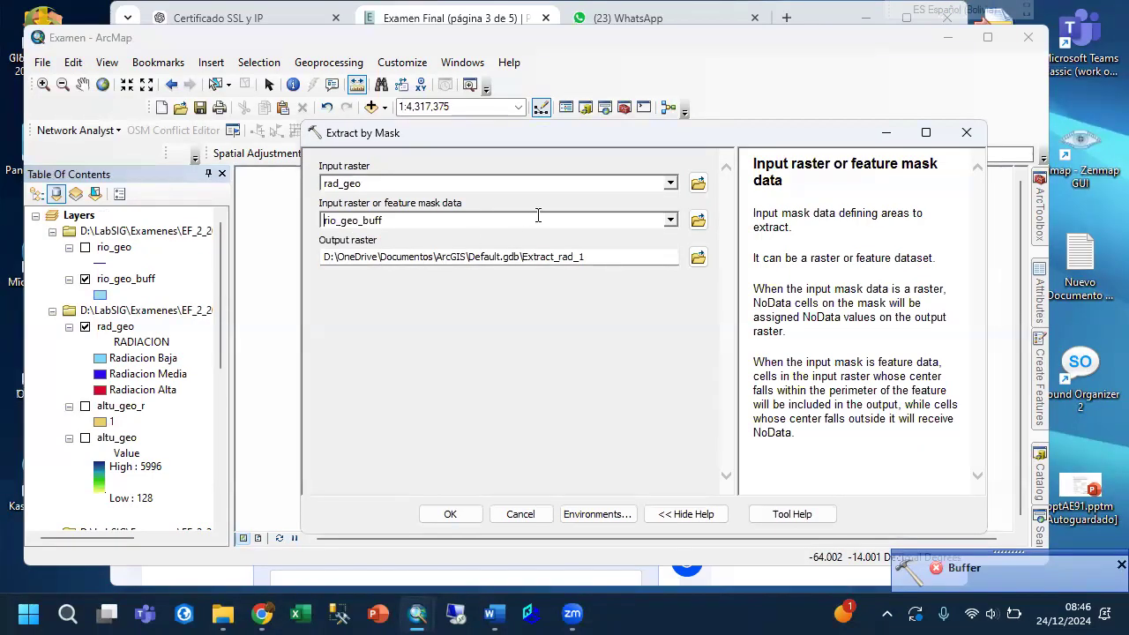
Save the output raster as rio_geo_inf in the Salida folder and run the mask extraction.
{"action": "left_click", "coordinate": [699, 257]}
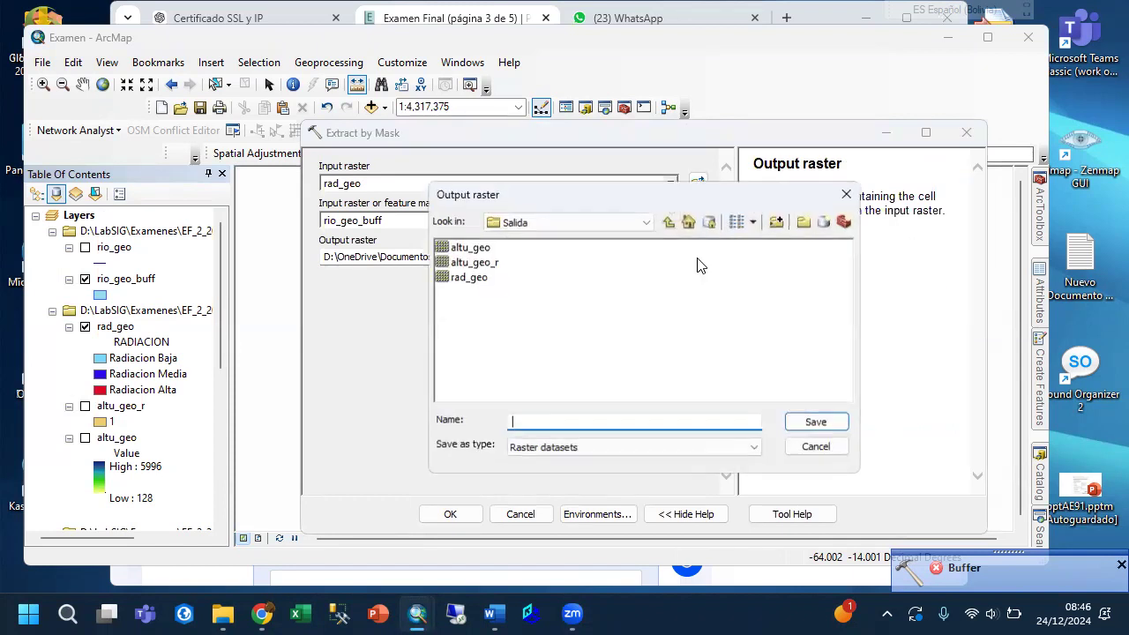
{"action": "left_click", "coordinate": [483, 279]}
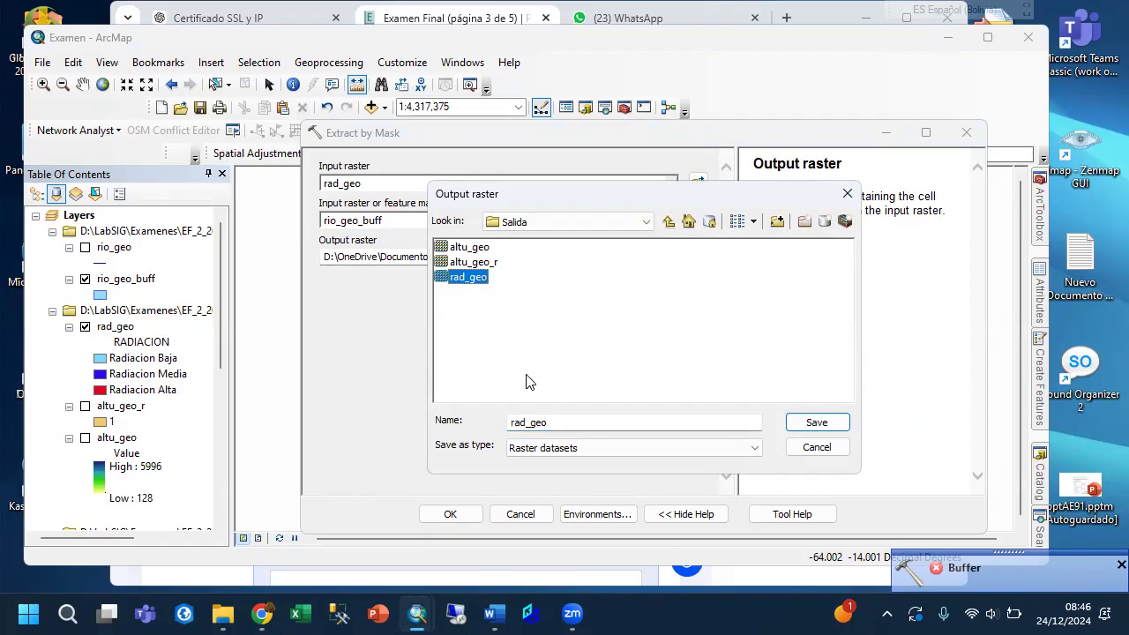
{"action": "left_click", "coordinate": [536, 425]}
{"action": "key", "text": "shift+Home"}
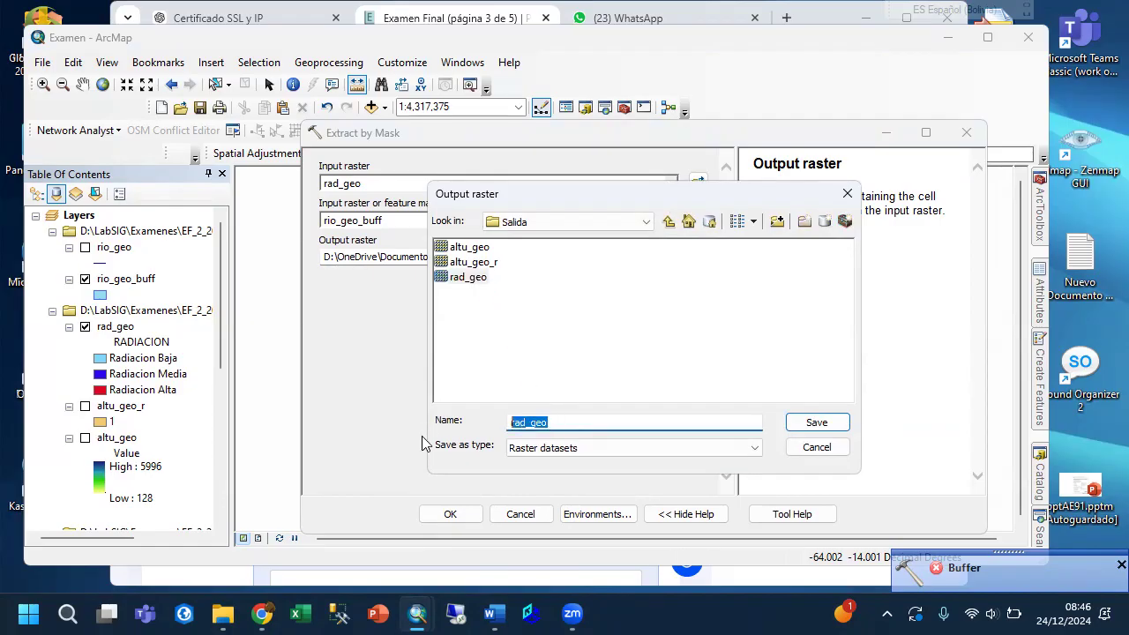
{"action": "type", "text": "rio"}
{"action": "left_click", "coordinate": [816, 422]}
{"action": "left_click", "coordinate": [450, 514]}
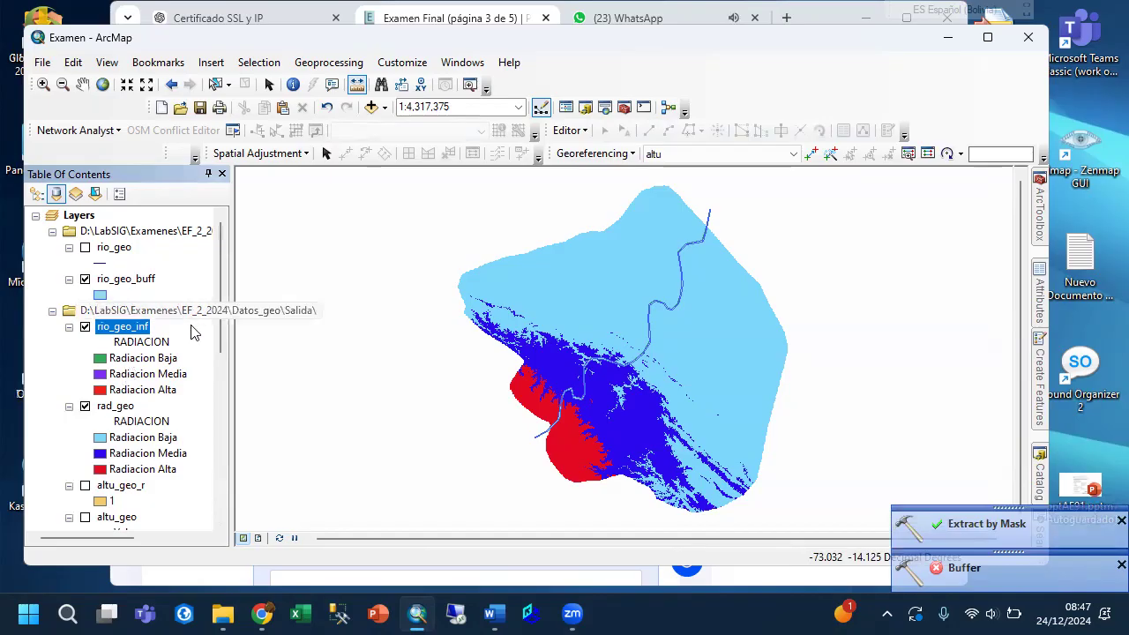
Hide the rio_geo_buff and rad_geo layers and zoom in on a bend of the extracted river radiation raster.
{"action": "left_click", "coordinate": [85, 278]}
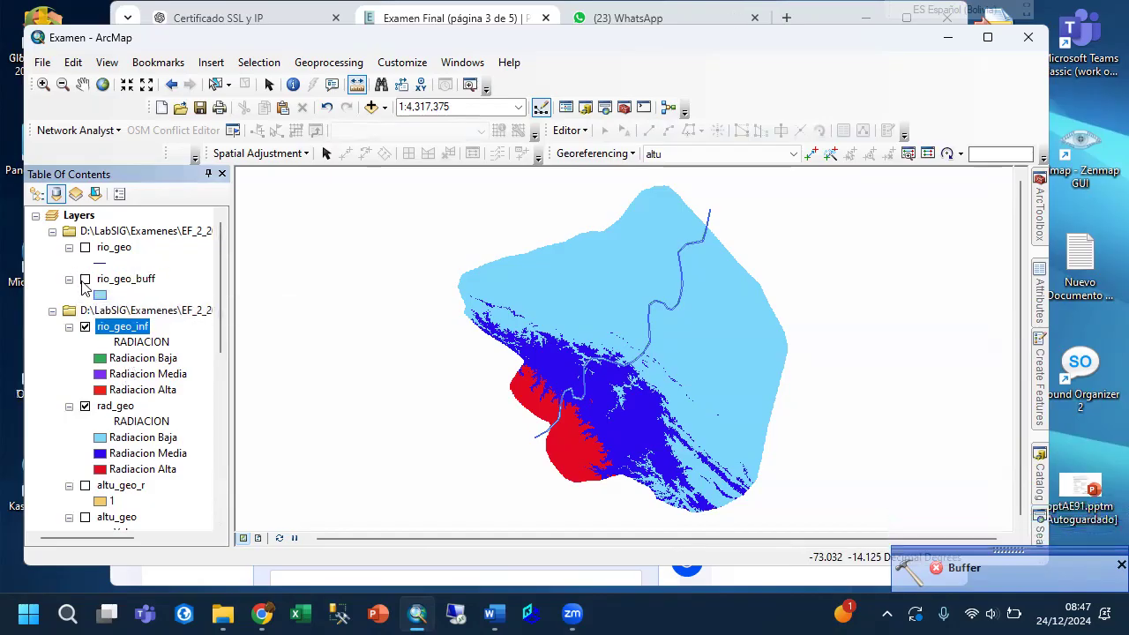
{"action": "left_click", "coordinate": [85, 411]}
{"action": "left_click", "coordinate": [85, 408]}
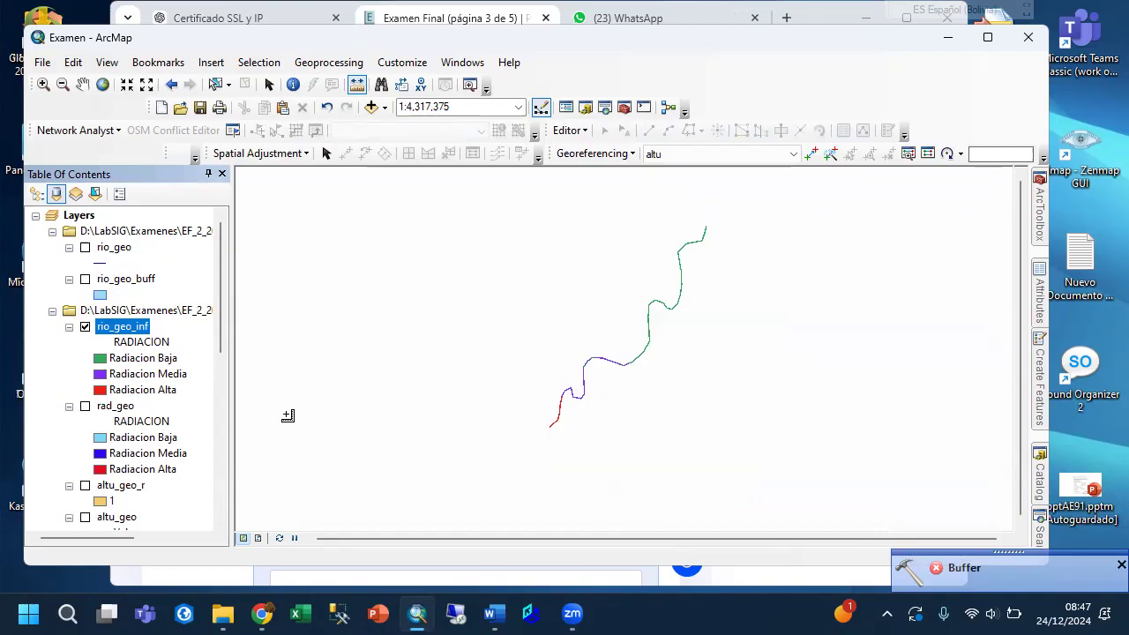
{"action": "left_click", "coordinate": [43, 84]}
{"action": "left_click_drag", "start_coordinate": [532, 344], "coordinate": [619, 435]}
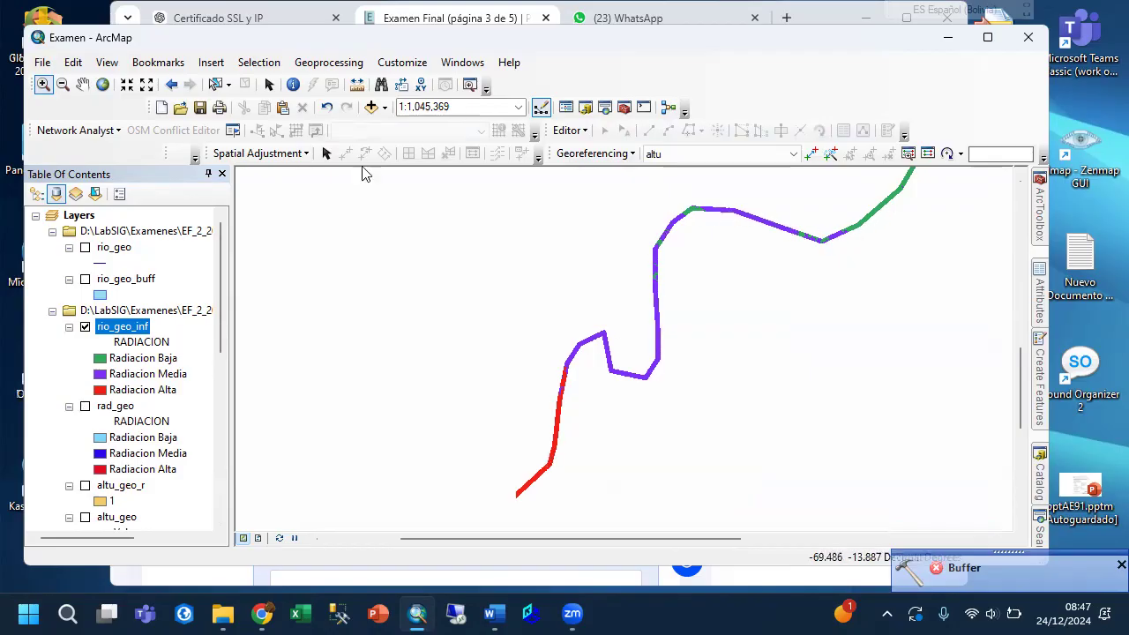
{"action": "left_click_drag", "start_coordinate": [567, 320], "coordinate": [597, 368]}
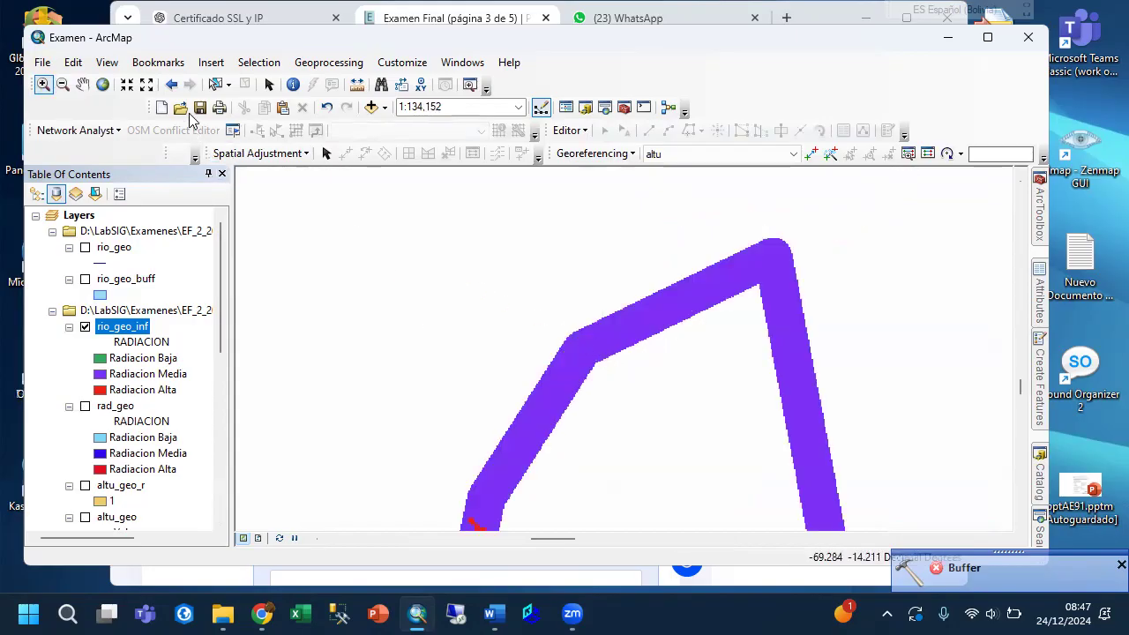
Check the cell size and coordinate system in the source properties of rio_geo_inf.
{"action": "right_click", "coordinate": [130, 322]}
{"action": "left_click", "coordinate": [172, 310]}
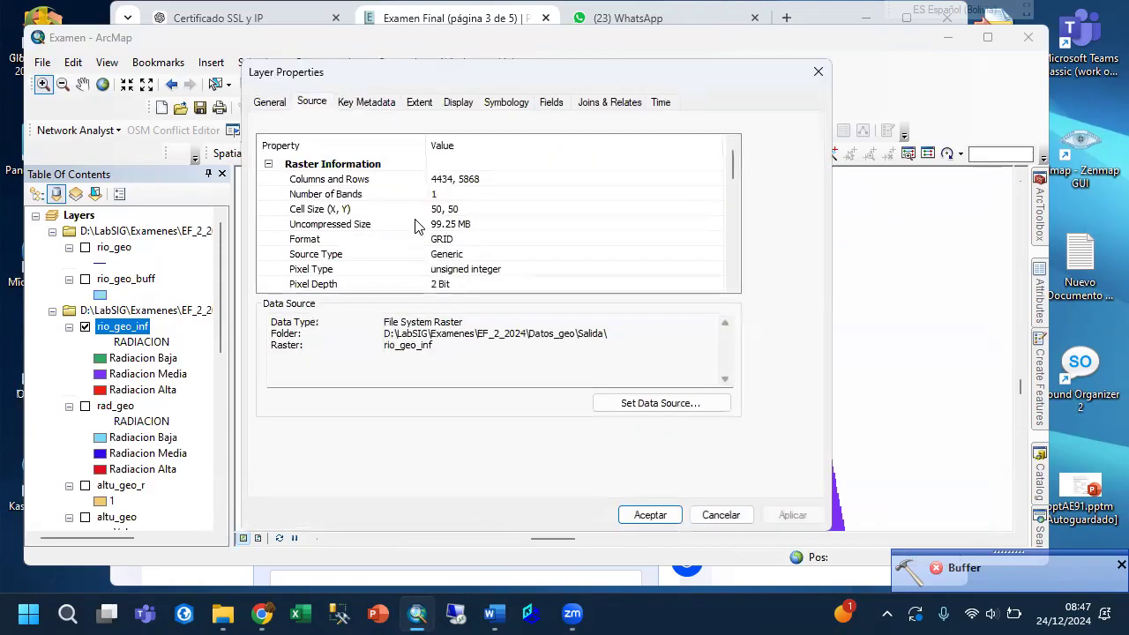
{"action": "scroll", "coordinate": [475, 245], "scroll_direction": "down", "scroll_amount": 6}
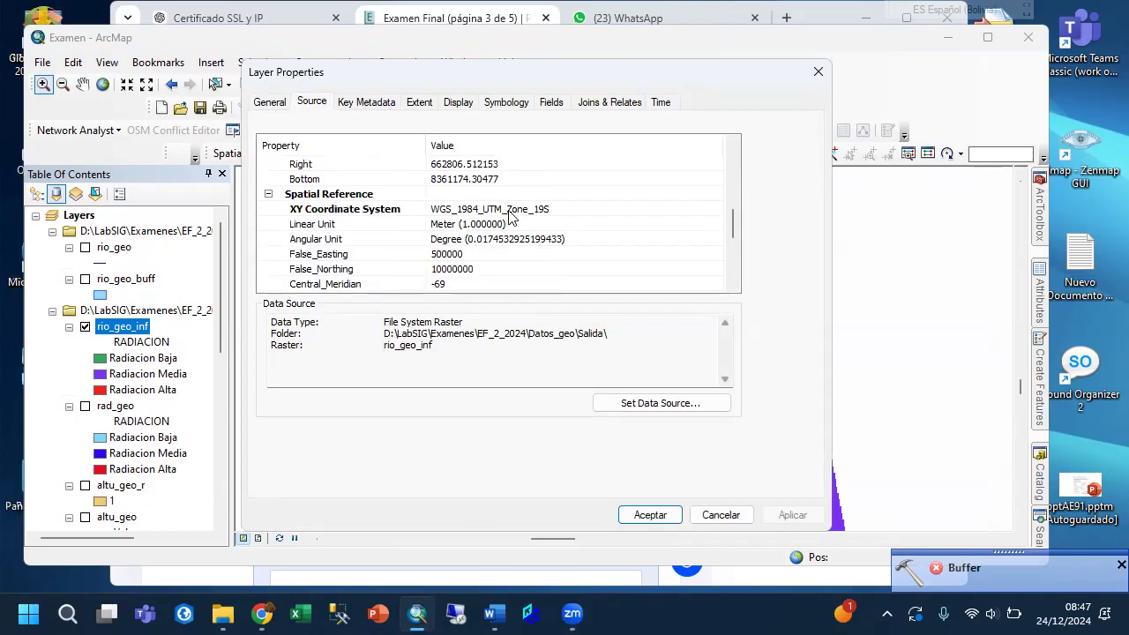
{"action": "left_click", "coordinate": [660, 513]}
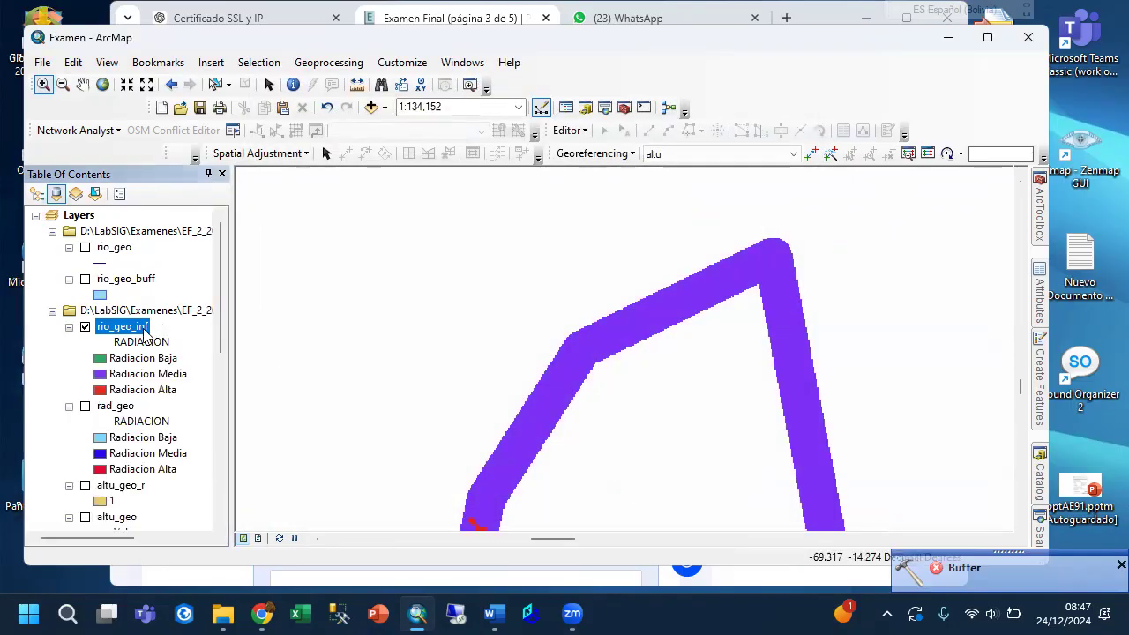
Check the radiation classes and cell counts in the attribute table of rio_geo_inf.
{"action": "right_click", "coordinate": [138, 335]}
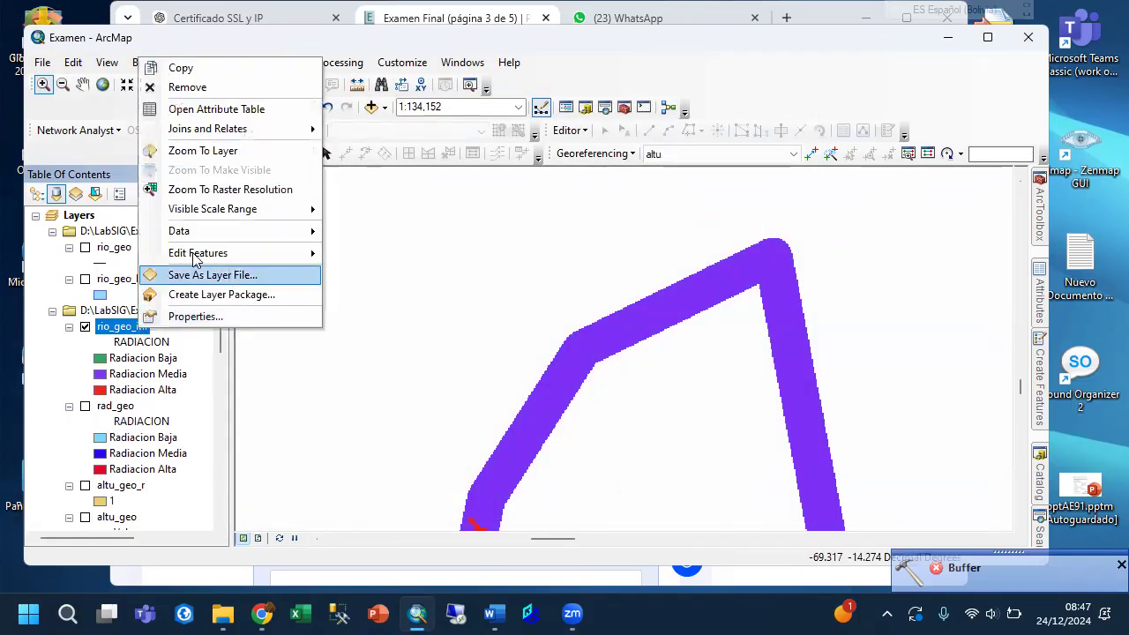
{"action": "left_click", "coordinate": [212, 109]}
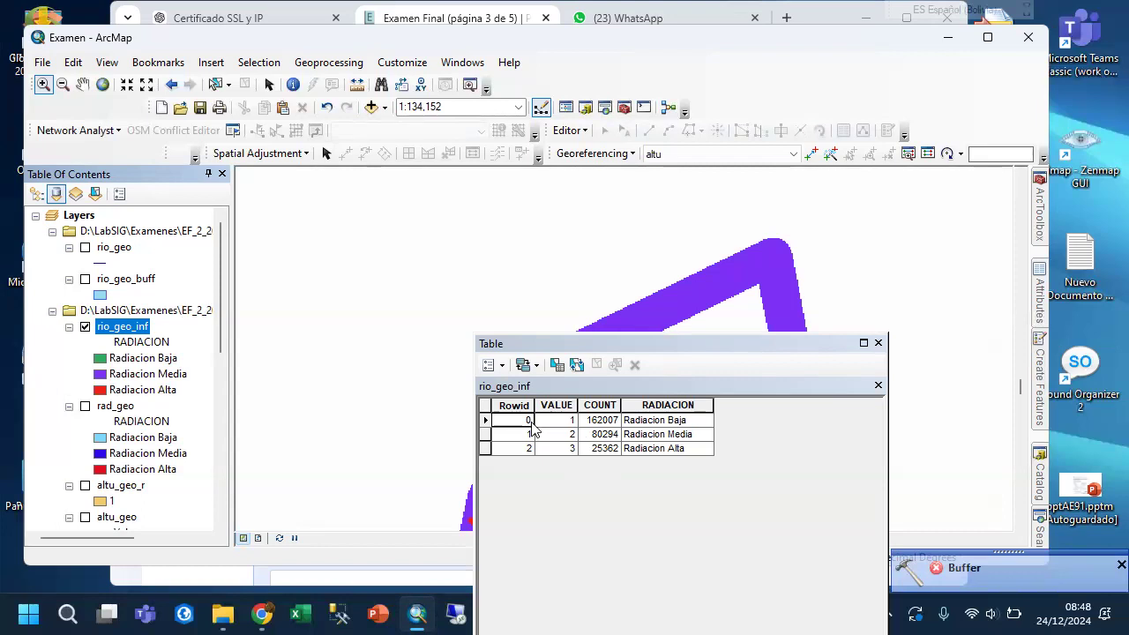
{"action": "left_click", "coordinate": [878, 343]}
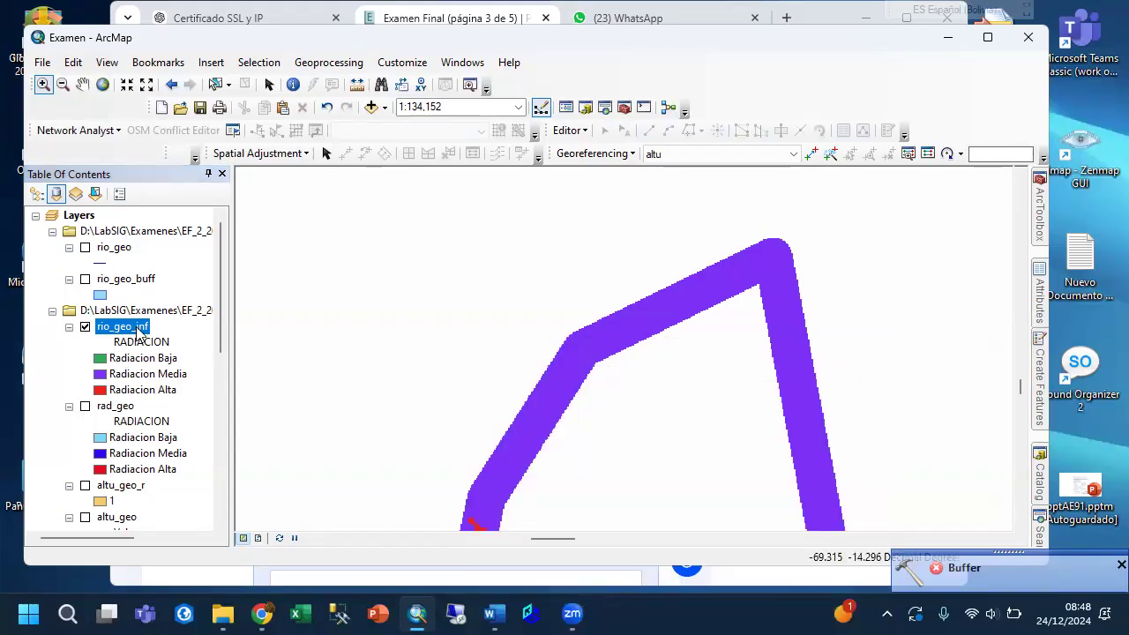
{"action": "right_click", "coordinate": [137, 334]}
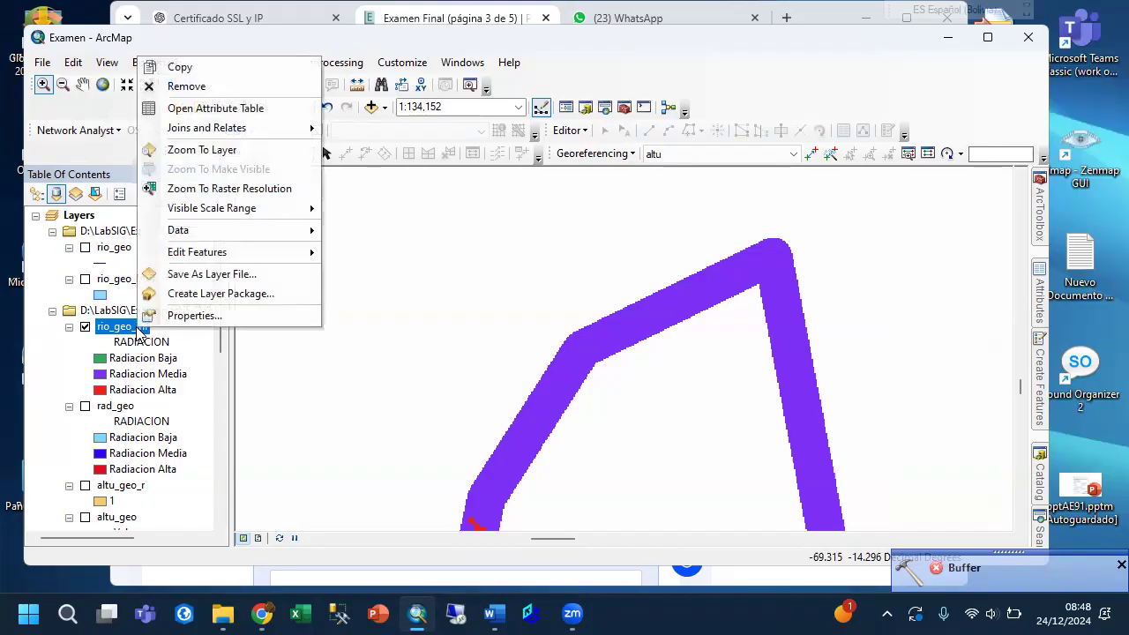
{"action": "left_click", "coordinate": [406, 301]}
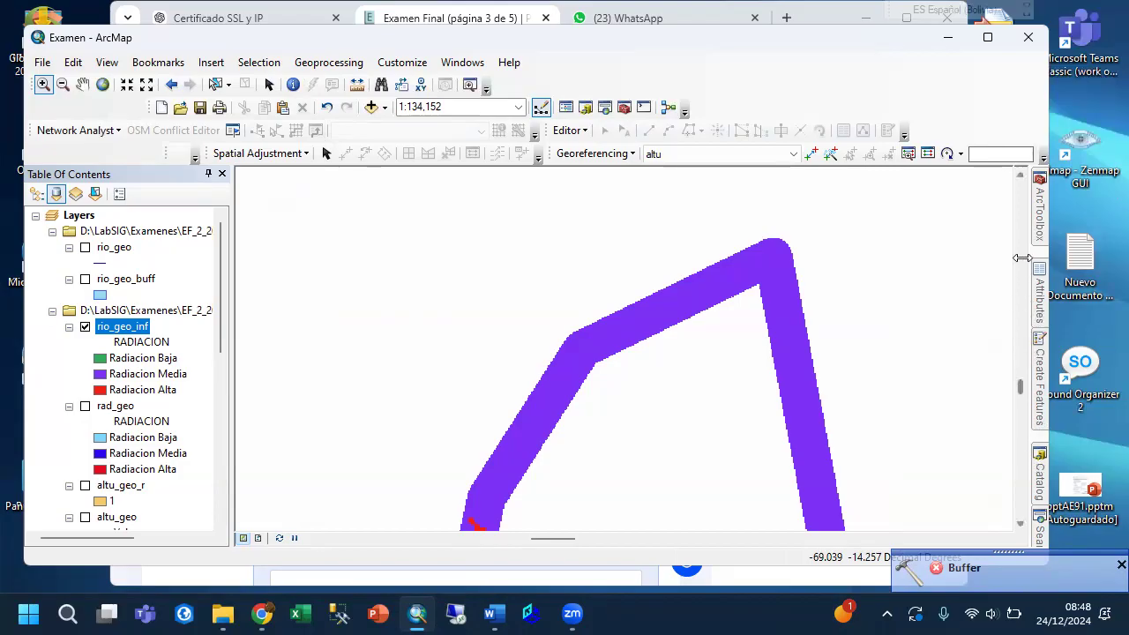
Set up a Reclassify of rio_geo_inf on the VALUE field, assigning new value 1 to old values 1, 2 and 3.
{"action": "left_click", "coordinate": [1041, 217]}
{"action": "scroll", "coordinate": [948, 339], "scroll_direction": "down", "scroll_amount": 5}
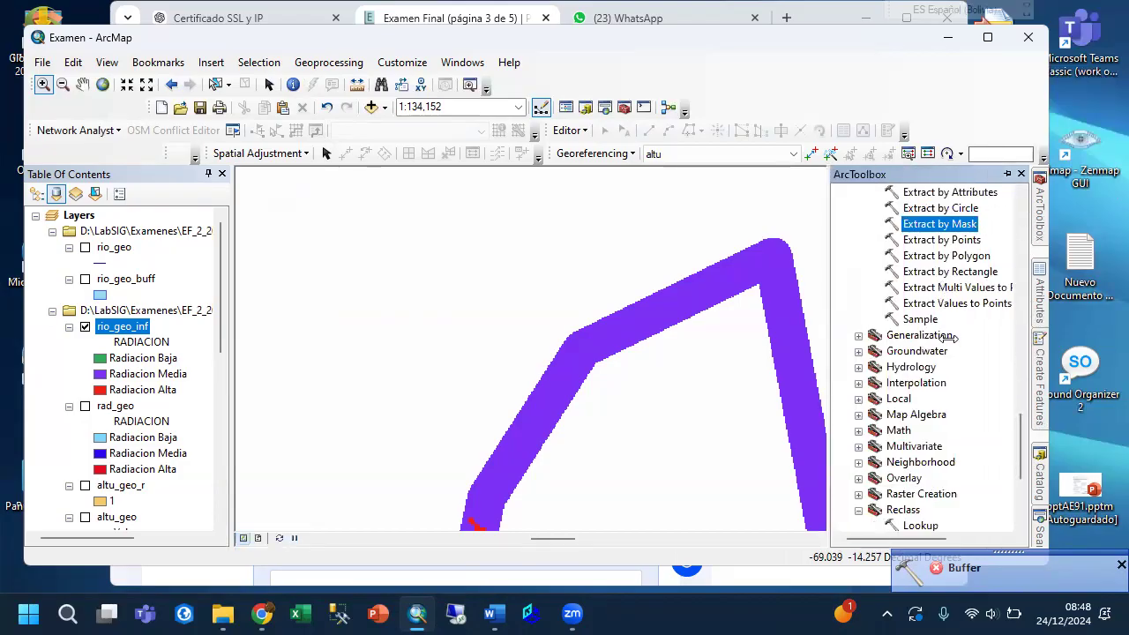
{"action": "double_click", "coordinate": [925, 382]}
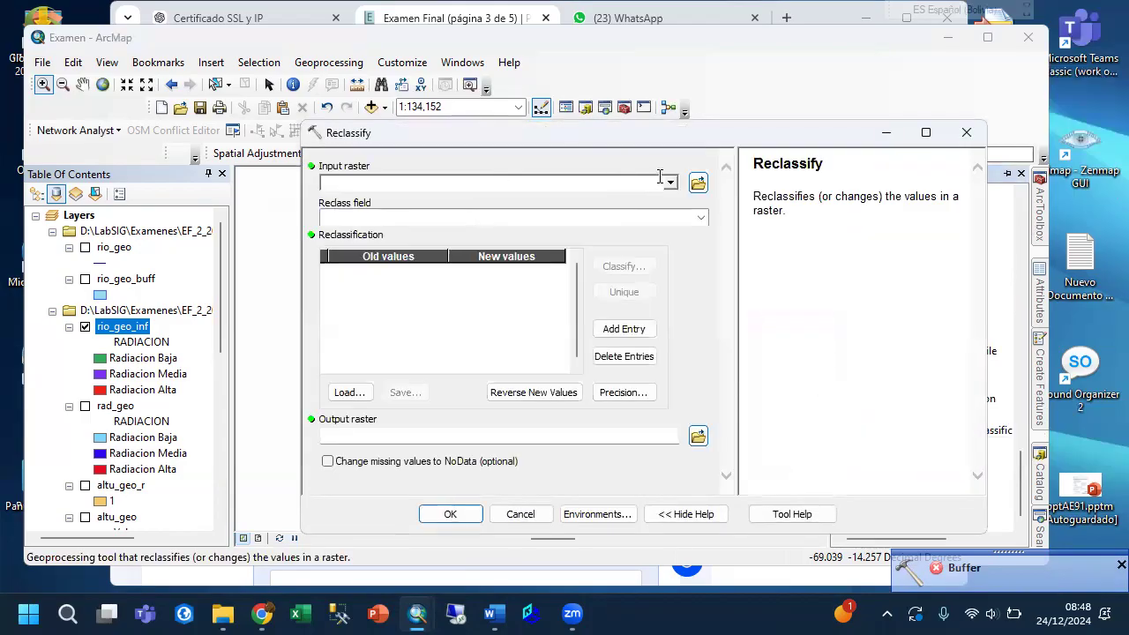
{"action": "left_click", "coordinate": [671, 183]}
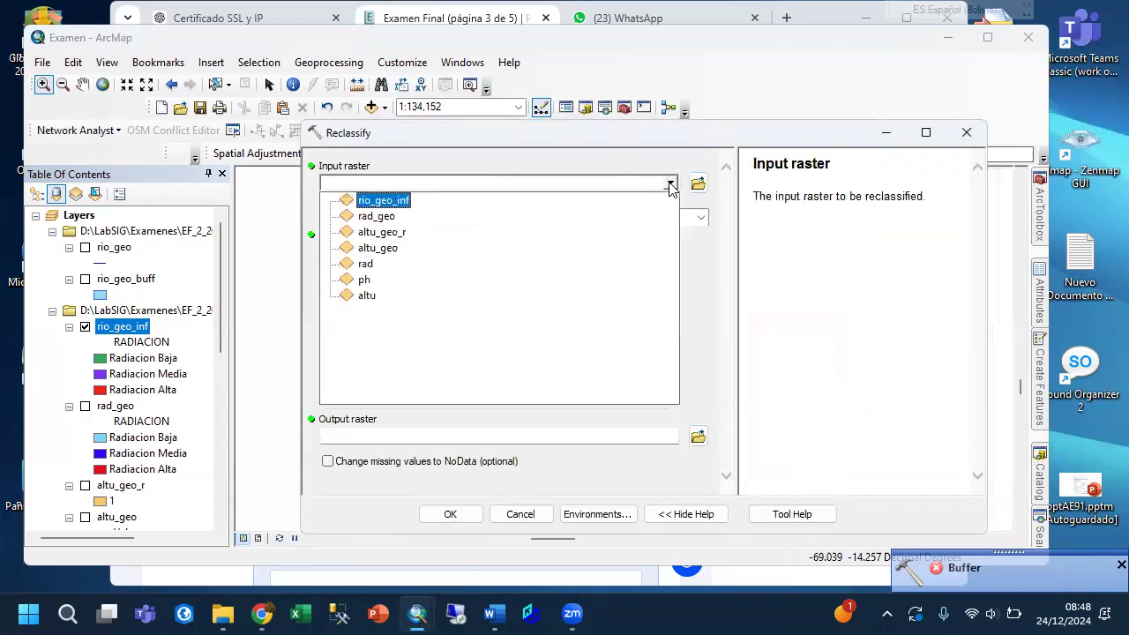
{"action": "left_click", "coordinate": [376, 200]}
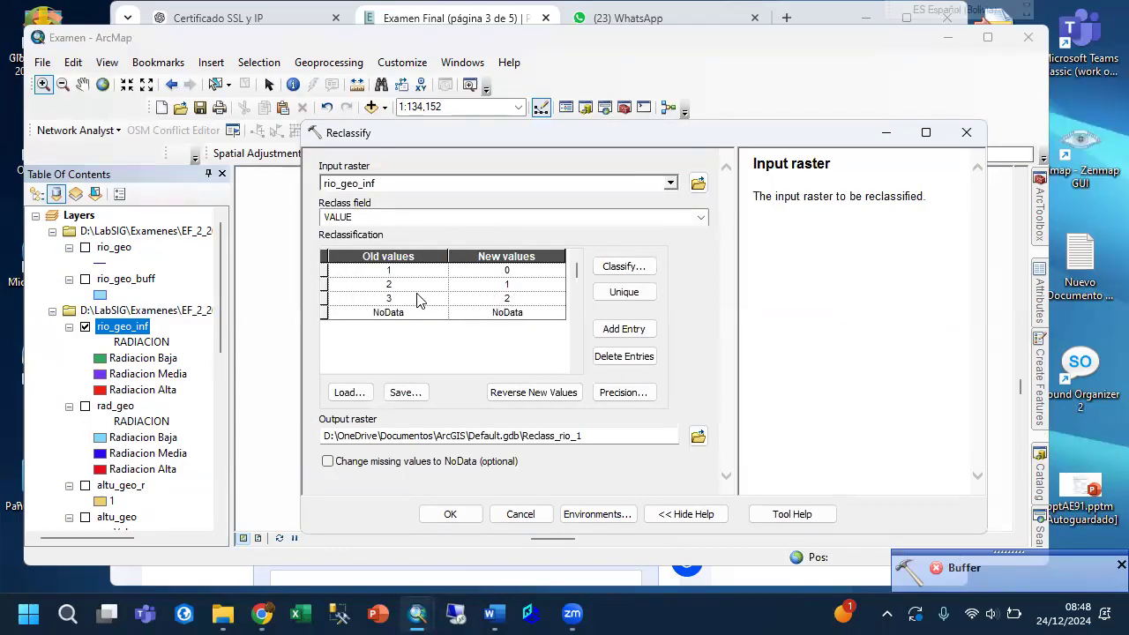
{"action": "left_click", "coordinate": [511, 284]}
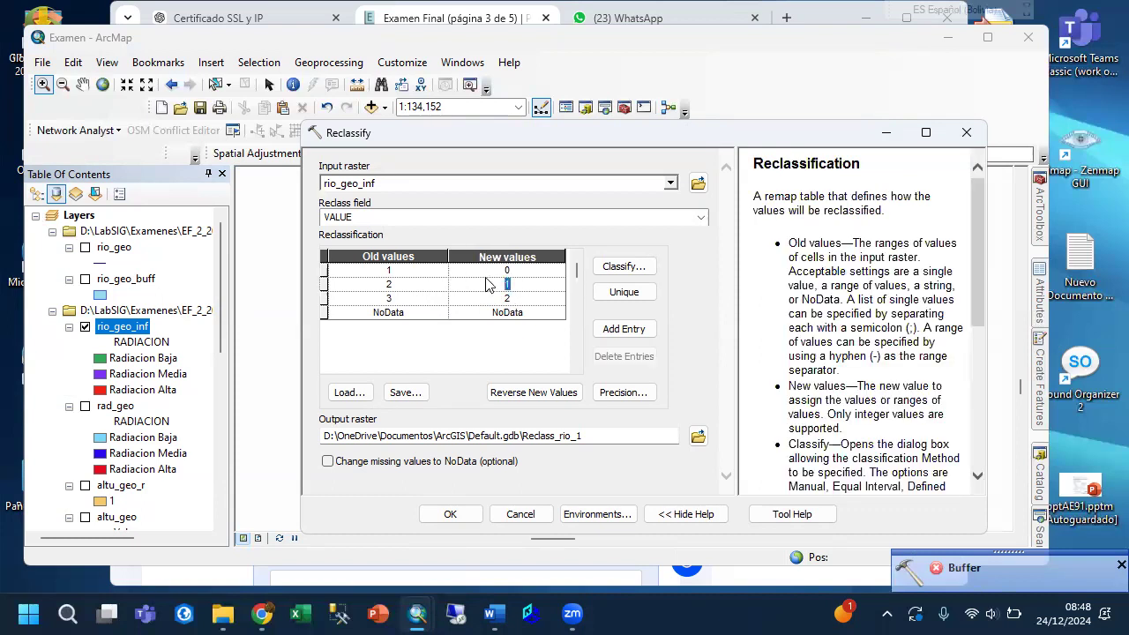
{"action": "left_click", "coordinate": [514, 270]}
Save the reclassified output raster as rio_geo_inf_r in the Salida folder and run the reclassification.
{"action": "left_click", "coordinate": [698, 437]}
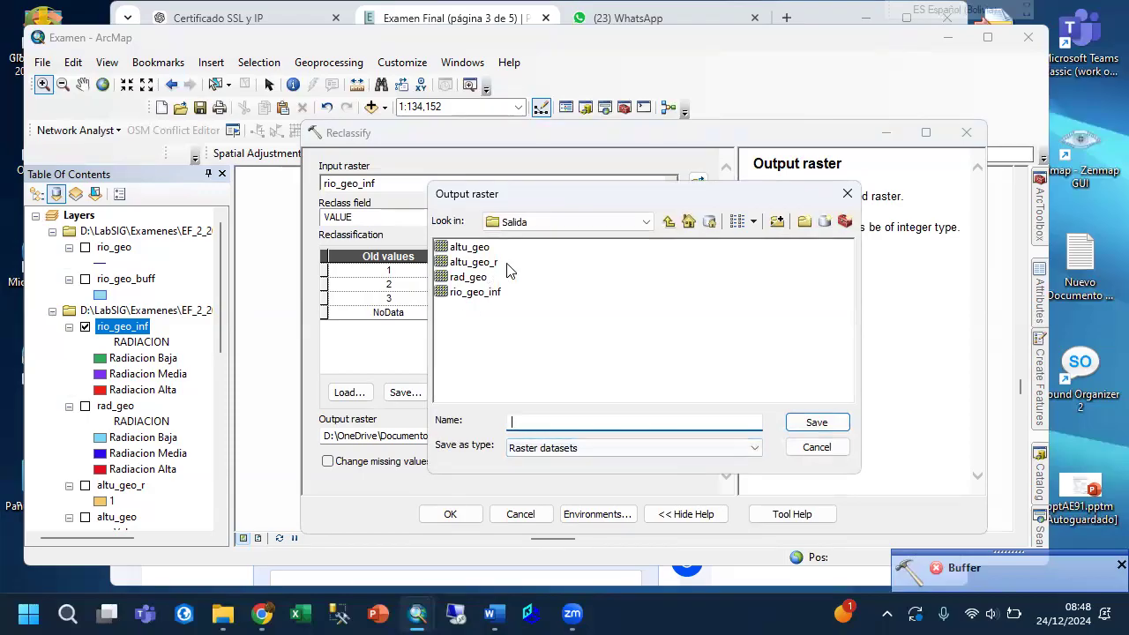
{"action": "left_click", "coordinate": [497, 293]}
{"action": "left_click", "coordinate": [571, 422]}
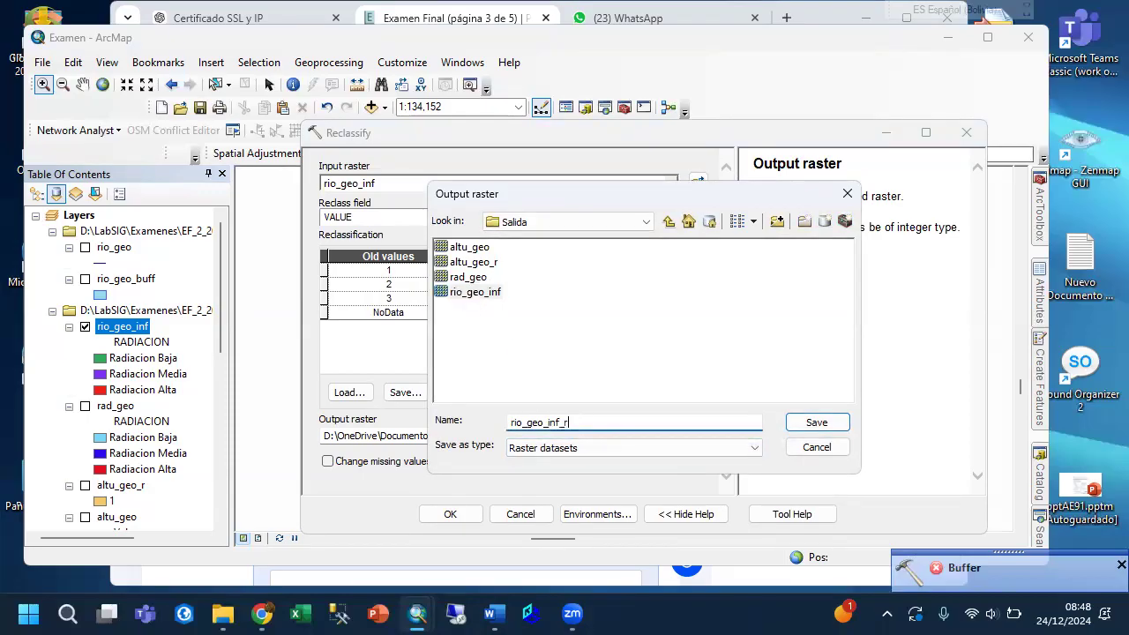
{"action": "left_click", "coordinate": [817, 424]}
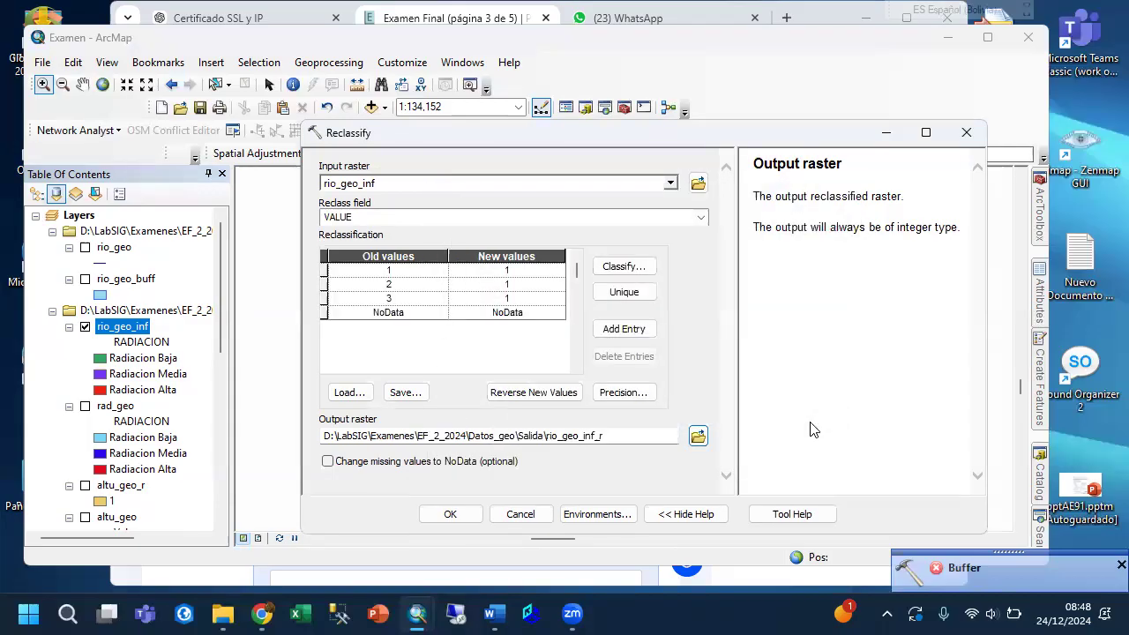
{"action": "left_click", "coordinate": [452, 515]}
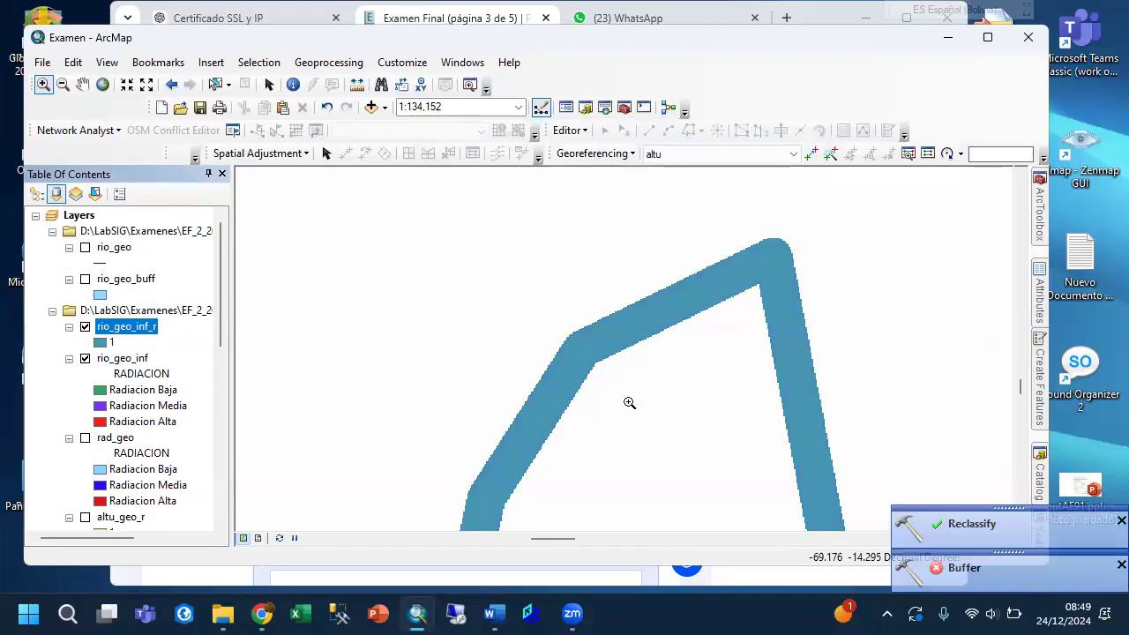
Show the map's full extent and hide the rio_geo_inf layer.
{"action": "scroll", "coordinate": [630, 404], "scroll_direction": "up", "scroll_amount": 2}
{"action": "left_click", "coordinate": [102, 84]}
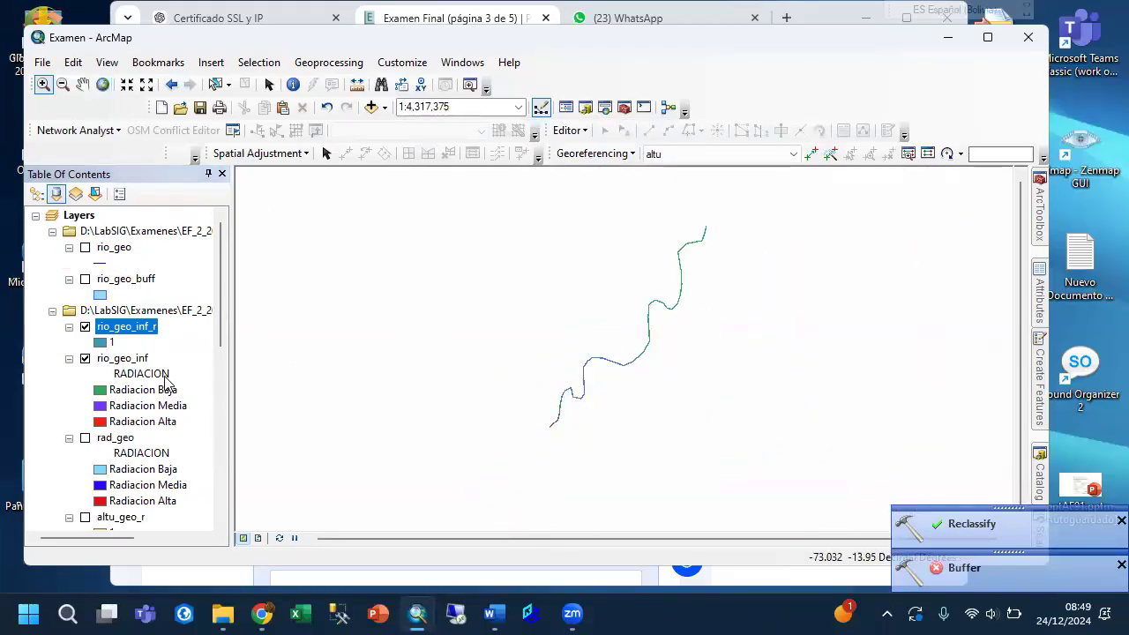
{"action": "left_click", "coordinate": [85, 359]}
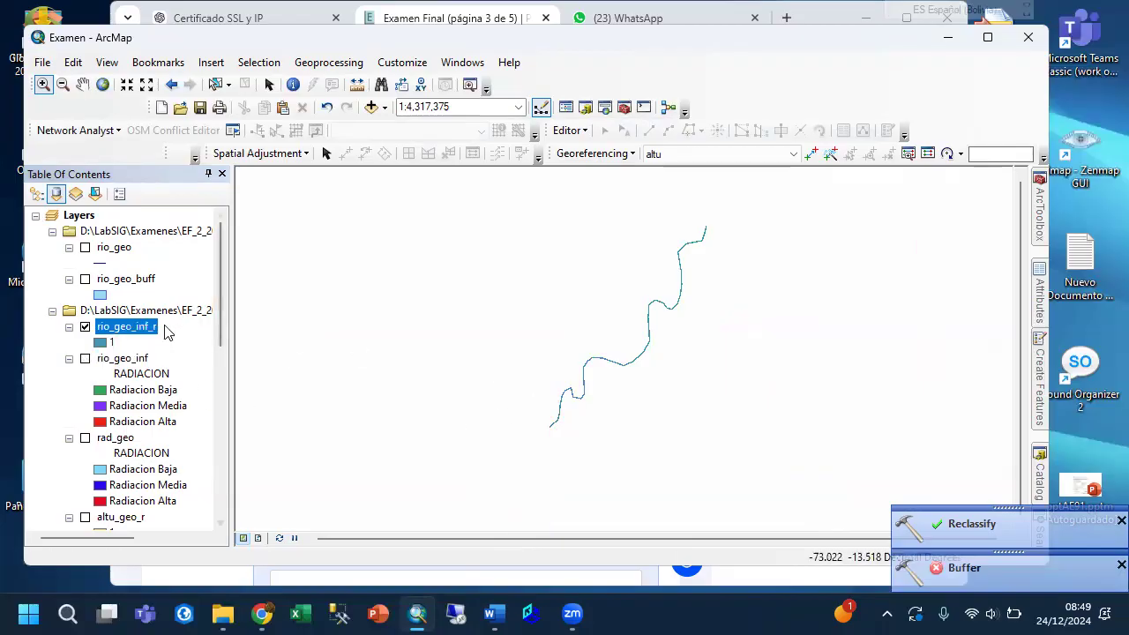
Add a Float field named MT2xCEL with precision 18 and scale 2 to the rio_geo_inf_r attribute table.
{"action": "right_click", "coordinate": [137, 334]}
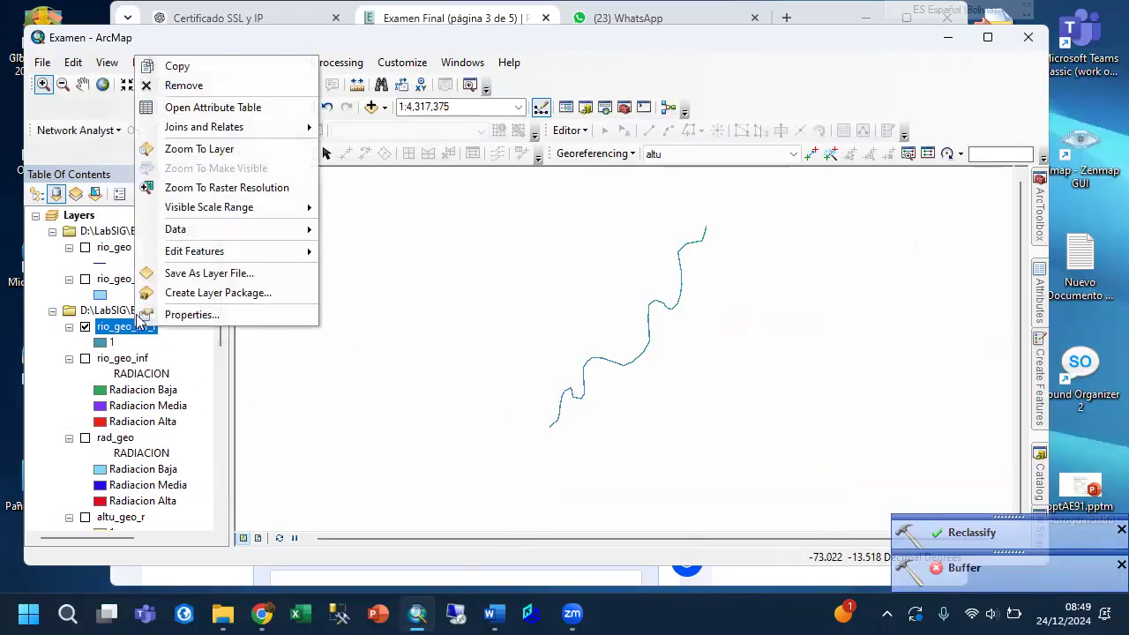
{"action": "left_click", "coordinate": [180, 109]}
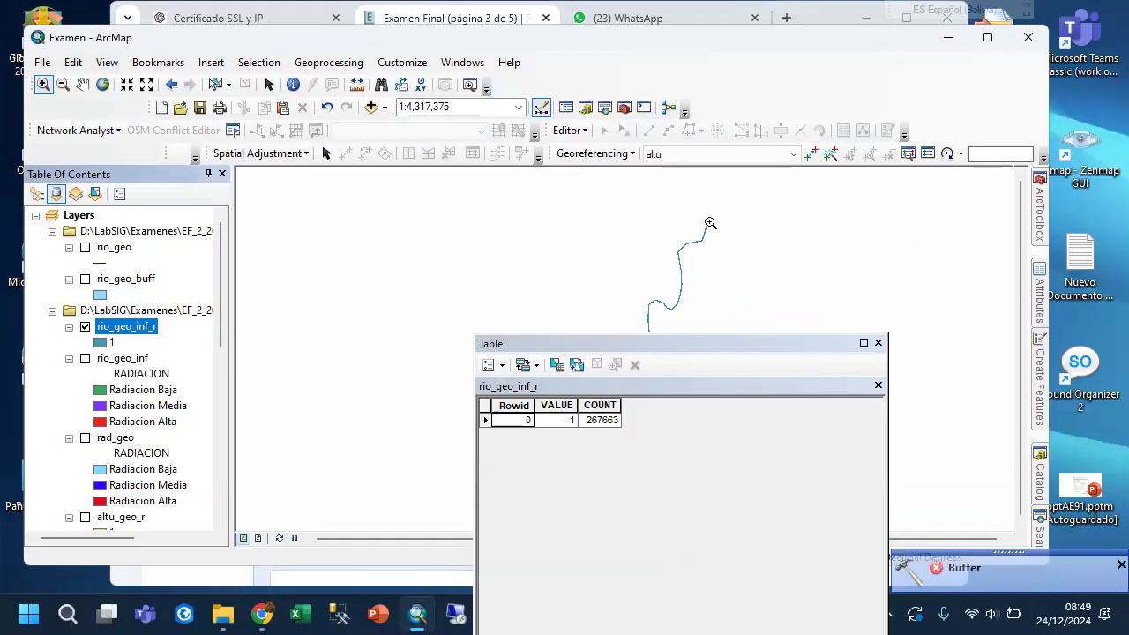
{"action": "left_click", "coordinate": [501, 367]}
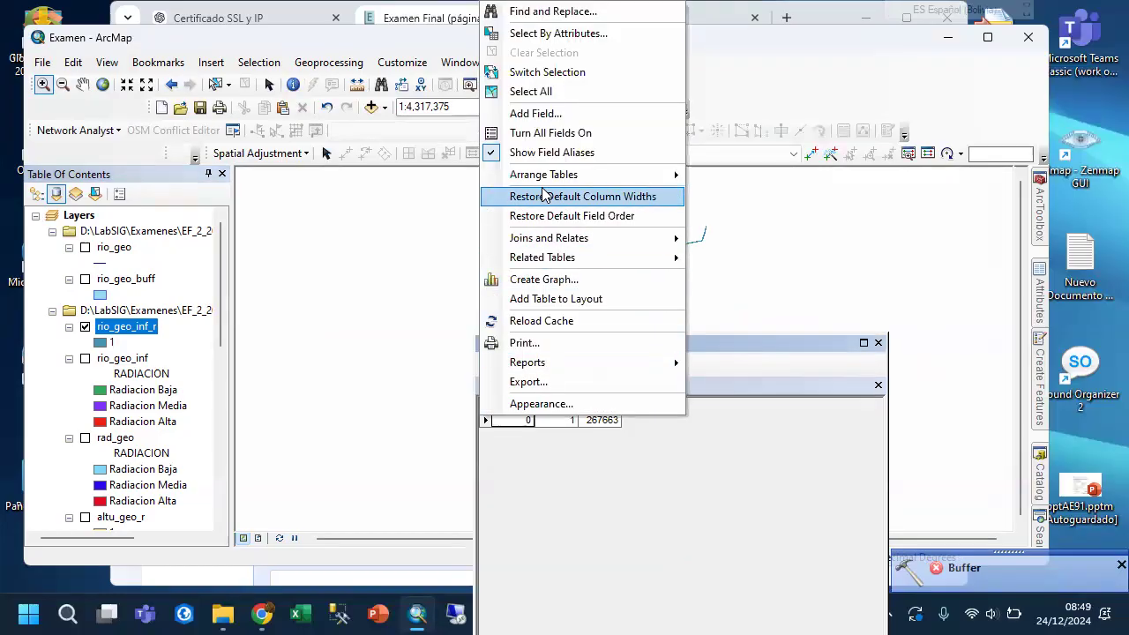
{"action": "left_click", "coordinate": [533, 114]}
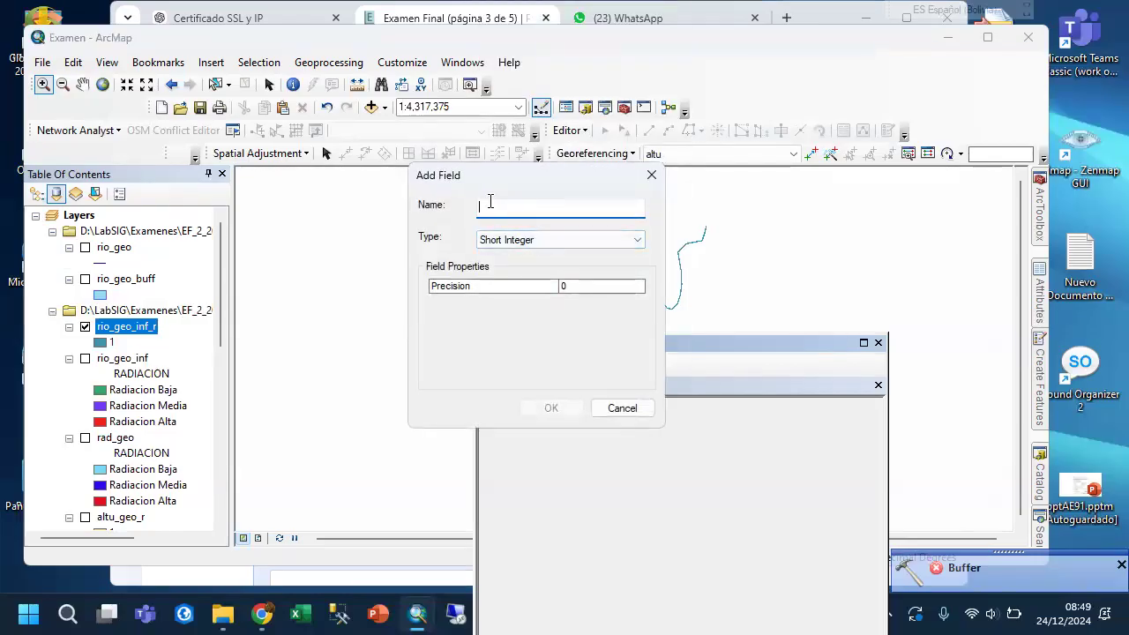
{"action": "type", "text": "CEL"}
{"action": "left_click", "coordinate": [550, 239]}
{"action": "left_click", "coordinate": [522, 279]}
{"action": "left_click", "coordinate": [568, 301]}
{"action": "left_click", "coordinate": [568, 286]}
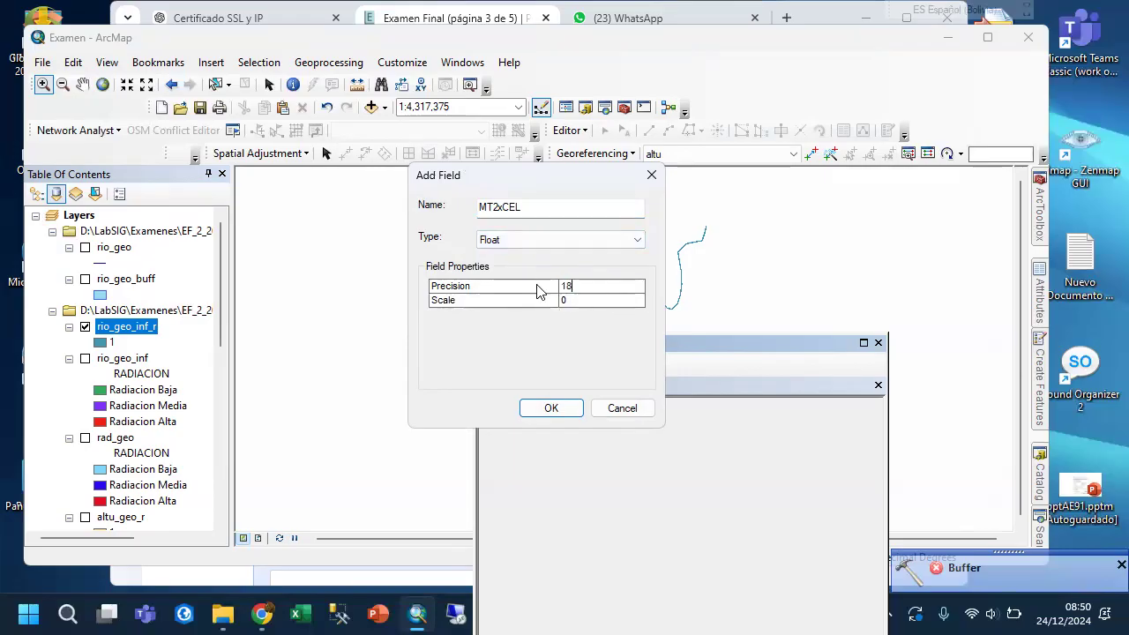
{"action": "left_click", "coordinate": [561, 302]}
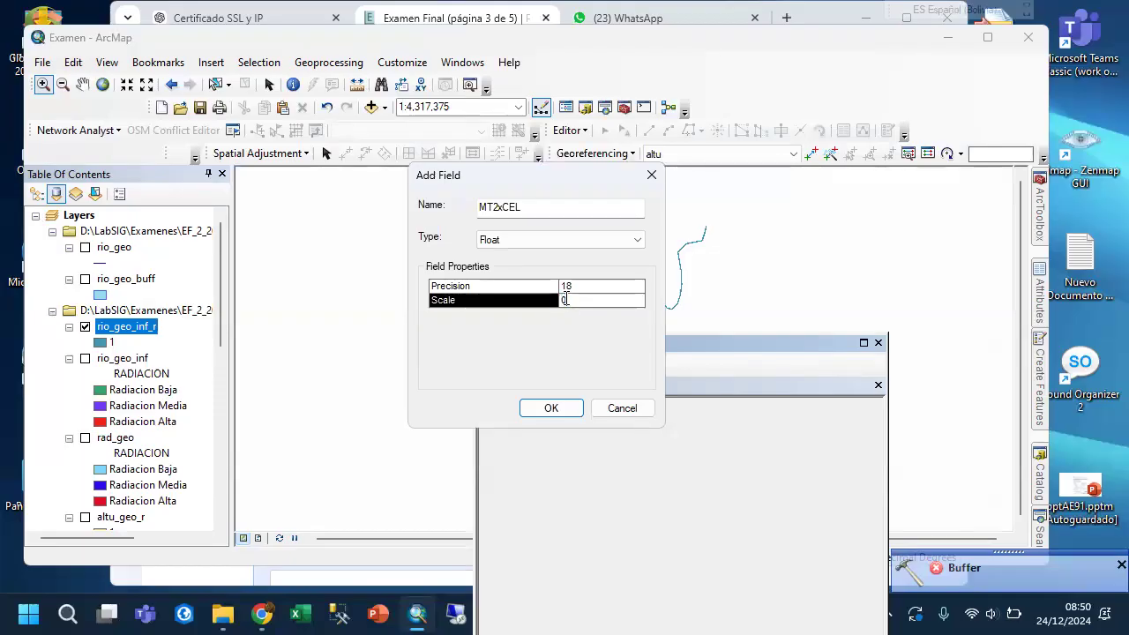
{"action": "type", "text": "2"}
{"action": "left_click", "coordinate": [550, 410]}
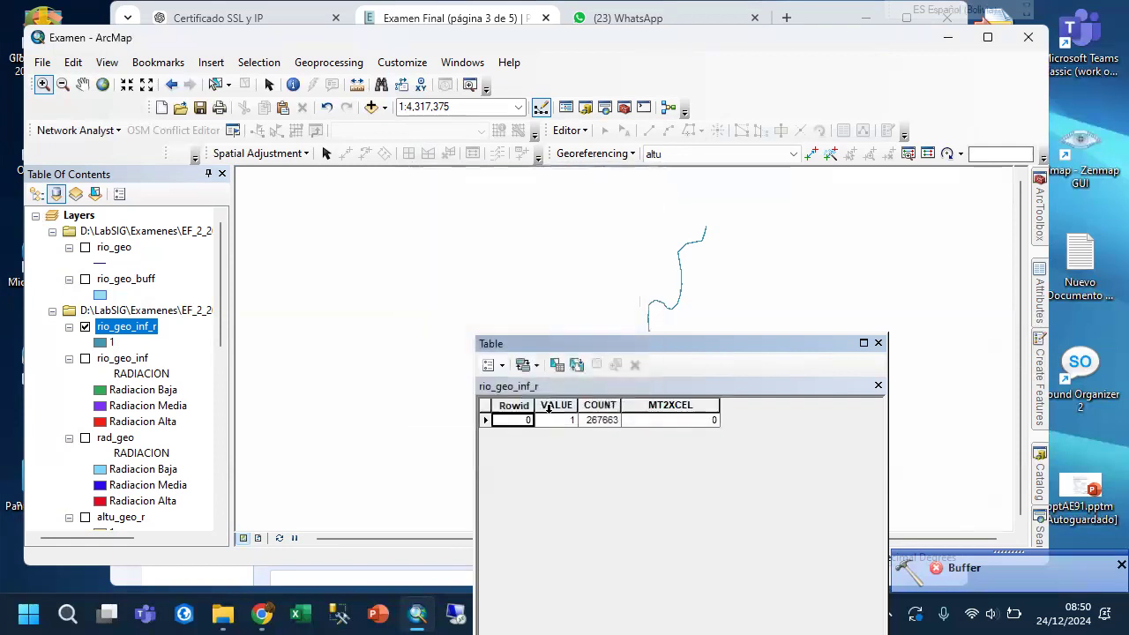
Calculate the MT2XCEL field of rio_geo_inf_r with the expression 50*50.
{"action": "left_click", "coordinate": [660, 407]}
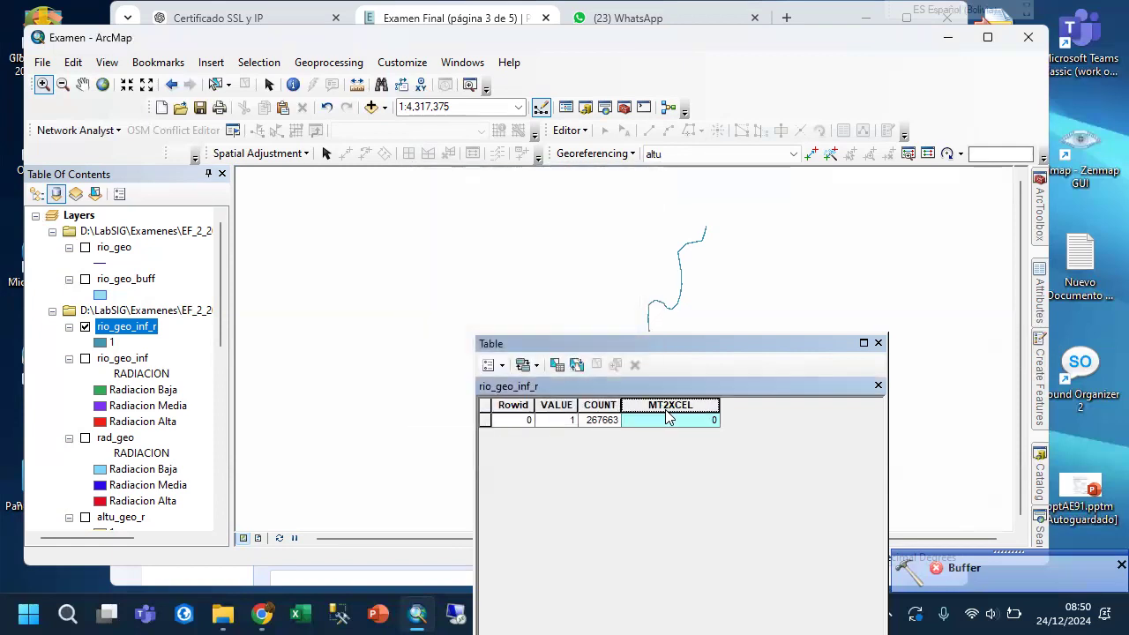
{"action": "right_click", "coordinate": [668, 418]}
{"action": "left_click", "coordinate": [710, 292]}
{"action": "left_click", "coordinate": [514, 341]}
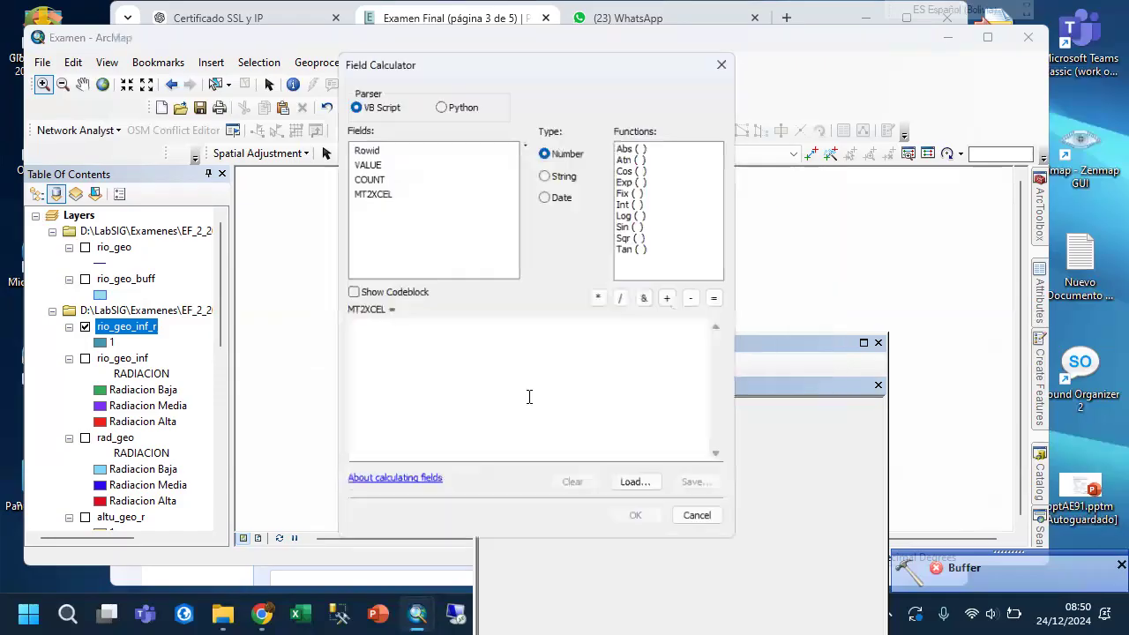
{"action": "left_click", "coordinate": [429, 372]}
{"action": "type", "text": "50*50"}
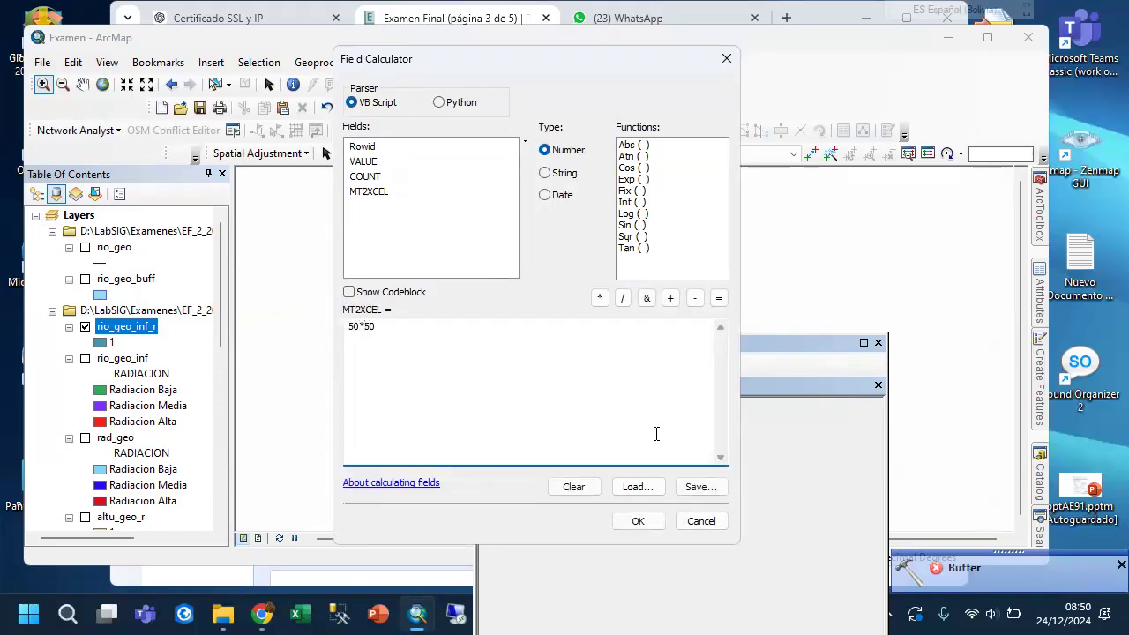
{"action": "left_click", "coordinate": [640, 520]}
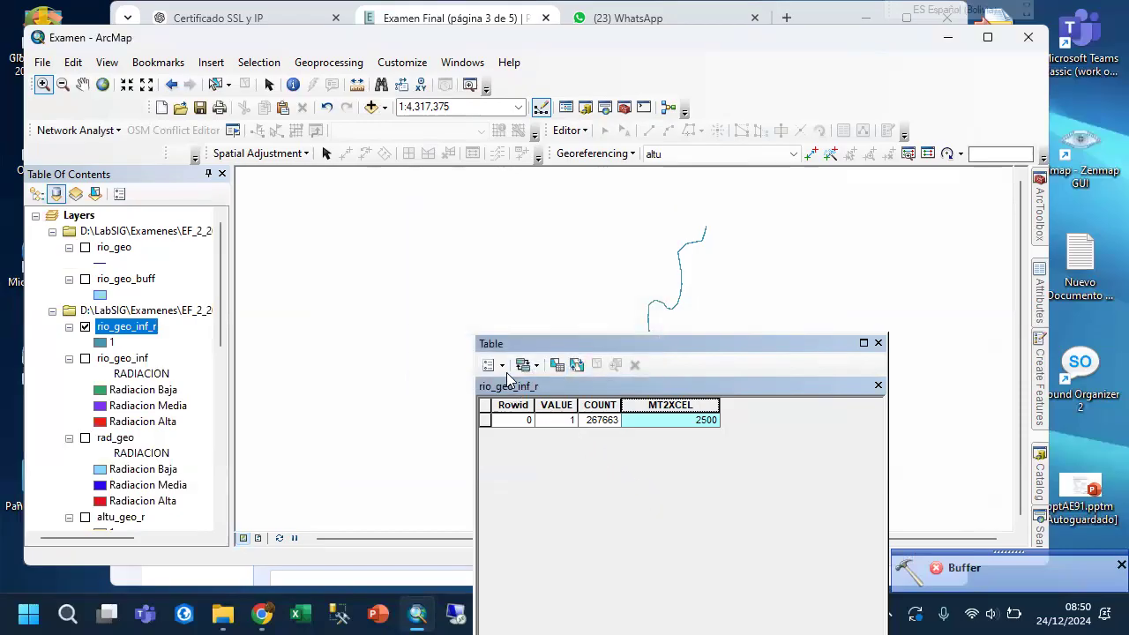
{"action": "left_click", "coordinate": [603, 422]}
{"action": "left_click", "coordinate": [676, 427]}
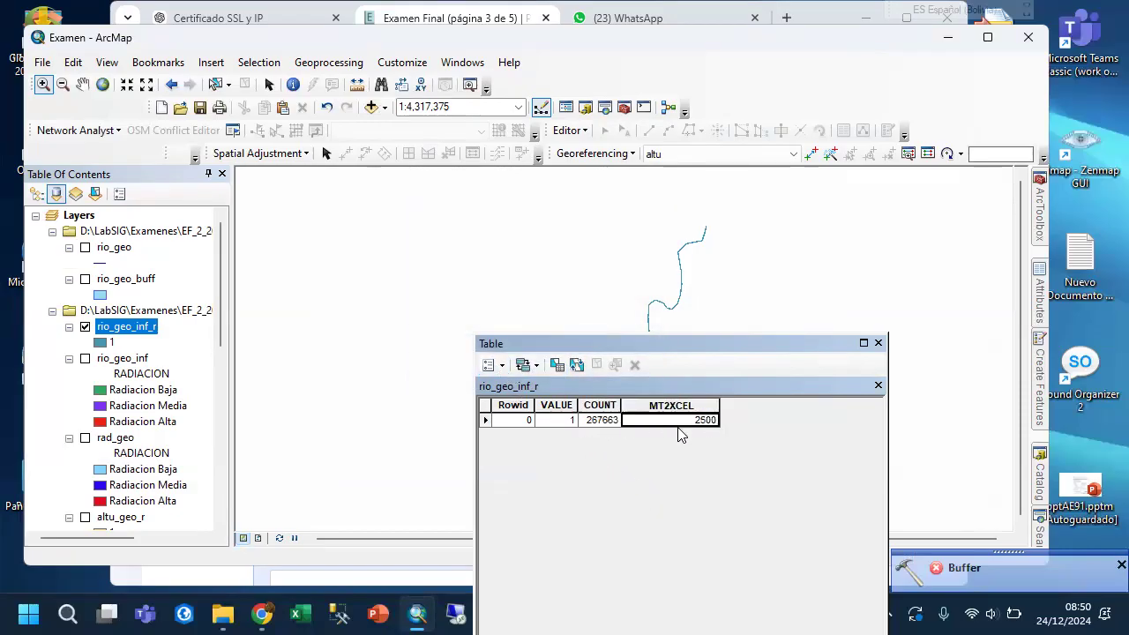
Add a Float field named MT2 with precision 18 to the rio_geo_inf_r attribute table.
{"action": "left_click", "coordinate": [492, 364]}
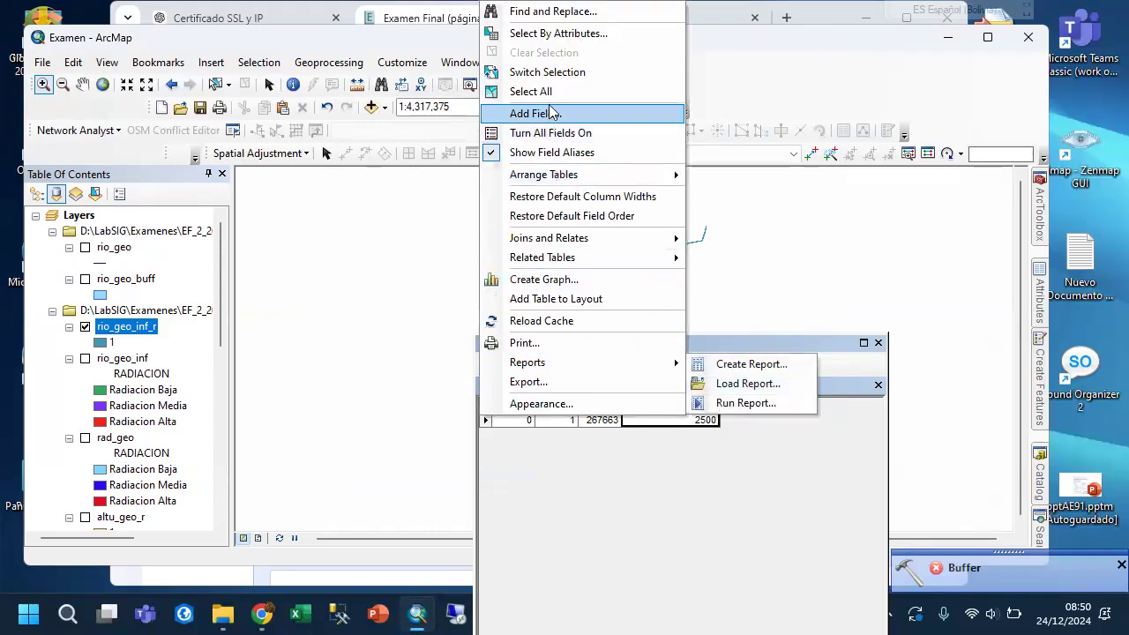
{"action": "left_click", "coordinate": [534, 112]}
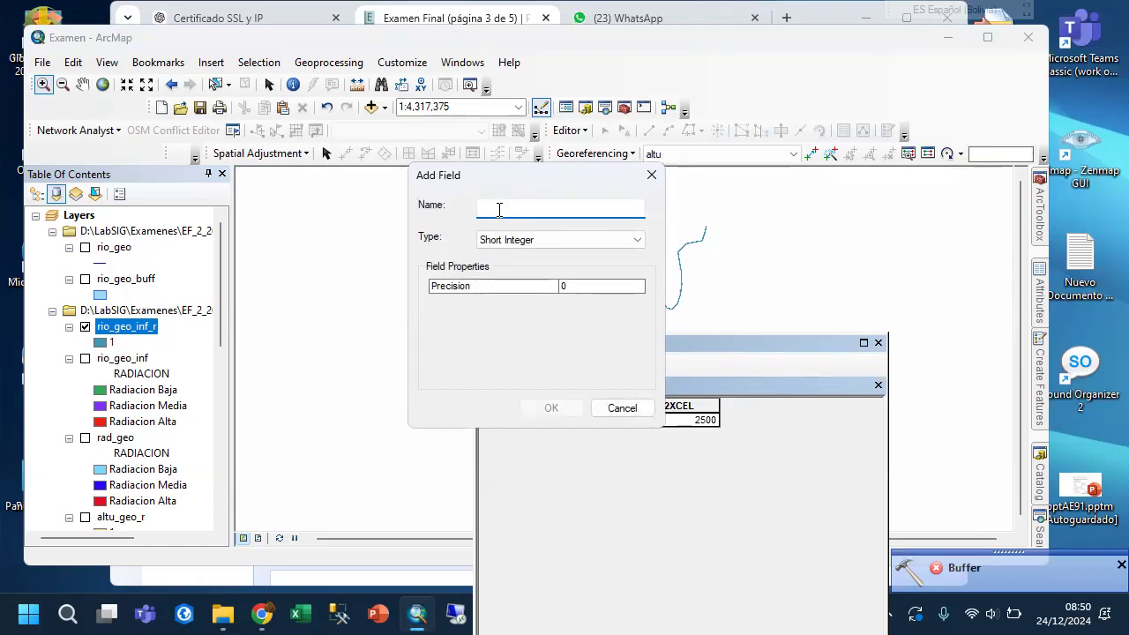
{"action": "type", "text": "MT2"}
{"action": "left_click", "coordinate": [511, 239]}
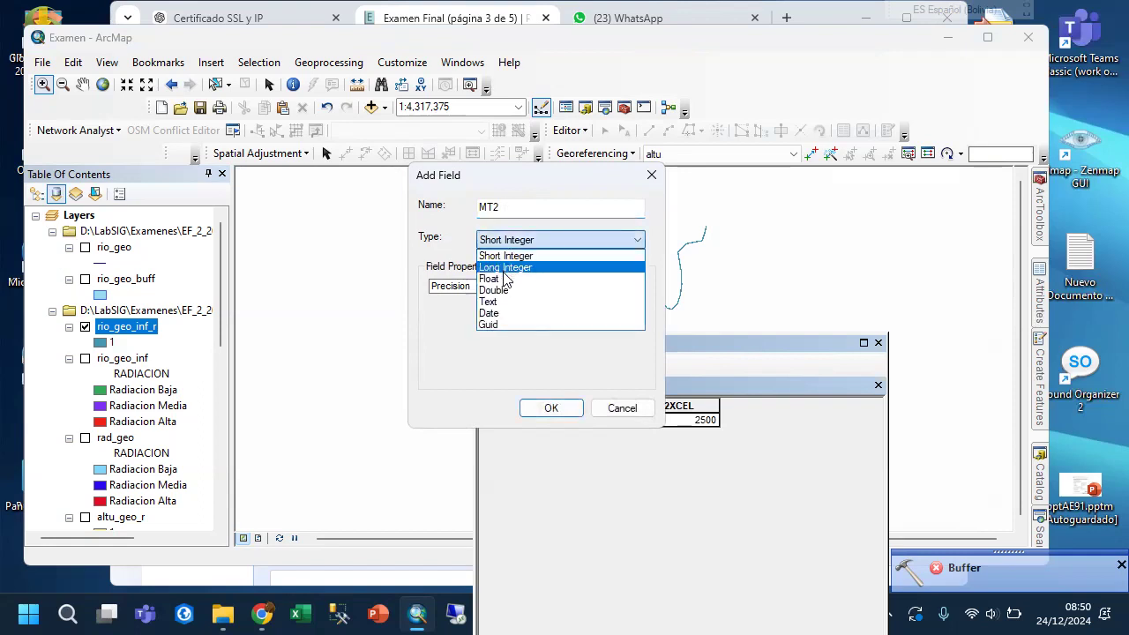
{"action": "left_click", "coordinate": [498, 279]}
{"action": "left_click", "coordinate": [564, 288]}
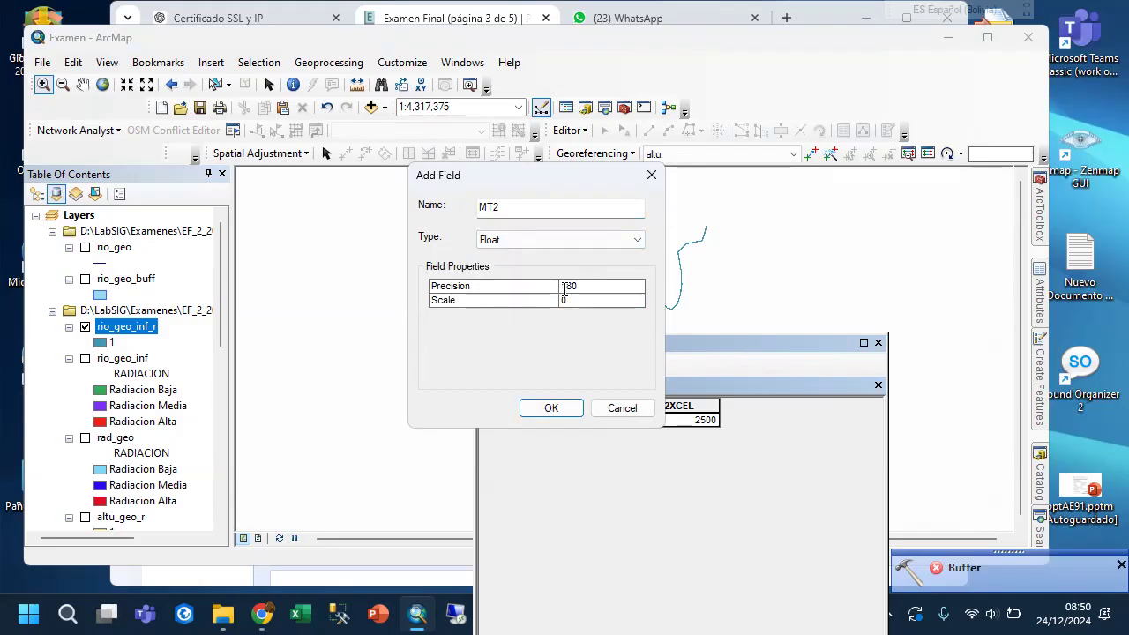
{"action": "type", "text": "18"}
{"action": "left_click", "coordinate": [617, 302]}
{"action": "left_click", "coordinate": [538, 409]}
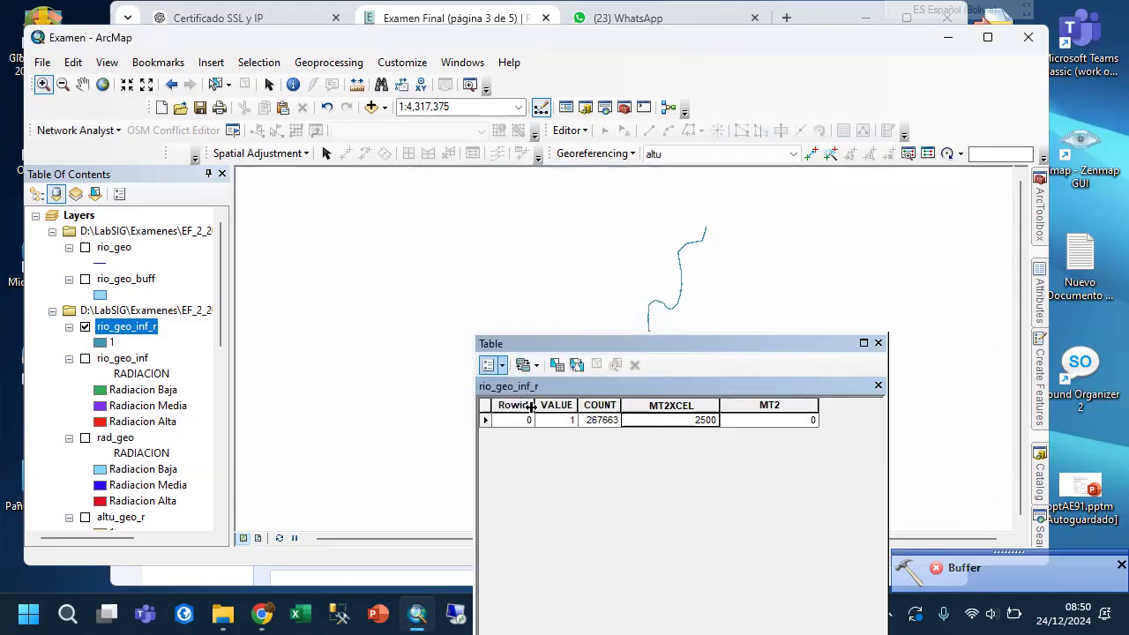
Calculate the MT2 field of rio_geo_inf_r with the expression [COUNT] * [MT2].
{"action": "right_click", "coordinate": [757, 408]}
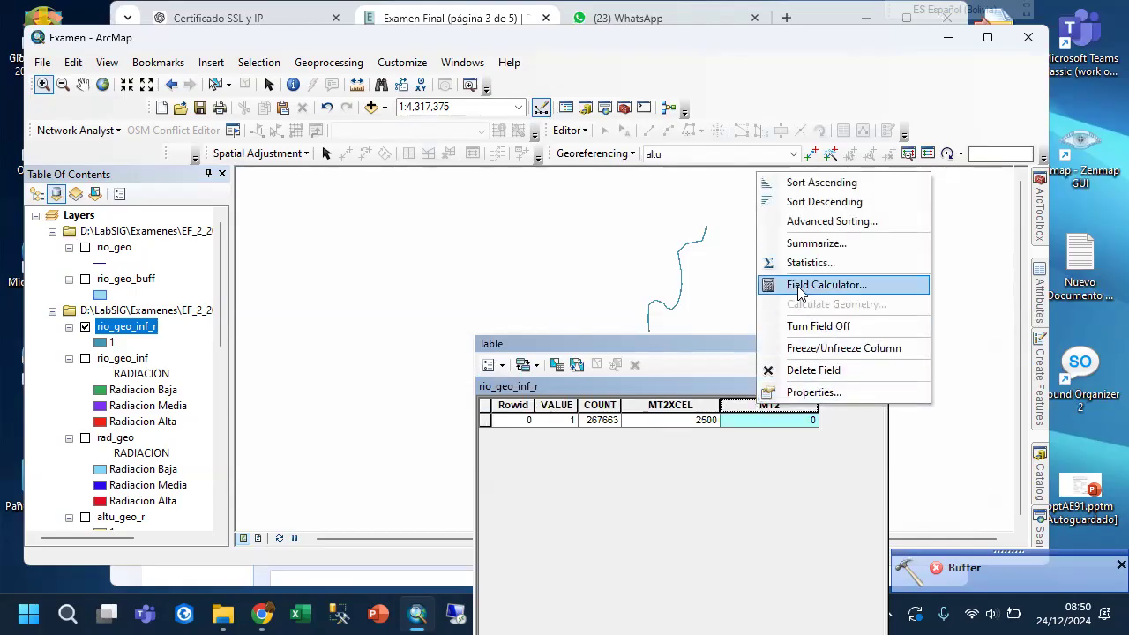
{"action": "left_click", "coordinate": [800, 293]}
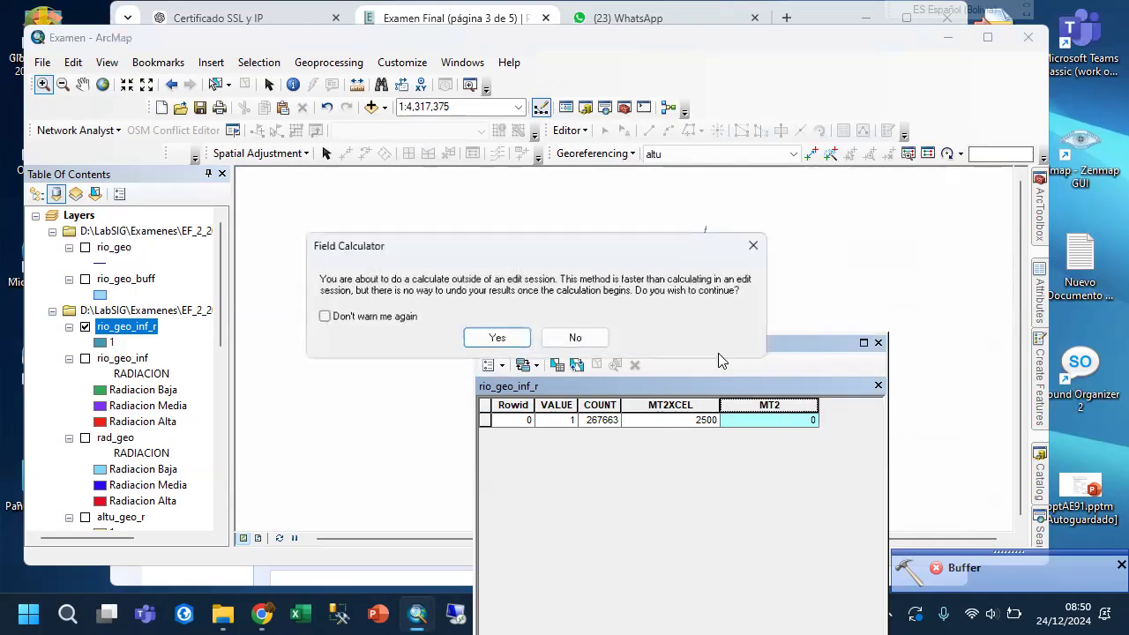
{"action": "left_click", "coordinate": [500, 335]}
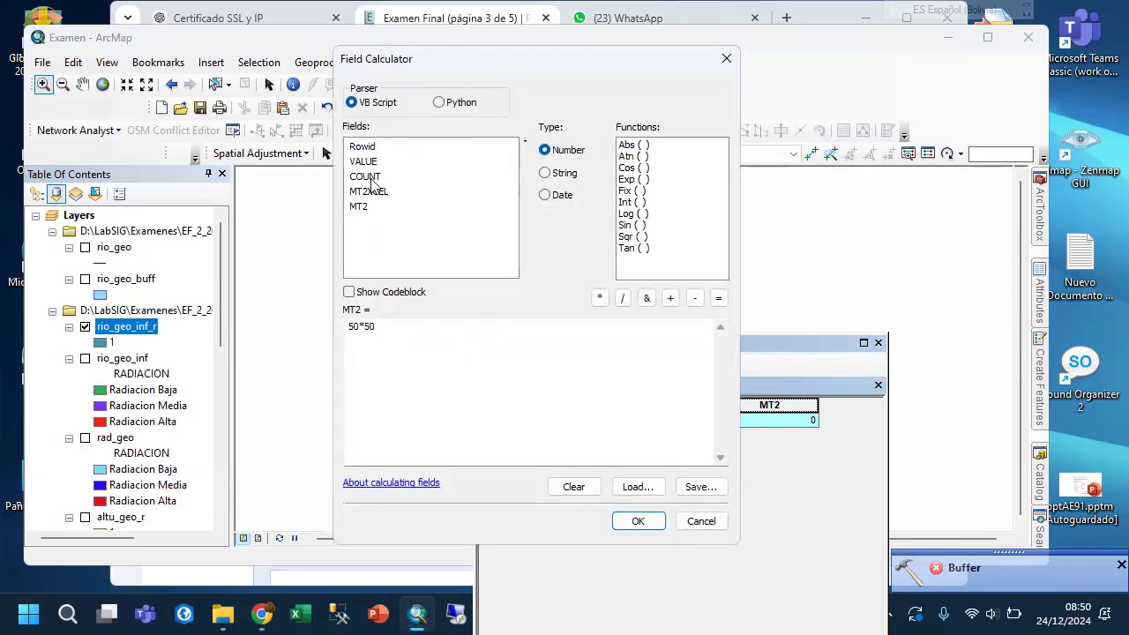
{"action": "double_click", "coordinate": [364, 176]}
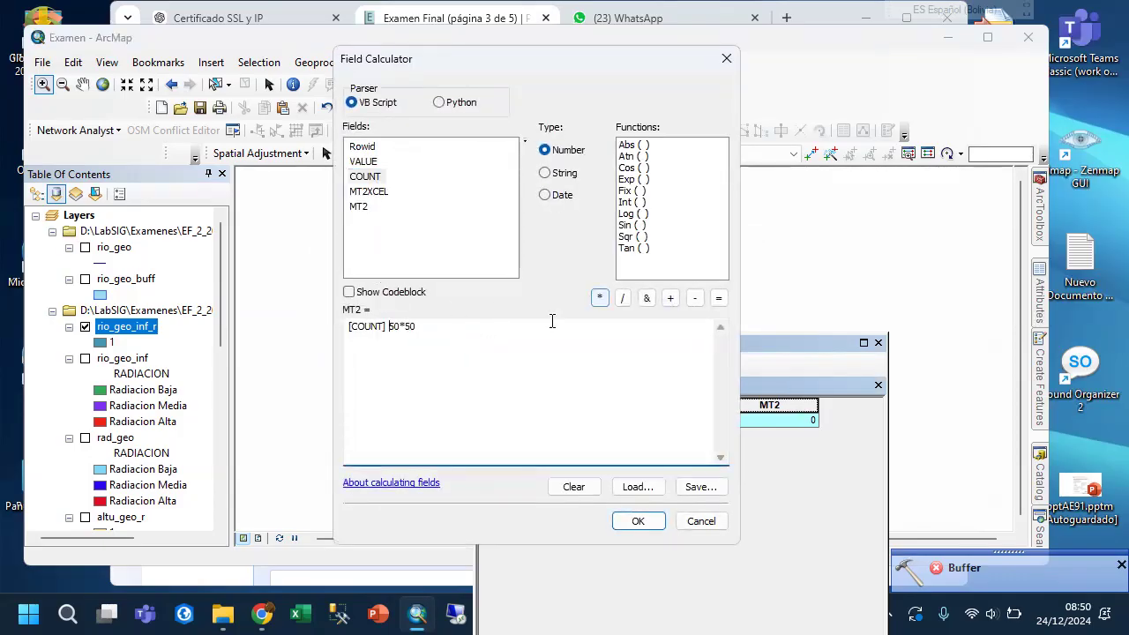
{"action": "key", "text": "Delete"}
{"action": "left_click", "coordinate": [599, 297]}
{"action": "double_click", "coordinate": [359, 210]}
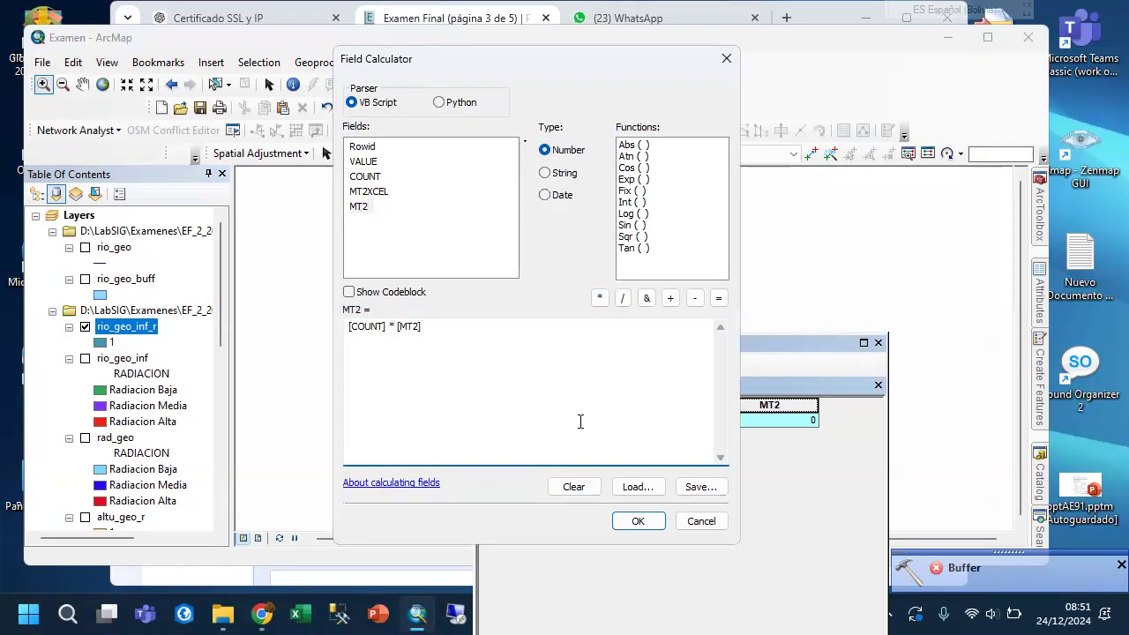
{"action": "left_click", "coordinate": [631, 522]}
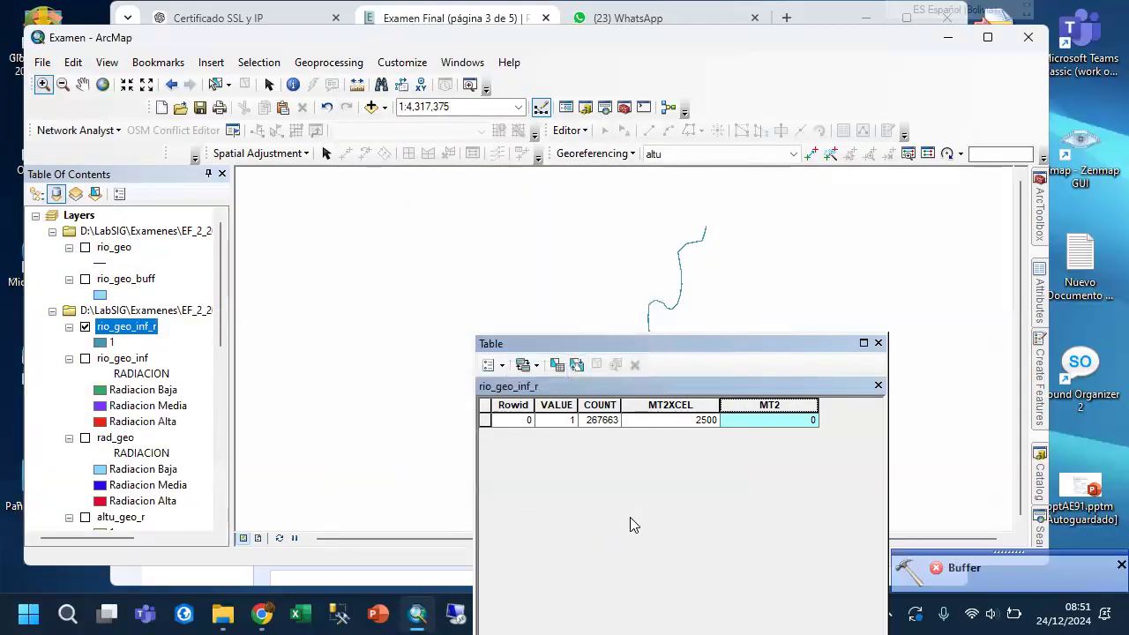
Recalculate the MT2 field of rio_geo_inf_r with the expression [COUNT] * [MT2XCEL].
{"action": "right_click", "coordinate": [775, 410]}
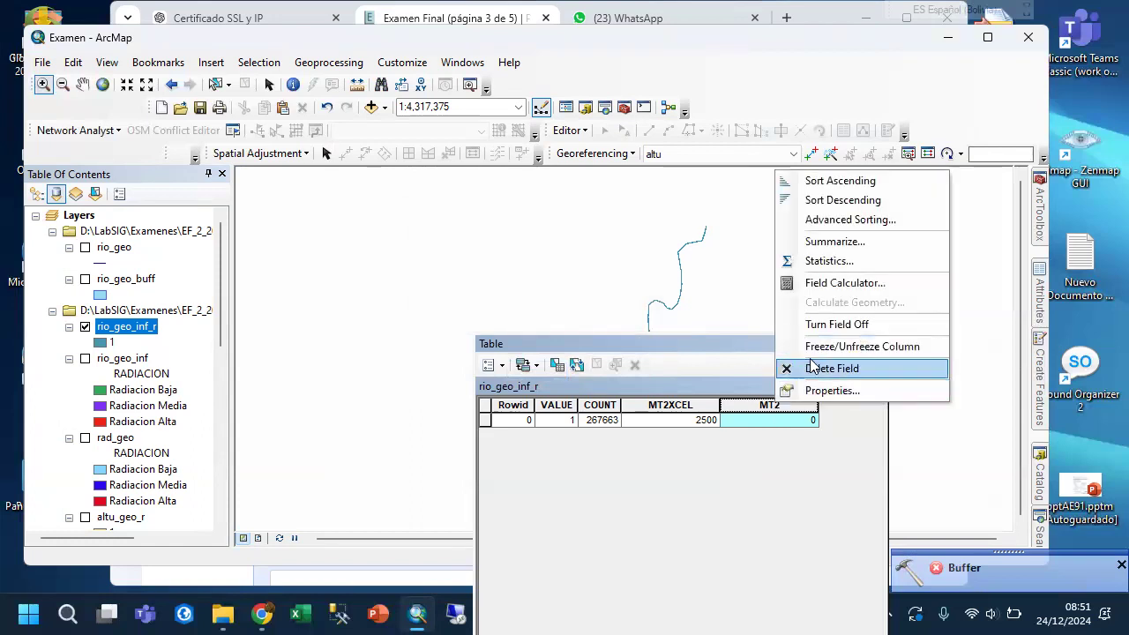
{"action": "left_click", "coordinate": [831, 285]}
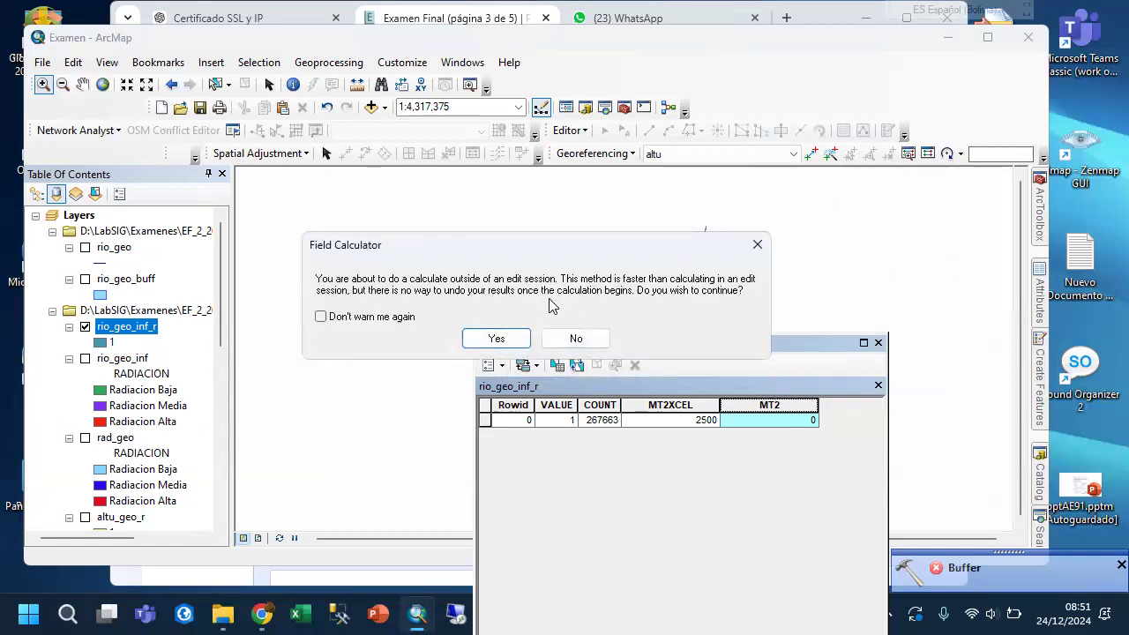
{"action": "left_click", "coordinate": [497, 339]}
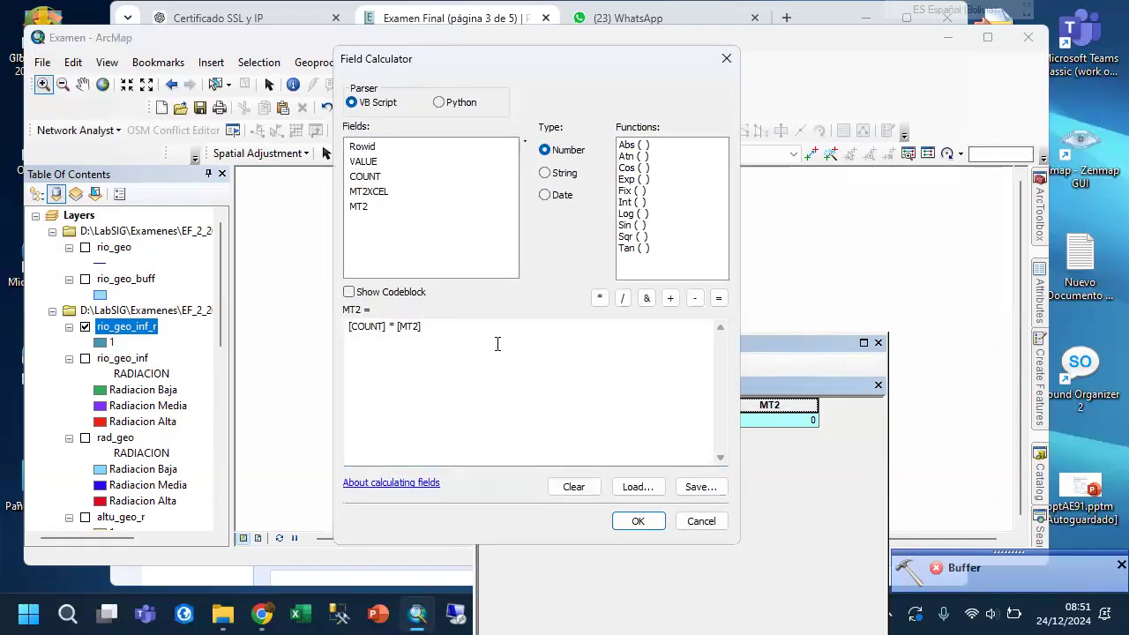
{"action": "left_click_drag", "start_coordinate": [394, 328], "coordinate": [447, 327]}
{"action": "key", "text": "Delete"}
{"action": "double_click", "coordinate": [382, 194]}
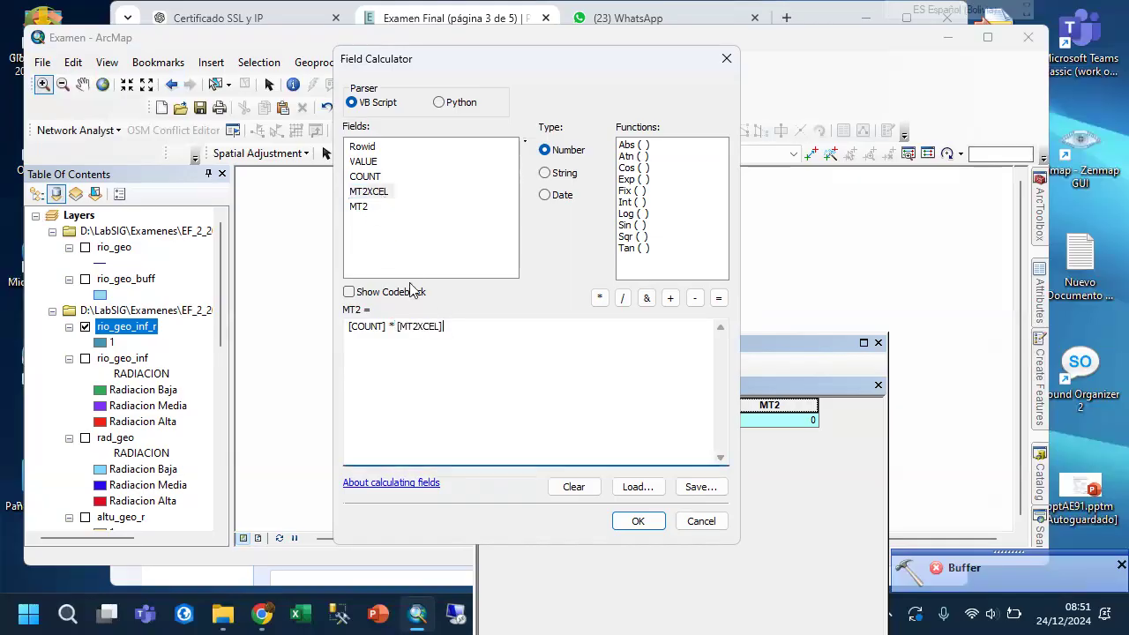
{"action": "left_click", "coordinate": [641, 520]}
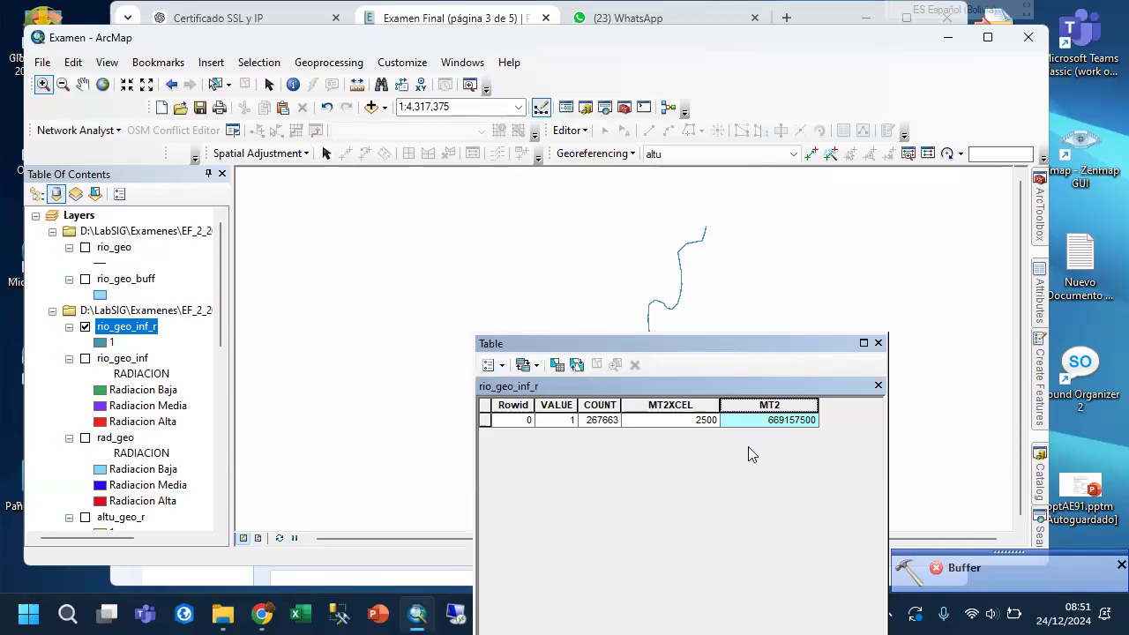
Check the units asked for in exam question 3 and add a Float field named KM2 with precision 18 and scale 2 to rio_geo_inf_r.
{"action": "left_click", "coordinate": [262, 614]}
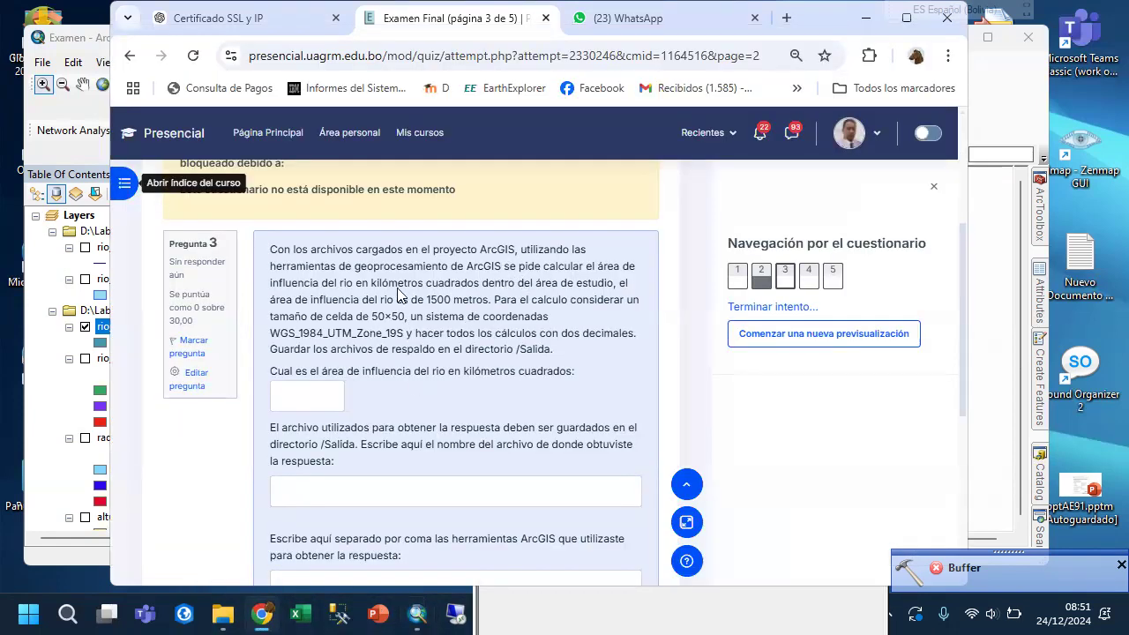
{"action": "left_click", "coordinate": [421, 615]}
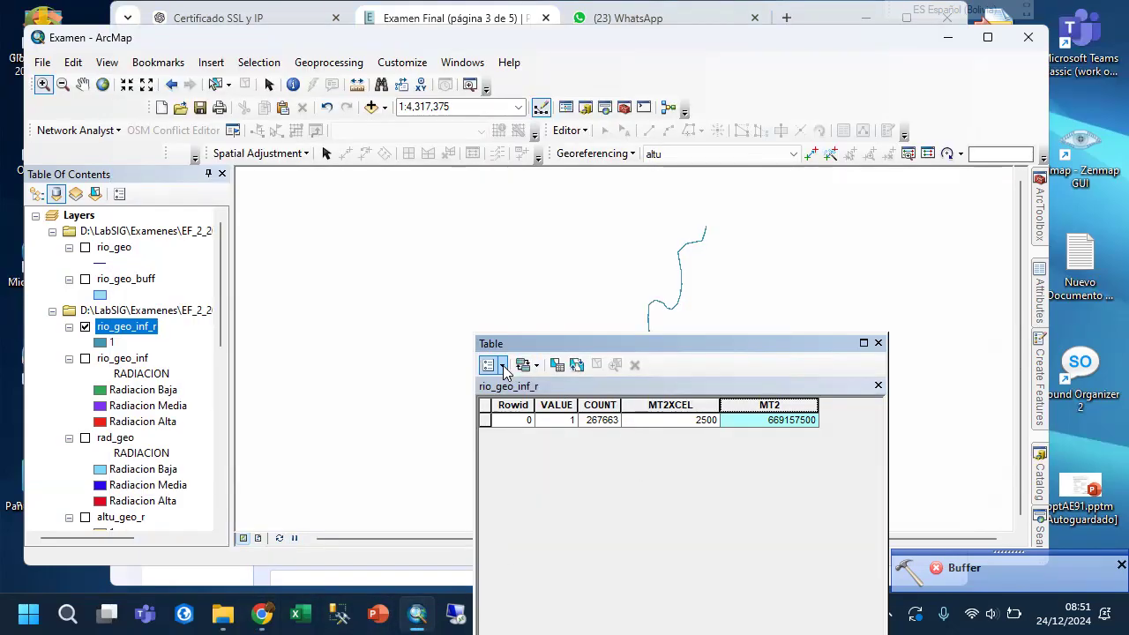
{"action": "left_click", "coordinate": [503, 366]}
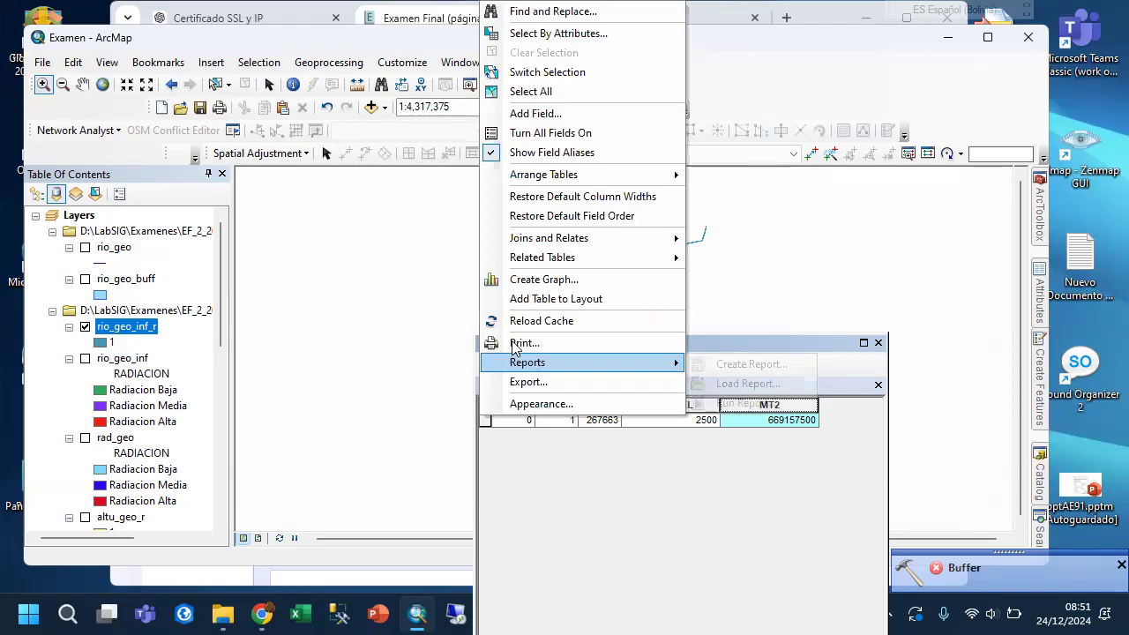
{"action": "left_click", "coordinate": [556, 114]}
{"action": "type", "text": "L"}
{"action": "type", "text": "KM2"}
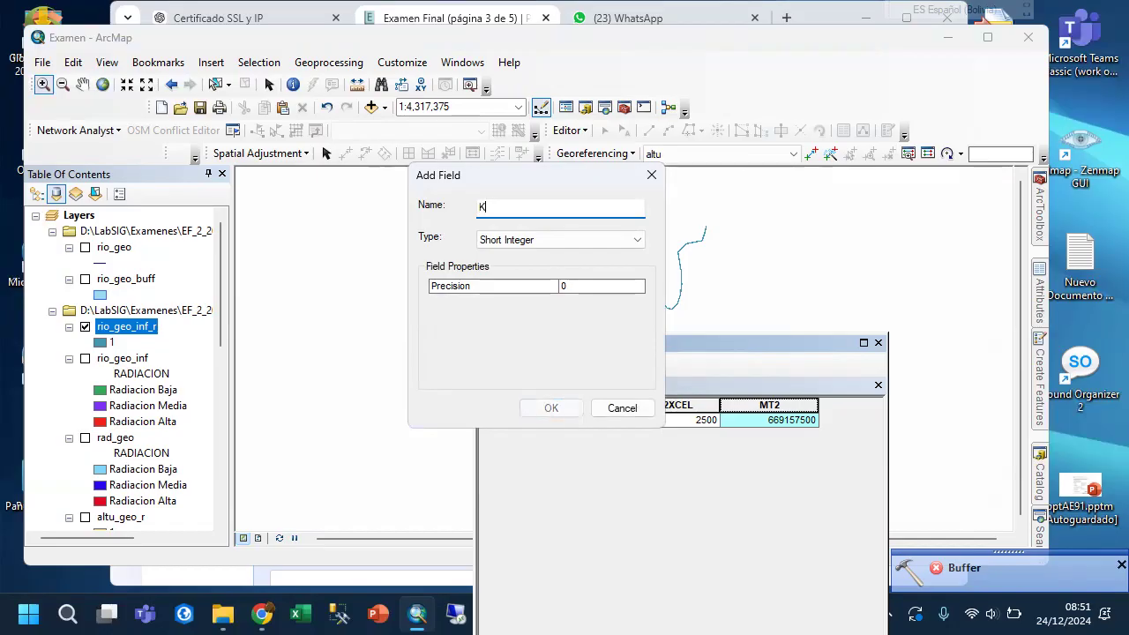
{"action": "left_click", "coordinate": [552, 239]}
{"action": "left_click", "coordinate": [522, 280]}
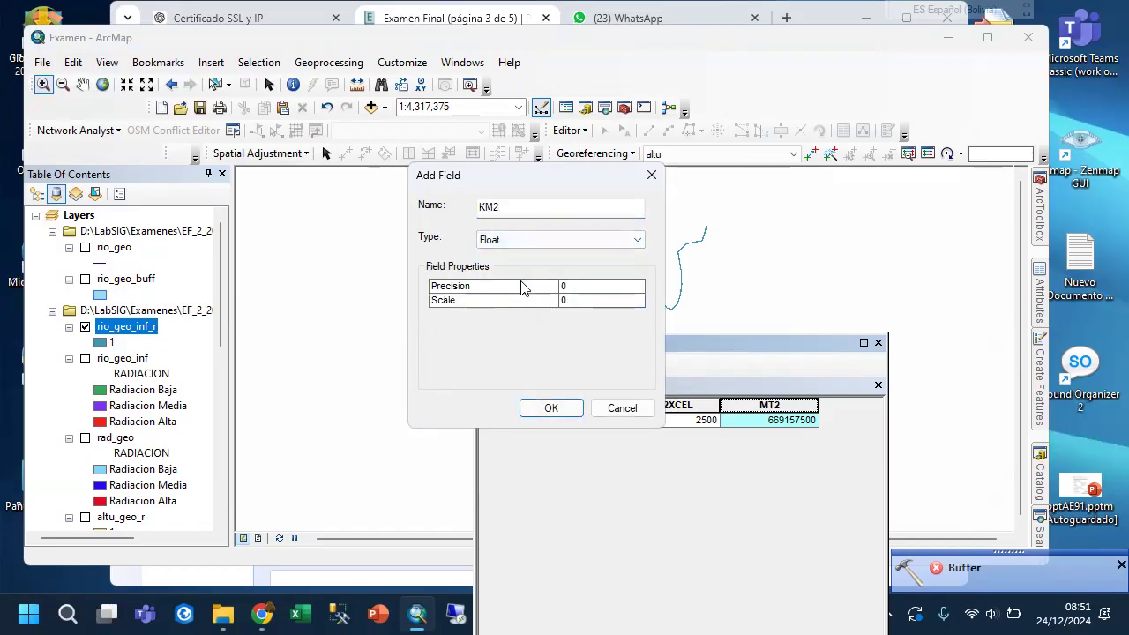
{"action": "left_click", "coordinate": [603, 289]}
{"action": "type", "text": "18"}
{"action": "left_click", "coordinate": [606, 301]}
{"action": "type", "text": "2"}
{"action": "left_click", "coordinate": [568, 407]}
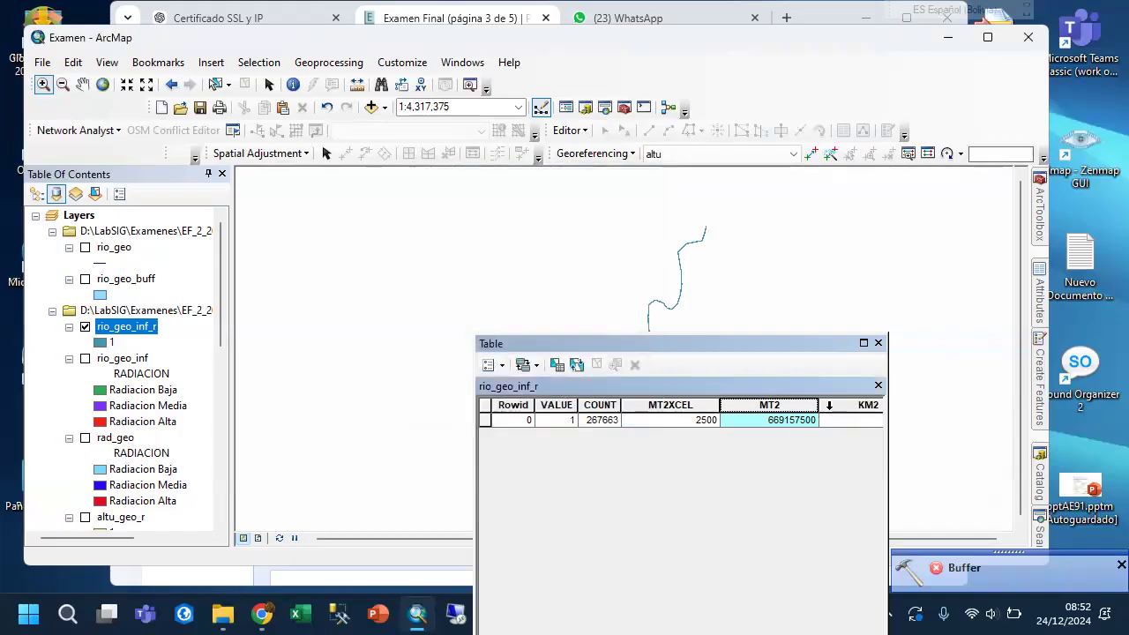
Calculate the KM2 field of rio_geo_inf_r with the expression [MT2]/1000000.
{"action": "left_click", "coordinate": [843, 406]}
{"action": "right_click", "coordinate": [845, 411]}
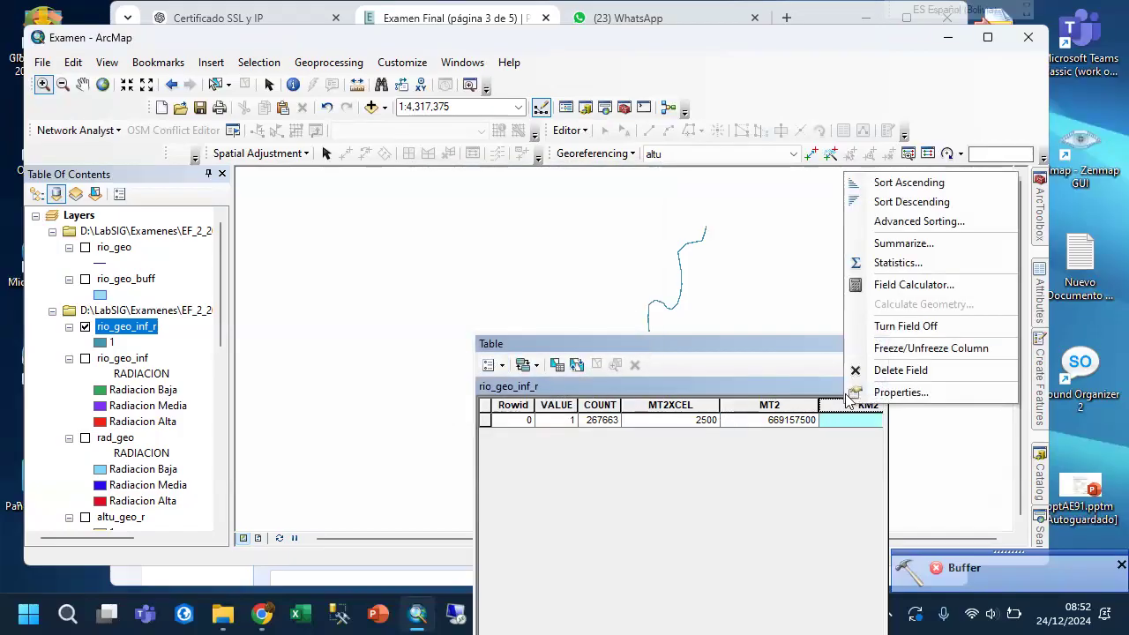
{"action": "left_click", "coordinate": [887, 284]}
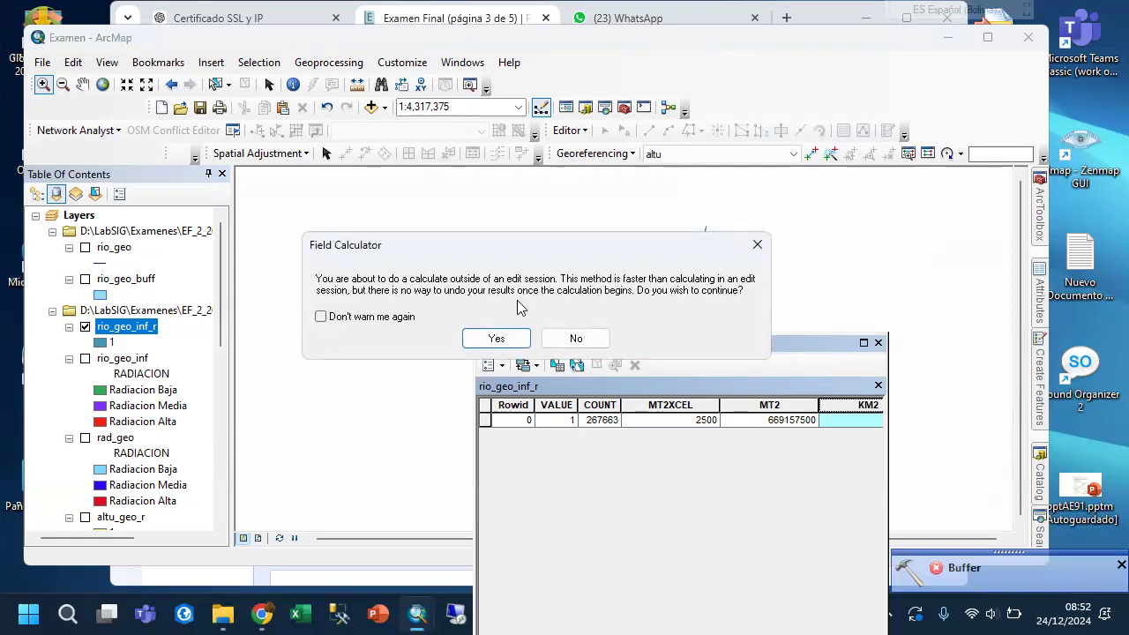
{"action": "left_click", "coordinate": [495, 339]}
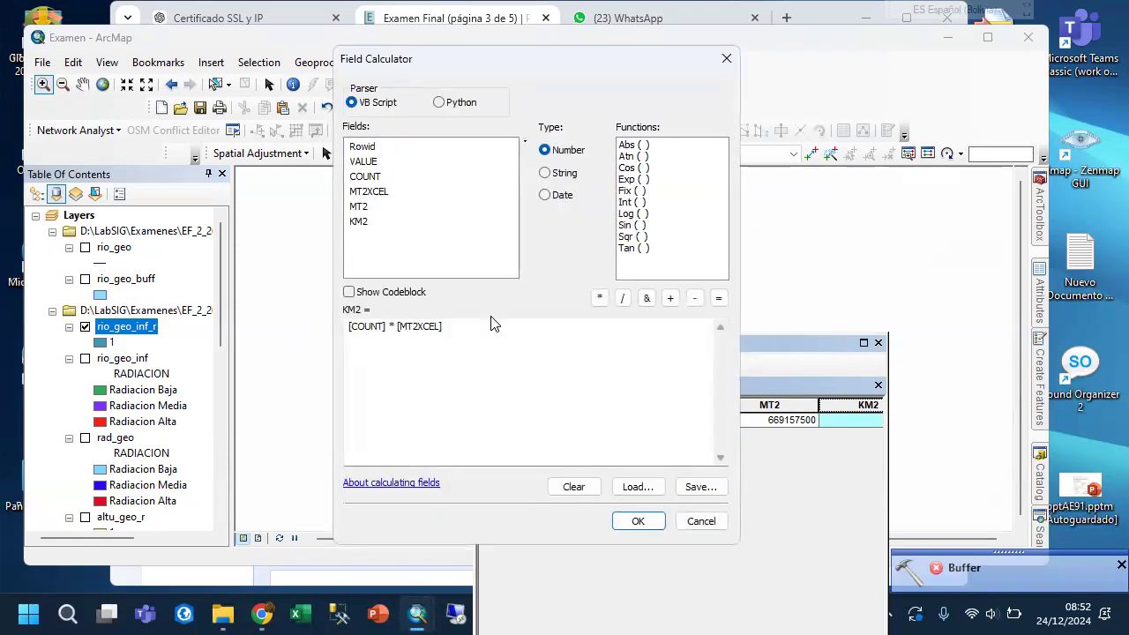
{"action": "left_click", "coordinate": [433, 329]}
{"action": "key", "text": "ctrl+a"}
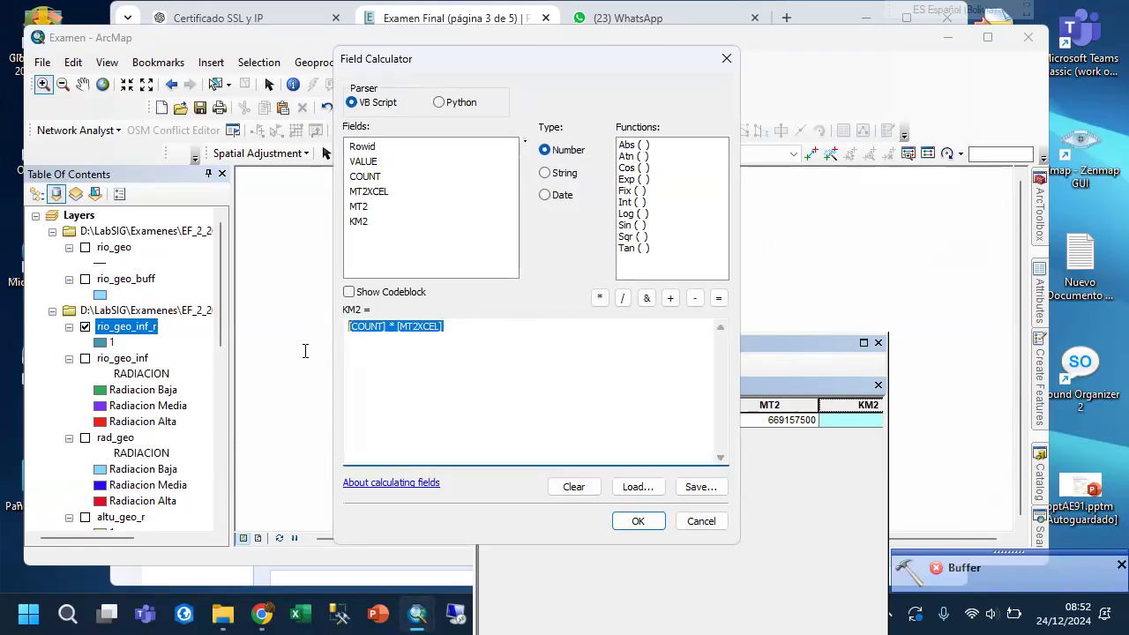
{"action": "key", "text": "Delete"}
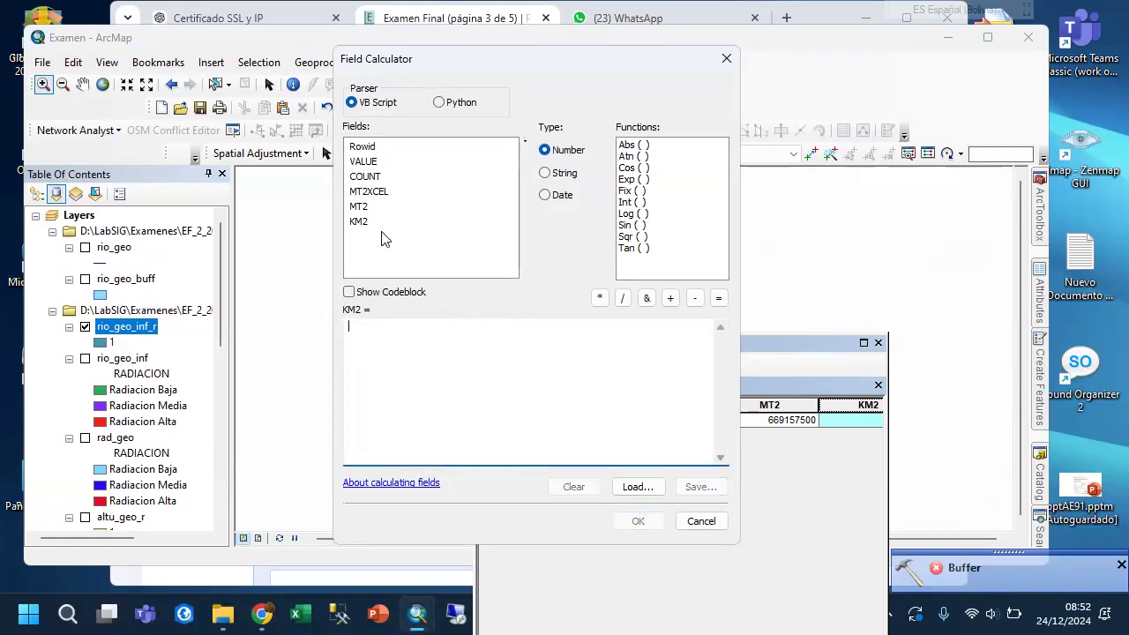
{"action": "double_click", "coordinate": [359, 207]}
{"action": "type", "text": "/1000000"}
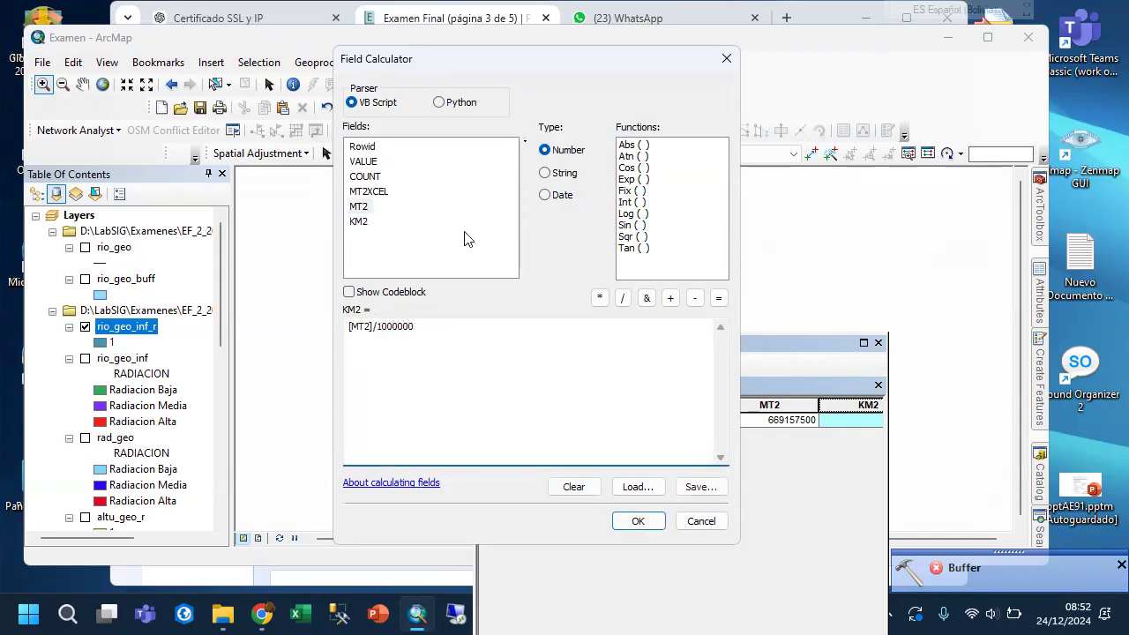
{"action": "left_click", "coordinate": [637, 521]}
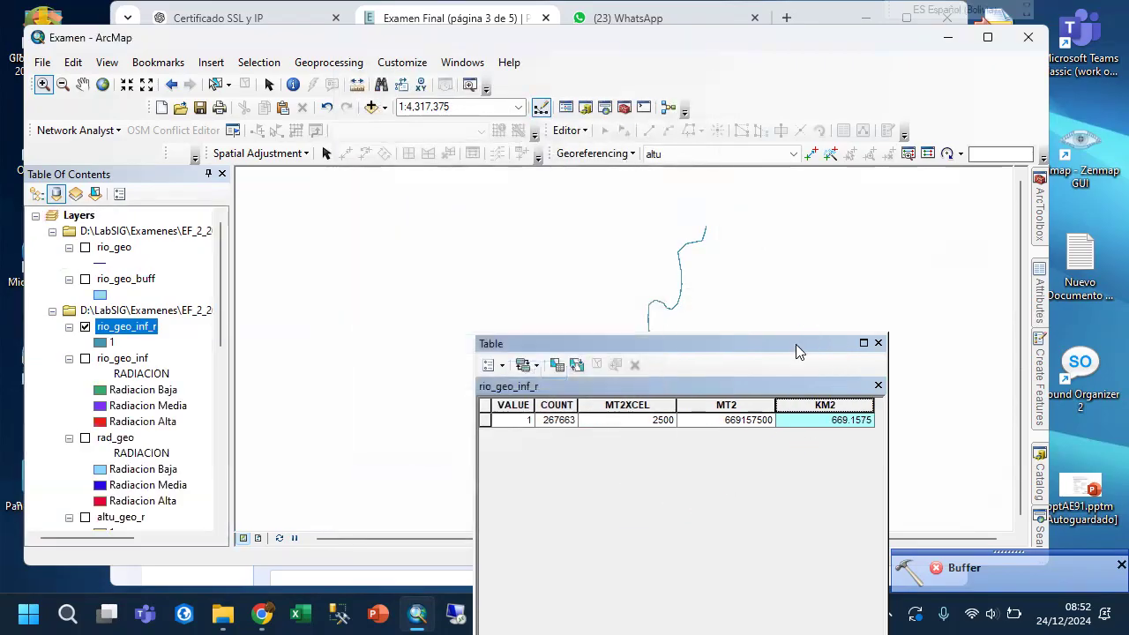
Copy the KM2 value from the rio_geo_inf_r table and paste it as the river influence area answer in the browser exam.
{"action": "left_click_drag", "start_coordinate": [795, 344], "coordinate": [715, 222]}
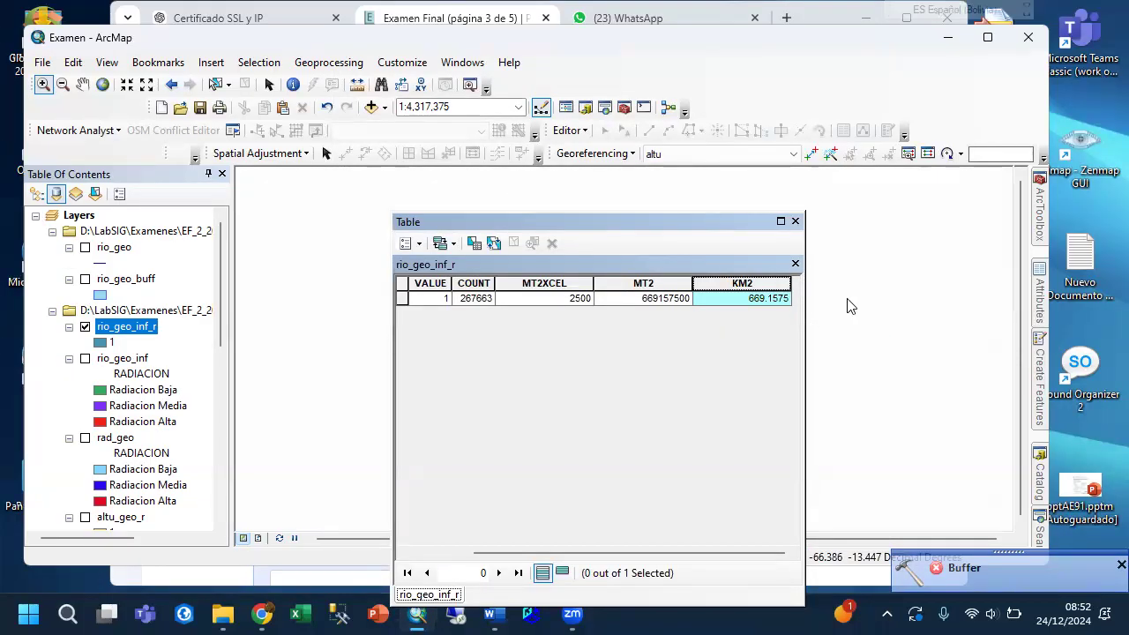
{"action": "left_click", "coordinate": [828, 300]}
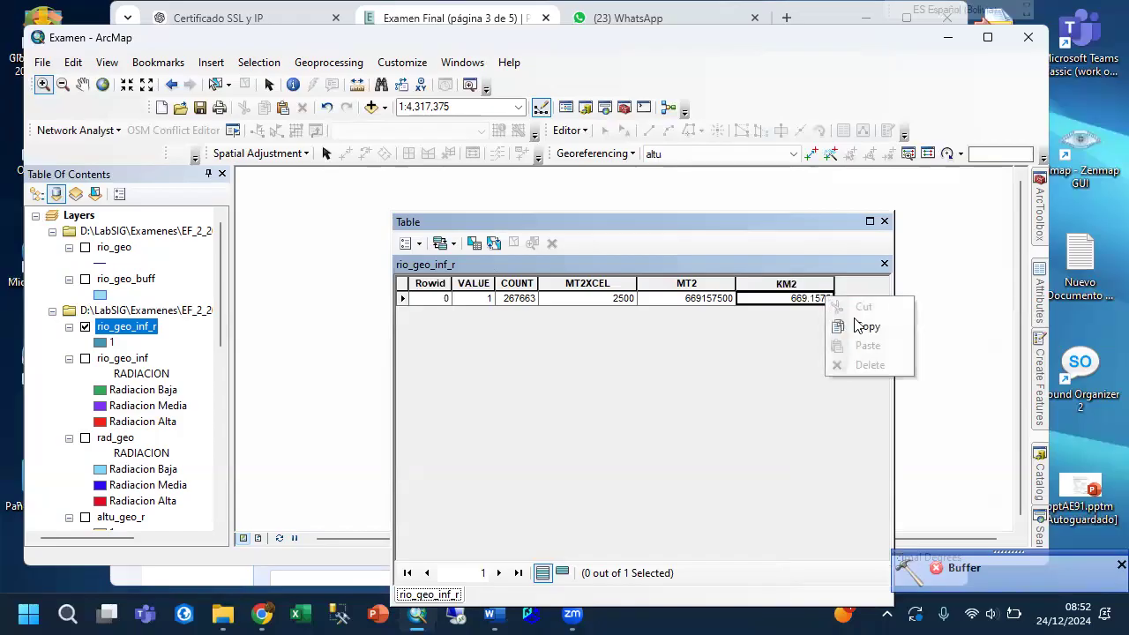
{"action": "left_click", "coordinate": [860, 327]}
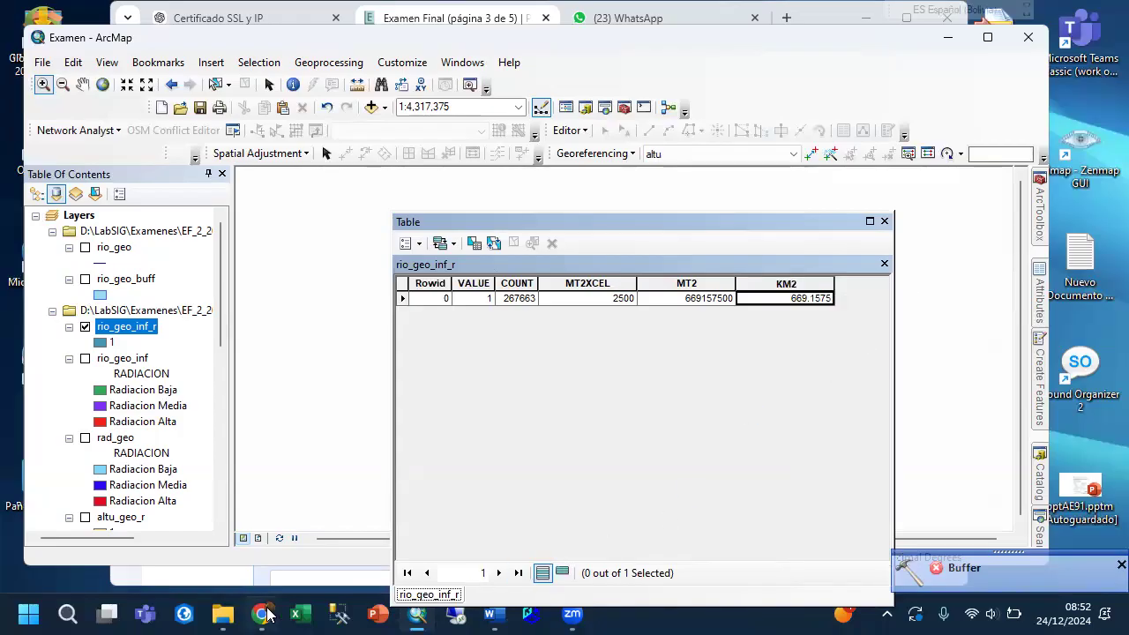
{"action": "mouse_move", "coordinate": [262, 613]}
{"action": "left_click", "coordinate": [263, 547]}
{"action": "left_click", "coordinate": [320, 396]}
{"action": "right_click", "coordinate": [321, 396]}
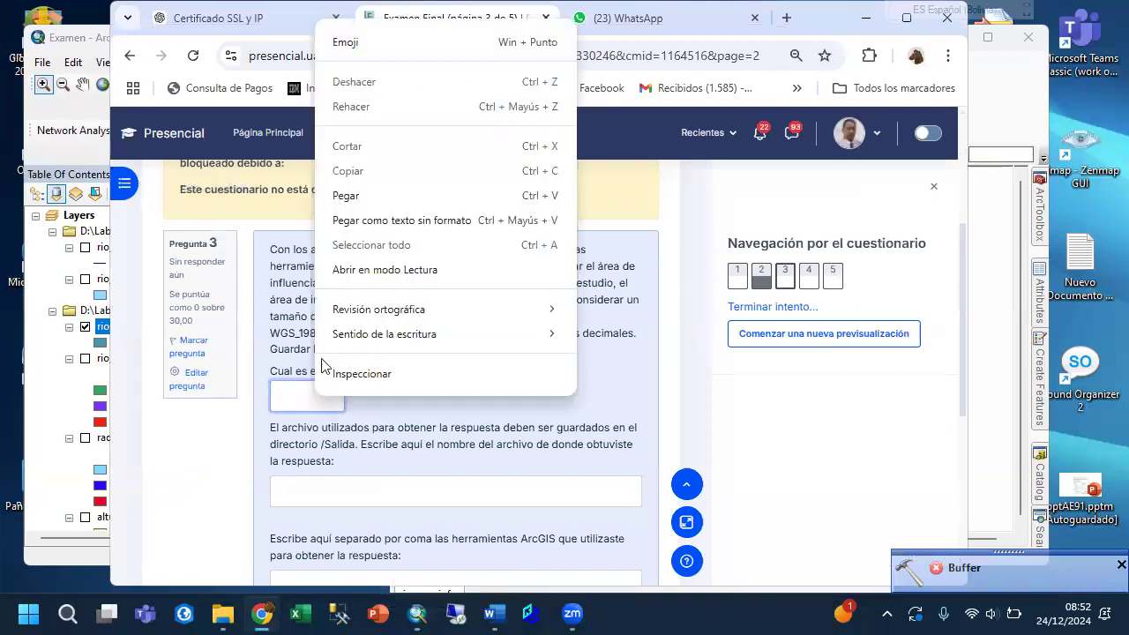
{"action": "left_click", "coordinate": [344, 196]}
Check the layer name in ArcMap and enter rio_geo_inf_r as the answer file name in question 3 of the browser exam.
{"action": "left_click", "coordinate": [324, 500]}
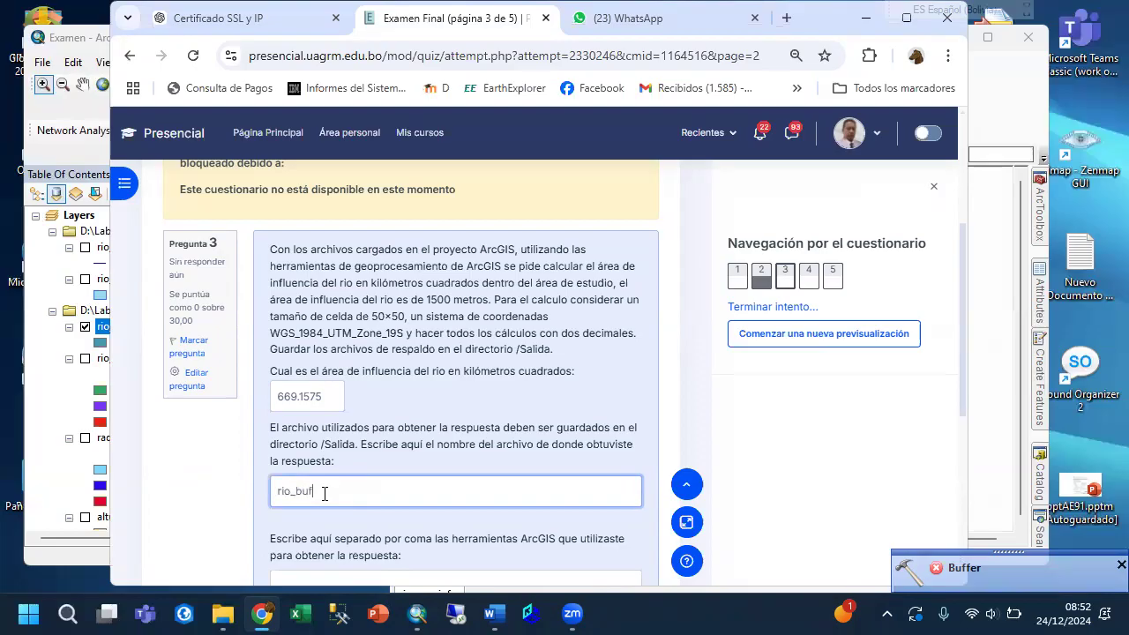
{"action": "type", "text": "_"}
{"action": "left_click", "coordinate": [51, 411]}
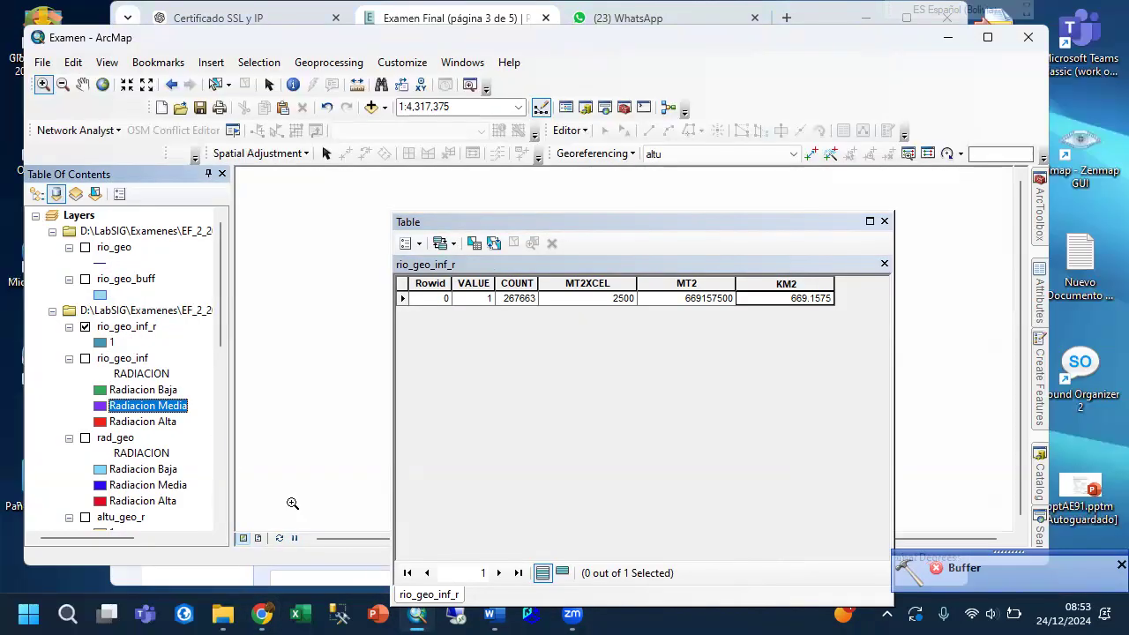
{"action": "left_click", "coordinate": [261, 614]}
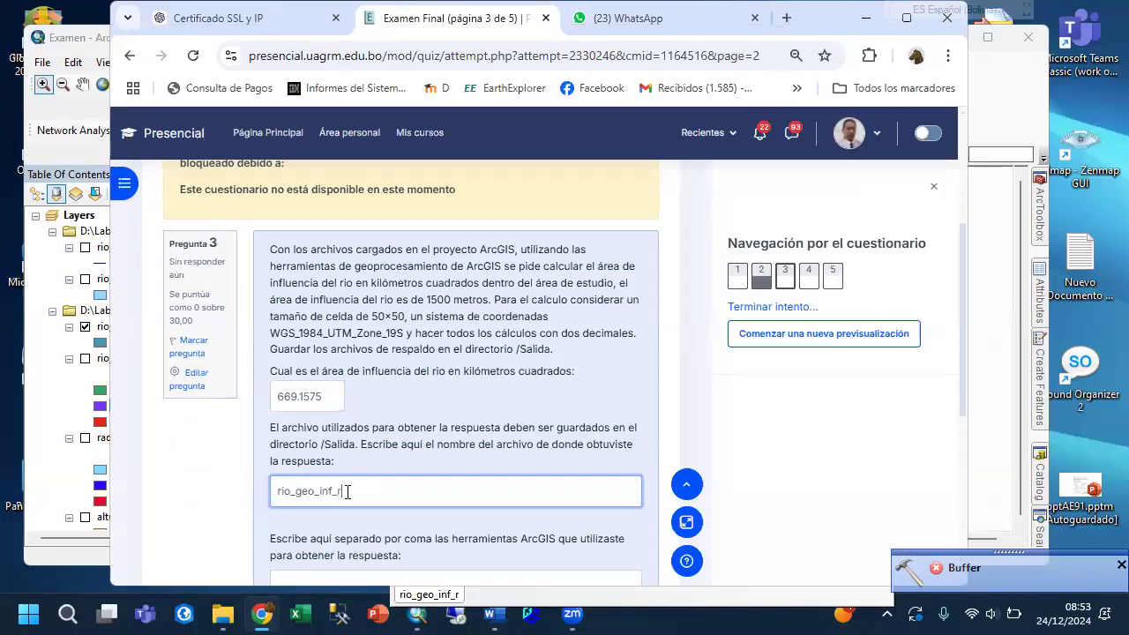
Begin question 3's answer about the ArcGIS tools used with "Buffer, Project Raster,".
{"action": "key", "text": "Tab"}
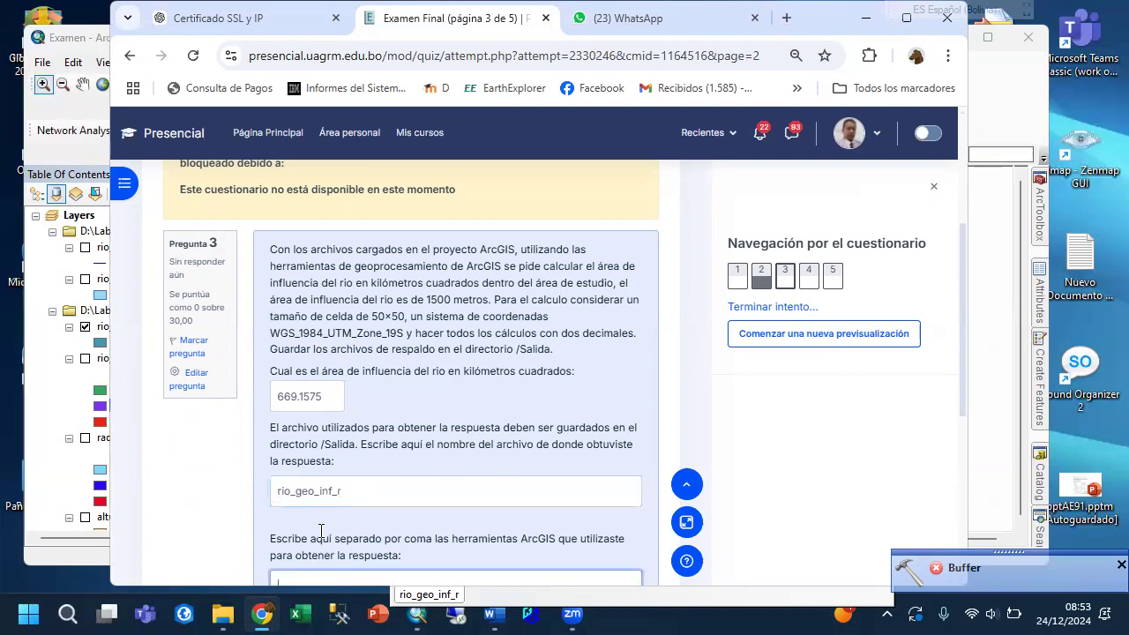
{"action": "scroll", "coordinate": [286, 478], "scroll_direction": "down", "scroll_amount": 1}
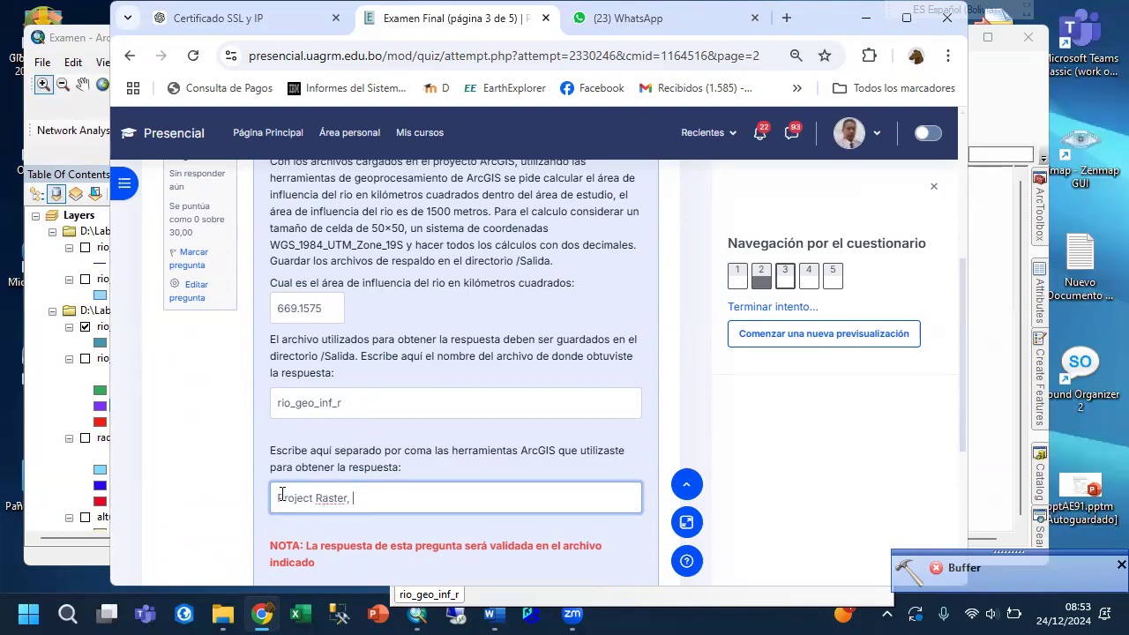
{"action": "type", "text": "BUffer,"}
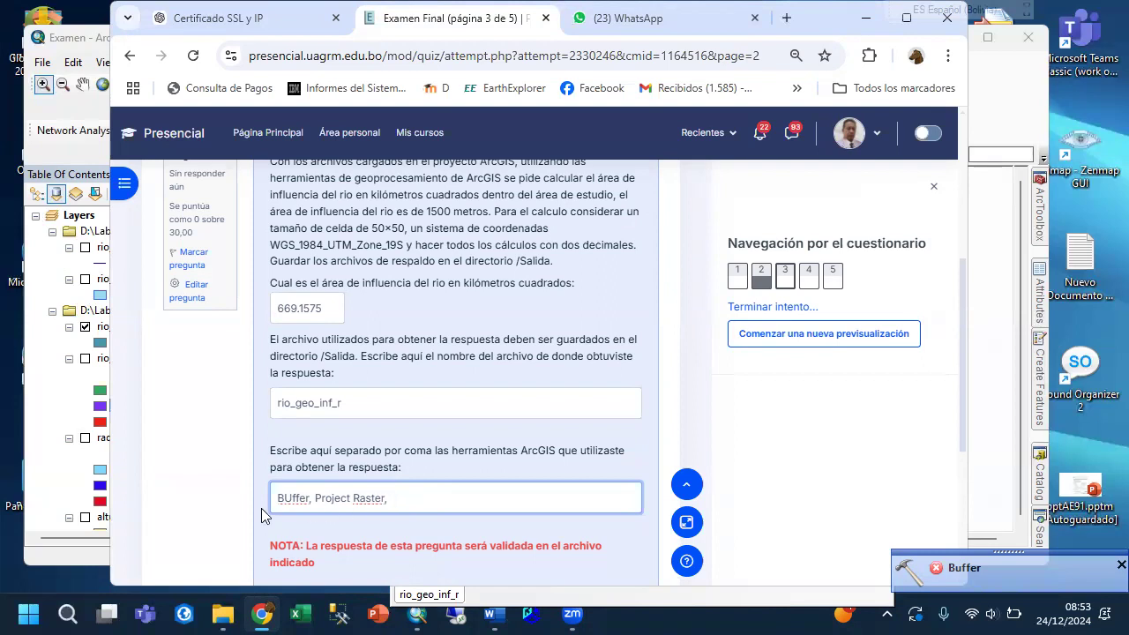
{"action": "double_click", "coordinate": [293, 509]}
{"action": "type", "text": "Buffer"}
Complete the tools answer so it reads "Buffer, Project Raster, Reclassify y Calculos en la tabla".
{"action": "left_click", "coordinate": [430, 496]}
{"action": "type", "text": "Re"}
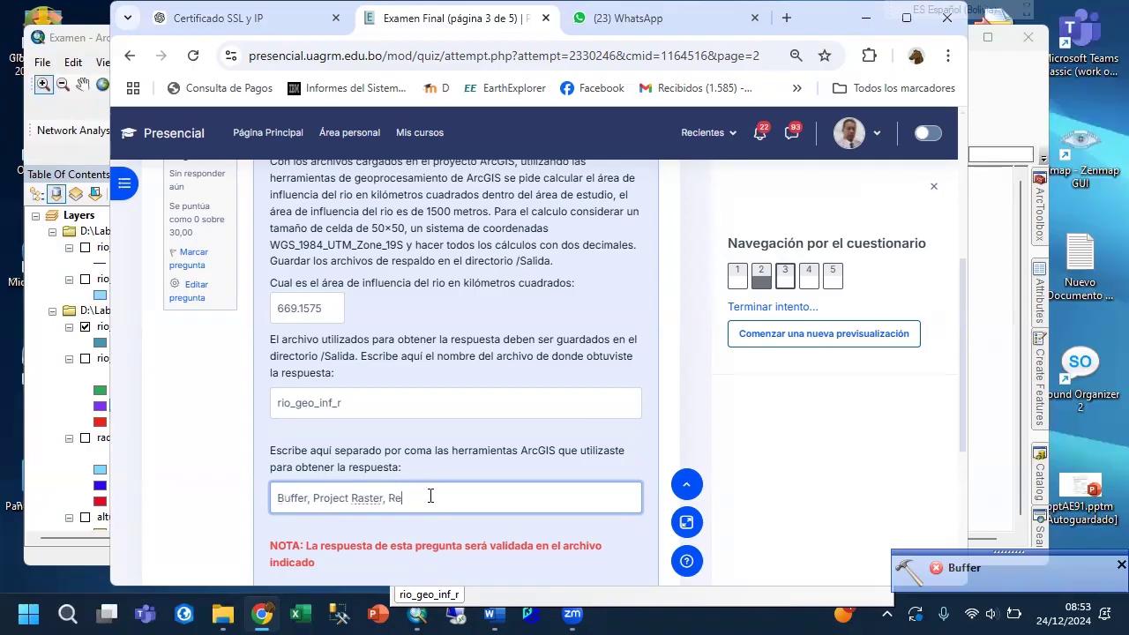
{"action": "type", "text": "classify, Calclulos en la tabla"}
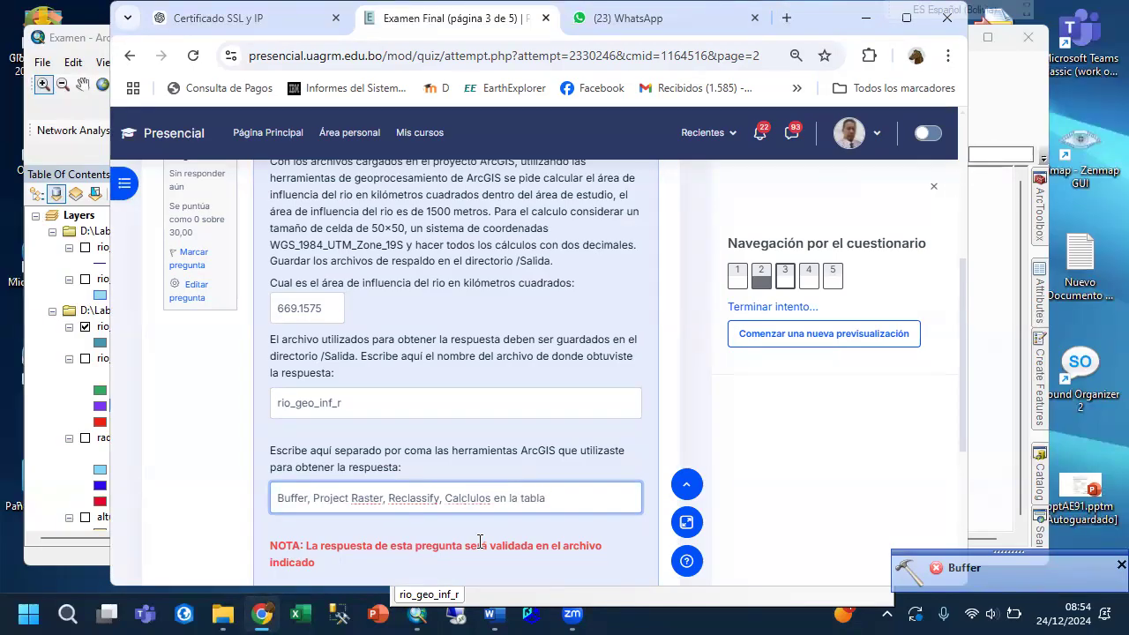
{"action": "key", "text": "BackSpace"}
{"action": "key", "text": "BackSpace"}
{"action": "type", "text": "y"}
Continue to the exam's next page and show question 4 about land suitable for sowing quinoa.
{"action": "scroll", "coordinate": [457, 538], "scroll_direction": "down", "scroll_amount": 3}
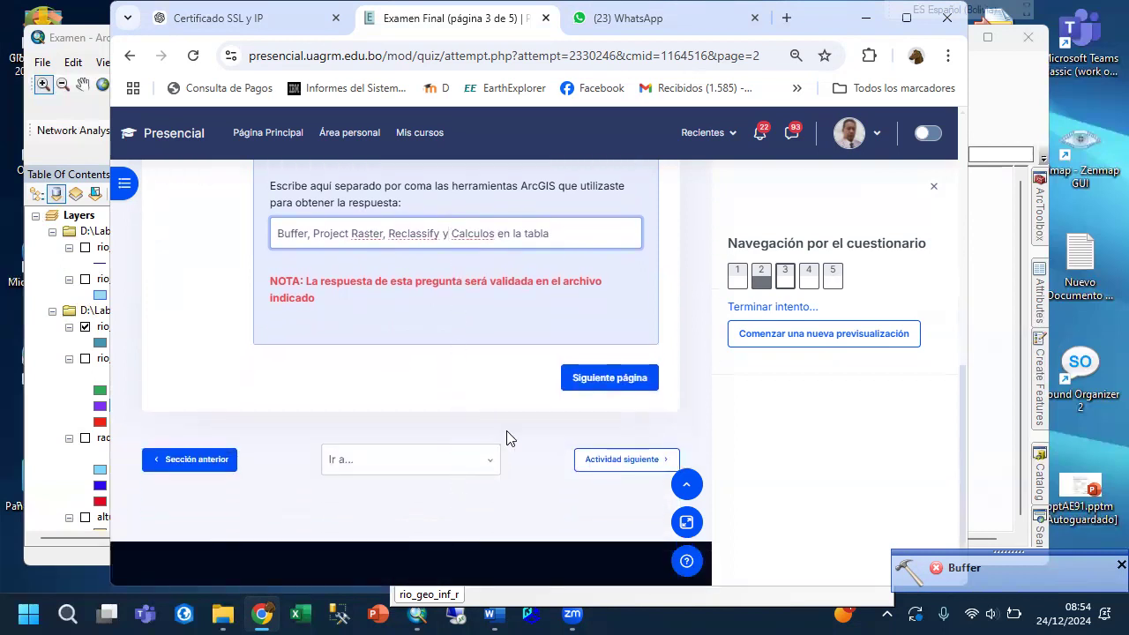
{"action": "left_click", "coordinate": [580, 383]}
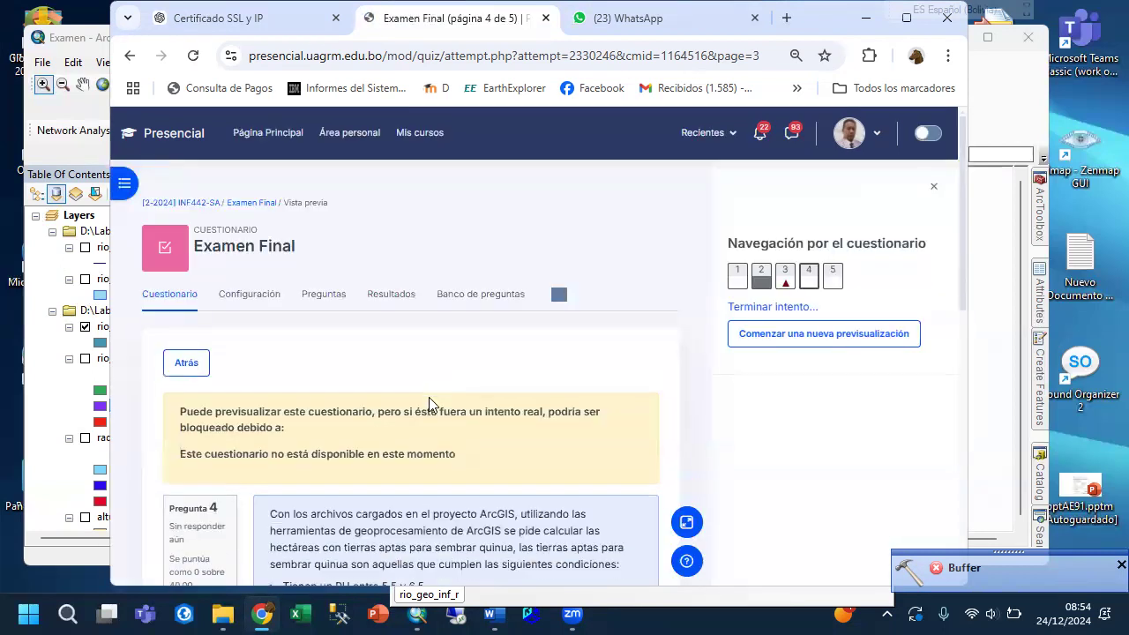
{"action": "scroll", "coordinate": [428, 397], "scroll_direction": "down", "scroll_amount": 3}
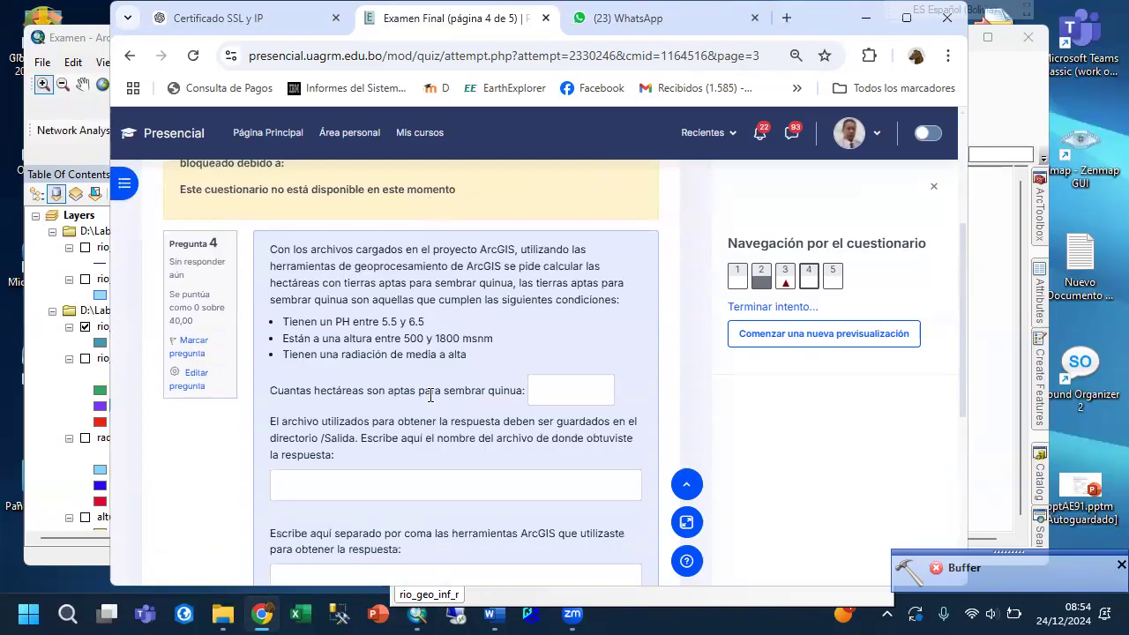
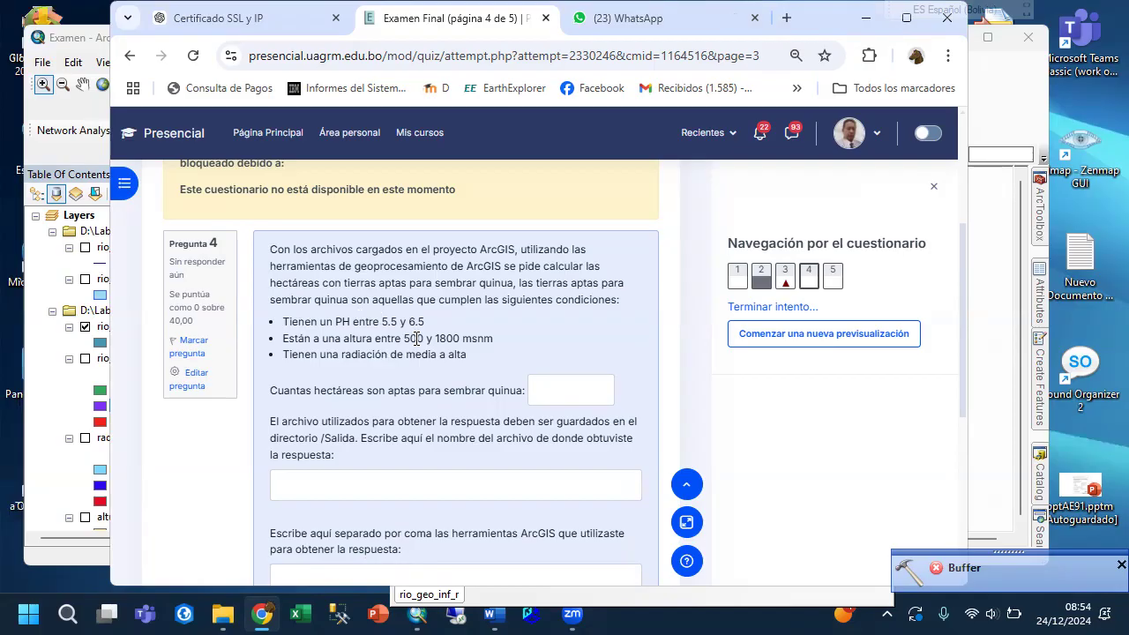
Switch to ArcMap and close the rio_geo_inf_r attribute table.
{"action": "left_click", "coordinate": [989, 213]}
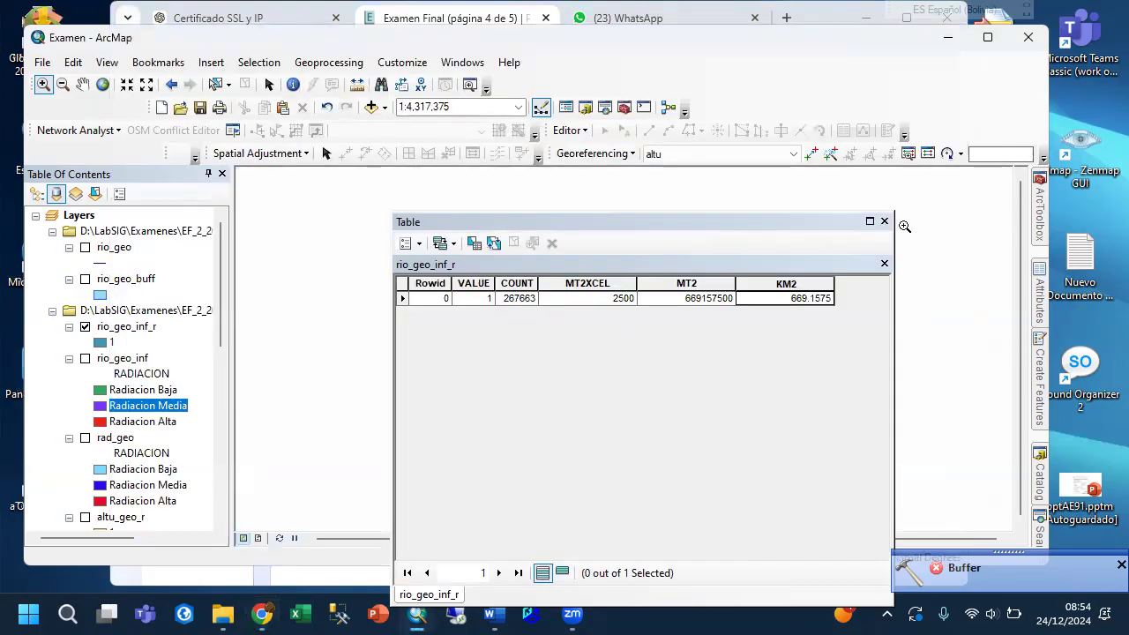
{"action": "left_click", "coordinate": [885, 221]}
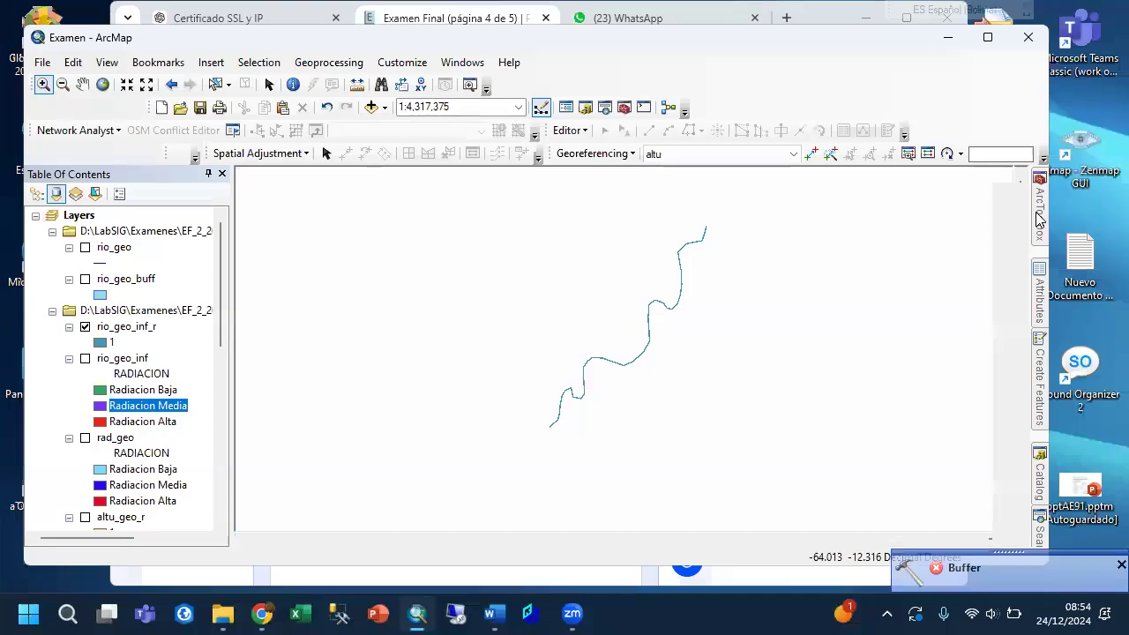
{"action": "left_click", "coordinate": [1039, 220]}
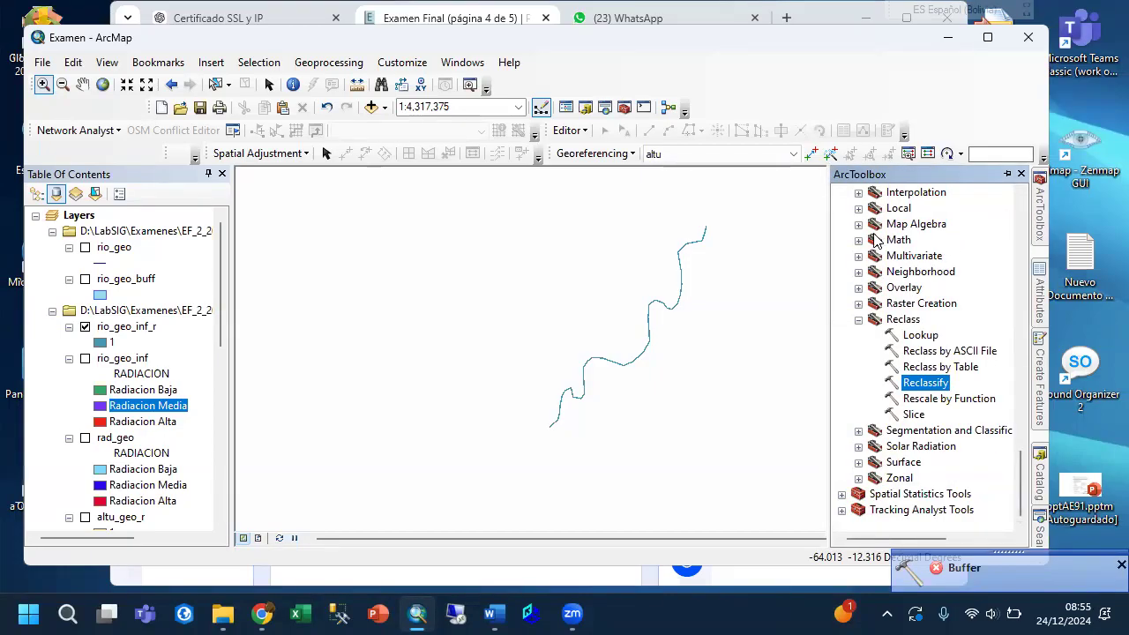
{"action": "left_click", "coordinate": [860, 226]}
{"action": "left_click", "coordinate": [859, 226]}
{"action": "left_click", "coordinate": [859, 225]}
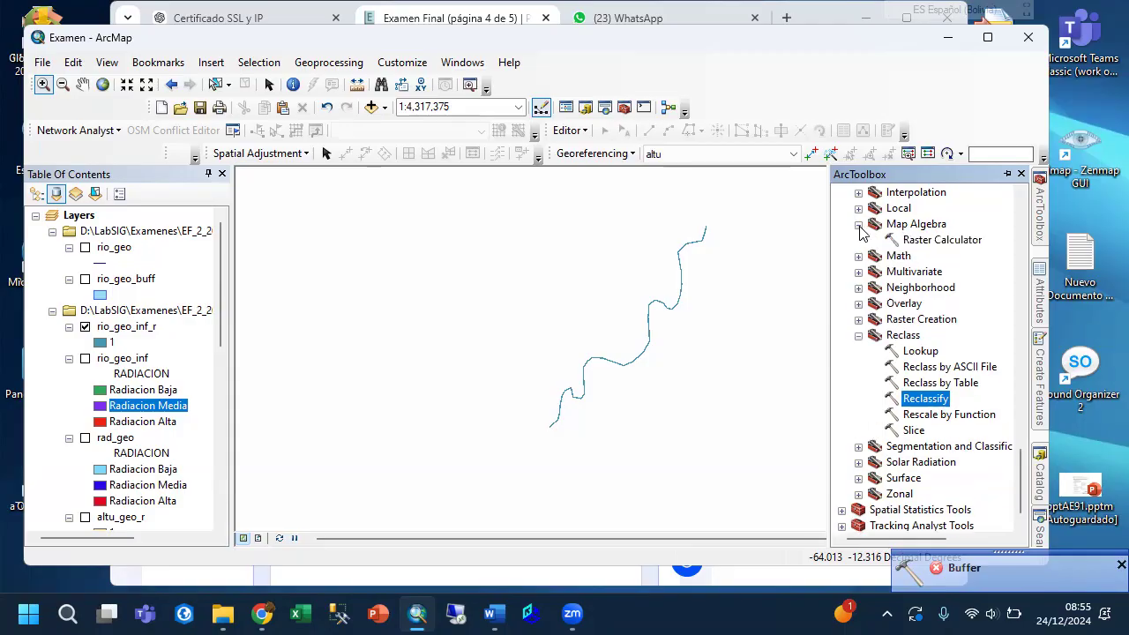
{"action": "double_click", "coordinate": [913, 241]}
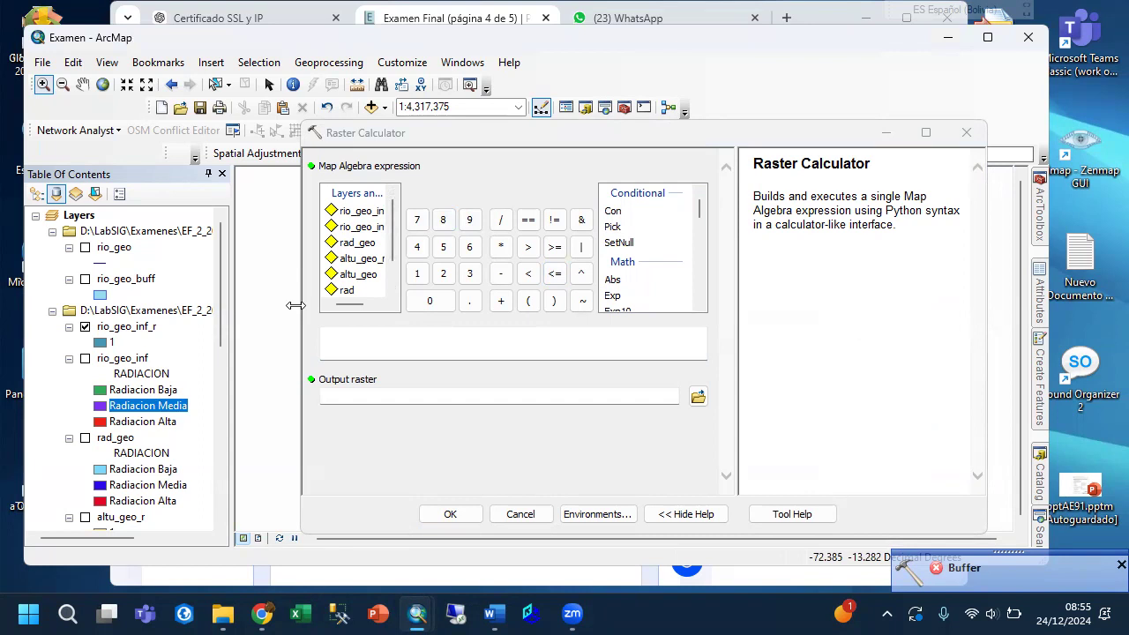
{"action": "scroll", "coordinate": [351, 264], "scroll_direction": "down", "scroll_amount": 1}
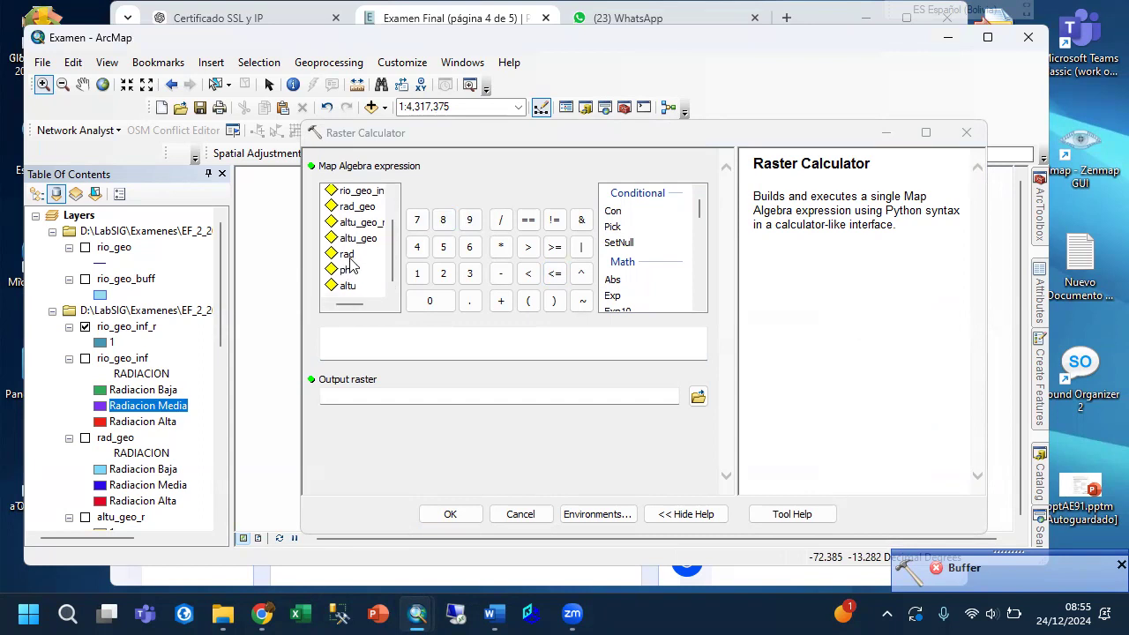
{"action": "scroll", "coordinate": [351, 265], "scroll_direction": "up", "scroll_amount": 1}
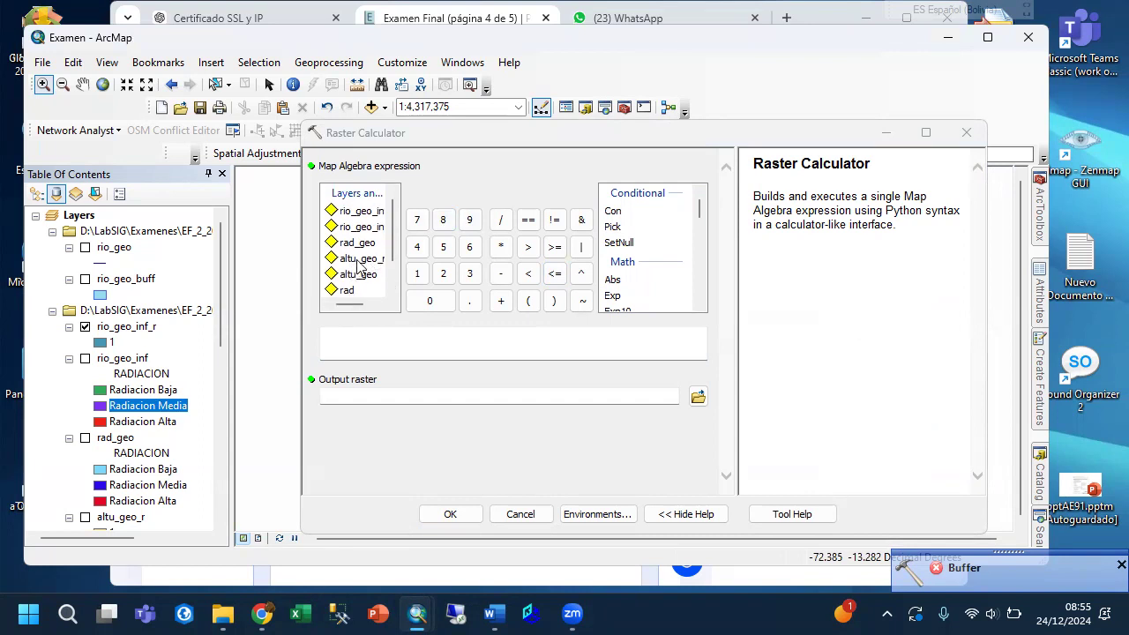
{"action": "left_click", "coordinate": [359, 261]}
{"action": "double_click", "coordinate": [359, 261]}
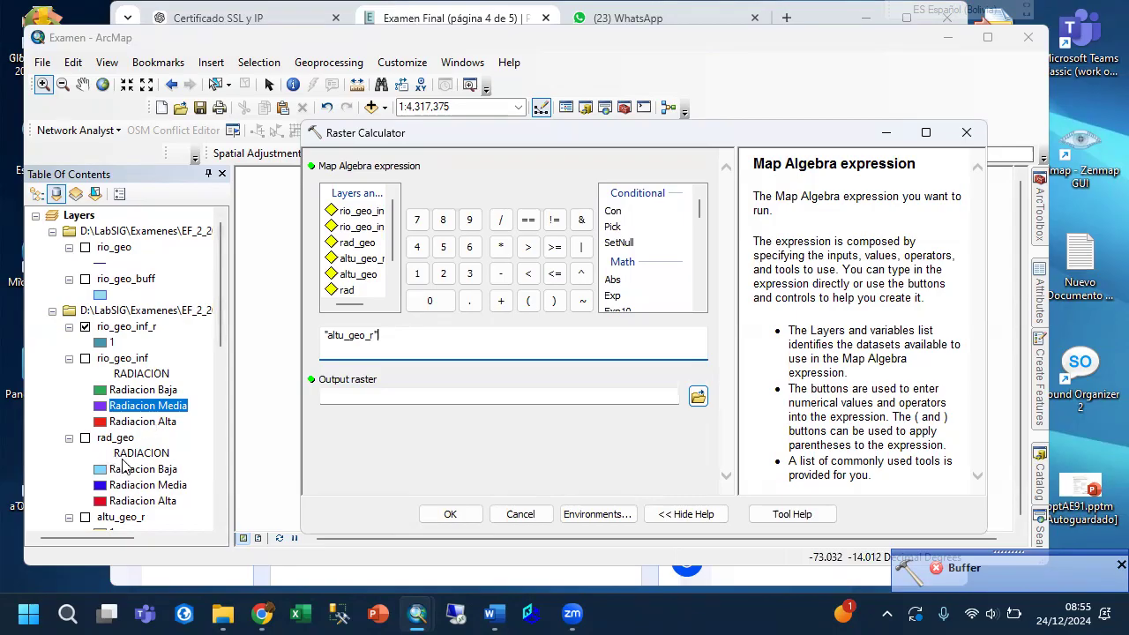
{"action": "scroll", "coordinate": [150, 464], "scroll_direction": "down", "scroll_amount": 2}
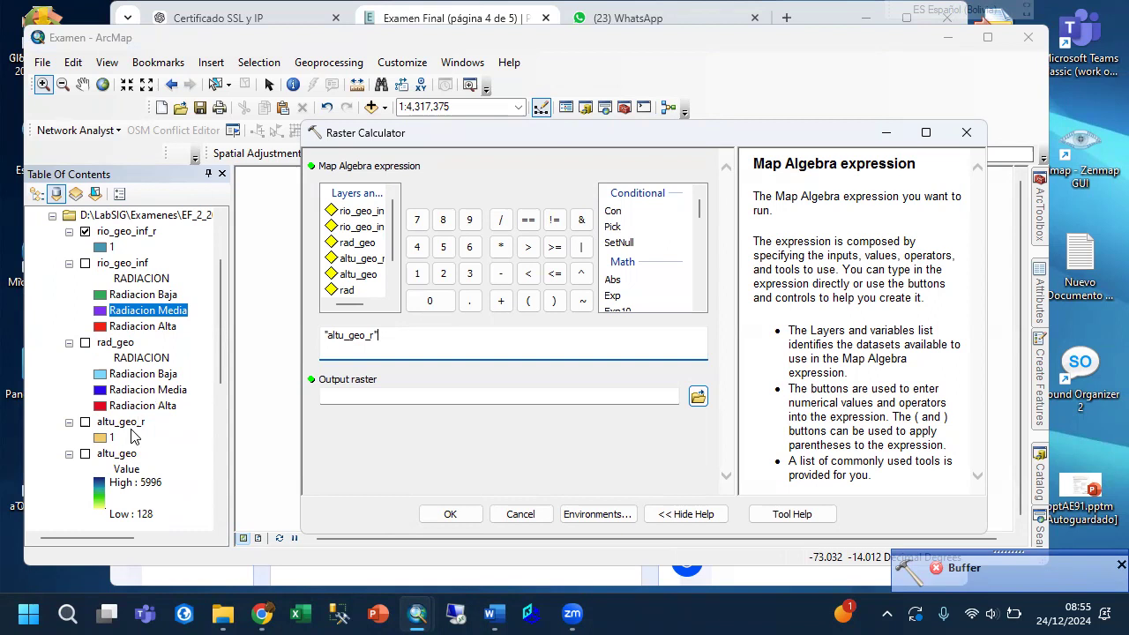
{"action": "scroll", "coordinate": [133, 437], "scroll_direction": "down", "scroll_amount": 2}
{"action": "scroll", "coordinate": [132, 437], "scroll_direction": "down", "scroll_amount": 2}
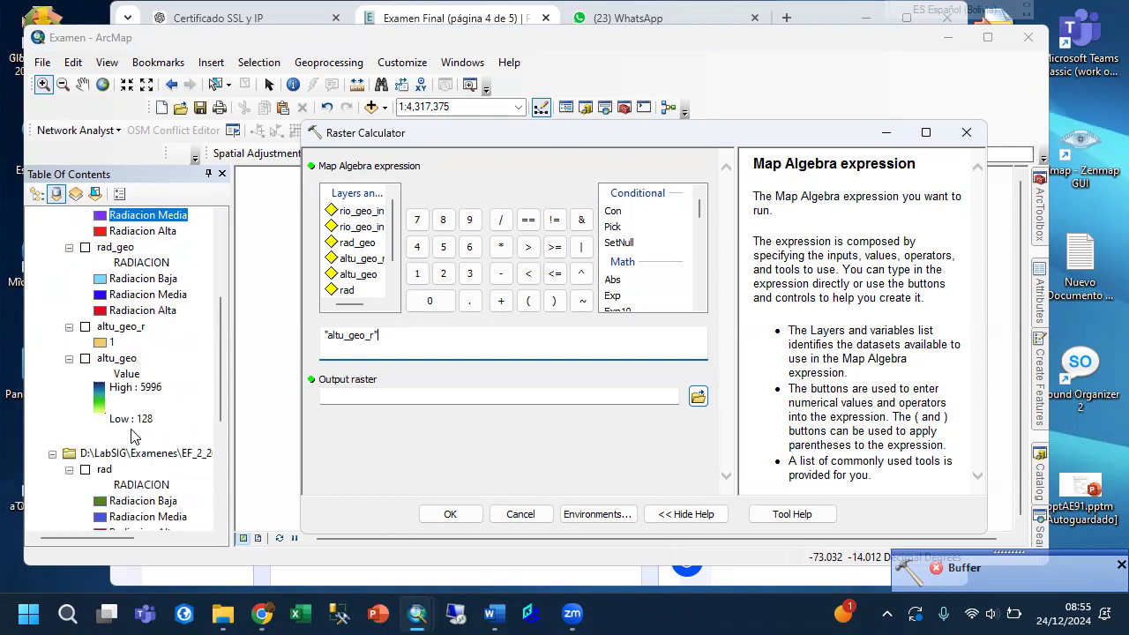
{"action": "scroll", "coordinate": [132, 437], "scroll_direction": "down", "scroll_amount": 4}
{"action": "scroll", "coordinate": [172, 419], "scroll_direction": "down", "scroll_amount": 2}
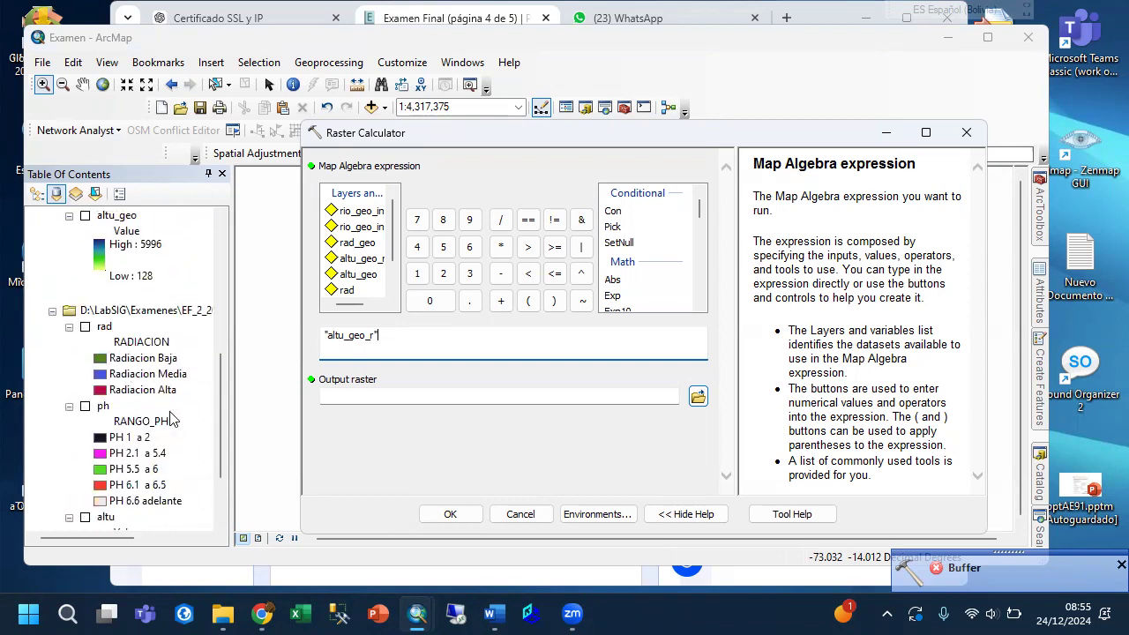
{"action": "scroll", "coordinate": [168, 419], "scroll_direction": "down", "scroll_amount": 2}
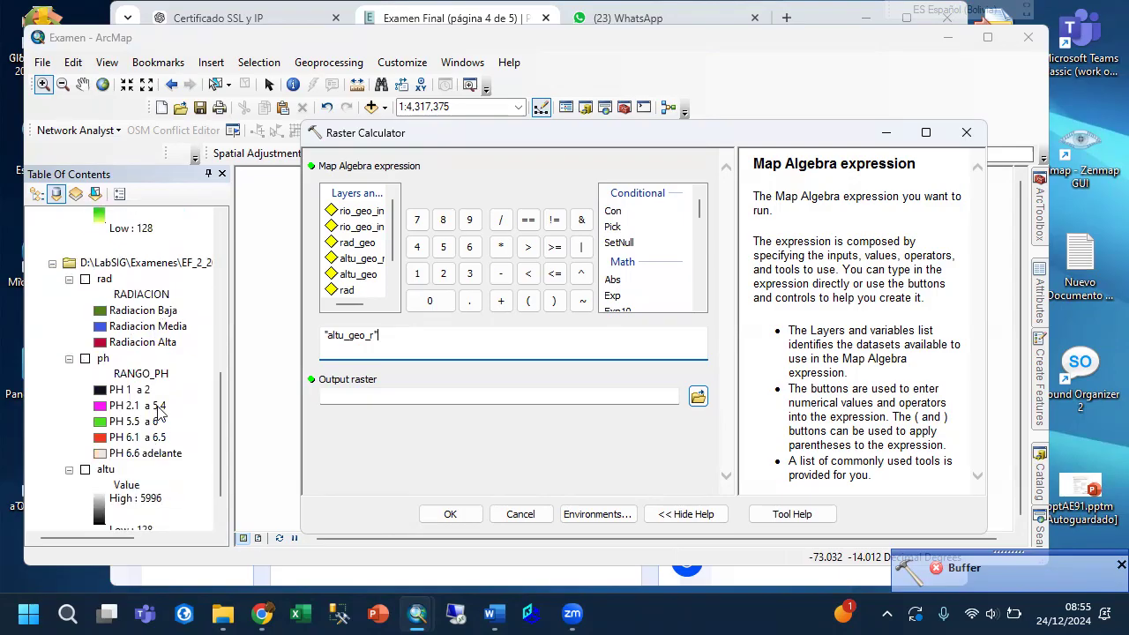
{"action": "scroll", "coordinate": [161, 407], "scroll_direction": "up", "scroll_amount": 4}
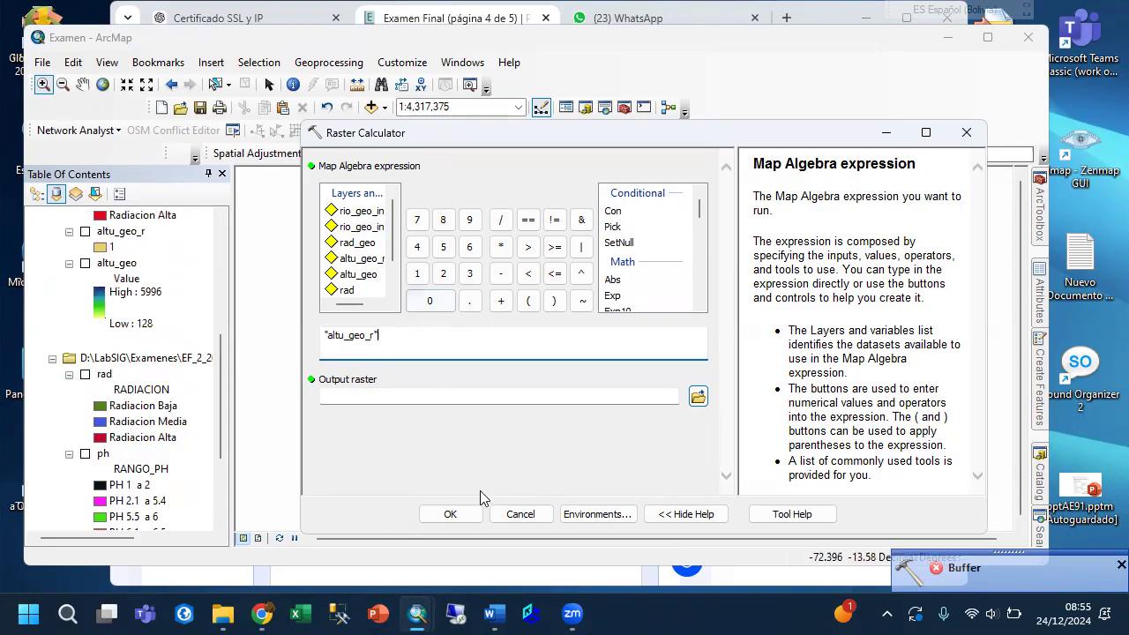
{"action": "left_click", "coordinate": [513, 518]}
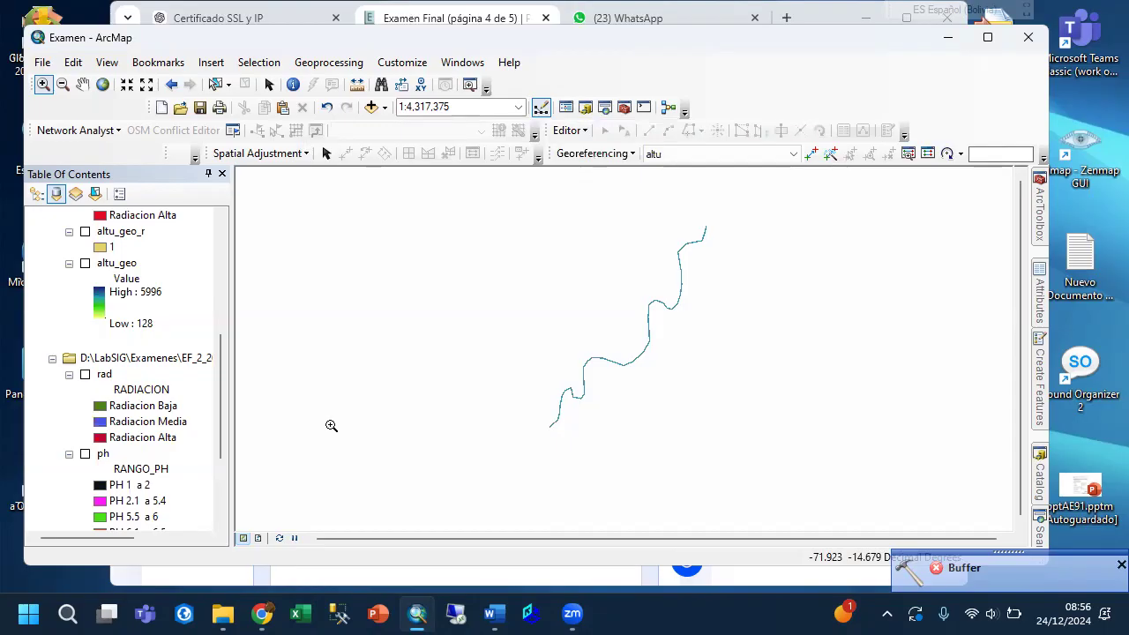
Remove the rio_geo layer from the map.
{"action": "scroll", "coordinate": [184, 353], "scroll_direction": "up", "scroll_amount": 6}
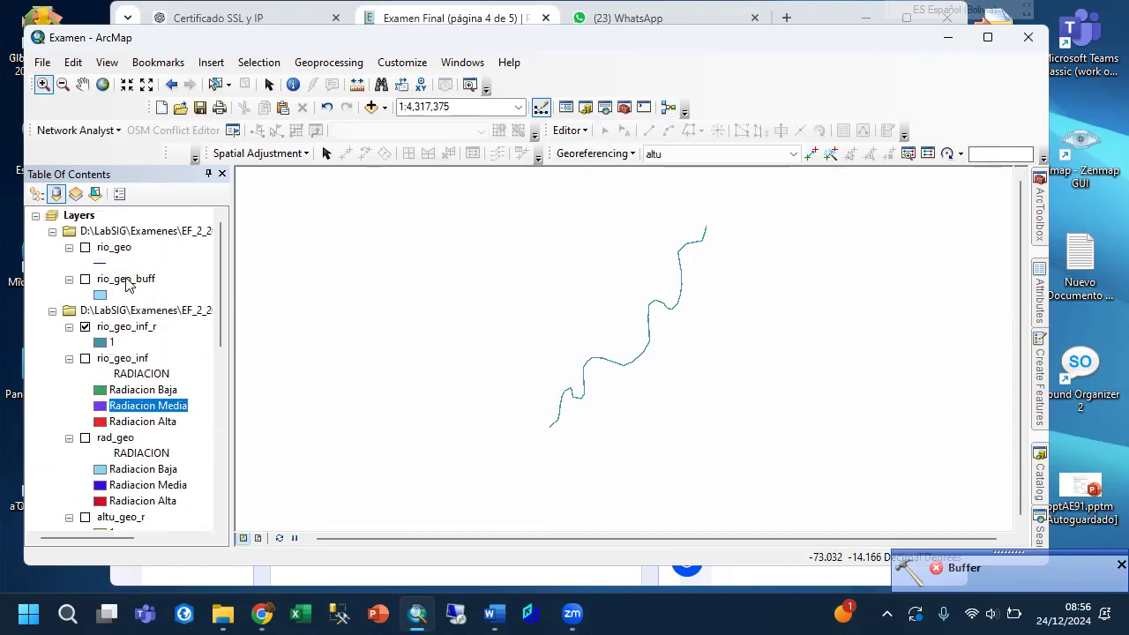
{"action": "left_click", "coordinate": [115, 247]}
{"action": "right_click", "coordinate": [115, 247]}
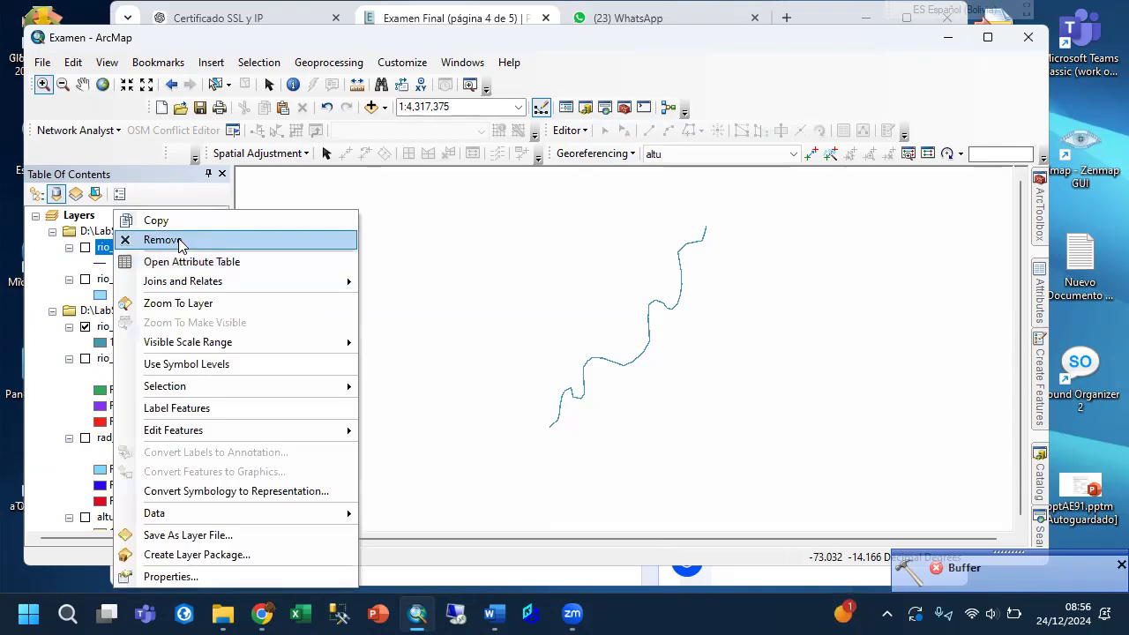
{"action": "left_click", "coordinate": [177, 241]}
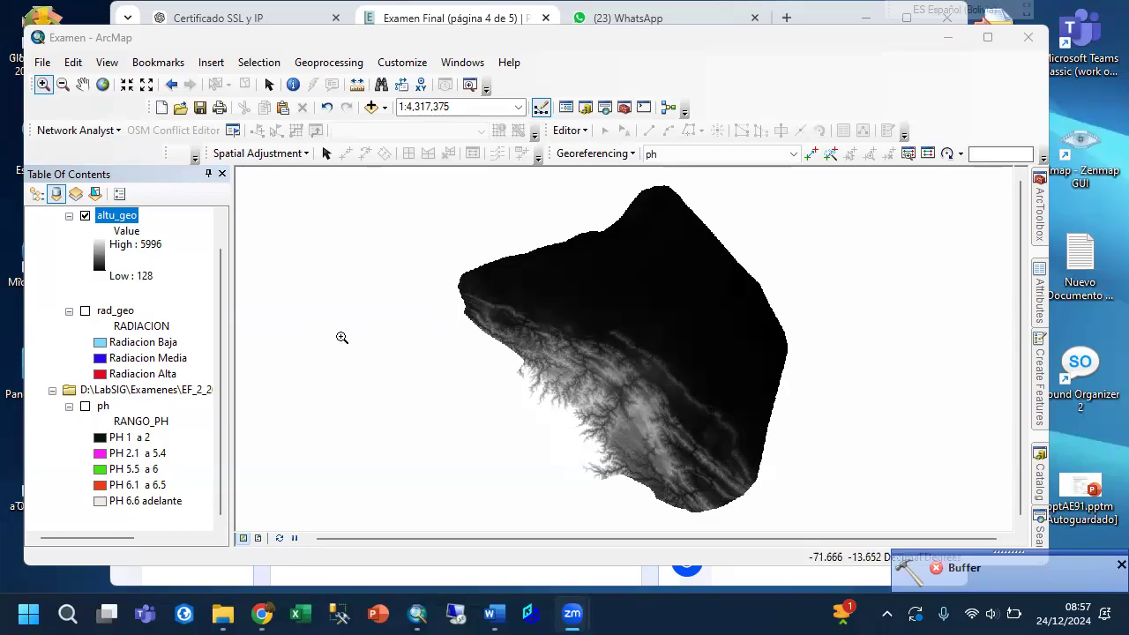
Turn on the rad_geo layer and reorder the layers by drawing order so altu_geo lies below rad_geo.
{"action": "left_click", "coordinate": [86, 311]}
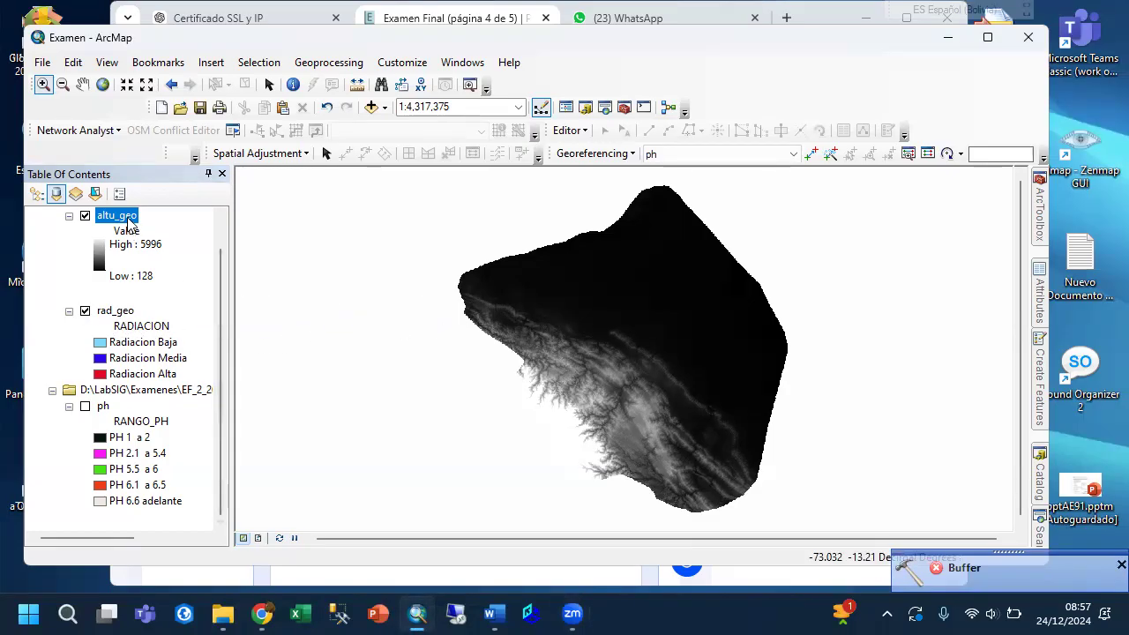
{"action": "left_click", "coordinate": [38, 195]}
{"action": "left_click_drag", "start_coordinate": [96, 344], "coordinate": [88, 386]}
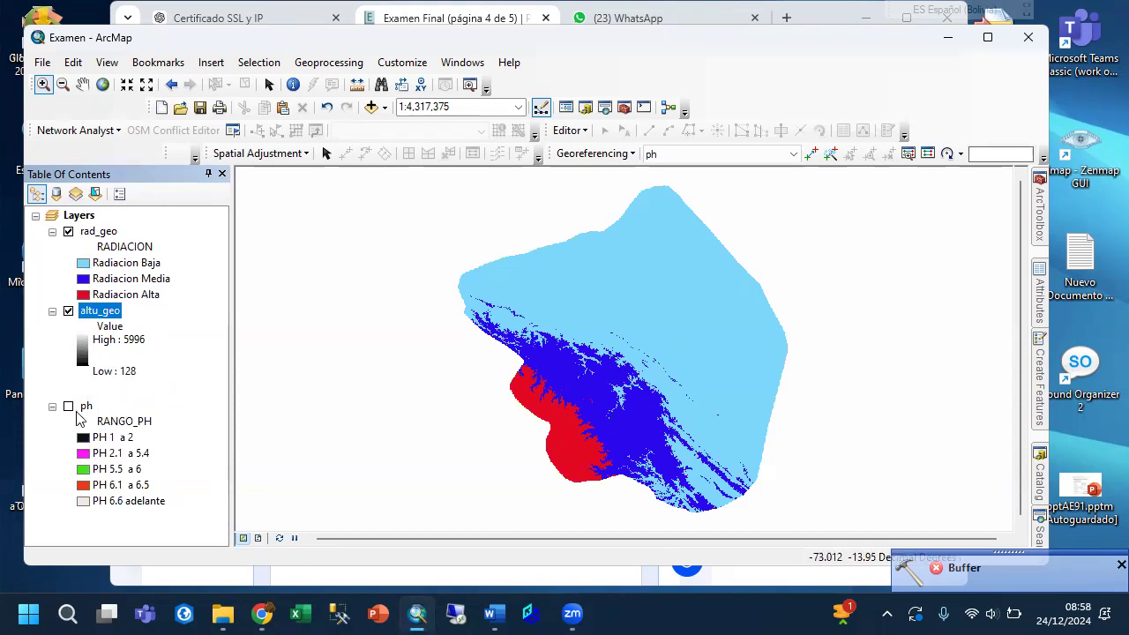
Display only the ph layer on the map, hiding altu_geo and rad_geo.
{"action": "left_click", "coordinate": [68, 406]}
{"action": "left_click", "coordinate": [67, 310]}
{"action": "left_click", "coordinate": [68, 232]}
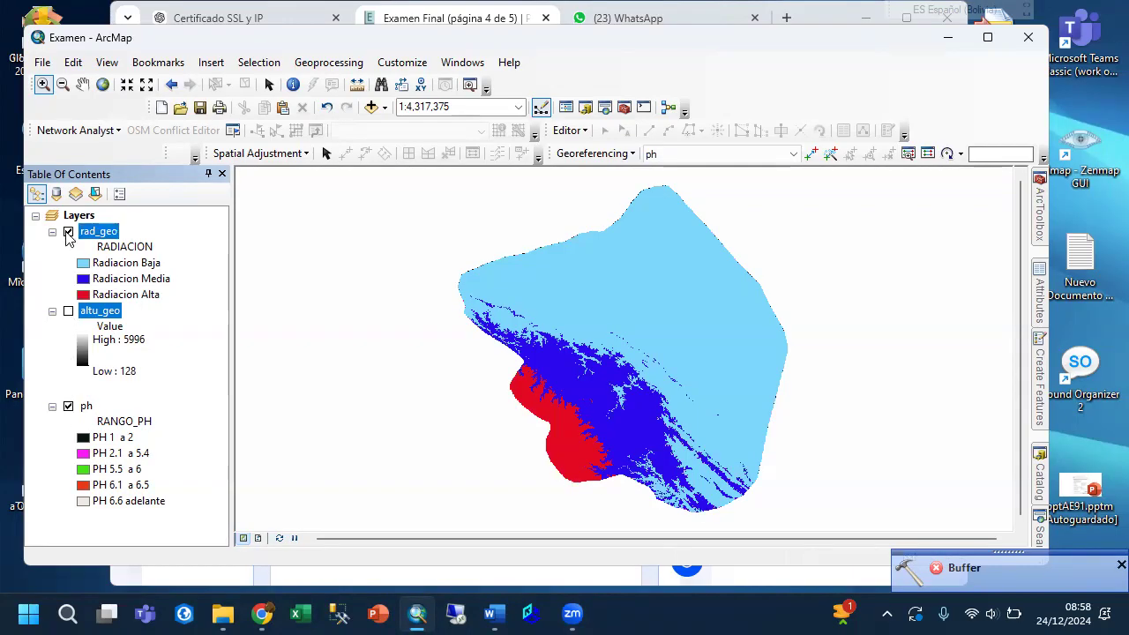
{"action": "left_click", "coordinate": [68, 232]}
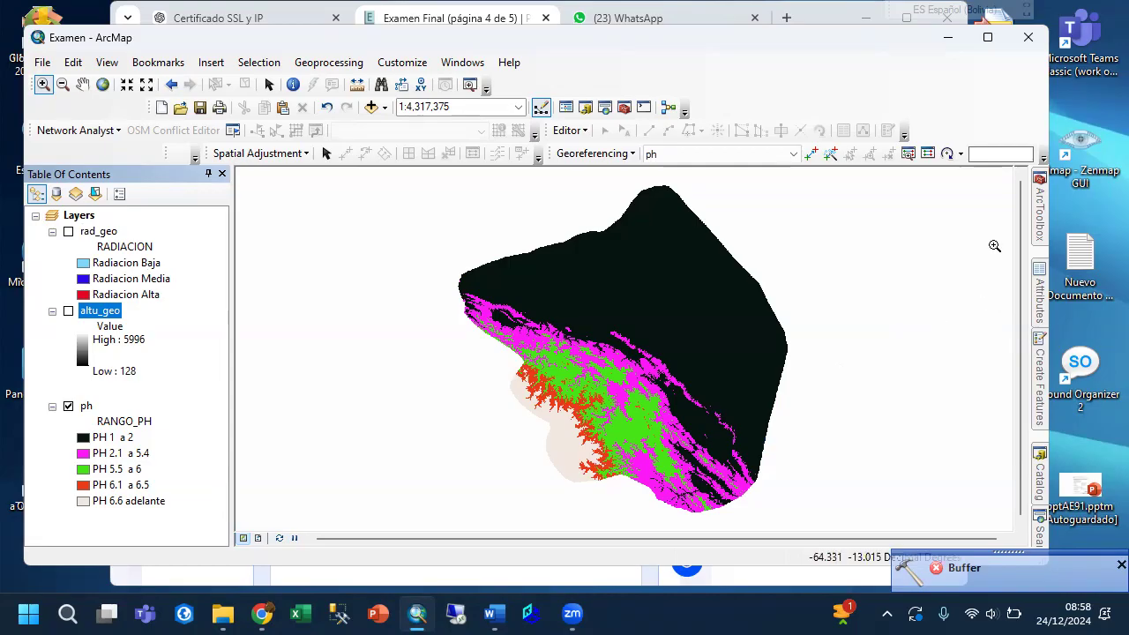
Set up Project Raster with ph as the input raster and ph_geo in the Salida folder as the output dataset.
{"action": "mouse_move", "coordinate": [1039, 220]}
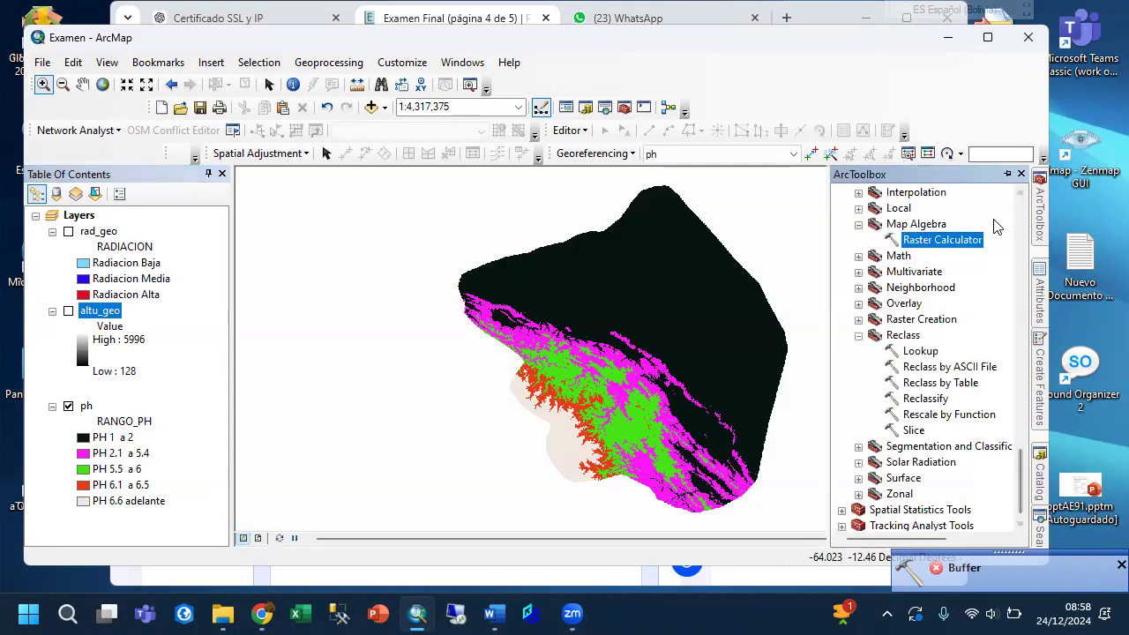
{"action": "scroll", "coordinate": [951, 276], "scroll_direction": "up", "scroll_amount": 3}
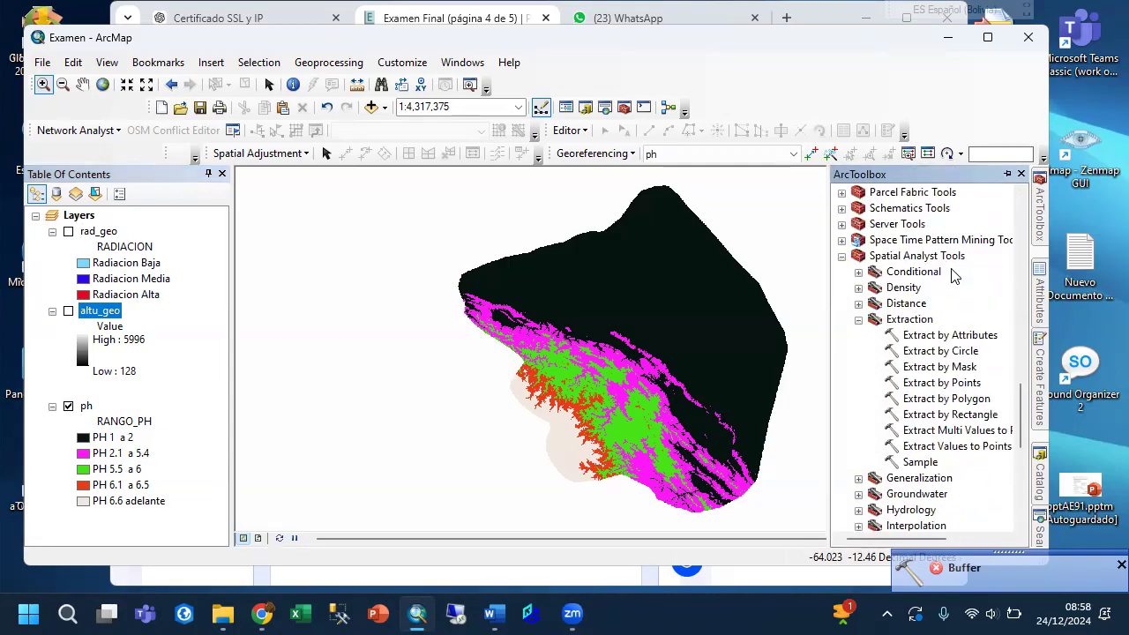
{"action": "scroll", "coordinate": [952, 275], "scroll_direction": "up", "scroll_amount": 10}
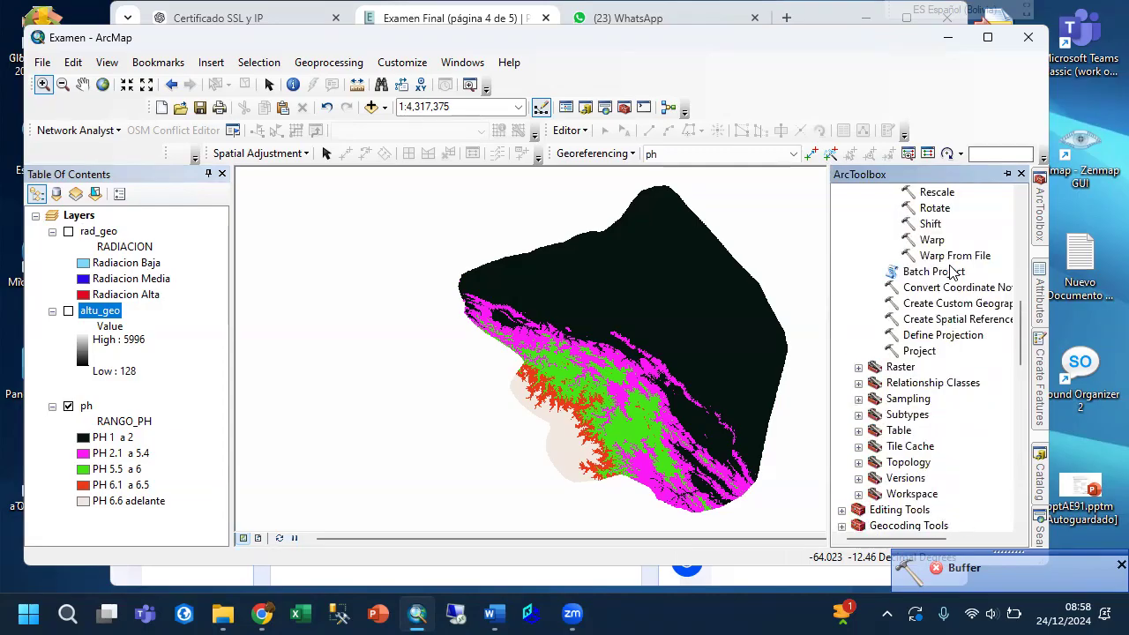
{"action": "scroll", "coordinate": [951, 272], "scroll_direction": "up", "scroll_amount": 2}
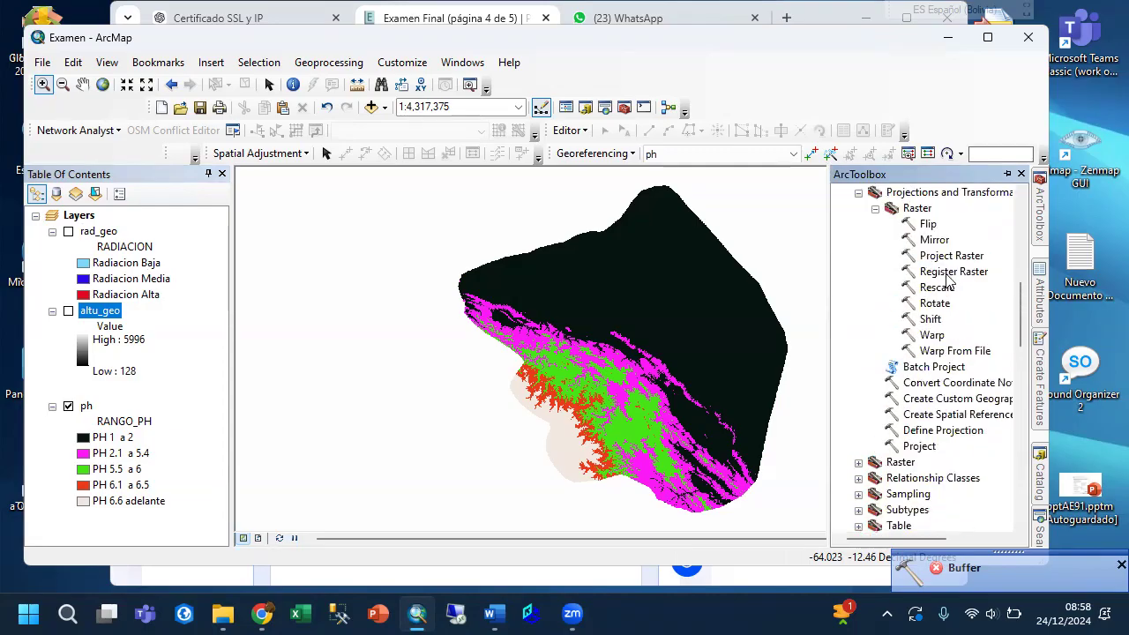
{"action": "double_click", "coordinate": [951, 256]}
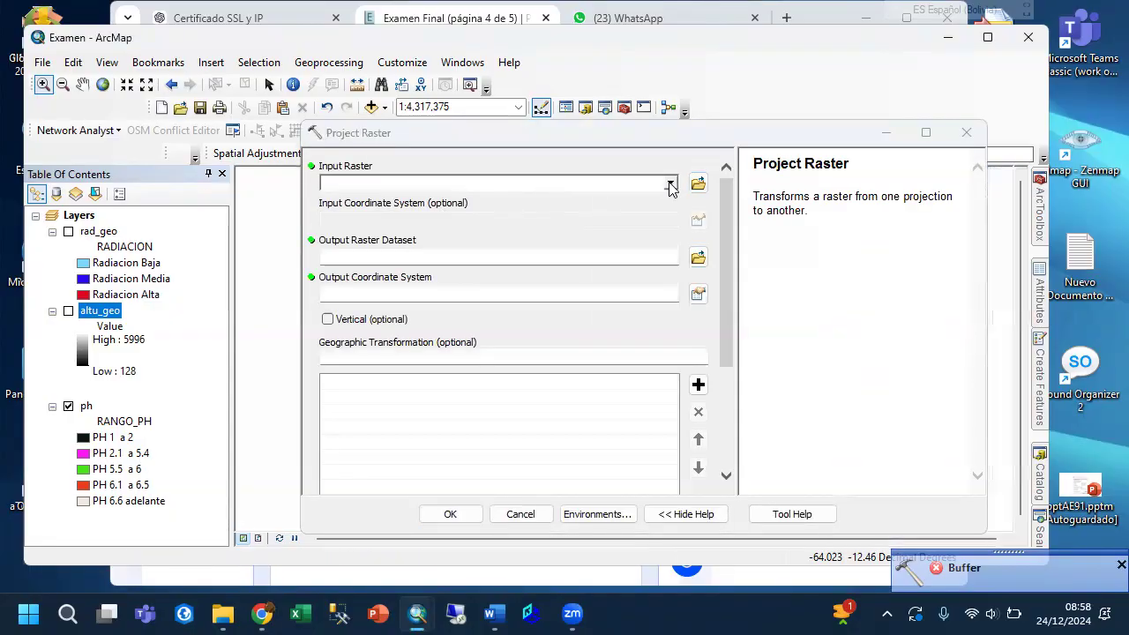
{"action": "left_click", "coordinate": [671, 183]}
{"action": "left_click", "coordinate": [365, 232]}
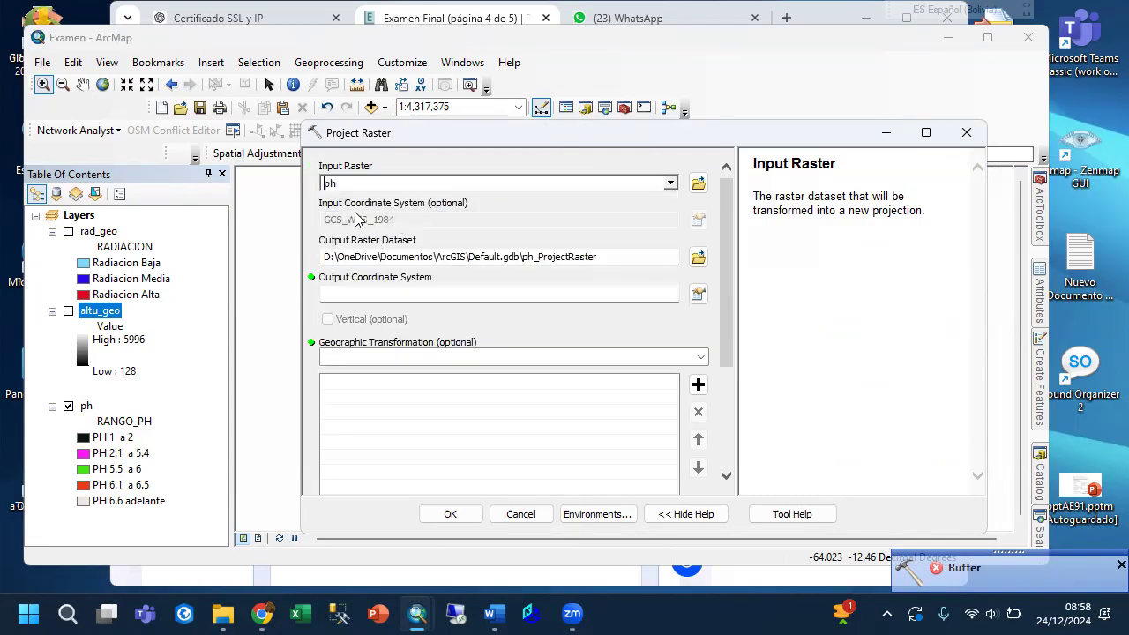
{"action": "left_click", "coordinate": [698, 257]}
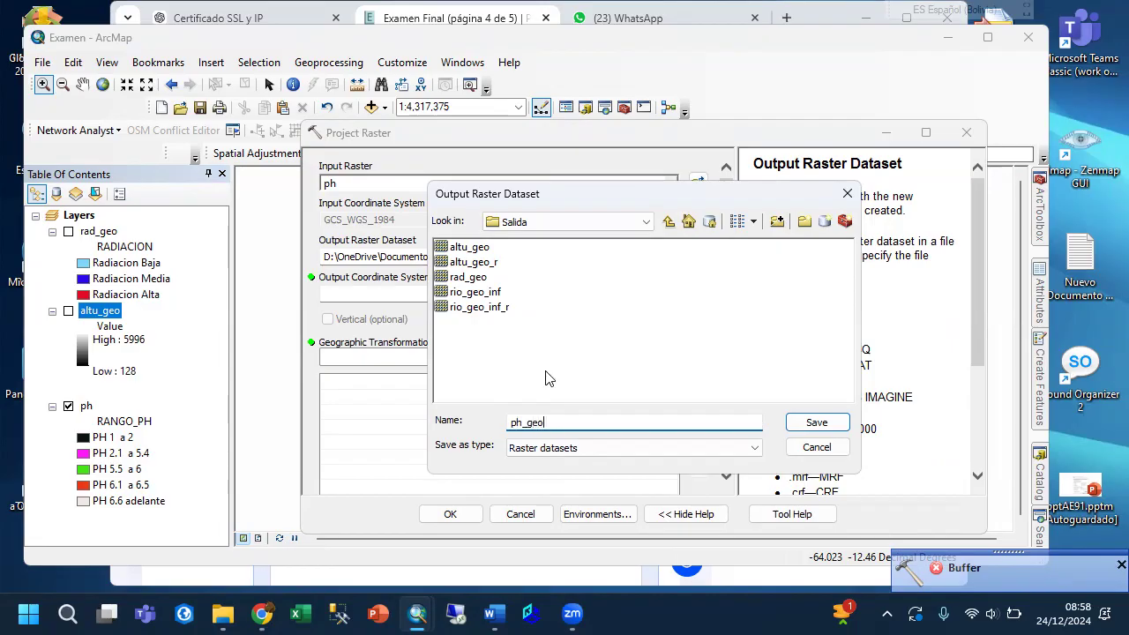
{"action": "left_click", "coordinate": [814, 424]}
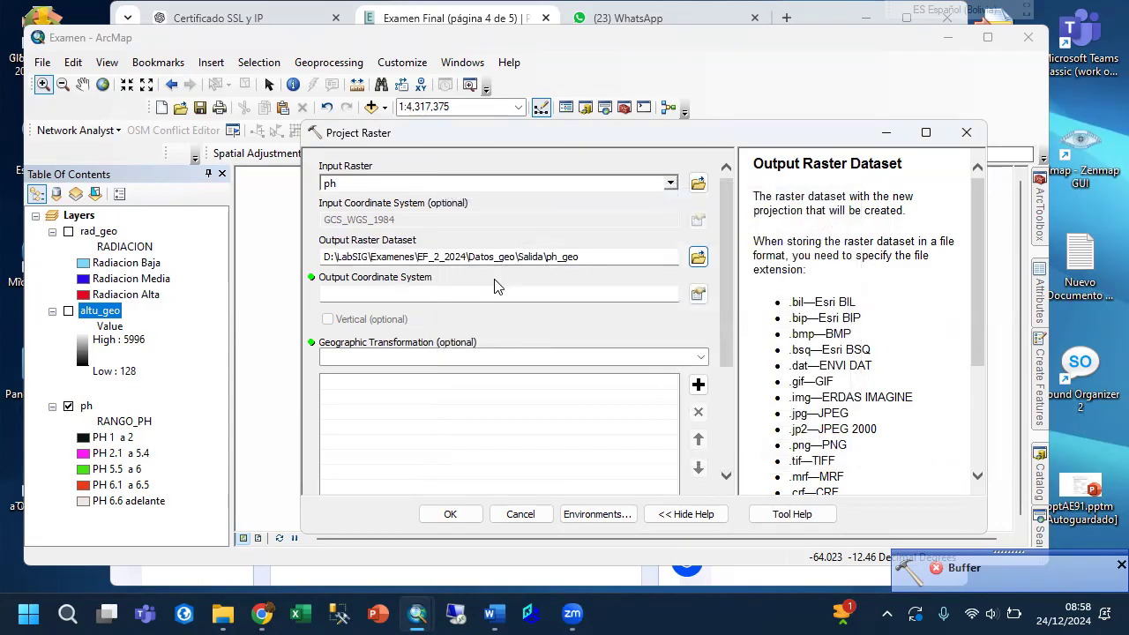
Set the output coordinate system to WGS 1984 UTM Zone 19S, adding that system to the favorites.
{"action": "left_click", "coordinate": [699, 293]}
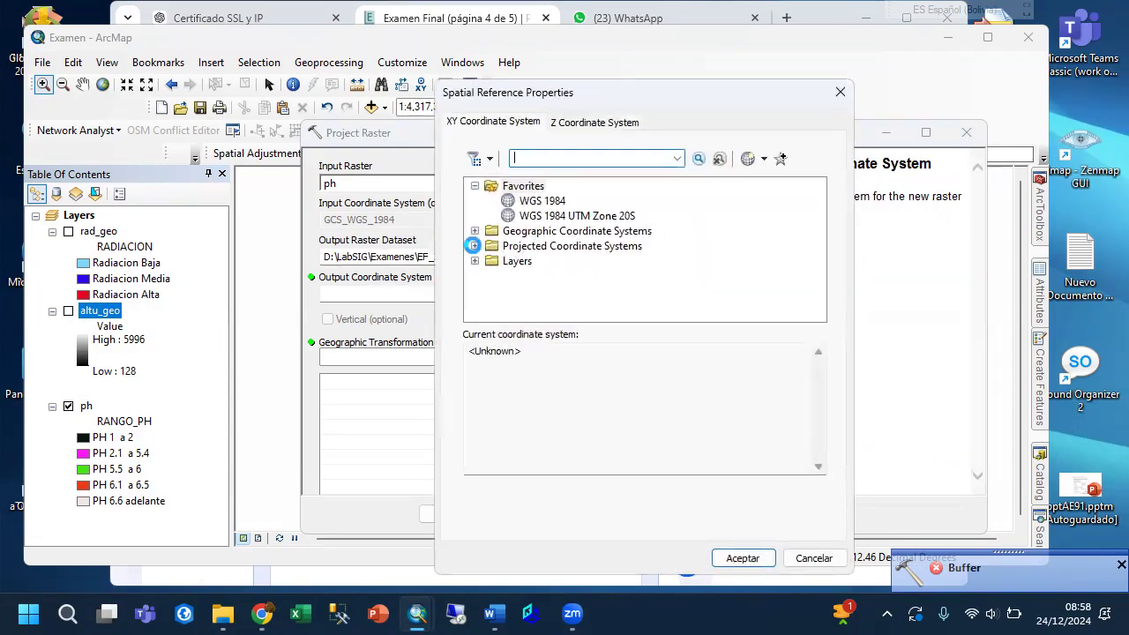
{"action": "scroll", "coordinate": [582, 279], "scroll_direction": "down", "scroll_amount": 4}
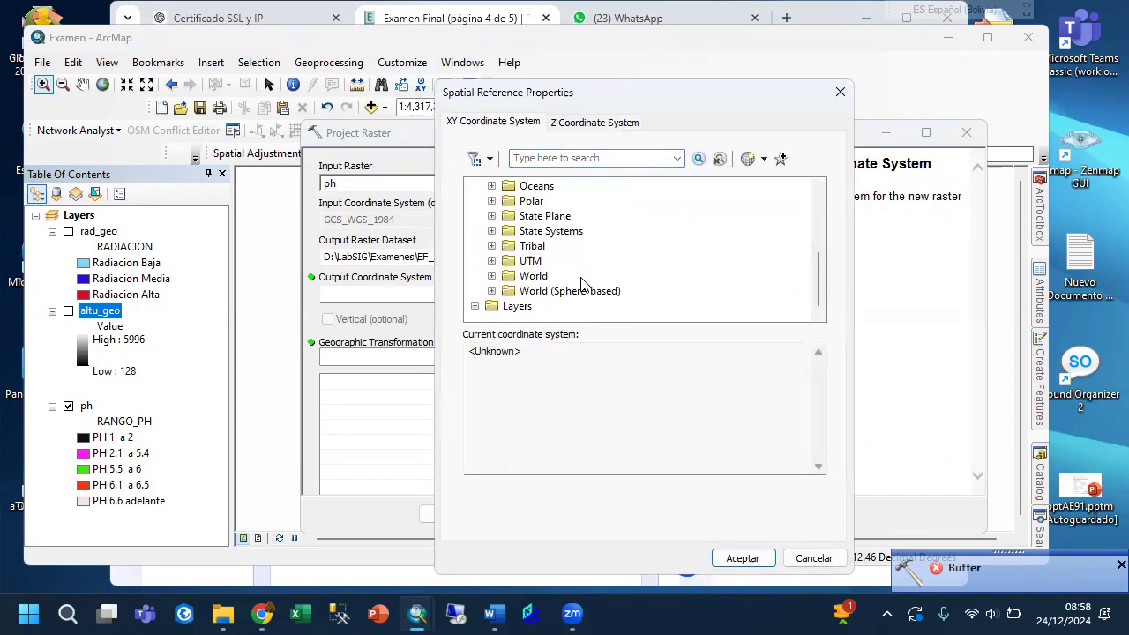
{"action": "left_click", "coordinate": [493, 261]}
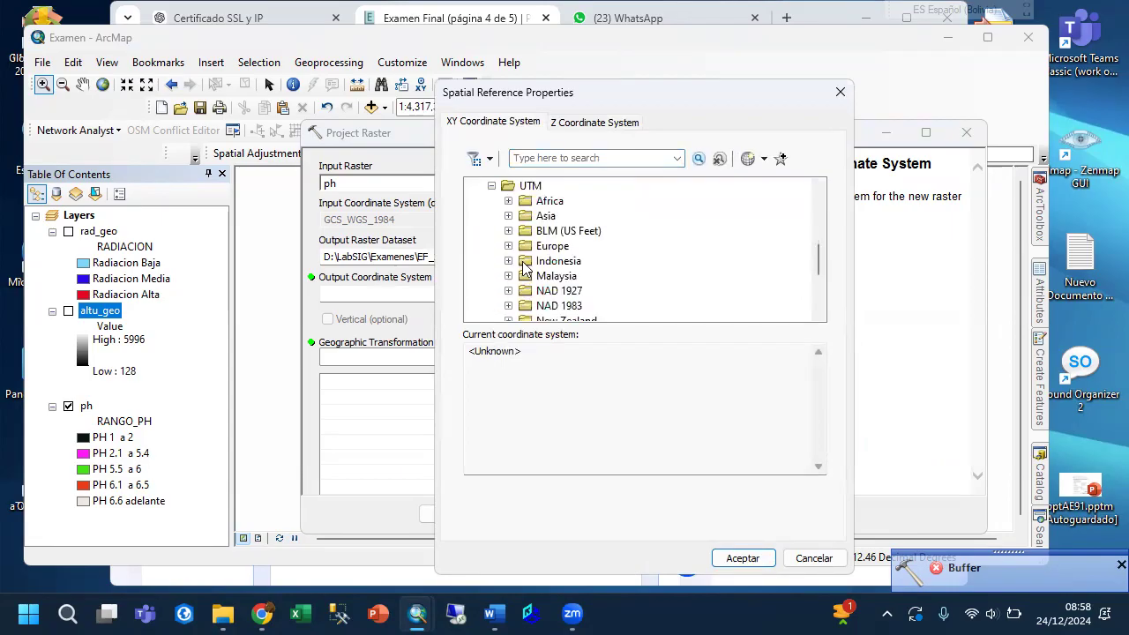
{"action": "scroll", "coordinate": [547, 274], "scroll_direction": "down", "scroll_amount": 2}
{"action": "left_click", "coordinate": [508, 305]}
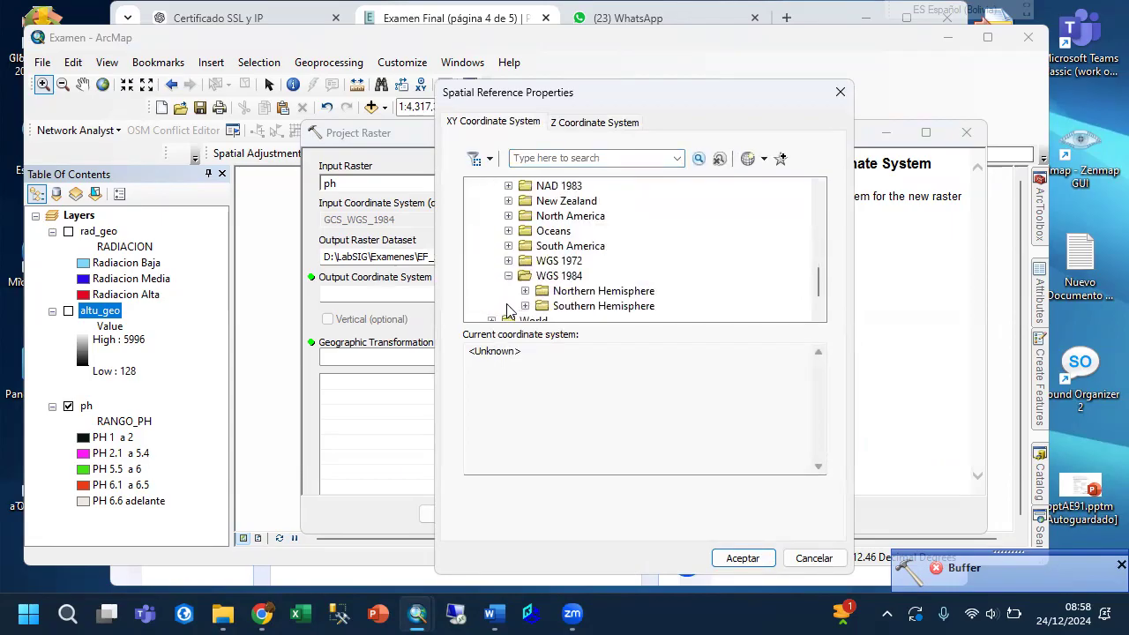
{"action": "left_click", "coordinate": [525, 306]}
{"action": "scroll", "coordinate": [617, 283], "scroll_direction": "down", "scroll_amount": 3}
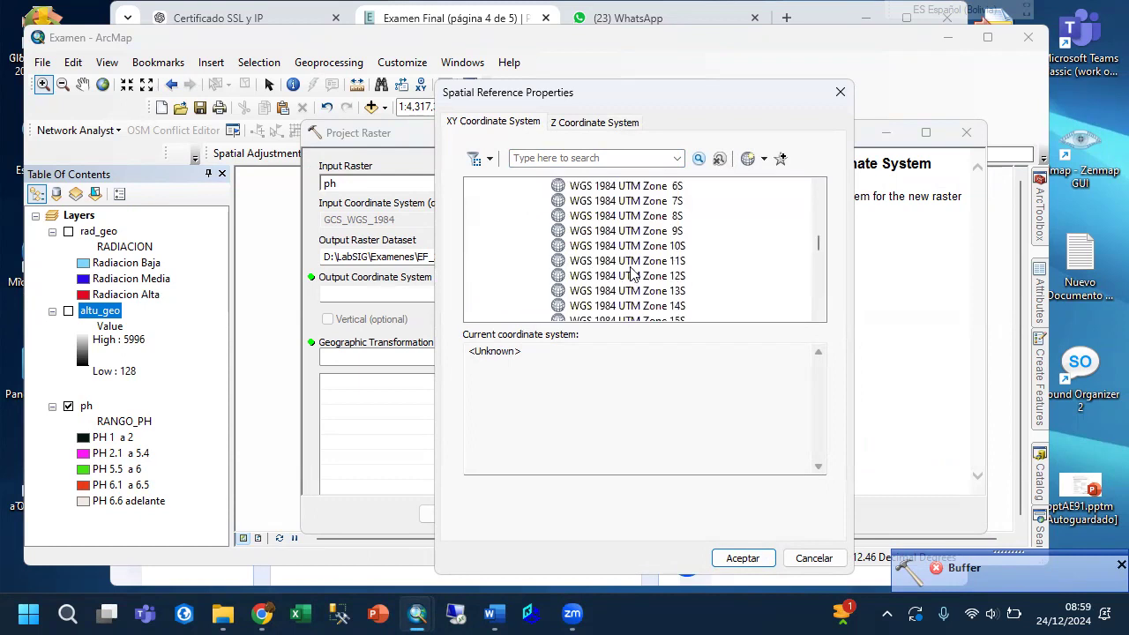
{"action": "scroll", "coordinate": [648, 293], "scroll_direction": "down", "scroll_amount": 1}
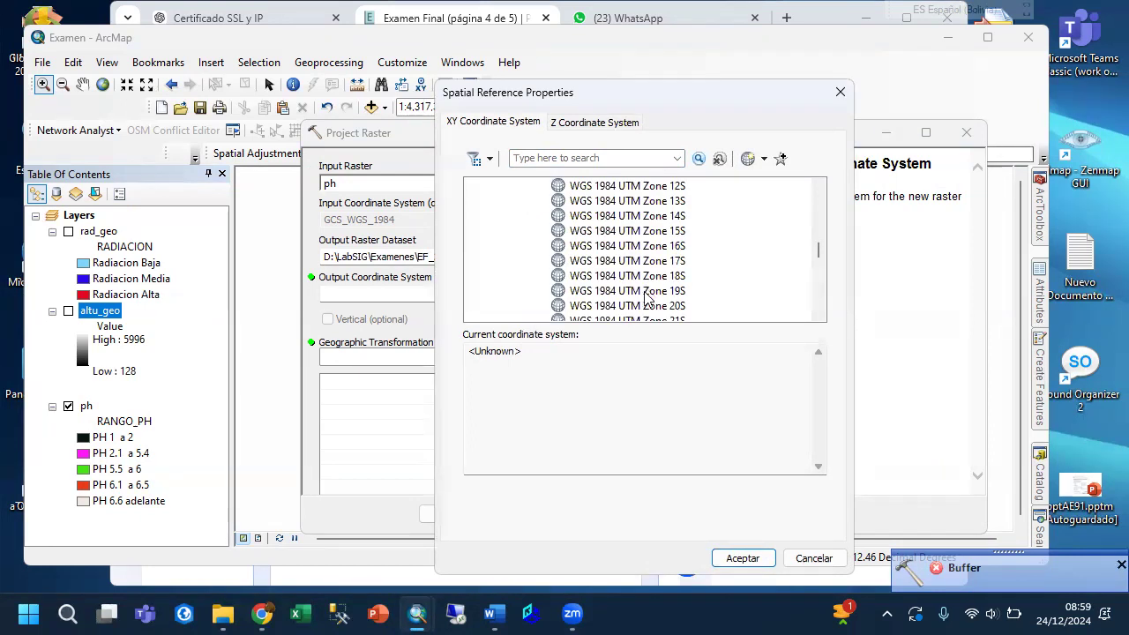
{"action": "left_click", "coordinate": [649, 291]}
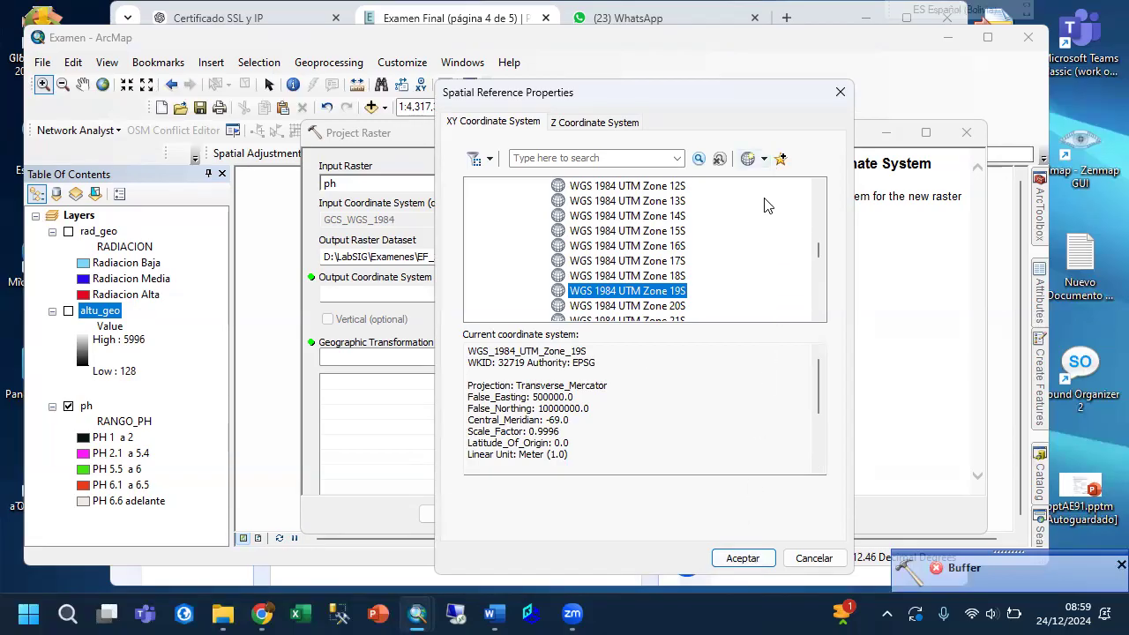
{"action": "left_click", "coordinate": [780, 161]}
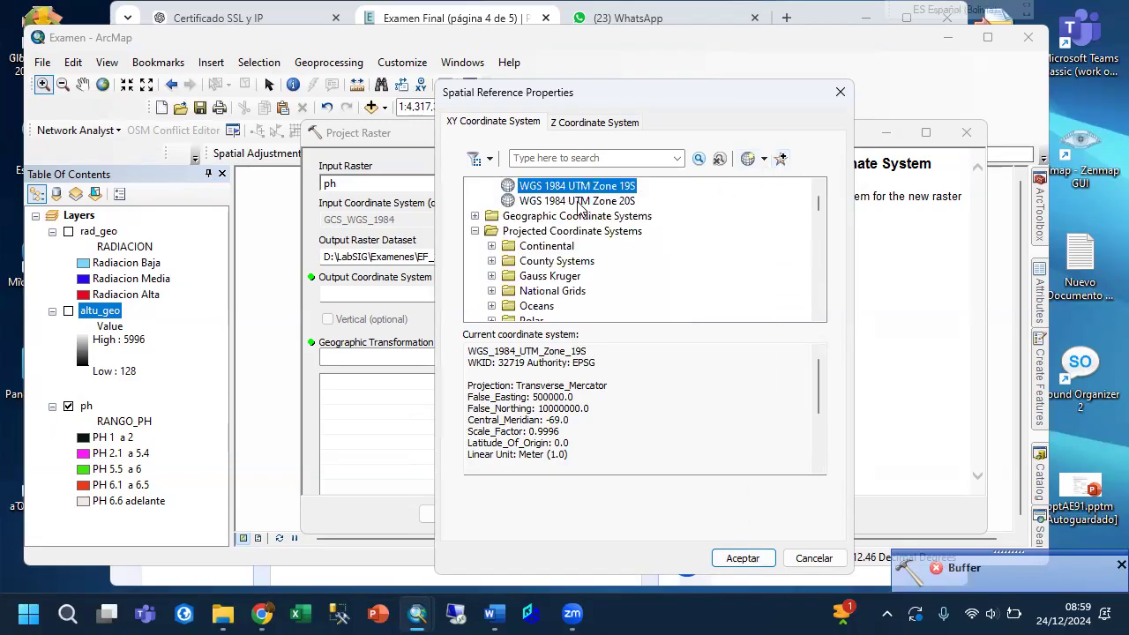
{"action": "scroll", "coordinate": [671, 217], "scroll_direction": "up", "scroll_amount": 1}
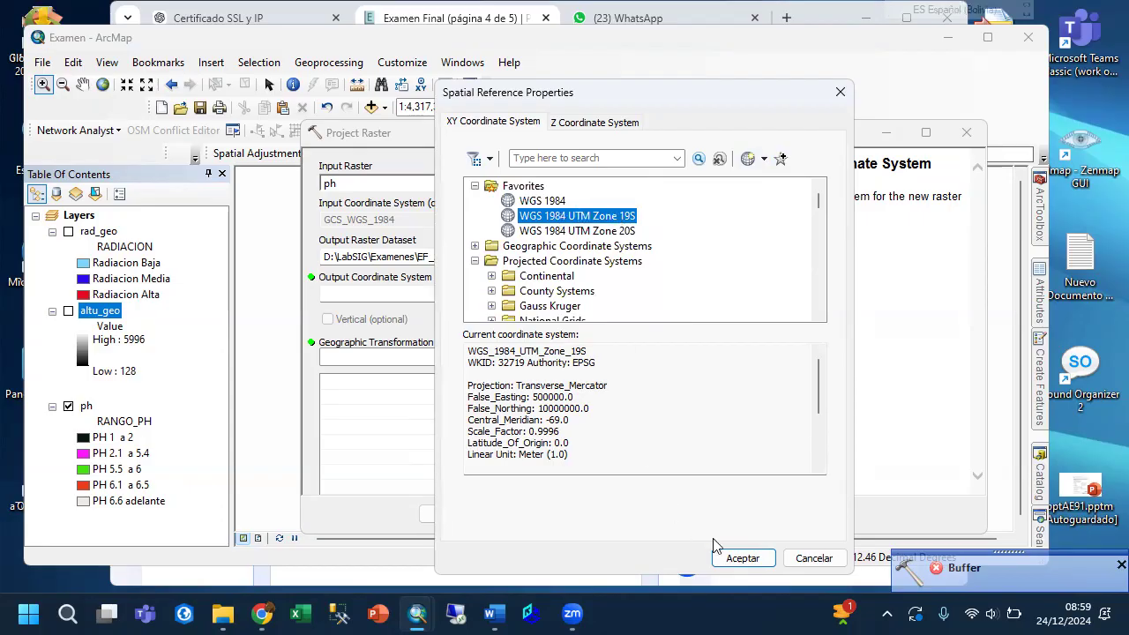
{"action": "left_click", "coordinate": [738, 558]}
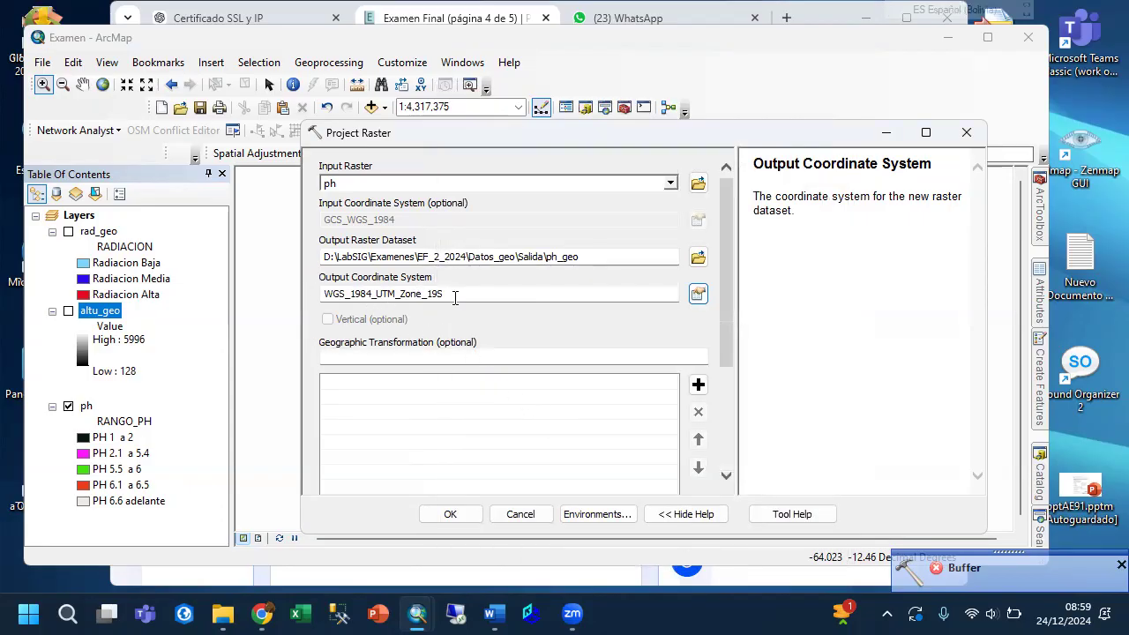
Set the output cell size to 50 in both X and Y and run the projection of the ph raster.
{"action": "left_click_drag", "start_coordinate": [721, 323], "coordinate": [724, 487]}
{"action": "double_click", "coordinate": [410, 433]}
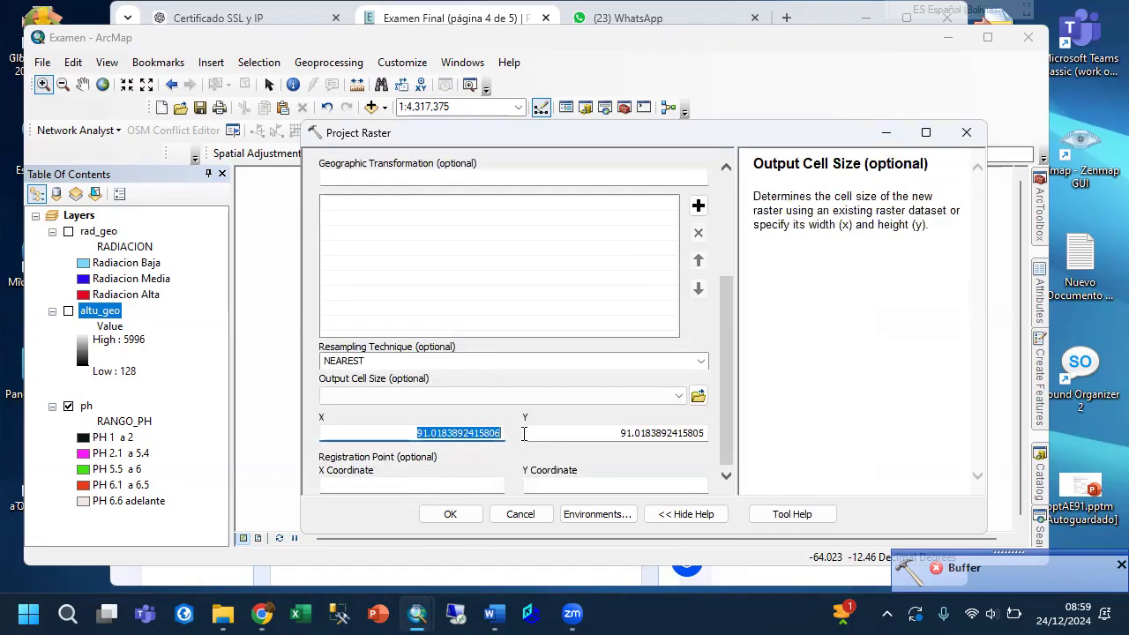
{"action": "type", "text": "50"}
{"action": "left_click_drag", "start_coordinate": [609, 433], "coordinate": [711, 443]}
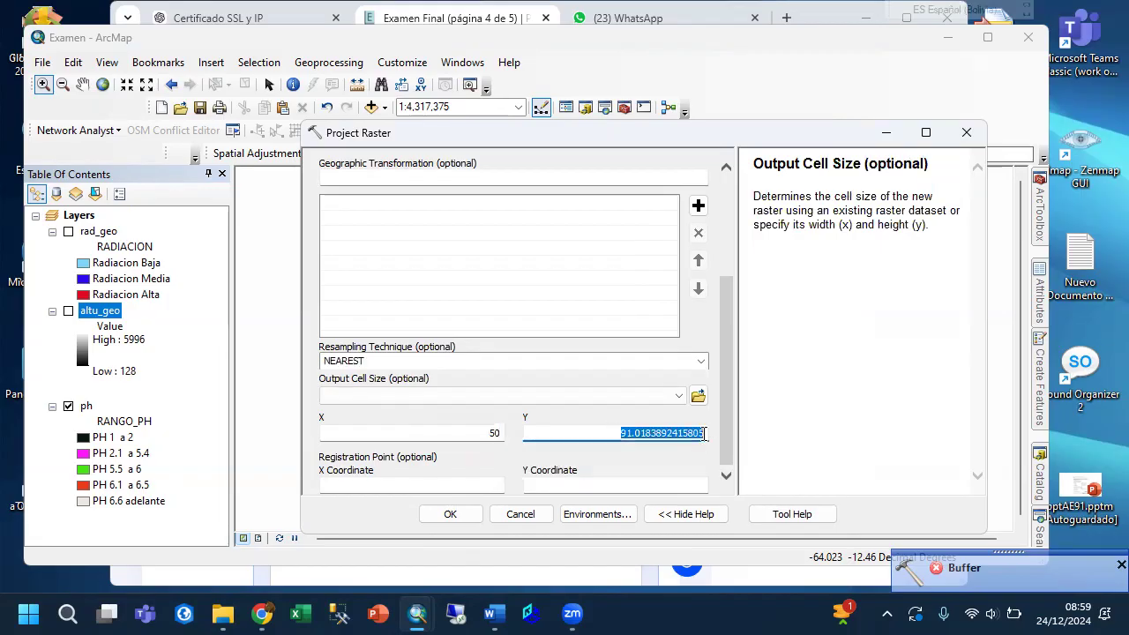
{"action": "type", "text": "50"}
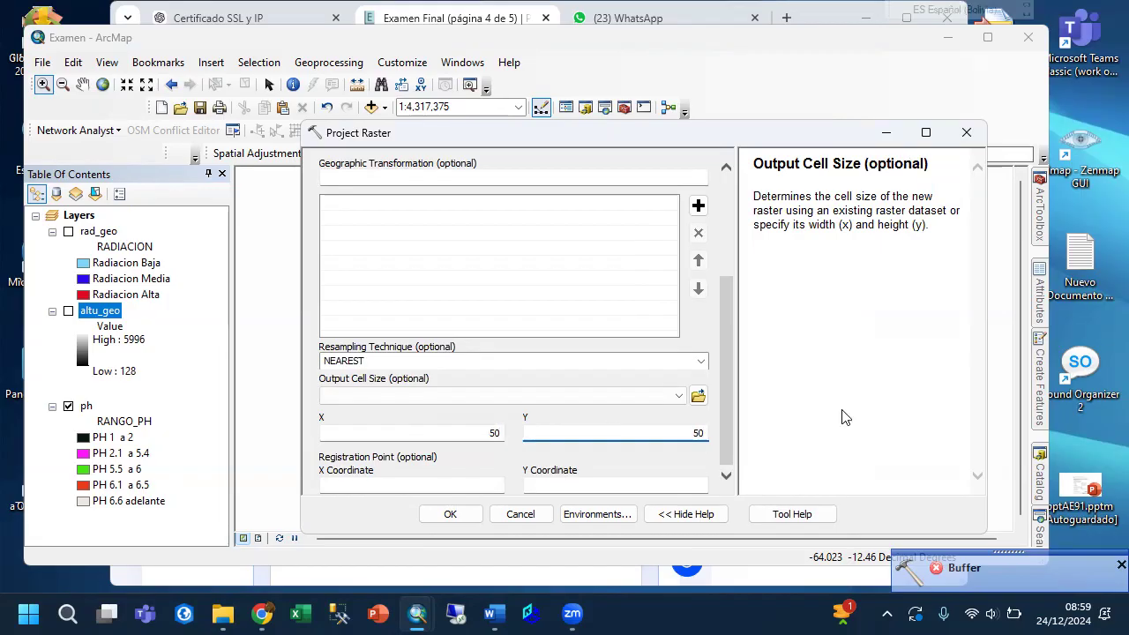
{"action": "left_click_drag", "start_coordinate": [727, 374], "coordinate": [714, 444]}
{"action": "left_click", "coordinate": [450, 514]}
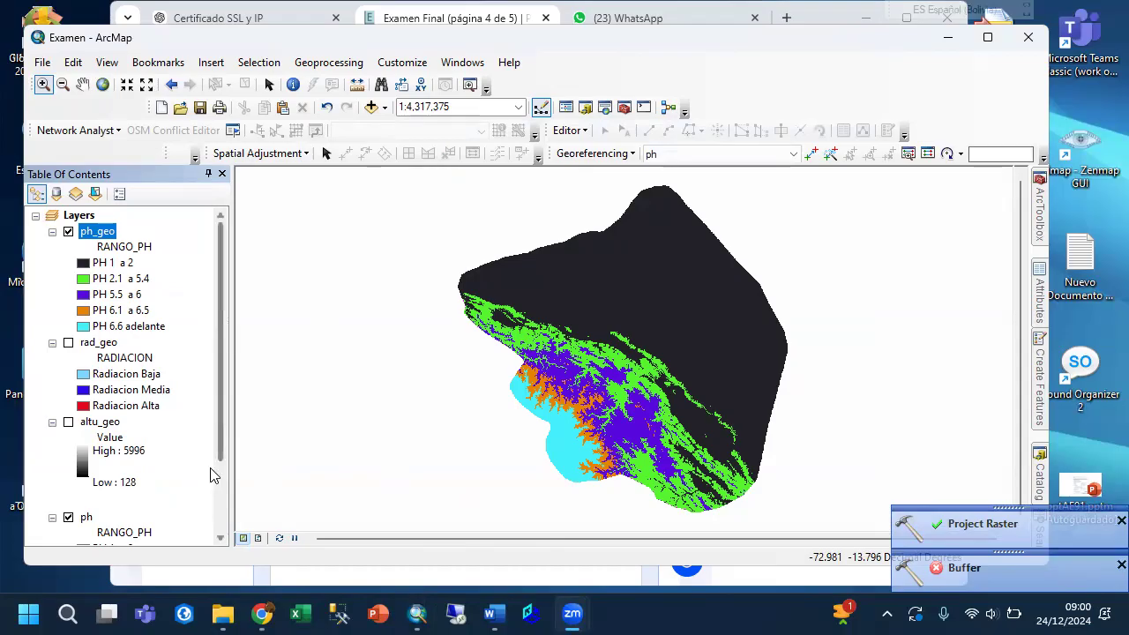
Remove the original ph layer from the map, keeping the projected ph_geo.
{"action": "scroll", "coordinate": [212, 476], "scroll_direction": "down", "scroll_amount": 2}
{"action": "scroll", "coordinate": [218, 409], "scroll_direction": "up", "scroll_amount": 2}
{"action": "scroll", "coordinate": [219, 405], "scroll_direction": "down", "scroll_amount": 2}
{"action": "right_click", "coordinate": [116, 437]}
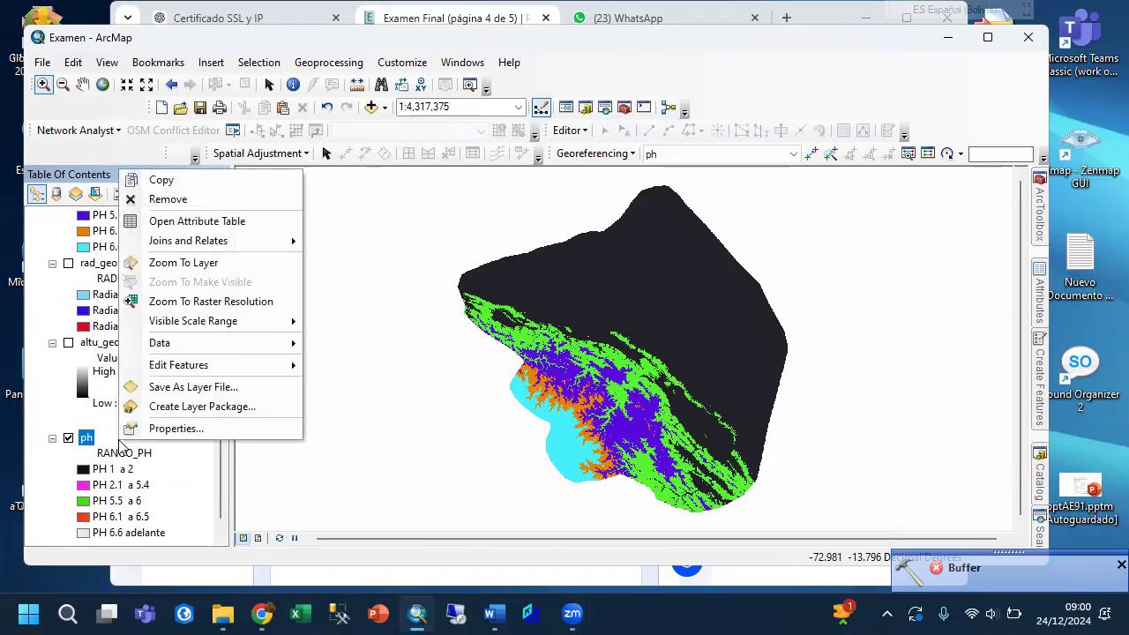
{"action": "left_click", "coordinate": [168, 199]}
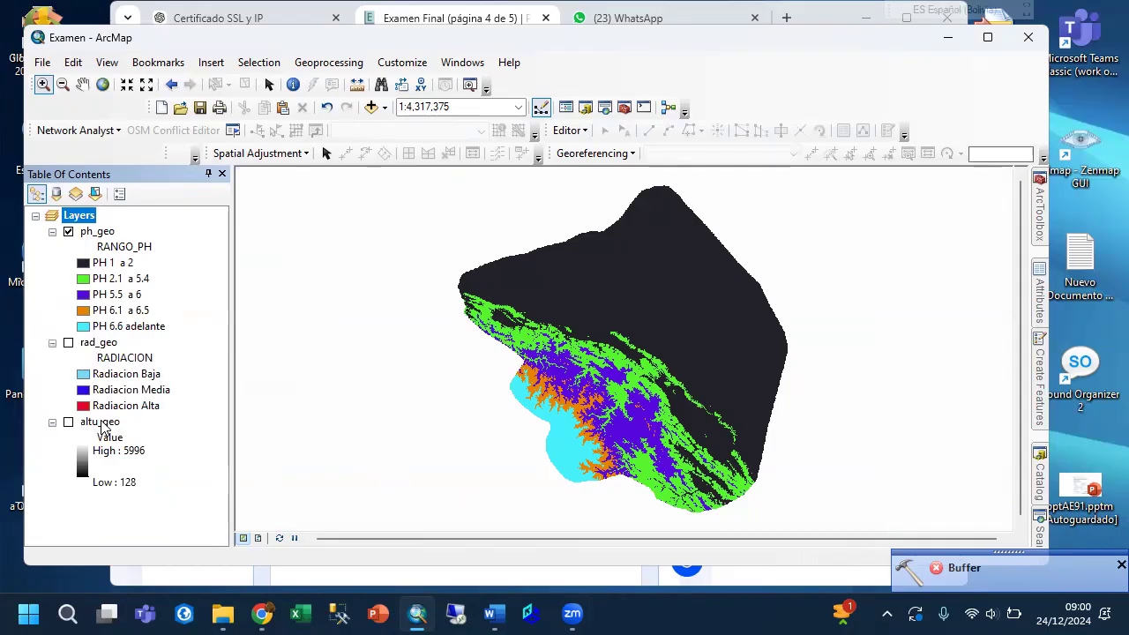
Remove the rad_geo and altu_geo layers from the map.
{"action": "right_click", "coordinate": [104, 427]}
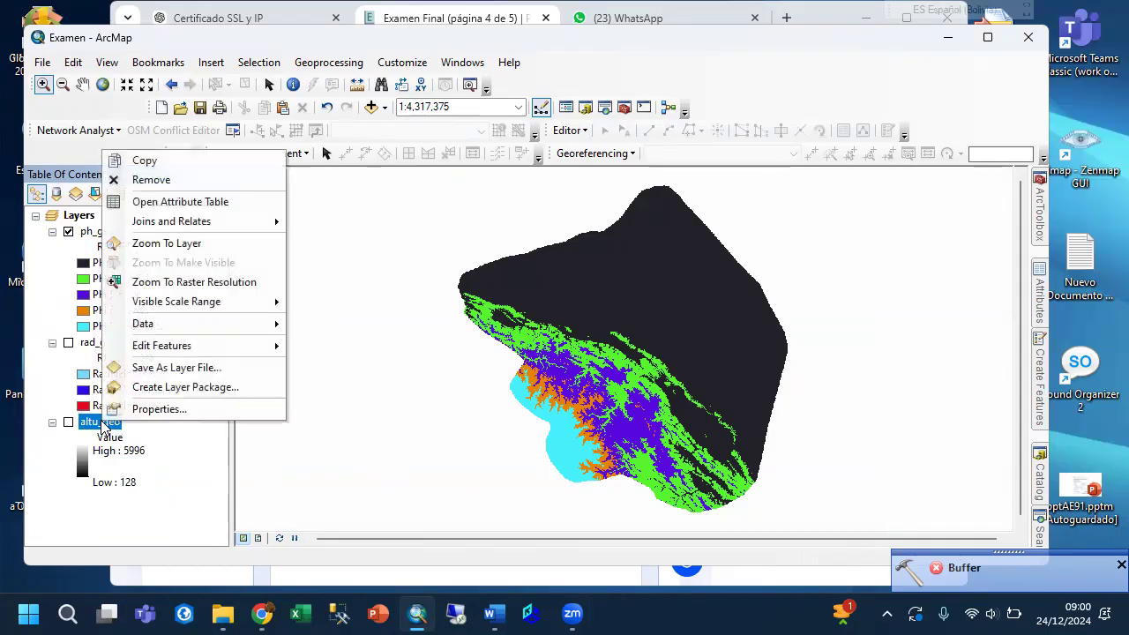
{"action": "left_click", "coordinate": [59, 477]}
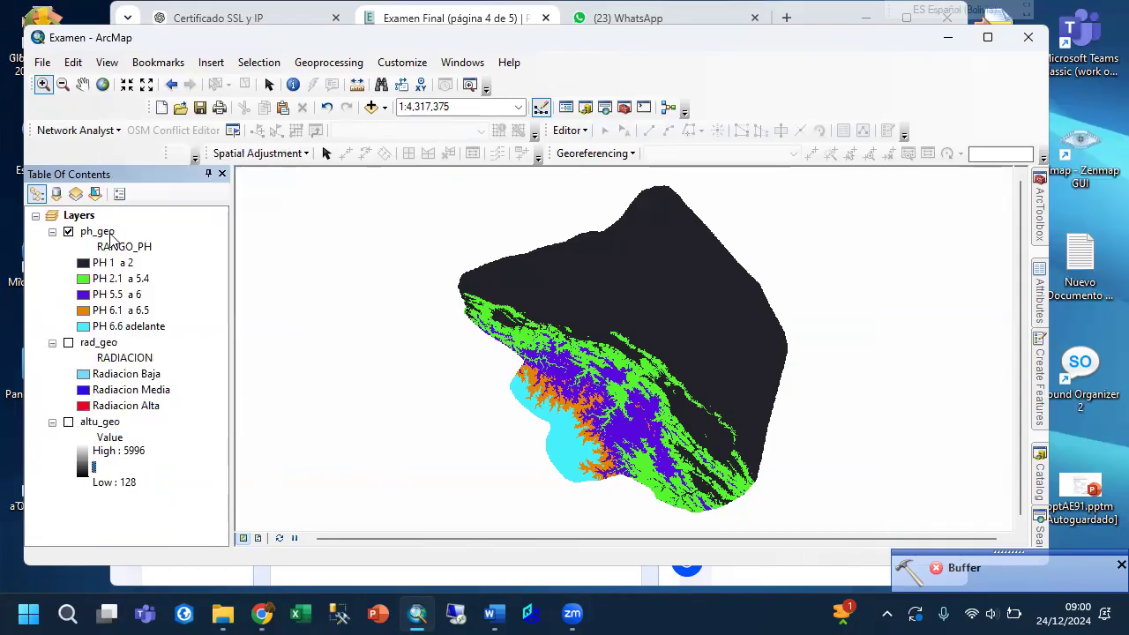
{"action": "right_click", "coordinate": [107, 346]}
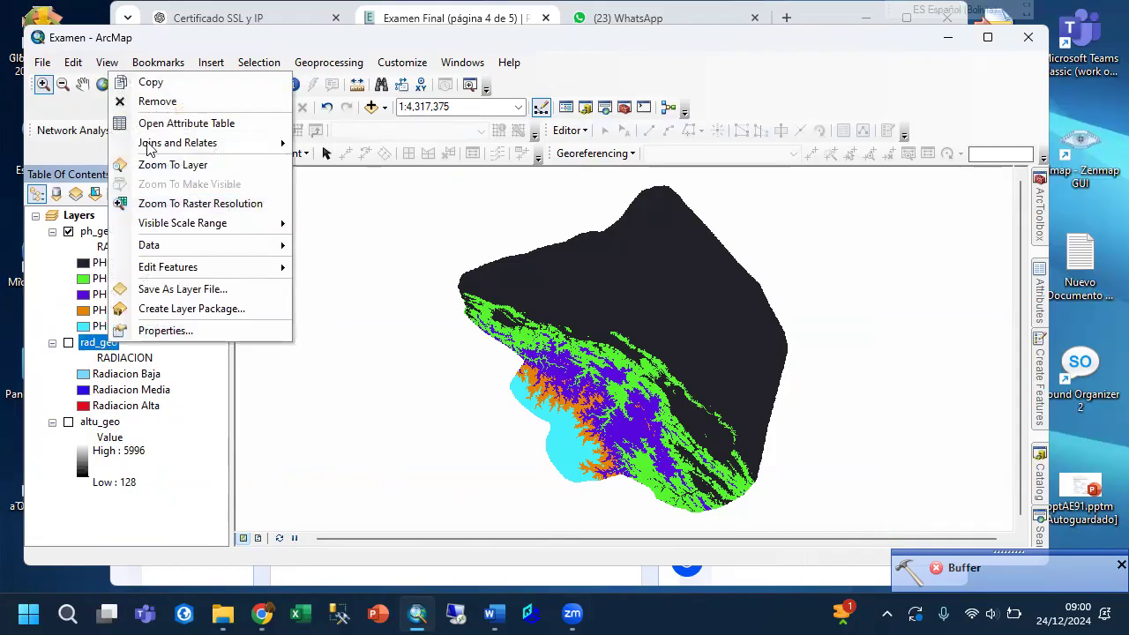
{"action": "left_click", "coordinate": [165, 105]}
{"action": "right_click", "coordinate": [94, 345]}
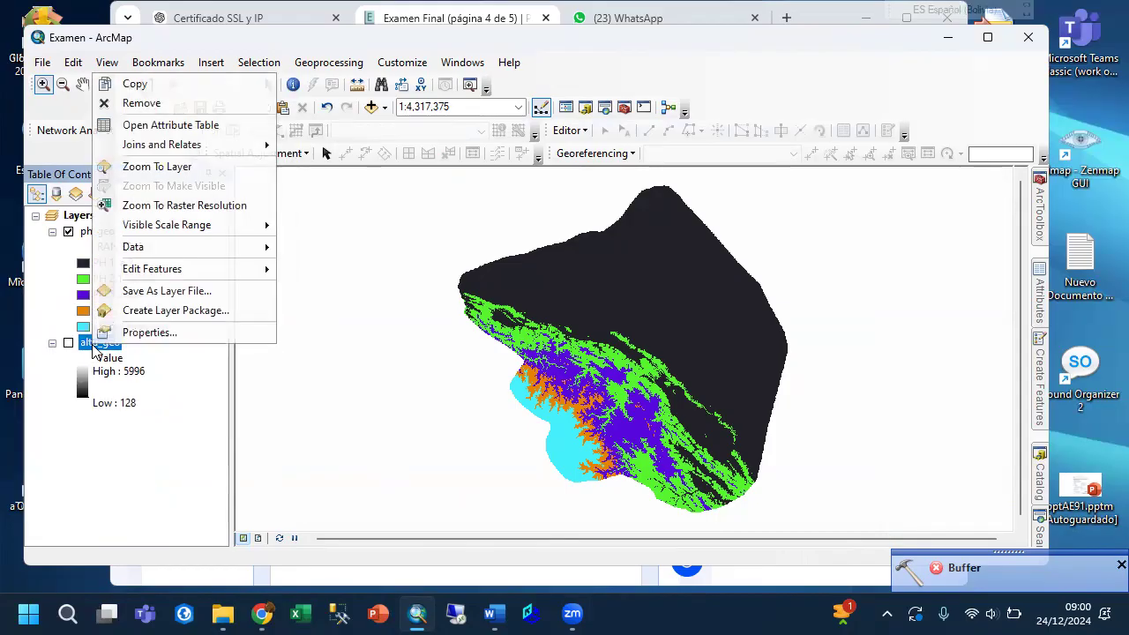
{"action": "left_click", "coordinate": [138, 104]}
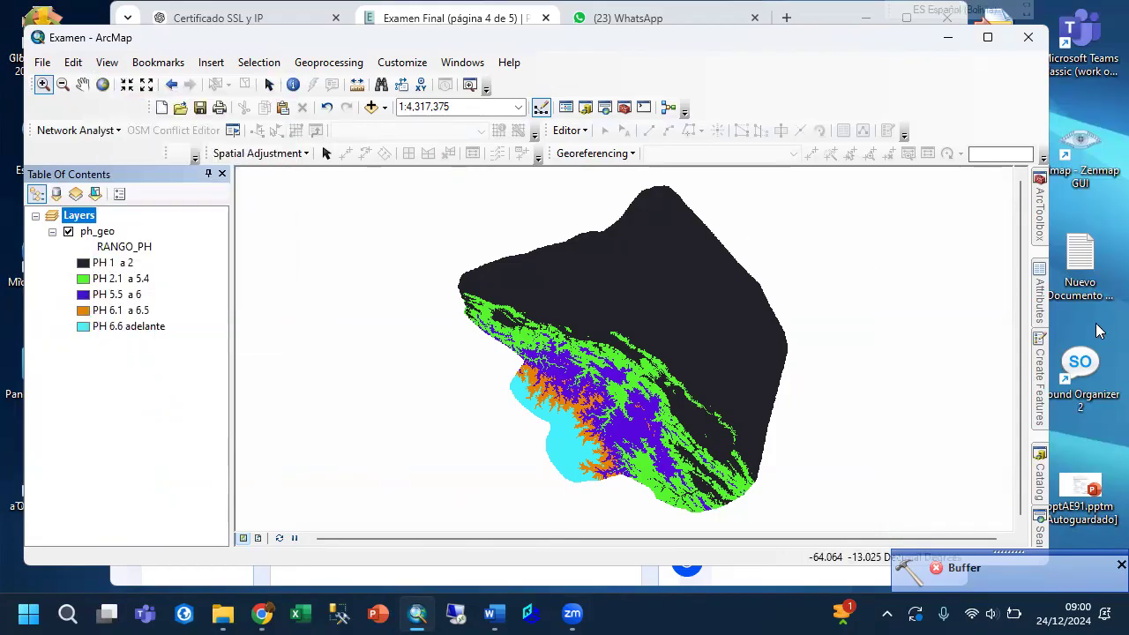
Add altu_geo_r, building its pyramids, and rad_geo from the Salida folder to the map.
{"action": "left_click", "coordinate": [1041, 476]}
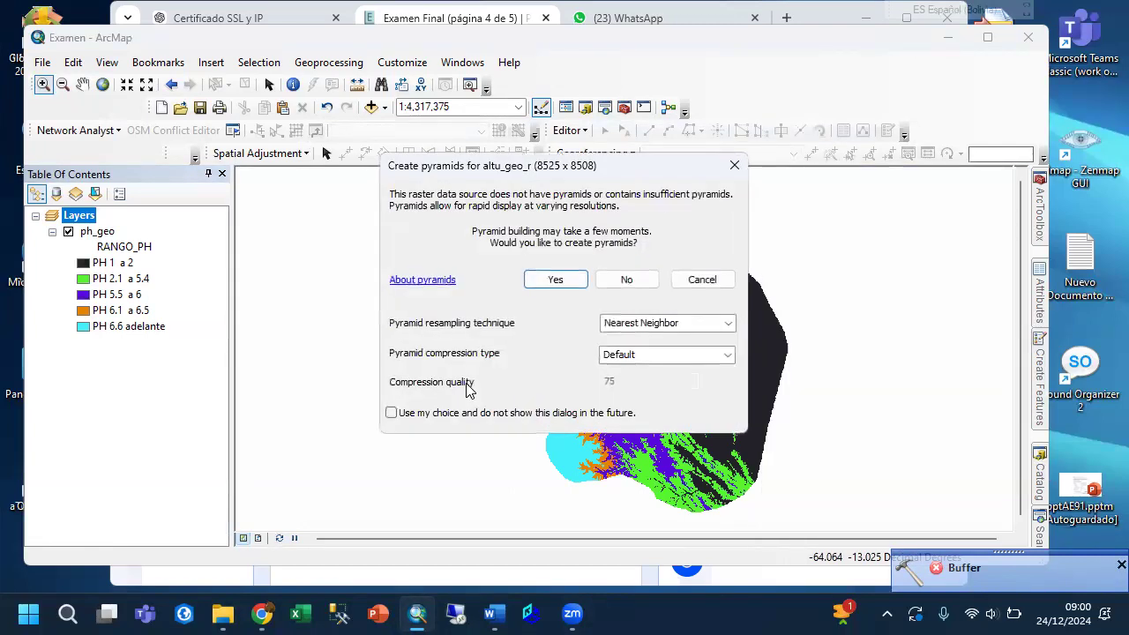
{"action": "left_click", "coordinate": [563, 274]}
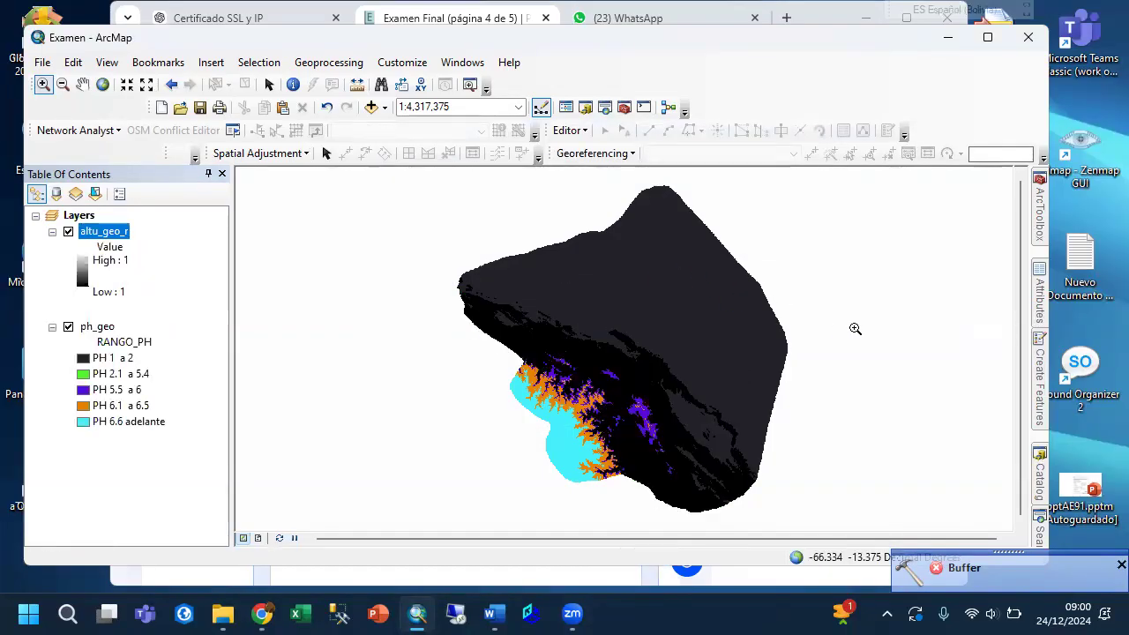
{"action": "left_click", "coordinate": [1038, 474]}
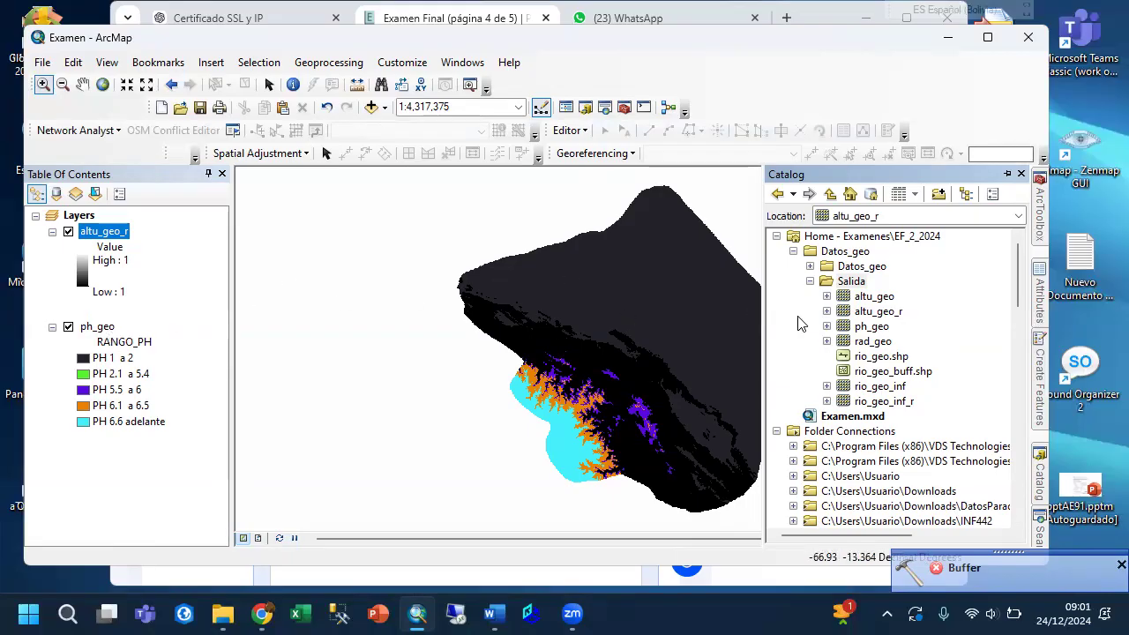
{"action": "left_click_drag", "start_coordinate": [890, 342], "coordinate": [658, 382]}
{"action": "left_click_drag", "start_coordinate": [403, 426], "coordinate": [403, 426]}
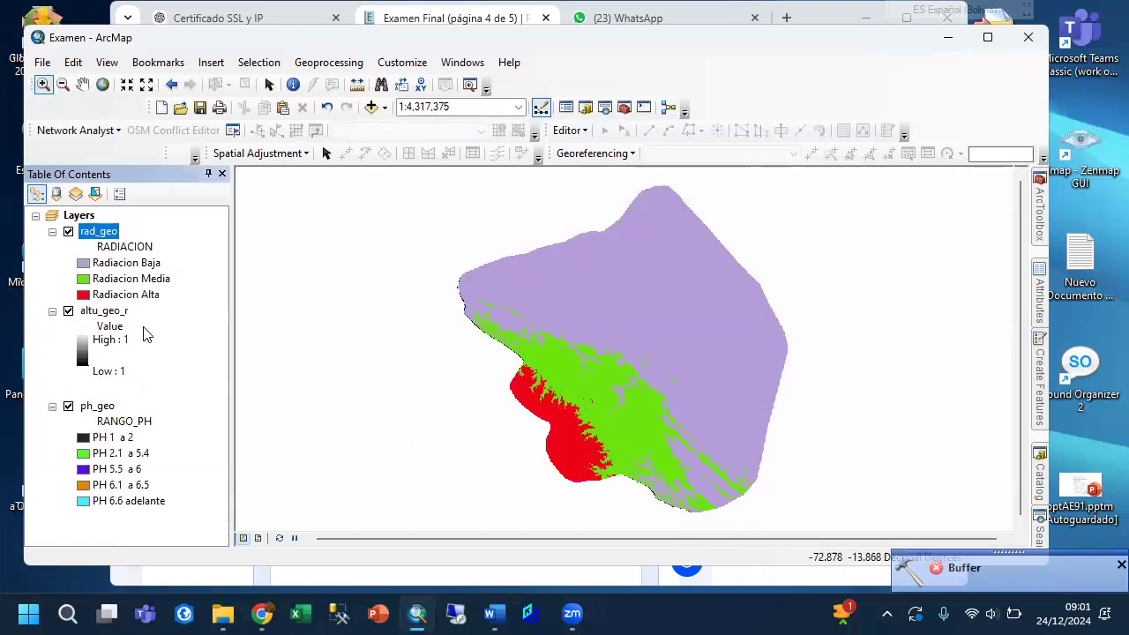
Review the Radiacion Media and Radiacion Alta classes of rad_geo and the PH 5.5 a 6 and PH 6.1 a 6.5 classes of ph_geo.
{"action": "left_click", "coordinate": [111, 279]}
{"action": "left_click", "coordinate": [107, 296]}
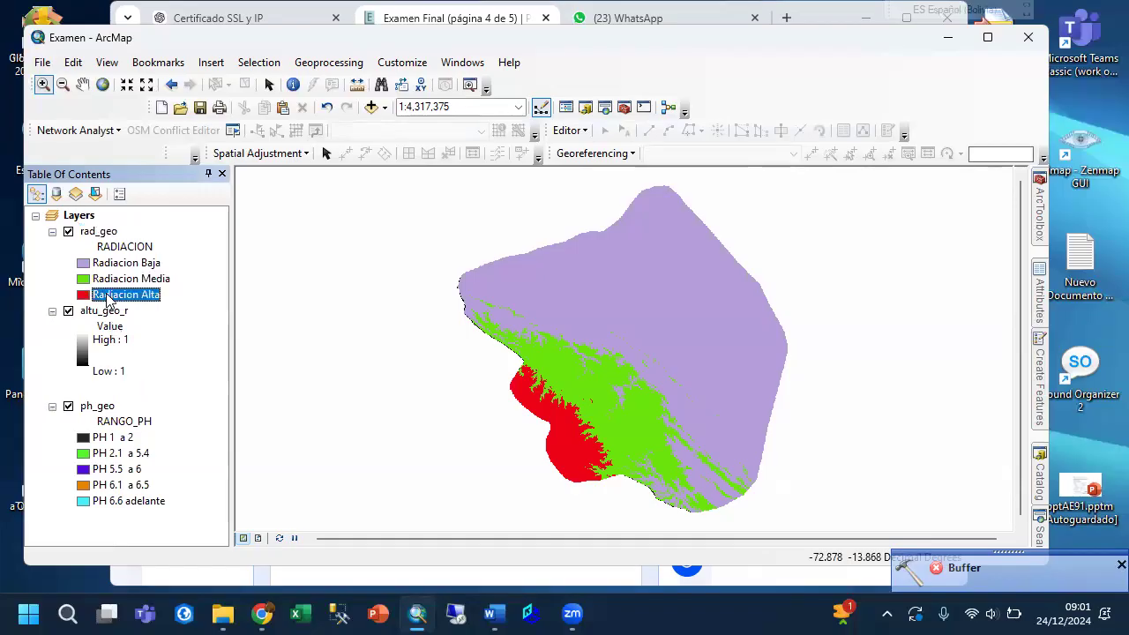
{"action": "left_click", "coordinate": [95, 407]}
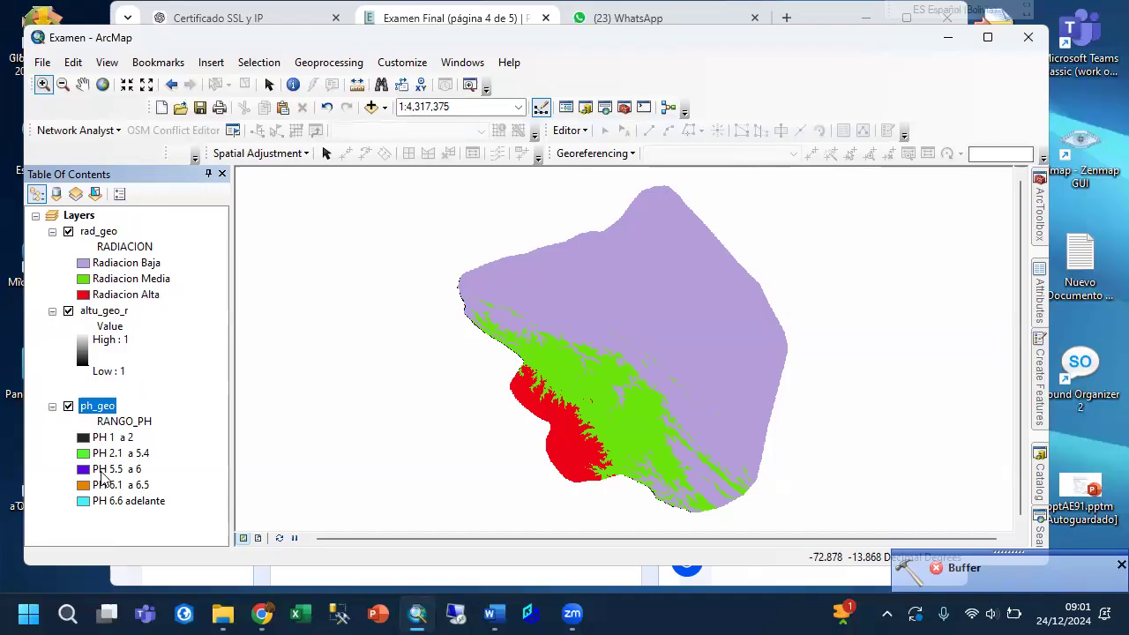
{"action": "left_click", "coordinate": [106, 472]}
{"action": "left_click", "coordinate": [122, 485]}
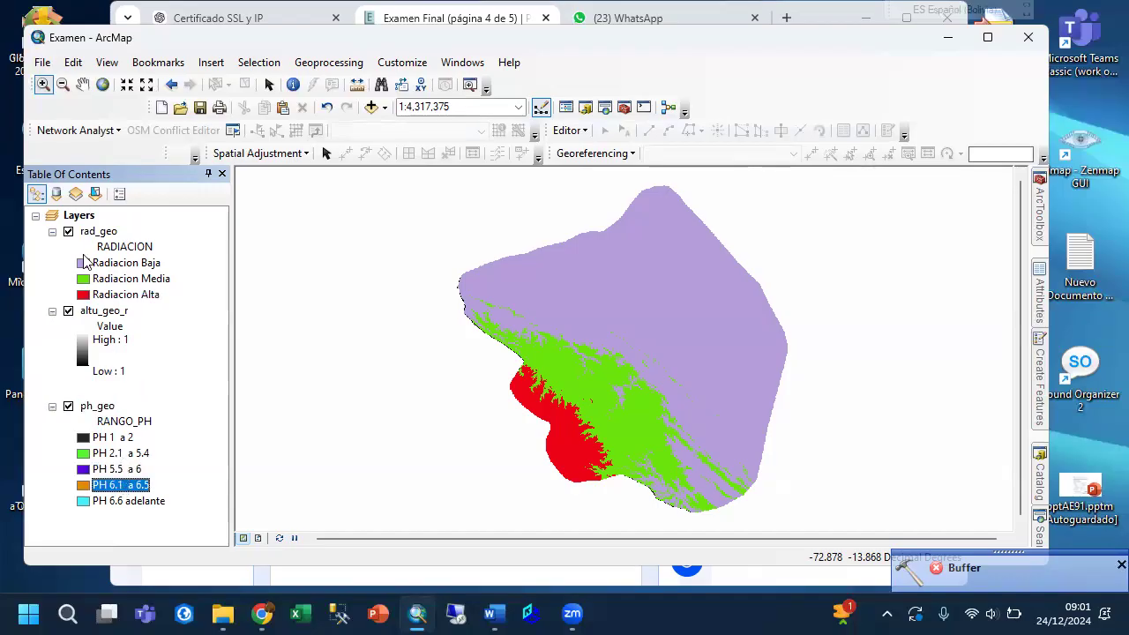
Open the Reclassify tool with rad_geo as the input raster and check its Radiacion Media and Radiacion Alta classes in the legend.
{"action": "left_click", "coordinate": [100, 229]}
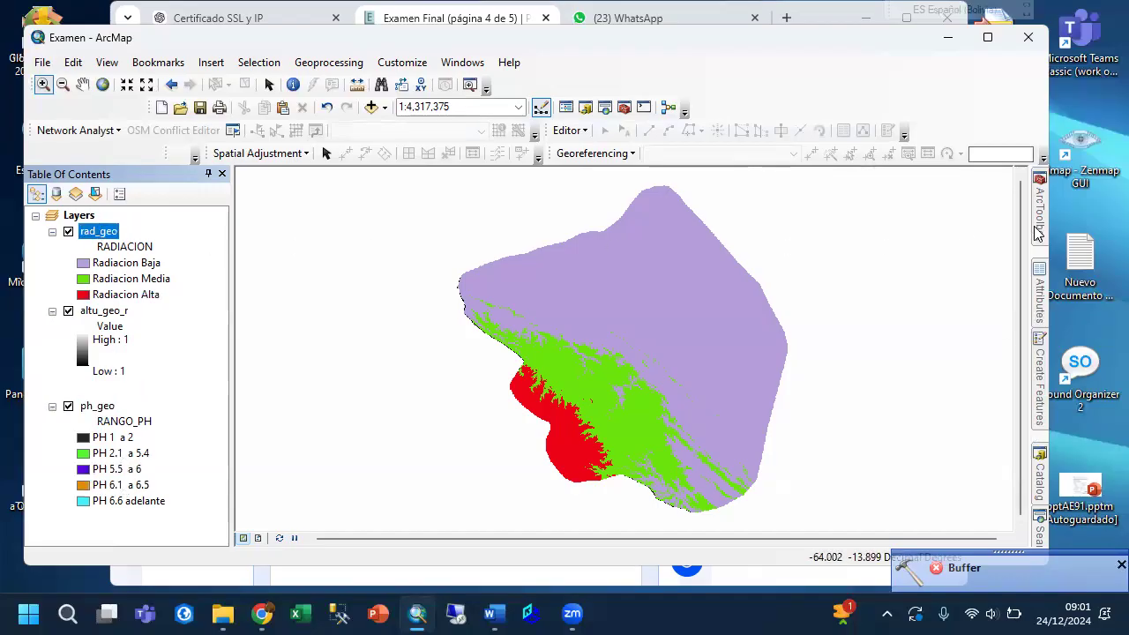
{"action": "mouse_move", "coordinate": [1039, 229]}
{"action": "scroll", "coordinate": [973, 344], "scroll_direction": "down", "scroll_amount": 13}
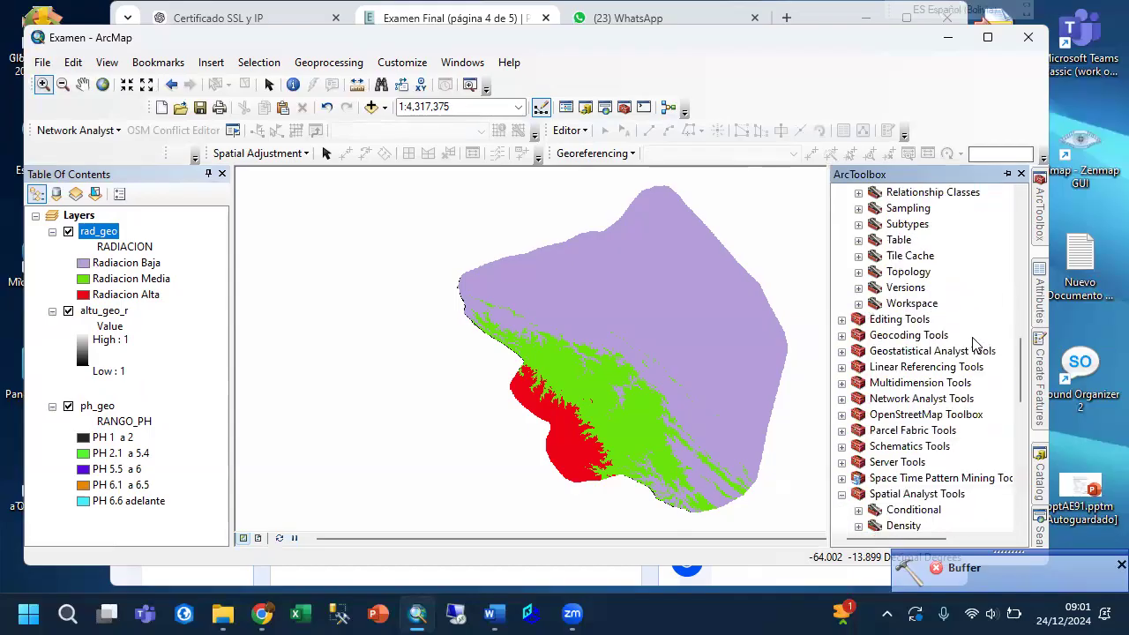
{"action": "scroll", "coordinate": [973, 344], "scroll_direction": "down", "scroll_amount": 5}
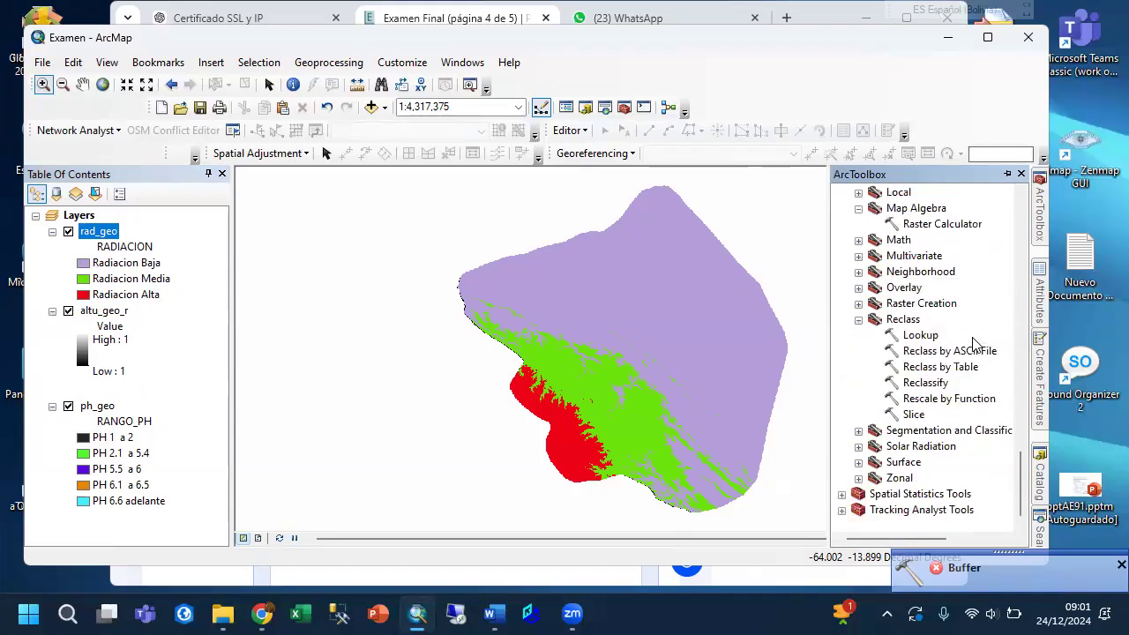
{"action": "double_click", "coordinate": [925, 382]}
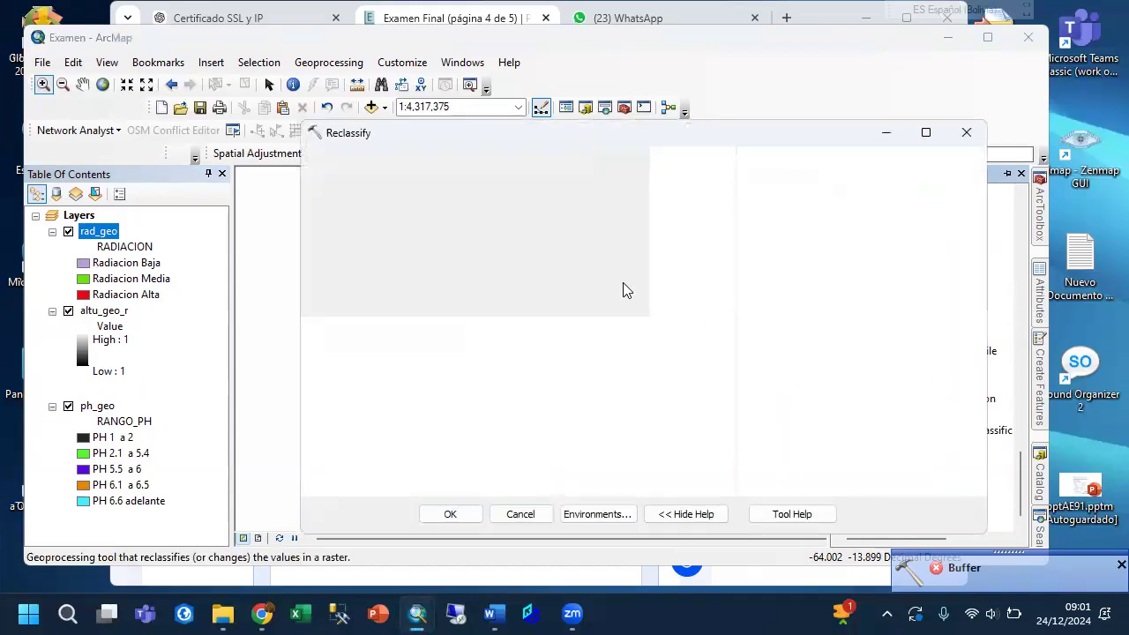
{"action": "left_click", "coordinate": [670, 182]}
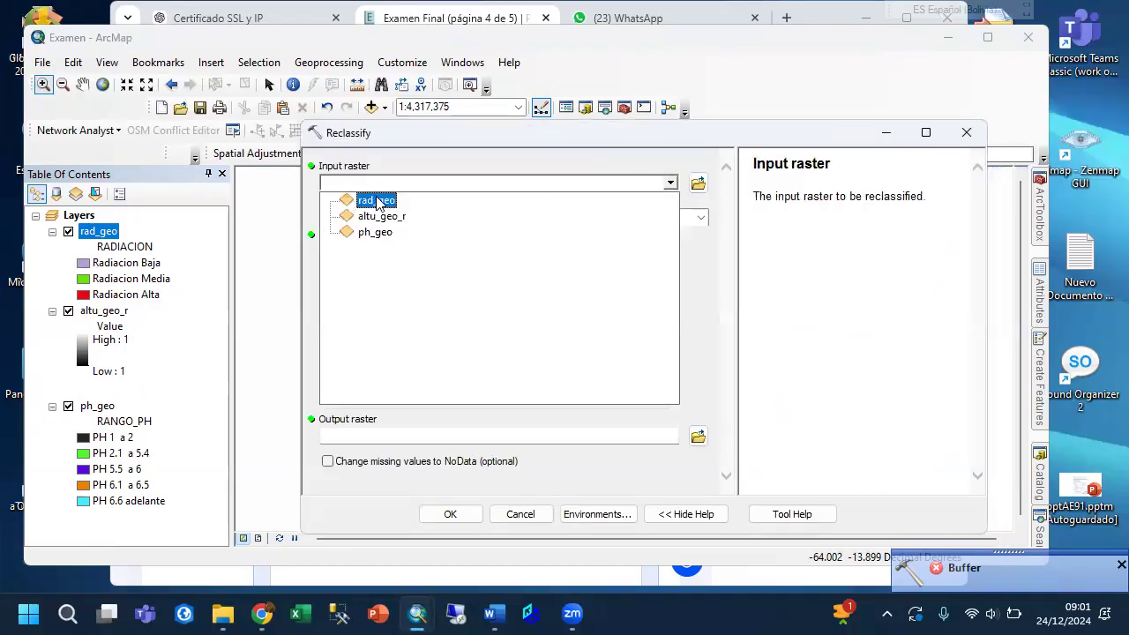
{"action": "left_click", "coordinate": [377, 202]}
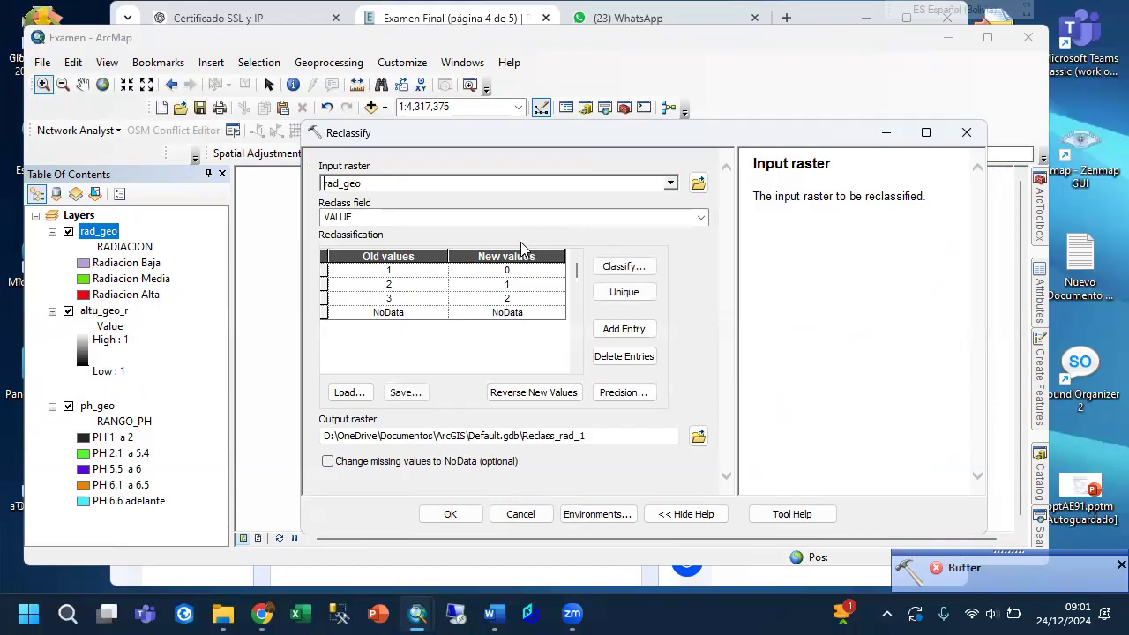
{"action": "left_click", "coordinate": [132, 280]}
{"action": "left_click", "coordinate": [130, 296]}
{"action": "left_click", "coordinate": [130, 294]}
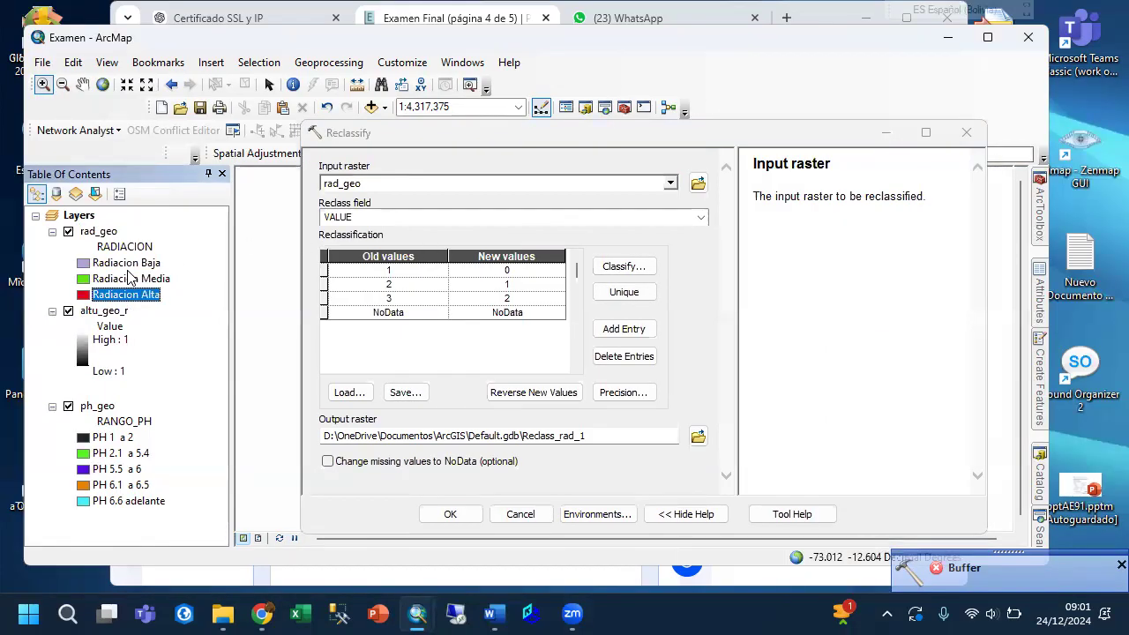
Reclassify rad_geo's old value 3 to 1 and old value 1, Radiacion Baja, to NoData.
{"action": "left_click", "coordinate": [126, 263]}
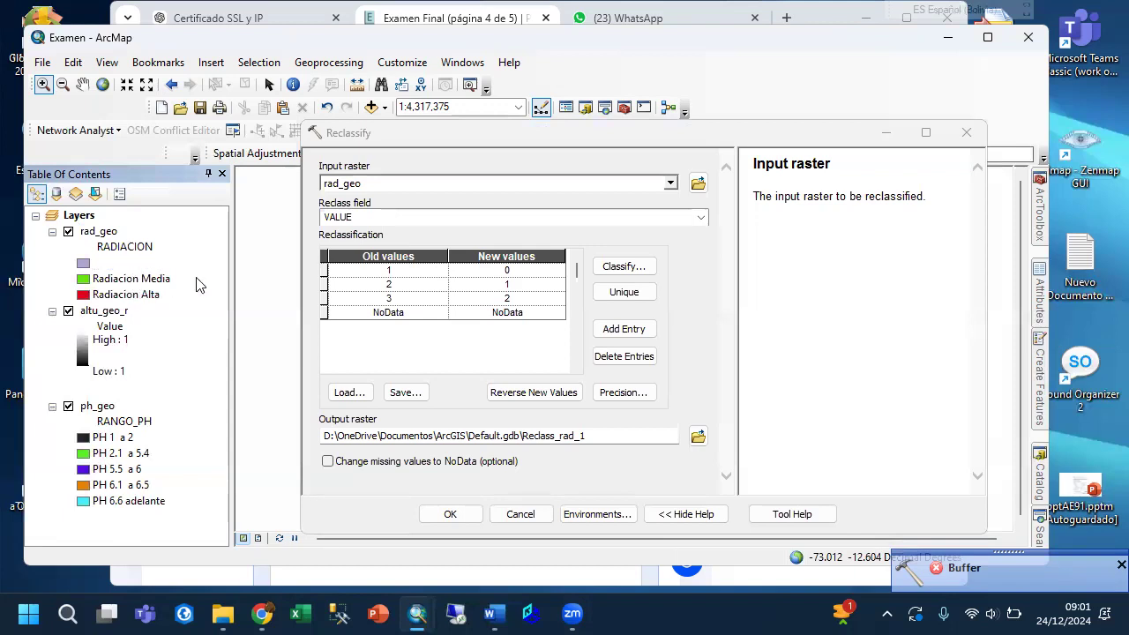
{"action": "left_click", "coordinate": [509, 298]}
{"action": "type", "text": "2"}
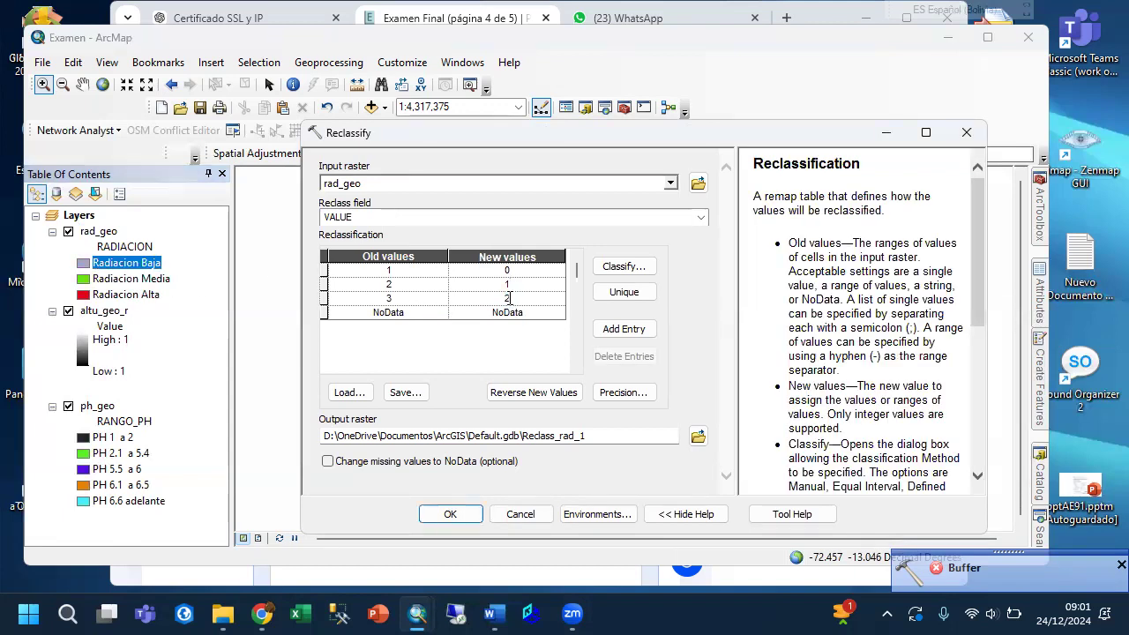
{"action": "type", "text": "1"}
{"action": "left_click", "coordinate": [512, 313]}
{"action": "left_click", "coordinate": [507, 270]}
{"action": "type", "text": "NoData"}
Save the reclassified radiation raster as read_geo_r in the Salida folder and run the Reclassify tool.
{"action": "left_click", "coordinate": [697, 435]}
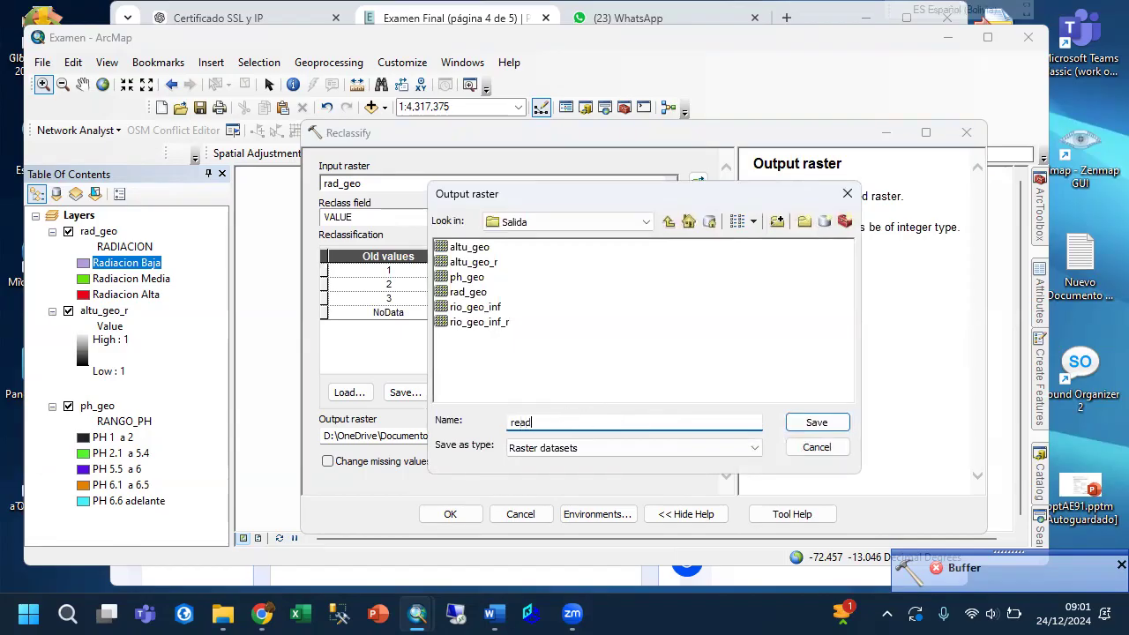
{"action": "type", "text": "read_geo_r"}
{"action": "left_click", "coordinate": [816, 422]}
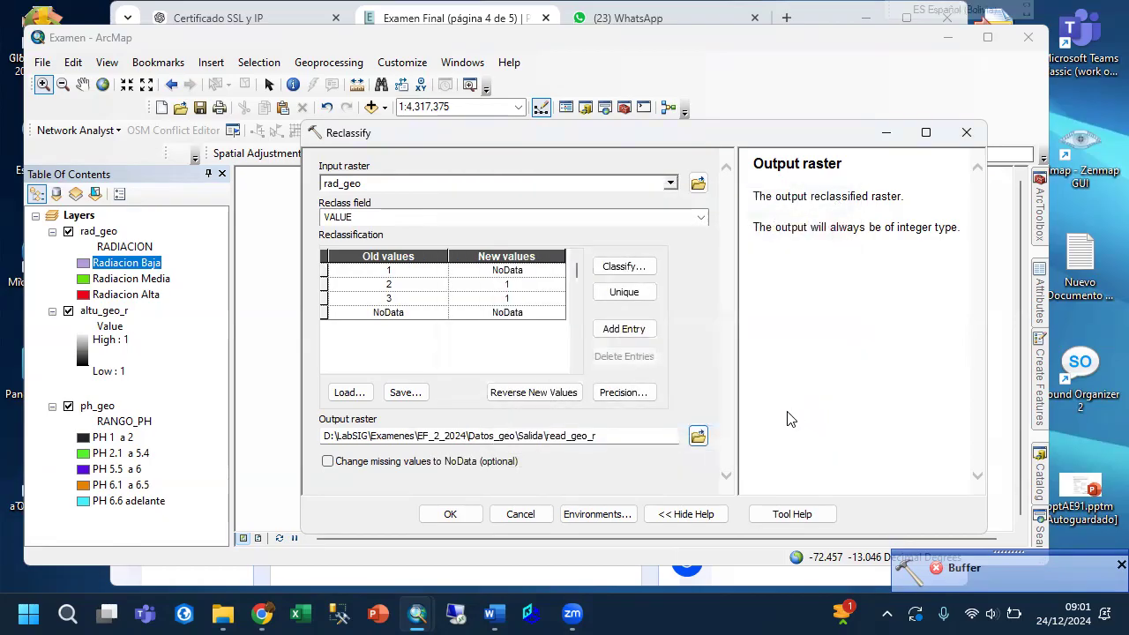
{"action": "left_click", "coordinate": [452, 513]}
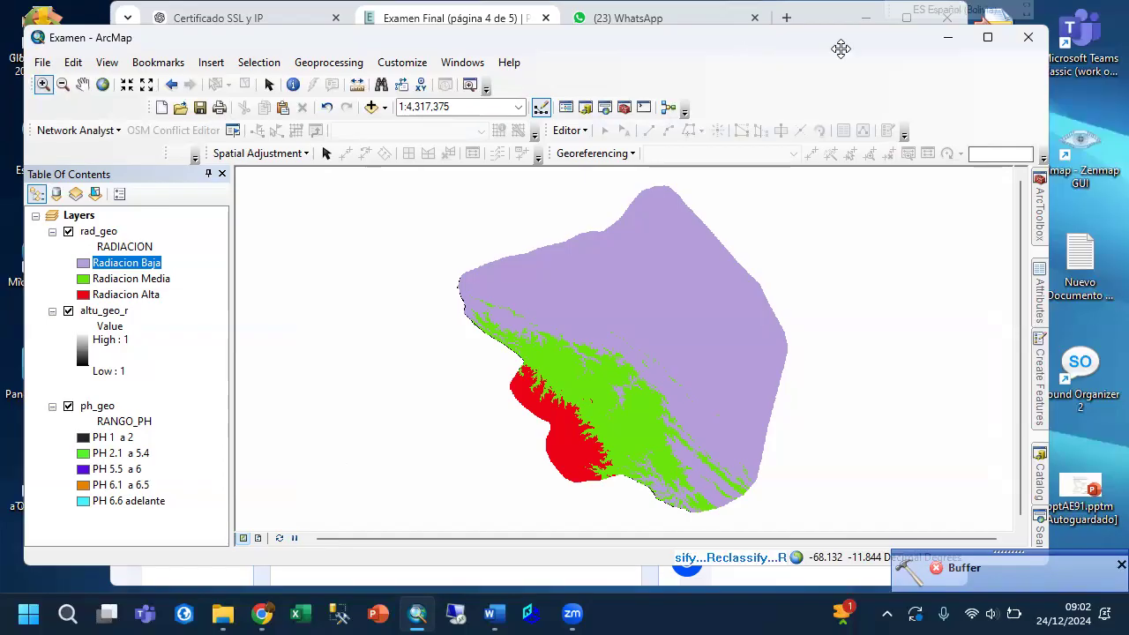
{"action": "left_click", "coordinate": [840, 48]}
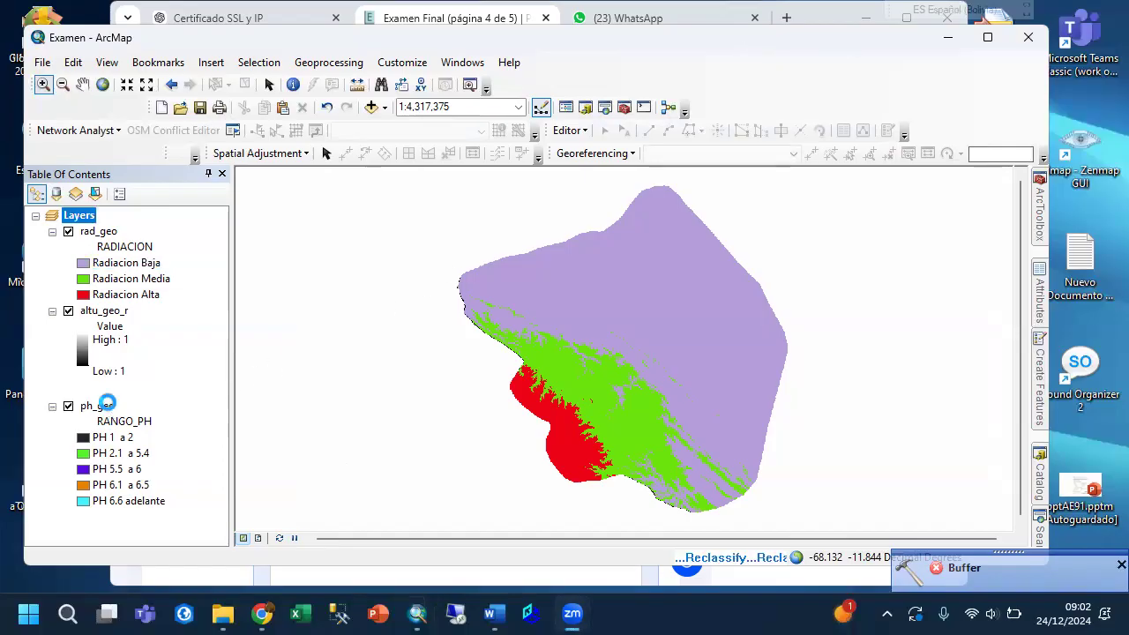
Open the Reclassify tool with ph_geo as the input raster and check its classes from PH 1 a 2 to PH 6.1 a 6.5 in the legend.
{"action": "left_click", "coordinate": [1038, 218]}
{"action": "double_click", "coordinate": [921, 383]}
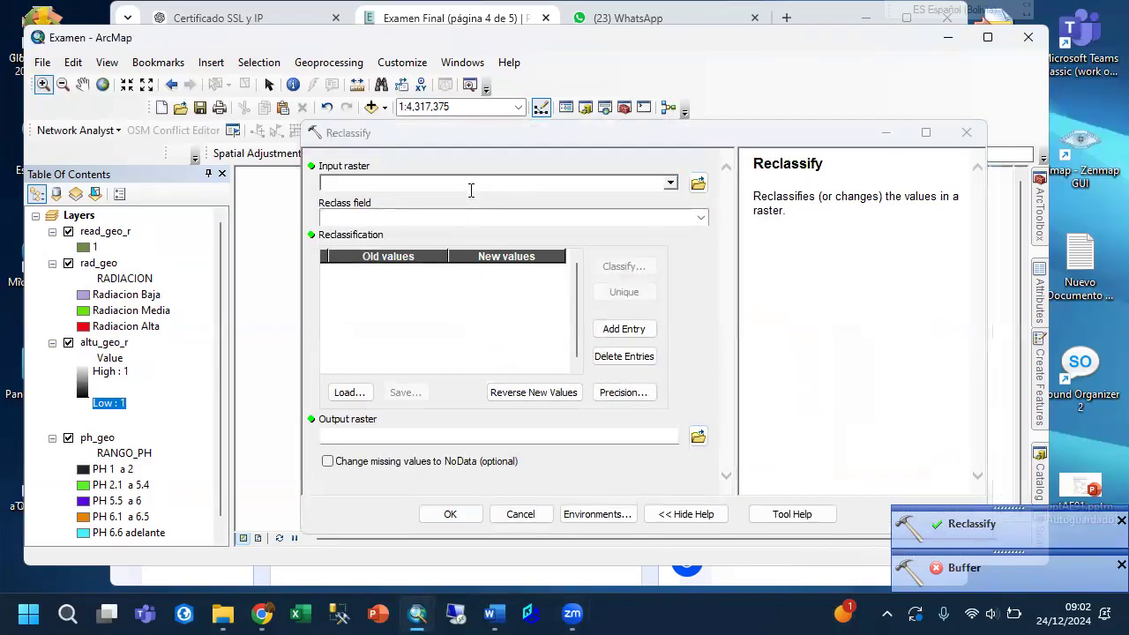
{"action": "left_click", "coordinate": [471, 186]}
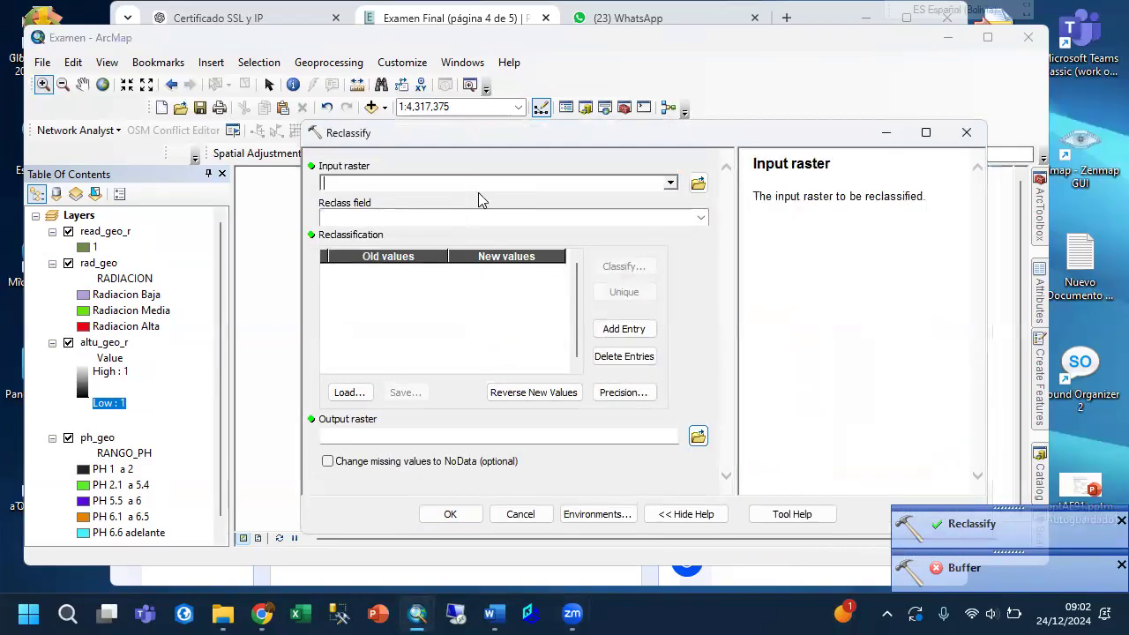
{"action": "left_click", "coordinate": [670, 184]}
{"action": "left_click", "coordinate": [429, 250]}
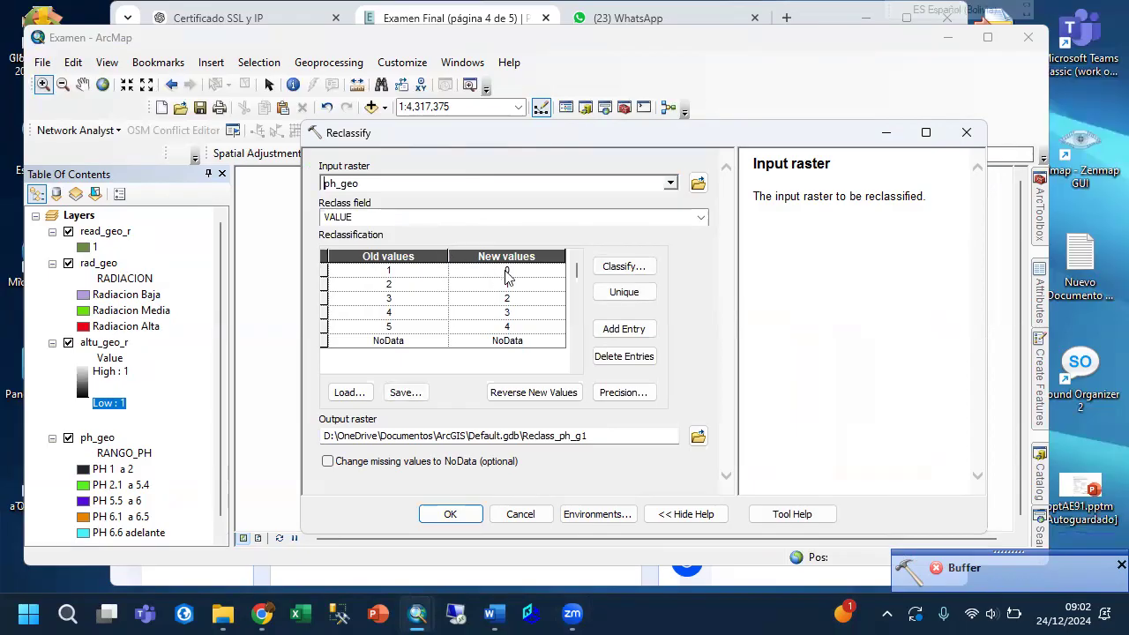
{"action": "scroll", "coordinate": [146, 468], "scroll_direction": "down", "scroll_amount": 1}
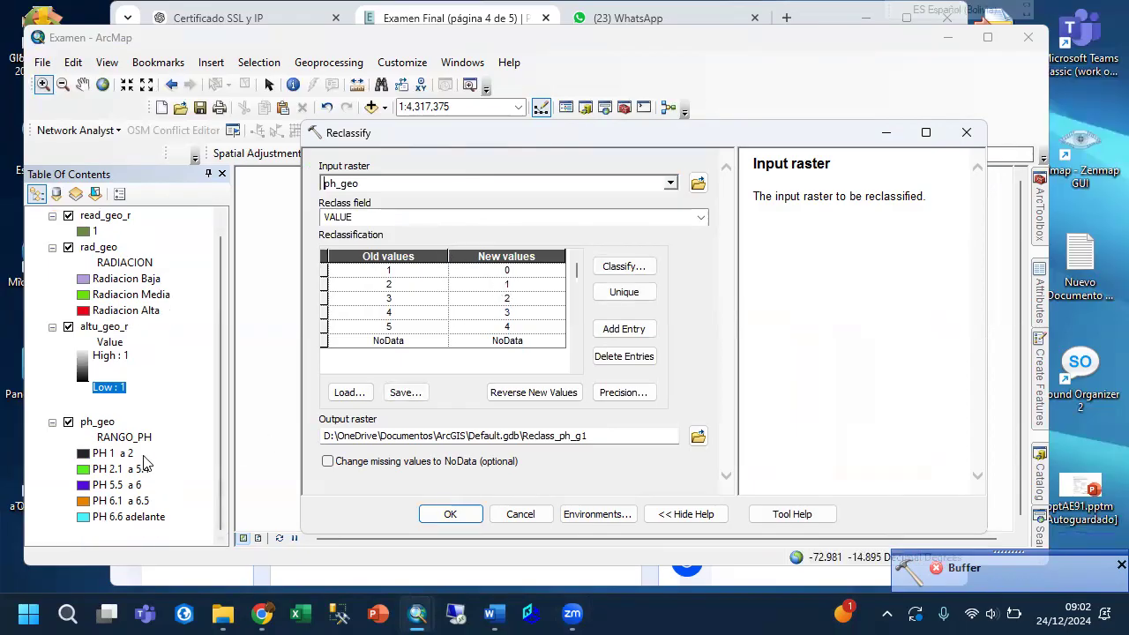
{"action": "left_click", "coordinate": [119, 455]}
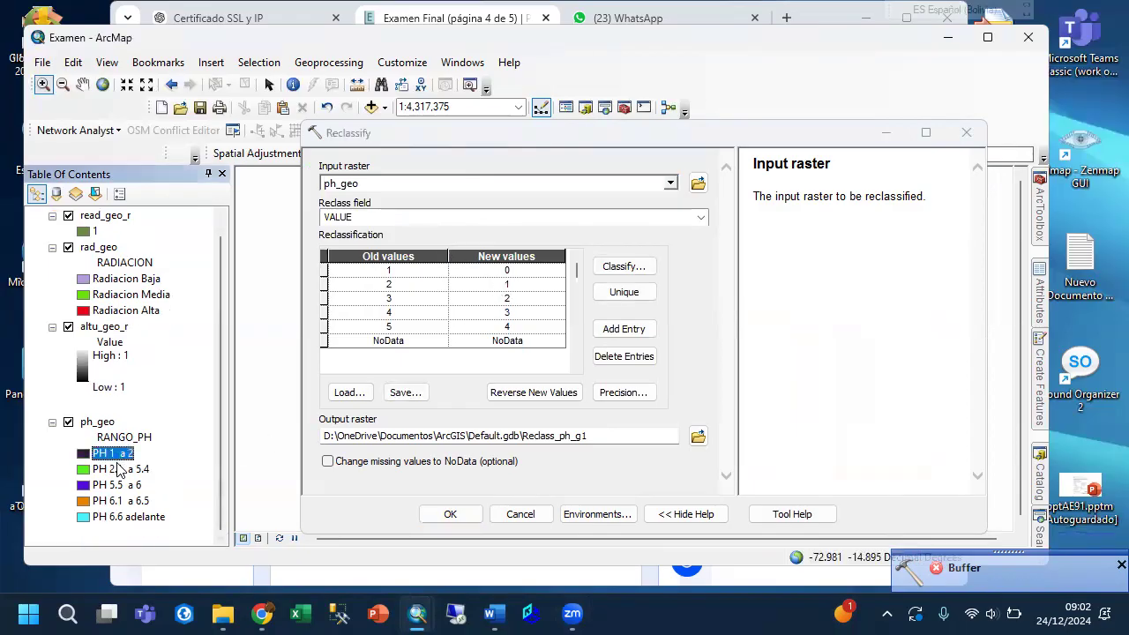
{"action": "left_click", "coordinate": [119, 468]}
{"action": "left_click", "coordinate": [118, 485]}
{"action": "left_click", "coordinate": [121, 501]}
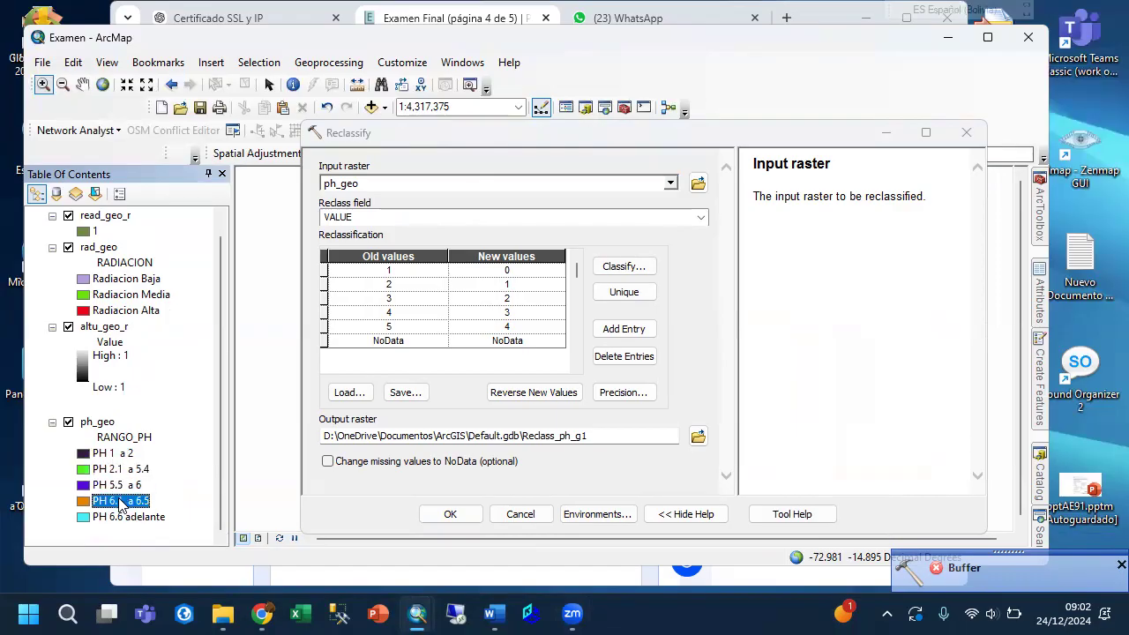
Reclassify ph_geo's old values 3 and 4 to 1, and old values 1, 2 and 5 to NoData.
{"action": "left_click", "coordinate": [507, 299]}
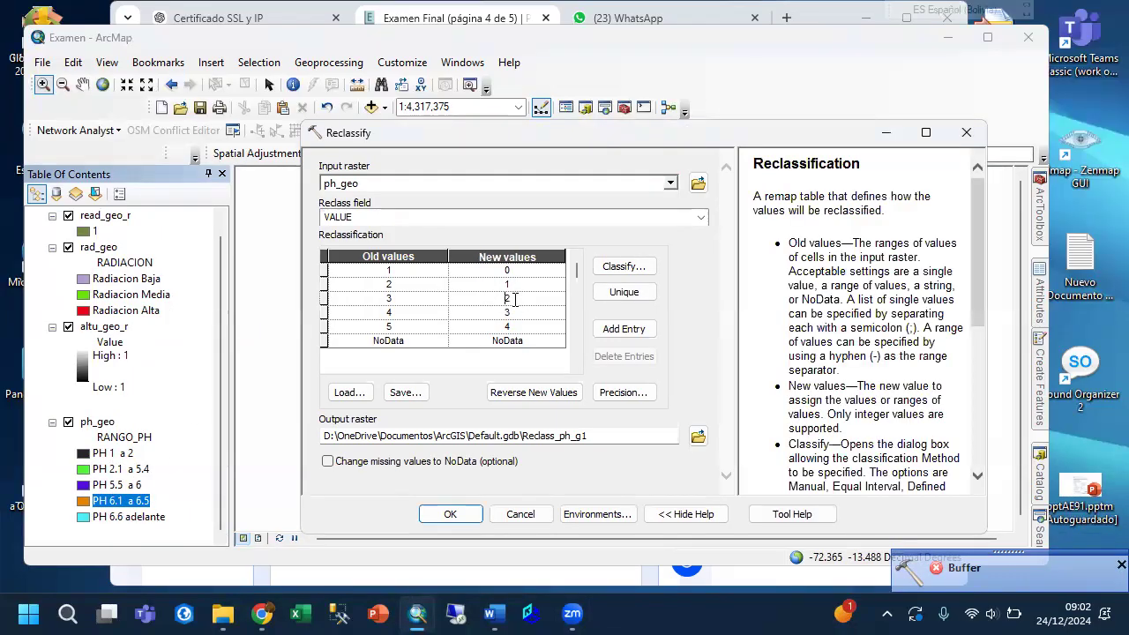
{"action": "type", "text": "1"}
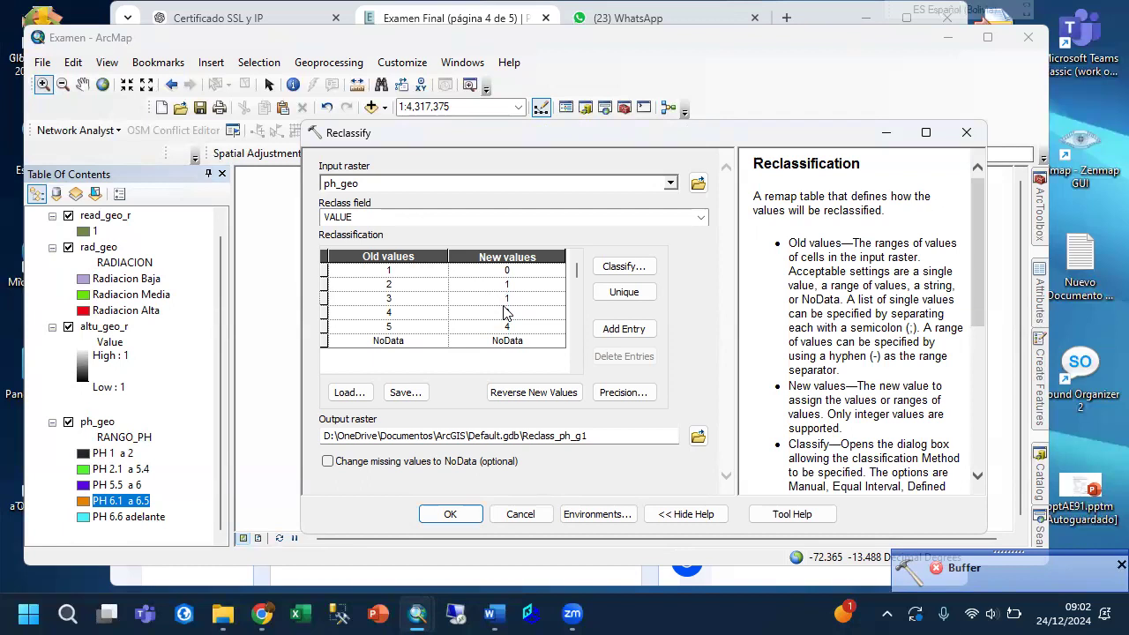
{"action": "type", "text": "1"}
{"action": "key", "text": "Down"}
{"action": "left_click", "coordinate": [506, 339]}
{"action": "key", "text": "ctrl+c"}
{"action": "left_click", "coordinate": [507, 327]}
{"action": "key", "text": "ctrl+v"}
{"action": "left_click", "coordinate": [513, 270]}
{"action": "left_click_drag", "start_coordinate": [514, 269], "coordinate": [494, 268]}
{"action": "key", "text": "ctrl+v"}
{"action": "double_click", "coordinate": [520, 284]}
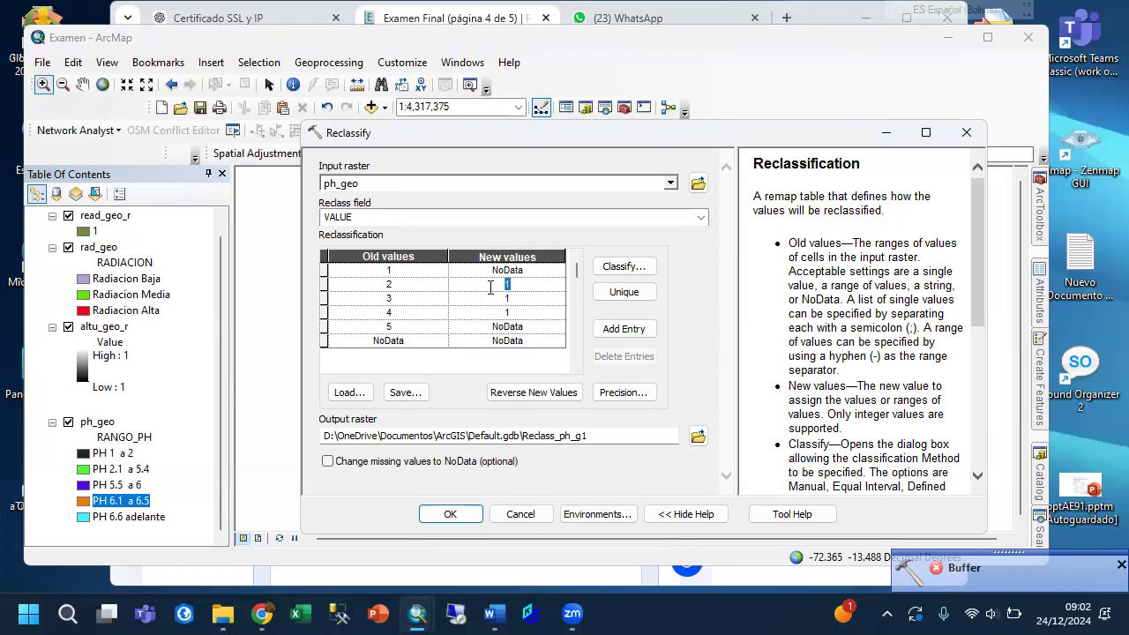
{"action": "key", "text": "ctrl+v"}
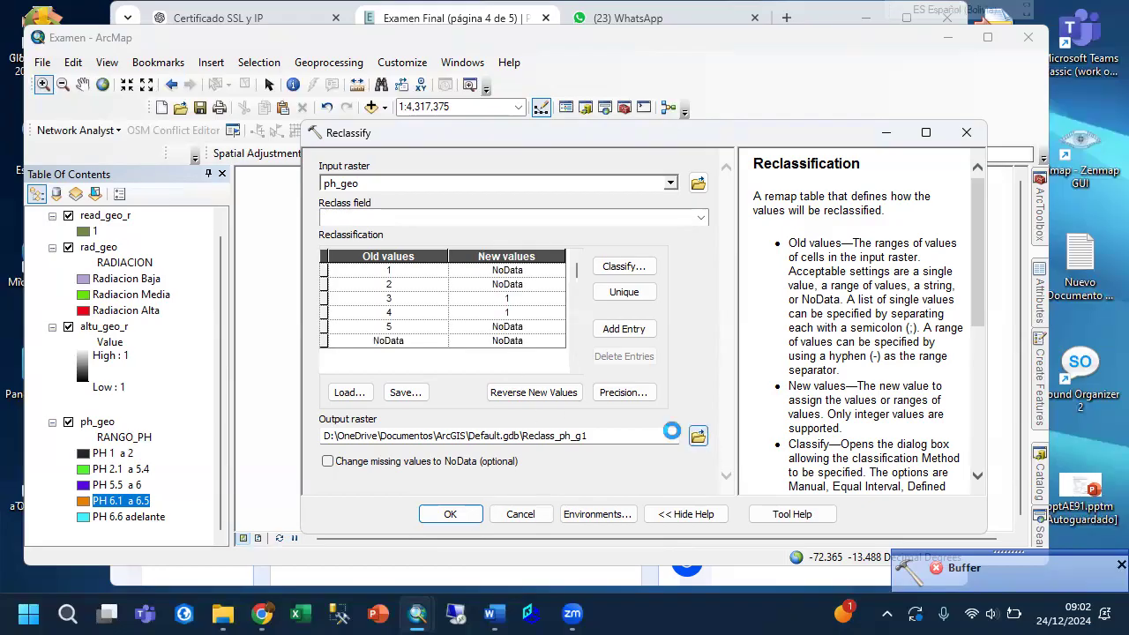
Save the reclassified pH raster as ph_geo_r in the Salida folder and run the Reclassify tool.
{"action": "left_click", "coordinate": [697, 436]}
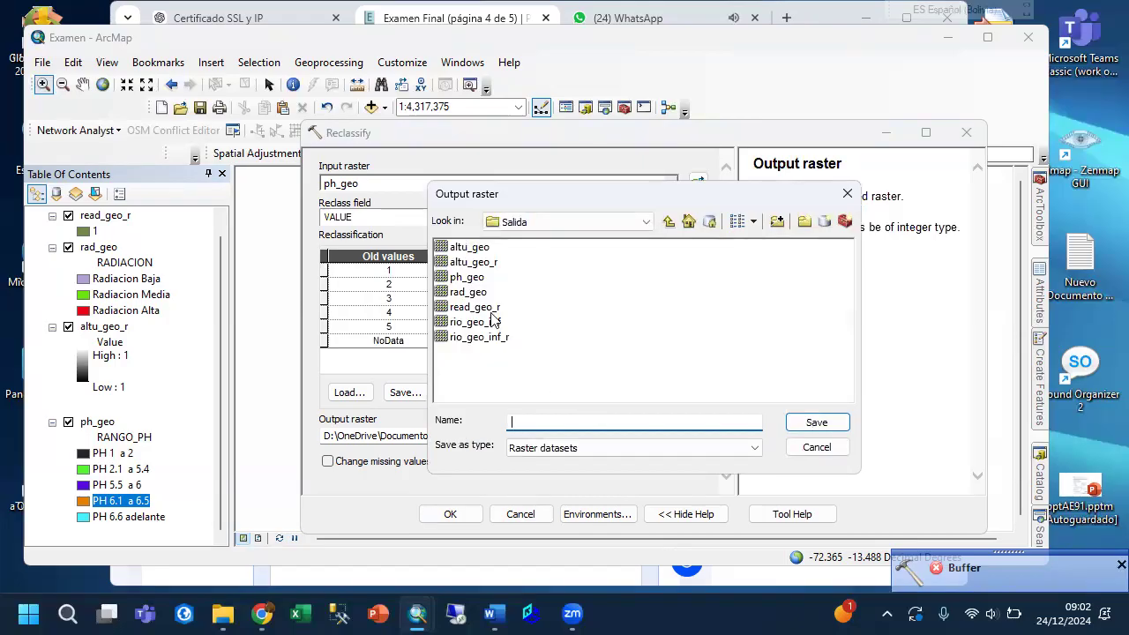
{"action": "left_click", "coordinate": [473, 279]}
{"action": "left_click", "coordinate": [569, 422]}
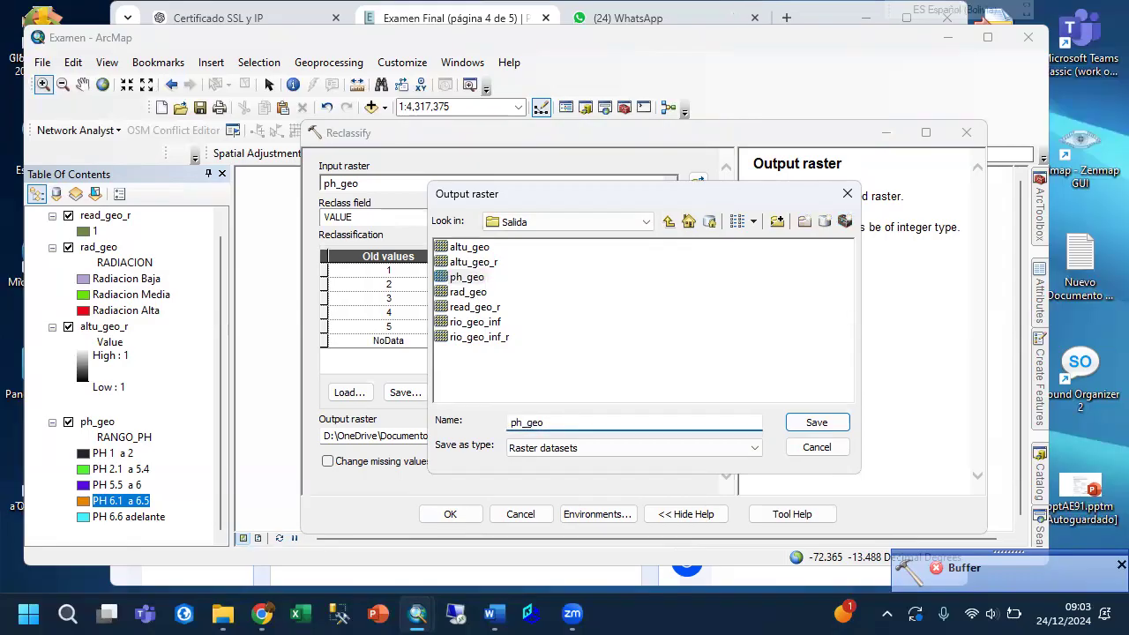
{"action": "left_click", "coordinate": [812, 427]}
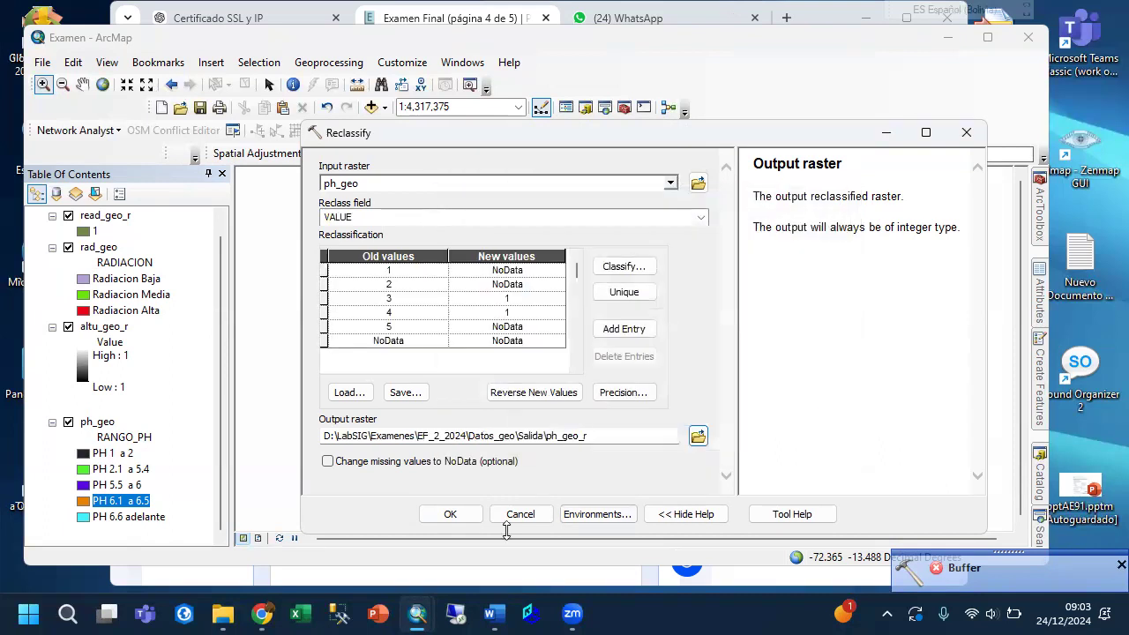
{"action": "left_click", "coordinate": [454, 516]}
Remove the original rad_geo and ph_geo layers from the map, keeping only the reclassified rasters.
{"action": "scroll", "coordinate": [170, 407], "scroll_direction": "down", "scroll_amount": 1}
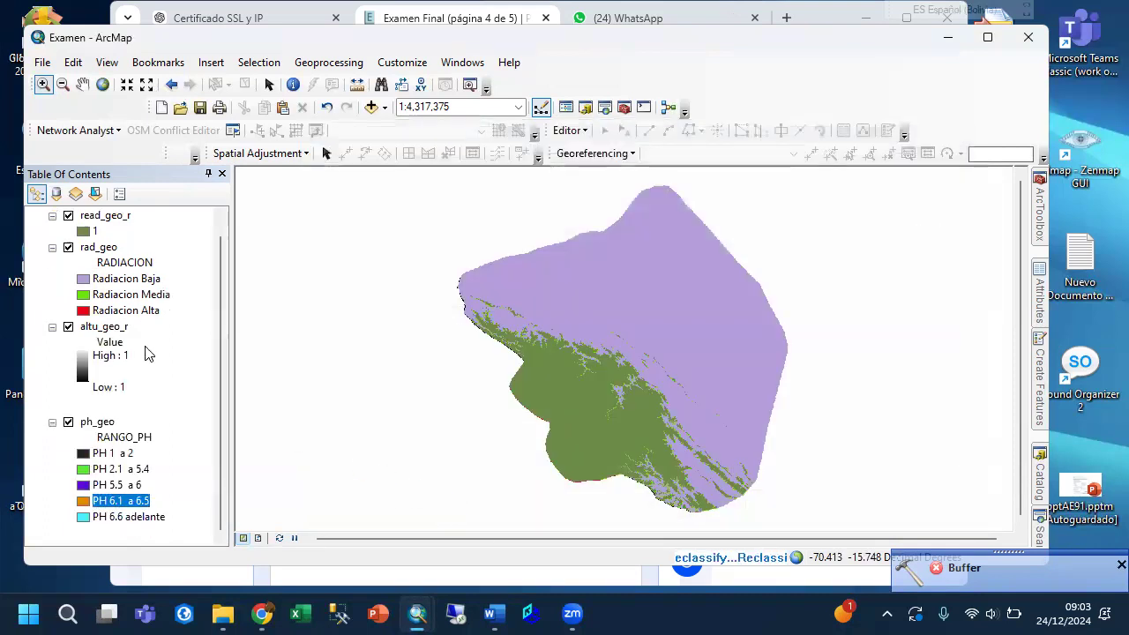
{"action": "right_click", "coordinate": [99, 247]}
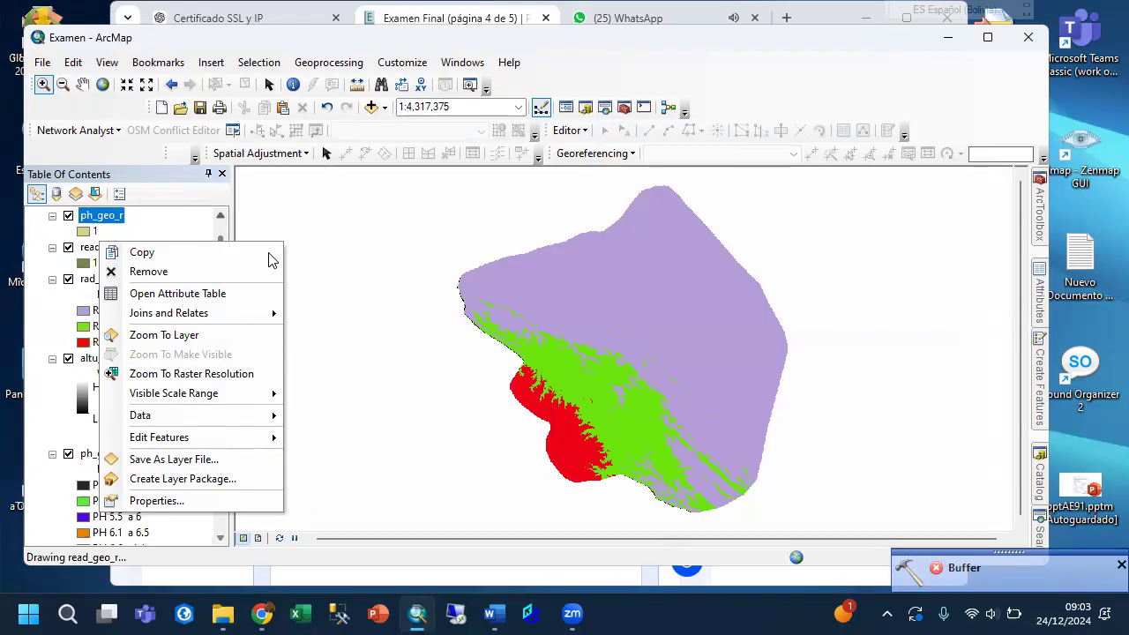
{"action": "left_click", "coordinate": [323, 232]}
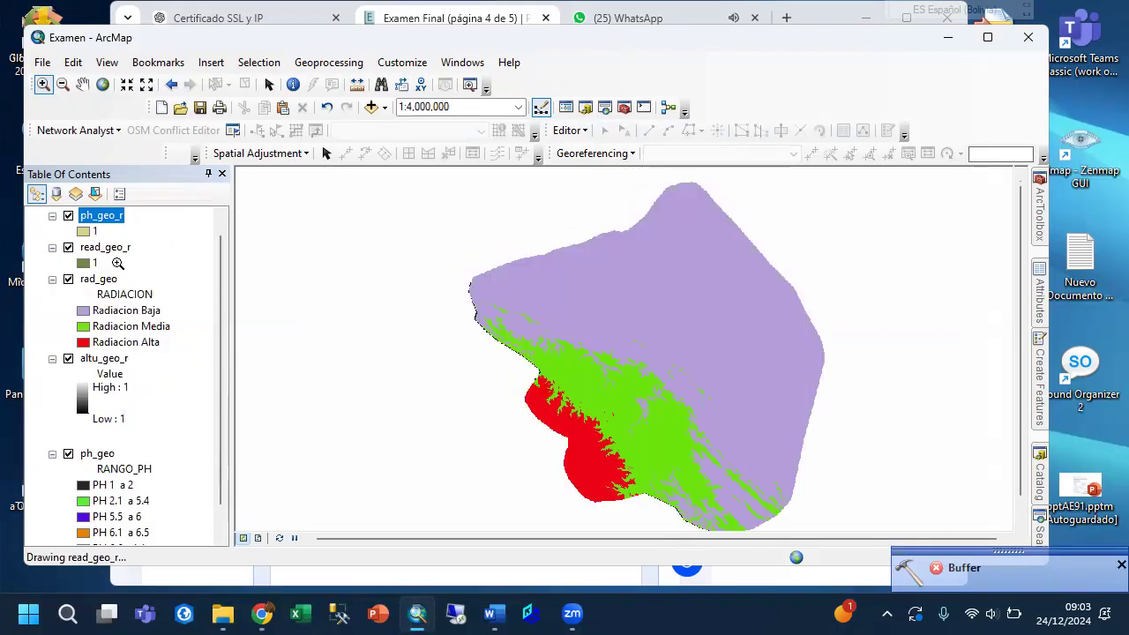
{"action": "right_click", "coordinate": [106, 279]}
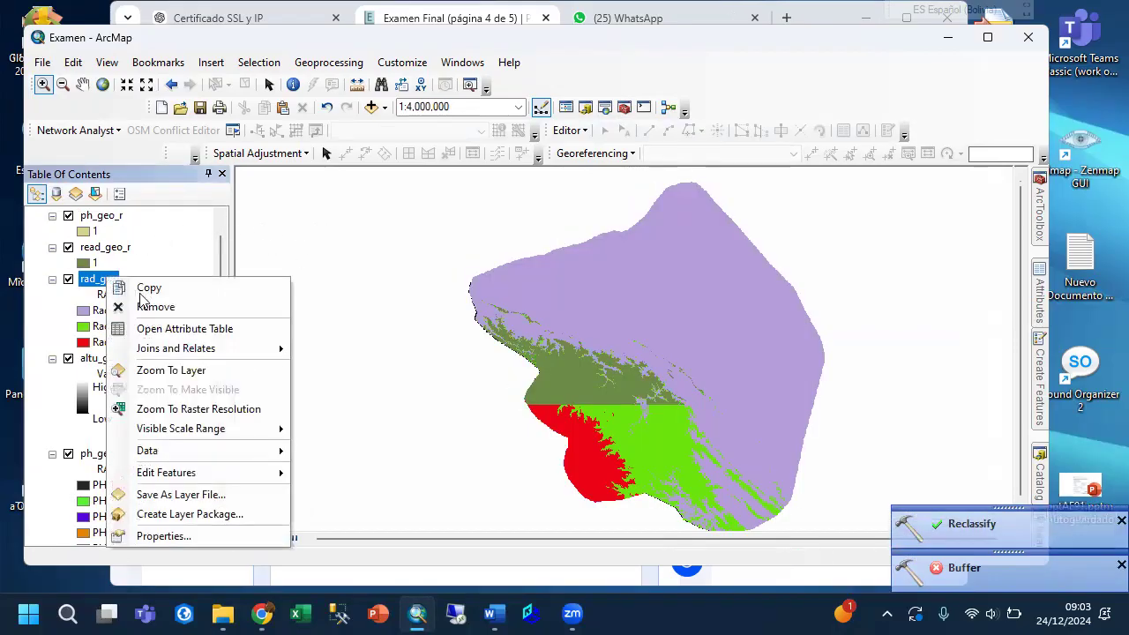
{"action": "left_click", "coordinate": [147, 306]}
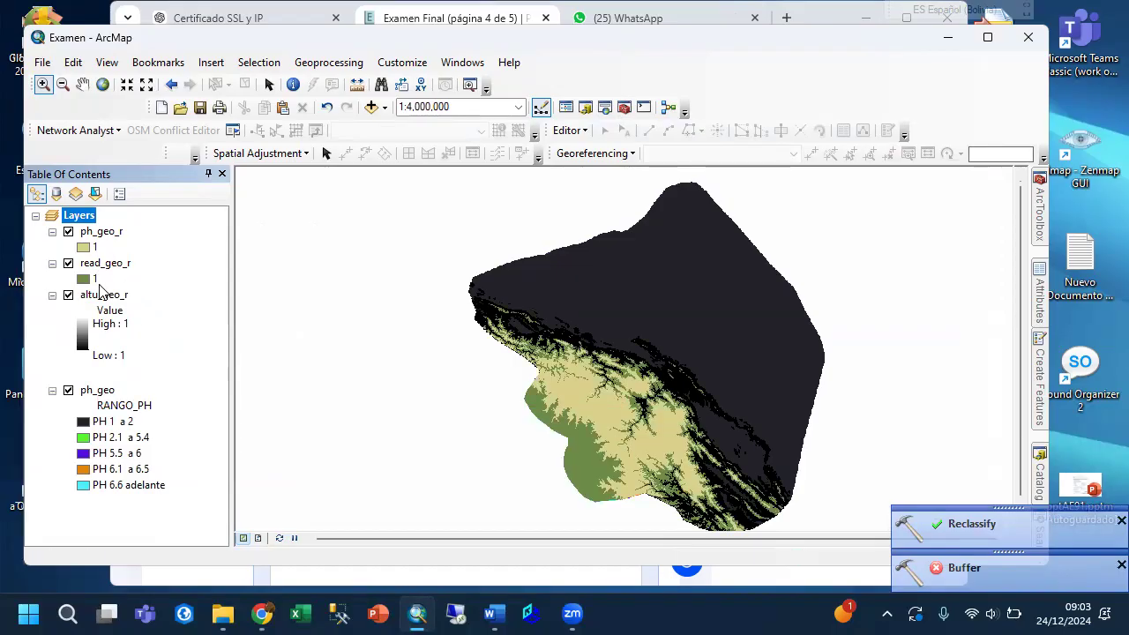
{"action": "left_click", "coordinate": [92, 391]}
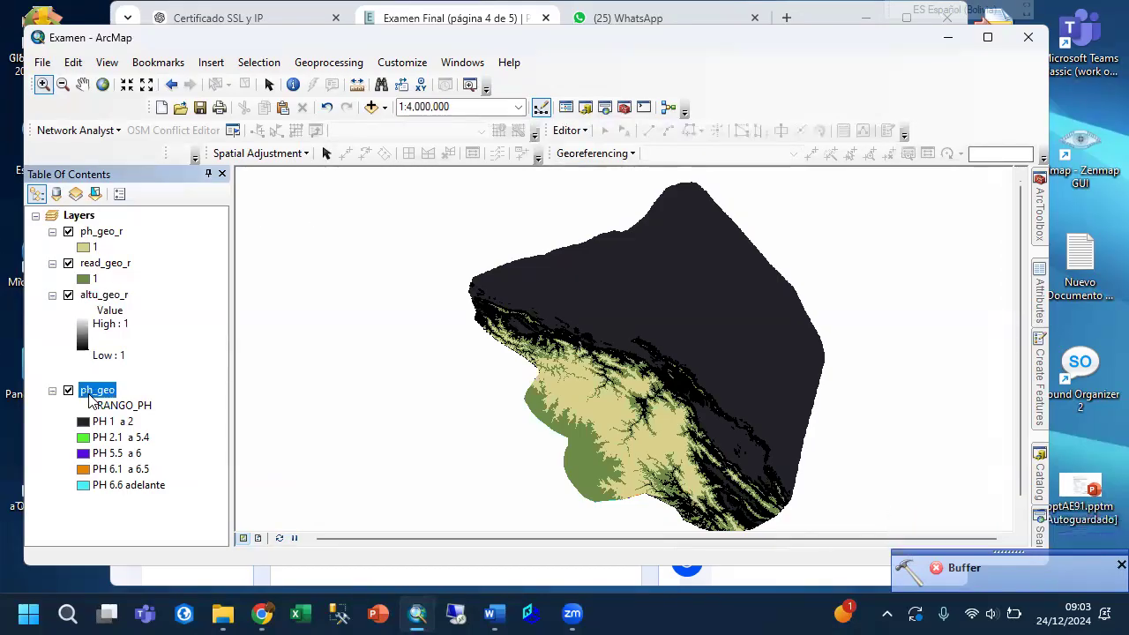
{"action": "right_click", "coordinate": [91, 392]}
{"action": "left_click", "coordinate": [124, 151]}
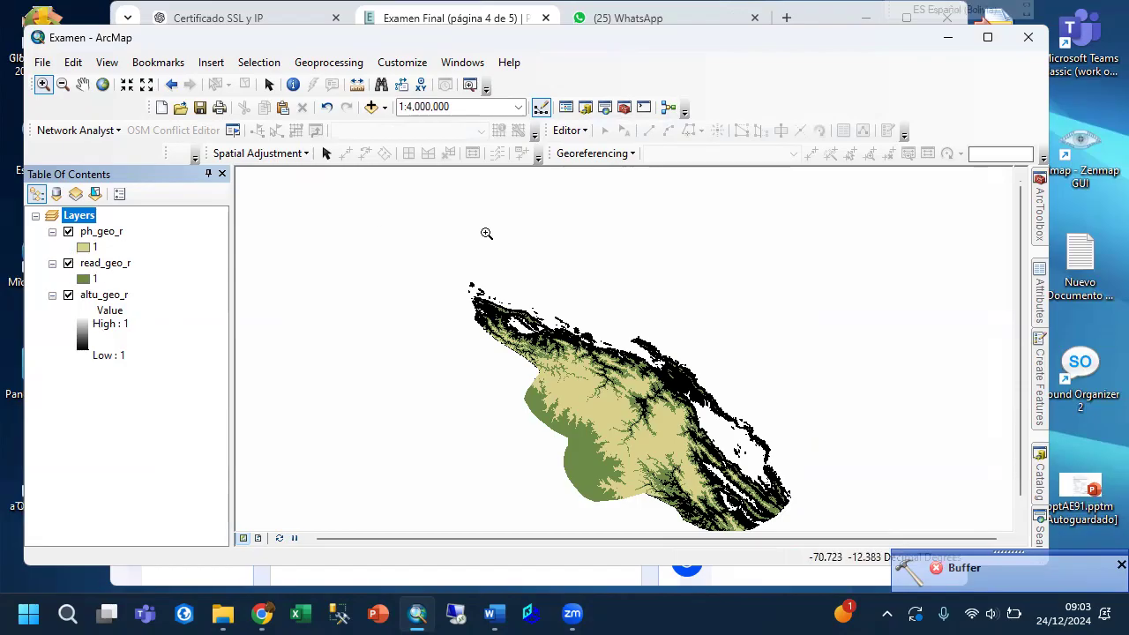
Build the Raster Calculator expression "ph_geo_r" + "read_geo_r" + "altu_geo_r".
{"action": "left_click", "coordinate": [1041, 232]}
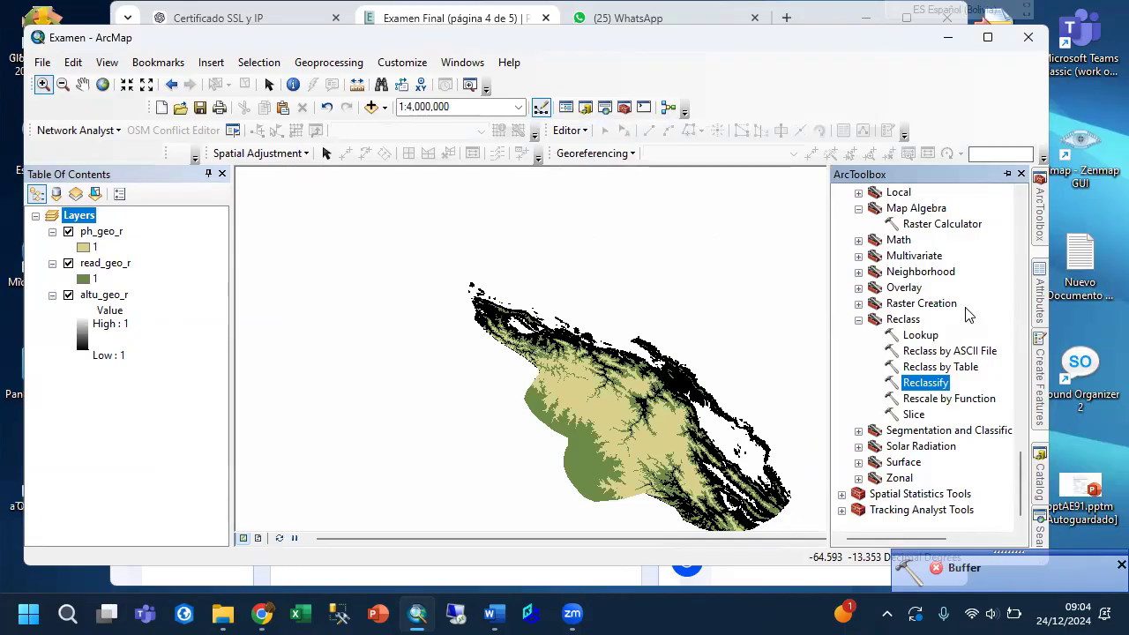
{"action": "scroll", "coordinate": [966, 313], "scroll_direction": "up", "scroll_amount": 1}
{"action": "left_click", "coordinate": [941, 274]}
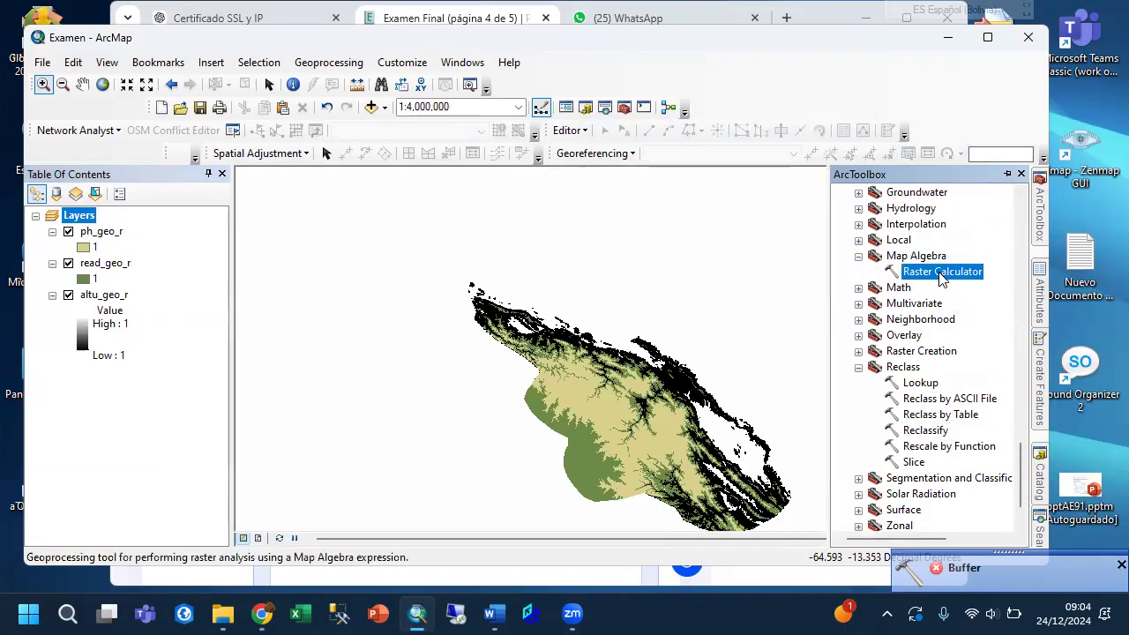
{"action": "double_click", "coordinate": [941, 274]}
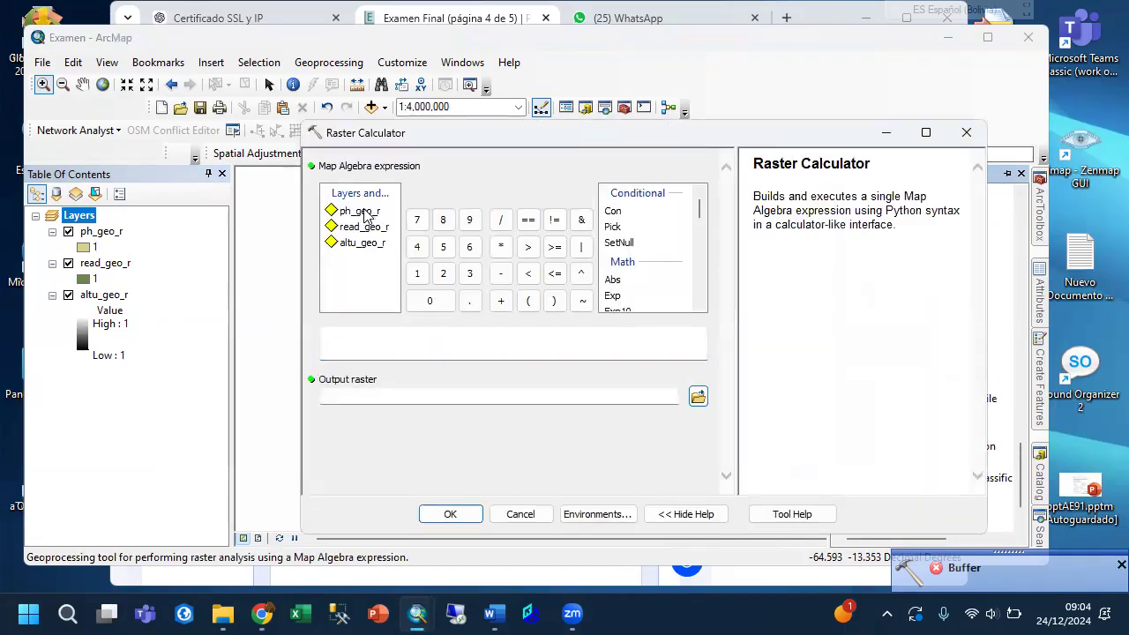
{"action": "left_click", "coordinate": [366, 213]}
{"action": "double_click", "coordinate": [366, 213]}
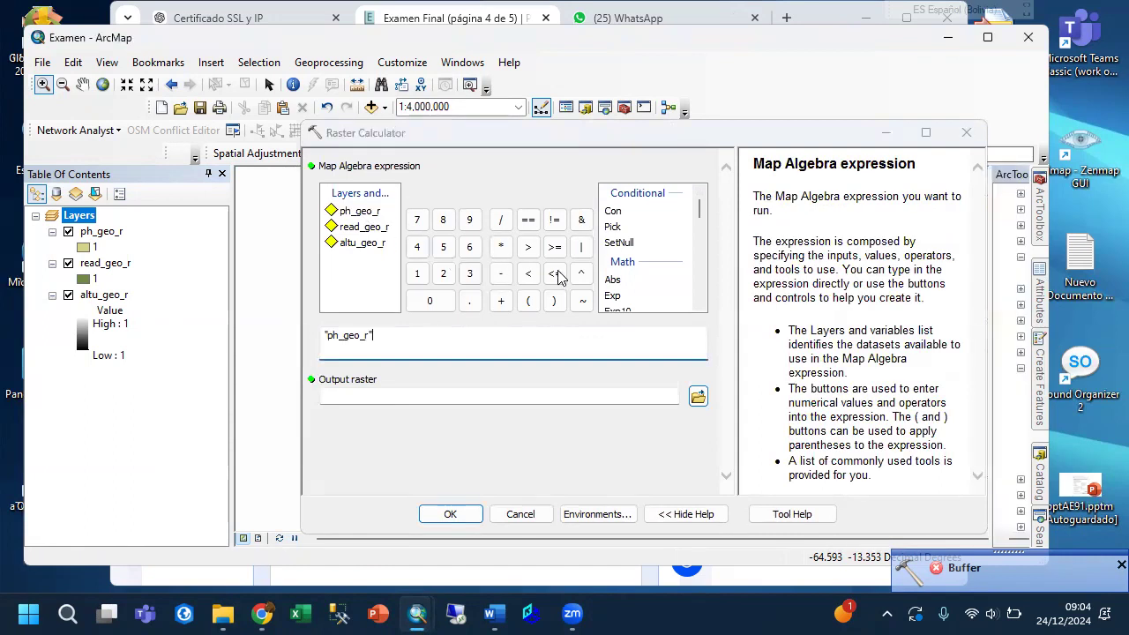
{"action": "left_click", "coordinate": [500, 300]}
{"action": "double_click", "coordinate": [369, 227]}
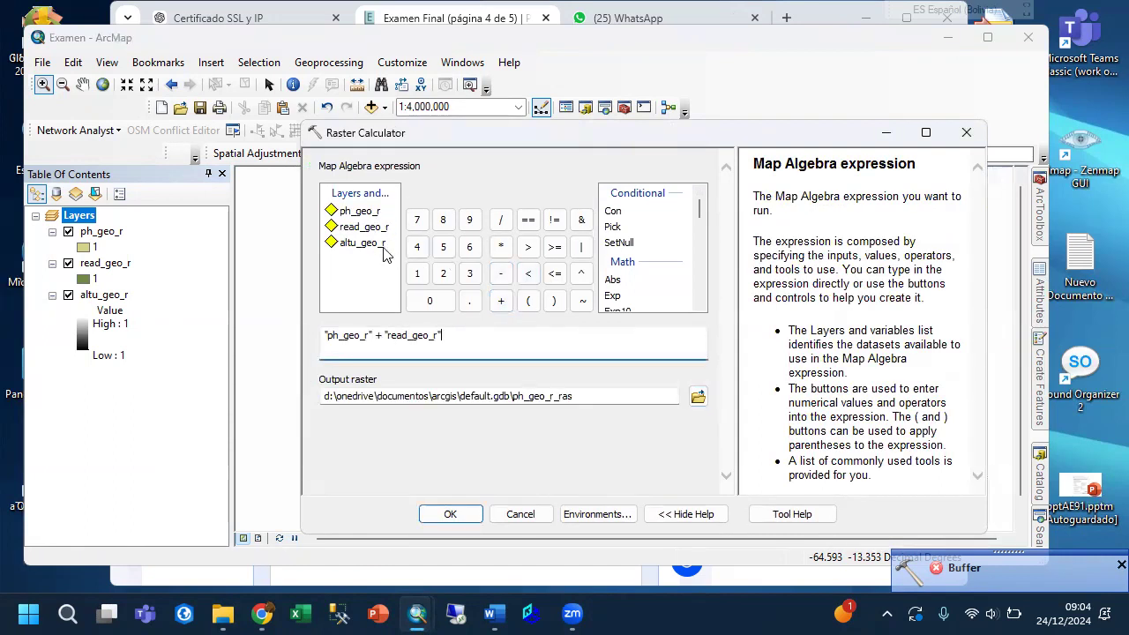
{"action": "left_click", "coordinate": [500, 301]}
{"action": "double_click", "coordinate": [365, 243]}
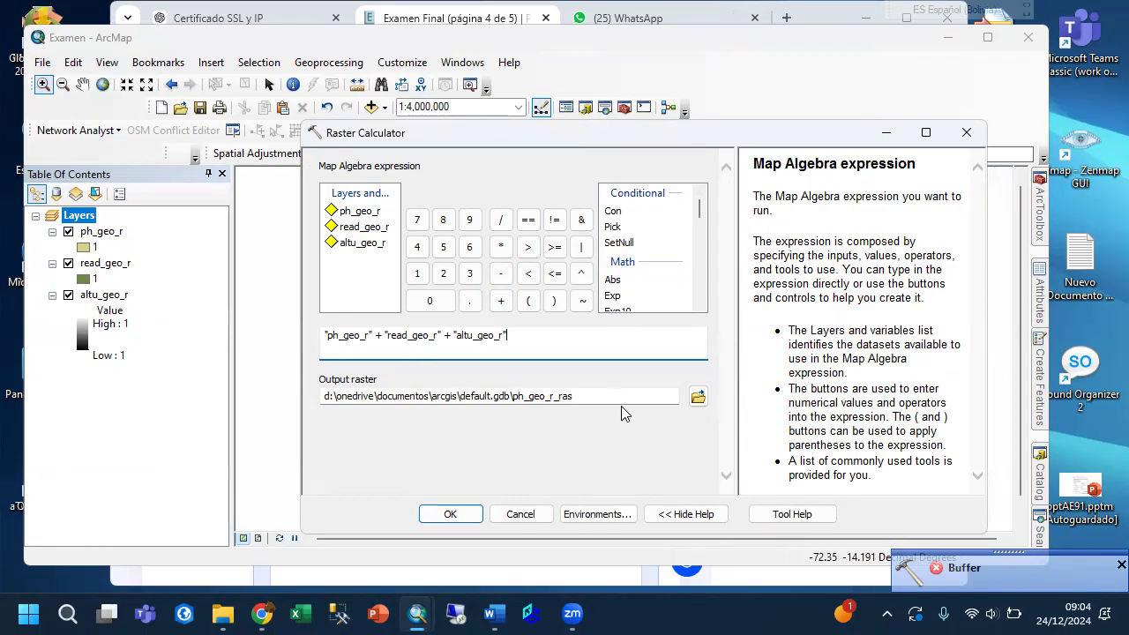
Set the Raster Calculator output to zona_quinua in the Salida folder.
{"action": "left_click", "coordinate": [698, 396]}
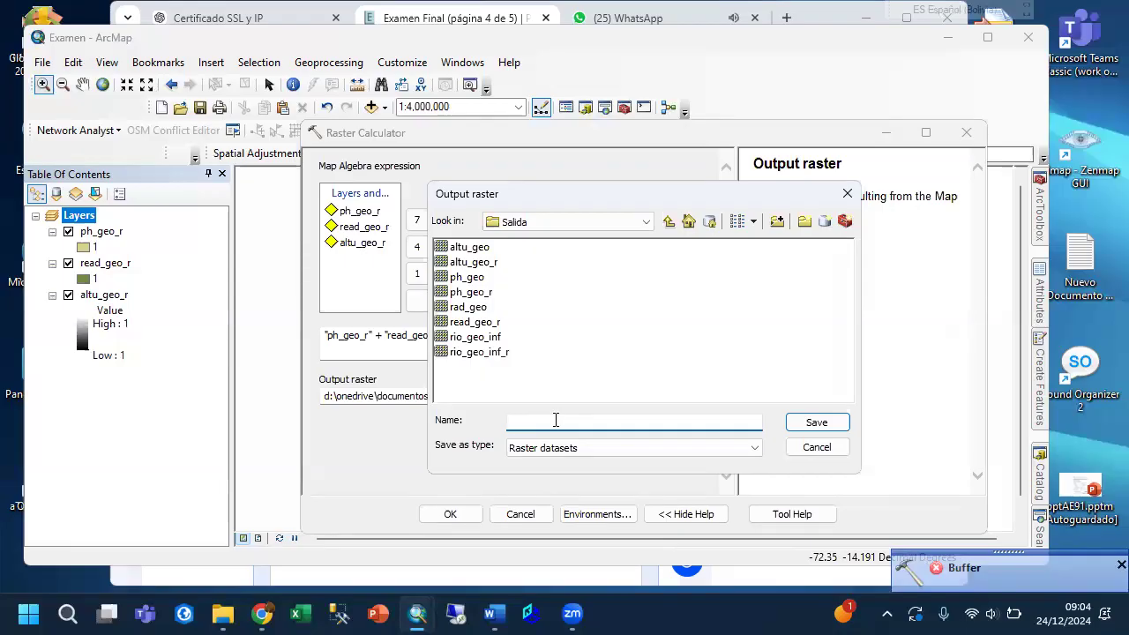
{"action": "type", "text": "zona_quinua"}
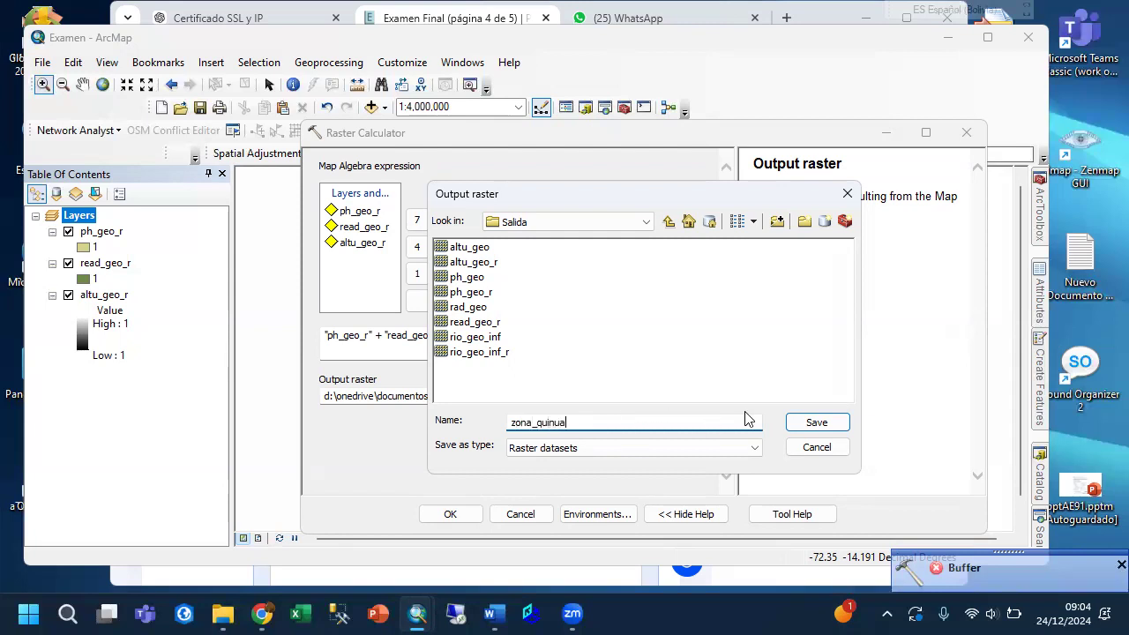
{"action": "left_click", "coordinate": [817, 423]}
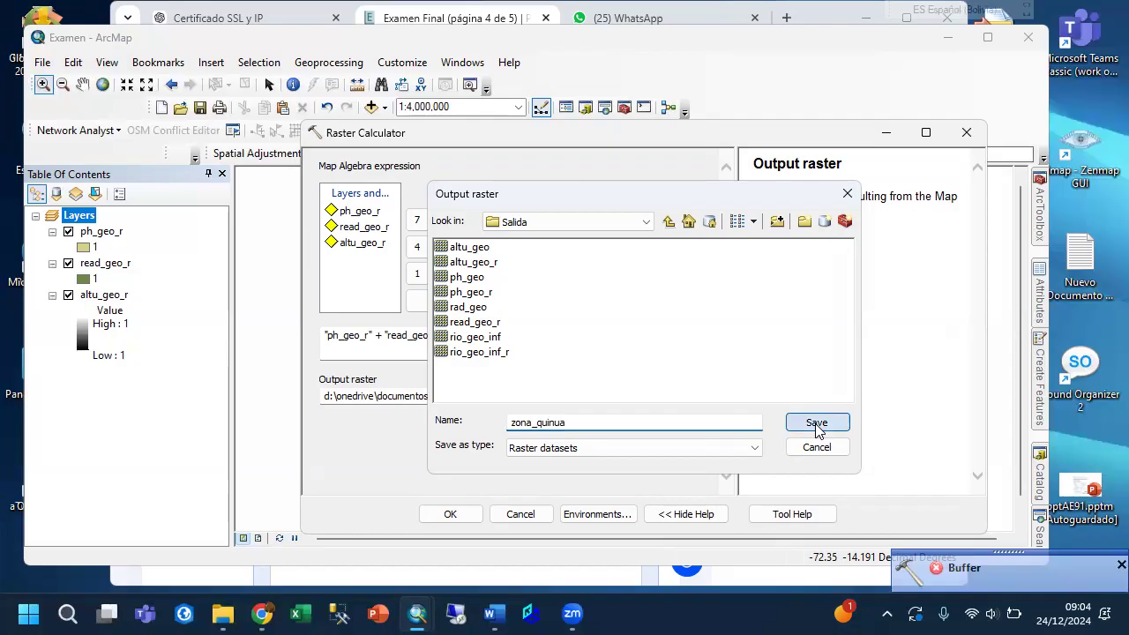
Run the Raster Calculator and hide the ph_geo_r, read_geo_r and altu_geo_r layers, leaving zona_quinua displayed.
{"action": "left_click", "coordinate": [448, 512]}
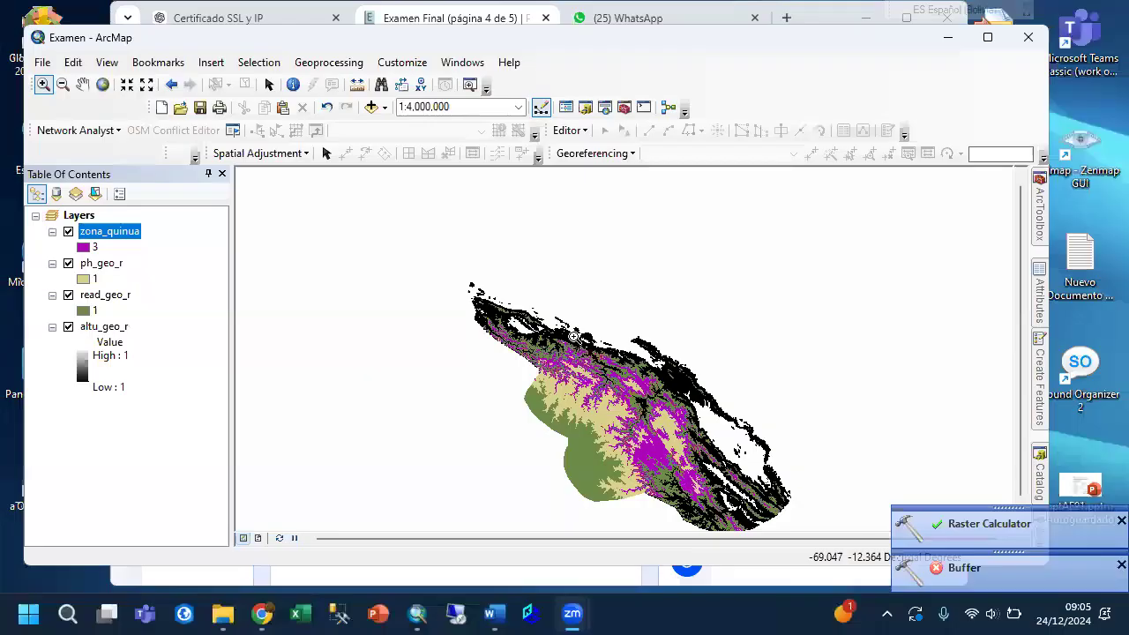
{"action": "left_click", "coordinate": [68, 263]}
{"action": "left_click", "coordinate": [69, 294]}
{"action": "left_click", "coordinate": [69, 327]}
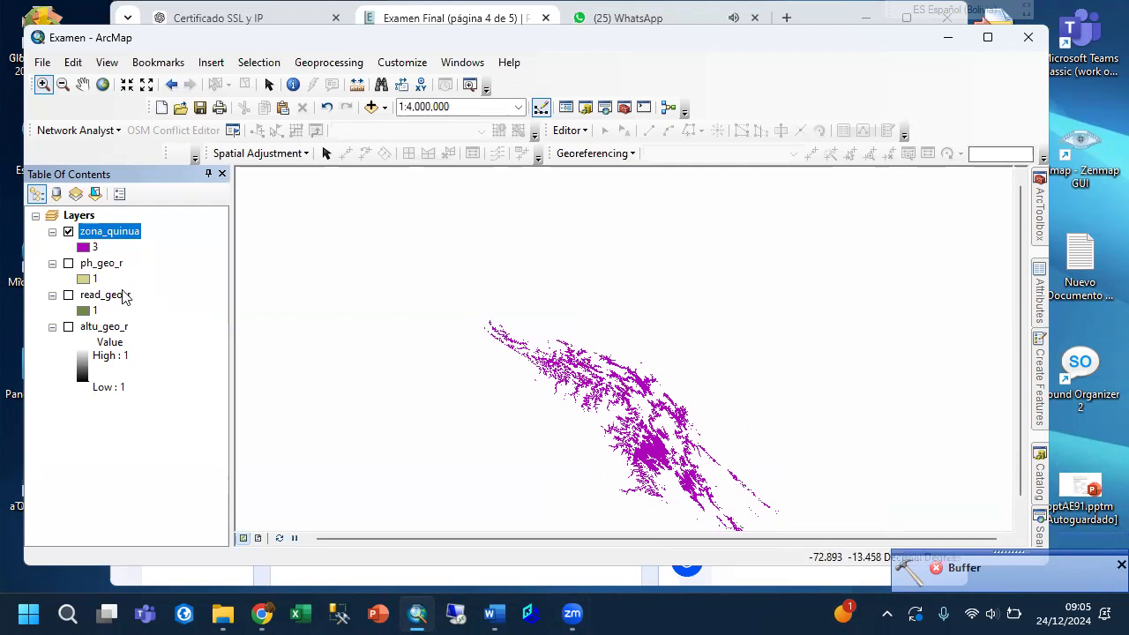
Open the attribute table of zona_quinua and start a new field named MT2xCEL.
{"action": "right_click", "coordinate": [107, 232]}
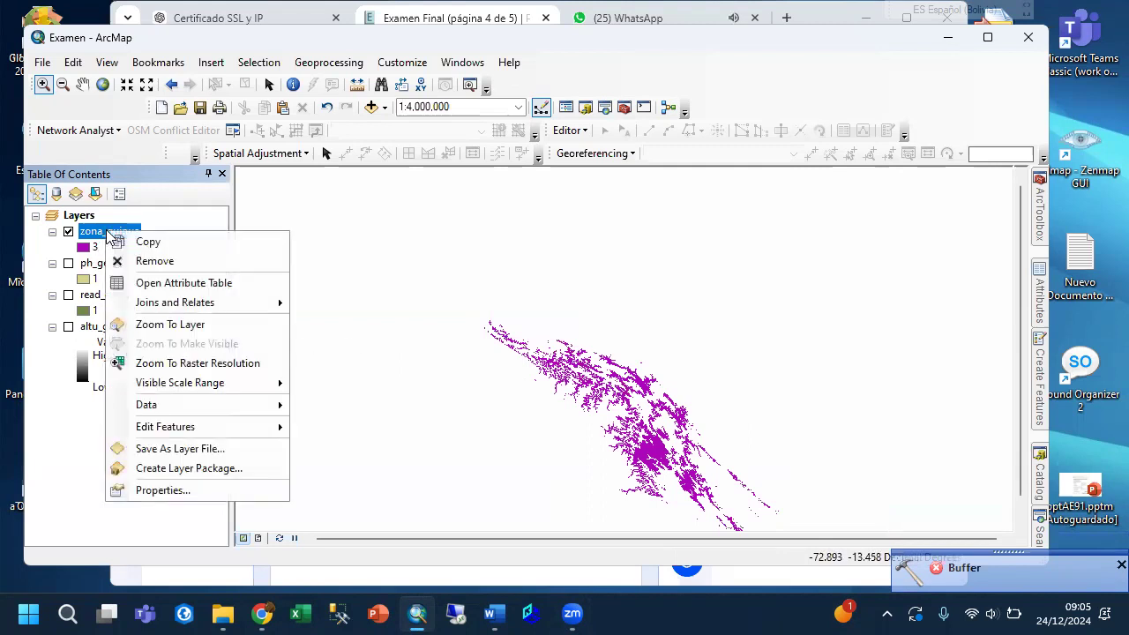
{"action": "left_click", "coordinate": [163, 283]}
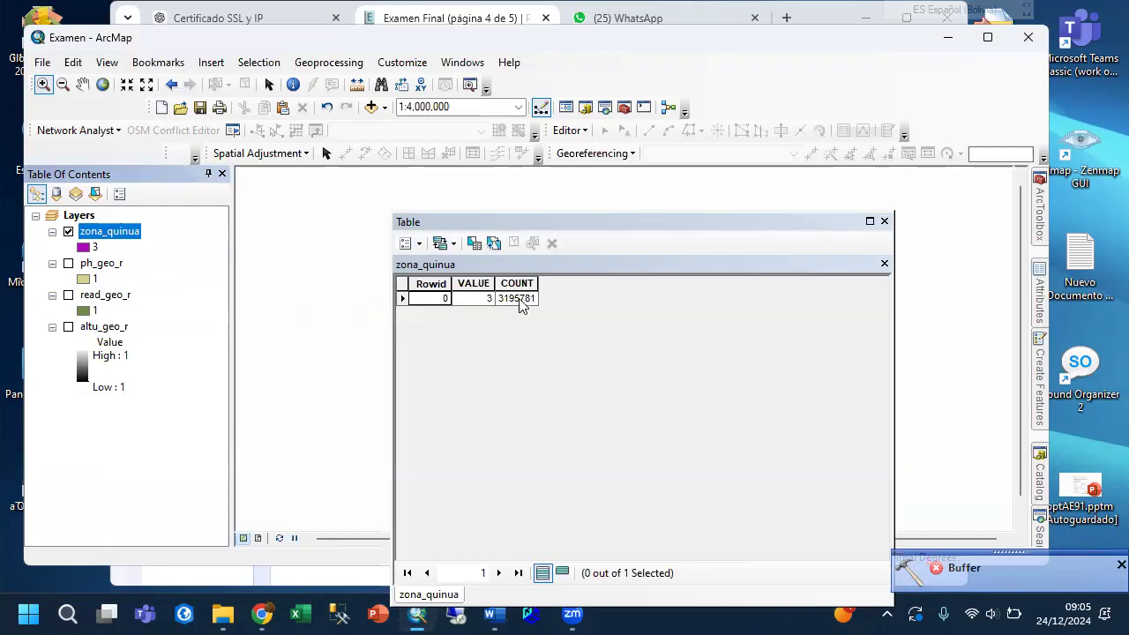
{"action": "left_click", "coordinate": [414, 246]}
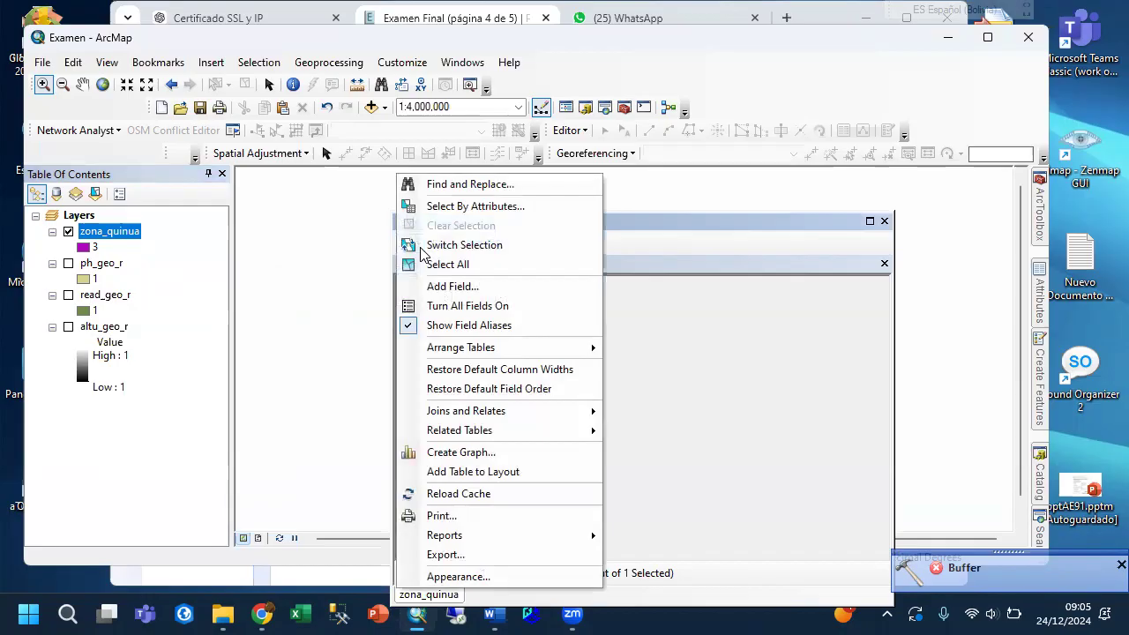
{"action": "left_click", "coordinate": [432, 286]}
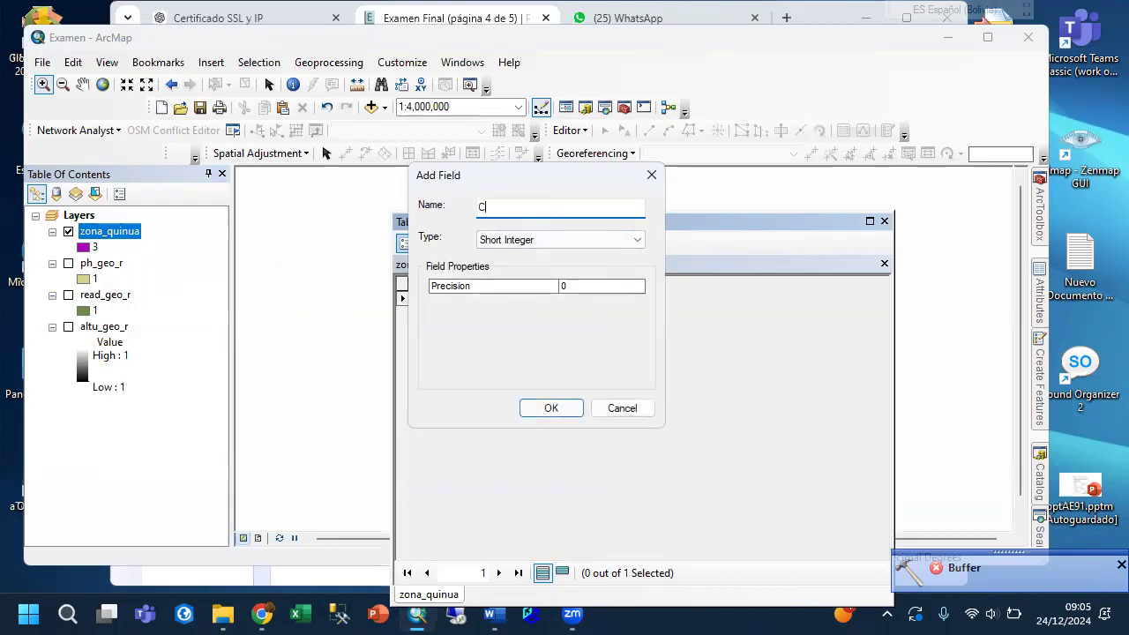
{"action": "type", "text": "xM"}
{"action": "key", "text": "BackSpace"}
{"action": "key", "text": "BackSpace"}
{"action": "key", "text": "BackSpace"}
{"action": "key", "text": "BackSpace"}
{"action": "key", "text": "BackSpace"}
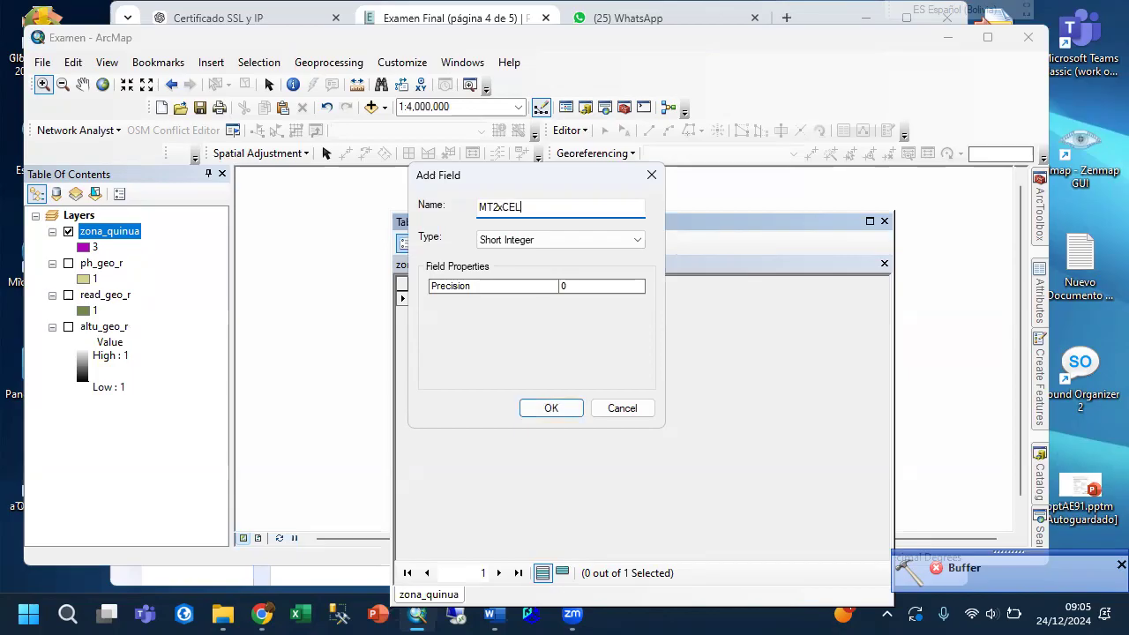
Define the MT2xCEL field as Float with precision 18 and add it to the table.
{"action": "left_click", "coordinate": [499, 242]}
{"action": "left_click", "coordinate": [494, 279]}
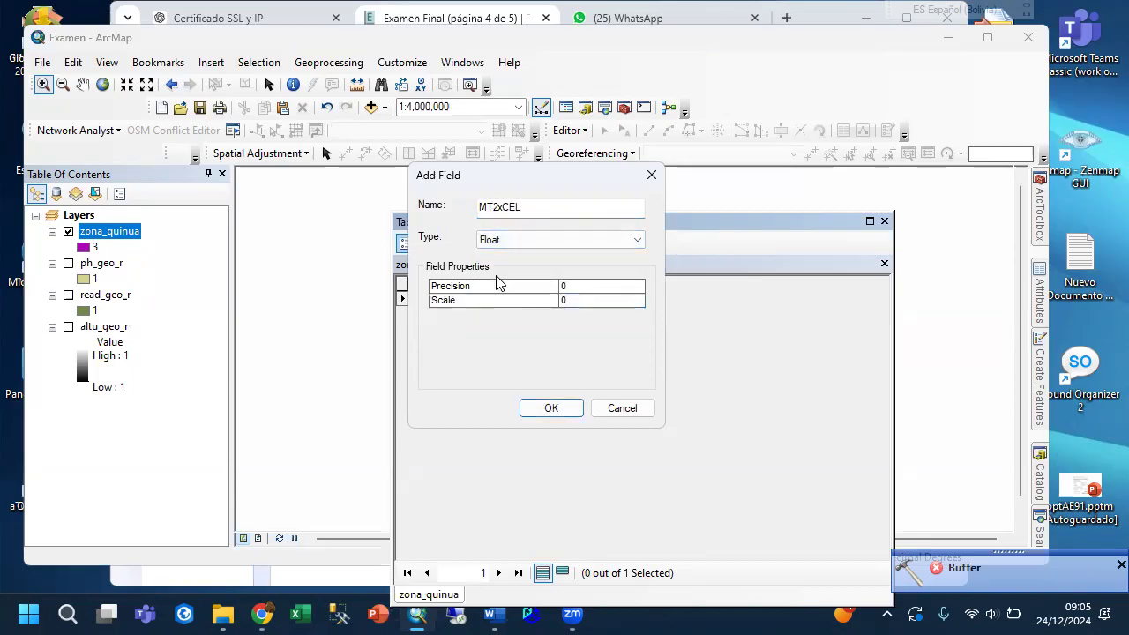
{"action": "left_click", "coordinate": [561, 285]}
{"action": "type", "text": "18"}
{"action": "left_click", "coordinate": [562, 300]}
{"action": "left_click", "coordinate": [536, 409]}
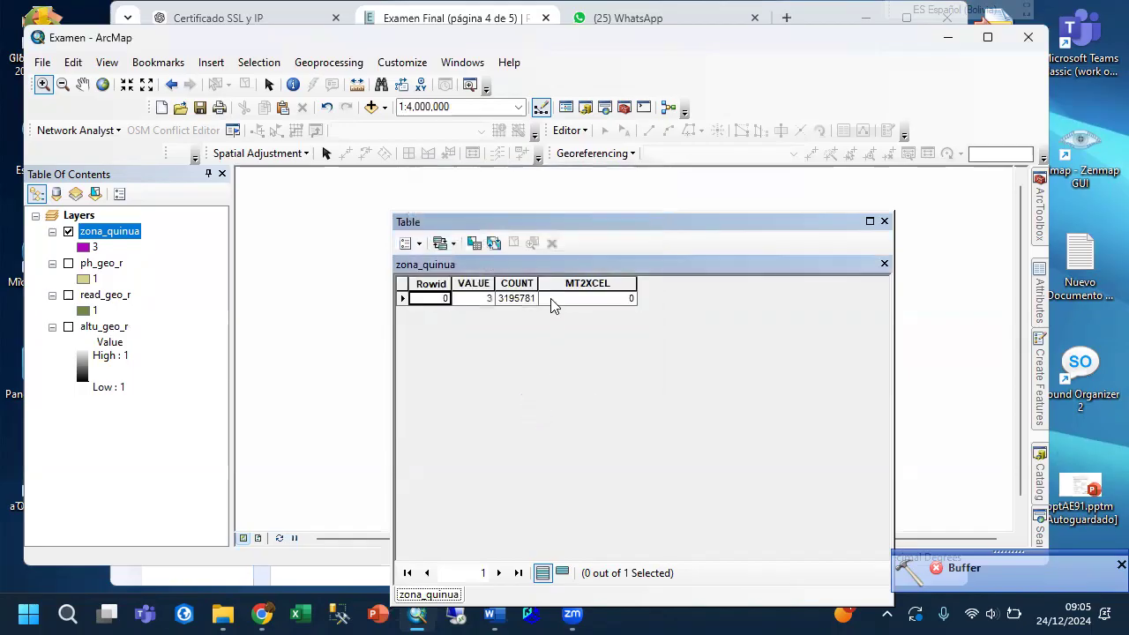
Calculate the MT2XCEL field with the Field Calculator expression 50*50.
{"action": "left_click", "coordinate": [580, 288]}
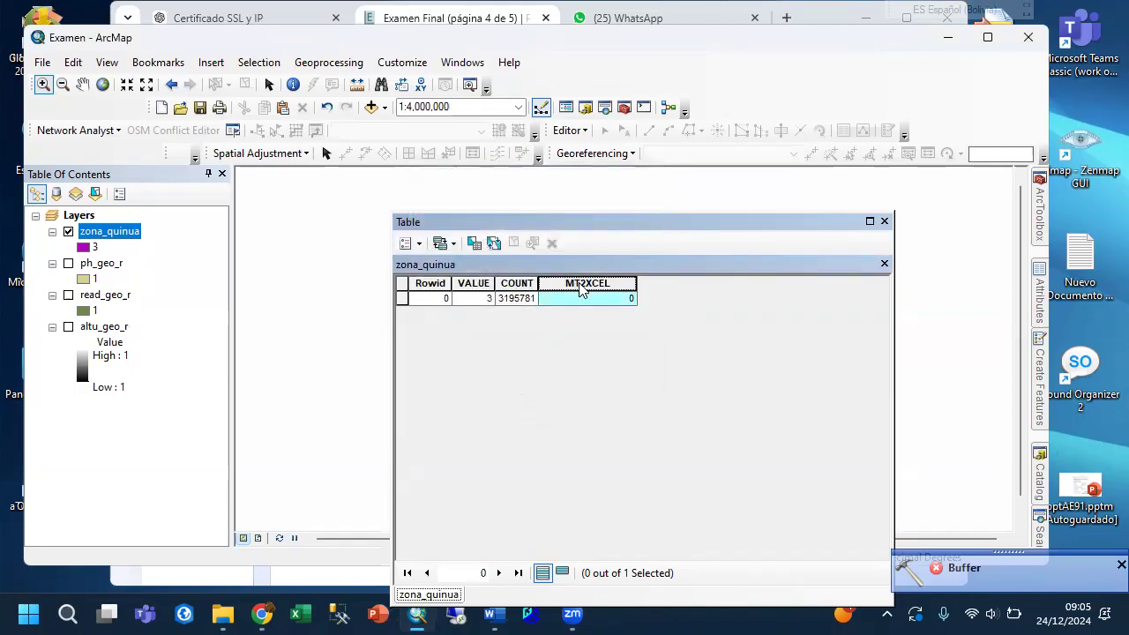
{"action": "right_click", "coordinate": [580, 288]}
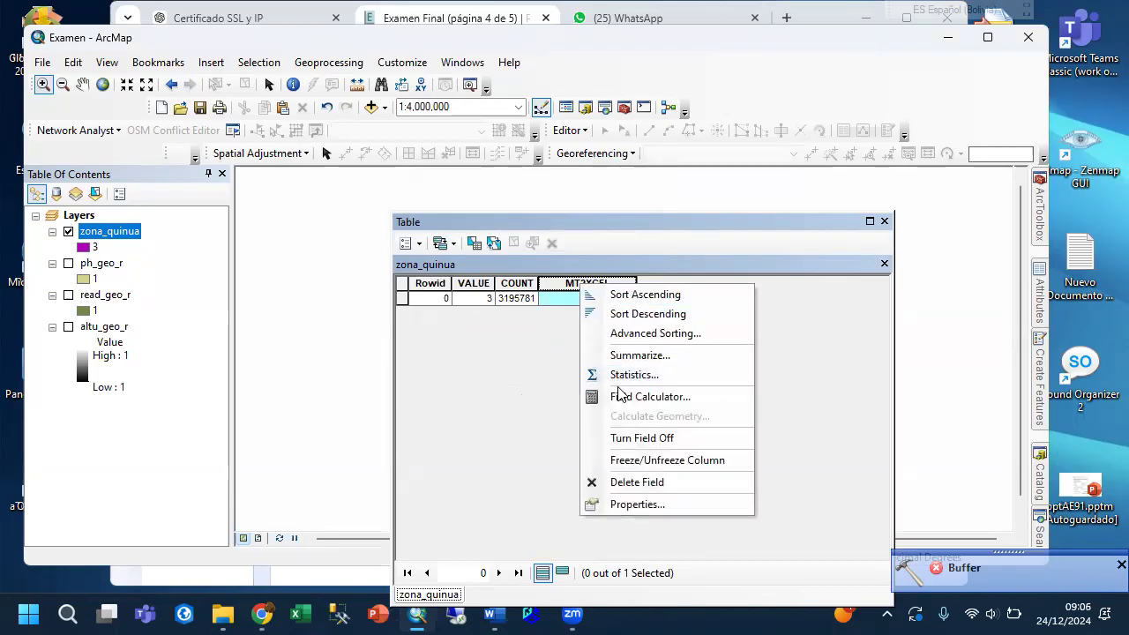
{"action": "left_click", "coordinate": [616, 394]}
{"action": "left_click", "coordinate": [514, 344]}
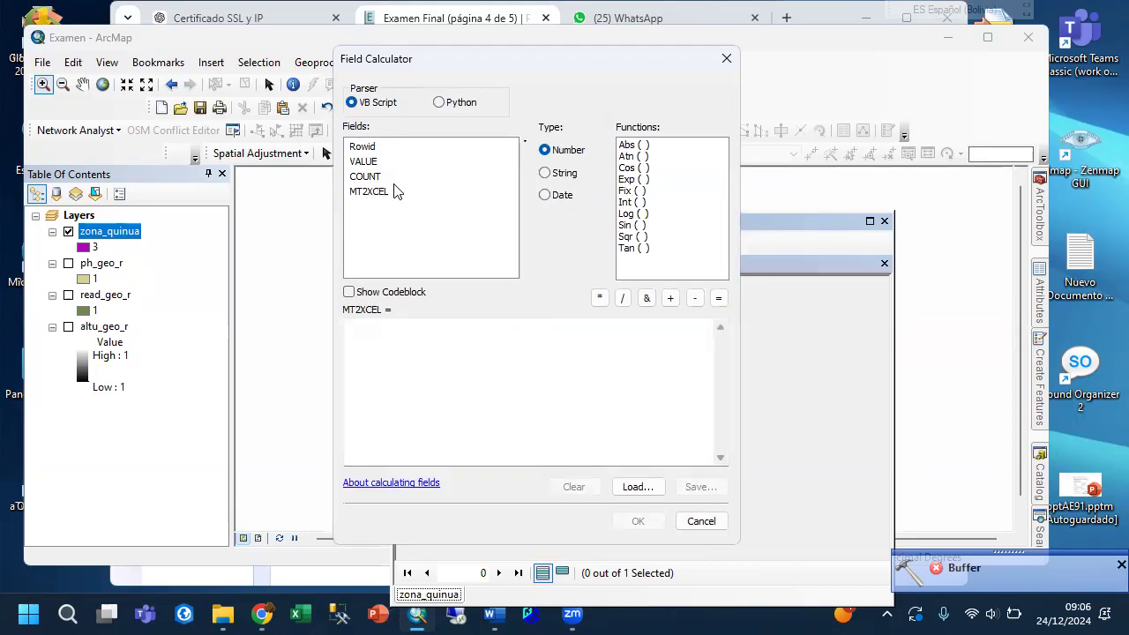
{"action": "left_click", "coordinate": [379, 330]}
{"action": "type", "text": "50*50"}
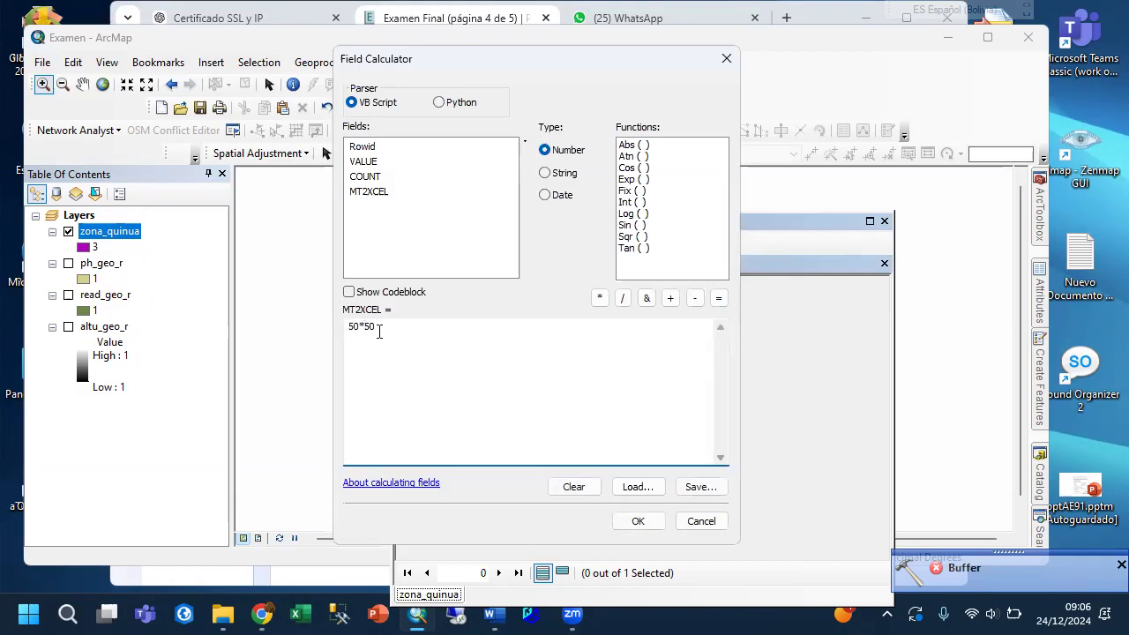
{"action": "left_click", "coordinate": [637, 520]}
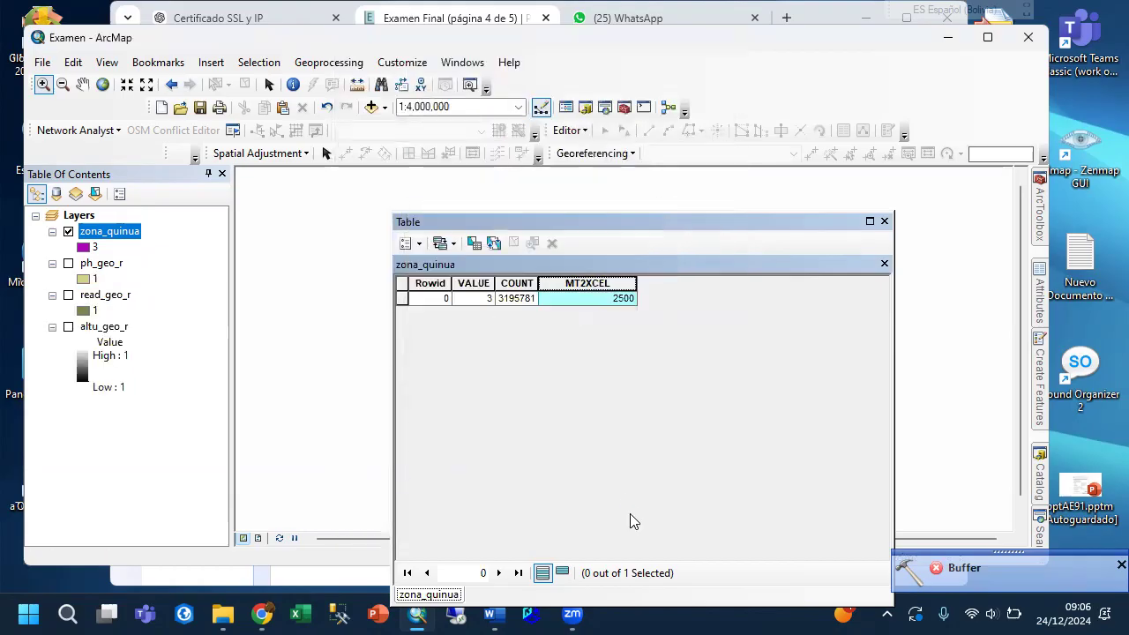
Add a Float field named MT2 with precision 18 and scale 2 to the zona_quinua table.
{"action": "left_click", "coordinate": [411, 245]}
{"action": "left_click", "coordinate": [445, 286]}
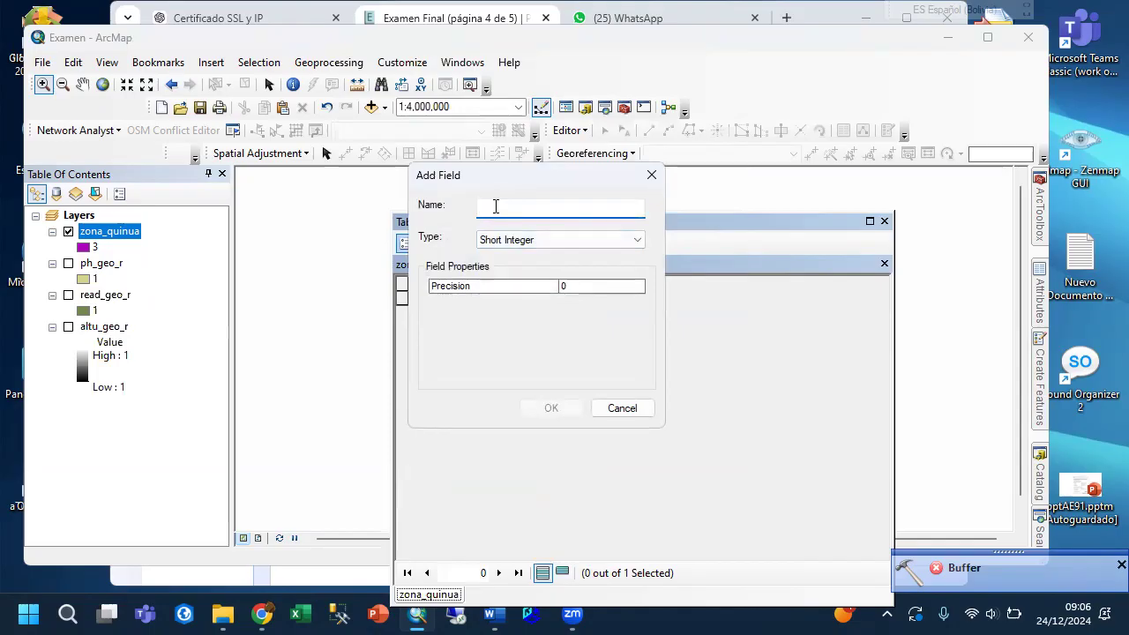
{"action": "type", "text": "MT"}
{"action": "key", "text": "BackSpace"}
{"action": "type", "text": "2"}
{"action": "left_click", "coordinate": [498, 247]}
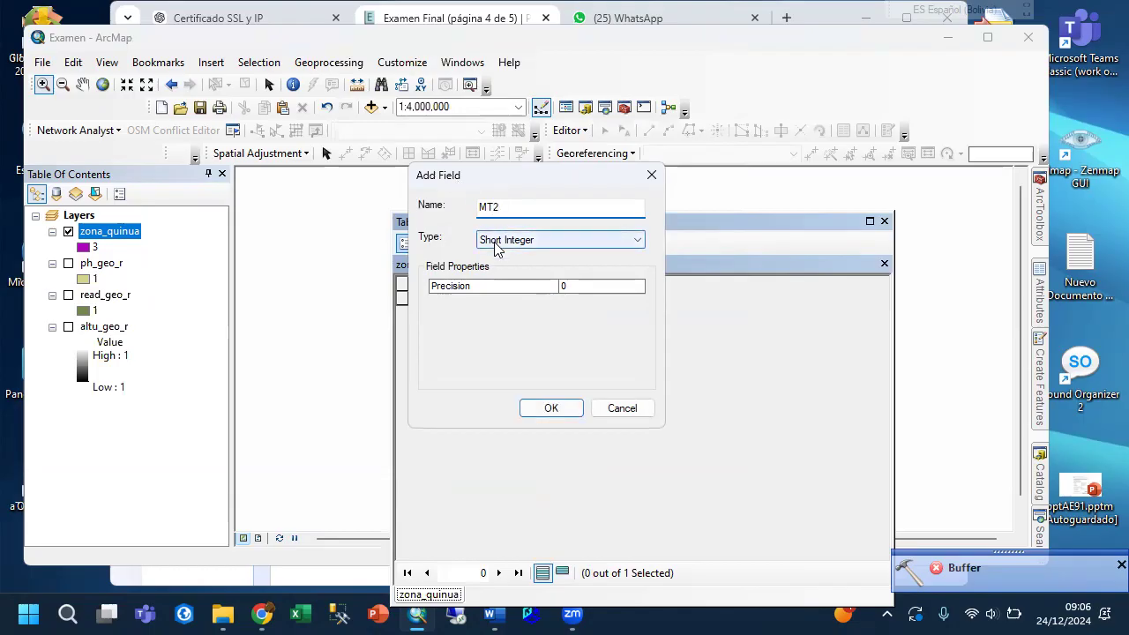
{"action": "left_click", "coordinate": [498, 279]}
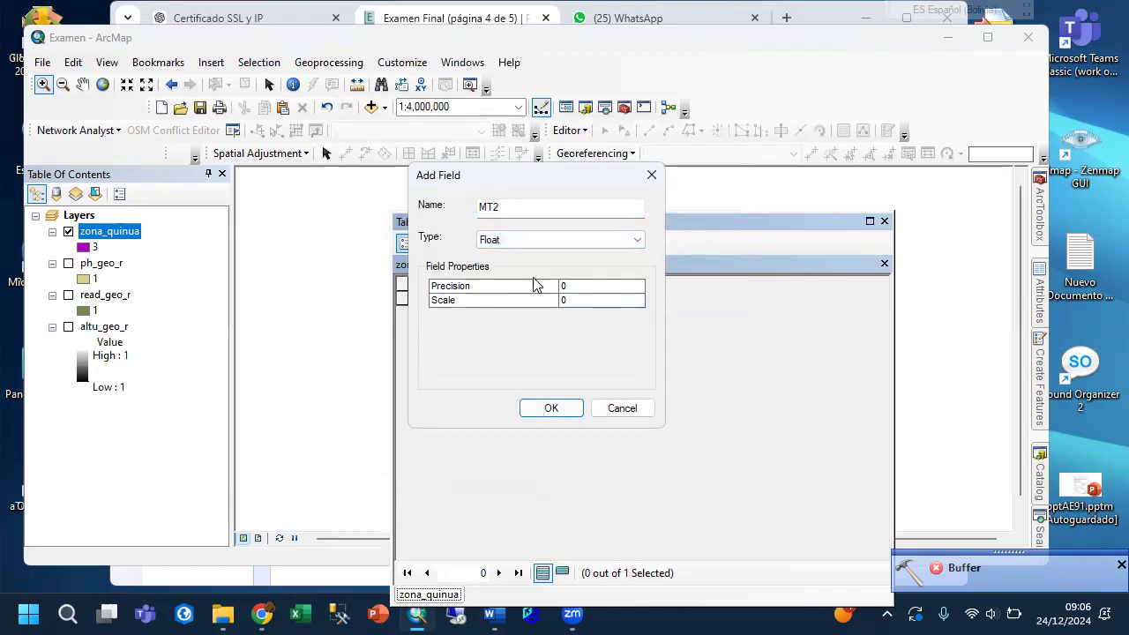
{"action": "left_click", "coordinate": [603, 285]}
{"action": "type", "text": "18"}
{"action": "left_click", "coordinate": [626, 303]}
{"action": "left_click", "coordinate": [548, 410]}
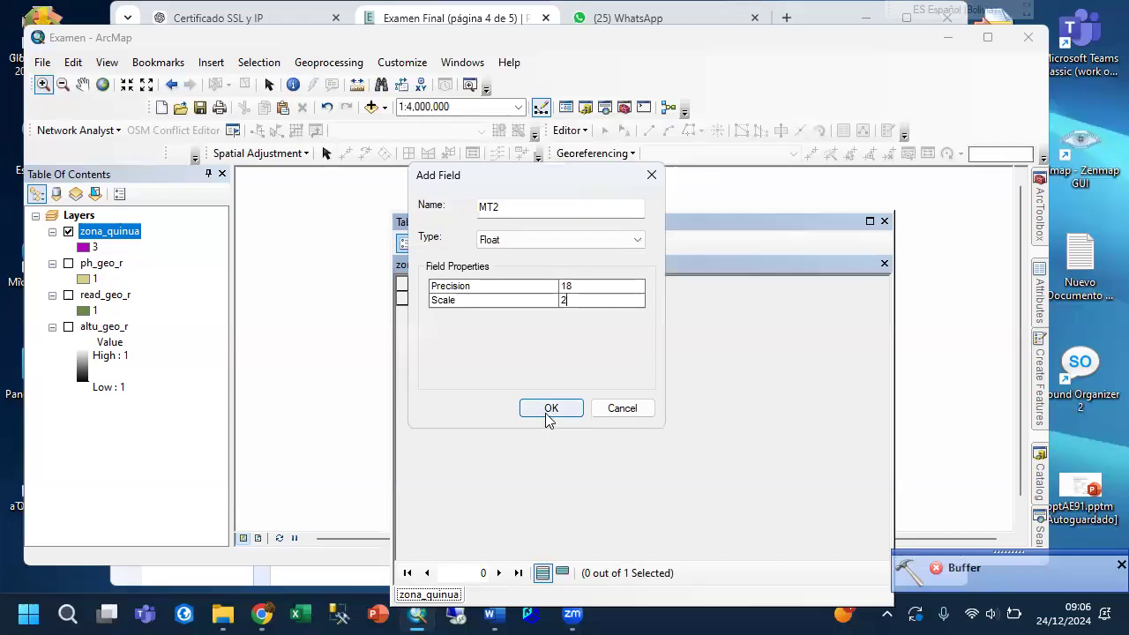
Calculate the MT2 field with the Field Calculator expression [COUNT] * [MT2XCEL].
{"action": "left_click", "coordinate": [676, 284]}
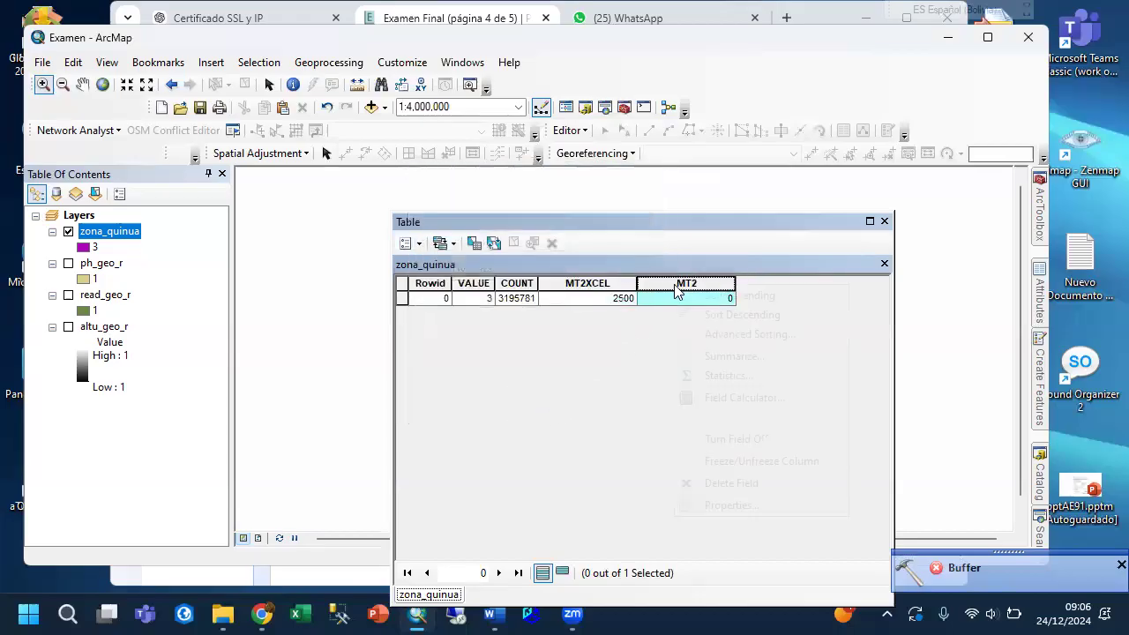
{"action": "right_click", "coordinate": [675, 284]}
{"action": "left_click", "coordinate": [725, 398]}
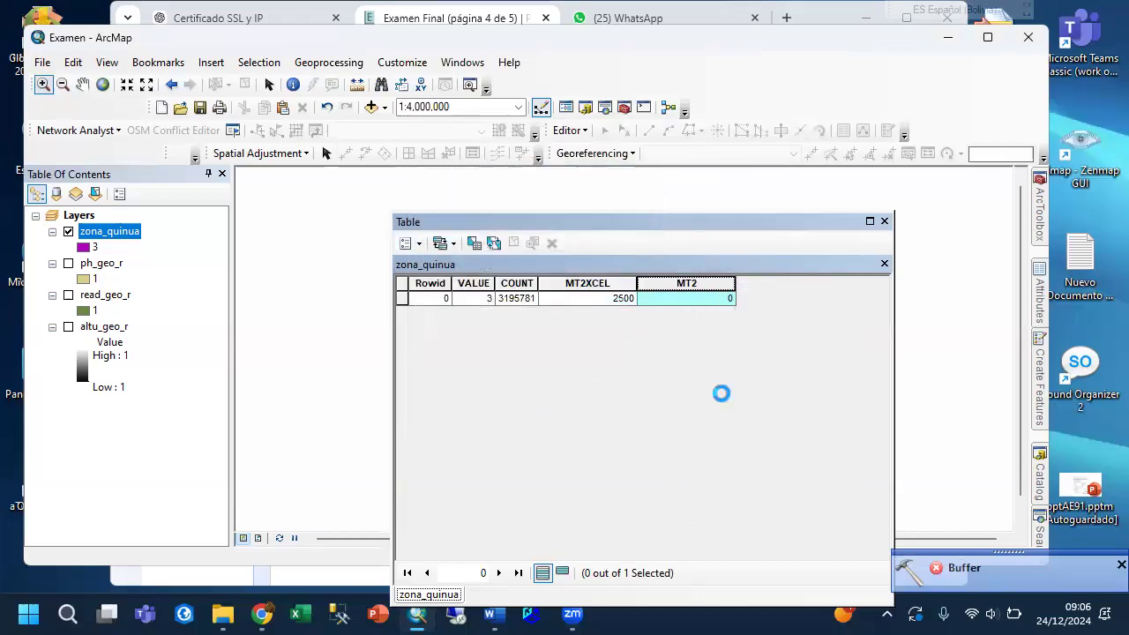
{"action": "left_click", "coordinate": [511, 340]}
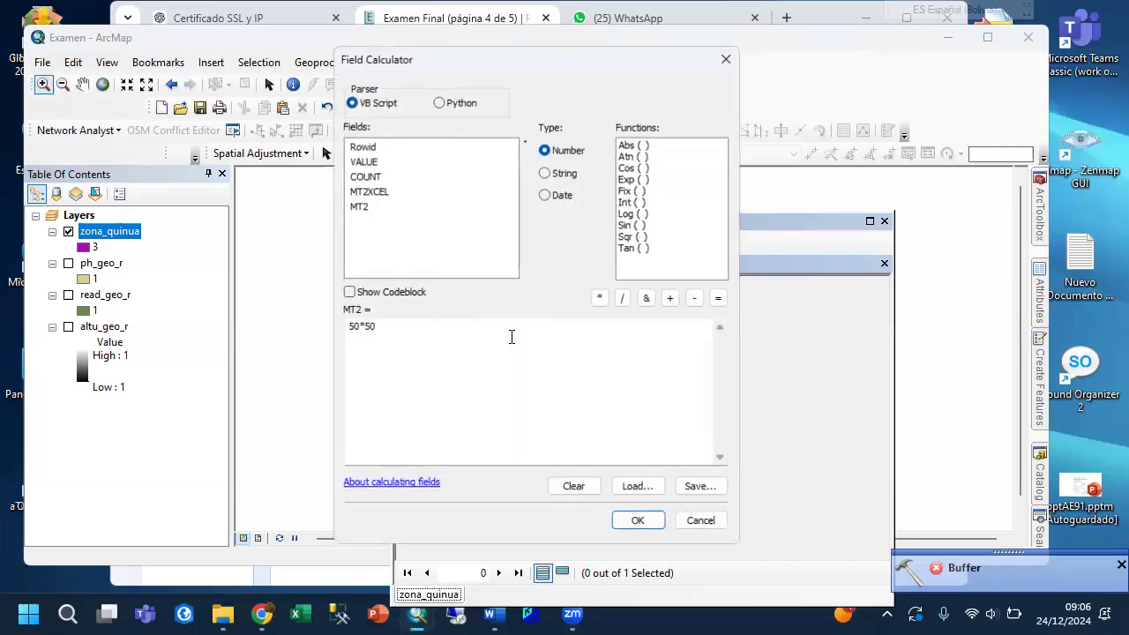
{"action": "left_click", "coordinate": [372, 177]}
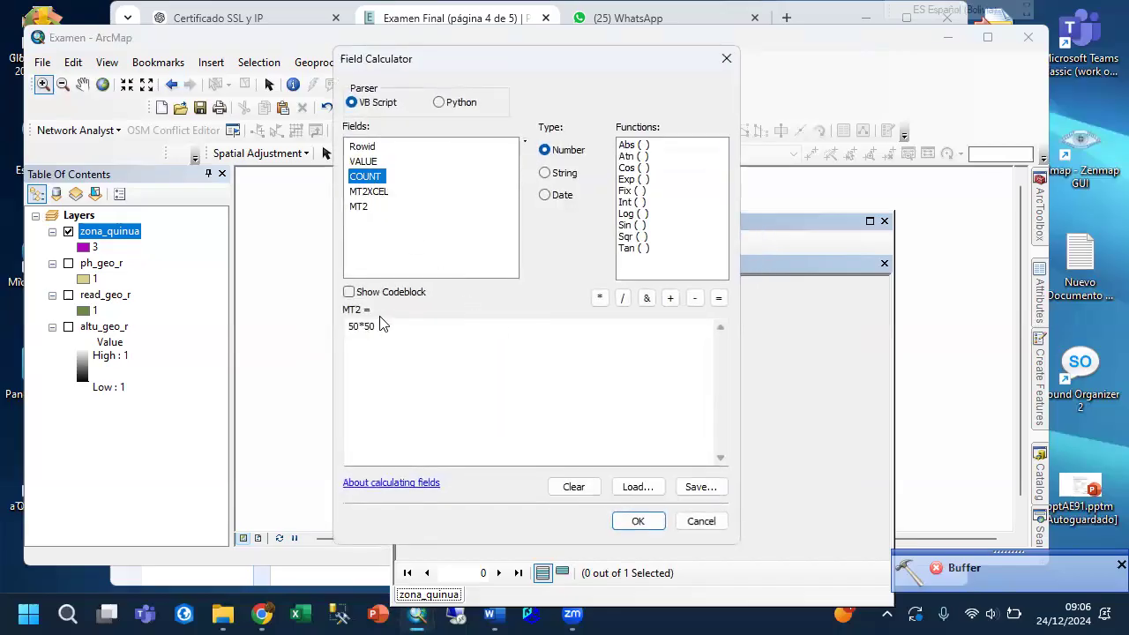
{"action": "double_click", "coordinate": [381, 325]}
{"action": "key", "text": "Delete"}
{"action": "double_click", "coordinate": [367, 177]}
{"action": "left_click", "coordinate": [600, 298]}
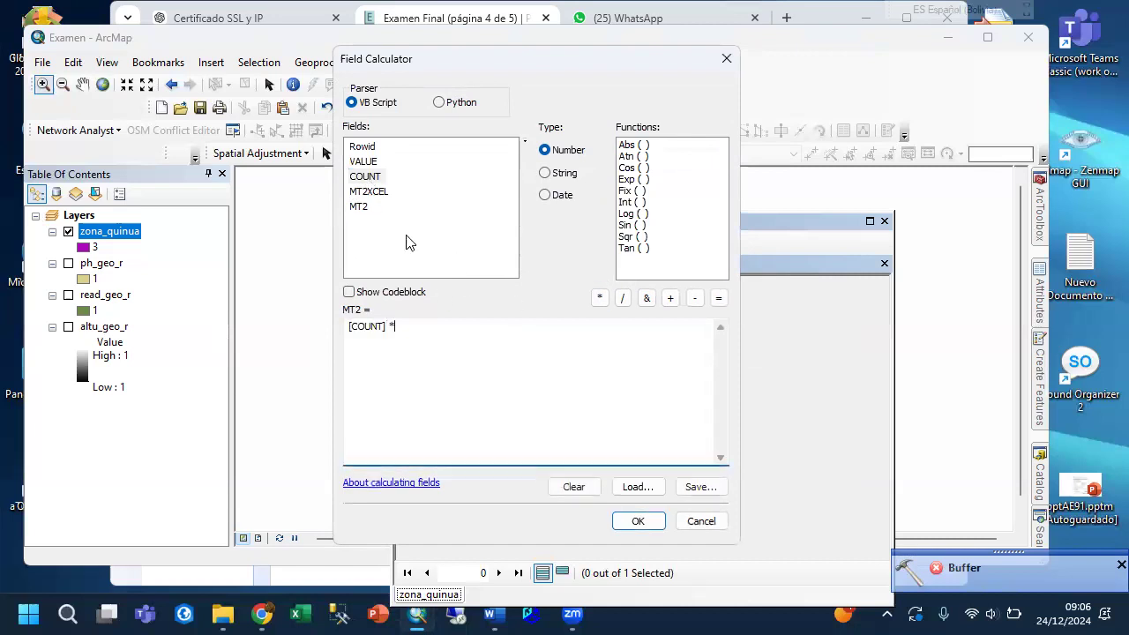
{"action": "left_click", "coordinate": [372, 191]}
{"action": "double_click", "coordinate": [371, 191]}
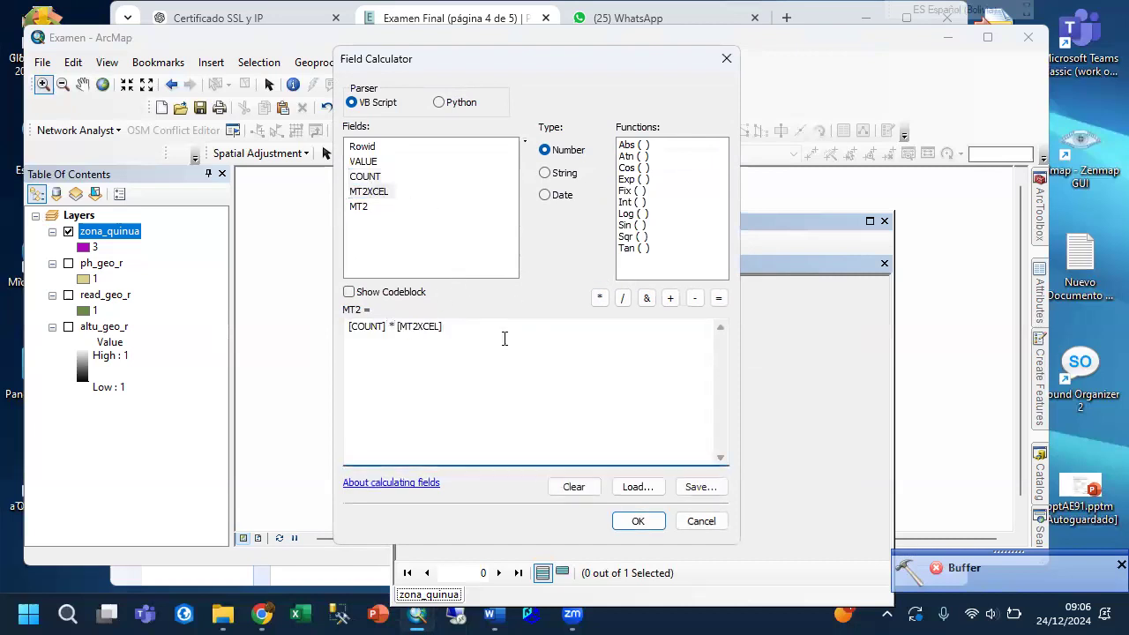
{"action": "left_click", "coordinate": [645, 527]}
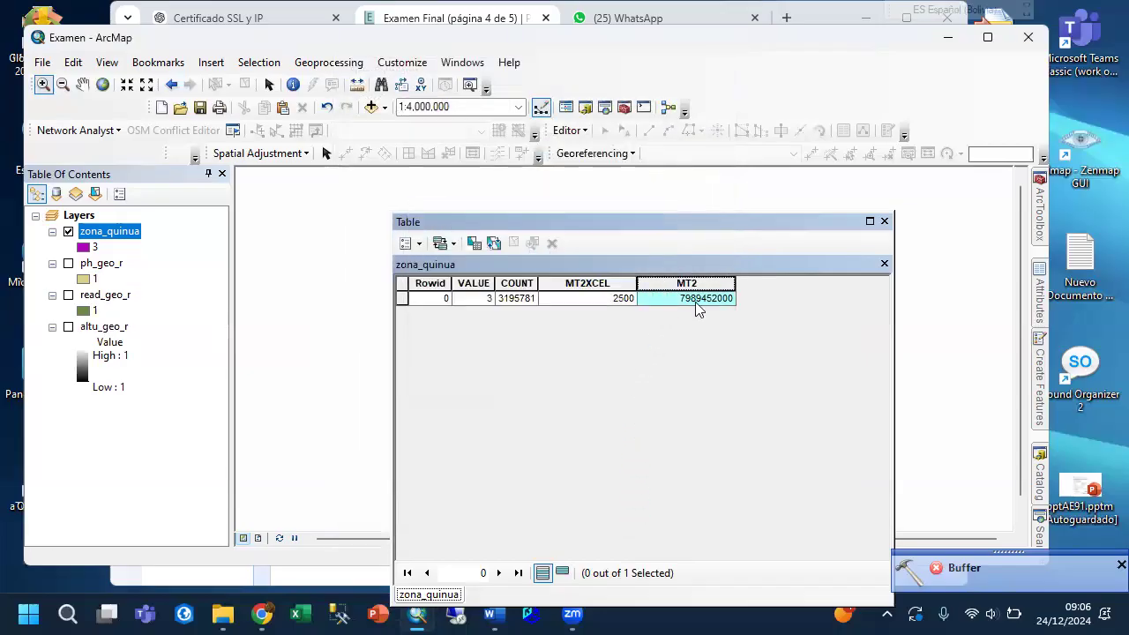
Add a Float field named HA with precision 18 and scale 2 to the zona_quinua table.
{"action": "left_click", "coordinate": [406, 243]}
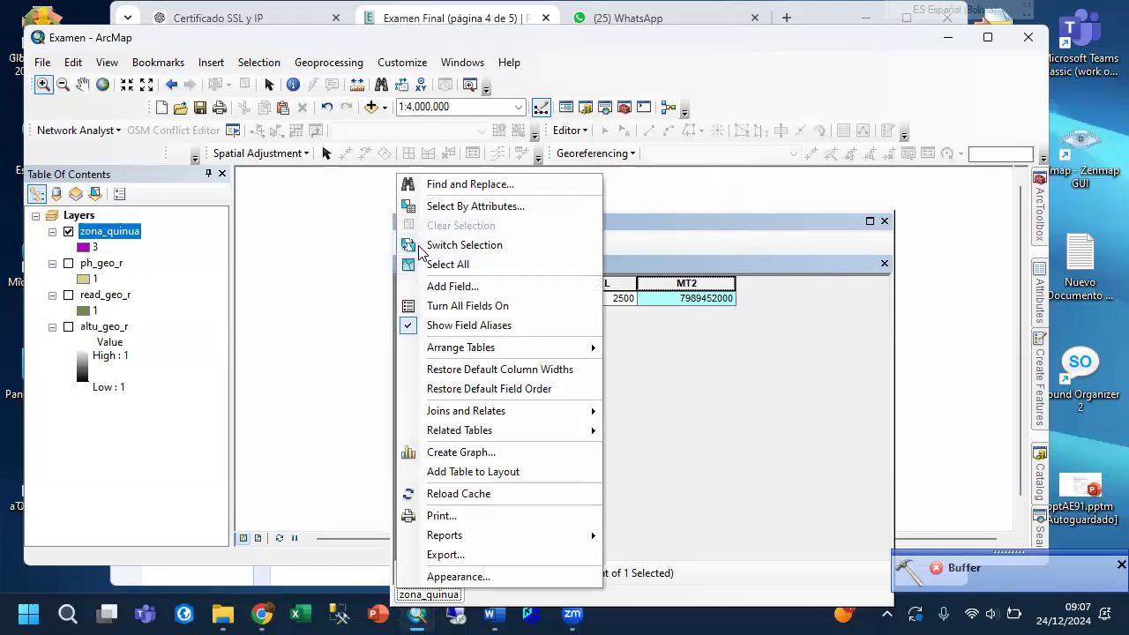
{"action": "left_click", "coordinate": [441, 287]}
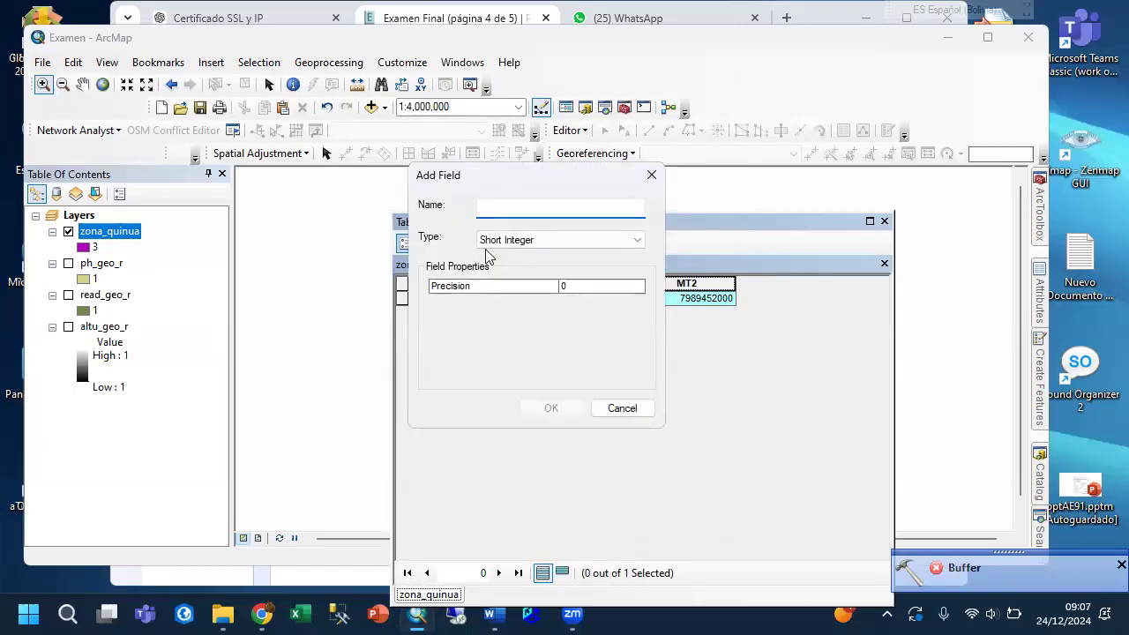
{"action": "left_click", "coordinate": [534, 242]}
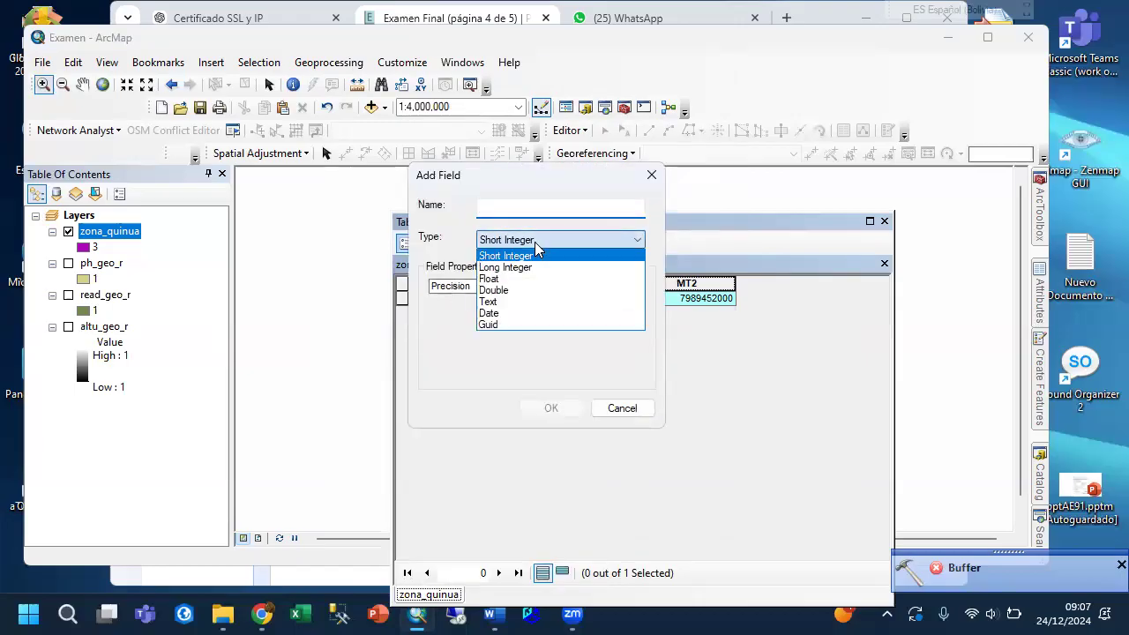
{"action": "left_click", "coordinate": [521, 275]}
{"action": "left_click", "coordinate": [614, 288]}
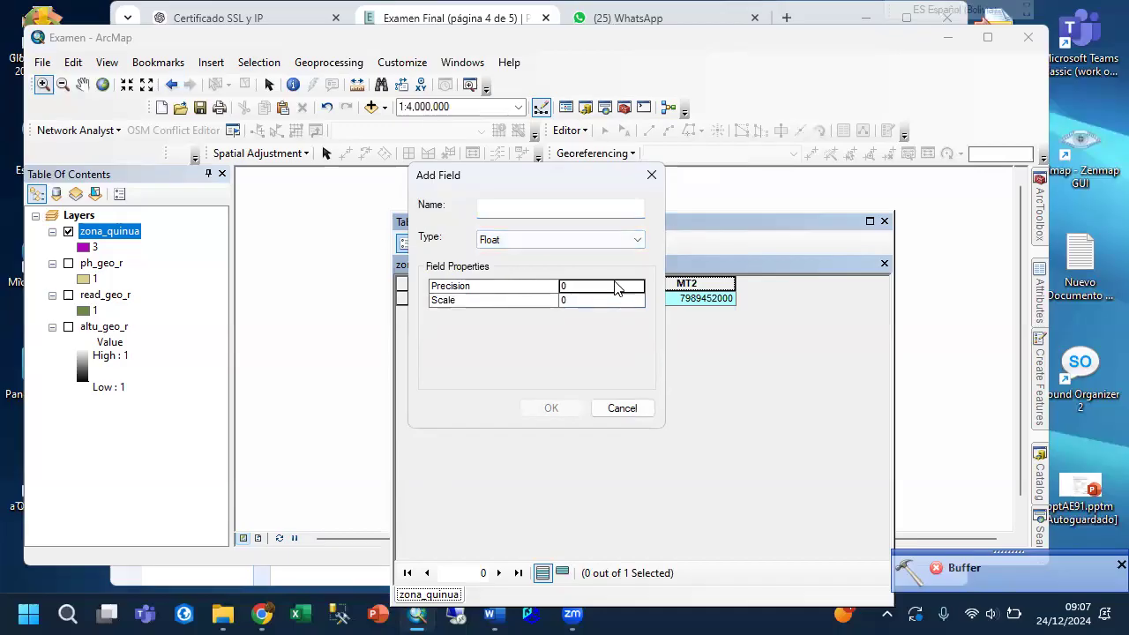
{"action": "type", "text": "18"}
{"action": "left_click", "coordinate": [624, 301]}
{"action": "type", "text": "2"}
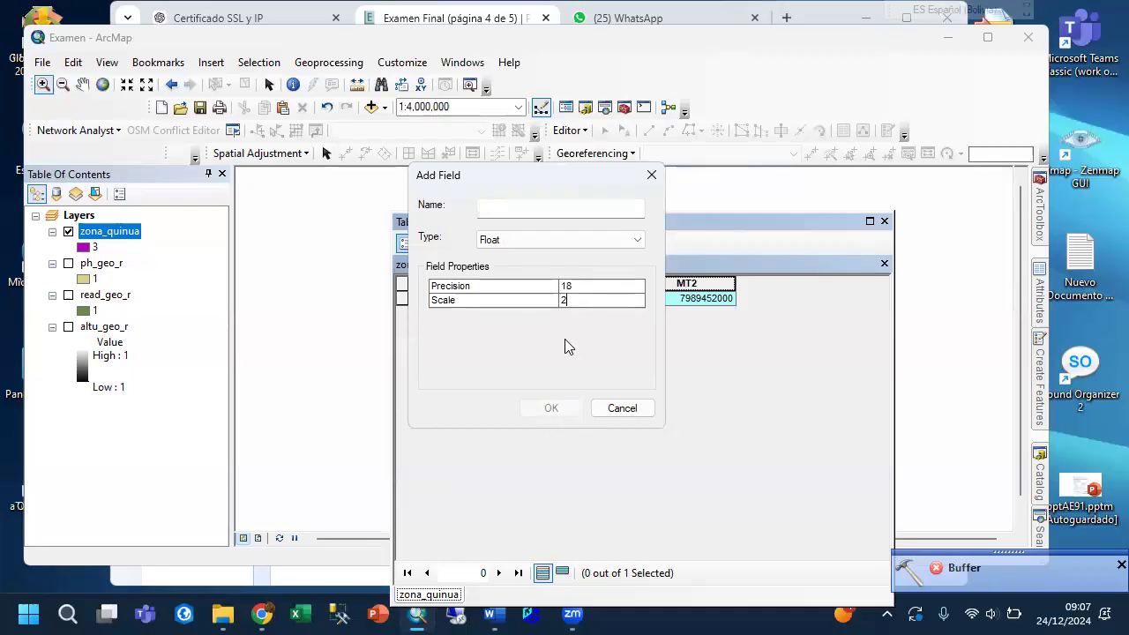
{"action": "left_click", "coordinate": [525, 288]}
{"action": "left_click", "coordinate": [513, 209]}
{"action": "type", "text": "HA"}
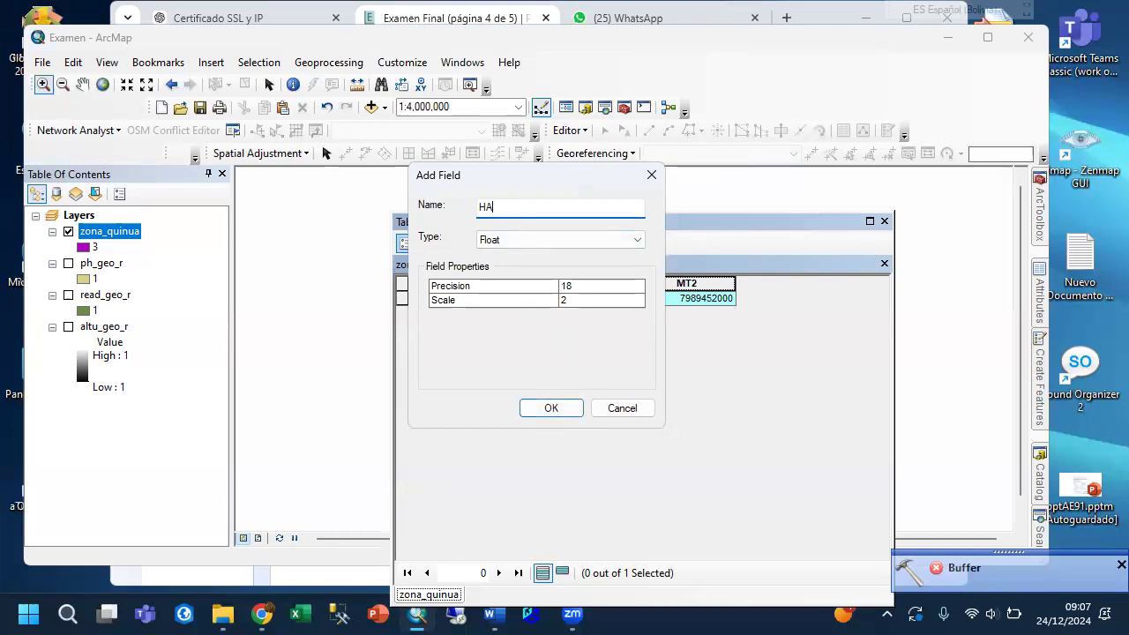
{"action": "left_click", "coordinate": [548, 408]}
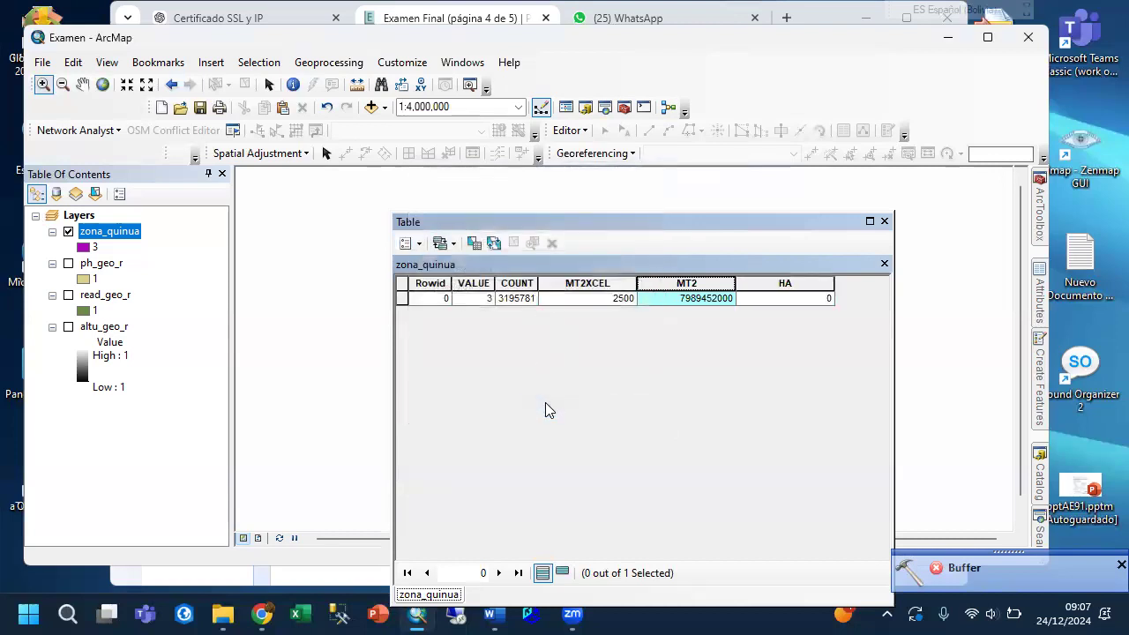
Calculate the HA field of the zona_quinua table with the Field Calculator expression [MT2]/10000.
{"action": "right_click", "coordinate": [754, 289]}
{"action": "left_click", "coordinate": [790, 398]}
{"action": "left_click", "coordinate": [497, 338]}
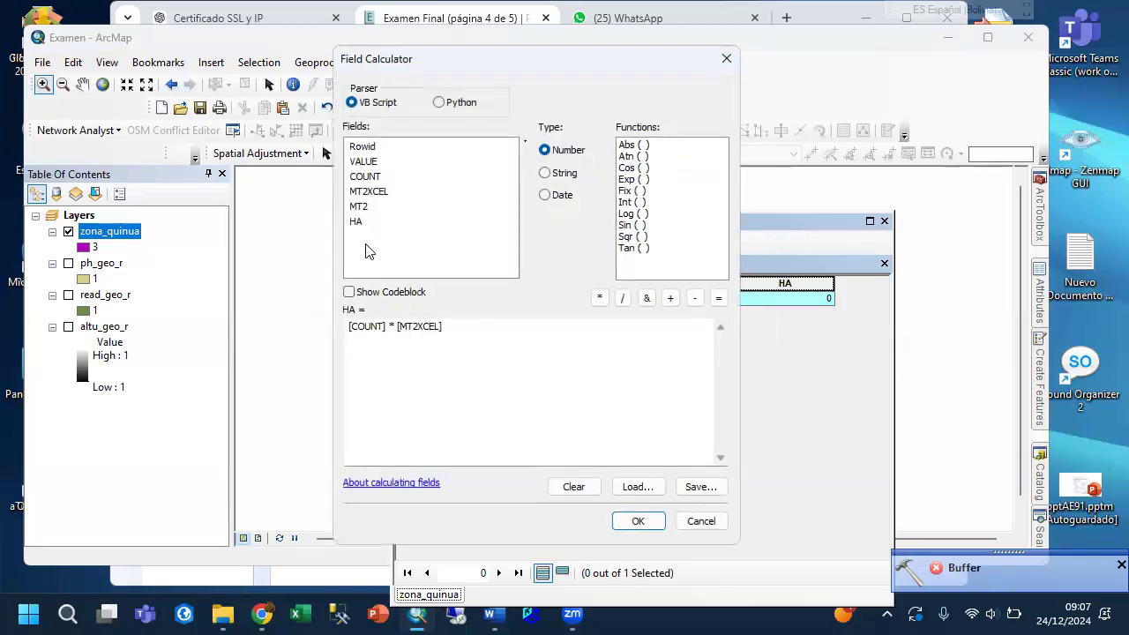
{"action": "left_click_drag", "start_coordinate": [461, 326], "coordinate": [265, 335]}
{"action": "key", "text": "BackSpace"}
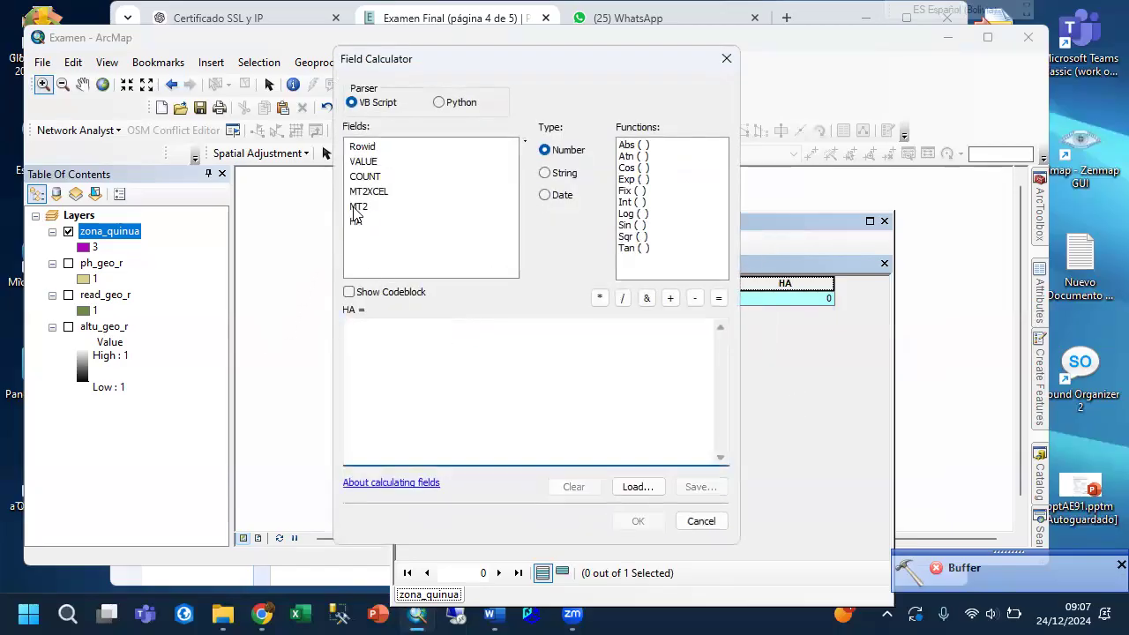
{"action": "double_click", "coordinate": [357, 206]}
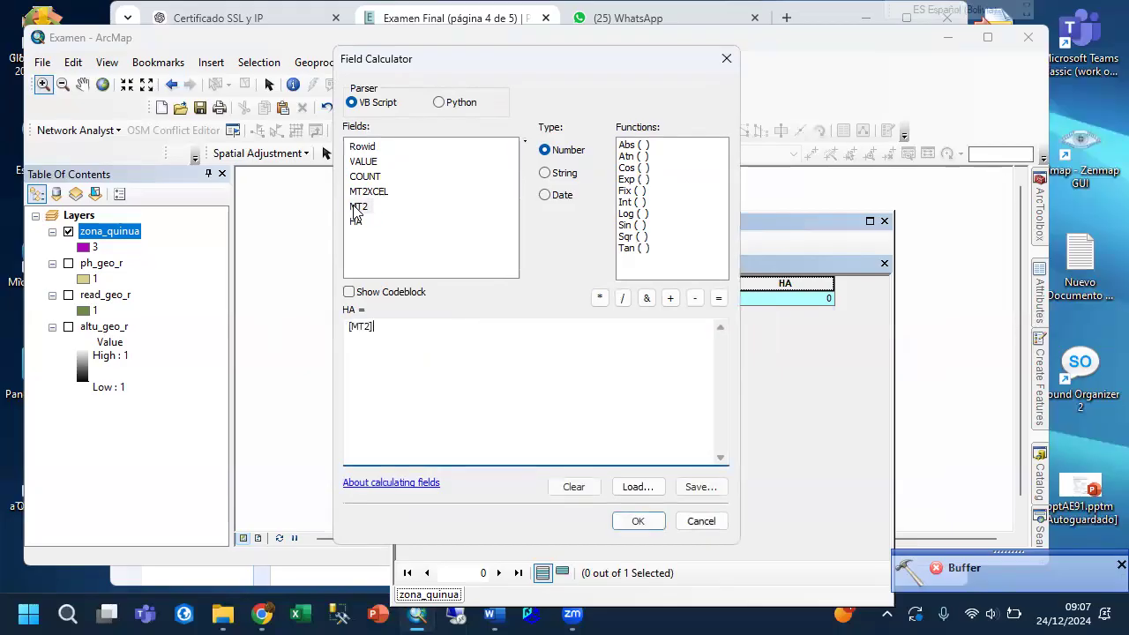
{"action": "type", "text": "/10000"}
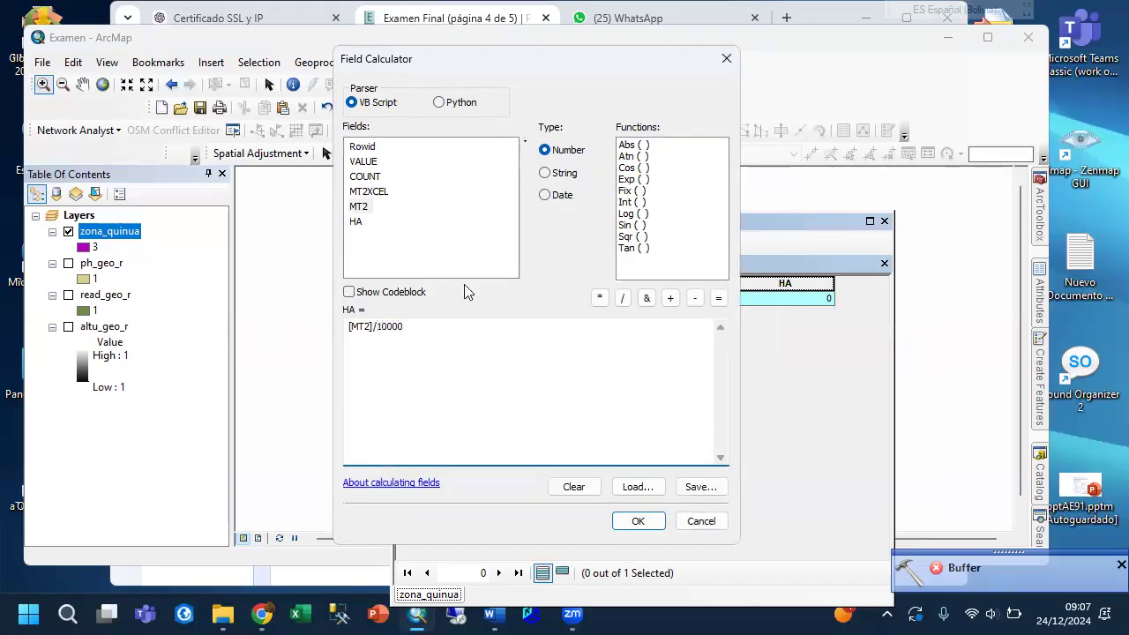
{"action": "left_click", "coordinate": [637, 521]}
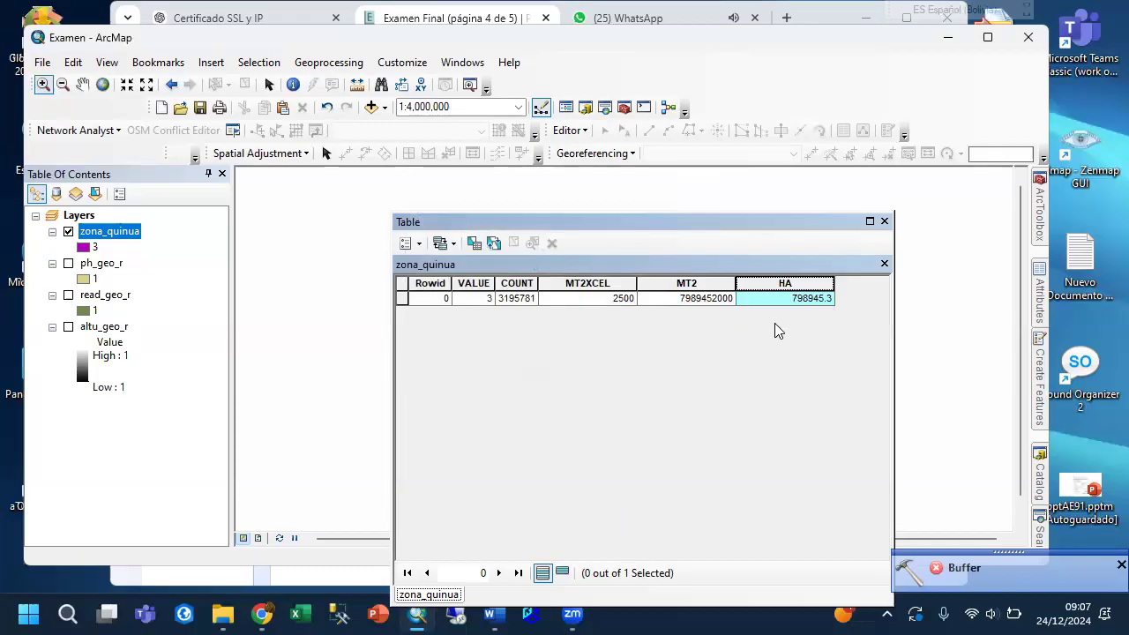
Copy the HA value from the zona_quinua table and paste it as the quinoa hectares answer in question 4 of the Chrome exam.
{"action": "left_click", "coordinate": [800, 300]}
{"action": "right_click", "coordinate": [801, 300]}
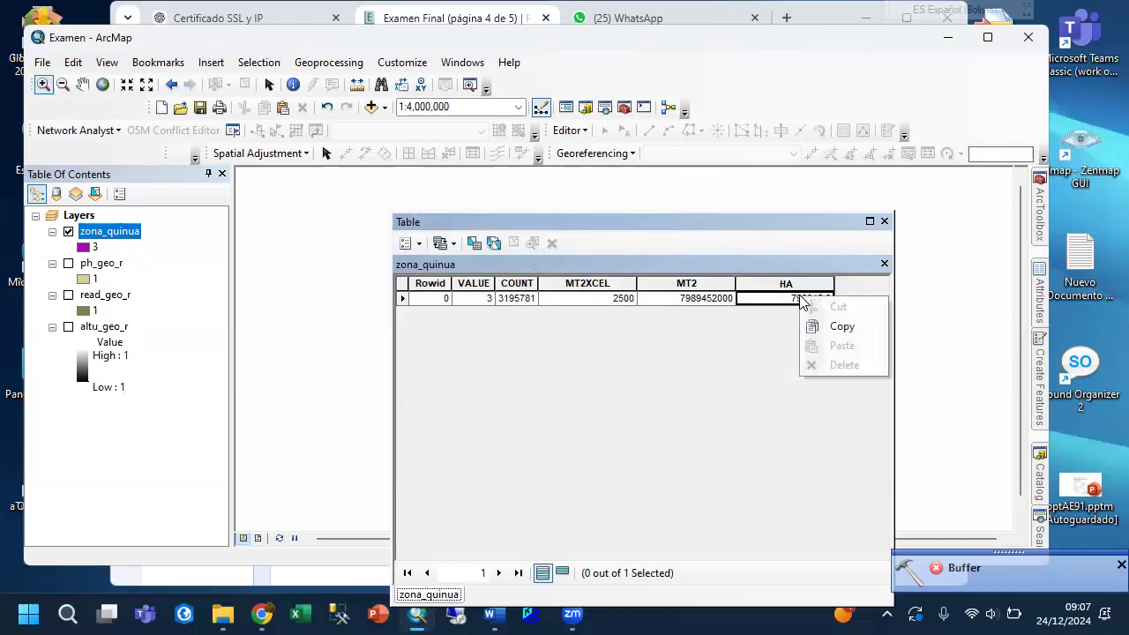
{"action": "left_click", "coordinate": [825, 327]}
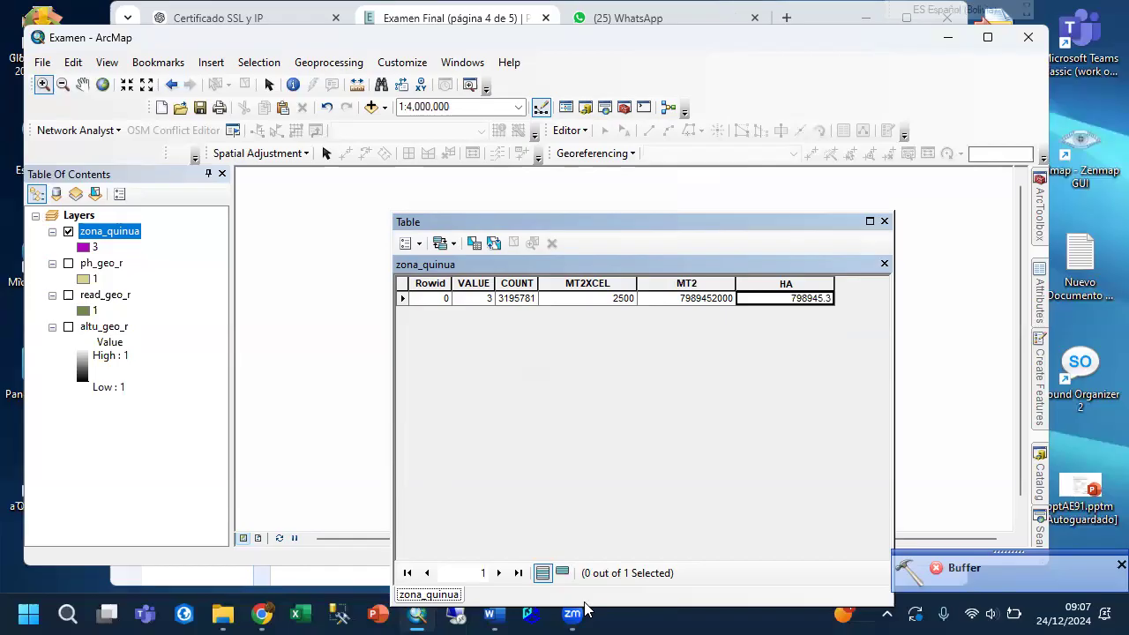
{"action": "left_click", "coordinate": [262, 615]}
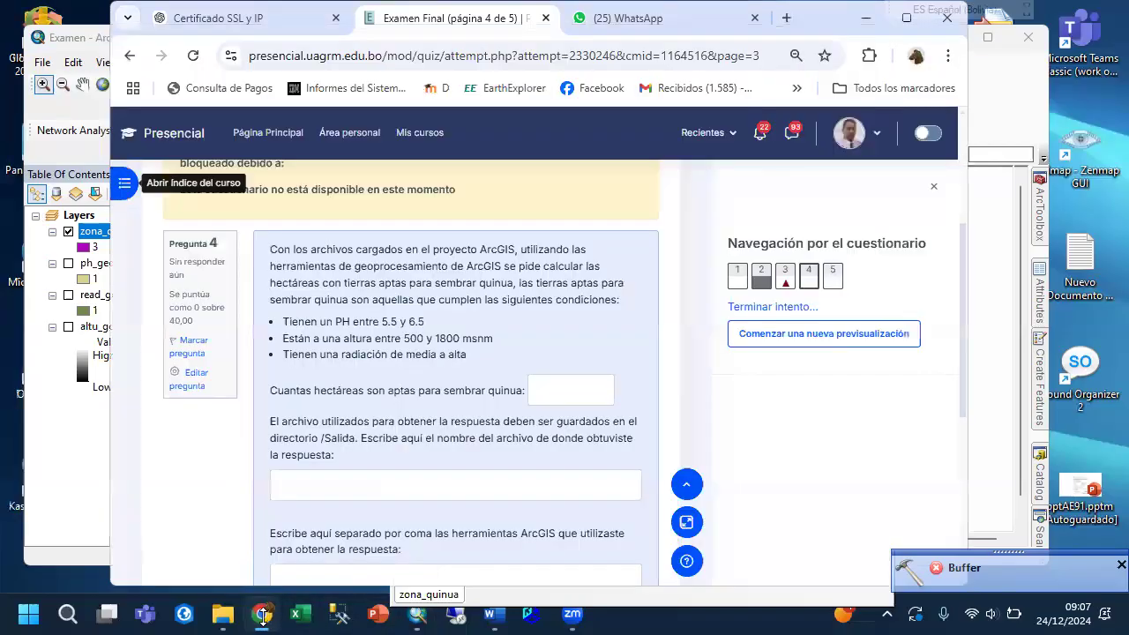
{"action": "left_click", "coordinate": [570, 396]}
{"action": "right_click", "coordinate": [567, 394]}
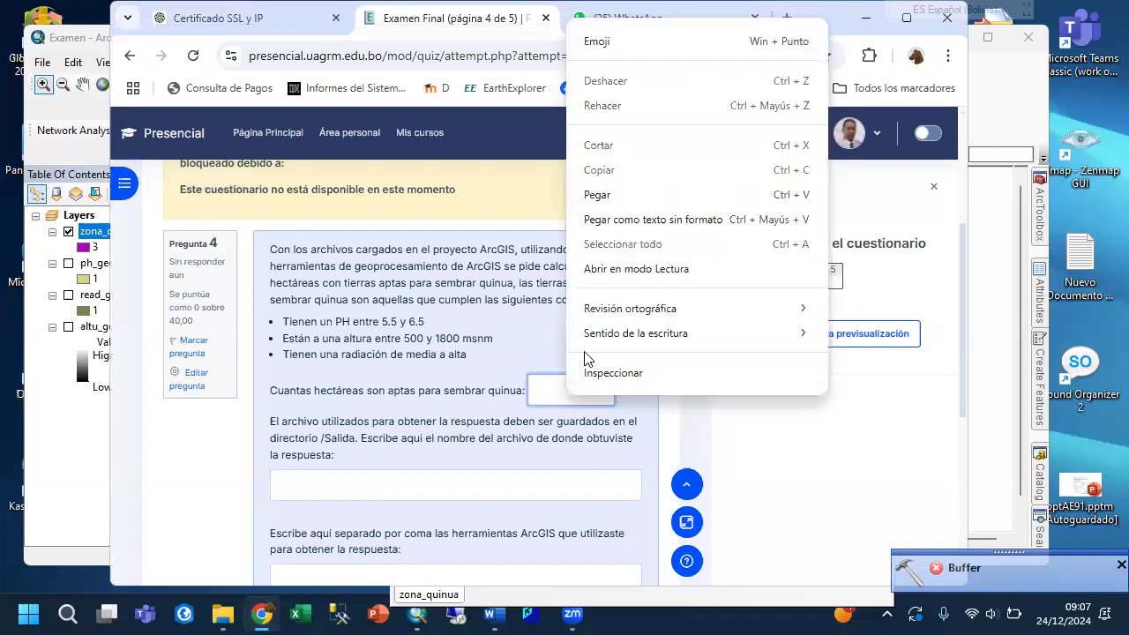
{"action": "left_click", "coordinate": [607, 195]}
Enter zona_quinua as the answer's source file and "Project Raster, Reclassify" as the tools used, and continue to question 5.
{"action": "left_click", "coordinate": [342, 482]}
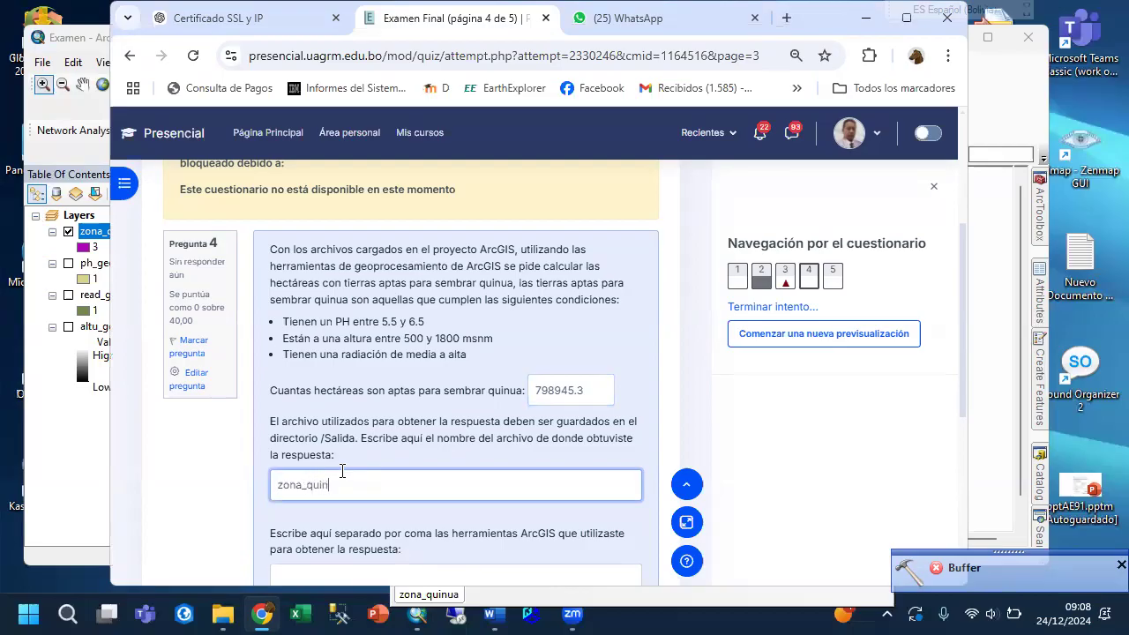
{"action": "type", "text": "a"}
{"action": "left_click", "coordinate": [326, 571]}
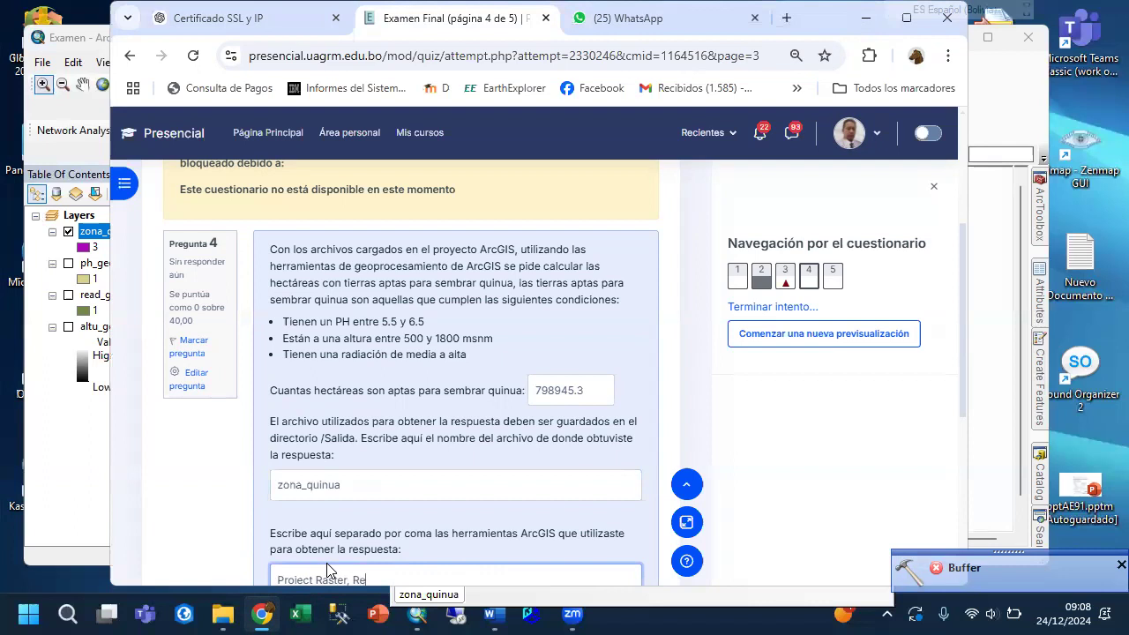
{"action": "type", "text": "ssify"}
{"action": "scroll", "coordinate": [756, 383], "scroll_direction": "down", "scroll_amount": 3}
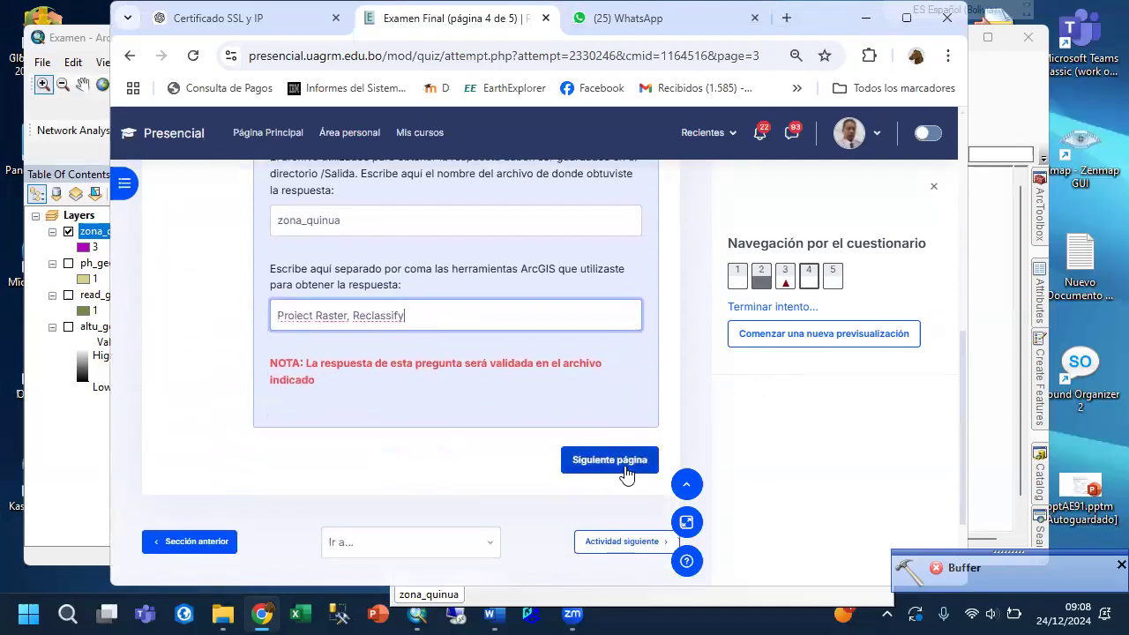
{"action": "left_click", "coordinate": [626, 474]}
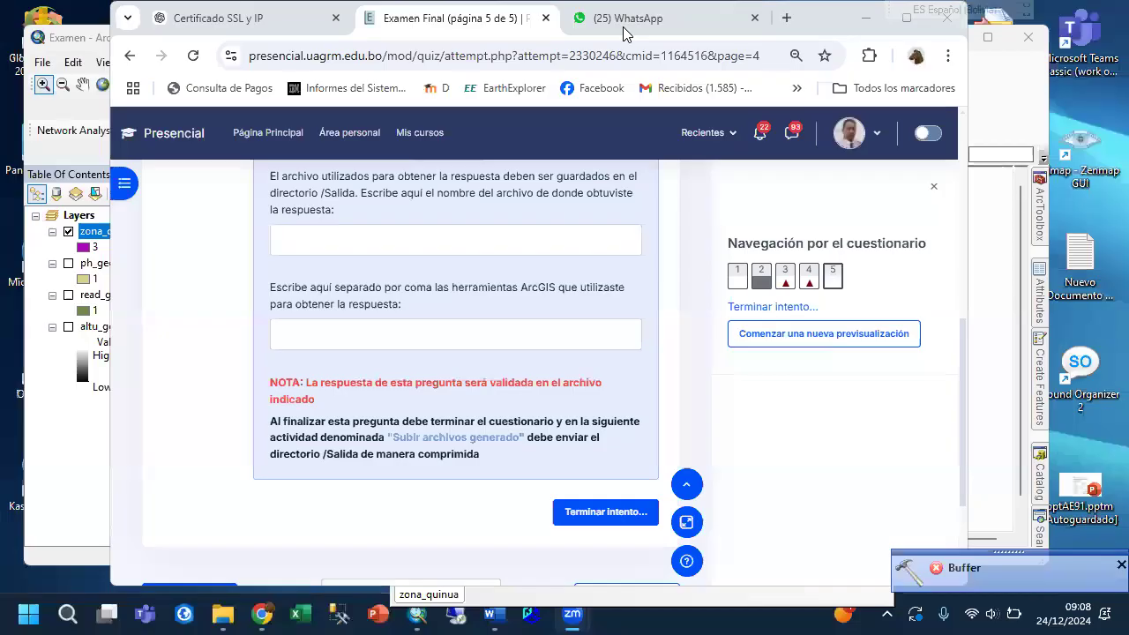
{"action": "scroll", "coordinate": [470, 244], "scroll_direction": "up", "scroll_amount": 6}
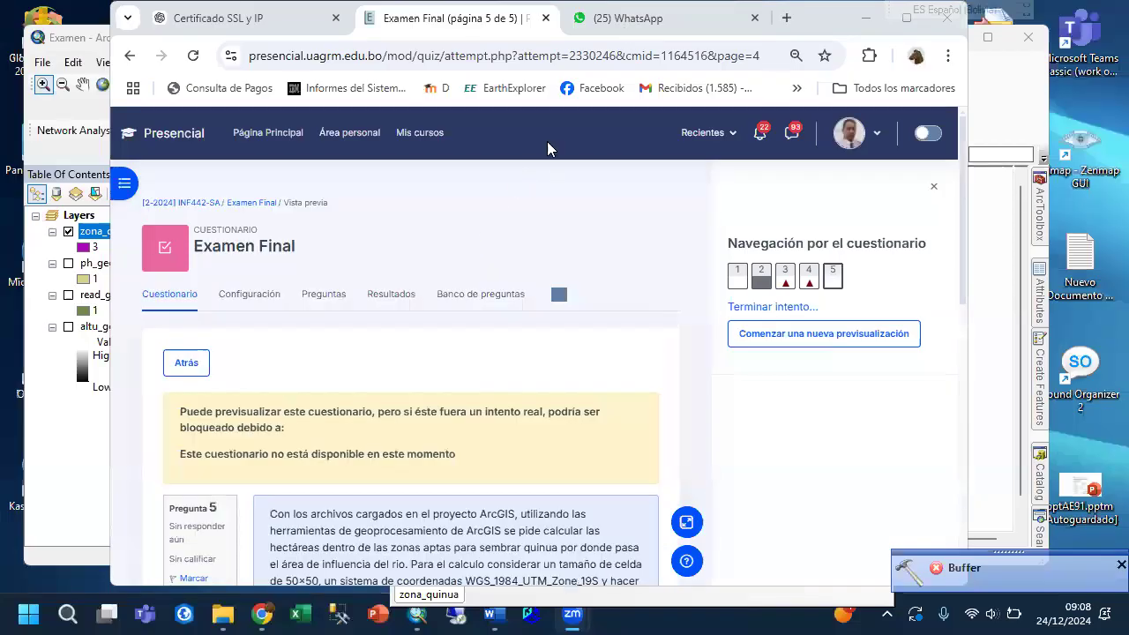
Return to ArcMap, close the zona_quinua attribute table and select the Salida folder among the project's data.
{"action": "left_click", "coordinate": [56, 452]}
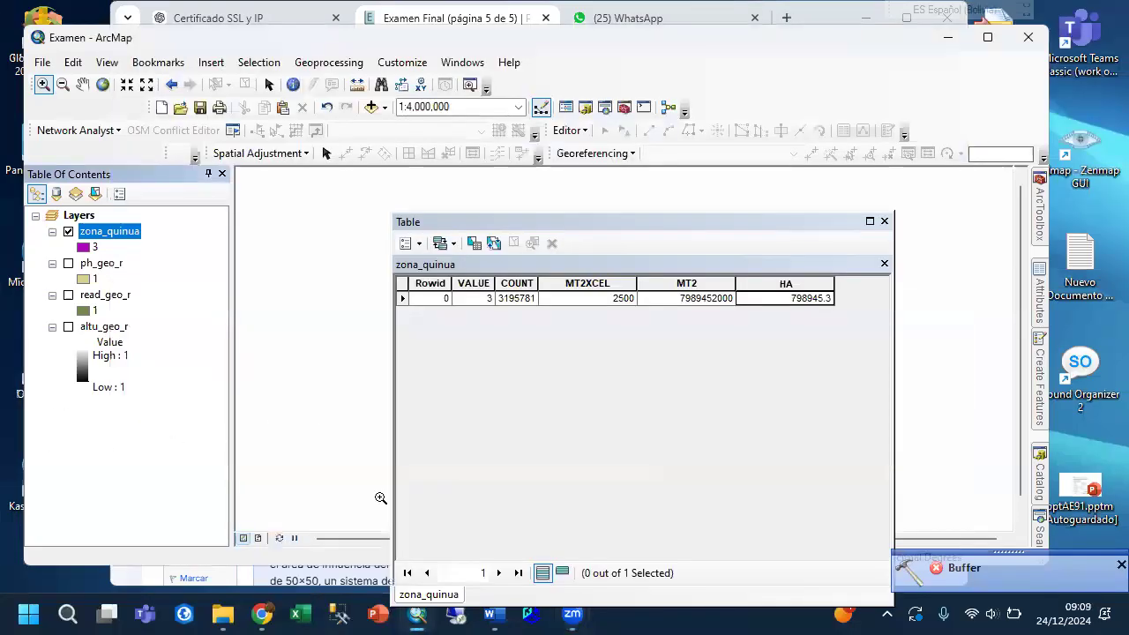
{"action": "left_click", "coordinate": [883, 220]}
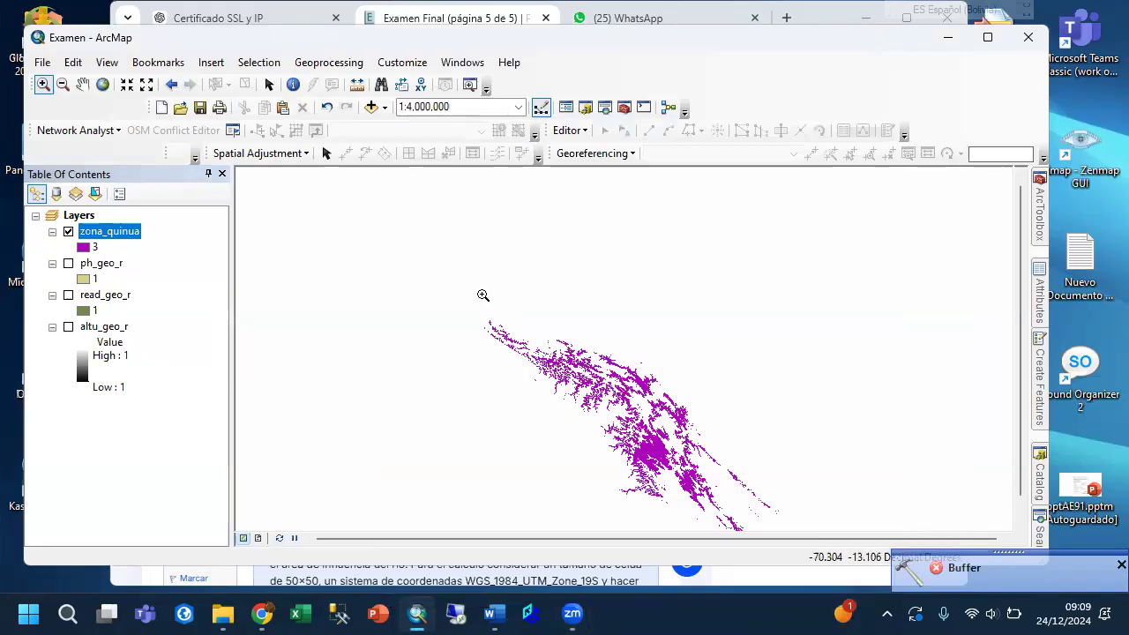
{"action": "left_click", "coordinate": [1043, 477]}
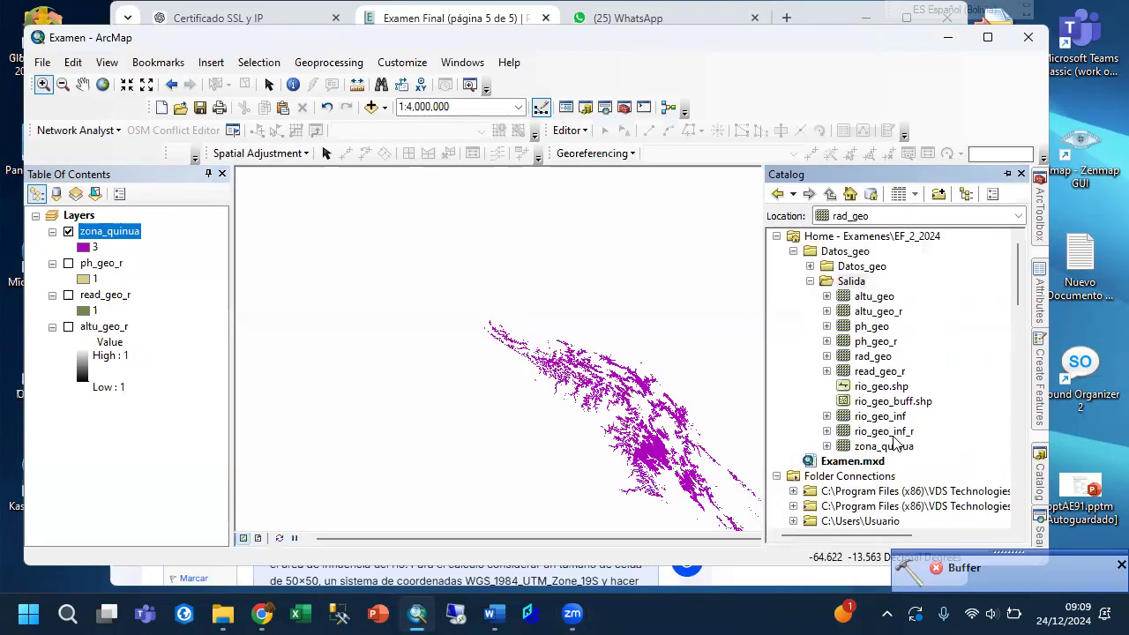
{"action": "left_click", "coordinate": [842, 283]}
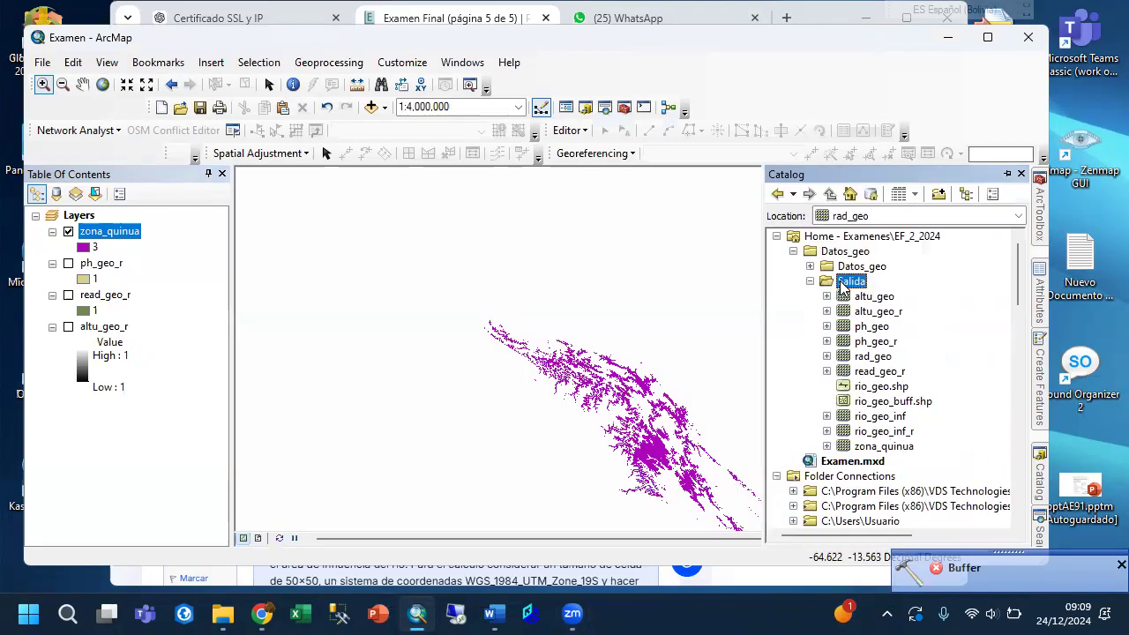